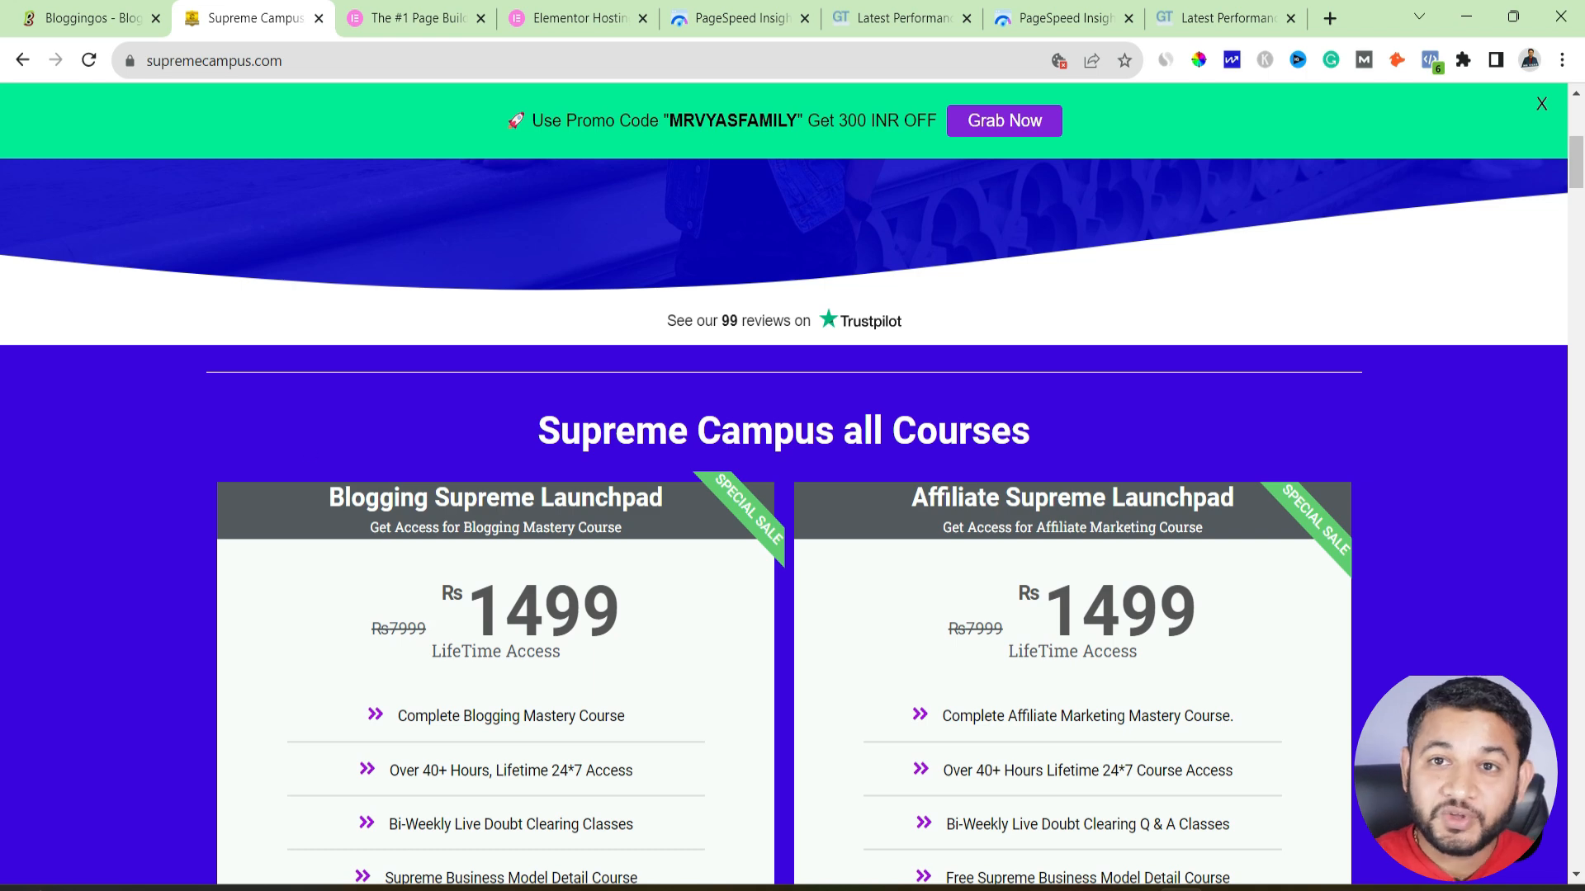
# - Look through the Bloggingos homepage from the free training banner down to the blog articles and author section
pyautogui.click(49, 18)
pyautogui.scroll(-5, 395, 447)
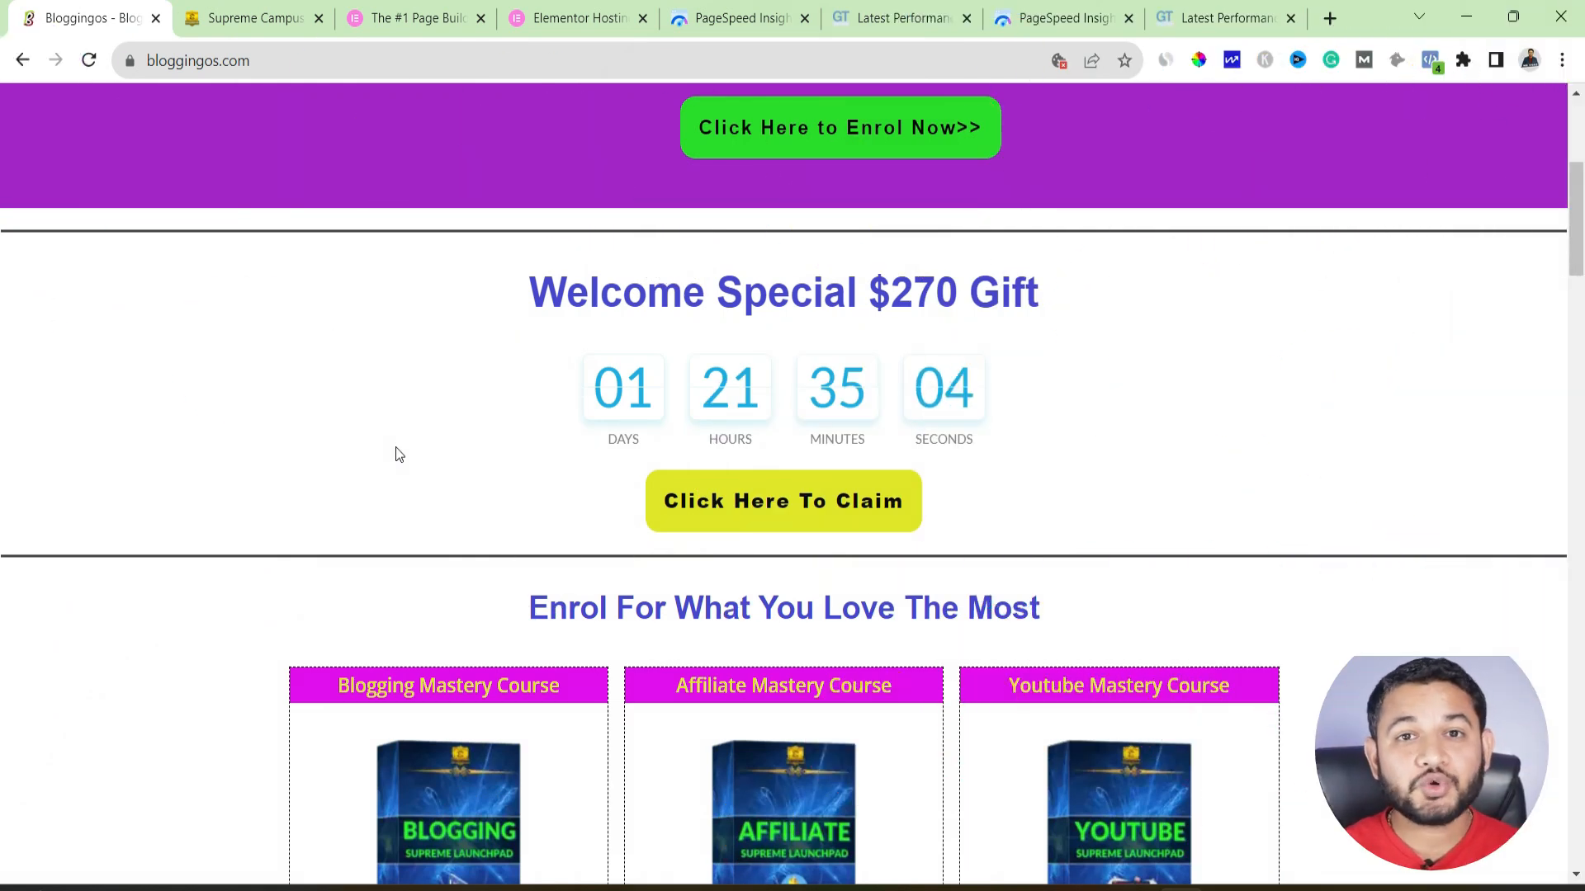
pyautogui.scroll(5, 849, 627)
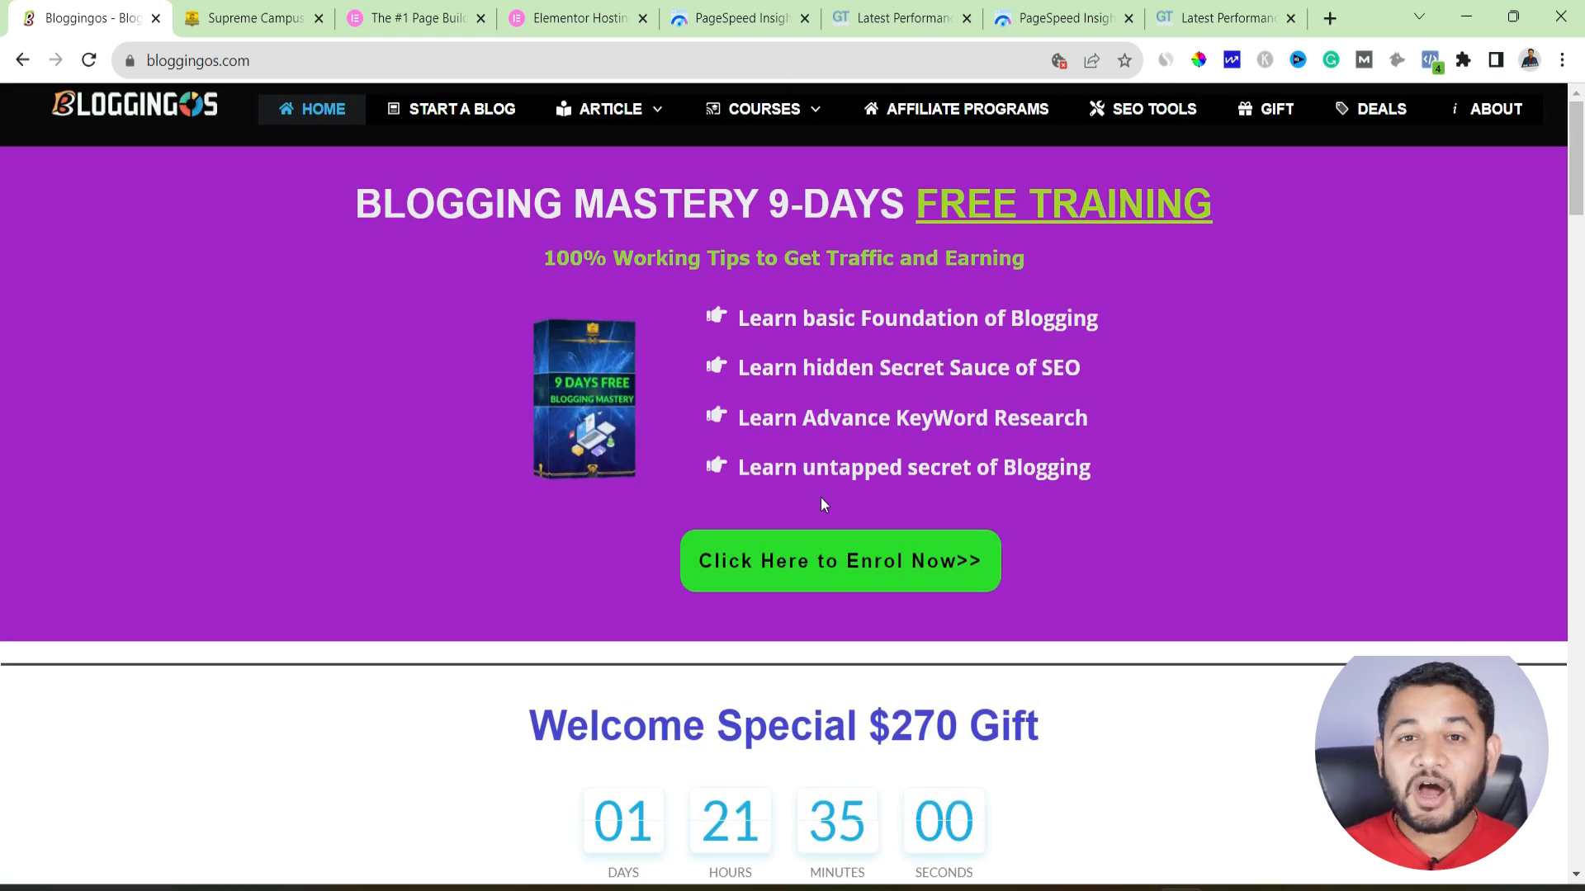
pyautogui.scroll(-6, 823, 500)
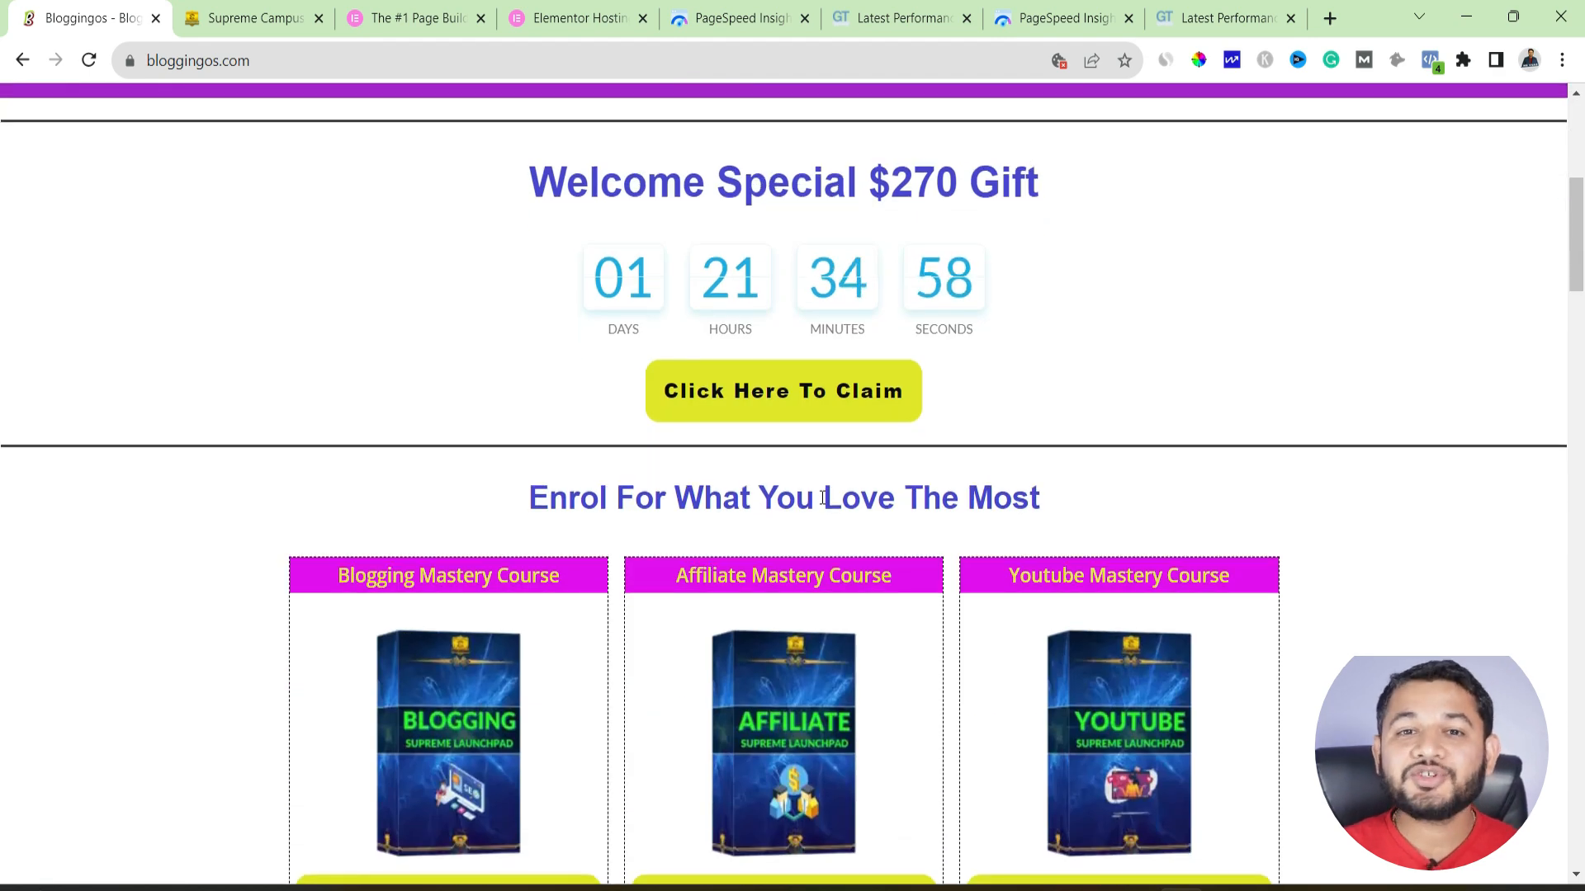
pyautogui.scroll(-5, 823, 498)
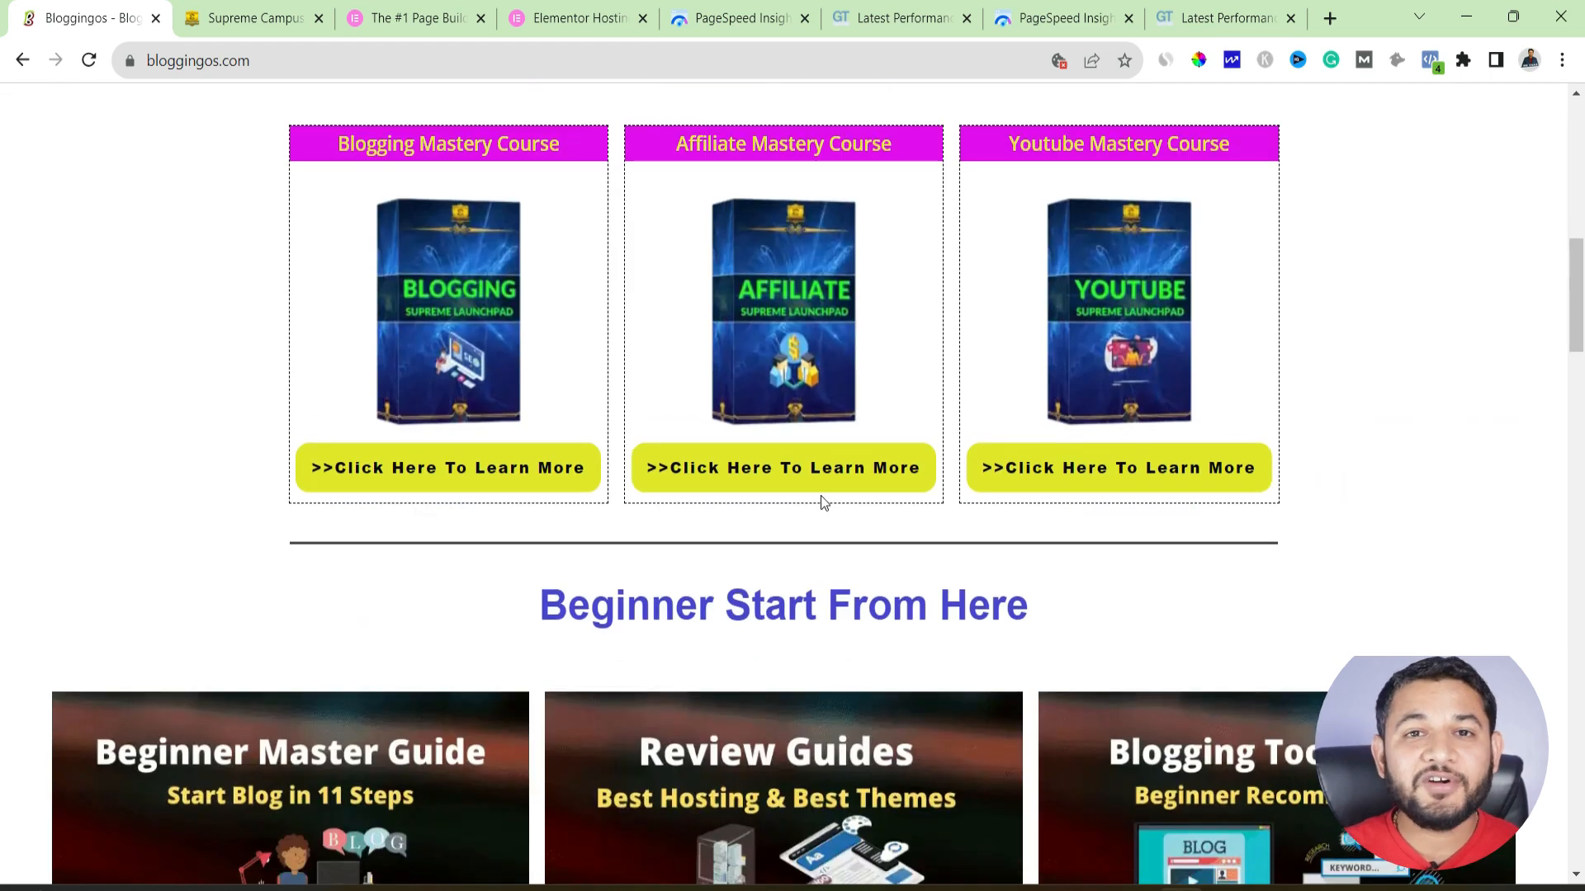
pyautogui.scroll(-16, 820, 495)
pyautogui.scroll(-10, 820, 505)
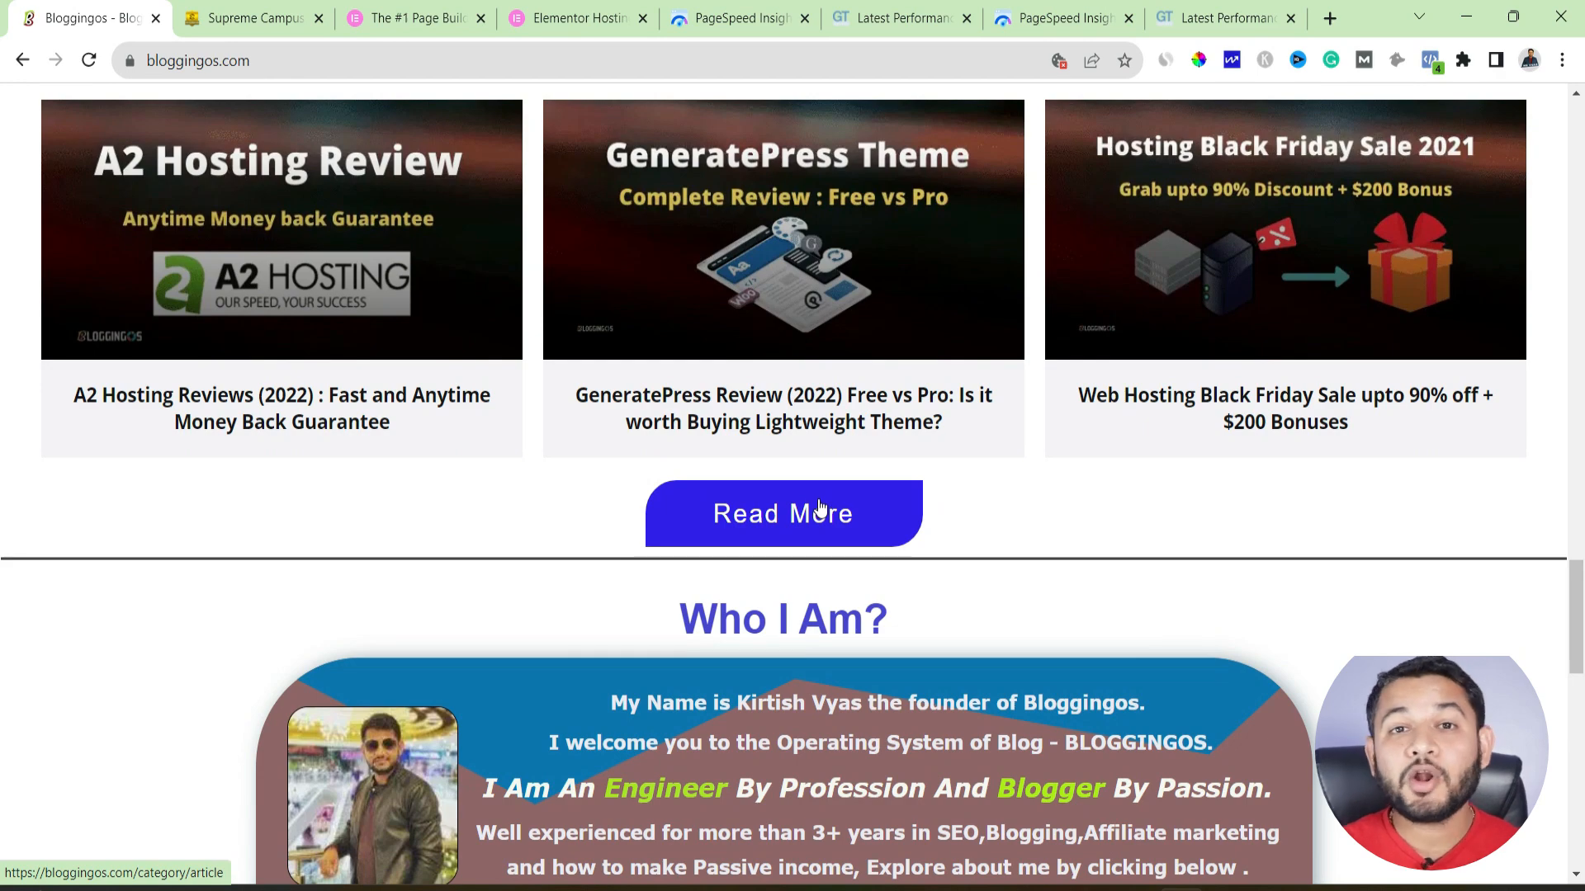
# - Look over the course offers on the Supreme Campus homepage and return to the Bloggingos article list
pyautogui.click(277, 11)
pyautogui.scroll(-13, 638, 715)
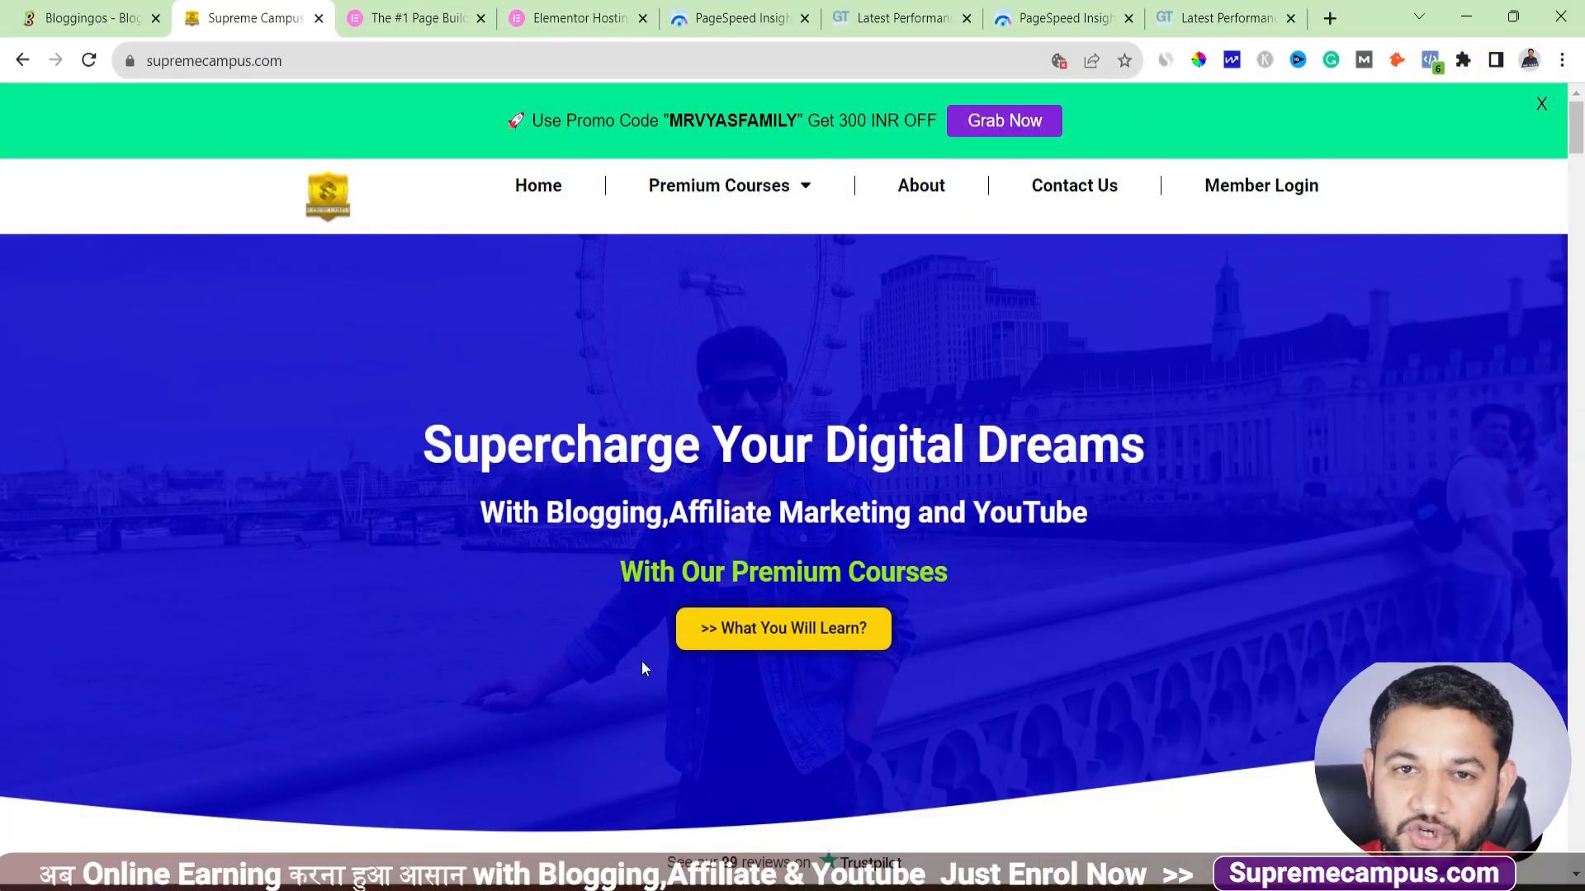
pyautogui.scroll(-10, 641, 662)
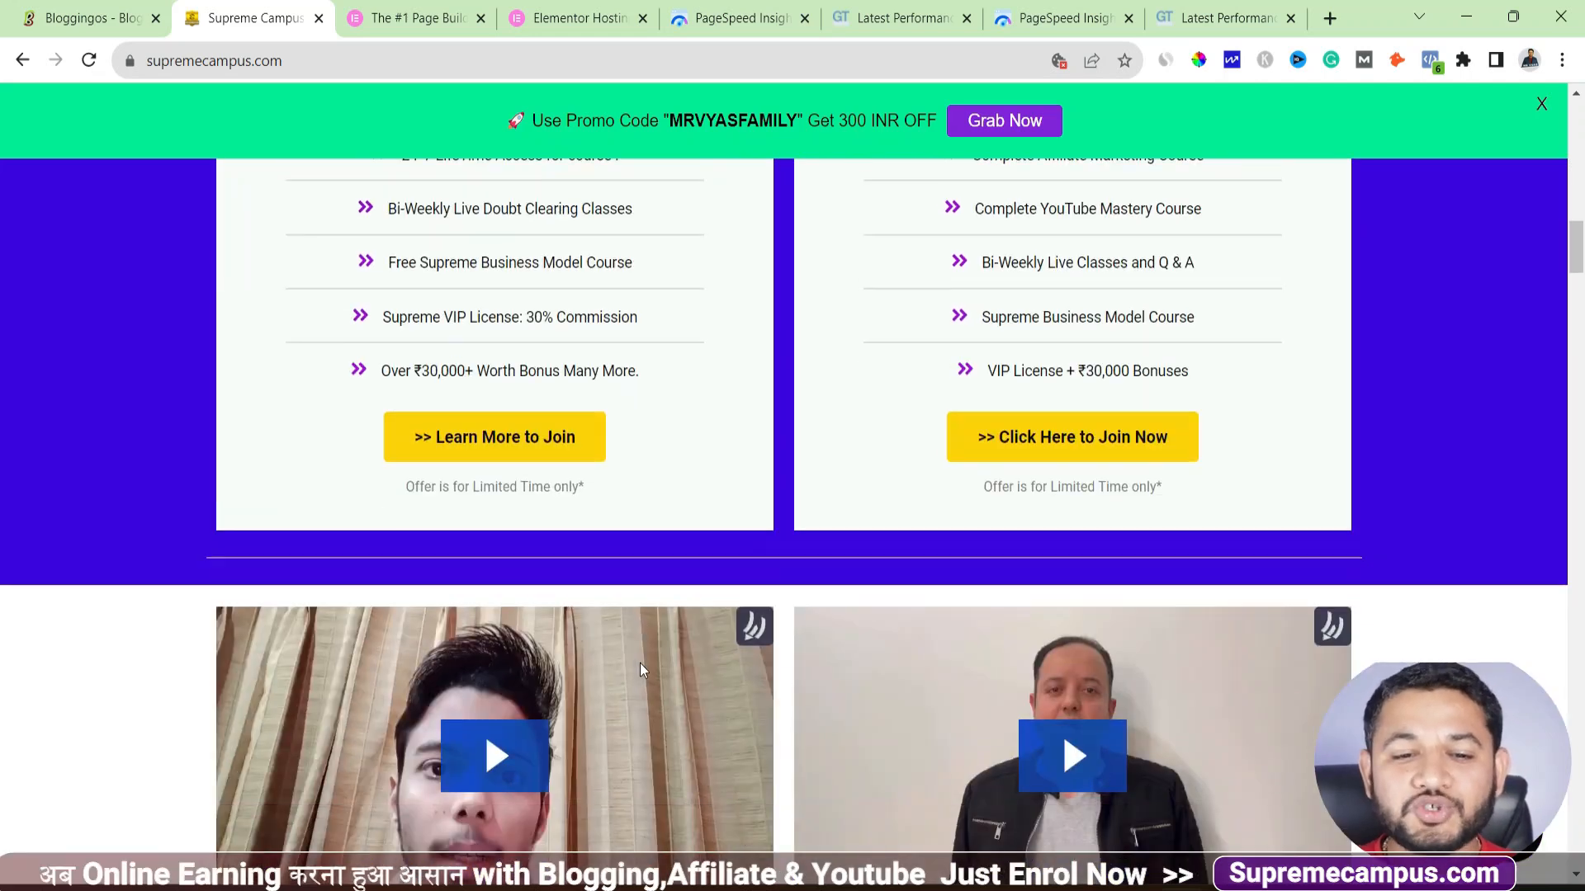
pyautogui.click(82, 18)
pyautogui.scroll(8, 309, 437)
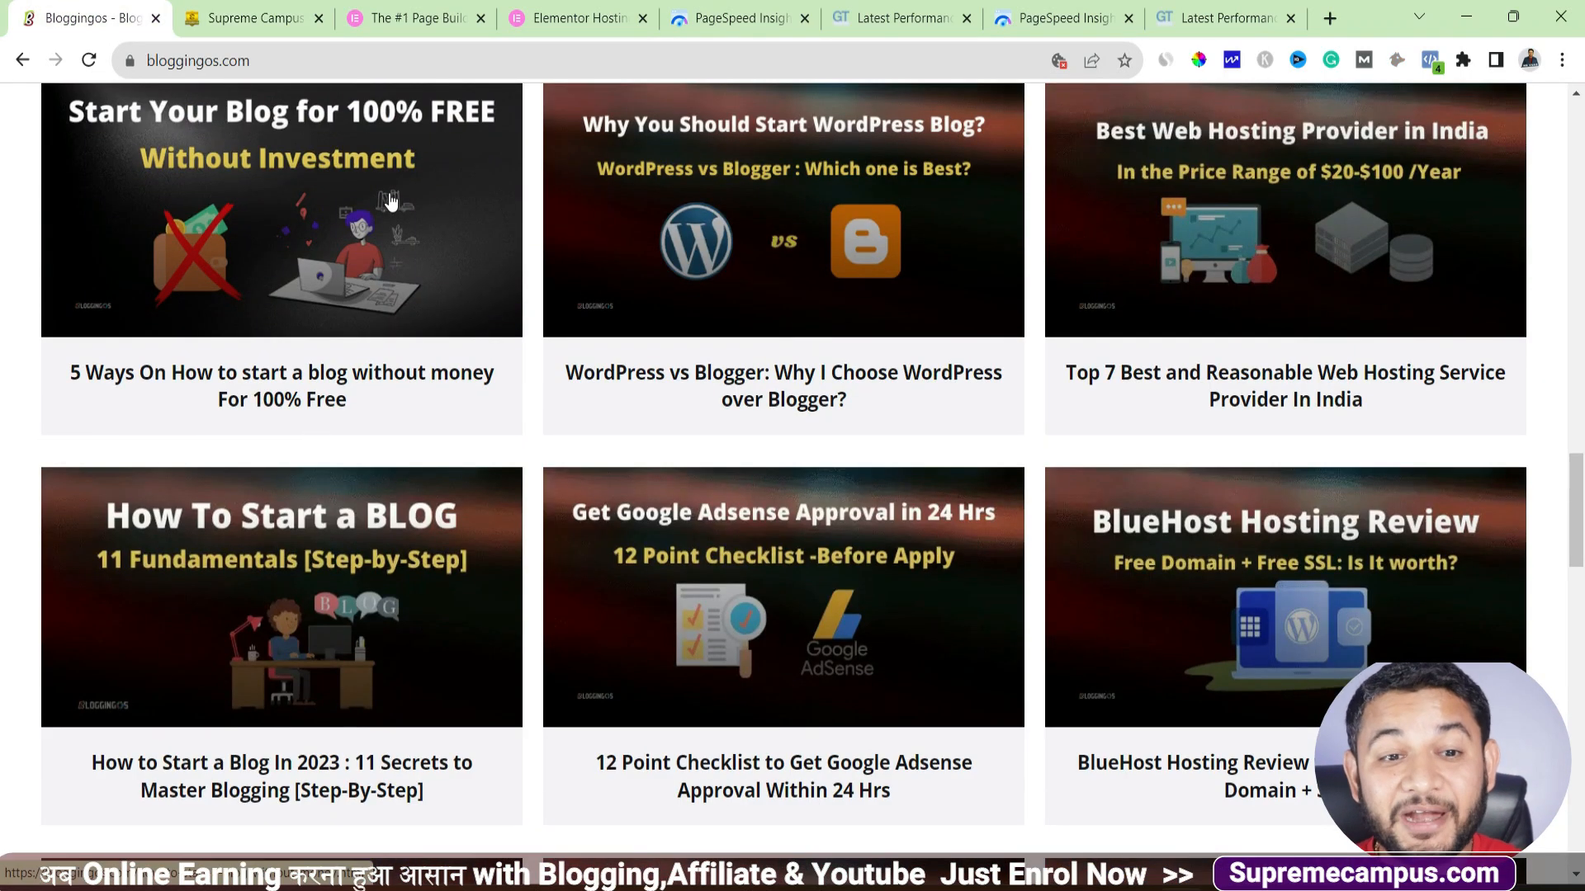
# - Review the feature sections of Elementor's page builder plugin page and go back to the Supreme Campus site
pyautogui.click(404, 18)
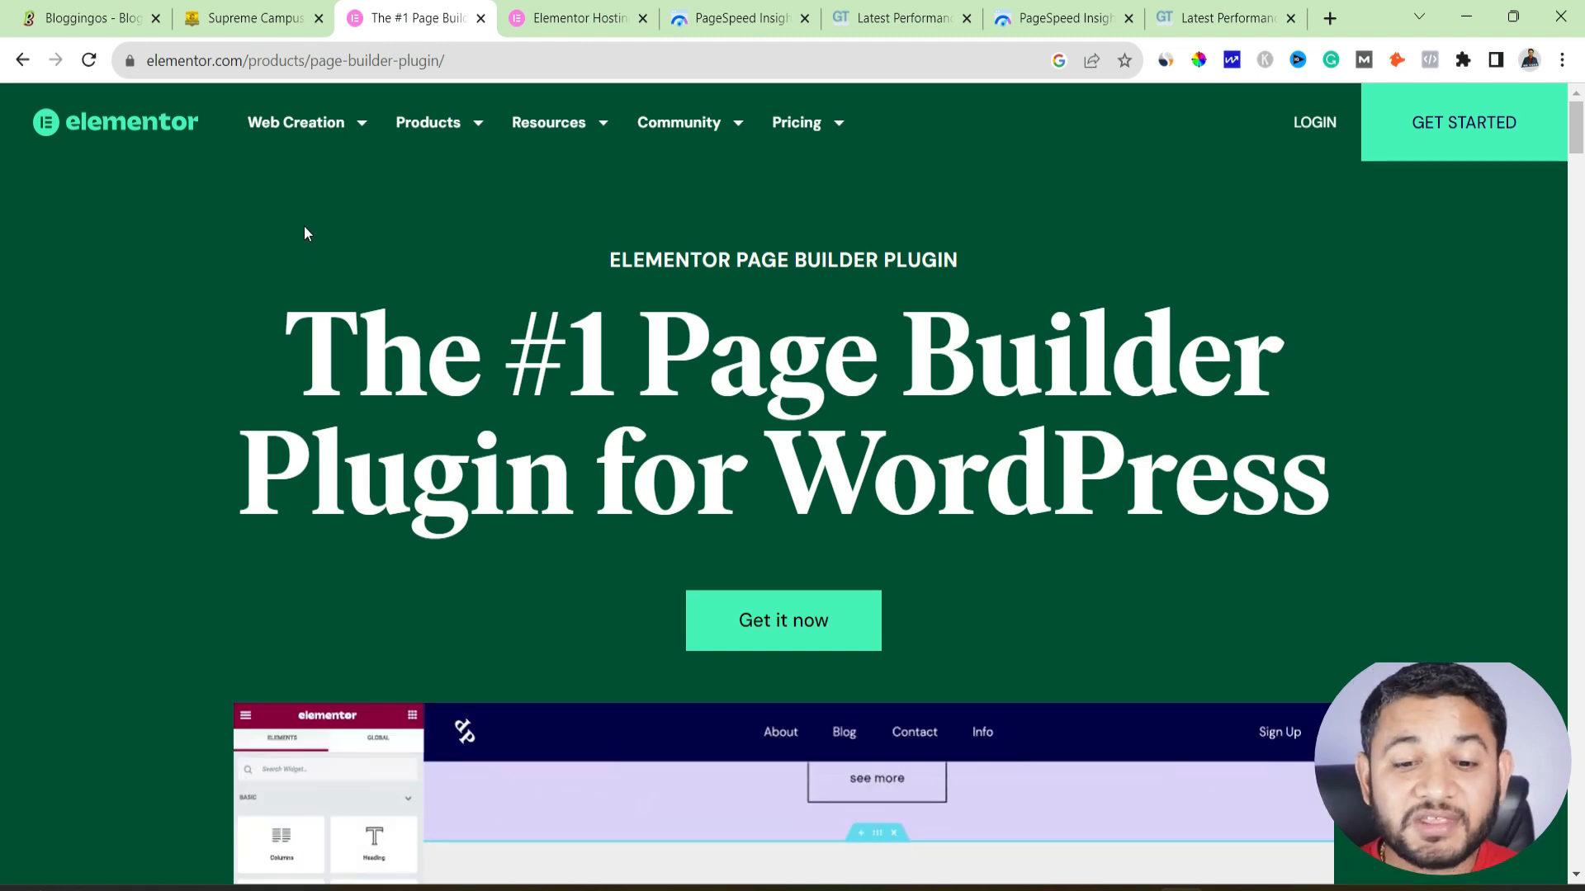
pyautogui.scroll(-5, 304, 239)
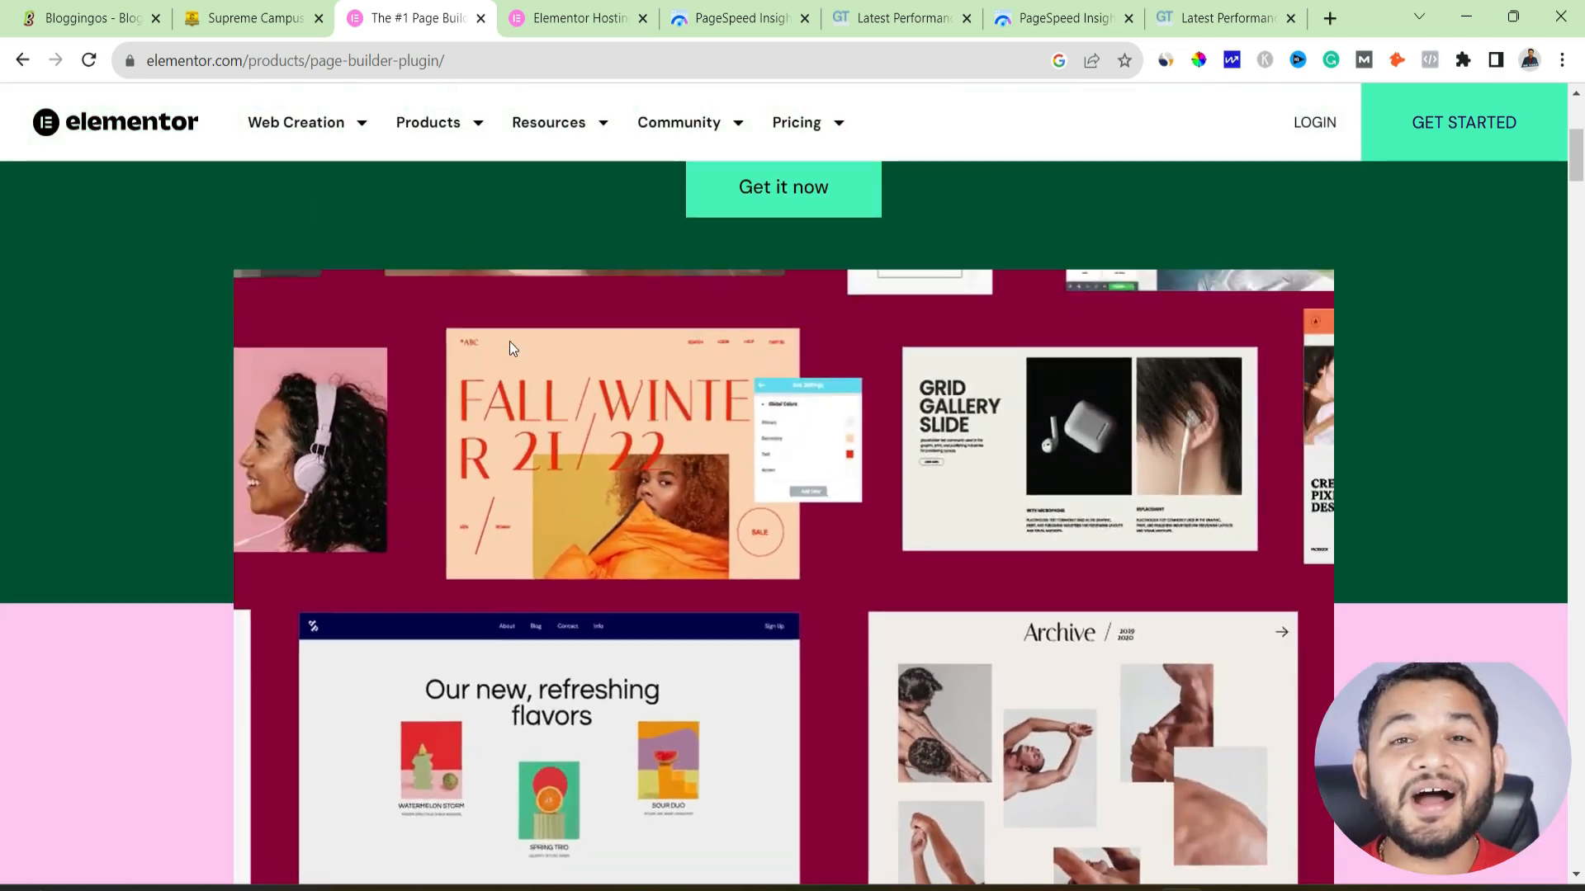
pyautogui.scroll(-5, 499, 405)
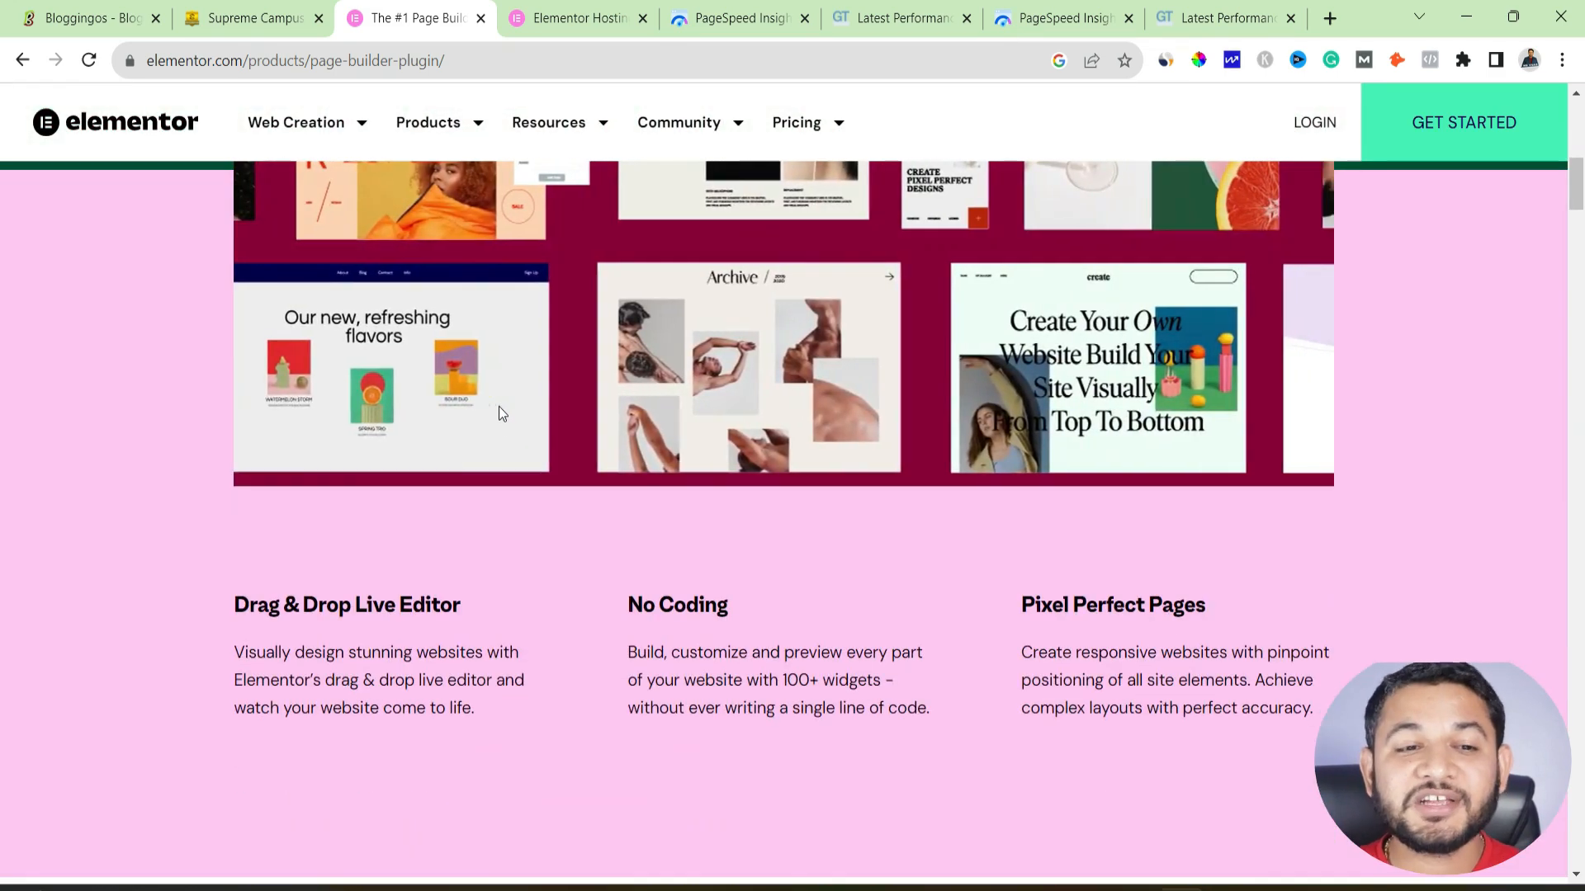
pyautogui.scroll(-1, 499, 406)
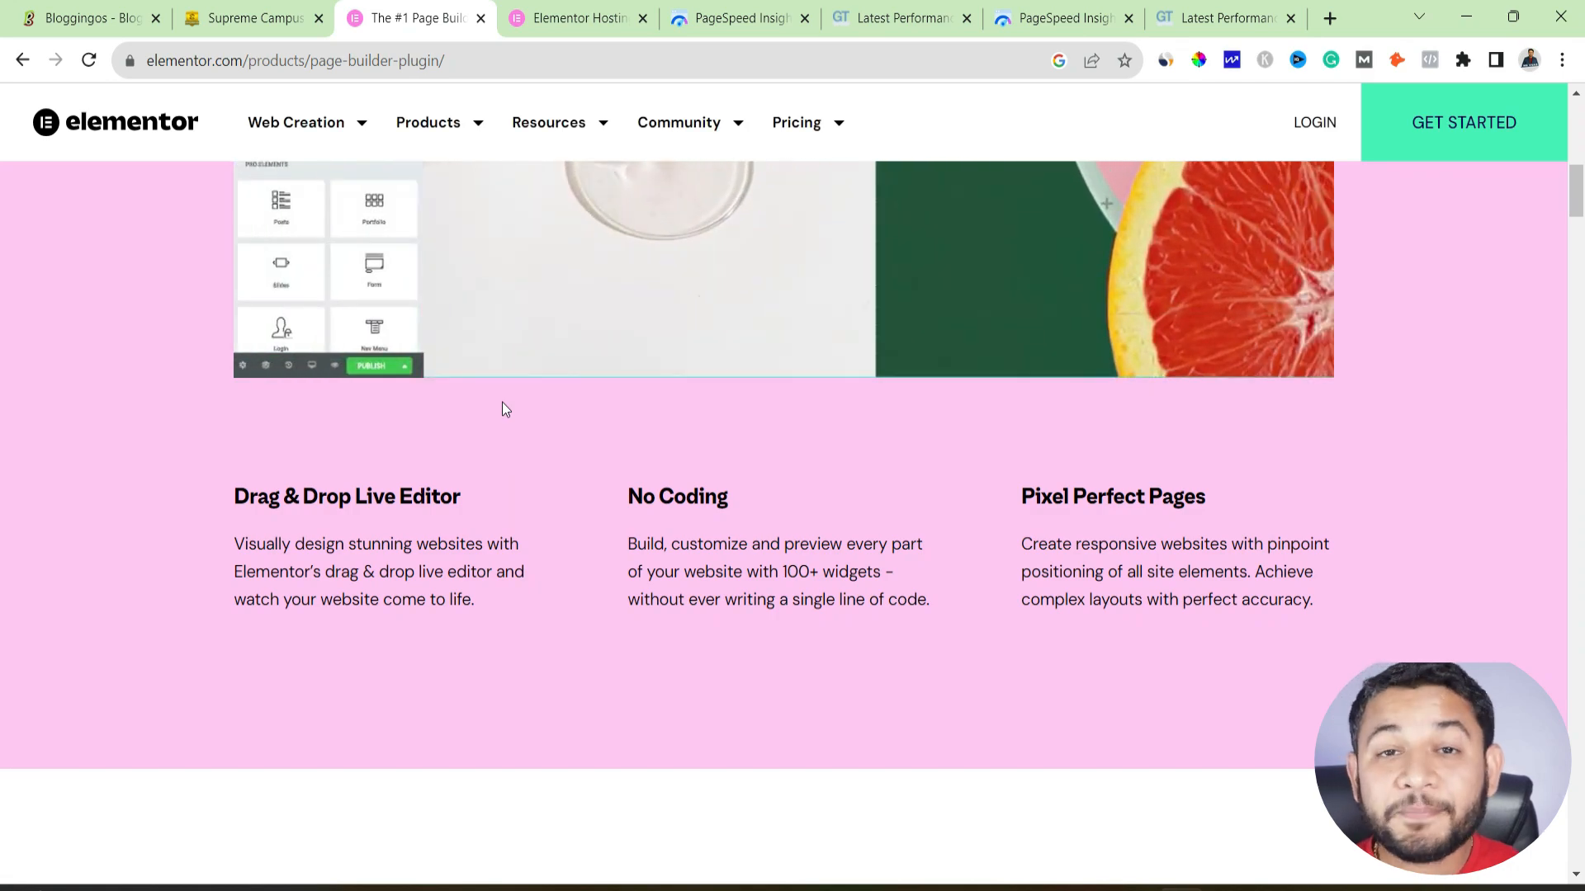
pyautogui.scroll(-10, 502, 403)
pyautogui.scroll(-14, 502, 380)
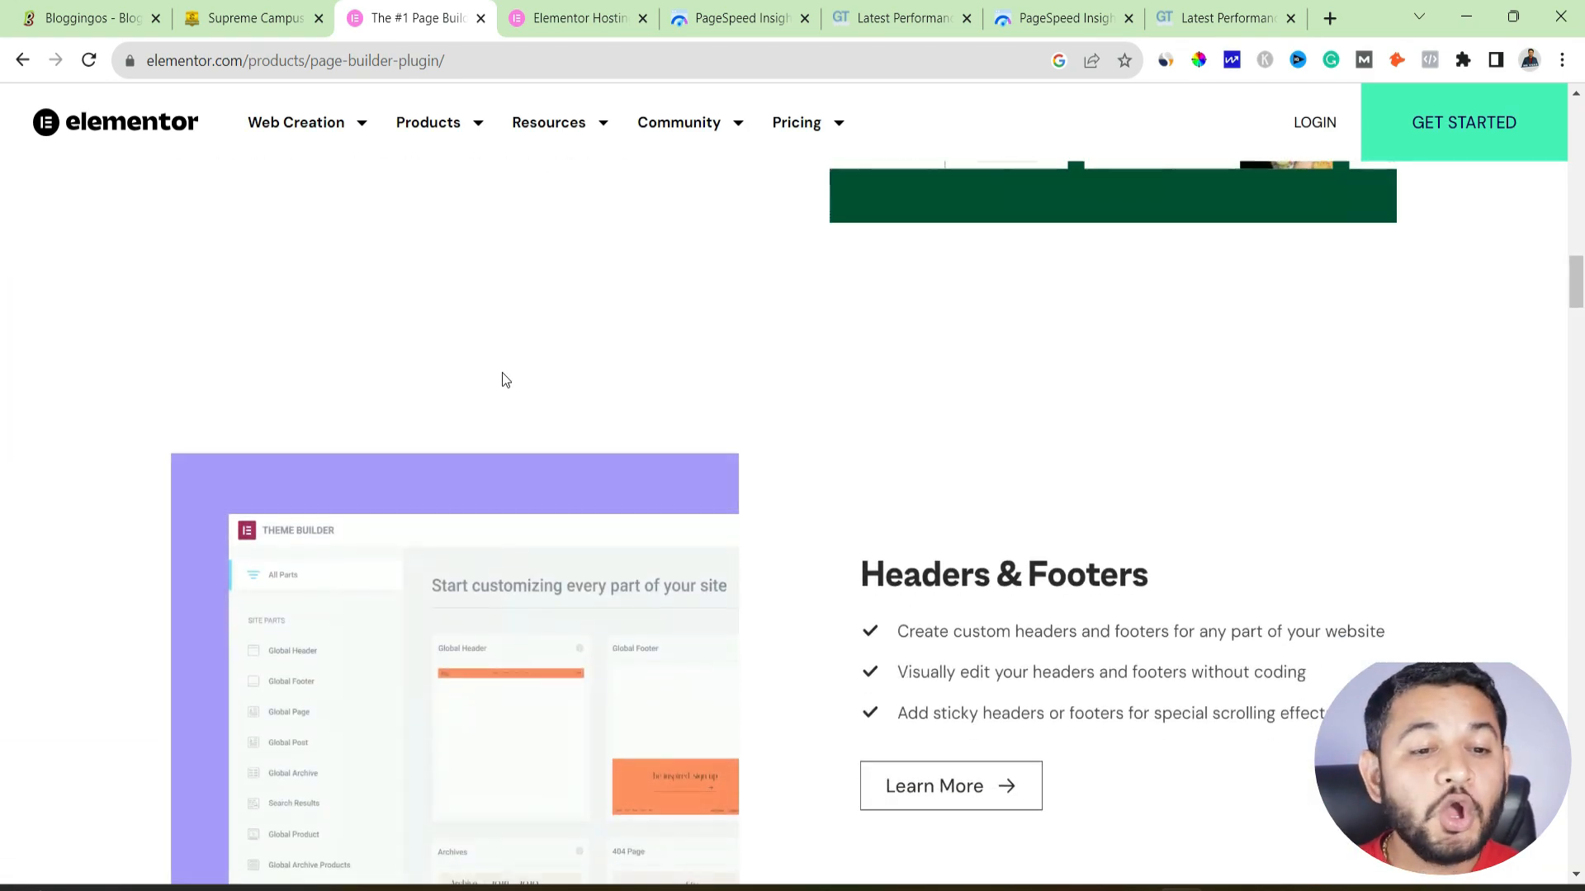
pyautogui.scroll(10, 505, 363)
pyautogui.scroll(15, 505, 363)
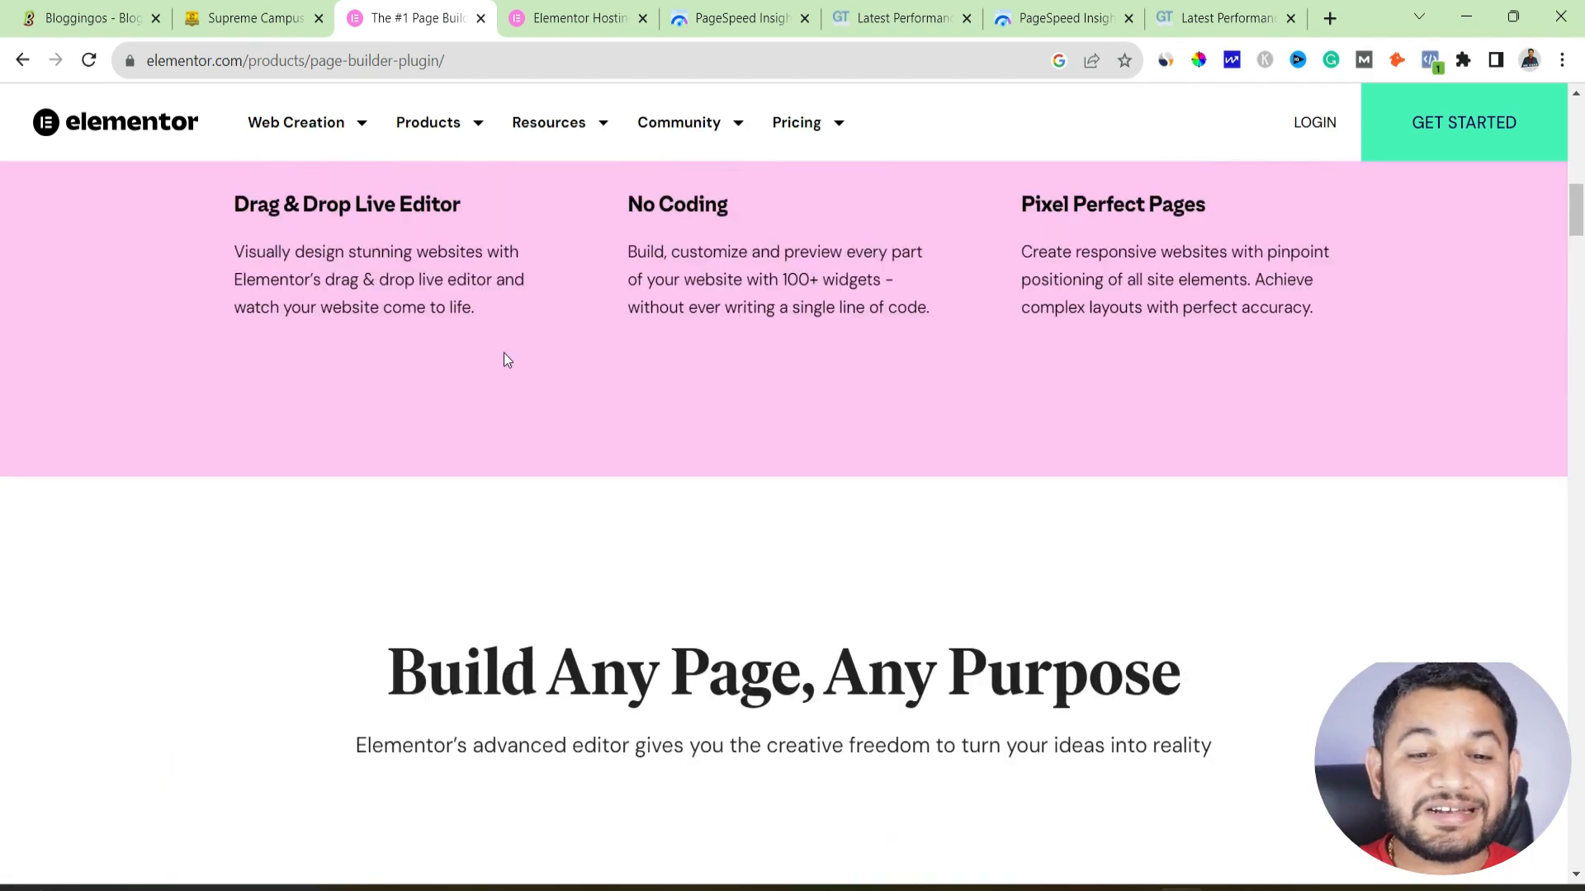
pyautogui.click(128, 11)
pyautogui.click(227, 8)
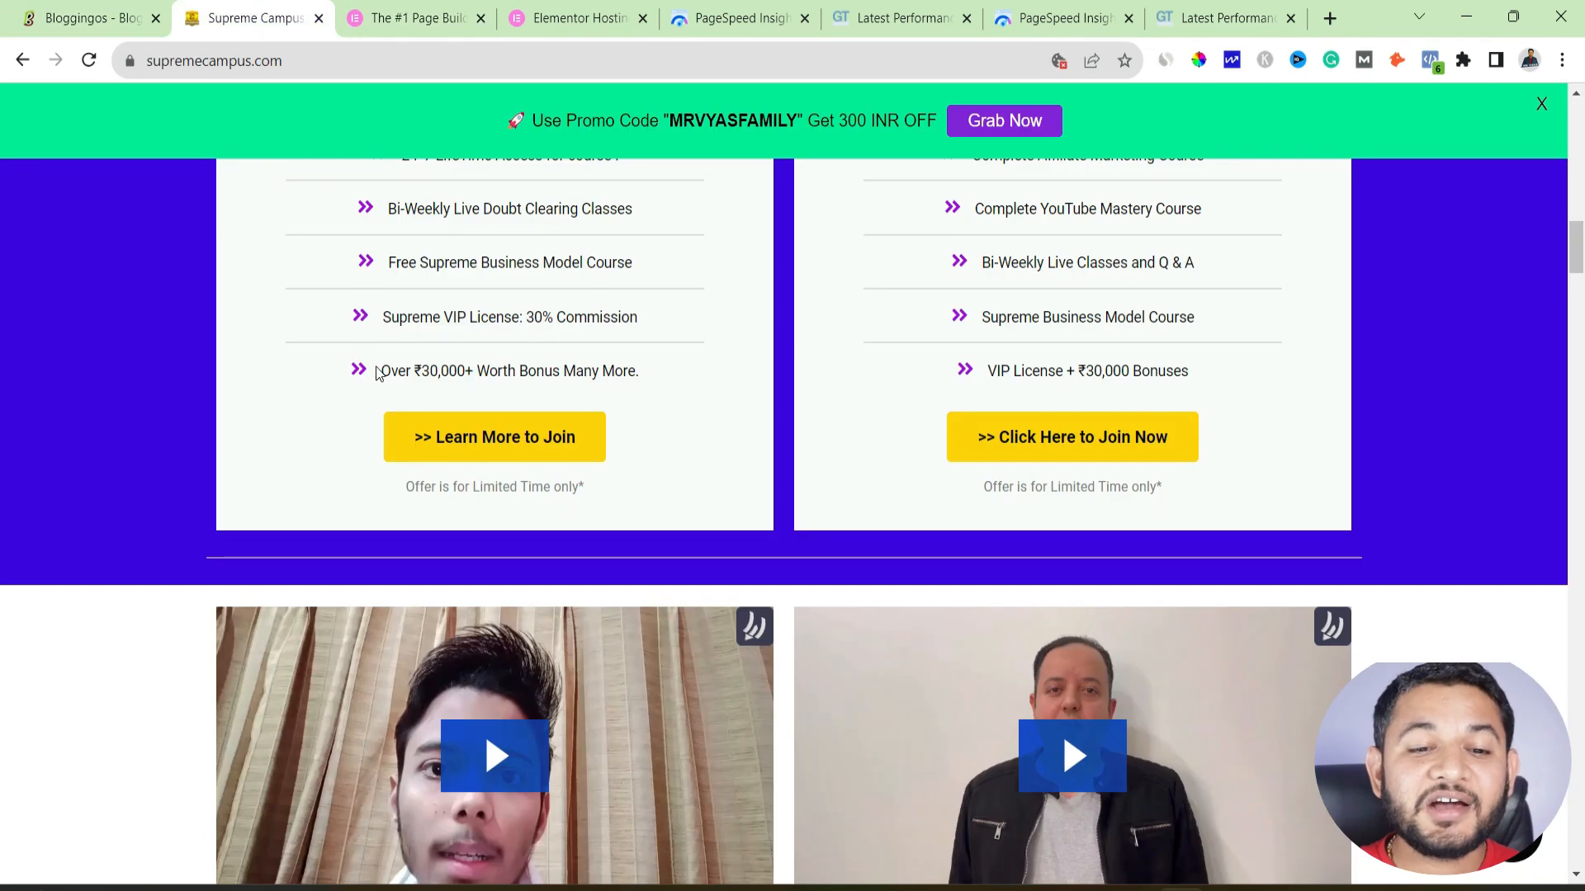
# - Browse the Elementor plugin page down to the third-party add-ons and open the Pro plugin pricing plans
pyautogui.click(450, 11)
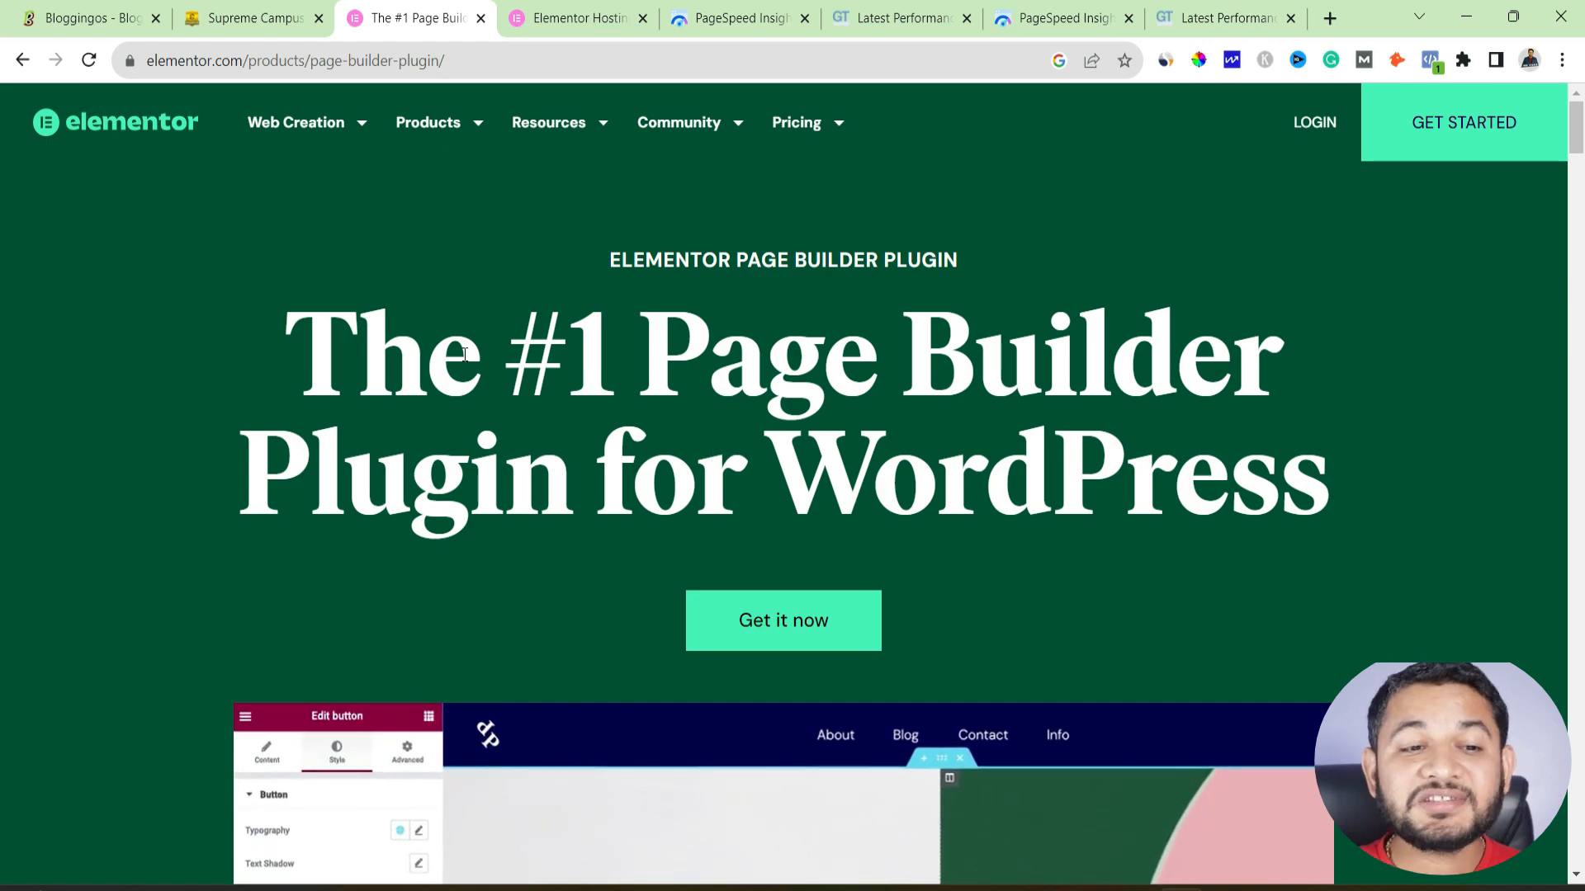
pyautogui.scroll(-12, 463, 368)
pyautogui.scroll(-20, 463, 368)
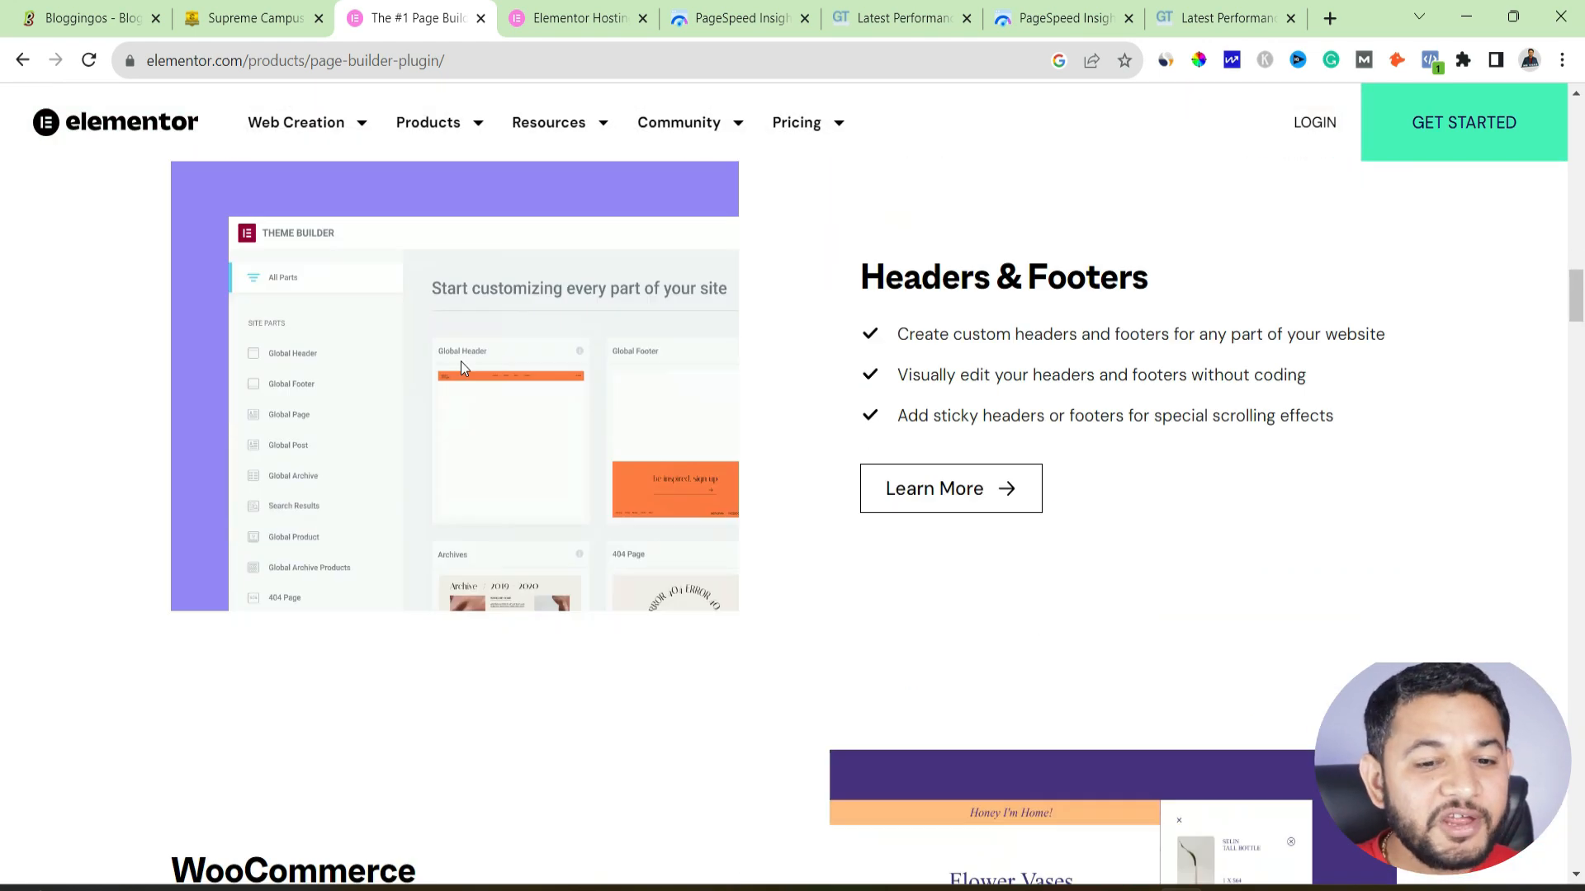
pyautogui.scroll(-20, 460, 363)
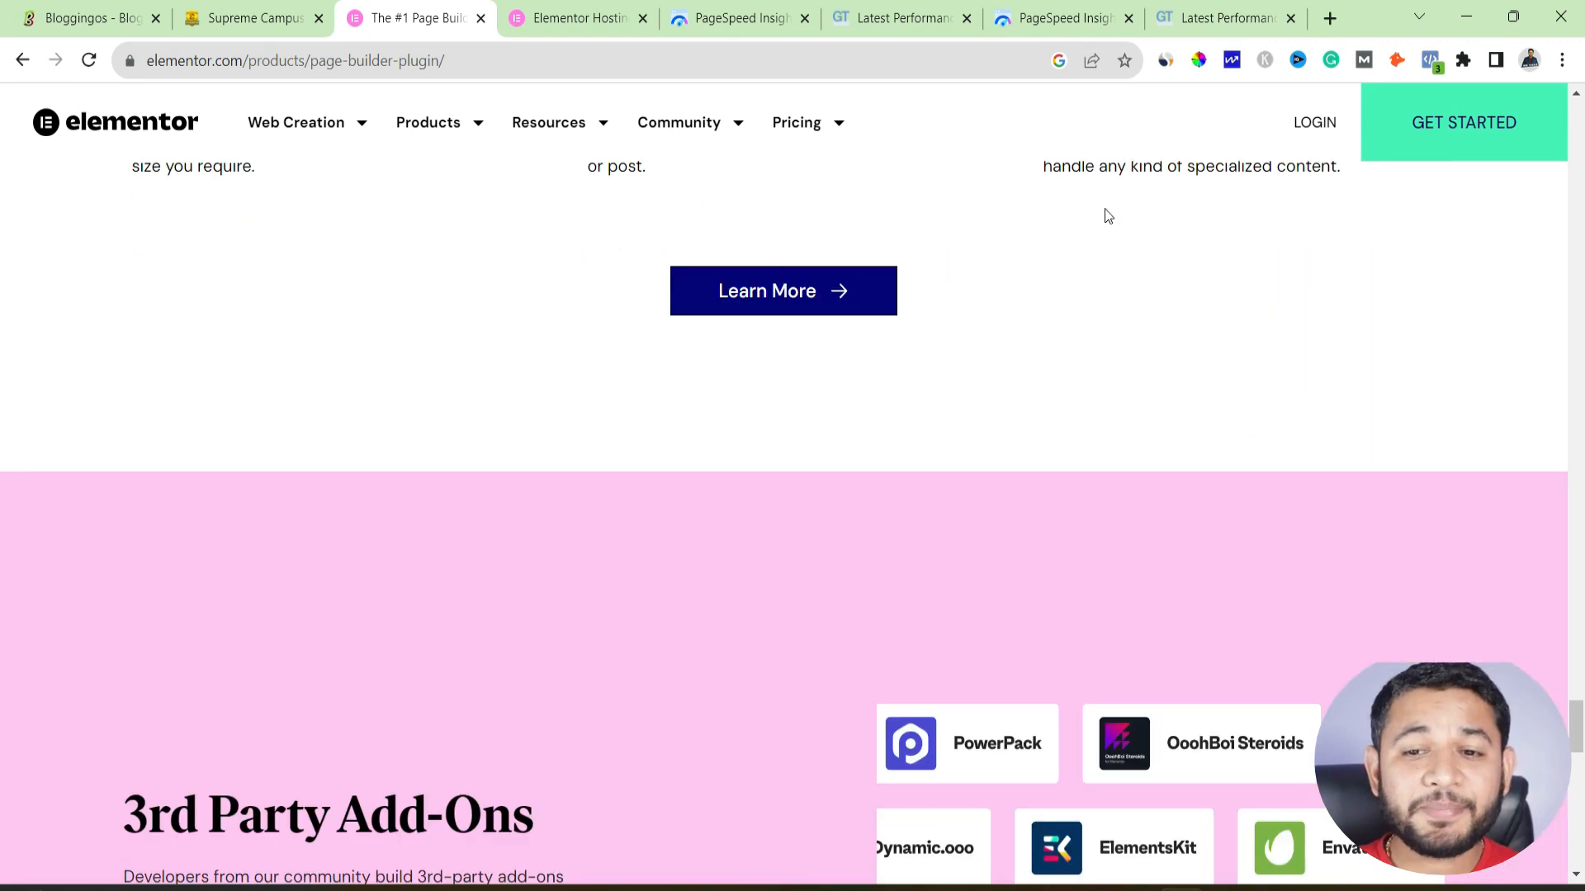
pyautogui.click(1438, 118)
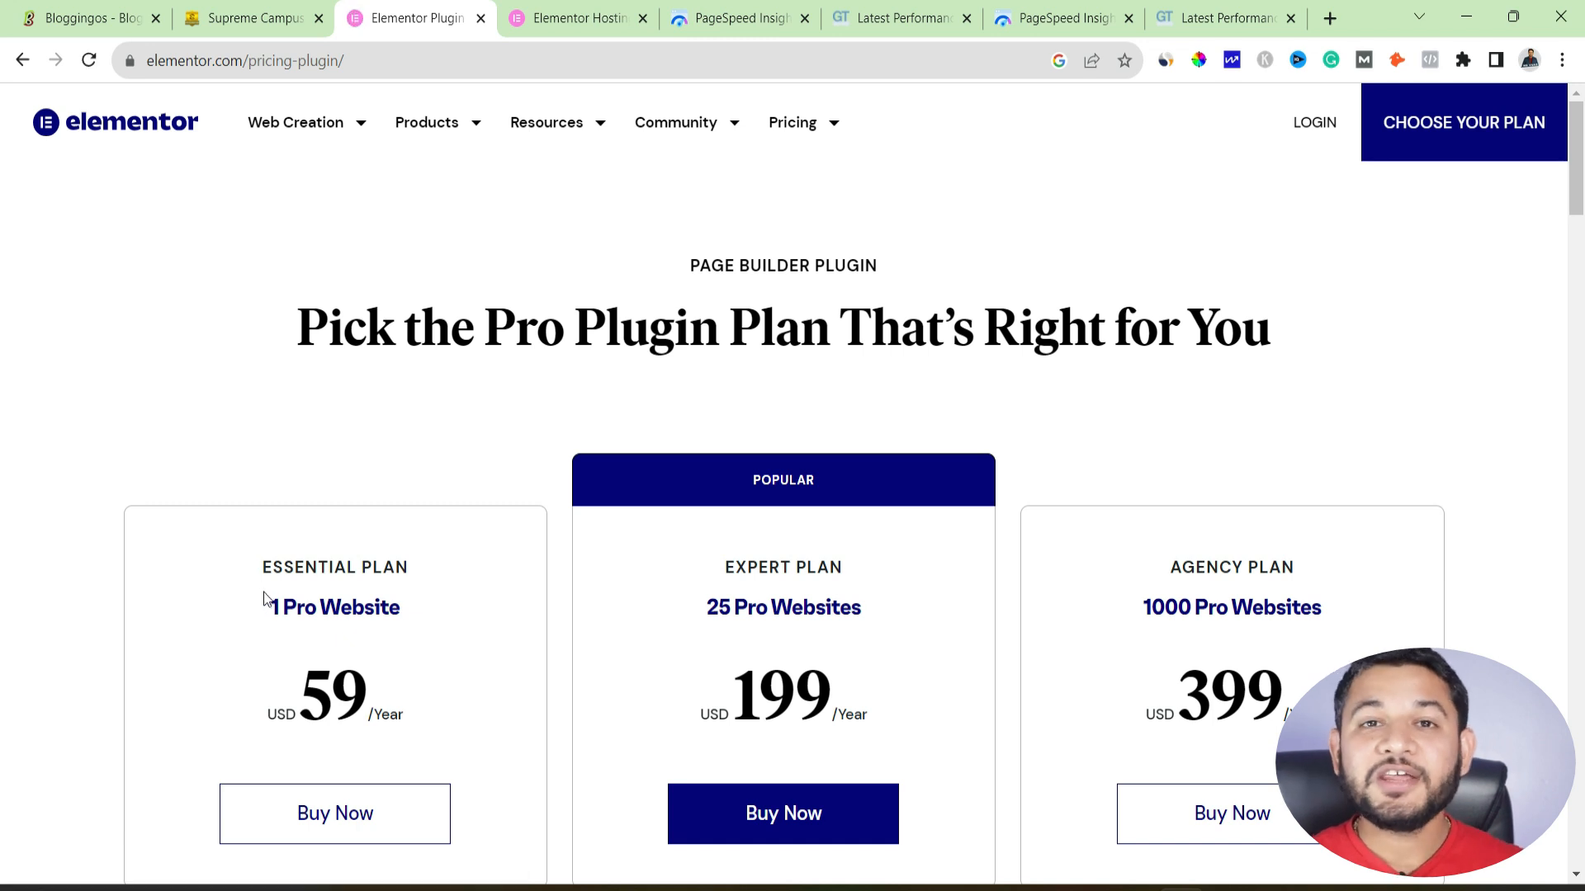
pyautogui.scroll(-4, 264, 598)
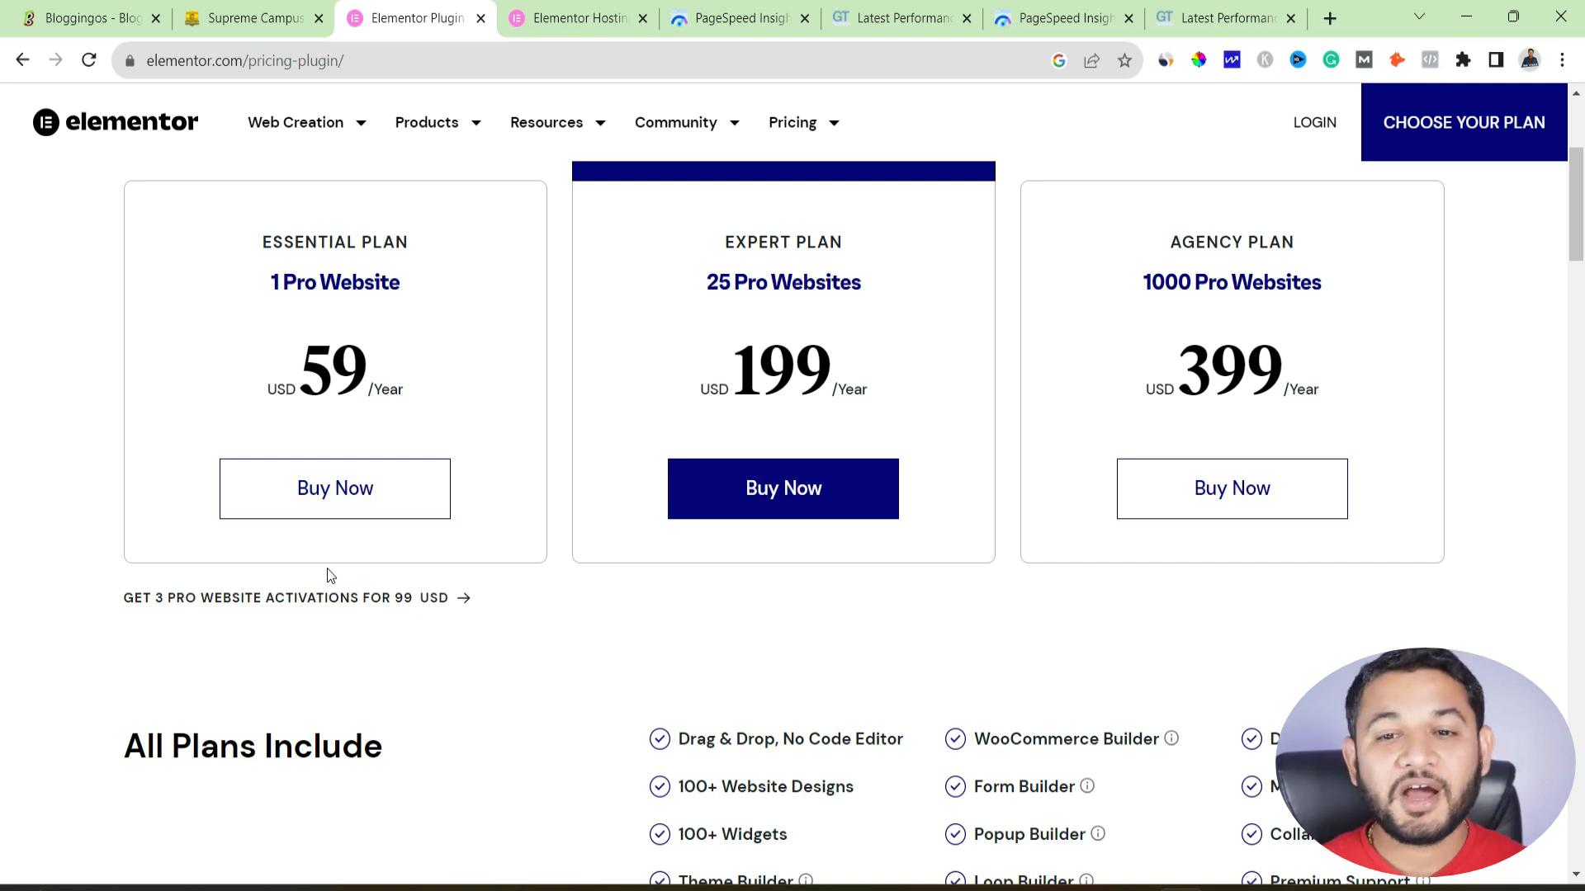
# - Examine the mobile and desktop performance scores in the PageSpeed Insights report for bloggingos.com
pyautogui.click(705, 10)
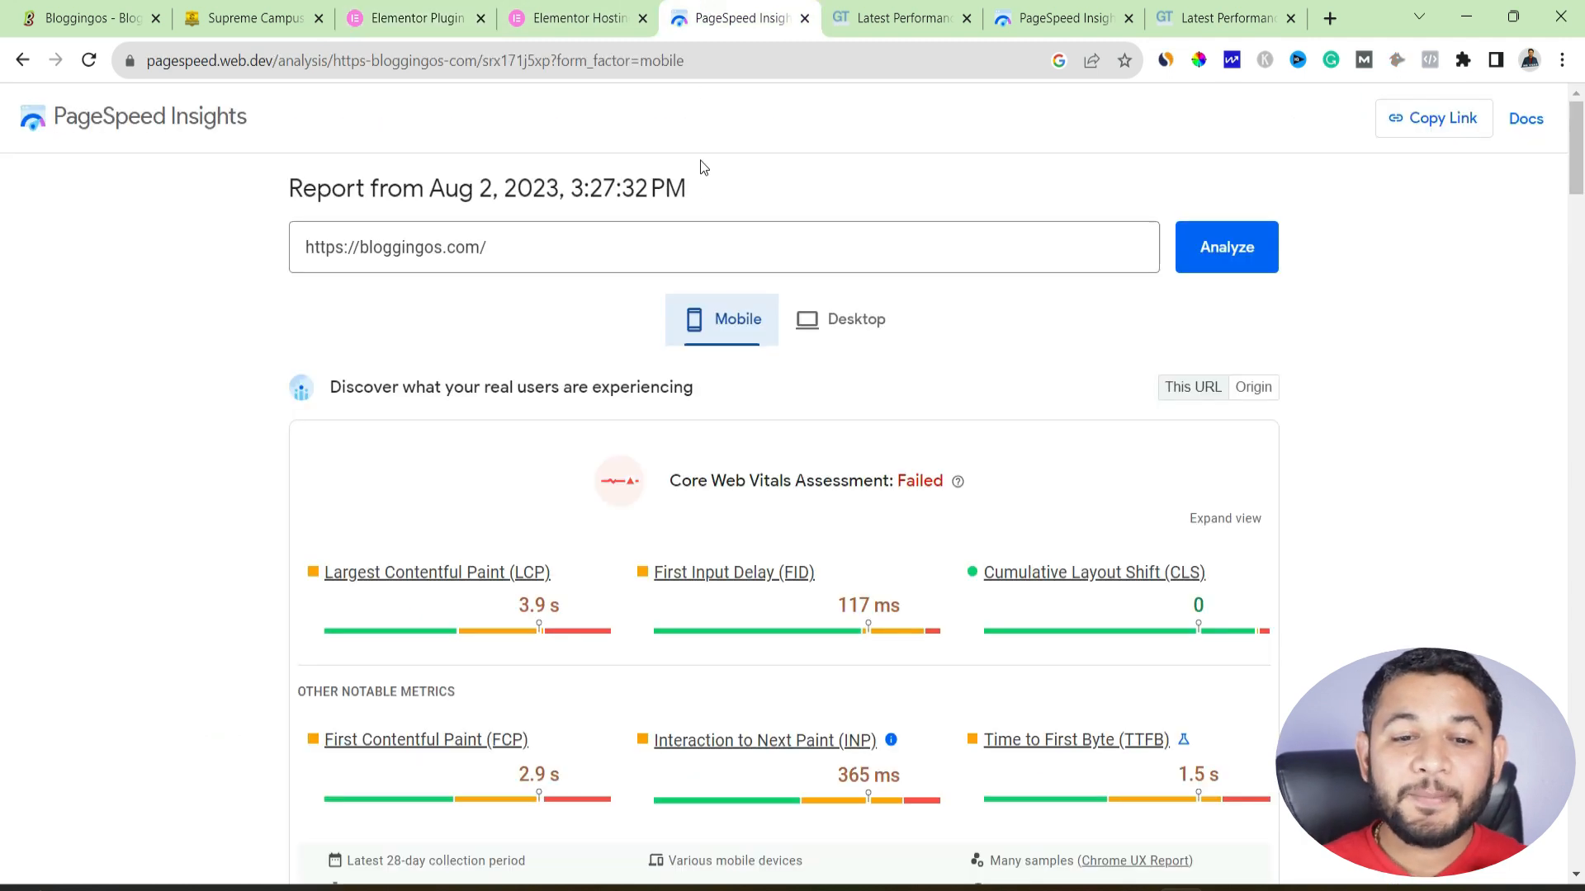
pyautogui.click(810, 321)
pyautogui.click(732, 322)
pyautogui.scroll(-8, 702, 380)
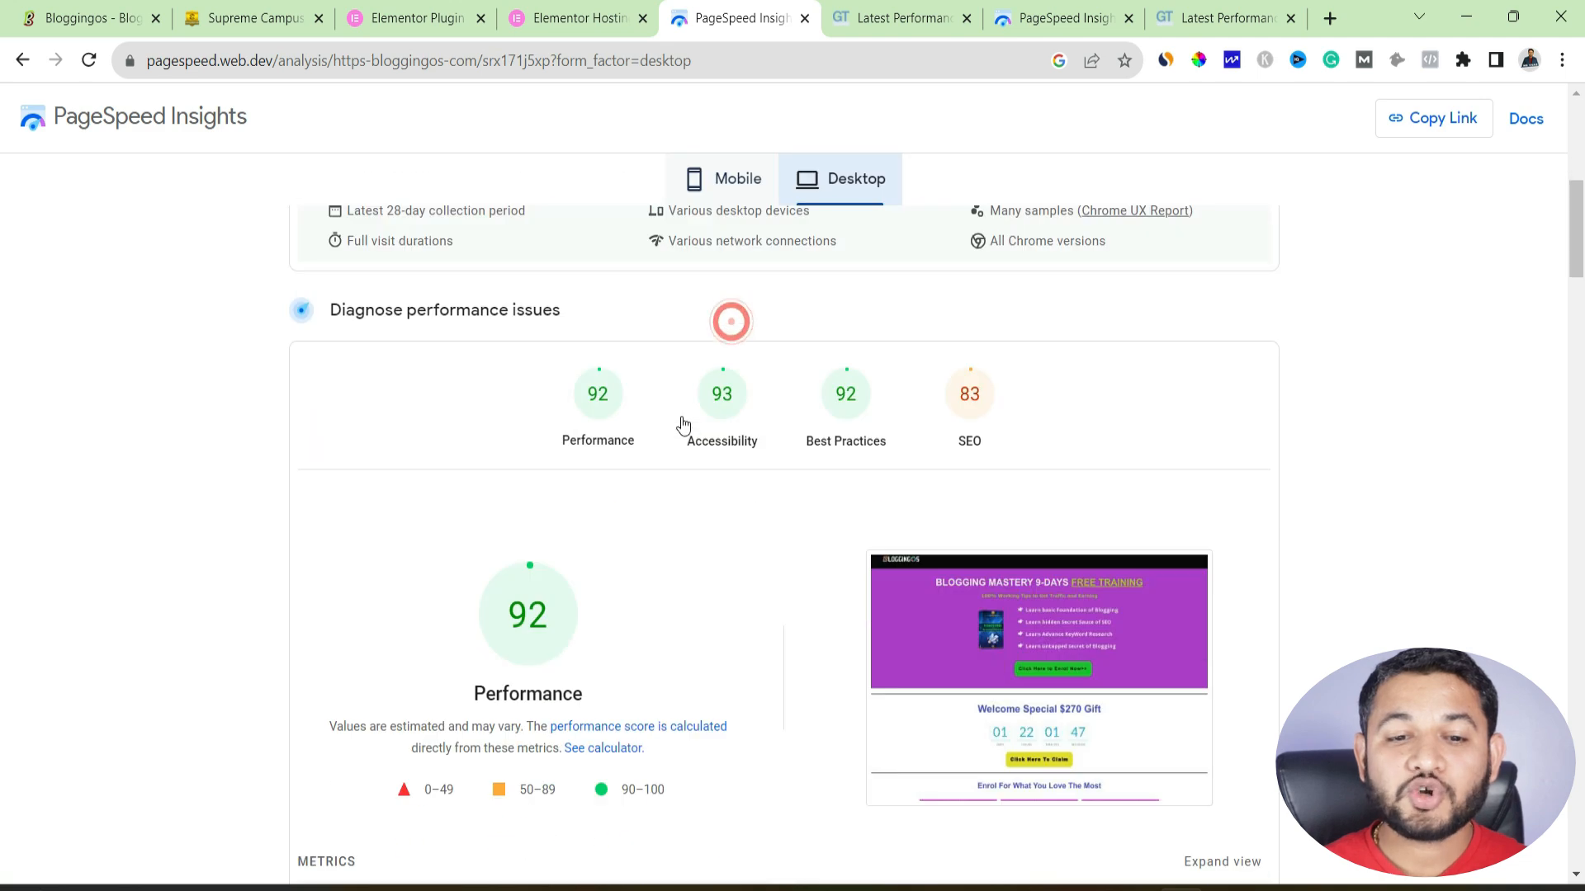
pyautogui.click(858, 183)
# - Examine the grade, web vitals and waterfall chart in the GTmetrix report for bloggingos.com
pyautogui.click(908, 8)
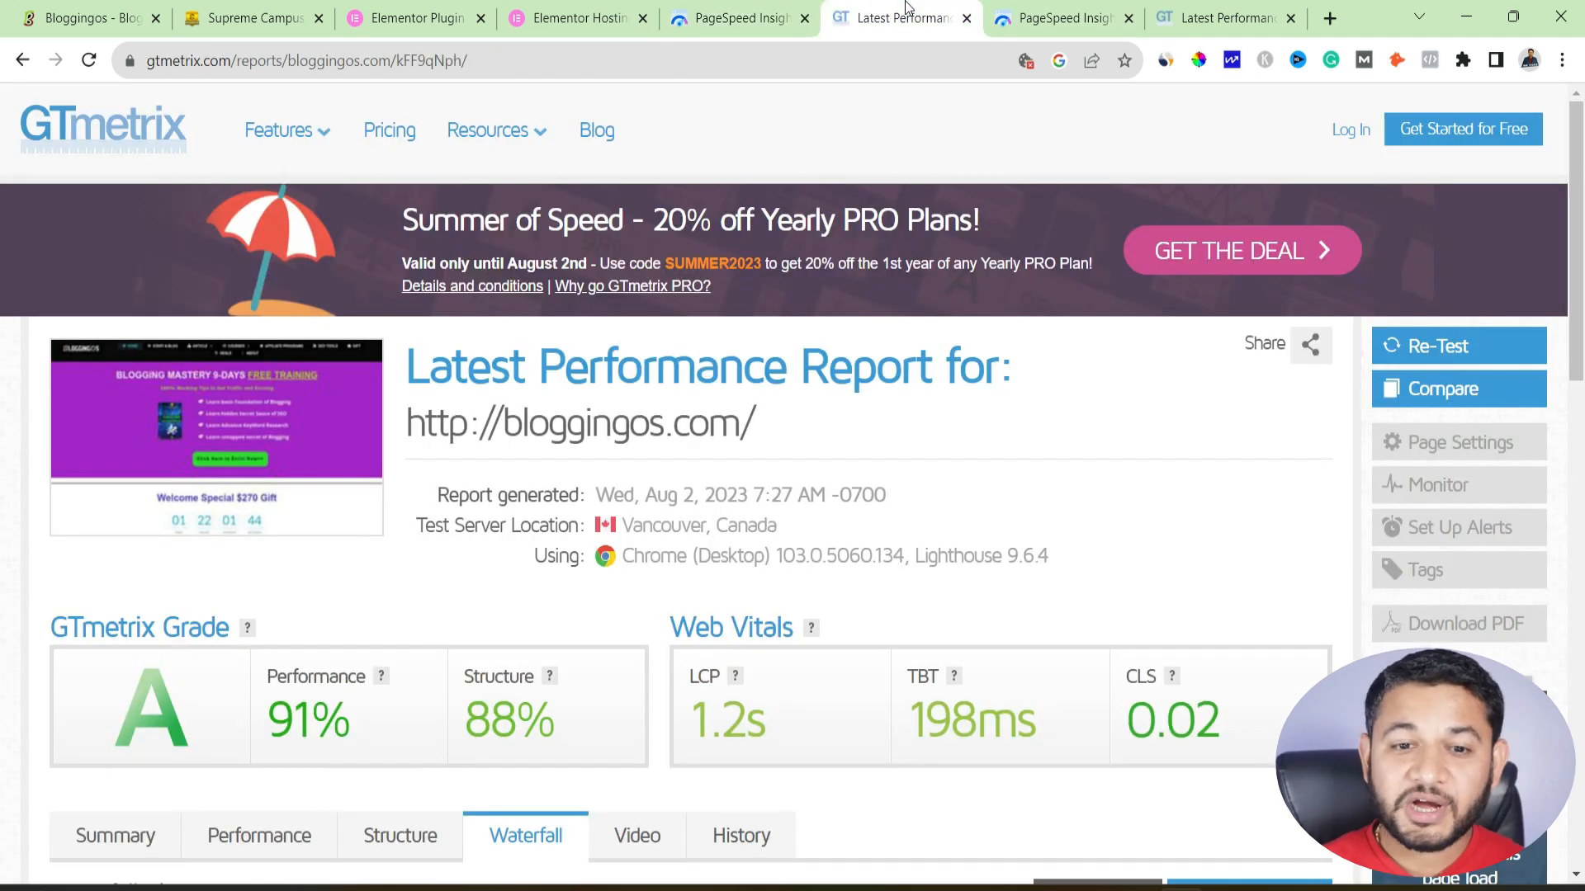
pyautogui.scroll(-5, 509, 567)
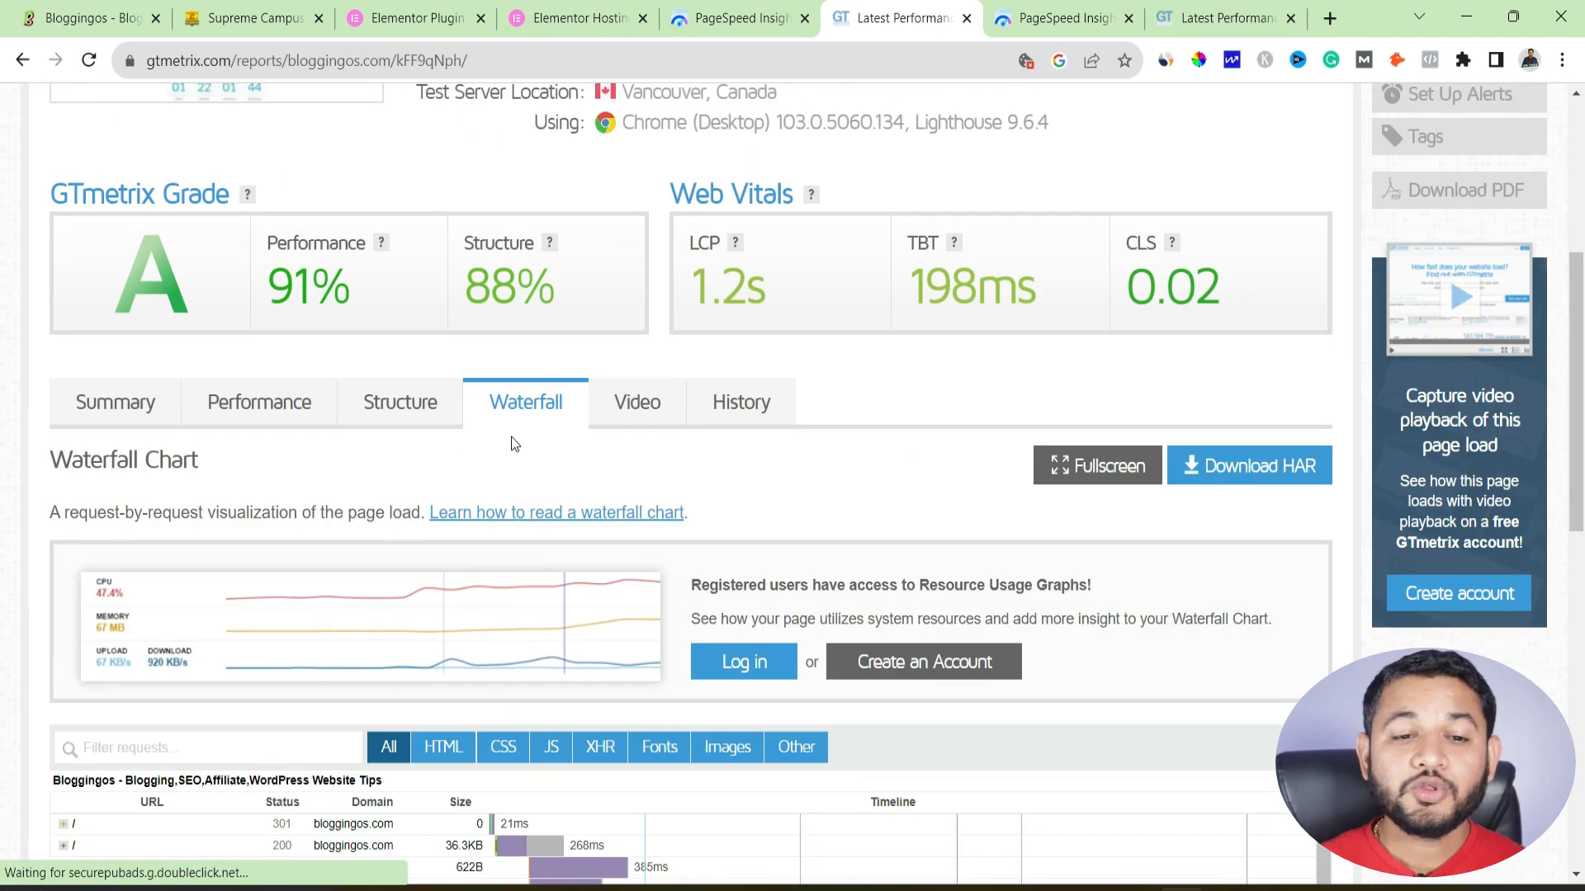
pyautogui.scroll(-8, 520, 453)
pyautogui.scroll(-8, 563, 499)
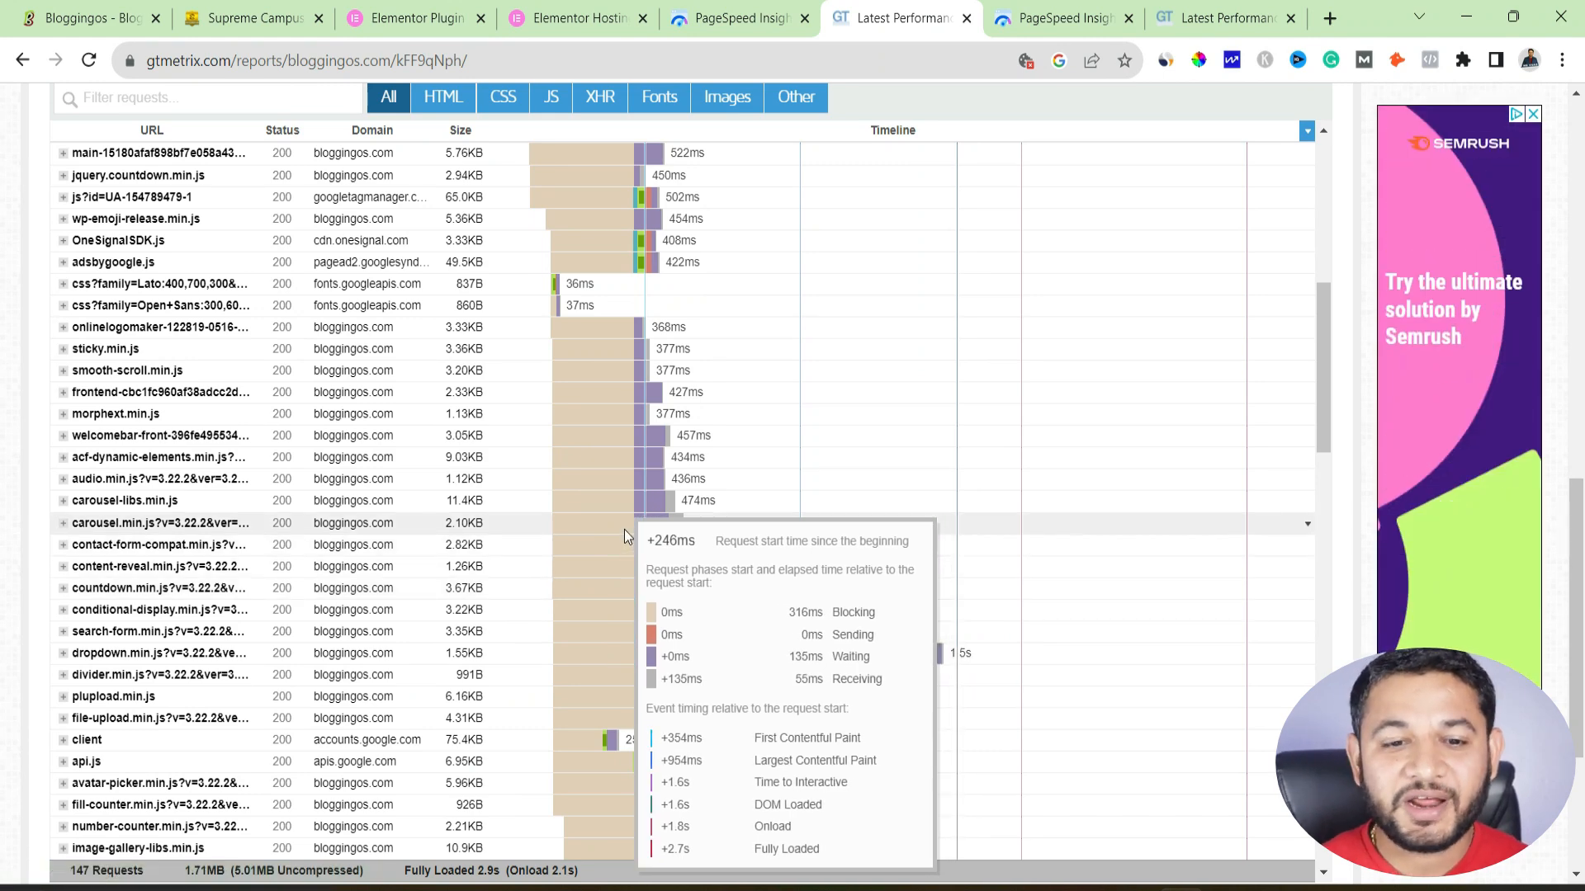
pyautogui.scroll(1, 626, 511)
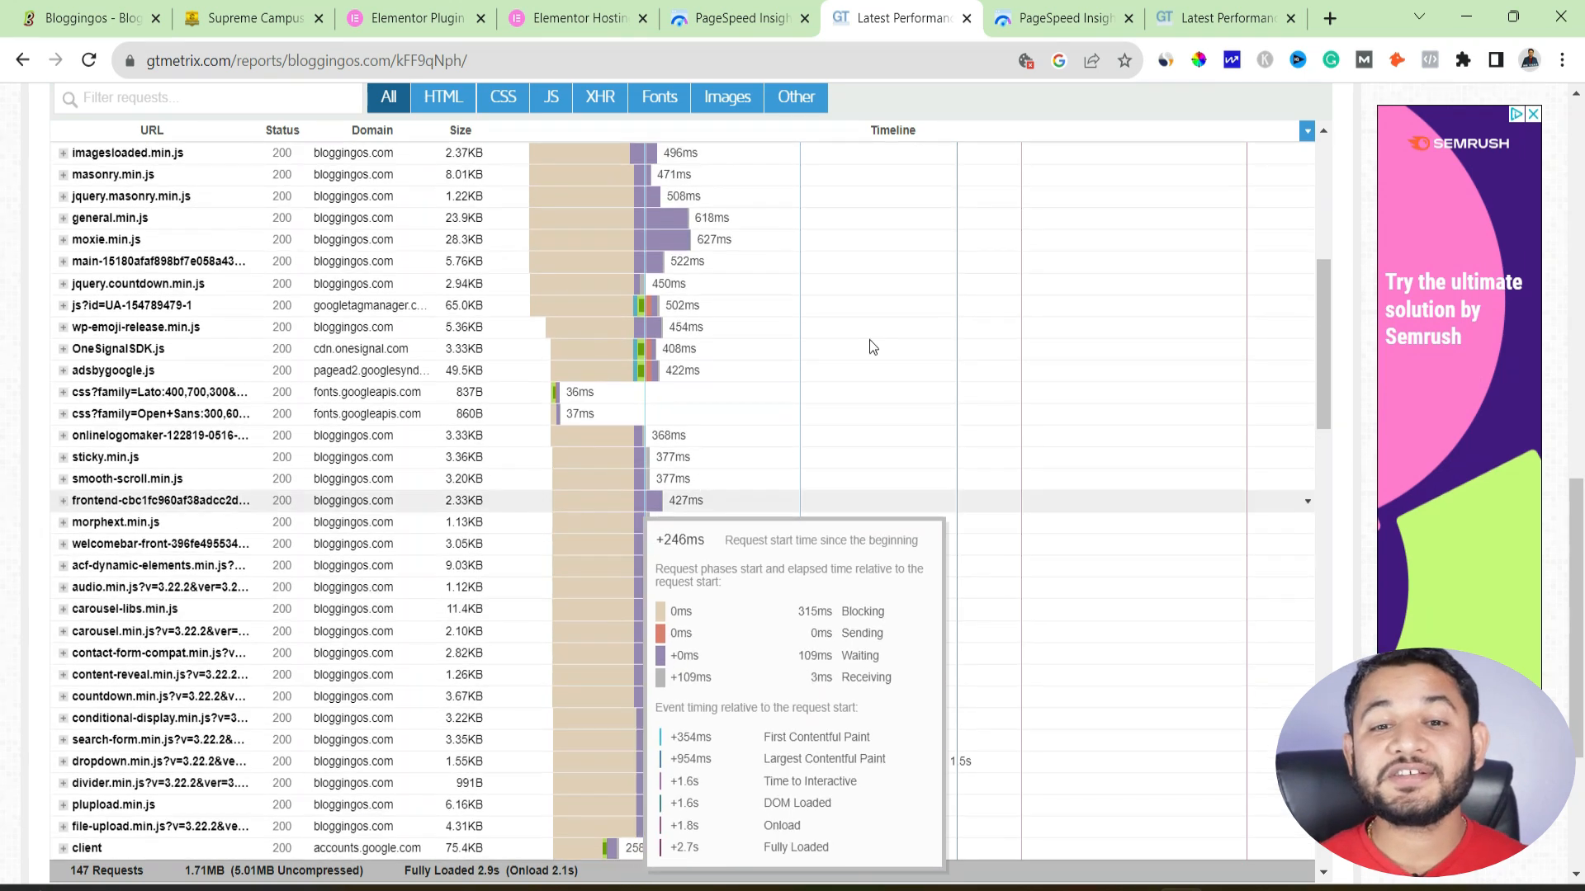
# - Examine the mobile and desktop results in the PageSpeed Insights report for supremecampus.com
pyautogui.click(1065, 18)
pyautogui.scroll(5, 488, 213)
pyautogui.scroll(-8, 488, 213)
pyautogui.scroll(7, 493, 237)
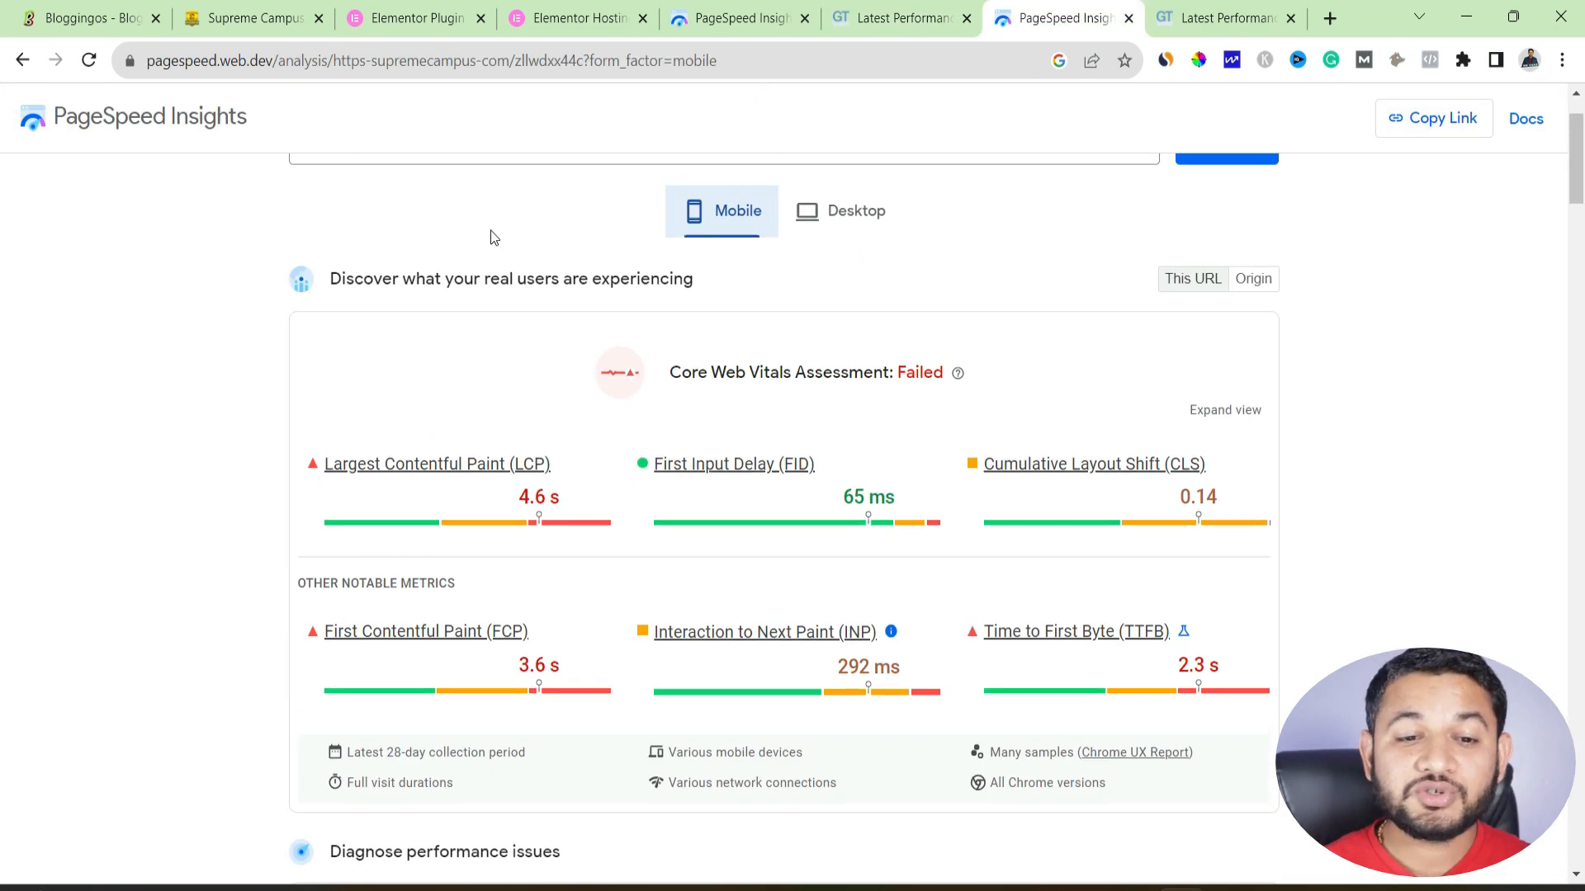
pyautogui.scroll(-8, 599, 541)
pyautogui.click(858, 182)
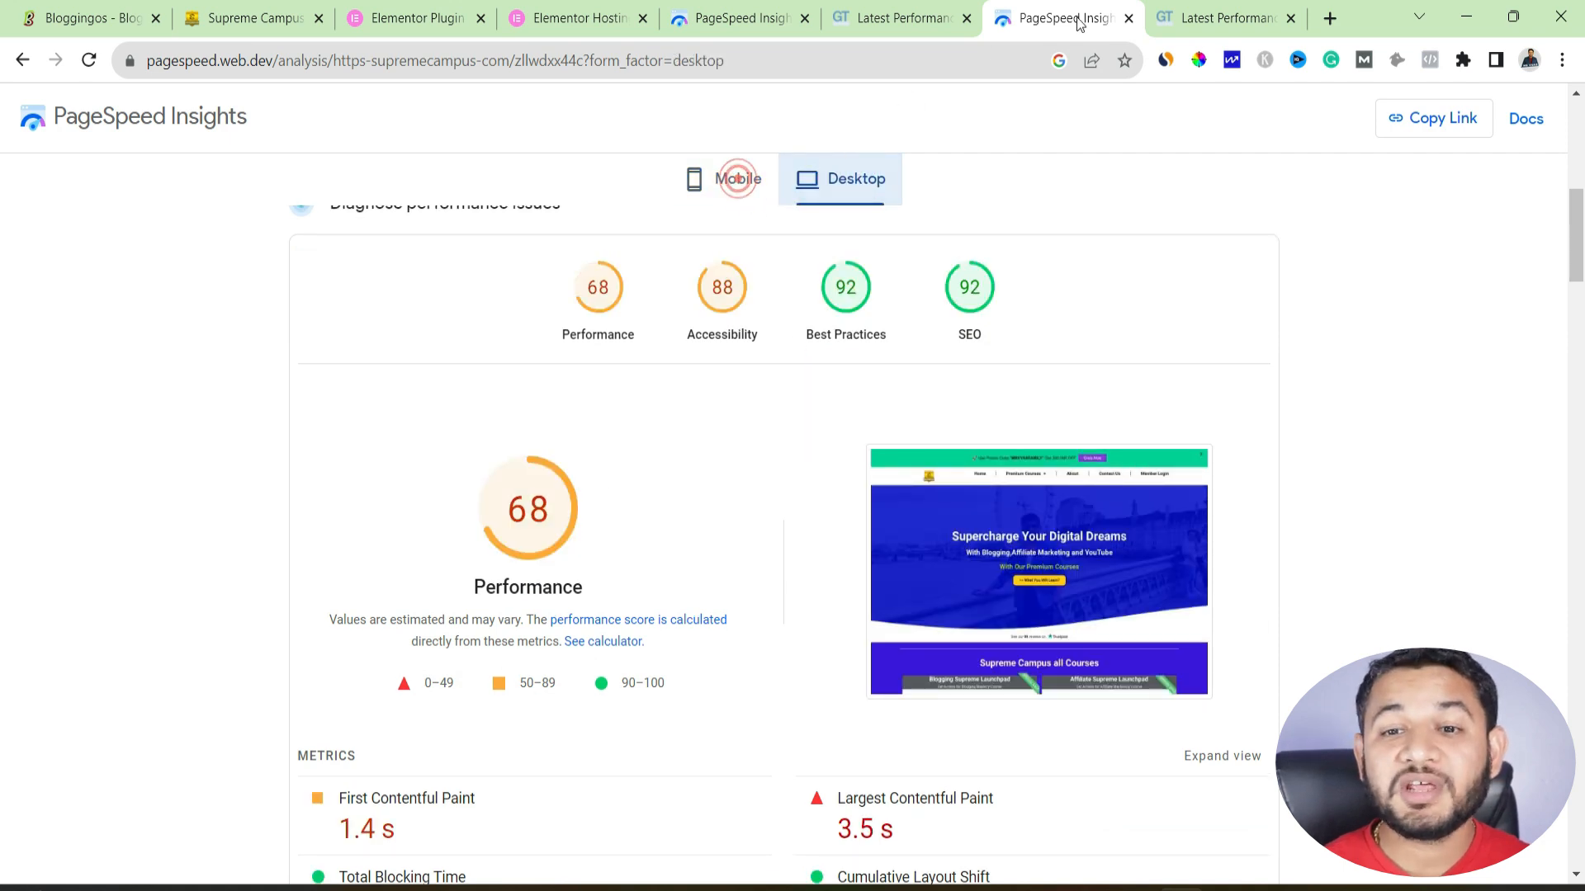
# - Examine the waterfall chart's requests in the GTmetrix report for supremecampus.com
pyautogui.click(1220, 17)
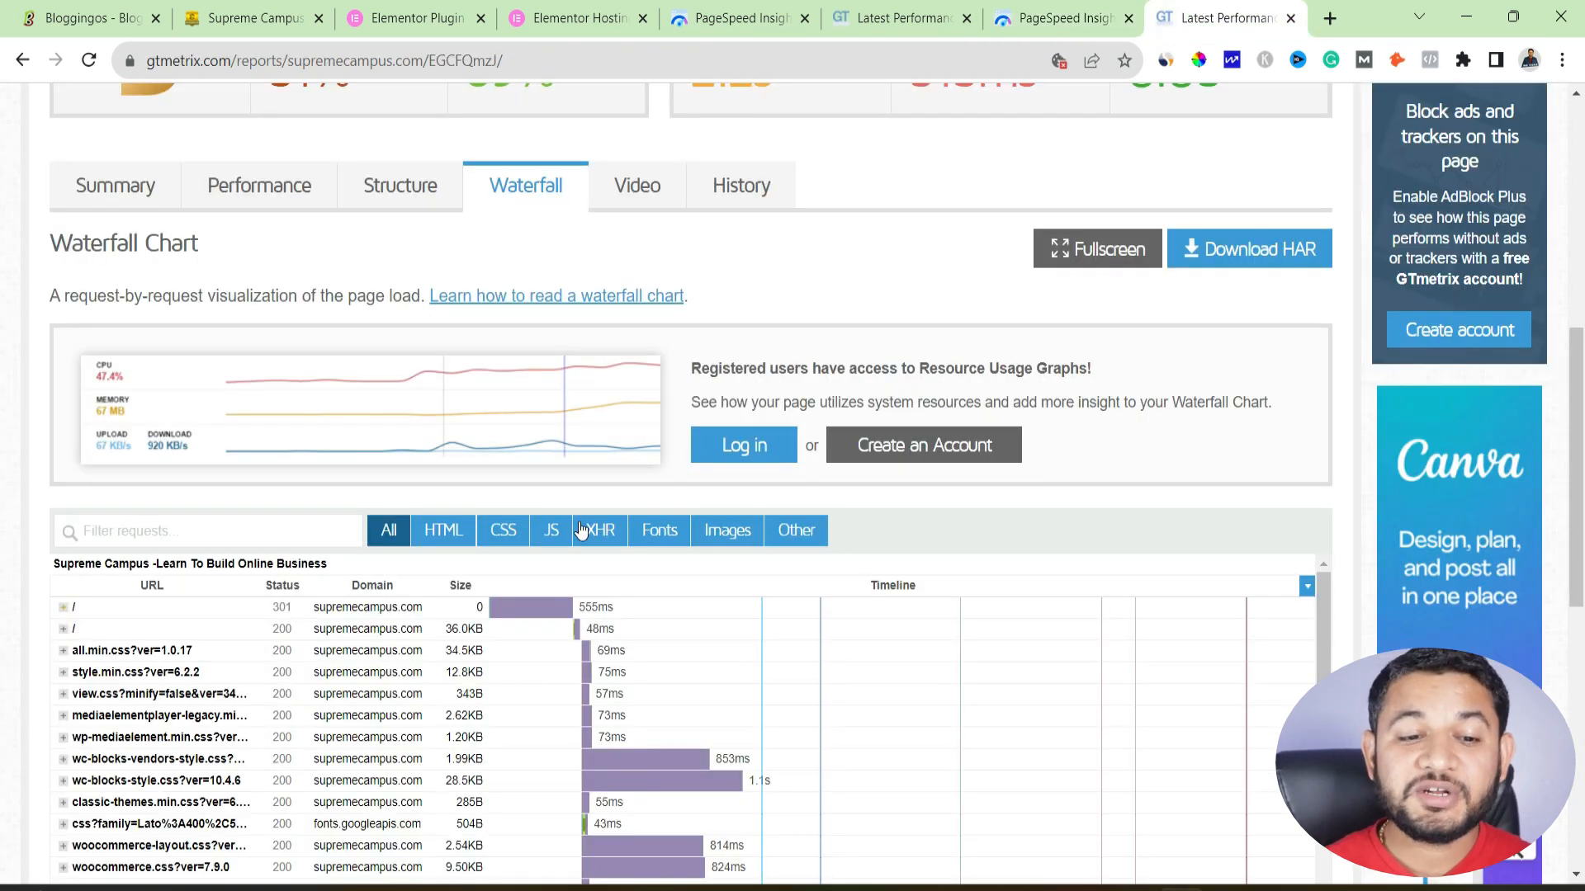
pyautogui.scroll(-8, 167, 717)
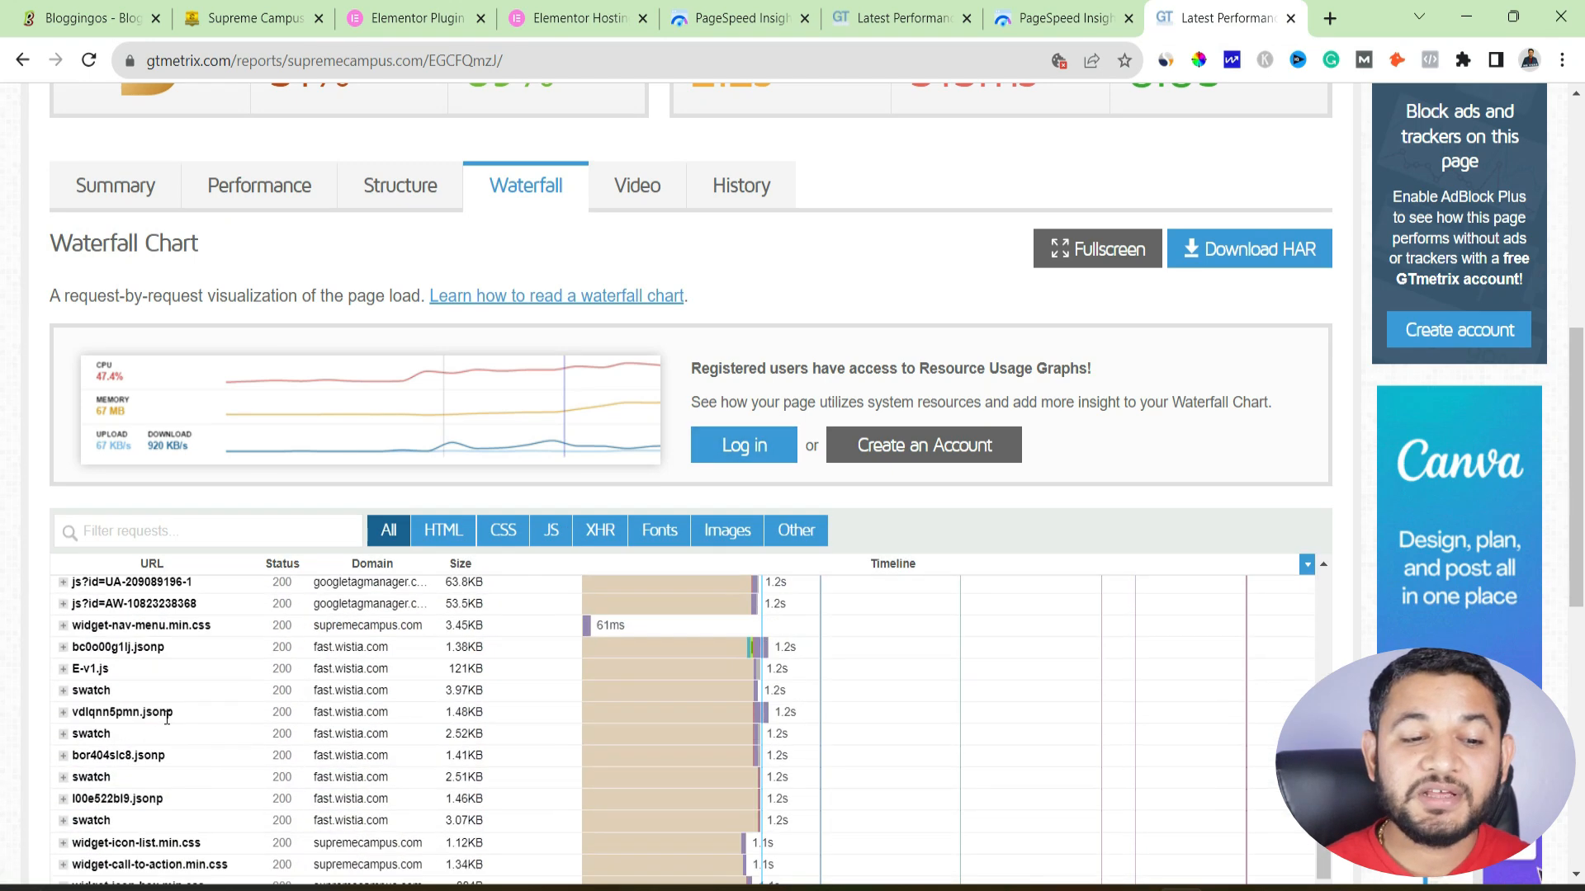
pyautogui.scroll(-2, 174, 716)
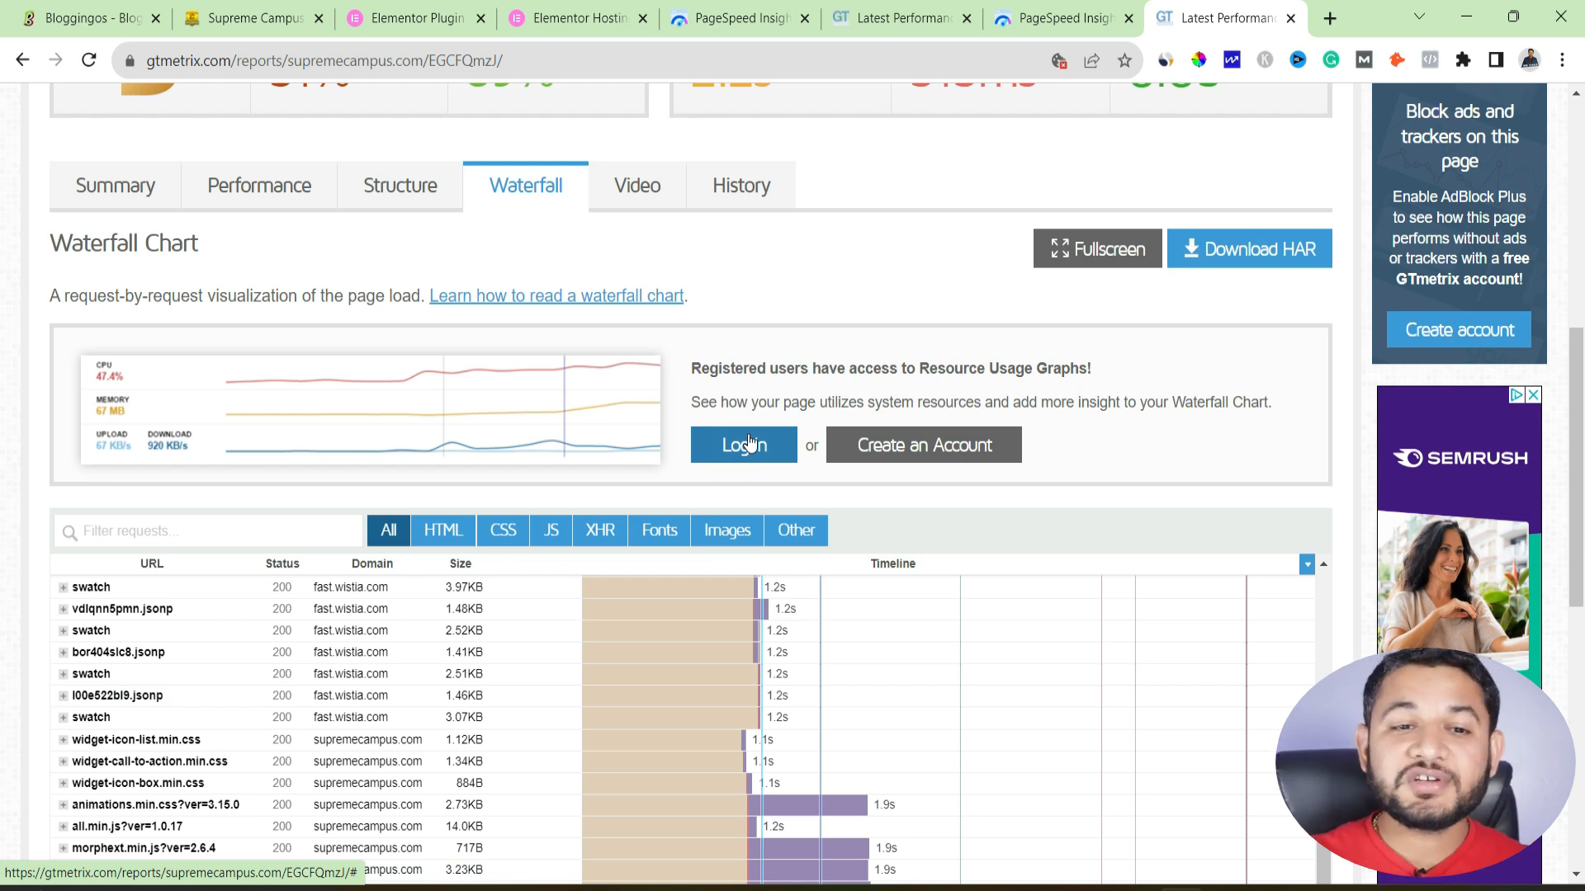
# - Compare the prices and included resources of the Elementor Hosting plans on the pricing page
pyautogui.click(544, 6)
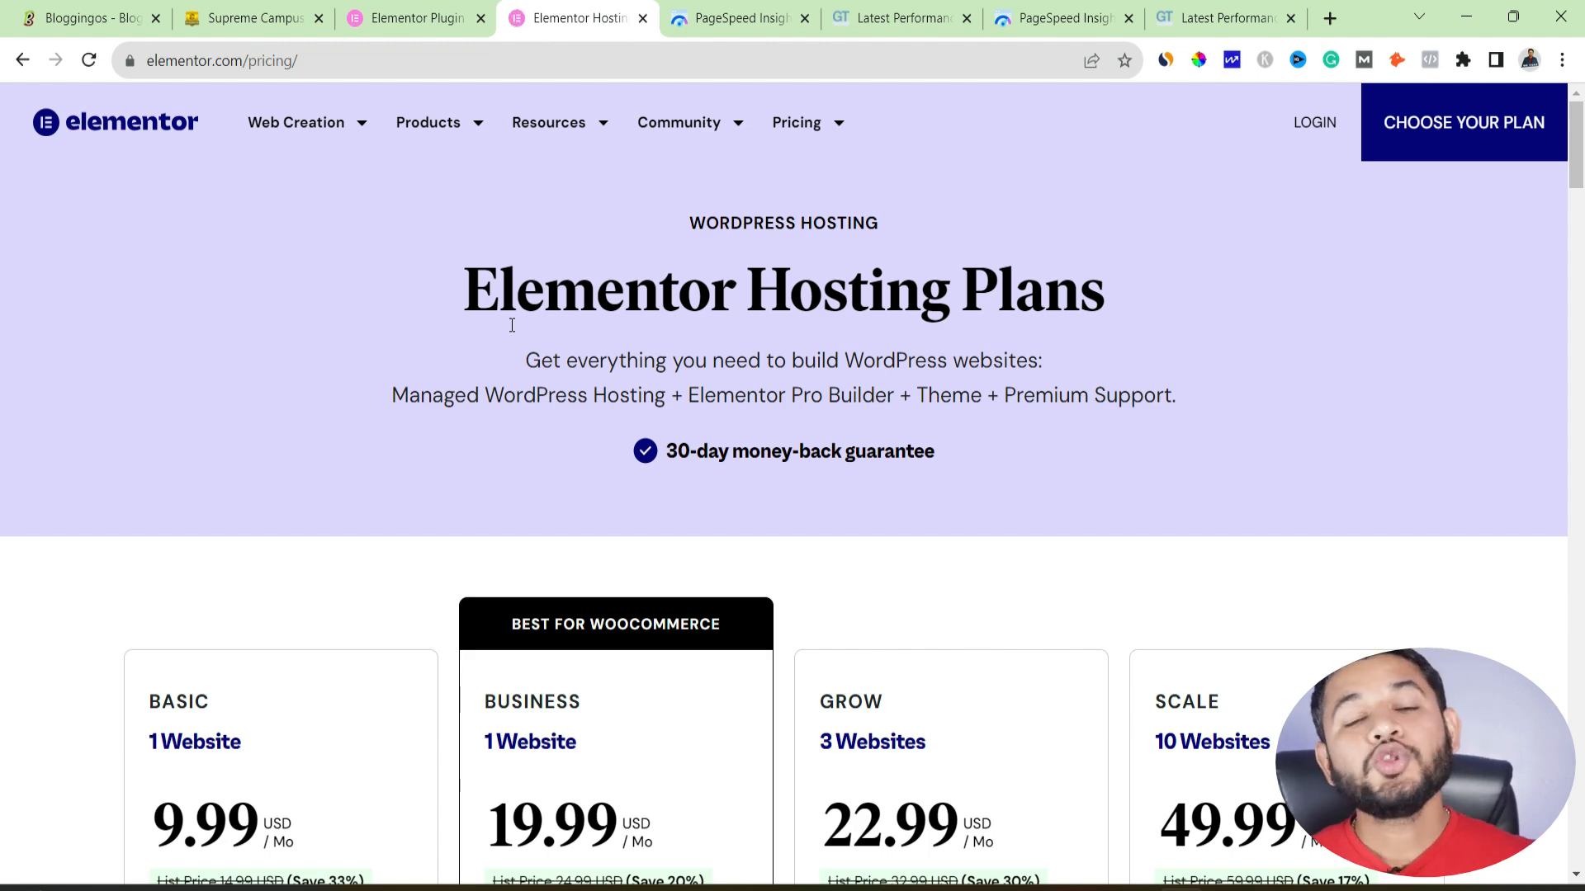
pyautogui.scroll(-4, 512, 325)
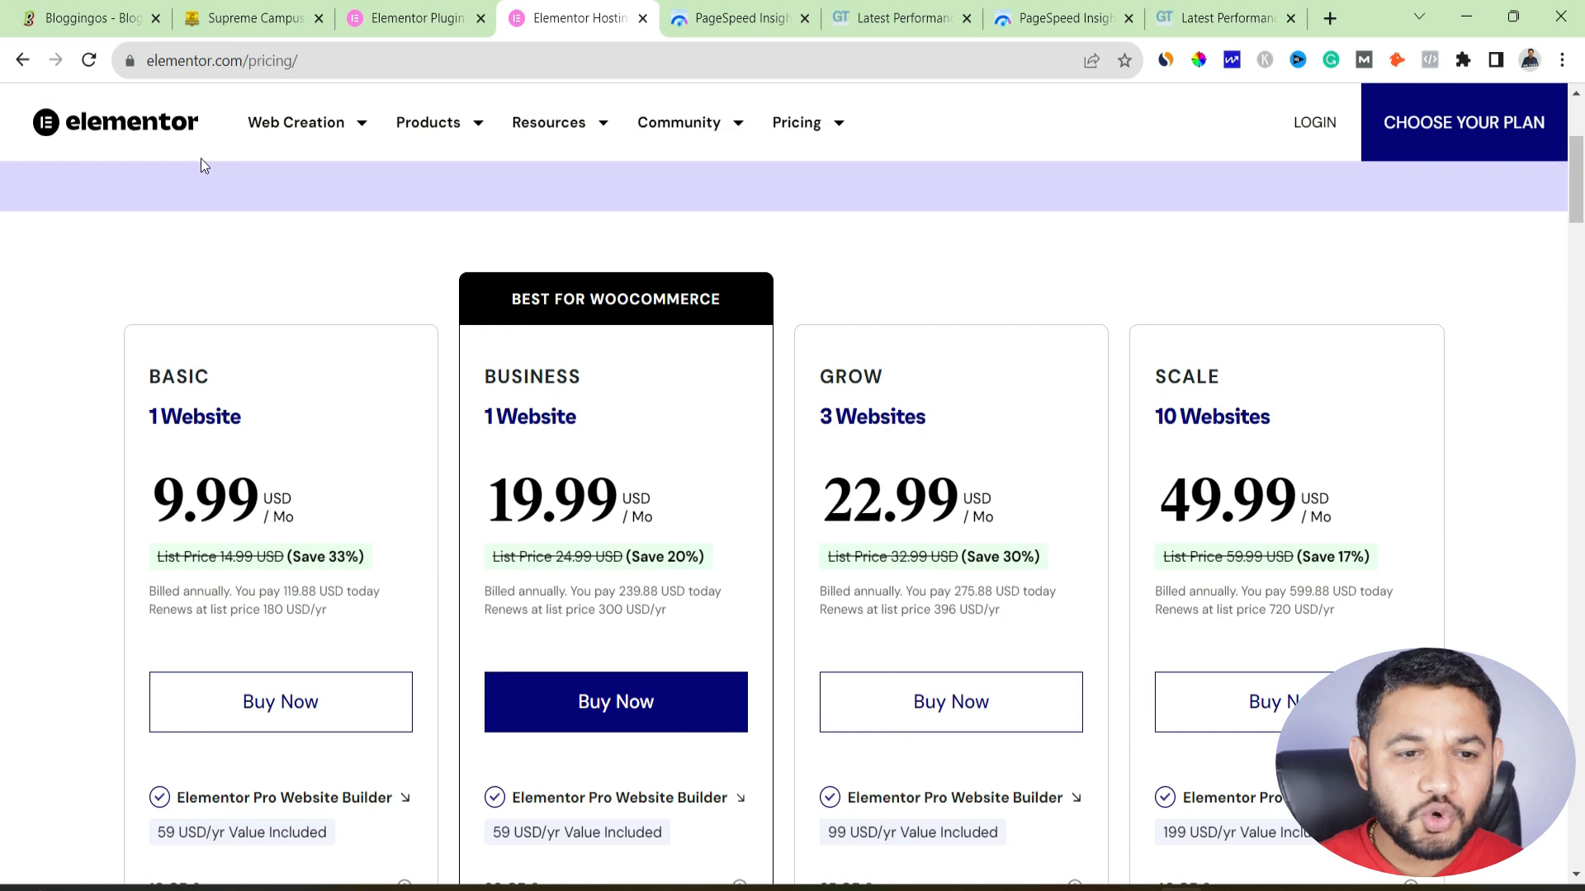
pyautogui.scroll(-1, 223, 238)
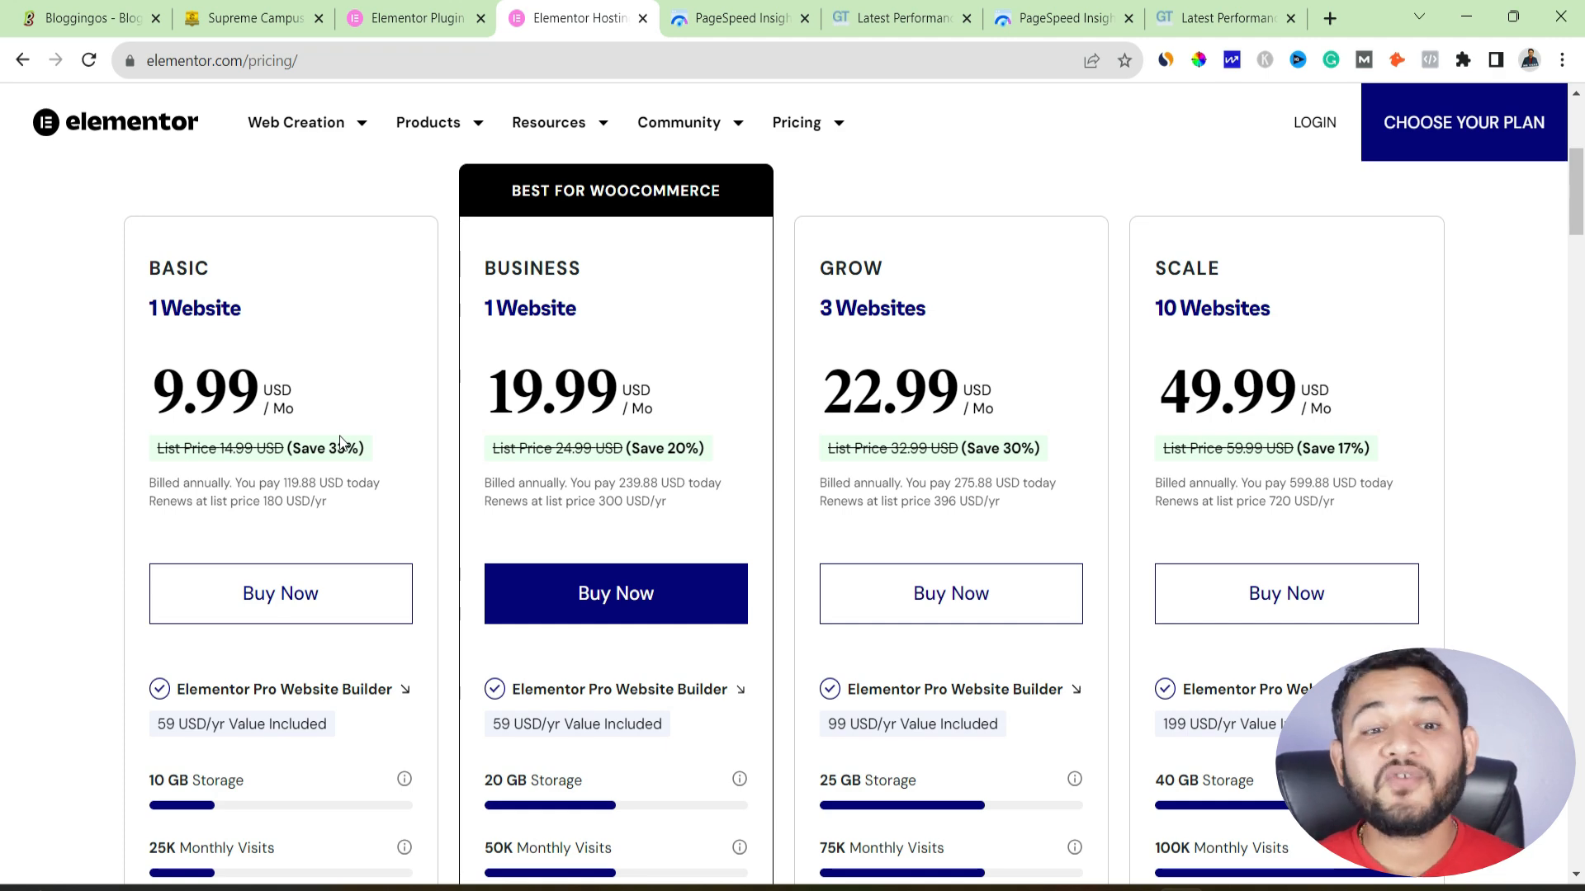
pyautogui.scroll(-1, 227, 596)
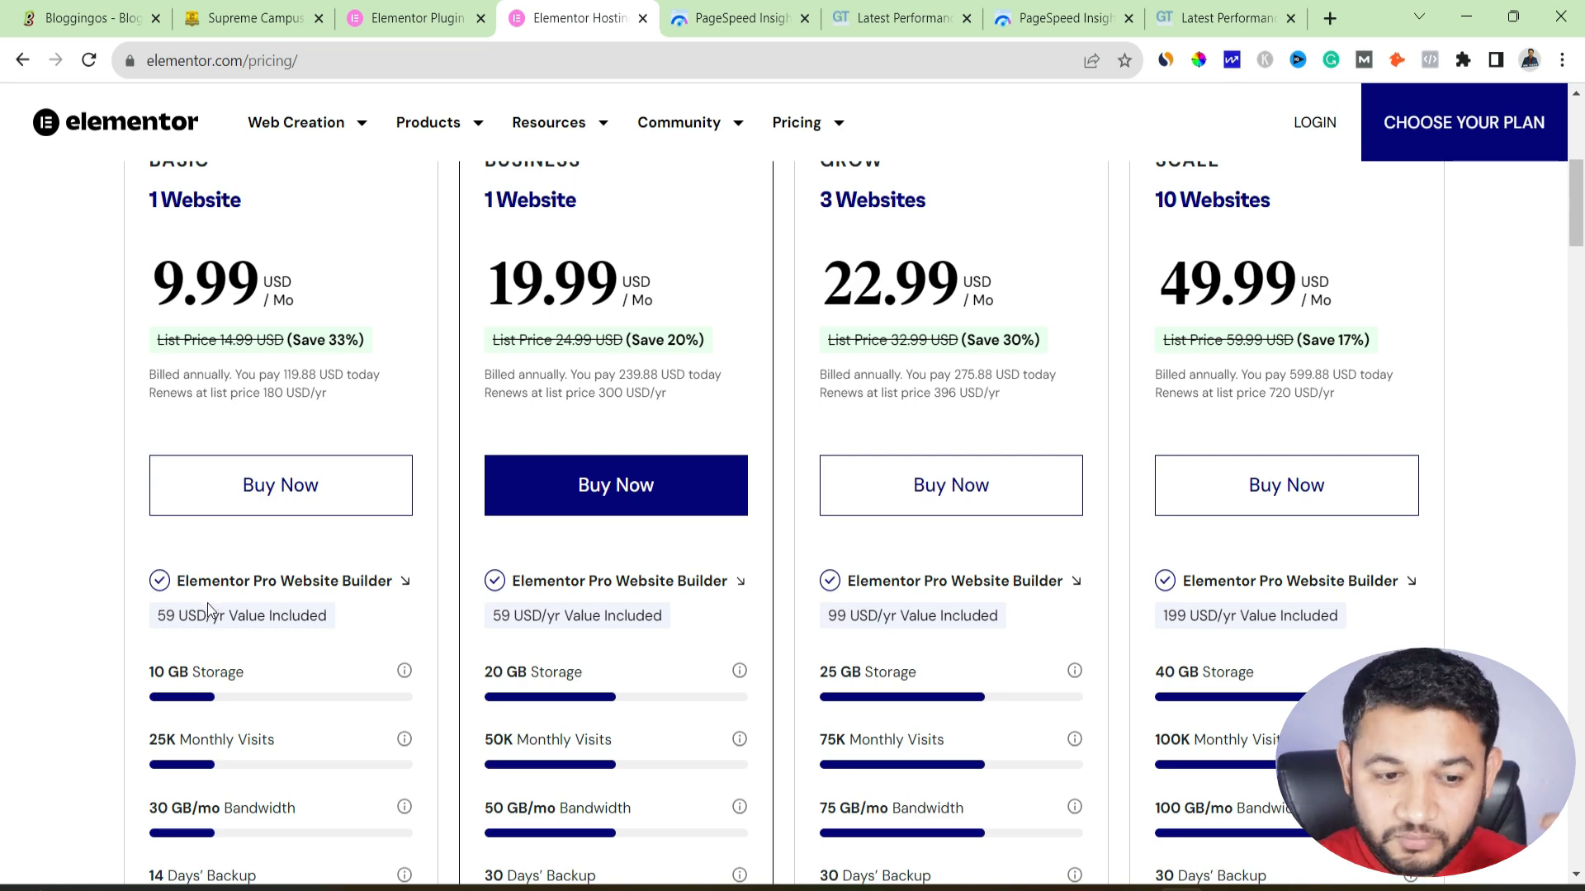
# - Examine the storage, monthly visits, bandwidth, backup and support allowances listed for each Elementor Hosting plan
pyautogui.scroll(-3, 207, 611)
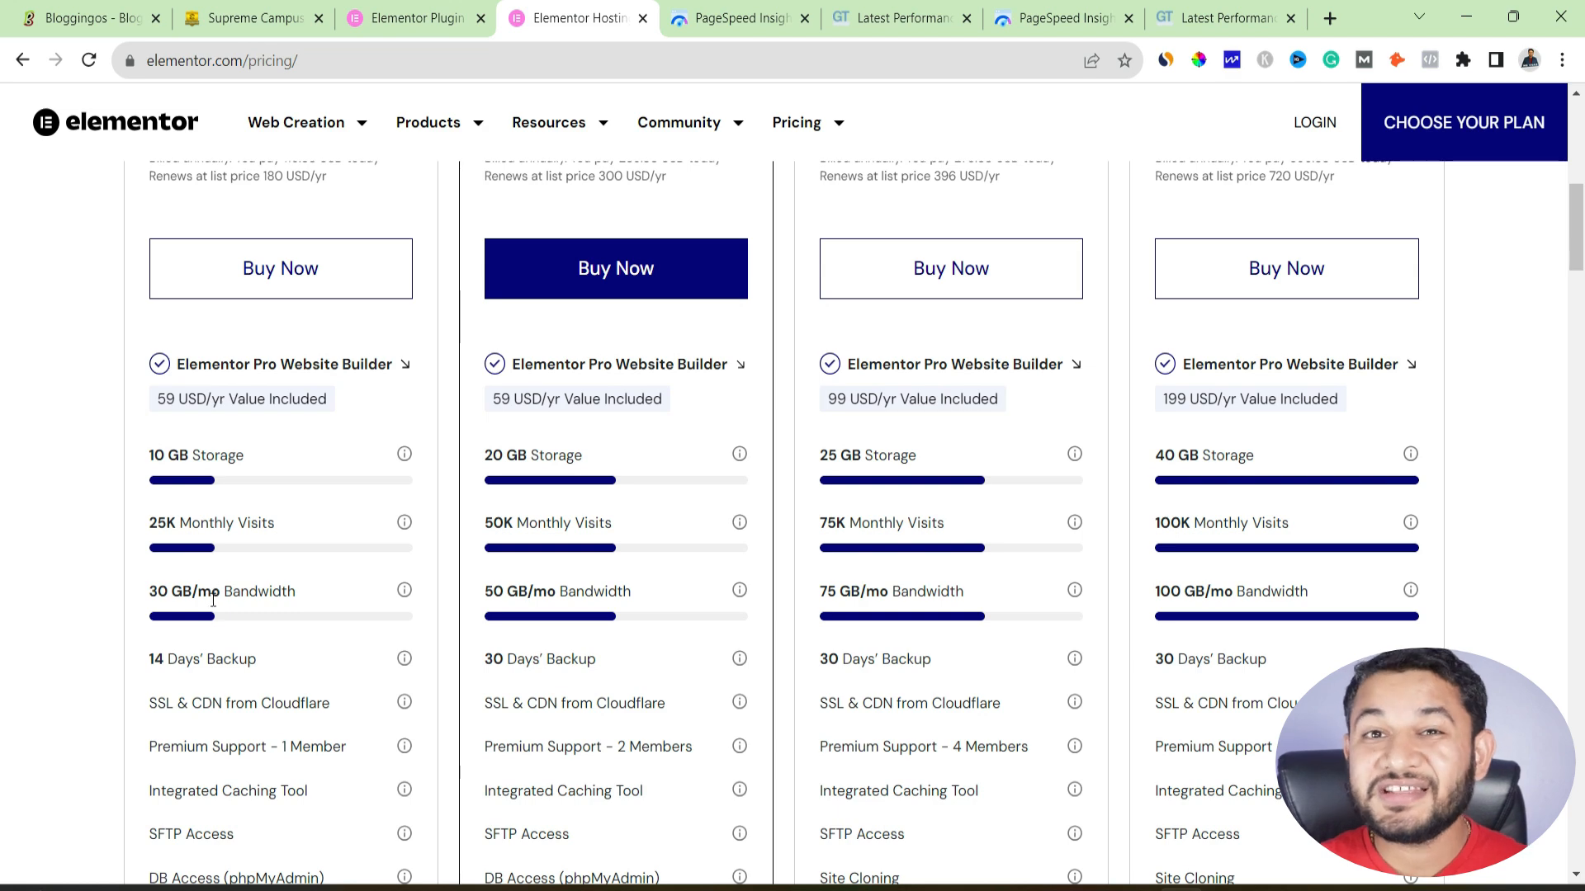
pyautogui.scroll(-3, 213, 598)
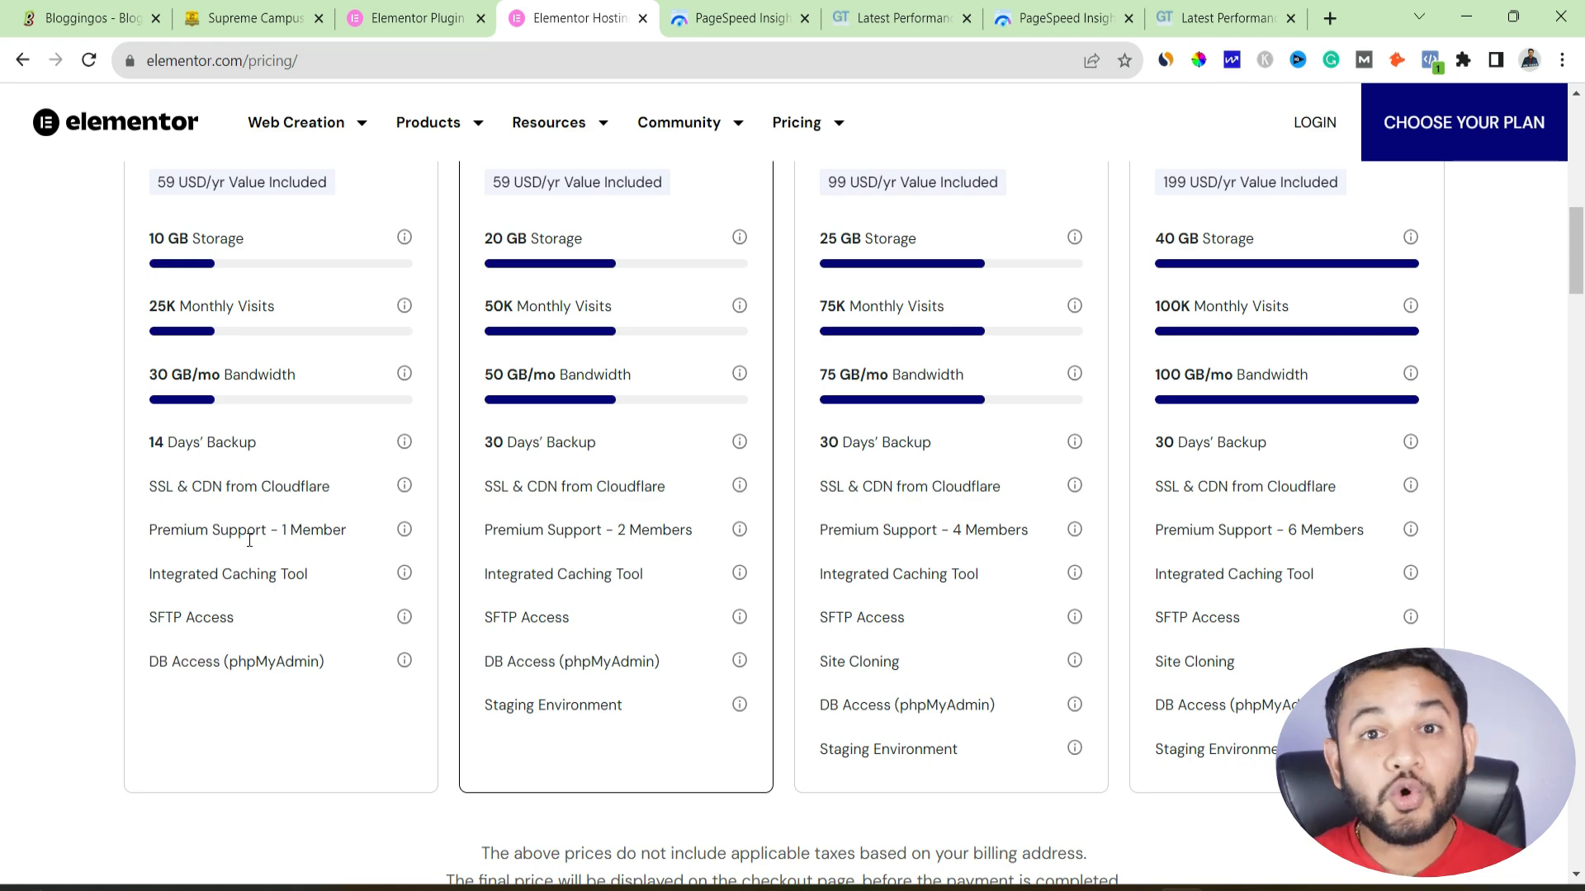
pyautogui.scroll(3, 204, 302)
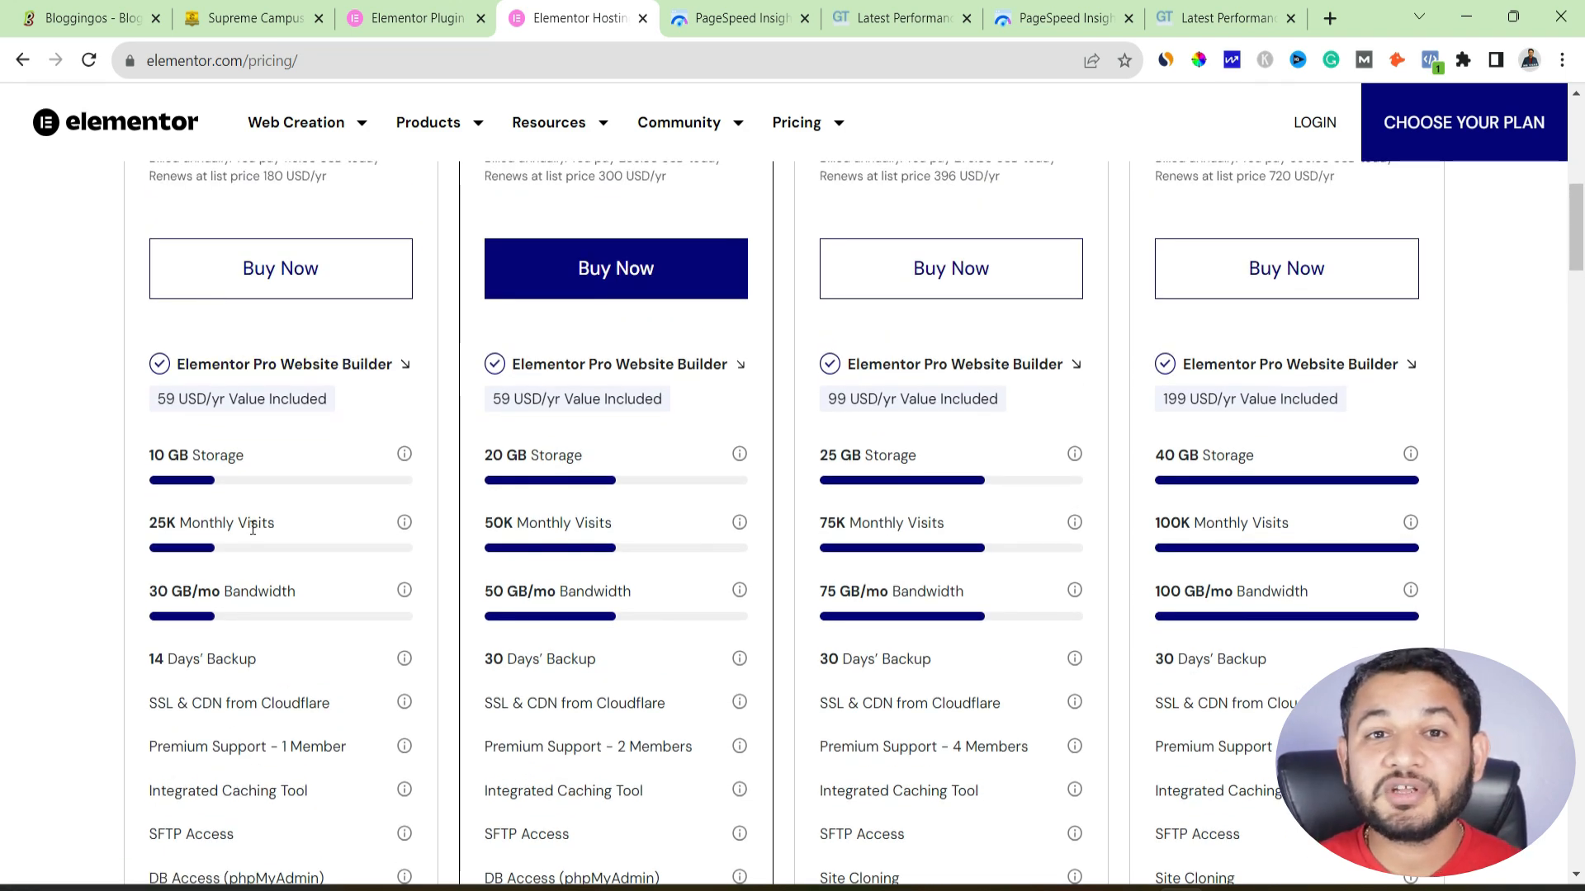
# - Look through the Elementor Pro Website Builder features, customer testimonials and award badges on the pricing page
pyautogui.scroll(-15, 254, 530)
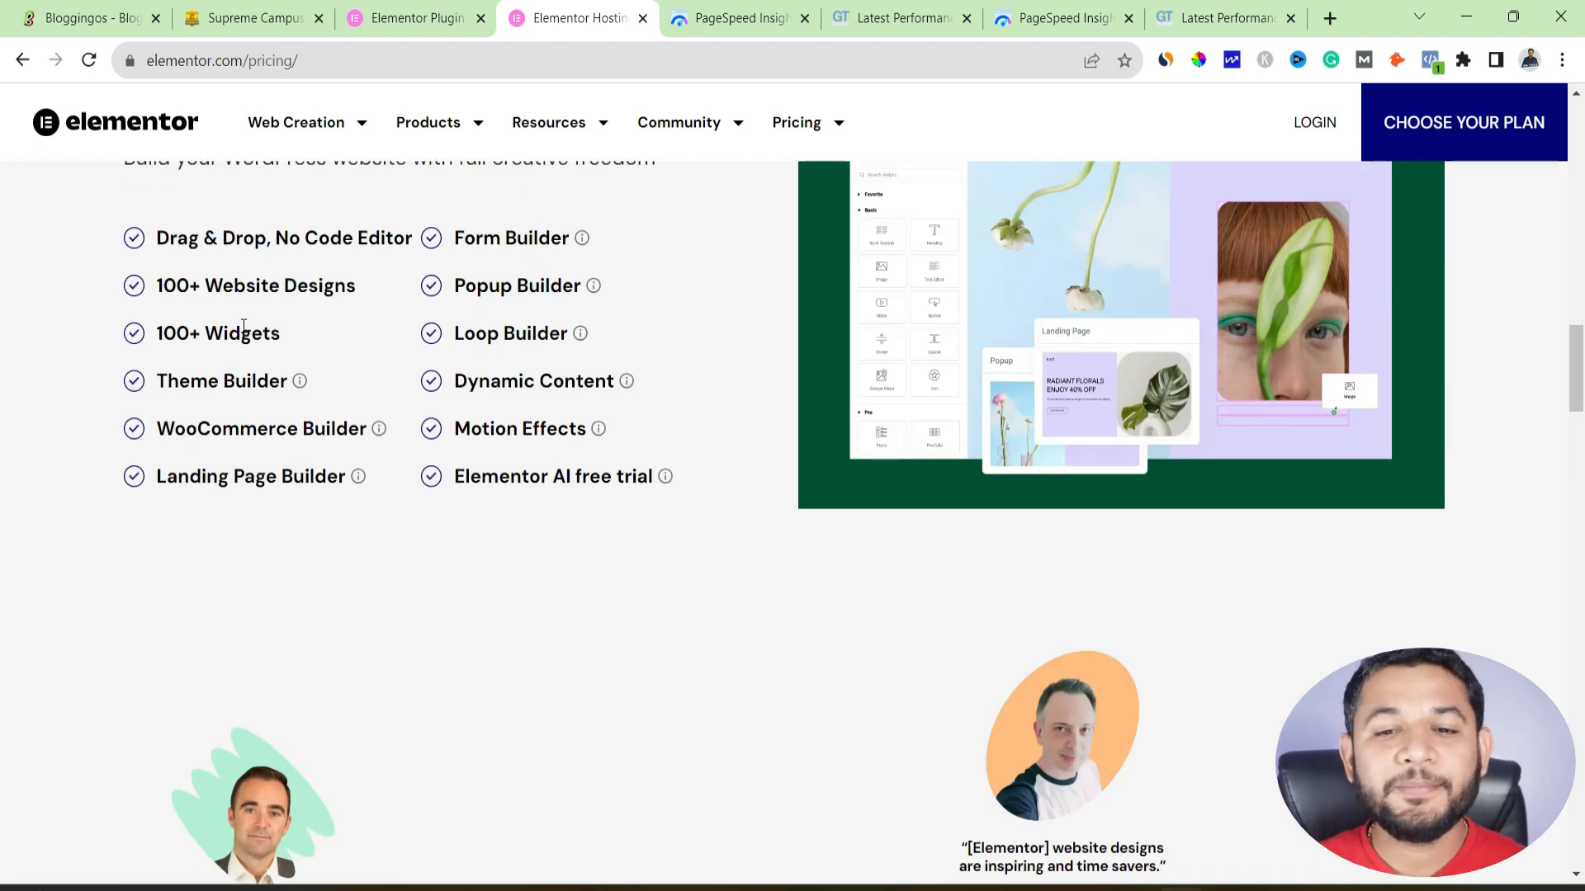
pyautogui.scroll(4, 248, 339)
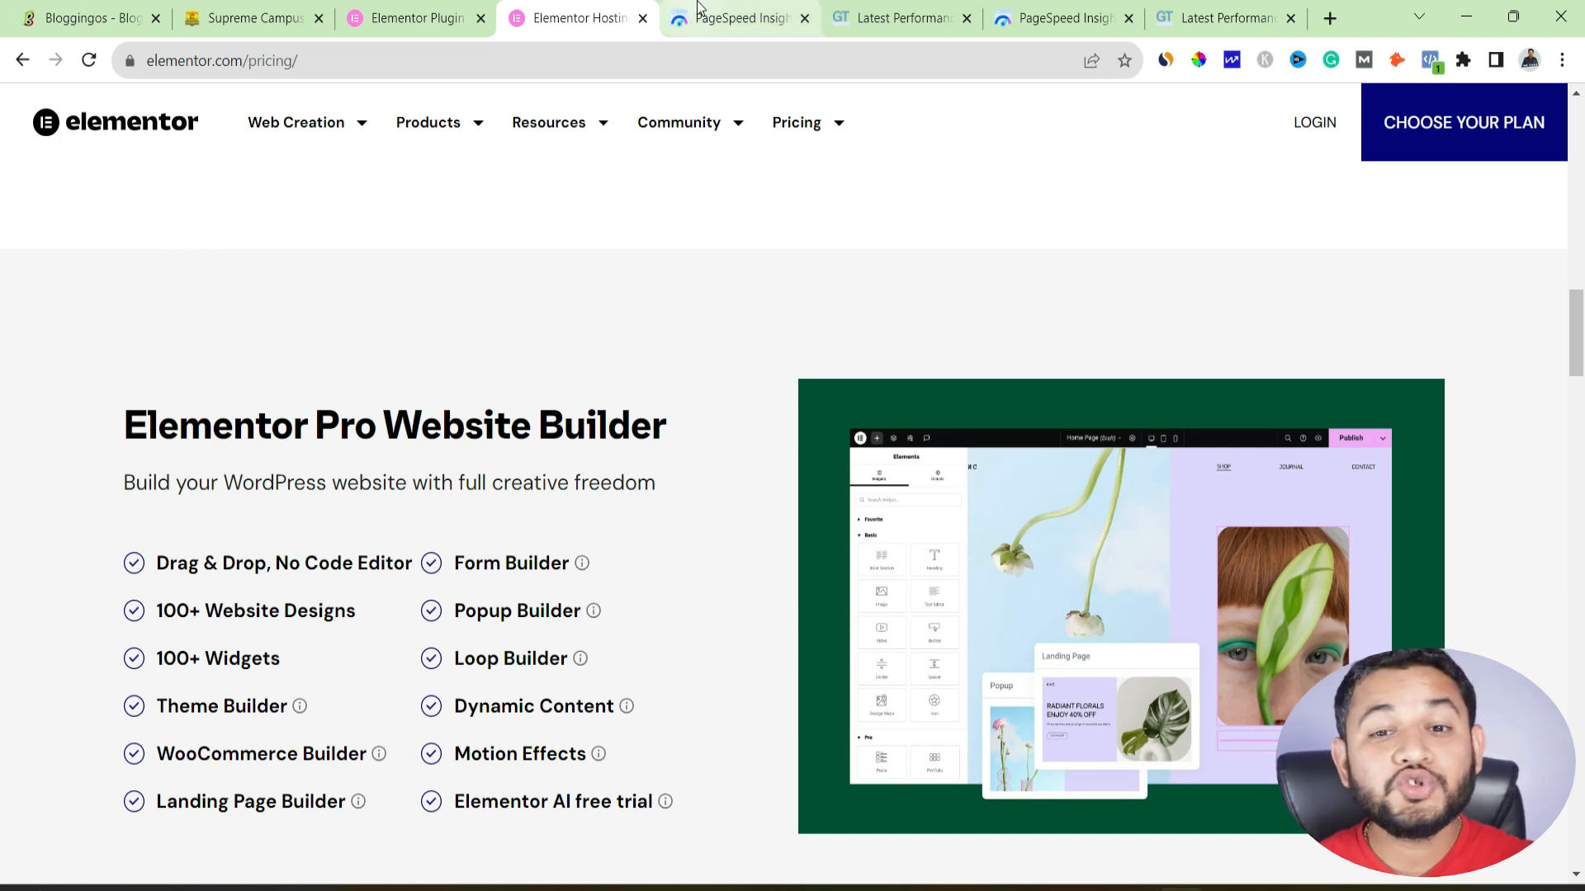
pyautogui.moveTo(697, 13)
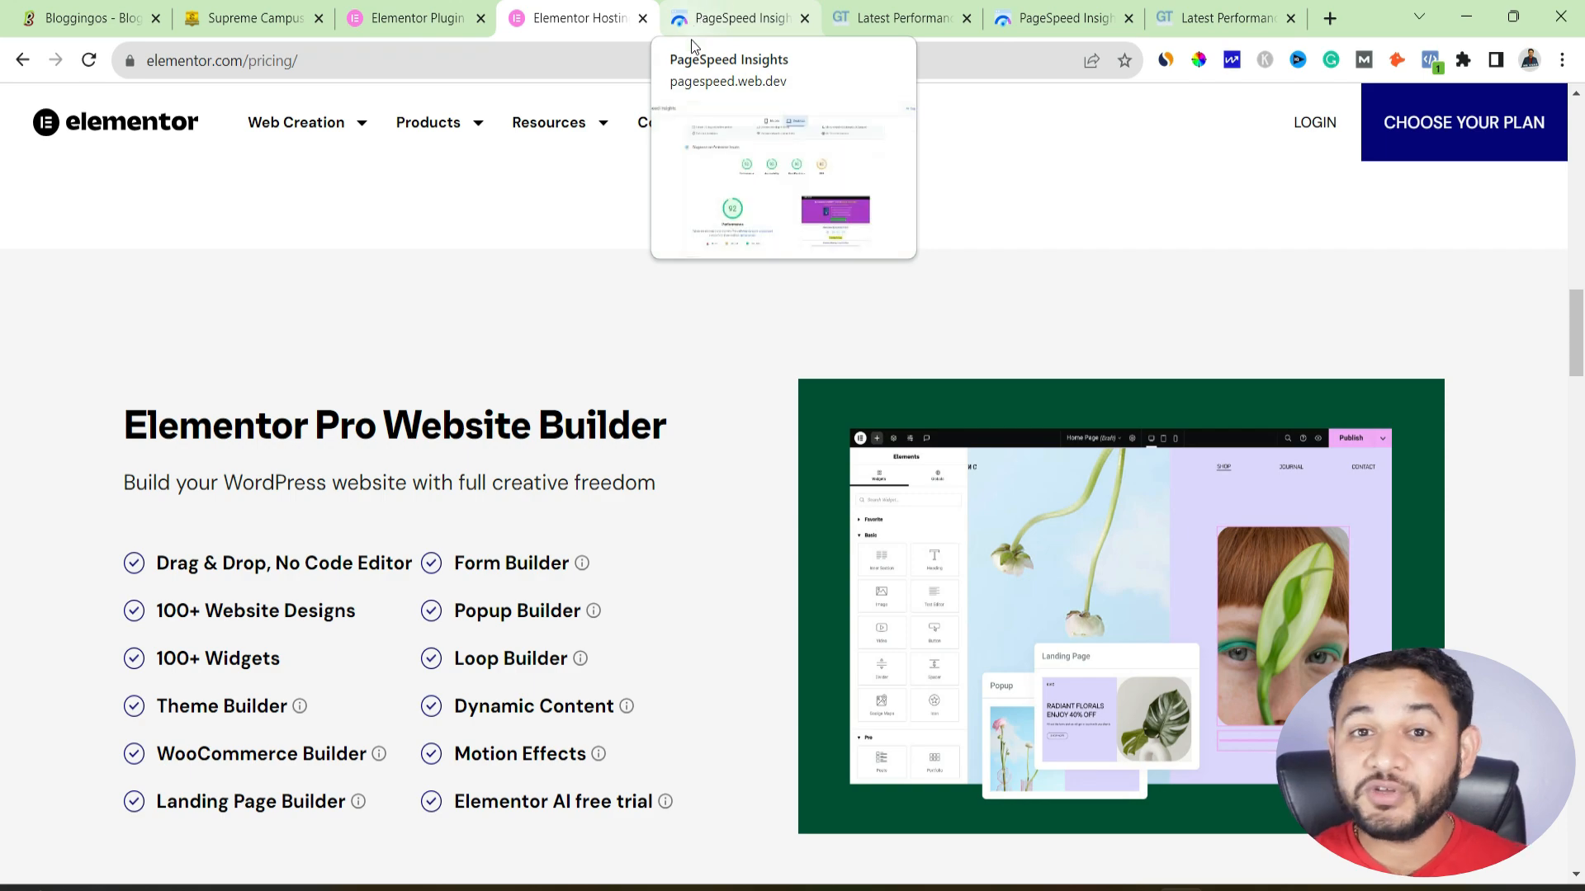
pyautogui.scroll(-20, 750, 418)
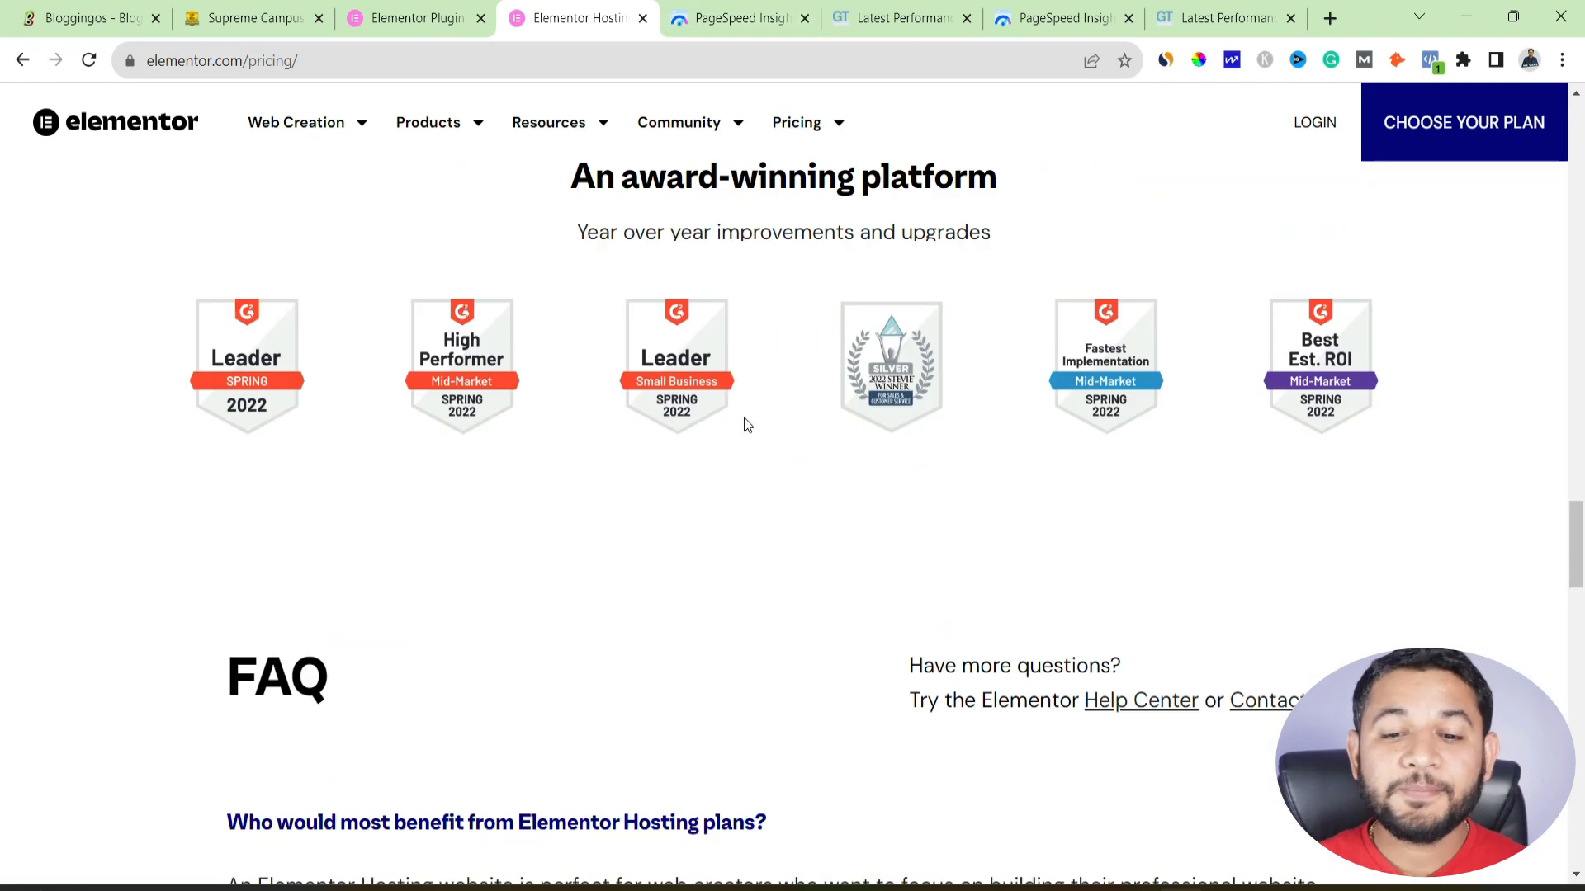
pyautogui.scroll(-7, 746, 424)
pyautogui.scroll(18, 746, 417)
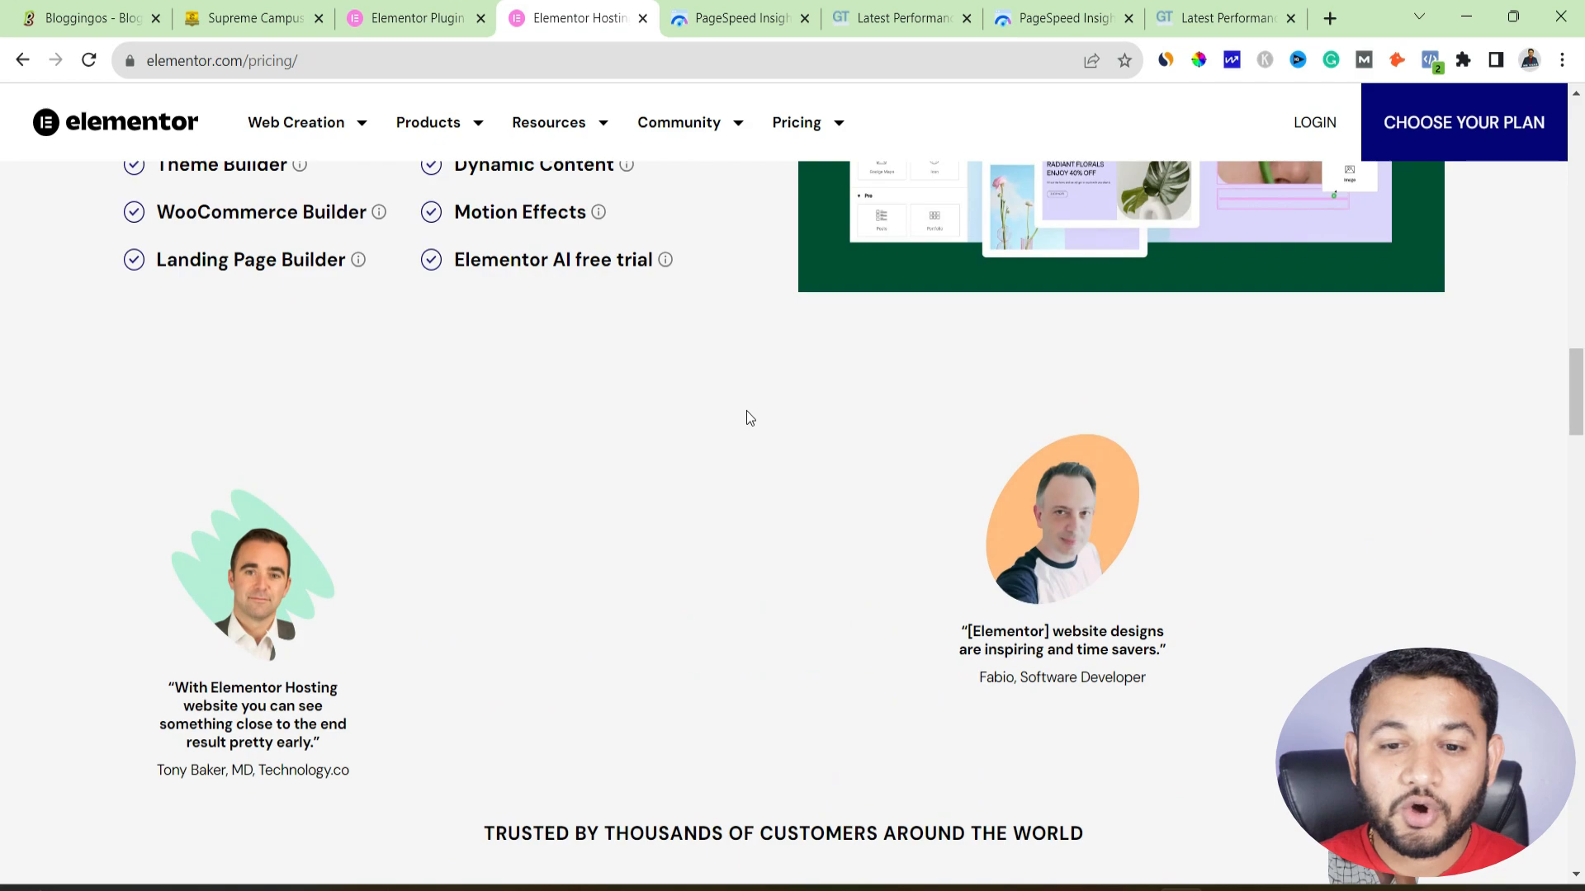
pyautogui.scroll(-12, 747, 411)
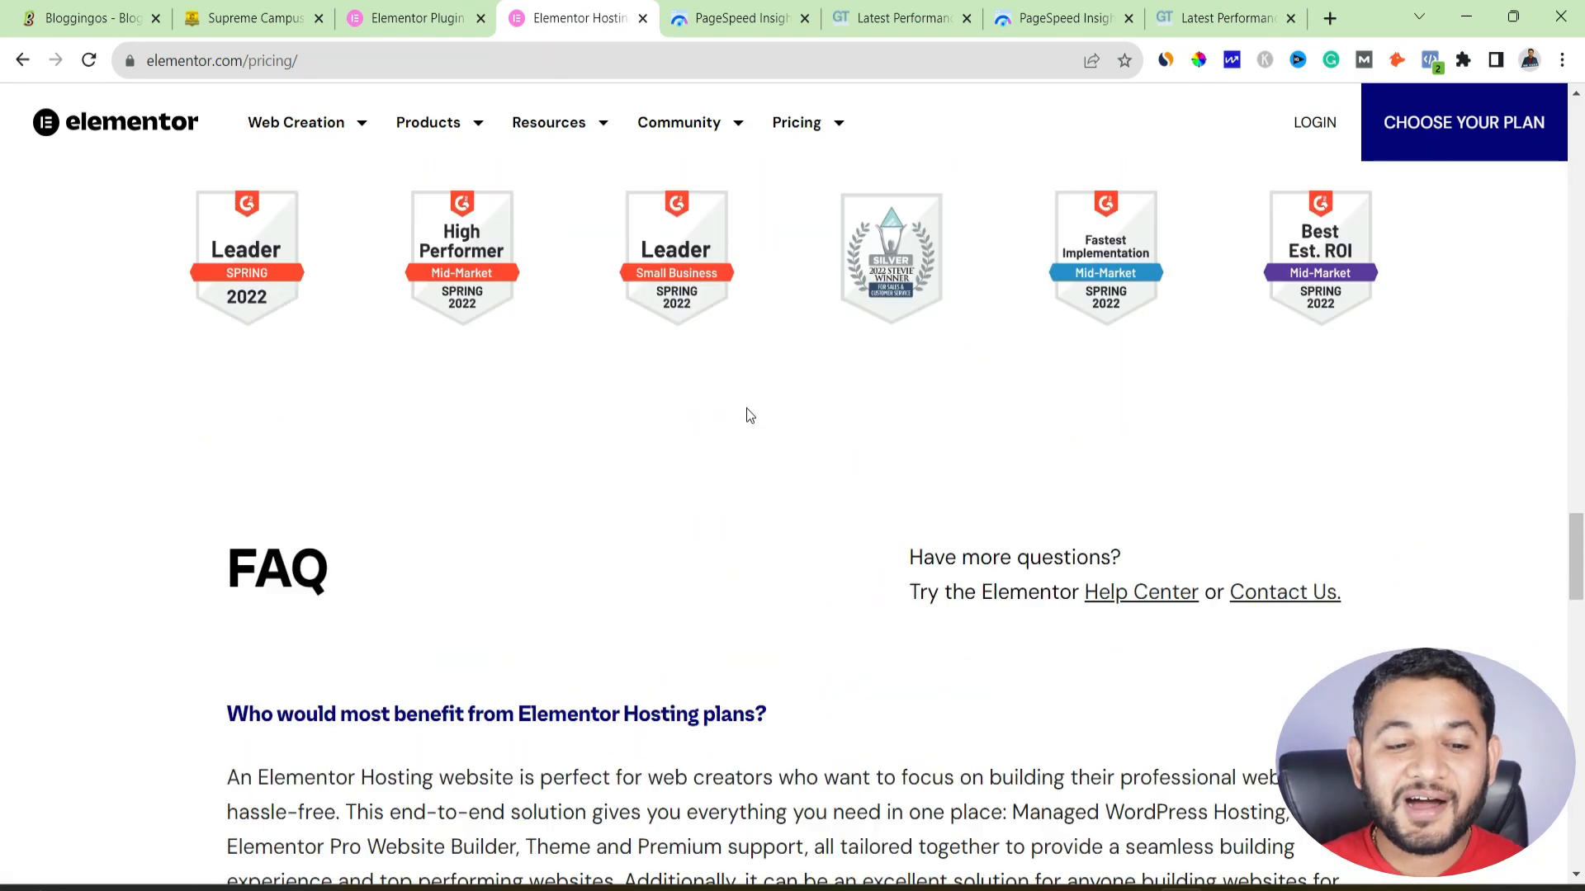
# - Read the FAQ answers on upgrading a hosting plan and on the difference between the Website Builder Plugin and Elementor Hosting
pyautogui.scroll(-9, 747, 409)
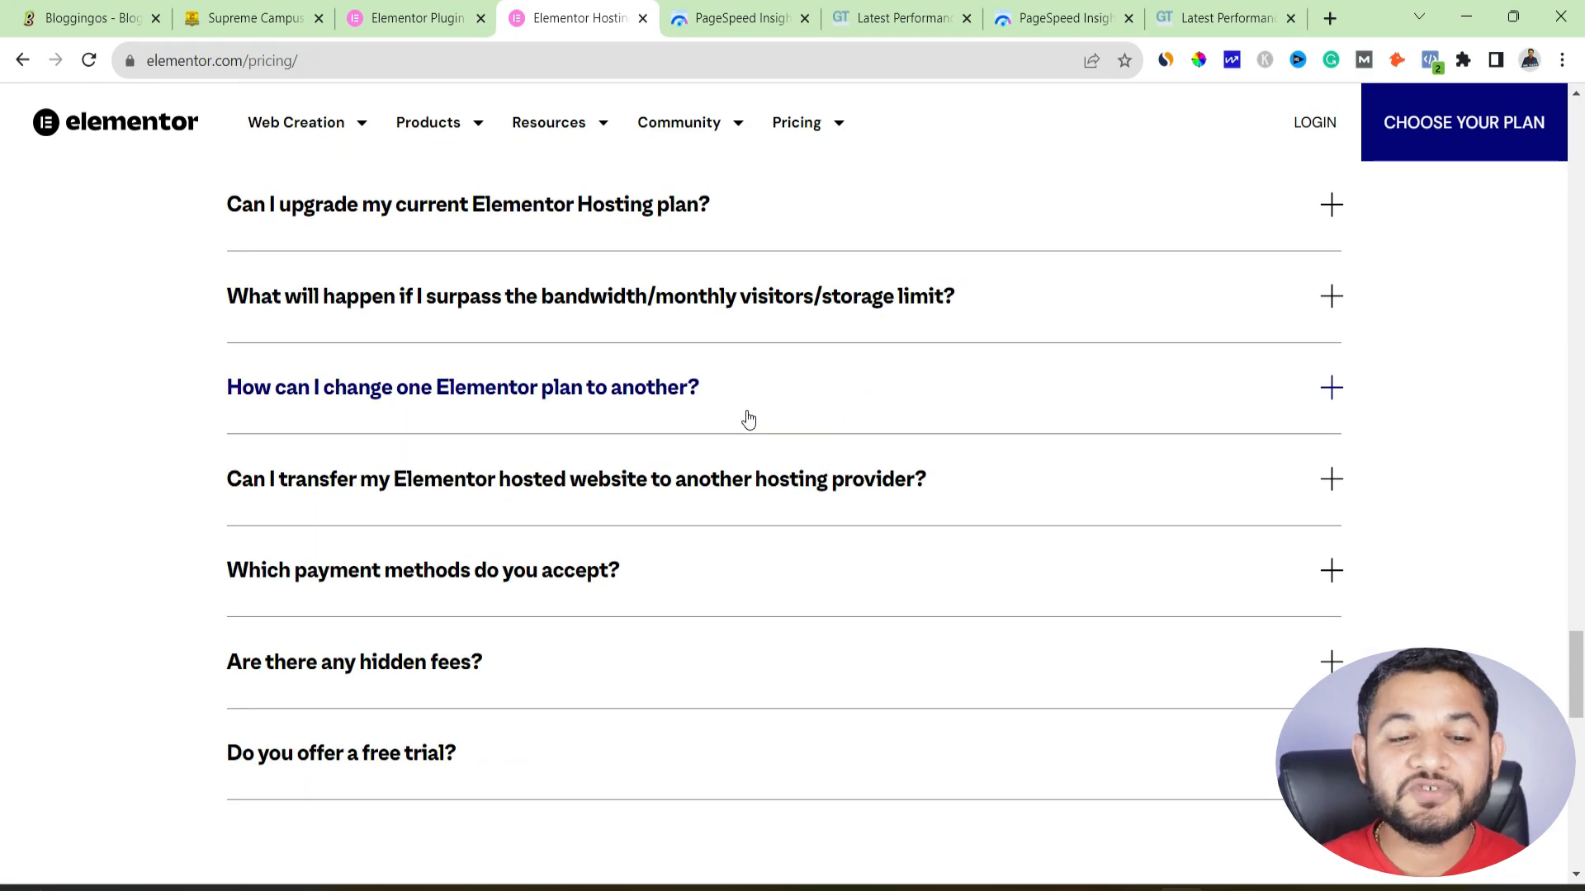
pyautogui.scroll(1, 699, 412)
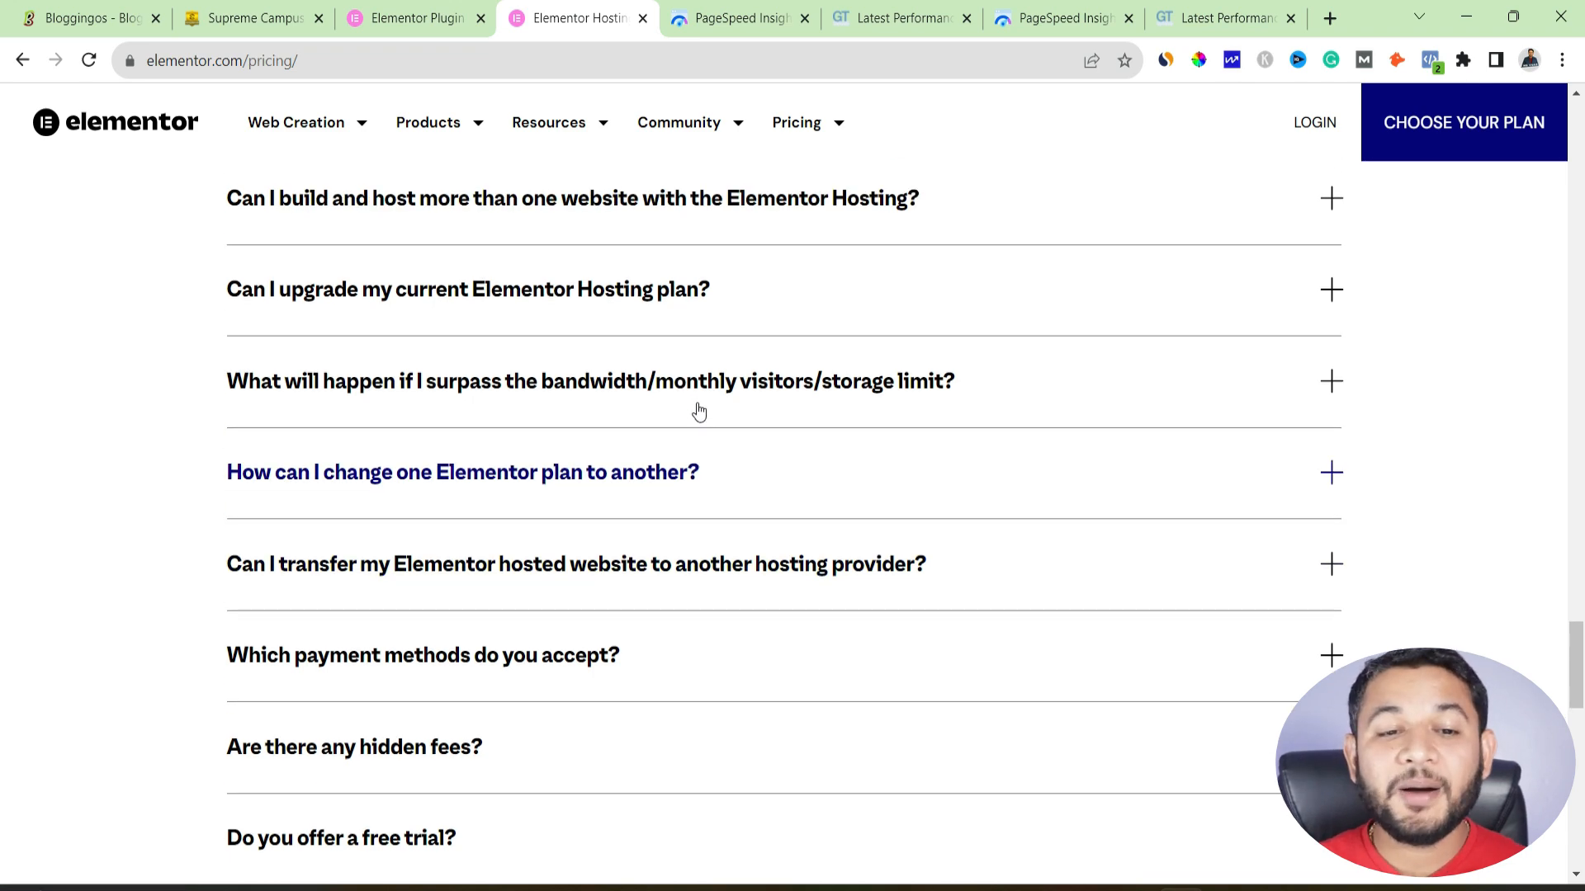
pyautogui.scroll(2, 698, 413)
pyautogui.click(690, 411)
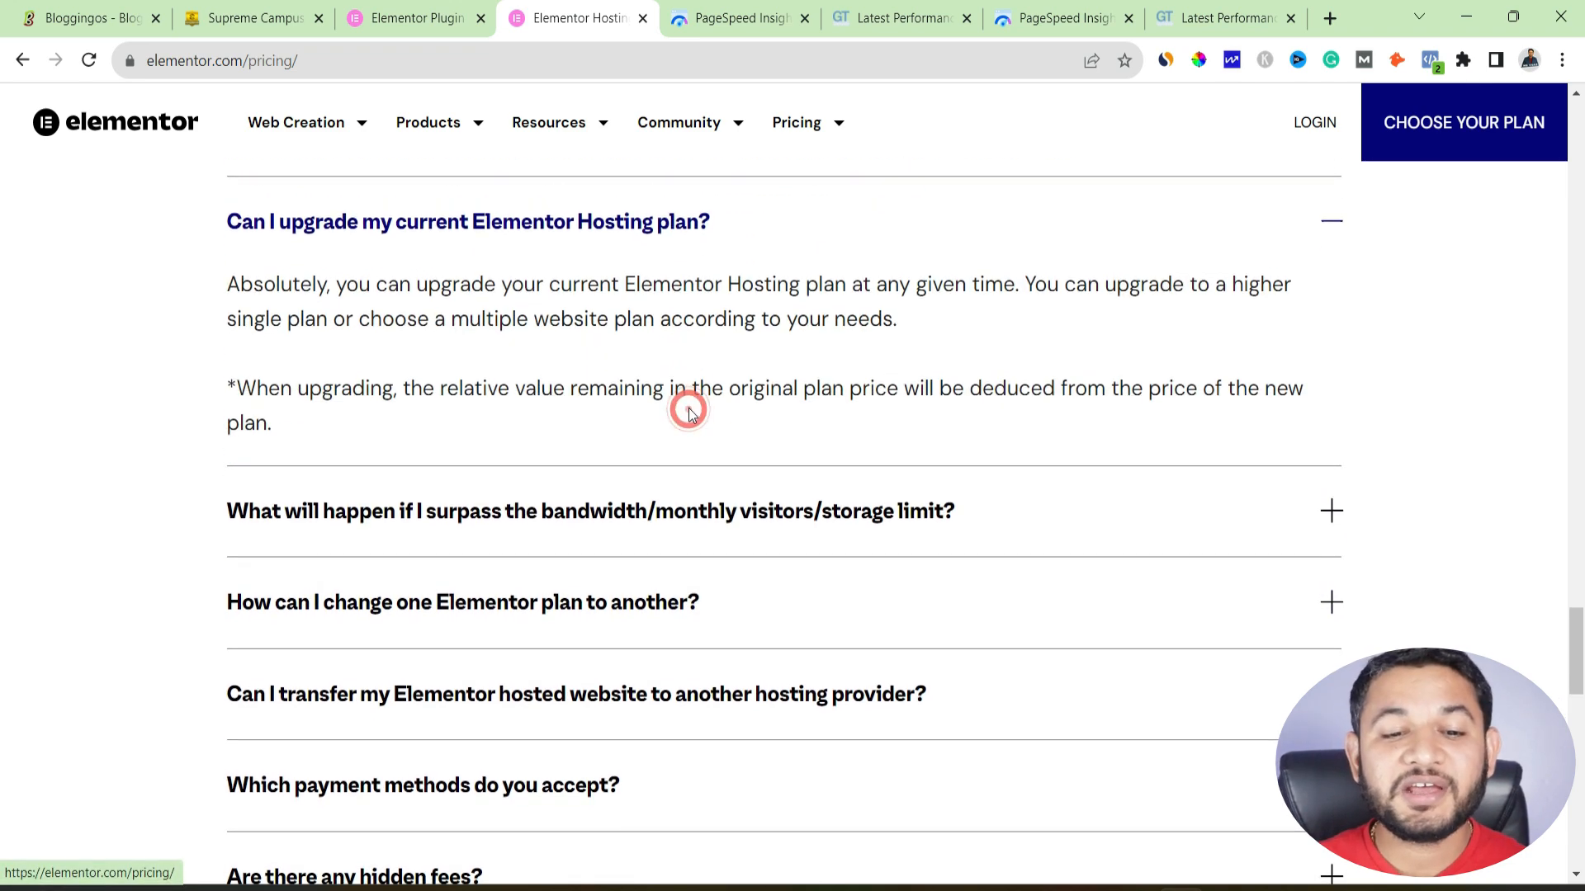
pyautogui.scroll(6, 690, 411)
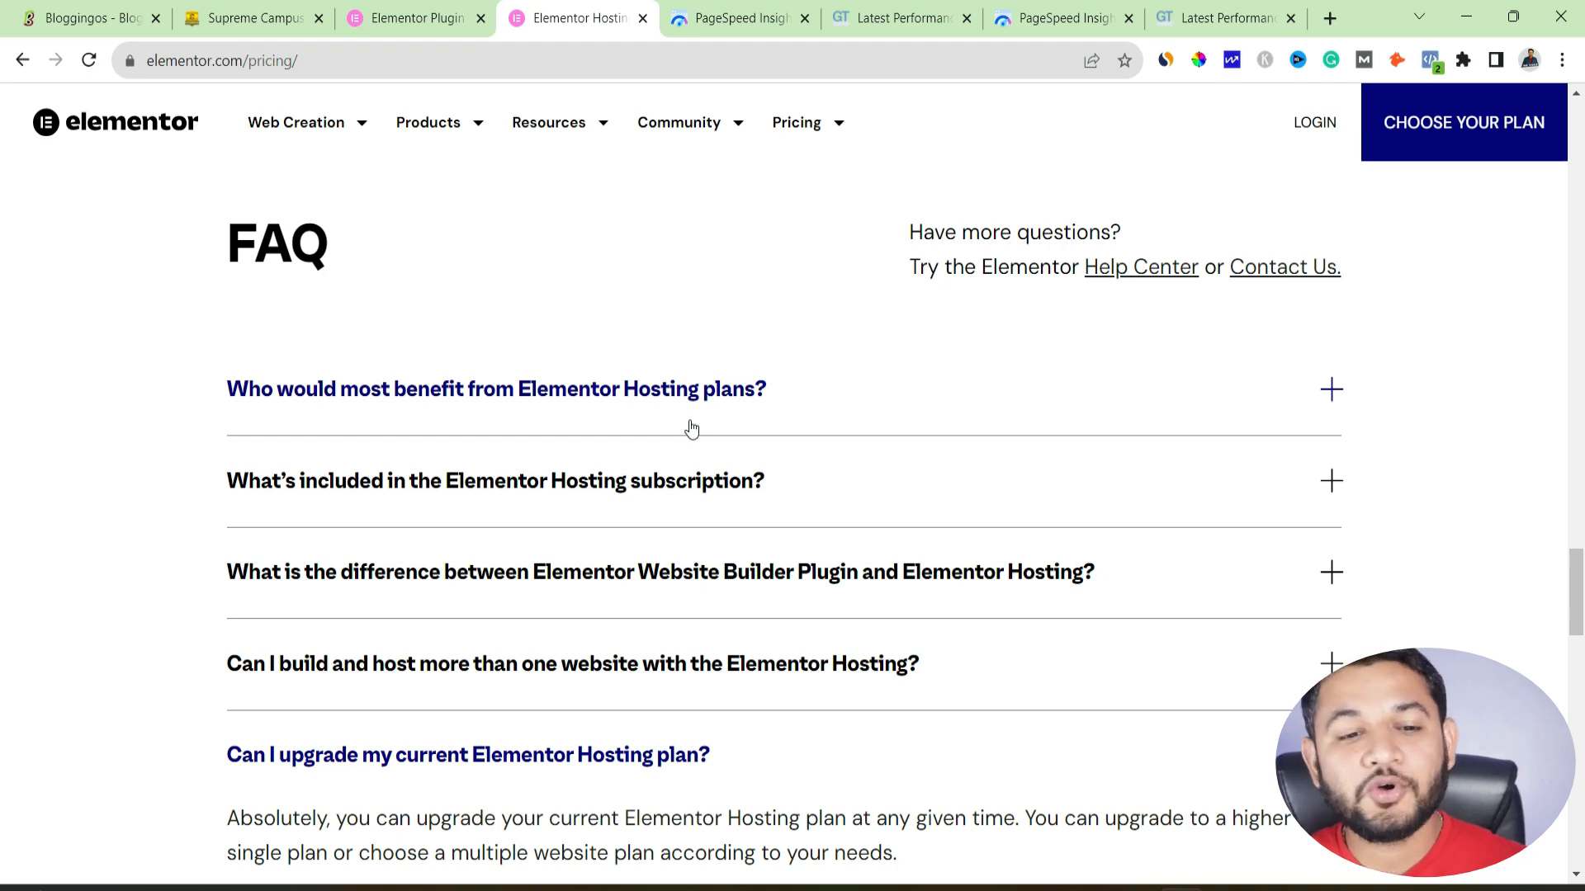
pyautogui.click(688, 563)
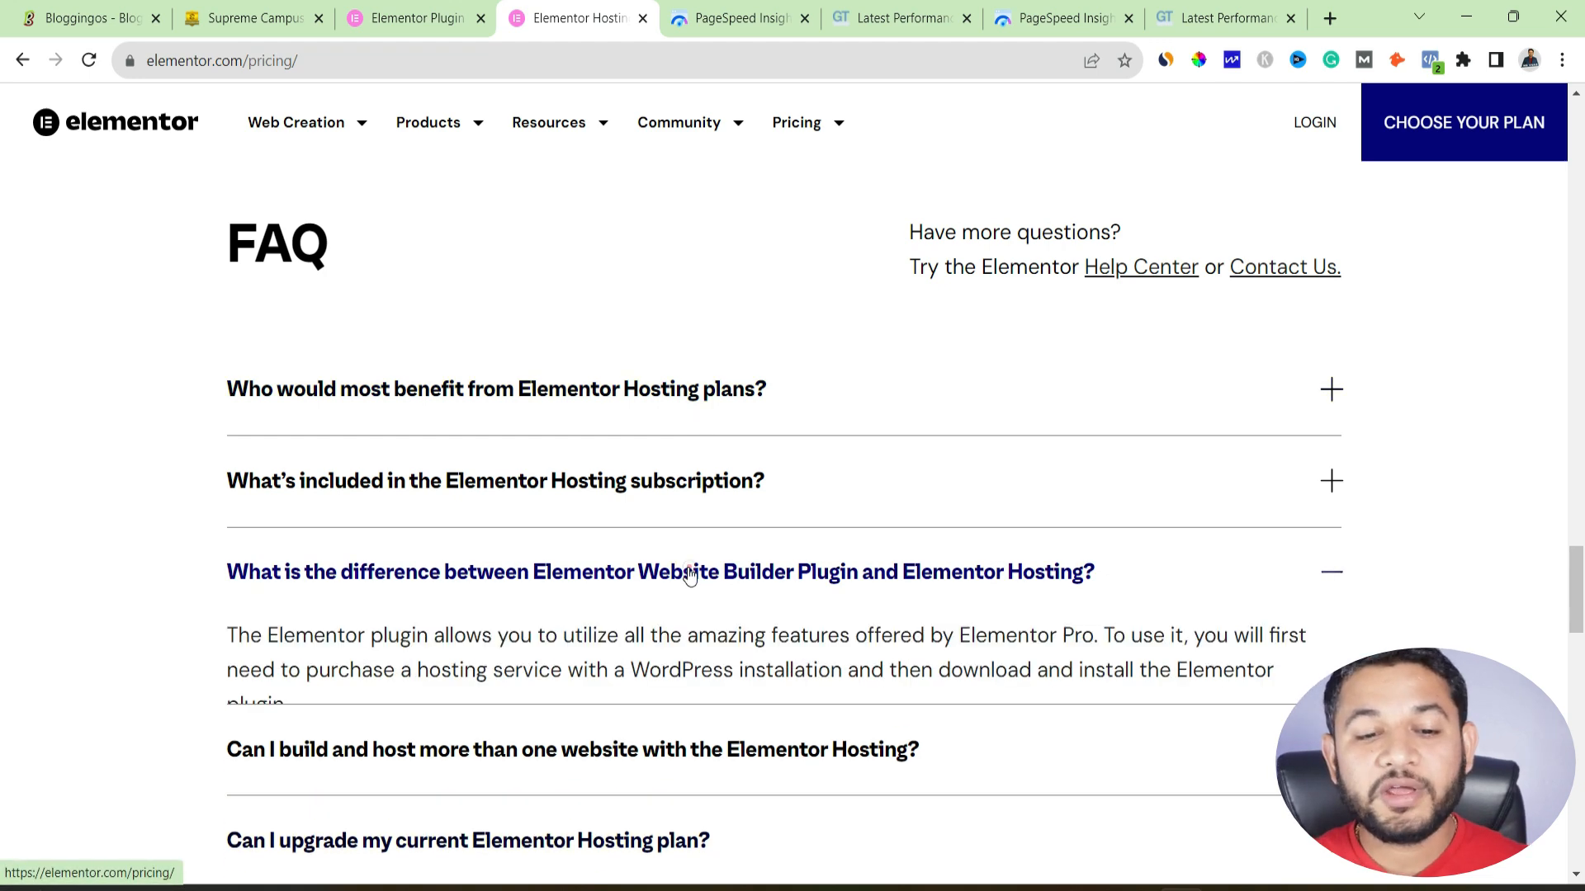
pyautogui.scroll(-4, 688, 564)
# - Start the purchase of the Basic hosting plan and review the order summary and billing form at checkout
pyautogui.scroll(12, 677, 535)
pyautogui.scroll(15, 677, 533)
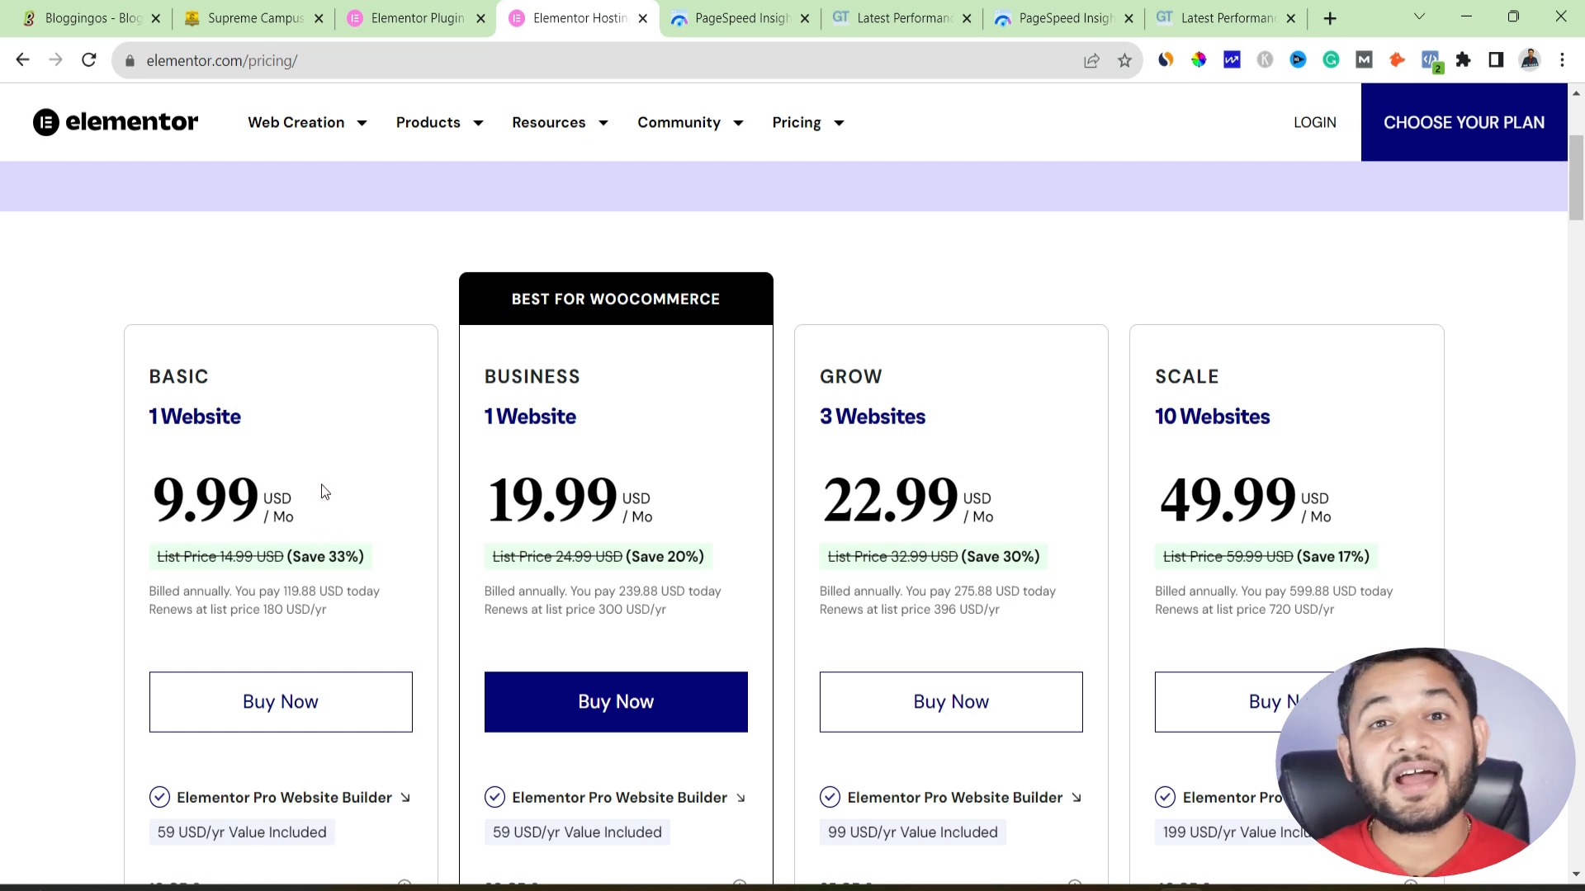
pyautogui.scroll(-3, 316, 494)
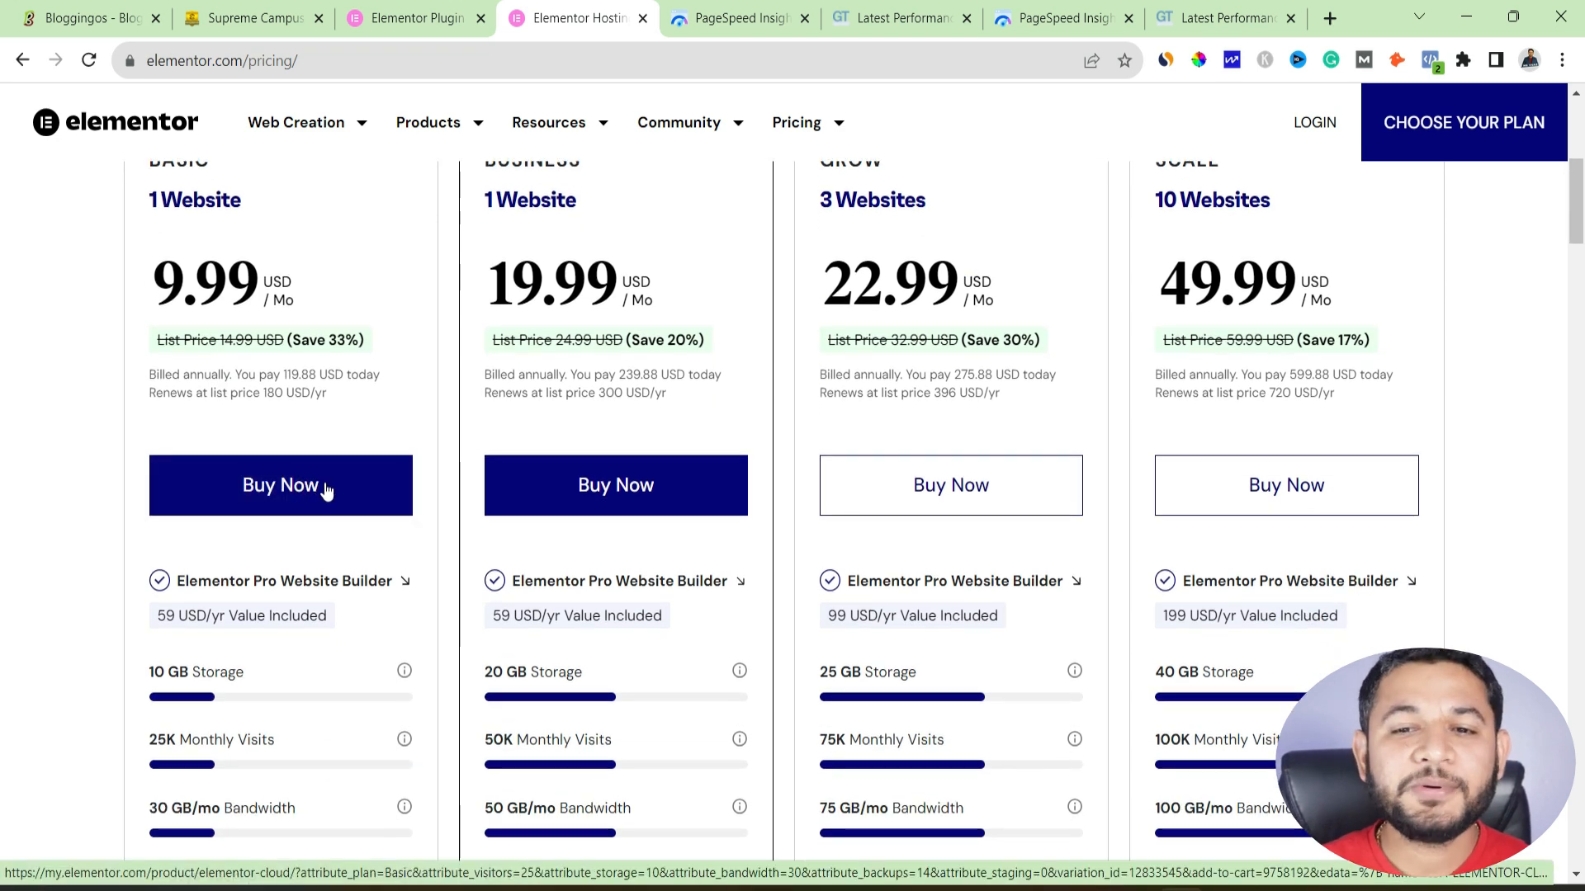
pyautogui.click(382, 494)
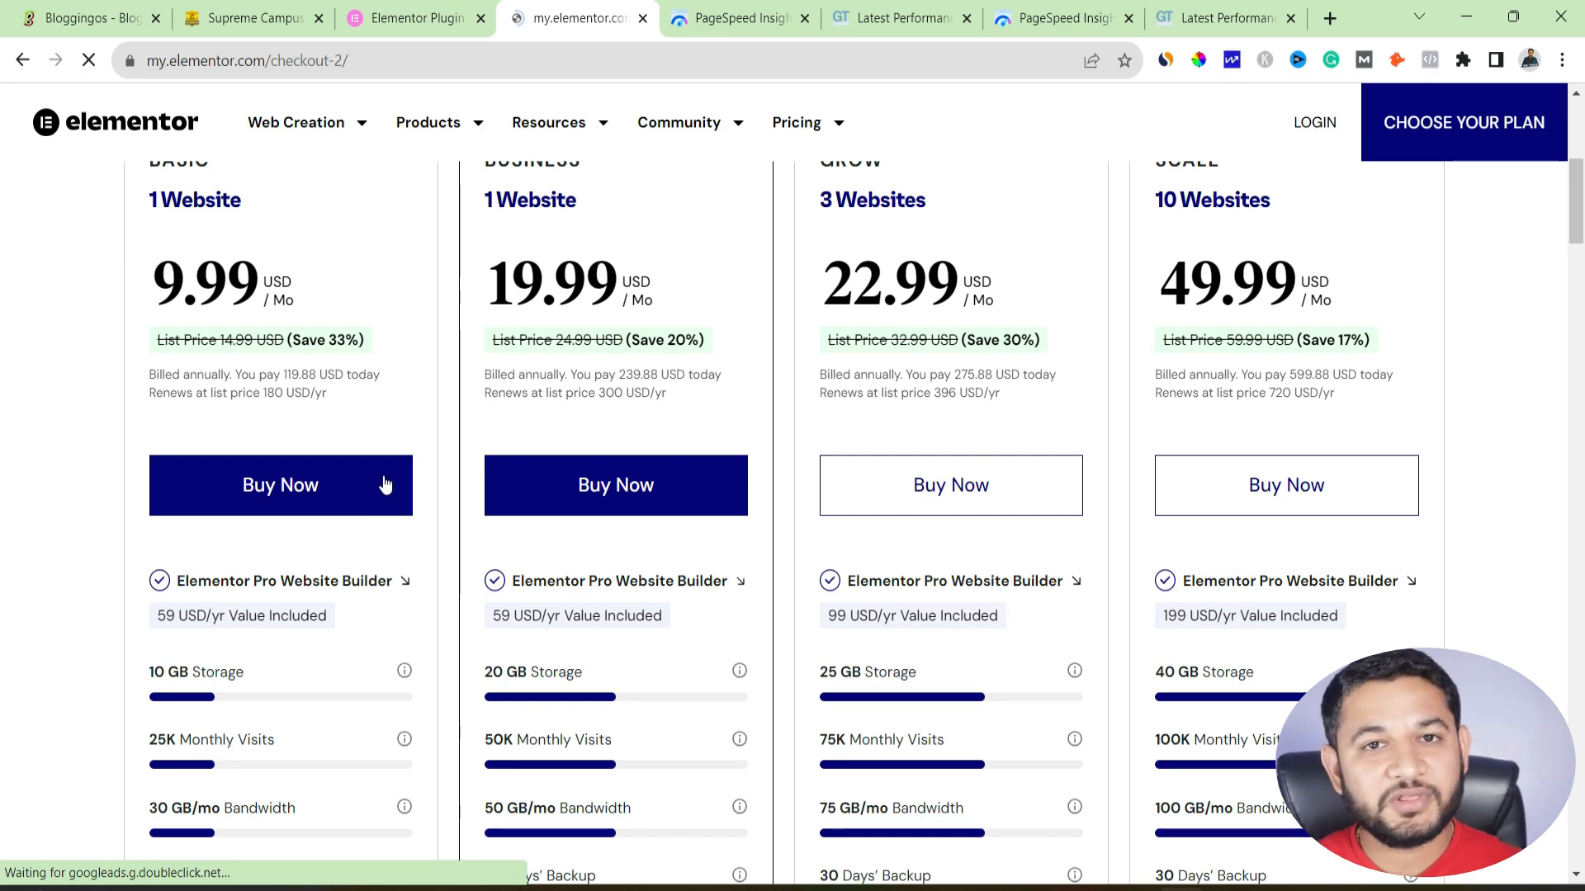
pyautogui.scroll(-4, 495, 471)
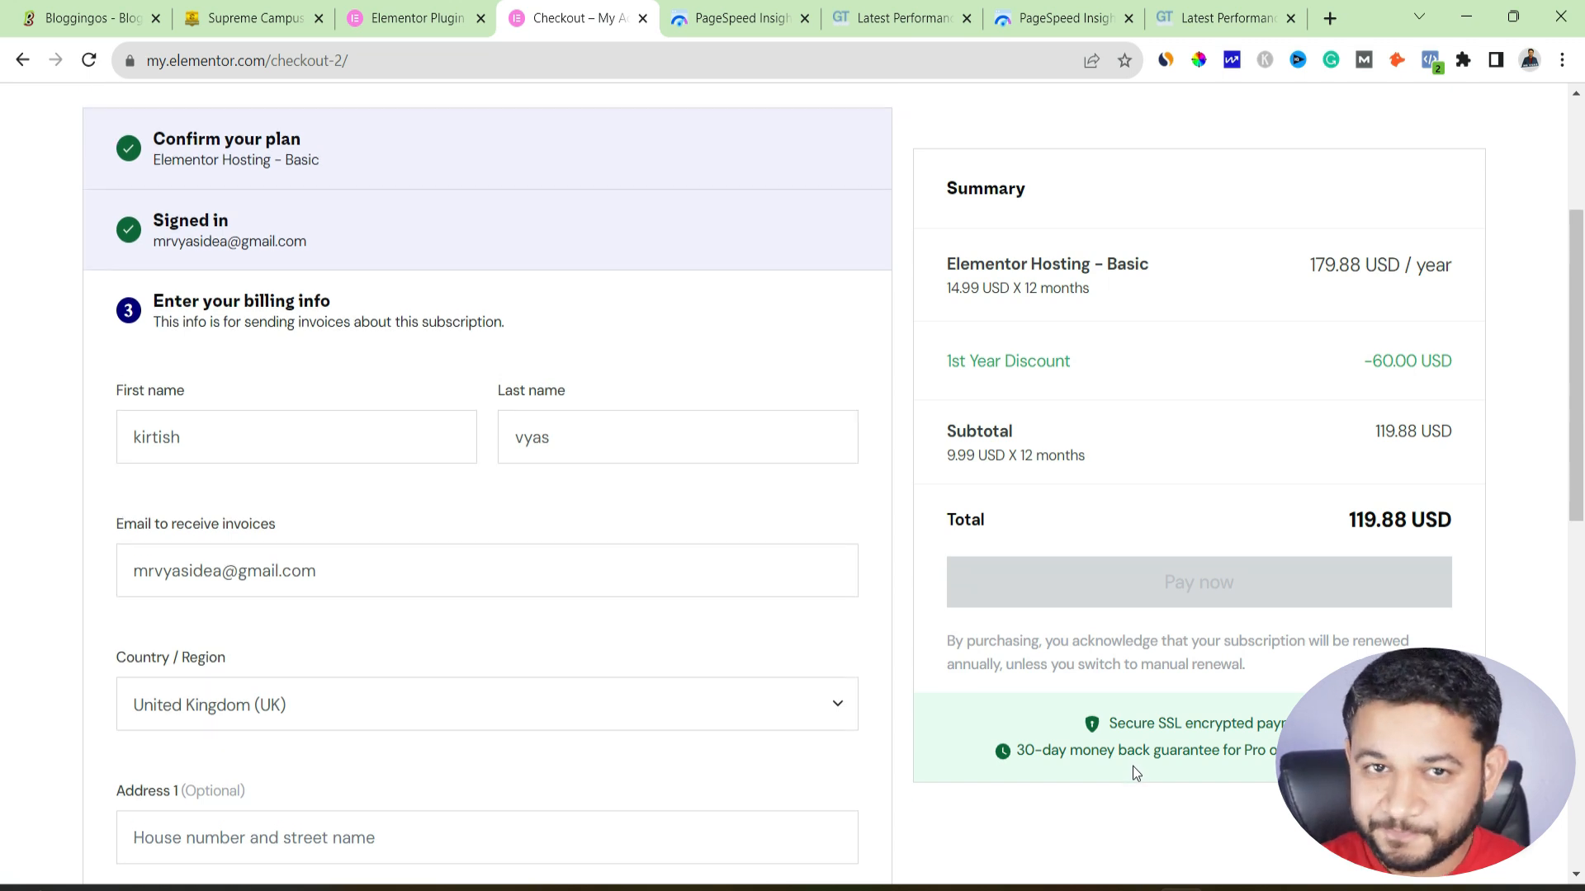
pyautogui.scroll(4, 1132, 766)
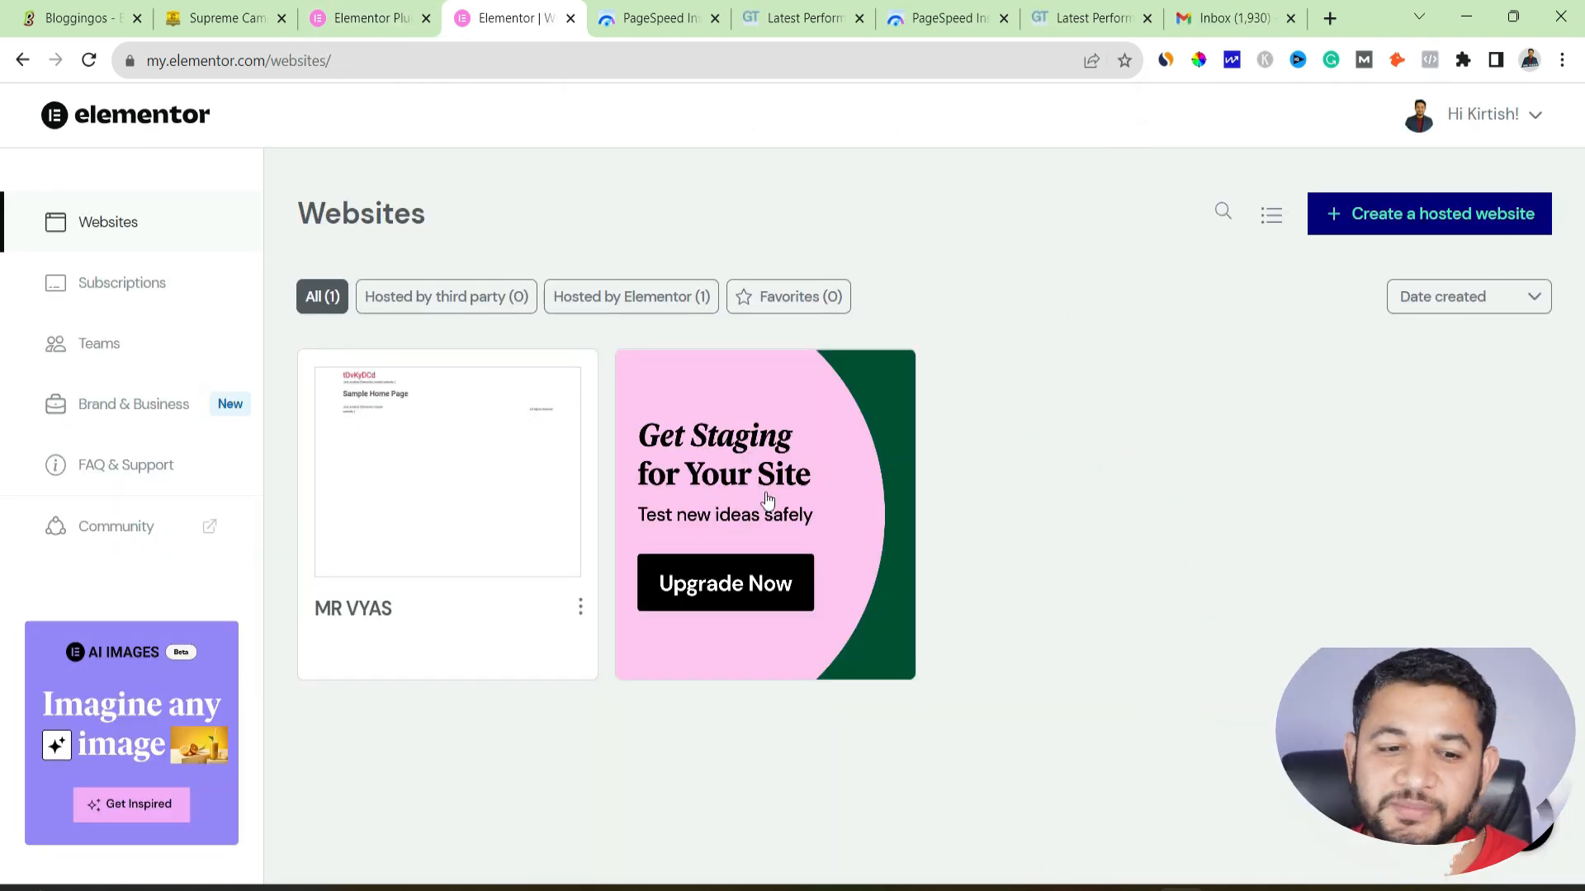
# - Open the hosted website's management page and look through its staging, domain, email authentication, Site Lock and backup sections
pyautogui.moveTo(453, 423)
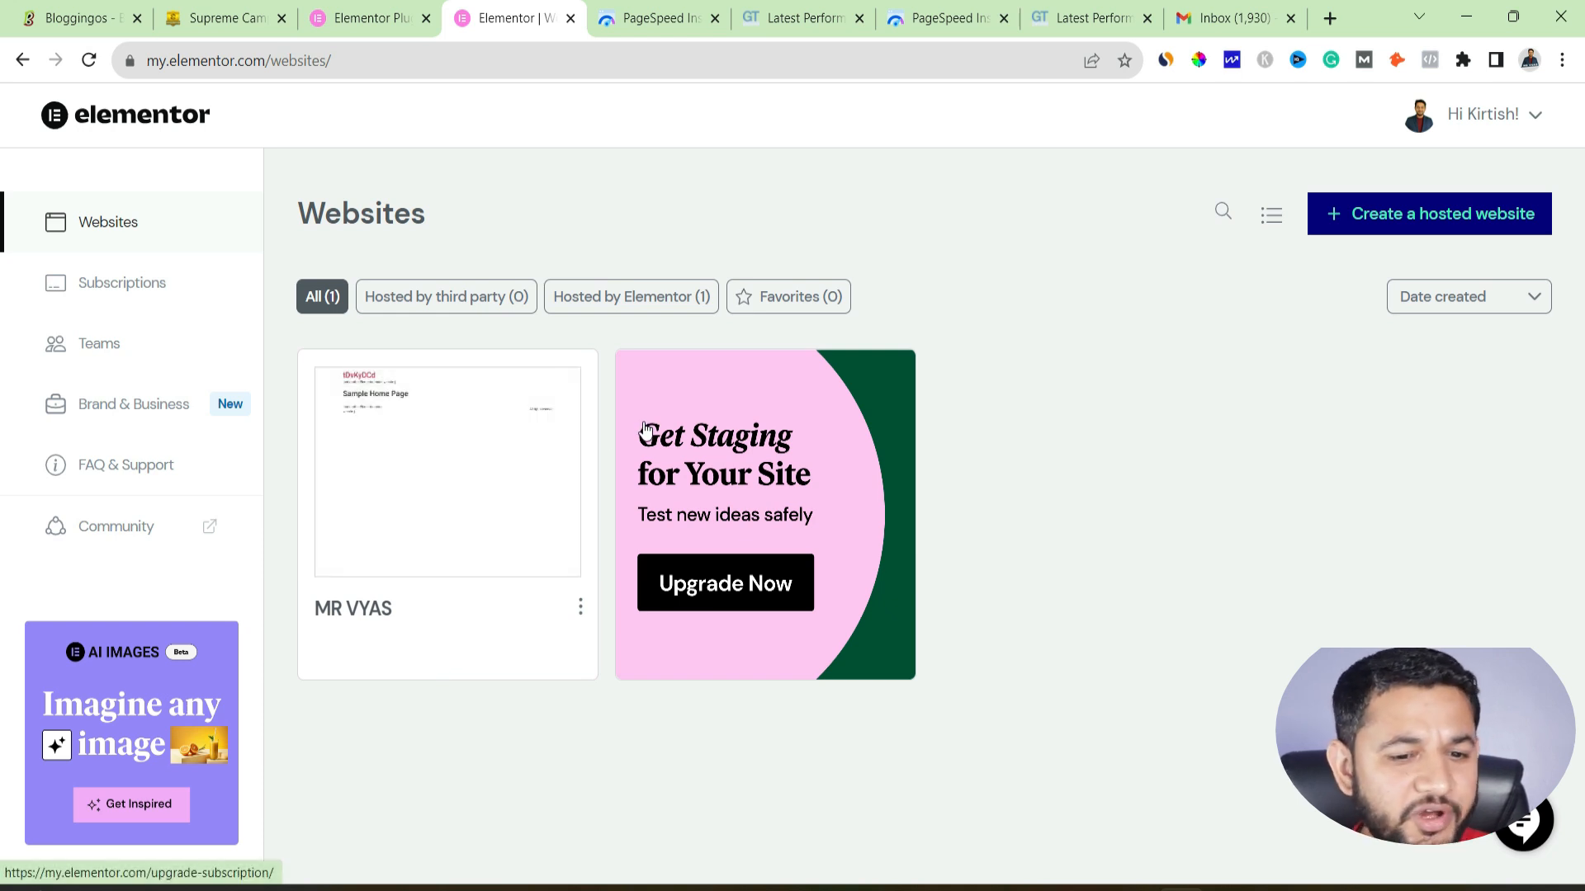
pyautogui.click(407, 510)
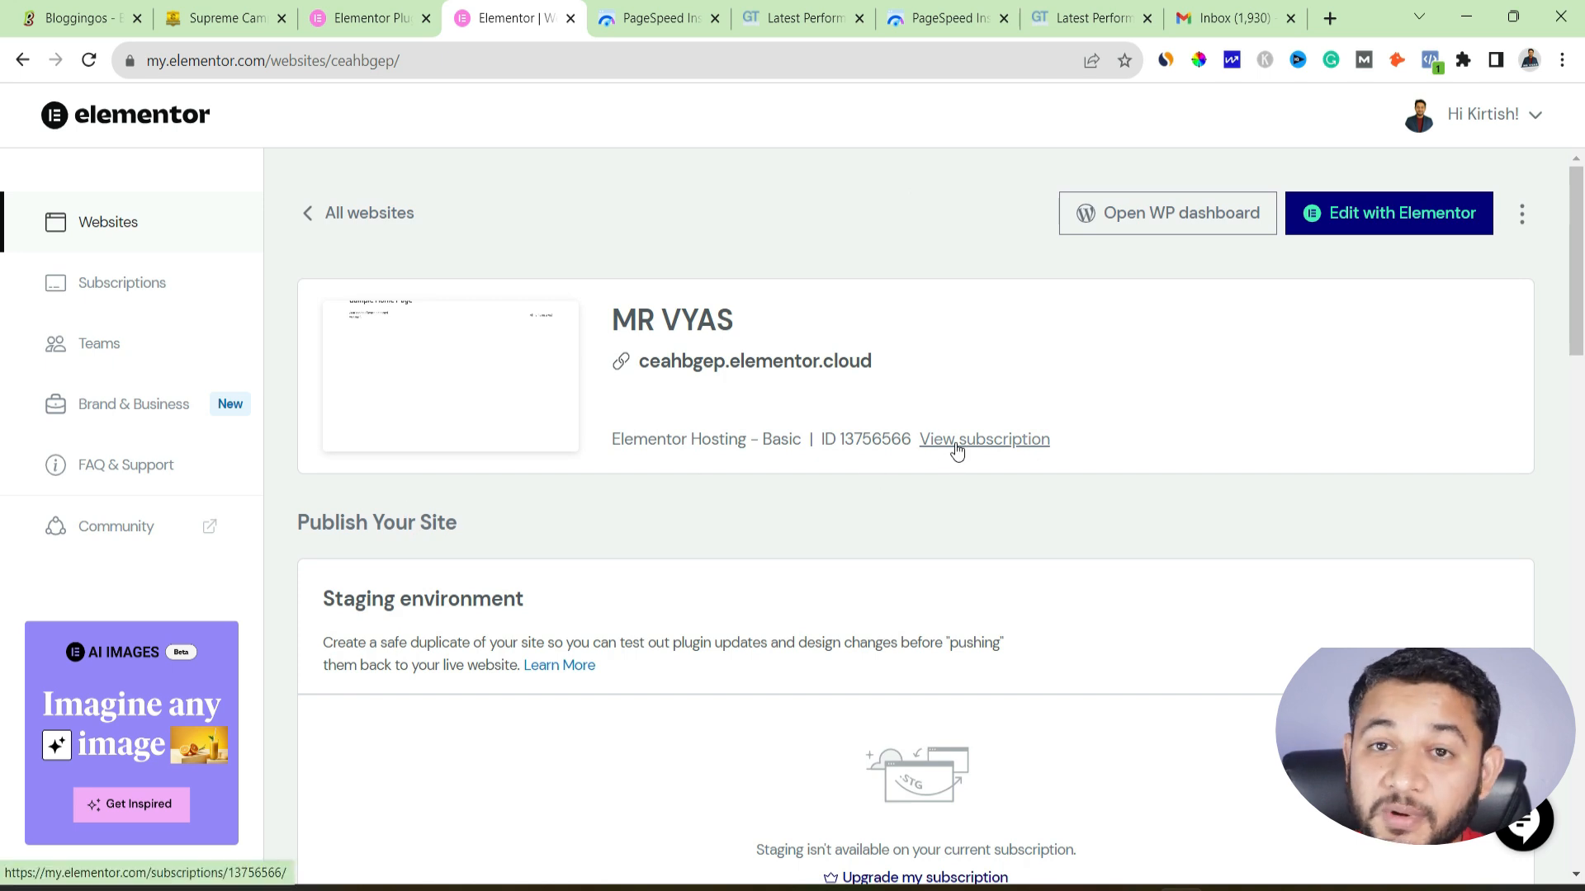
pyautogui.scroll(-5, 953, 452)
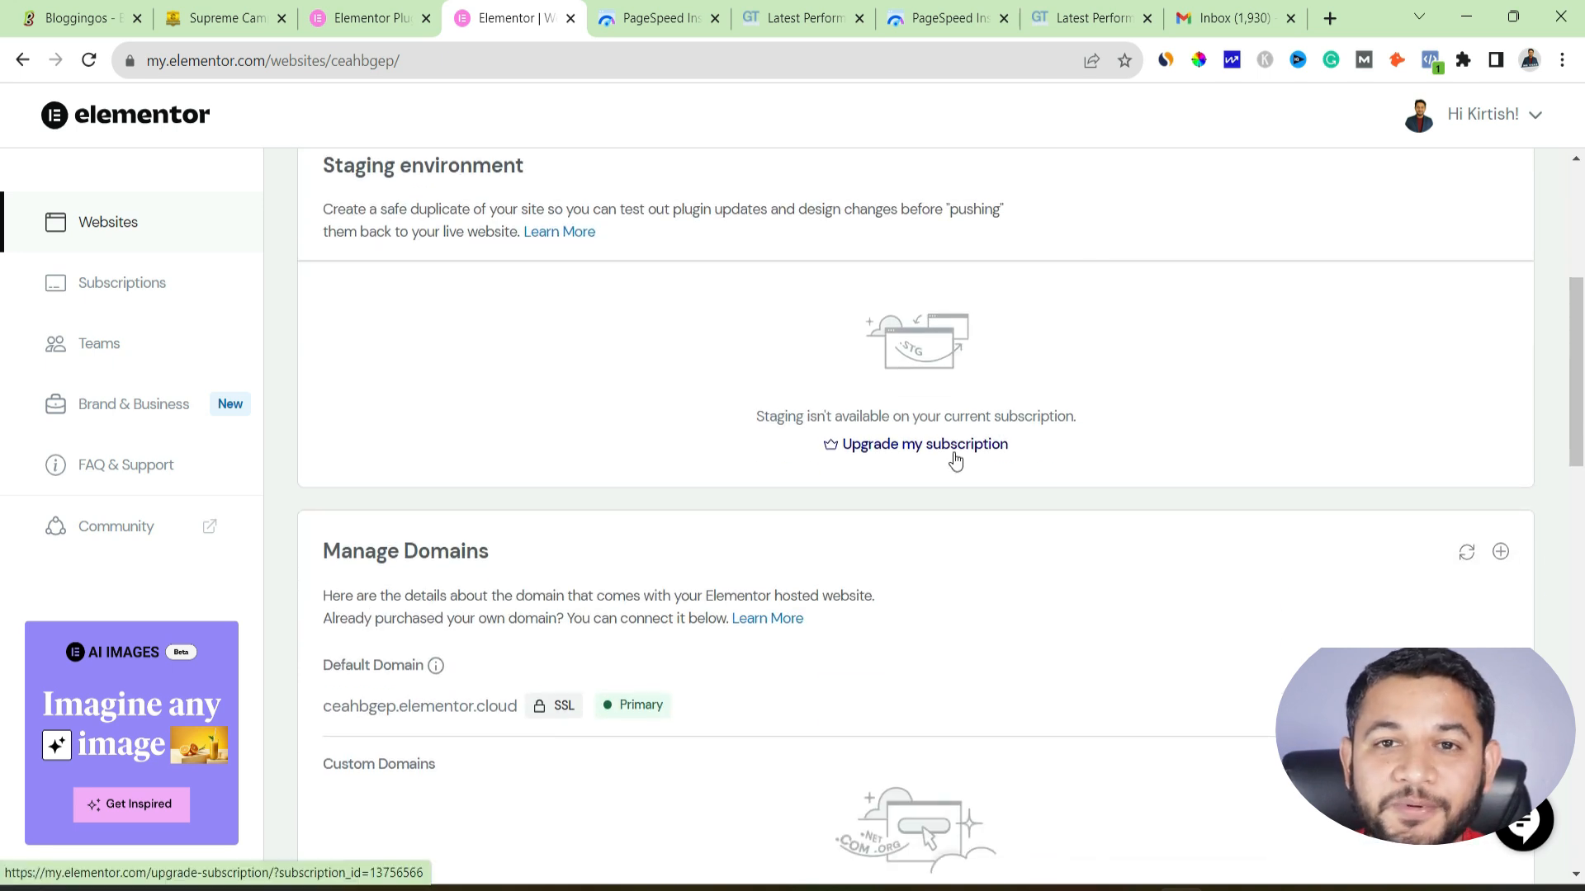
pyautogui.scroll(-4, 955, 460)
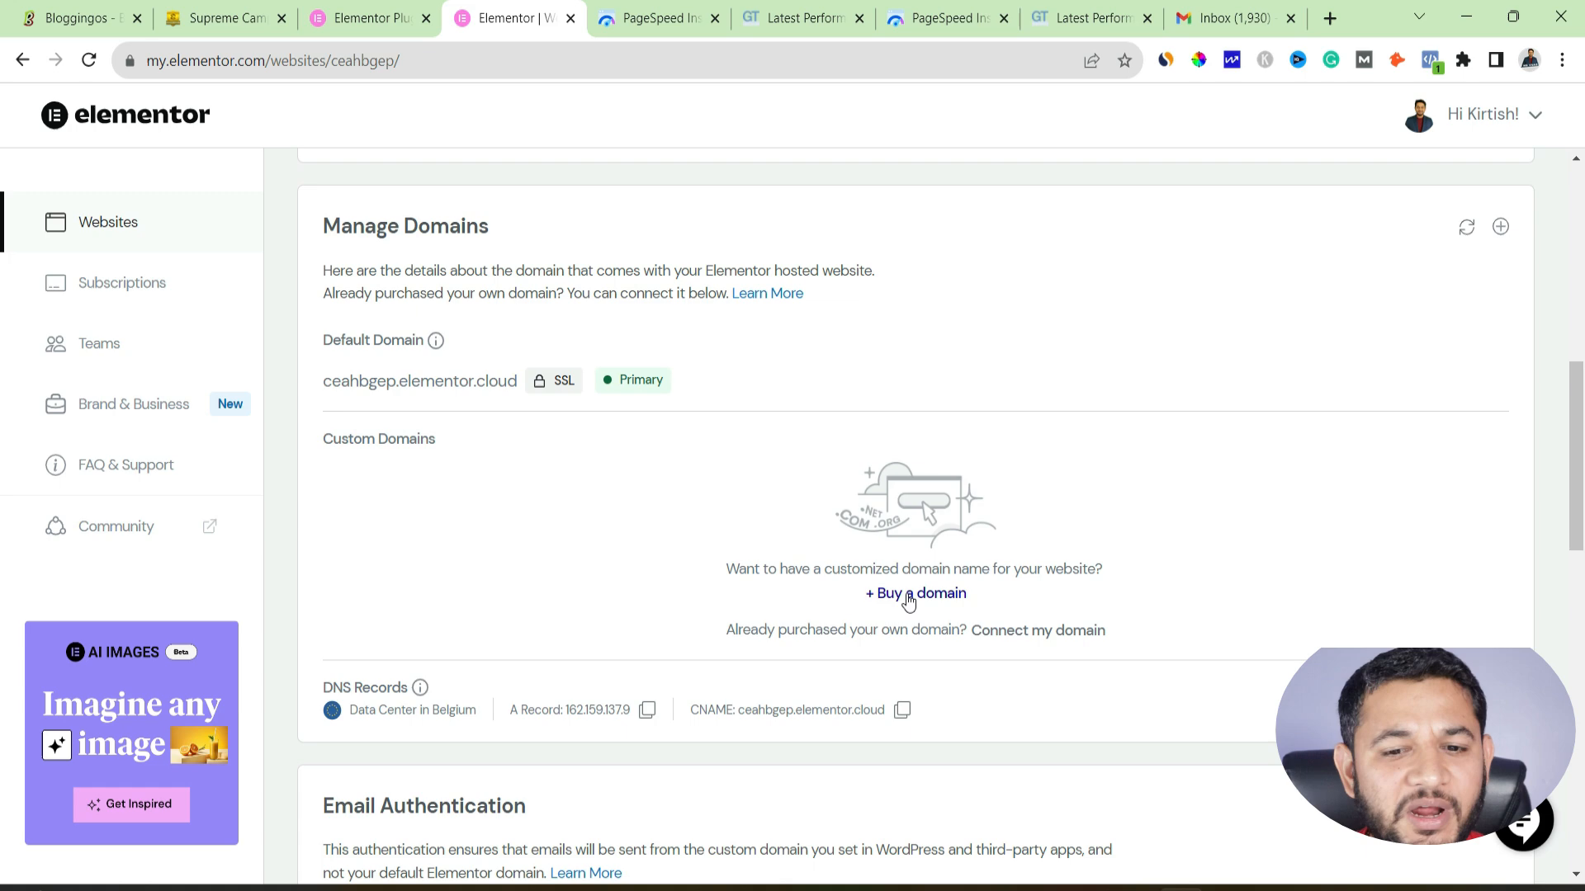
pyautogui.scroll(-4, 523, 566)
pyautogui.scroll(-6, 523, 578)
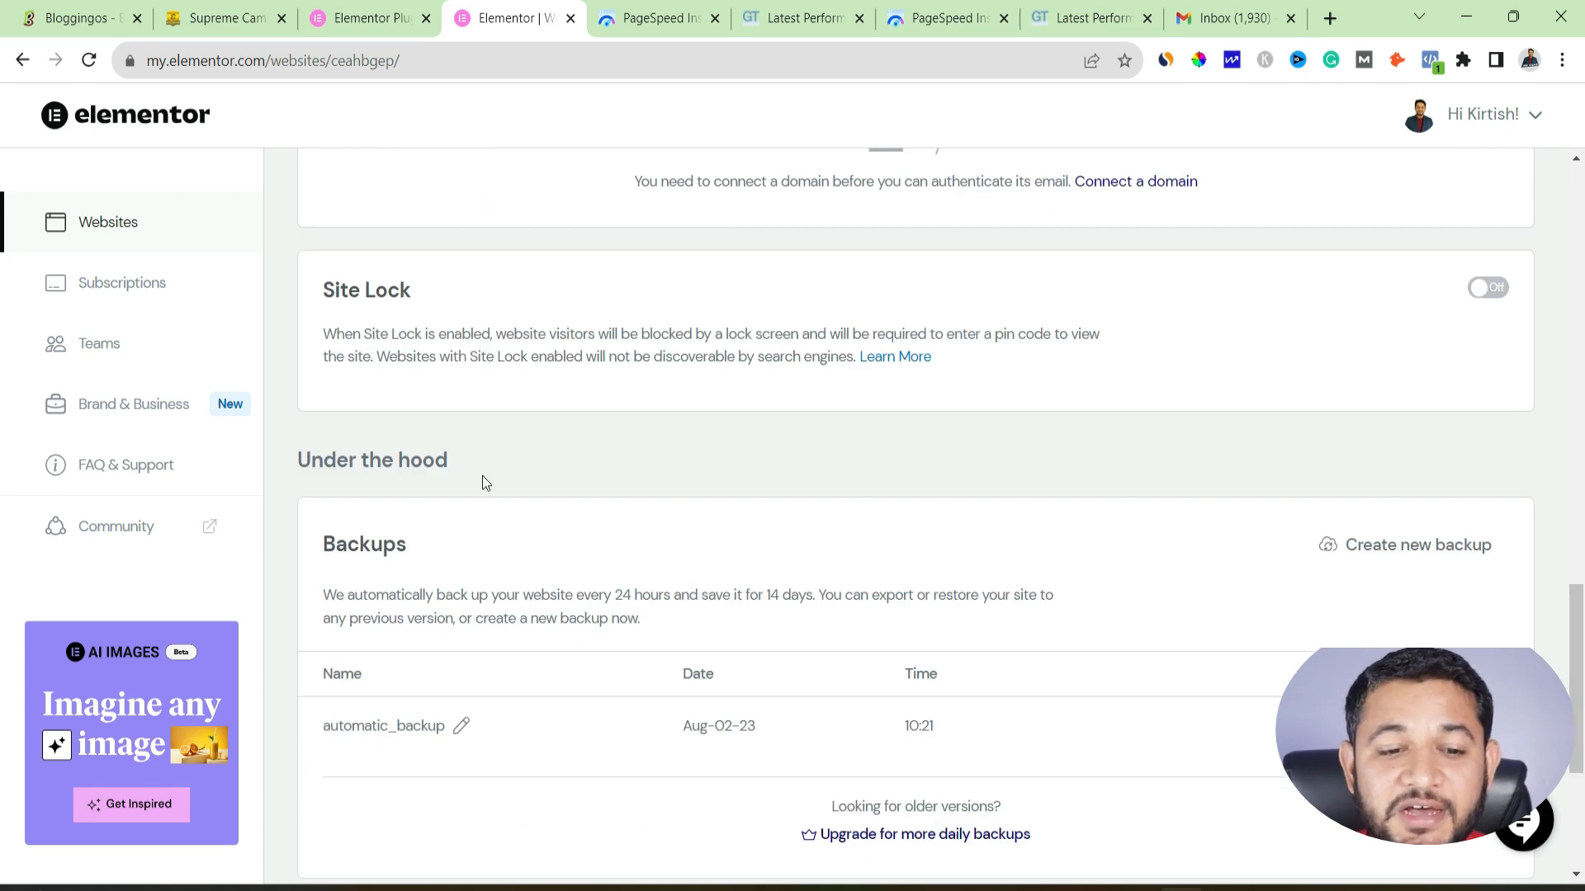
# - Lock the hosted website with Site Lock and unlock it again
pyautogui.click(1490, 288)
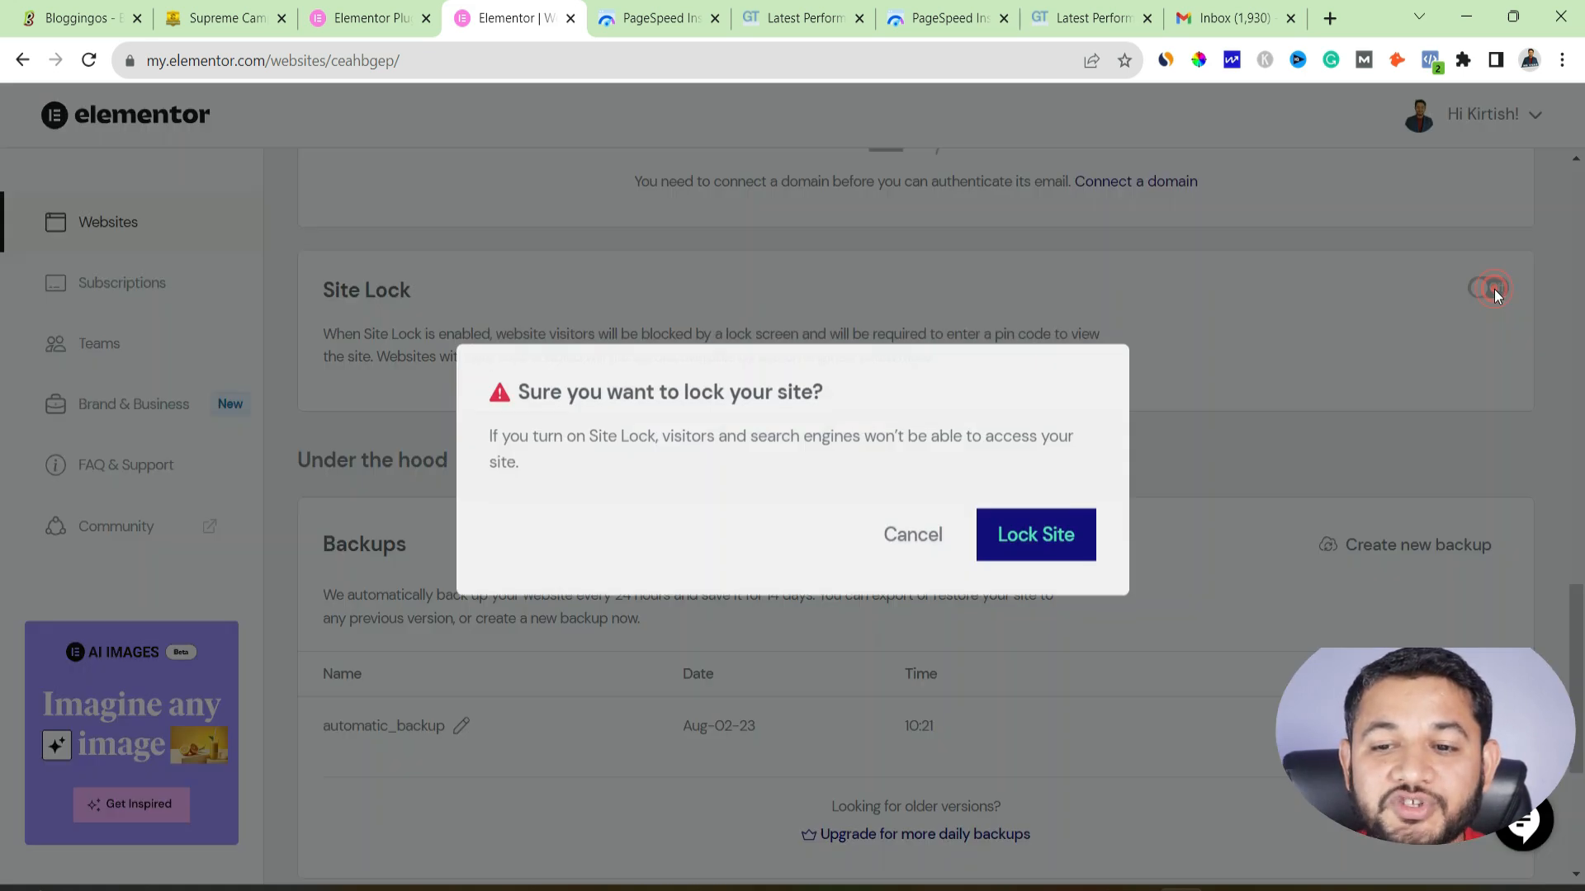
pyautogui.click(1040, 557)
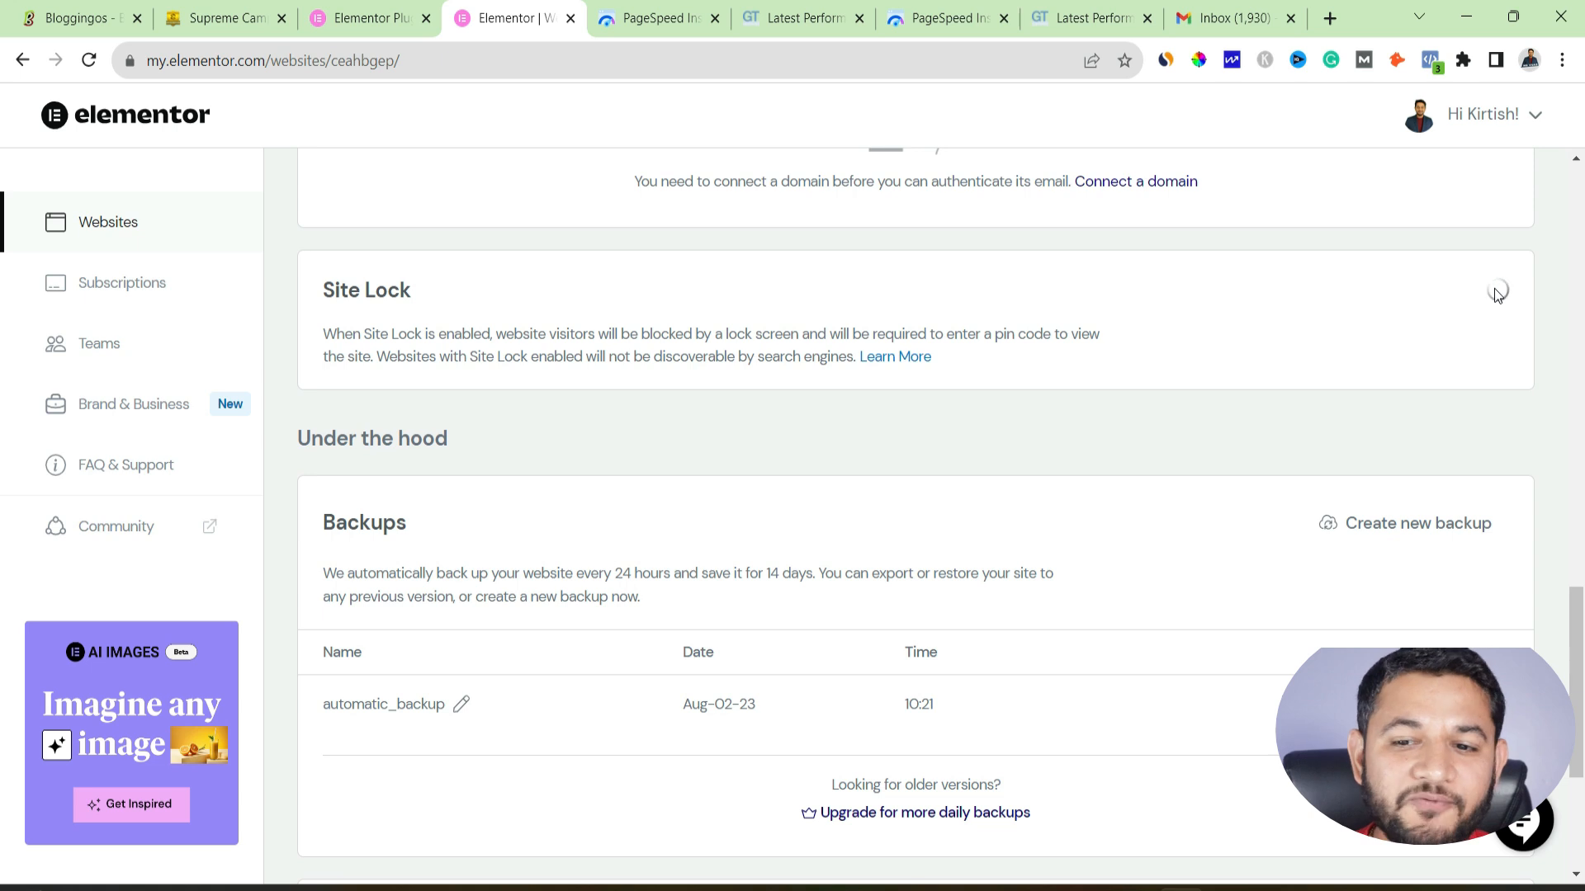
pyautogui.click(1489, 286)
pyautogui.click(1071, 530)
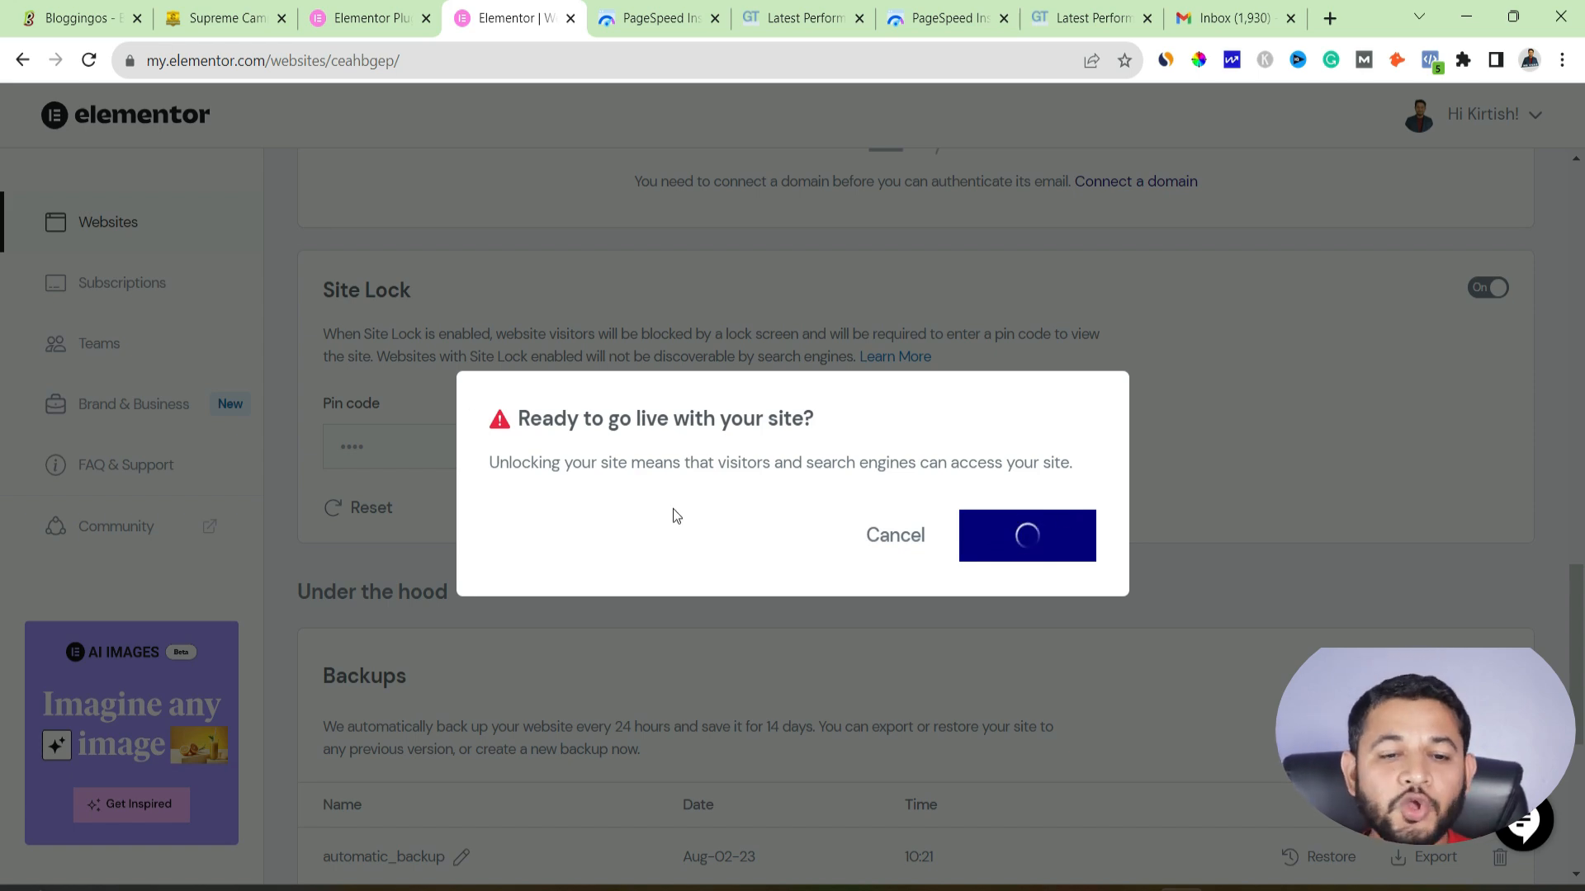
# - Review the backup and debugging sections, and open the hosted site's WordPress dashboard from the websites list
pyautogui.scroll(-4, 657, 718)
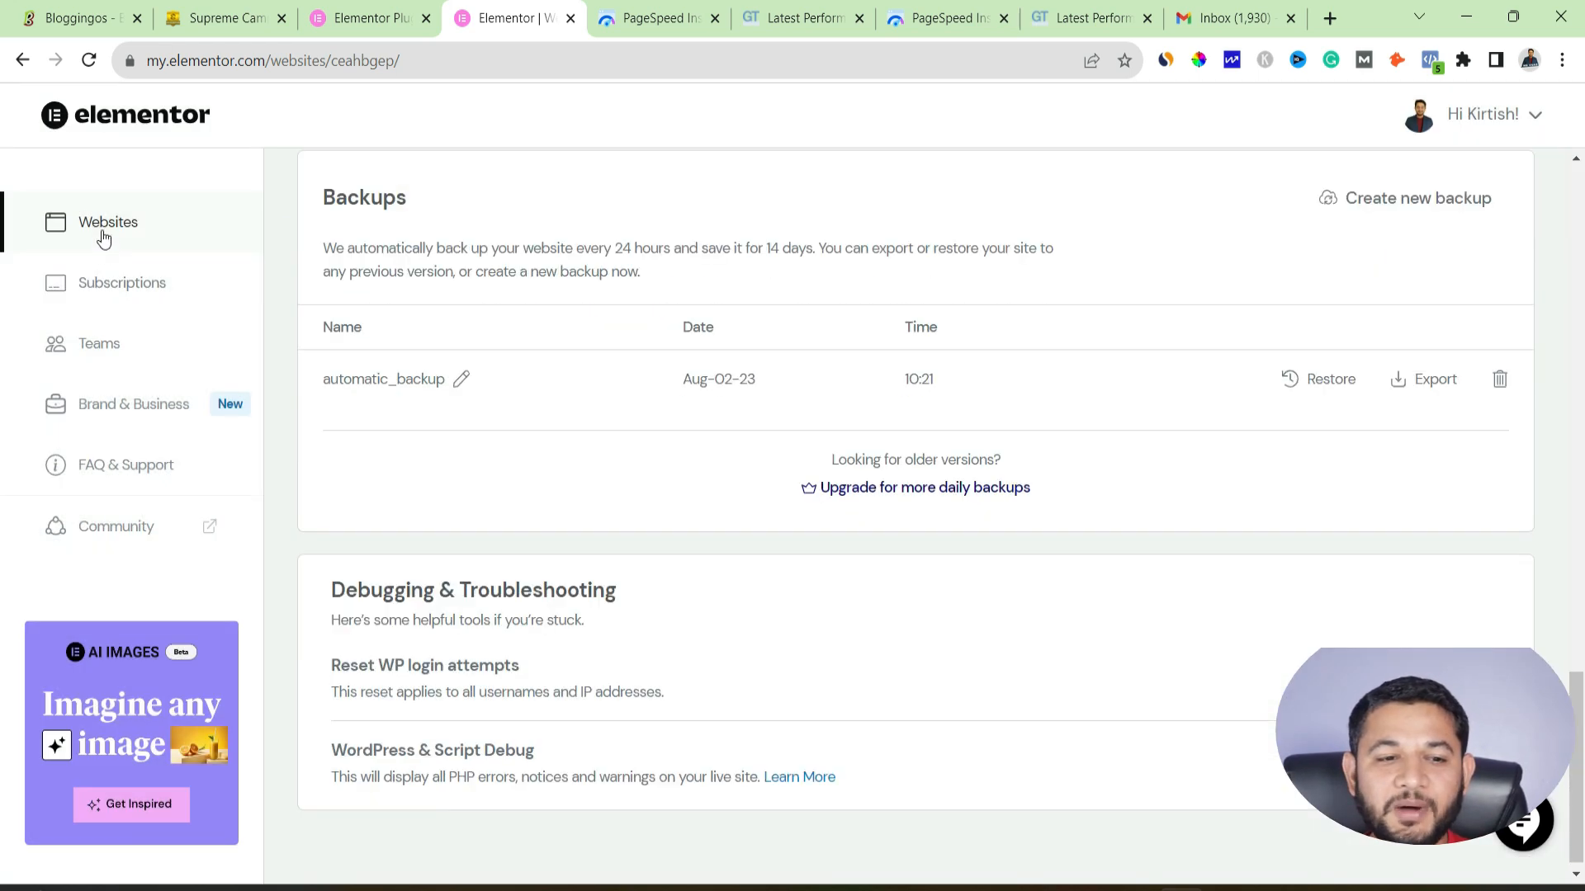
pyautogui.click(103, 239)
pyautogui.moveTo(371, 530)
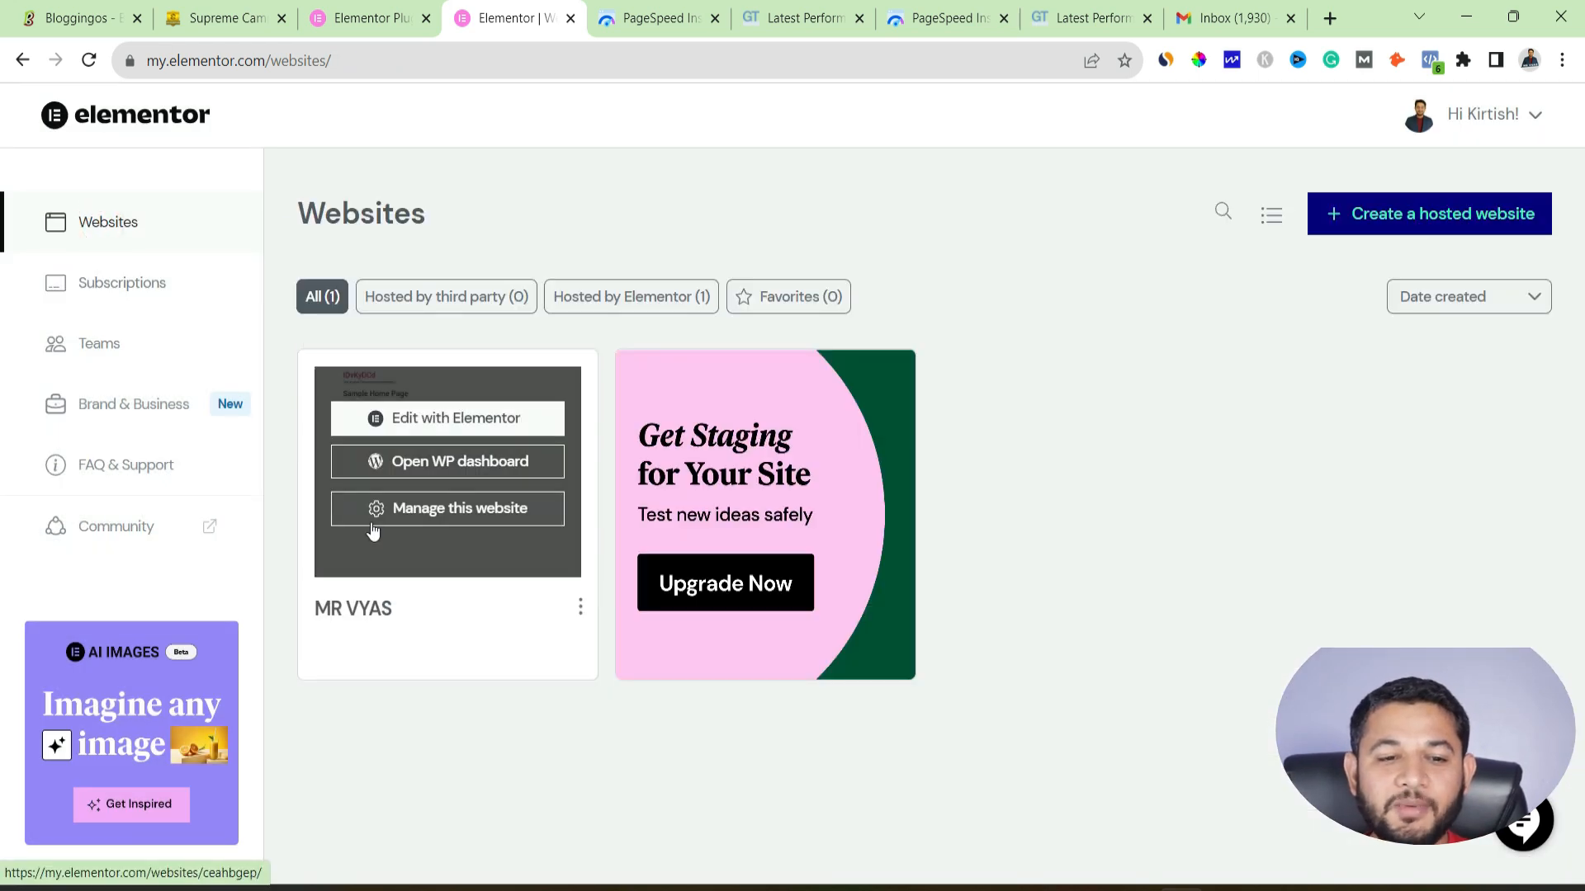
pyautogui.click(400, 468)
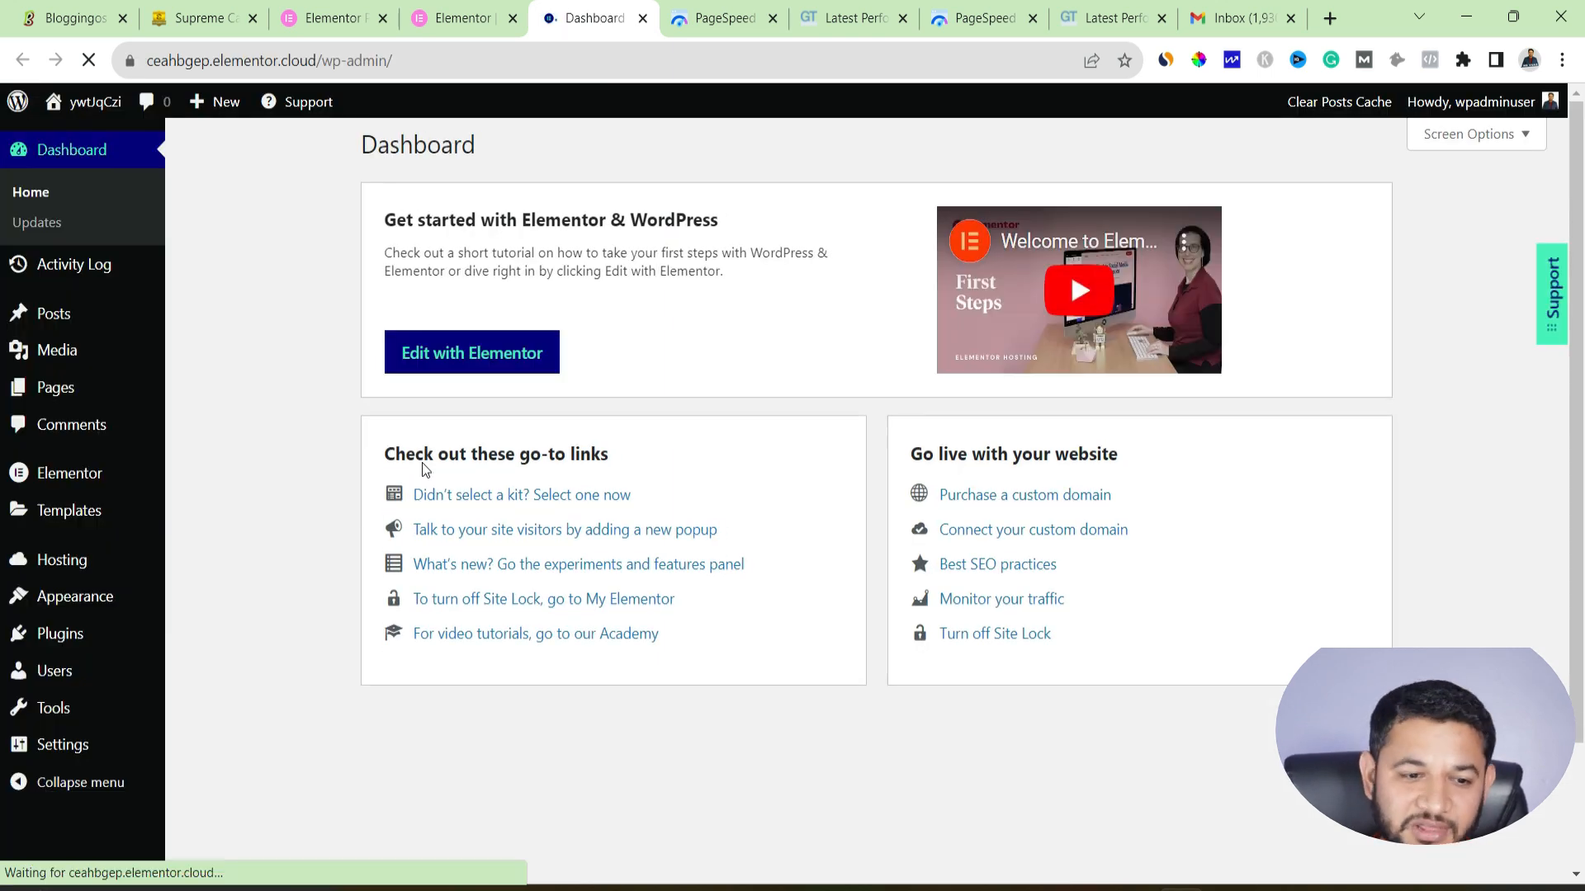
# - Check the Hosting options in the WordPress dashboard and open the list of installed plugins
pyautogui.moveTo(38, 264)
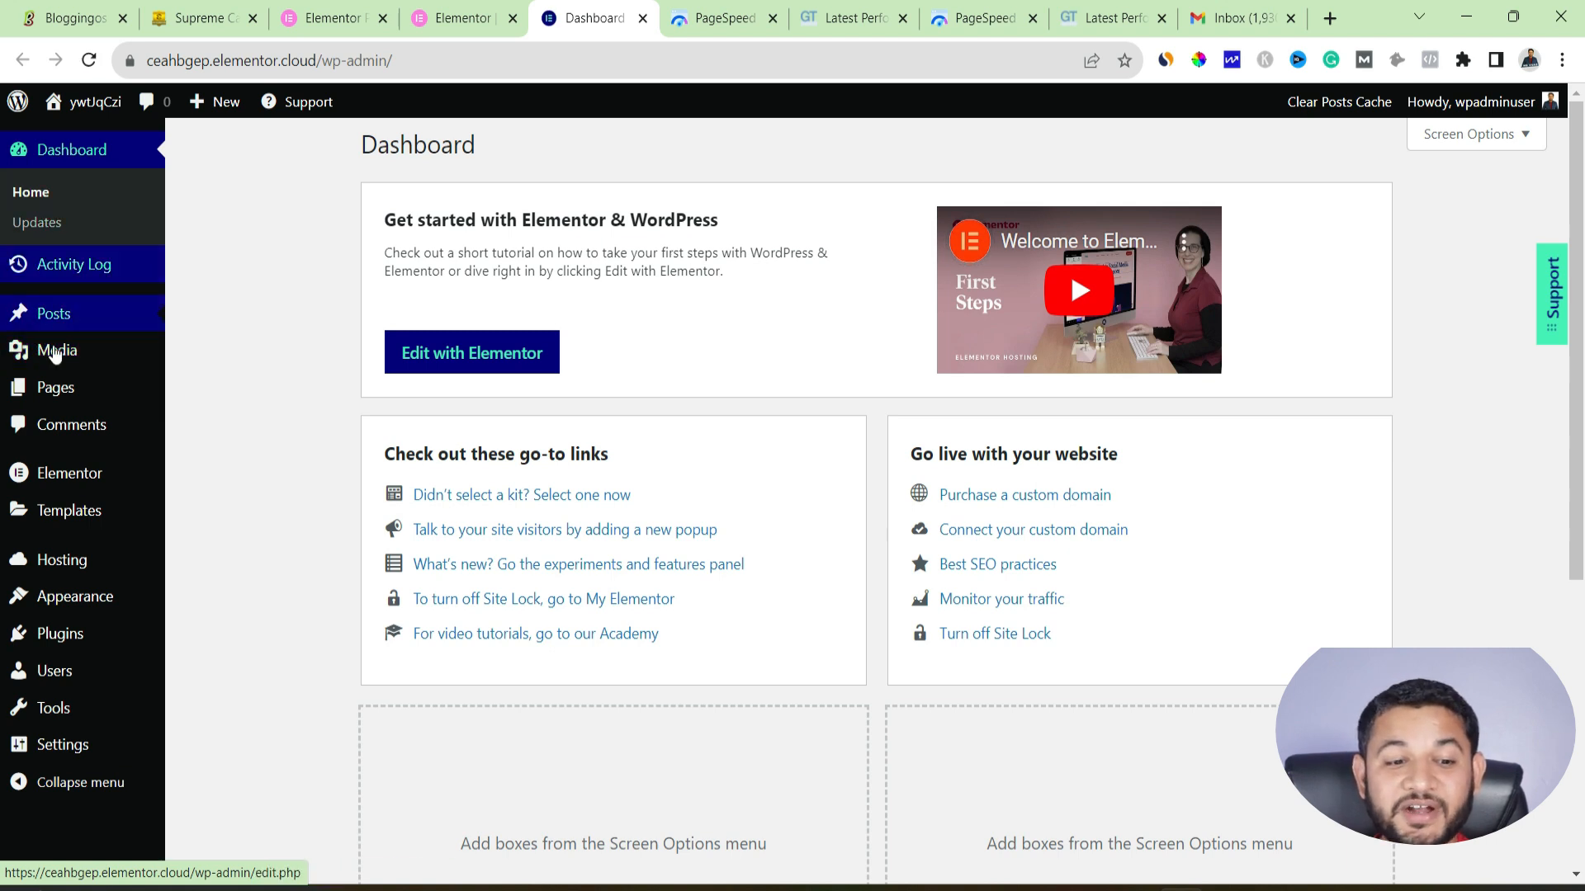
pyautogui.moveTo(62, 560)
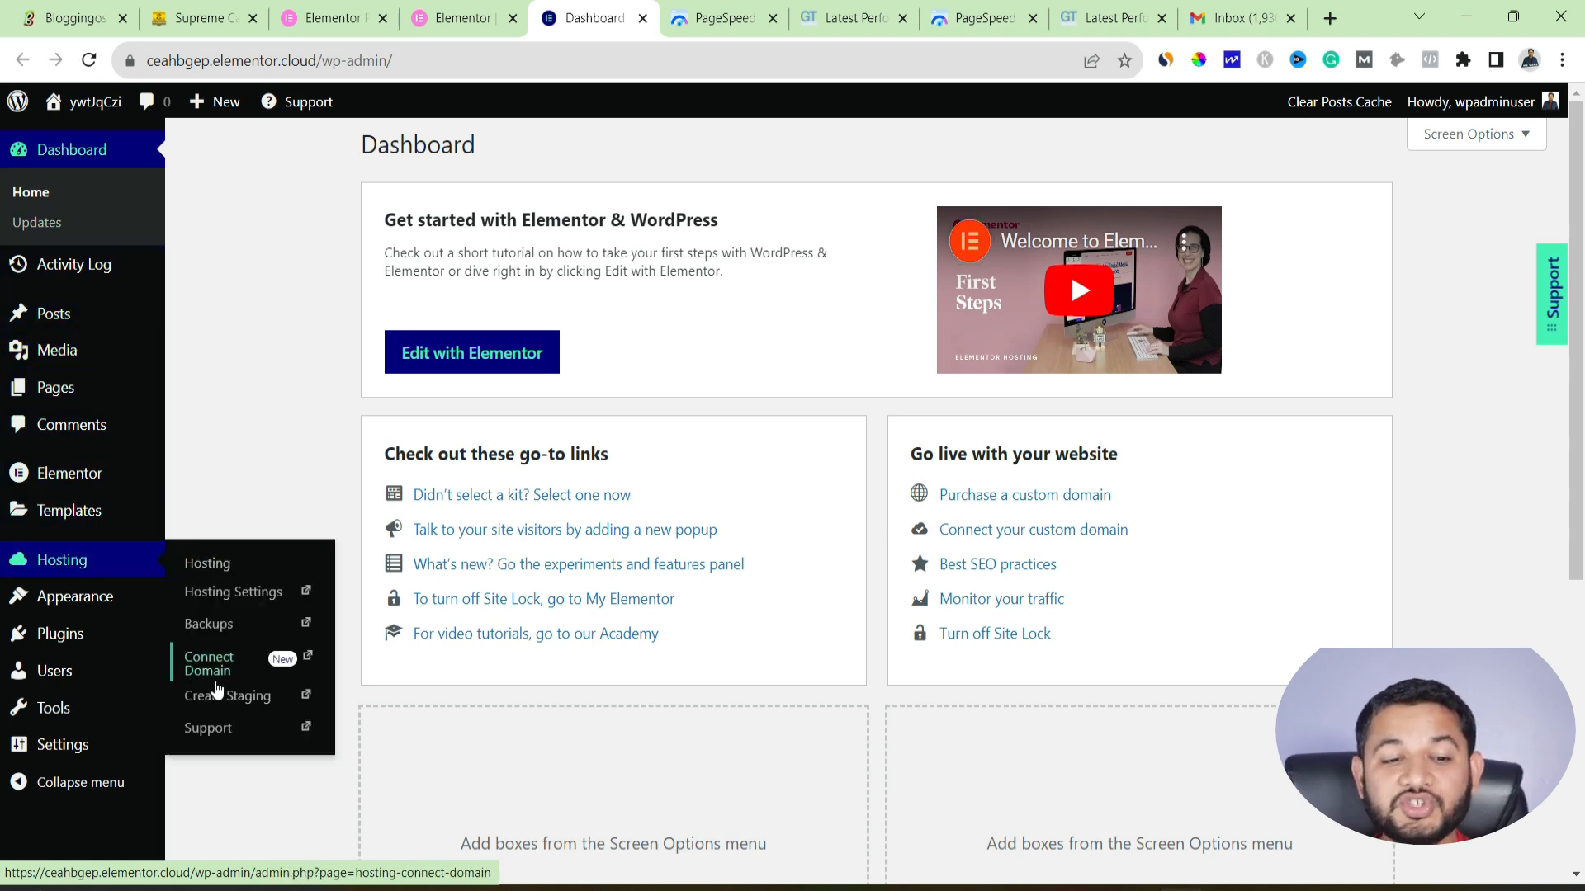
pyautogui.moveTo(127, 645)
pyautogui.click(209, 640)
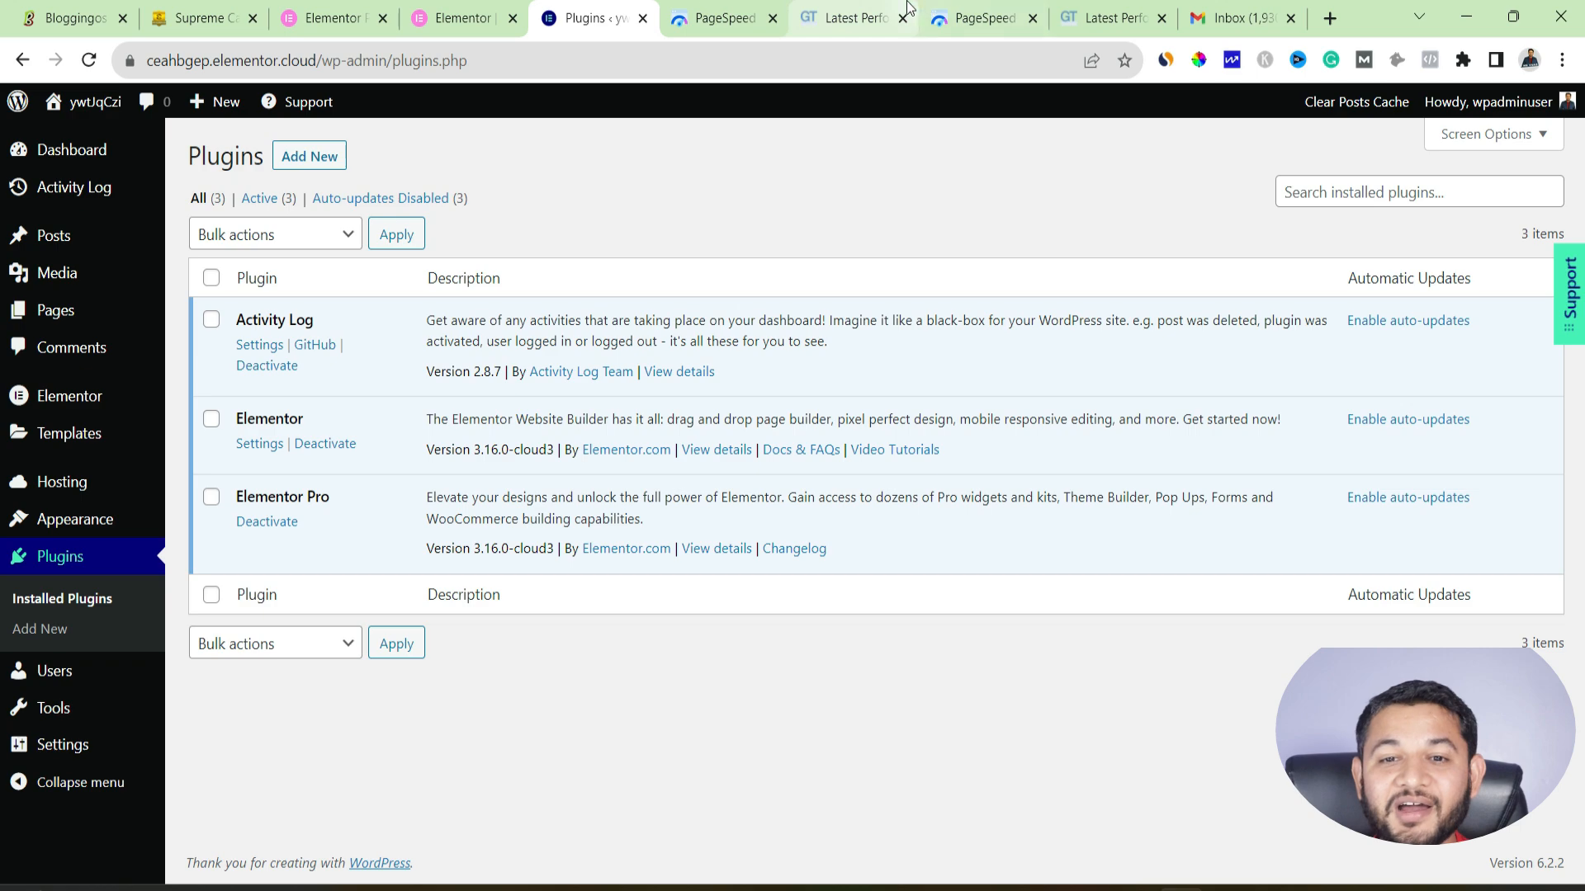
# - Revisit the Supreme Campus and bloggingos.com sites and the Elementor plugin page, and return to the list of hosted websites
pyautogui.click(202, 18)
pyautogui.click(51, 18)
pyautogui.scroll(20, 325, 474)
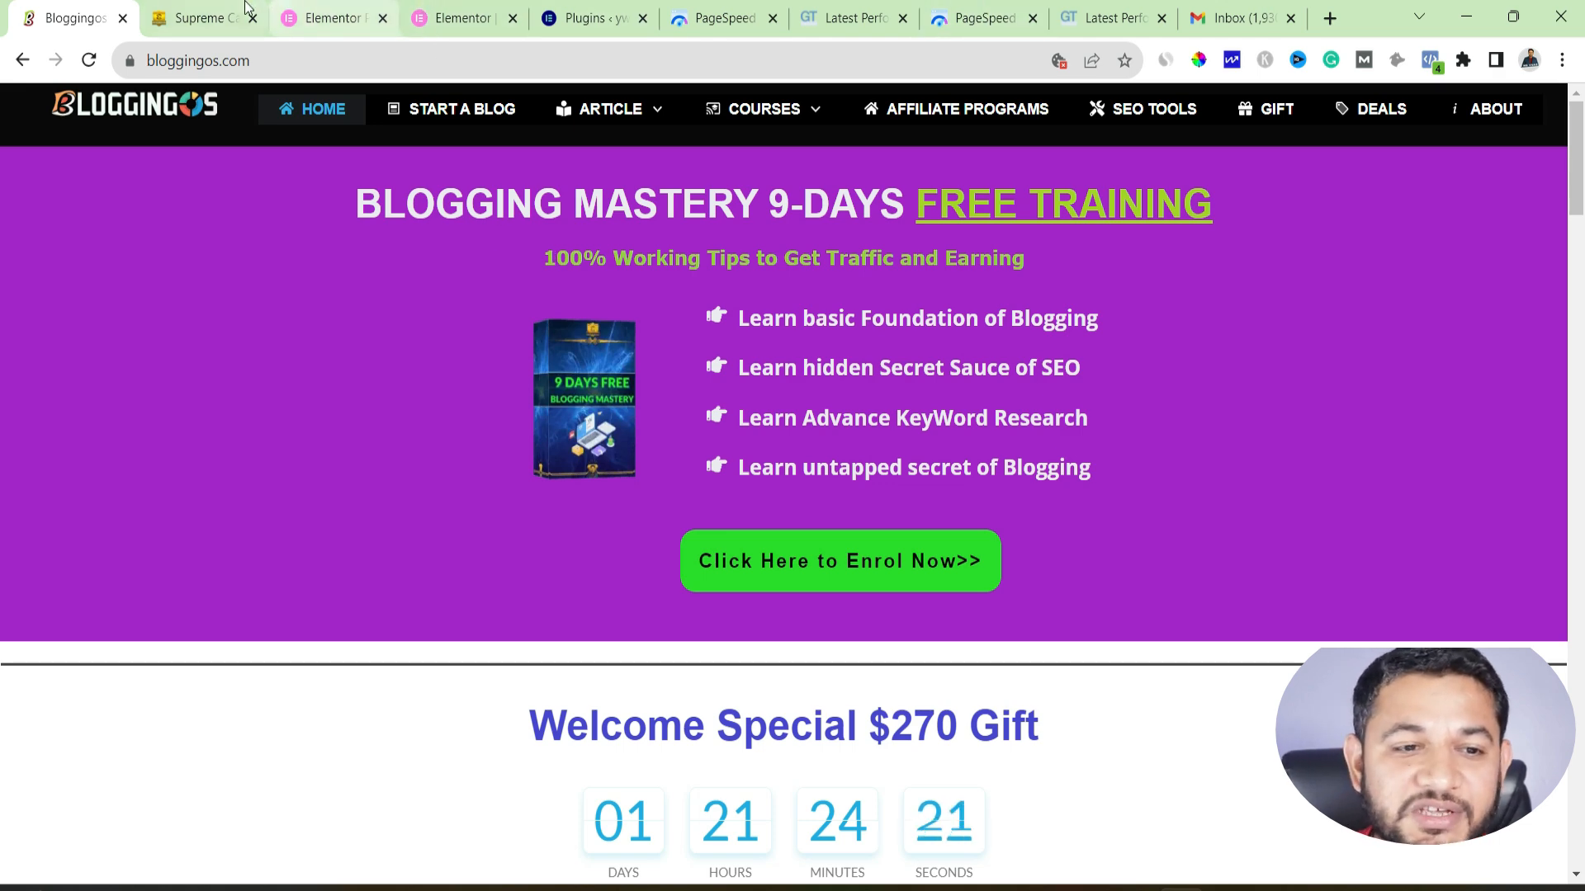
pyautogui.click(168, 9)
pyautogui.click(330, 10)
pyautogui.click(462, 10)
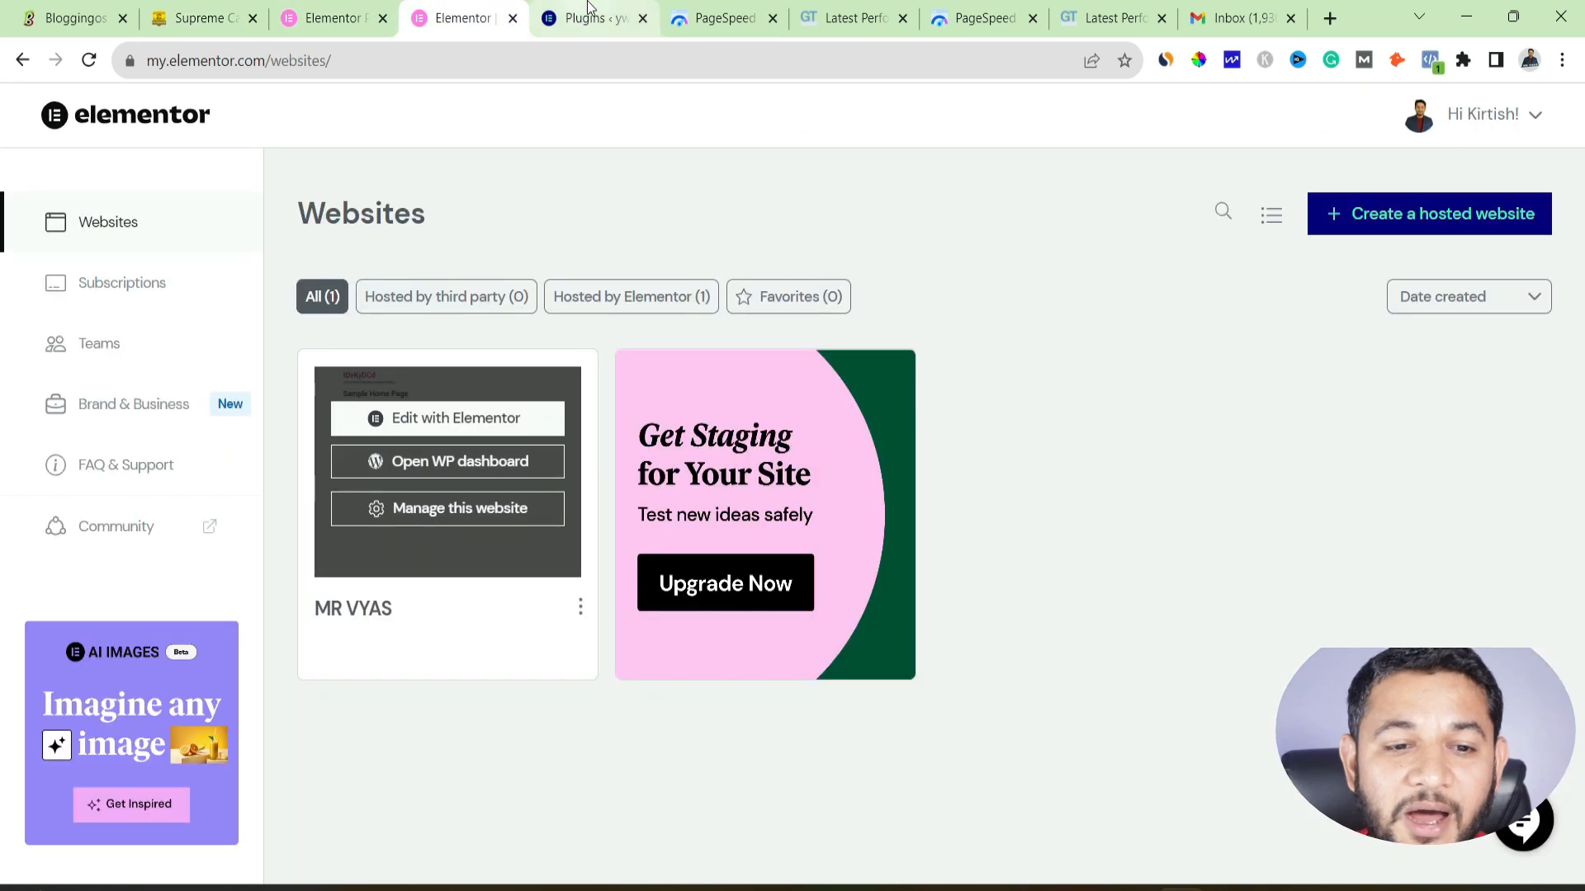
# - Open the list of all pages in the WordPress dashboard and view the live hosted site in a separate browser tab
pyautogui.click(607, 10)
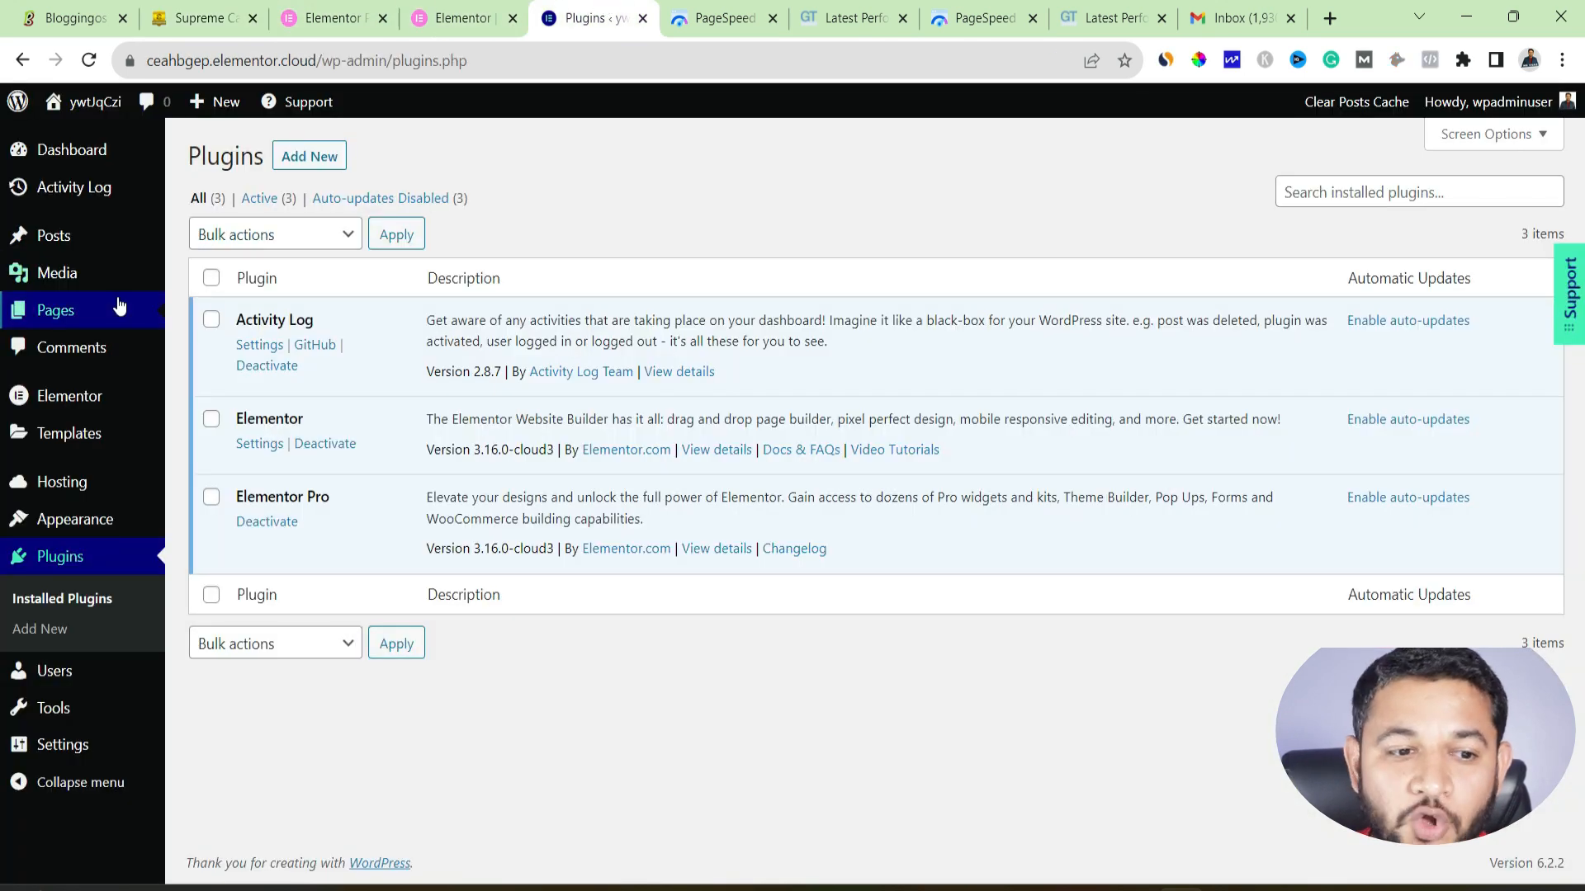
pyautogui.moveTo(114, 307)
pyautogui.click(206, 314)
pyautogui.moveTo(273, 332)
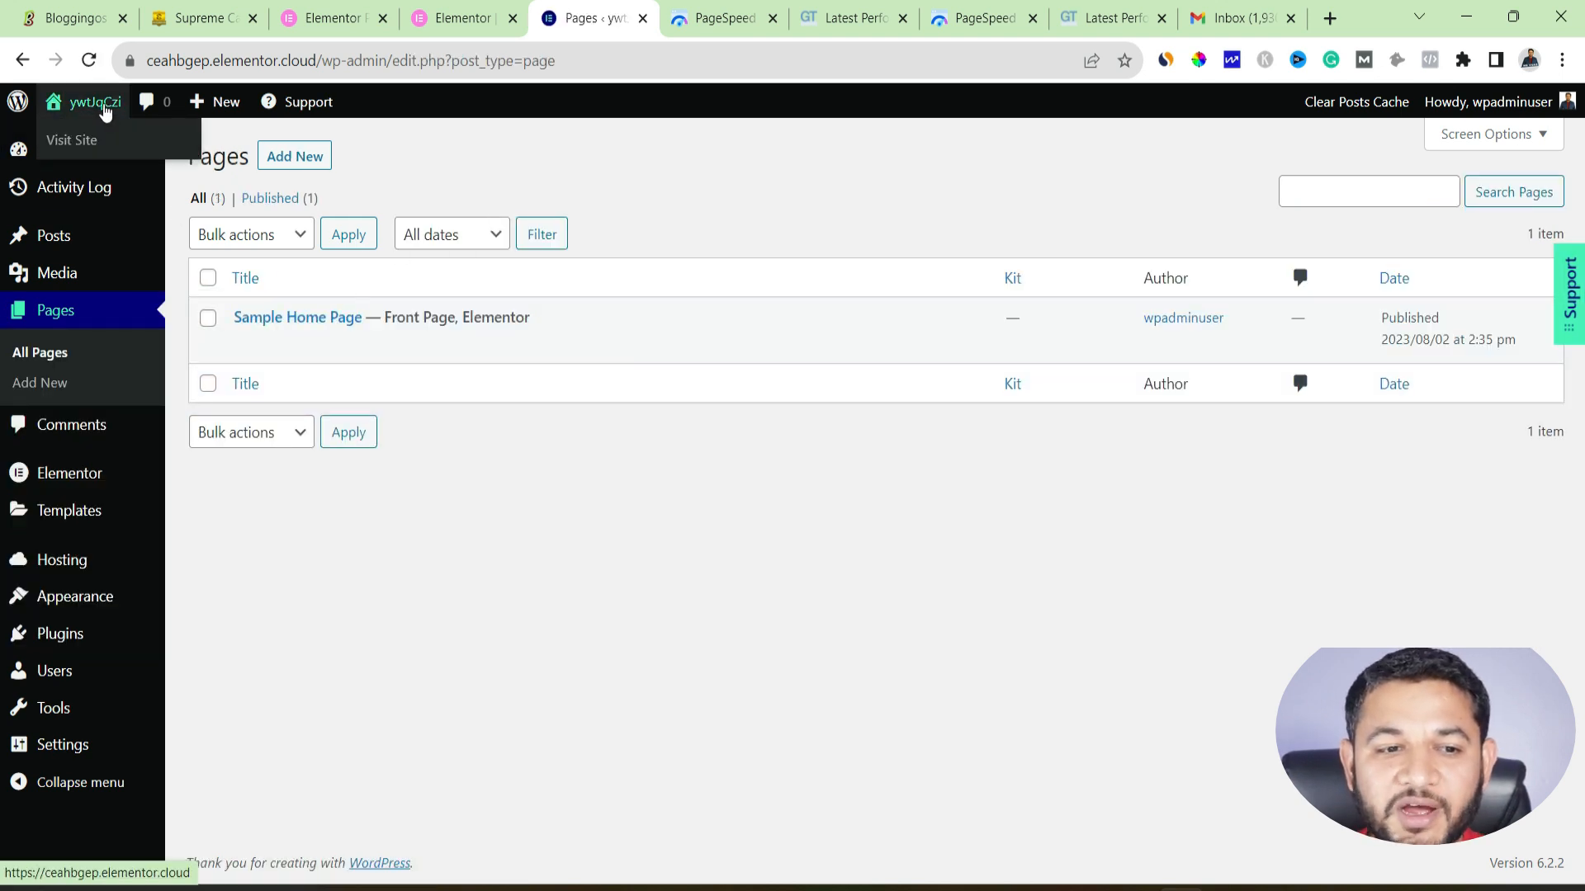
pyautogui.rightClick(88, 146)
pyautogui.click(165, 162)
pyautogui.hotkey('ctrl', 'Tab')
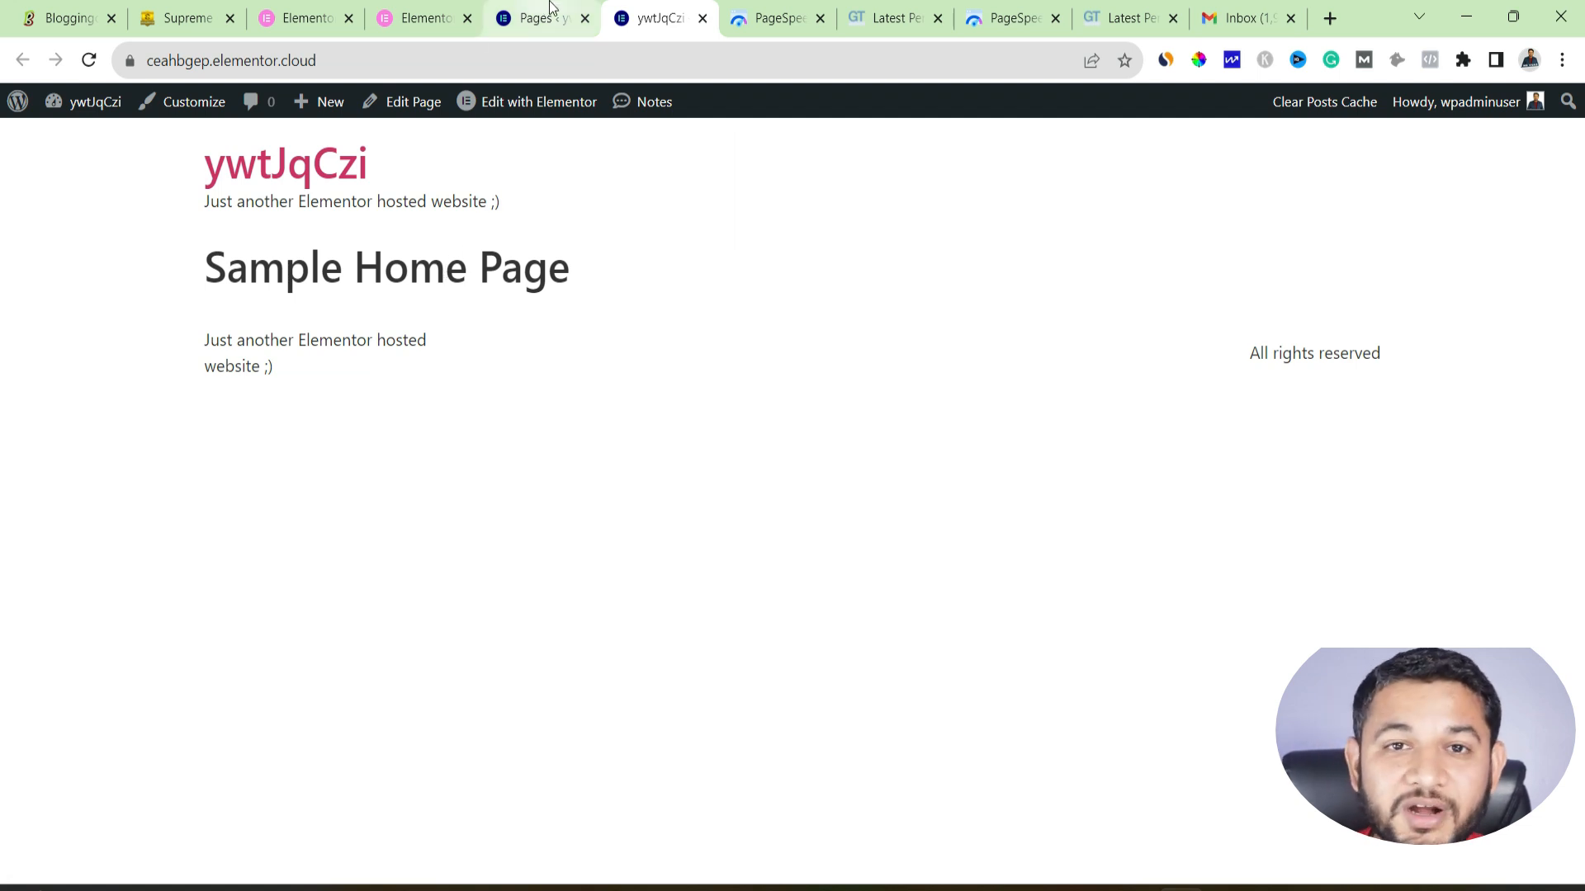
pyautogui.moveTo(552, 6)
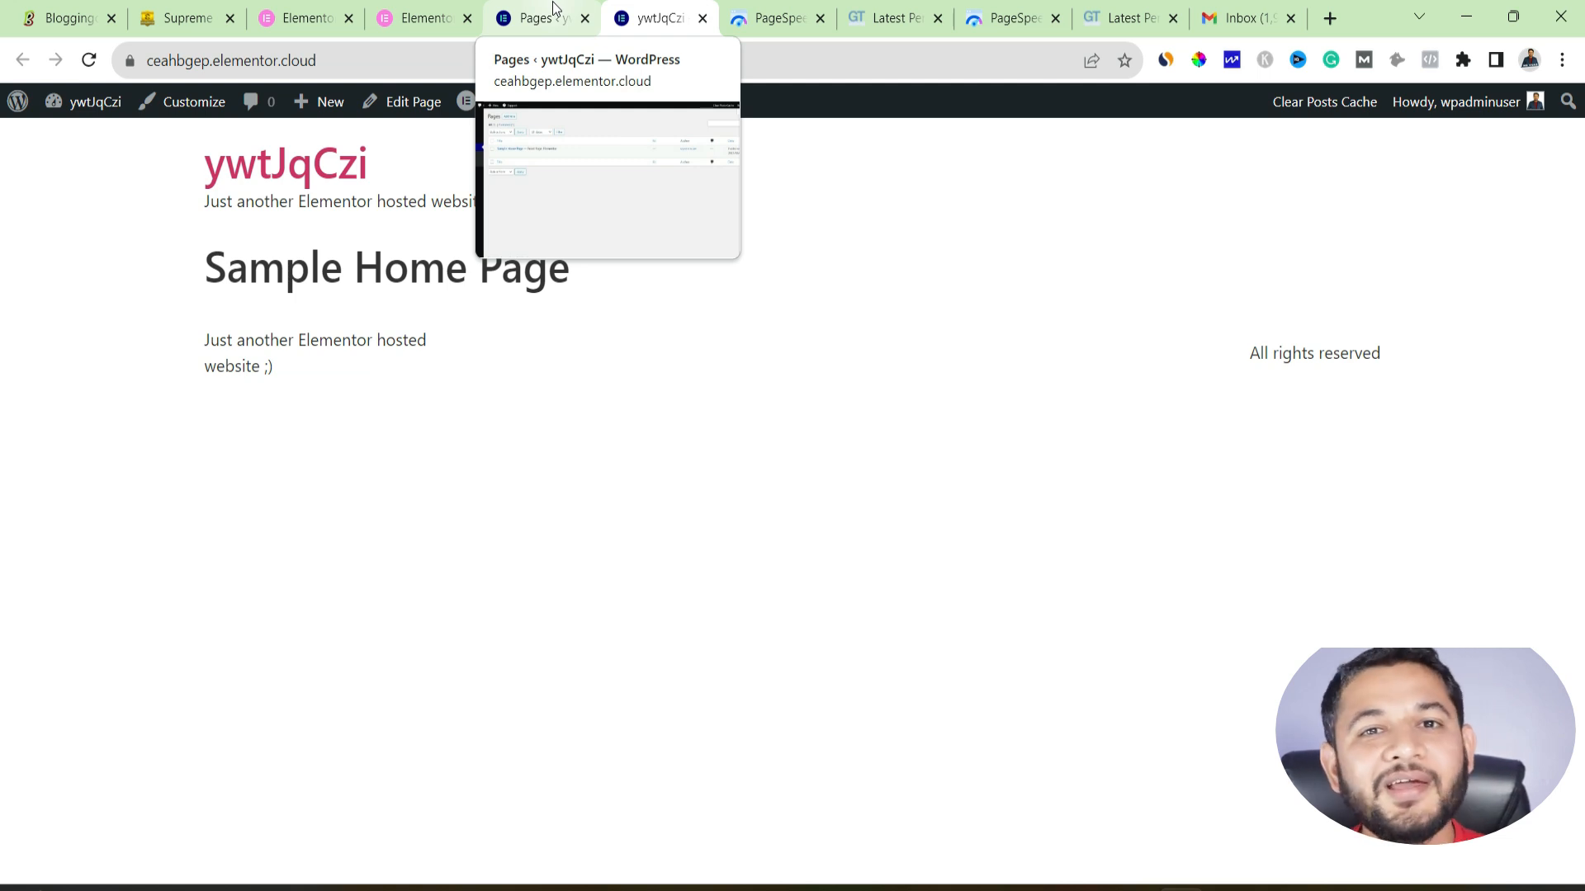
# - Find the GeneratePress theme among the popular WordPress themes, install it and activate it
pyautogui.click(551, 22)
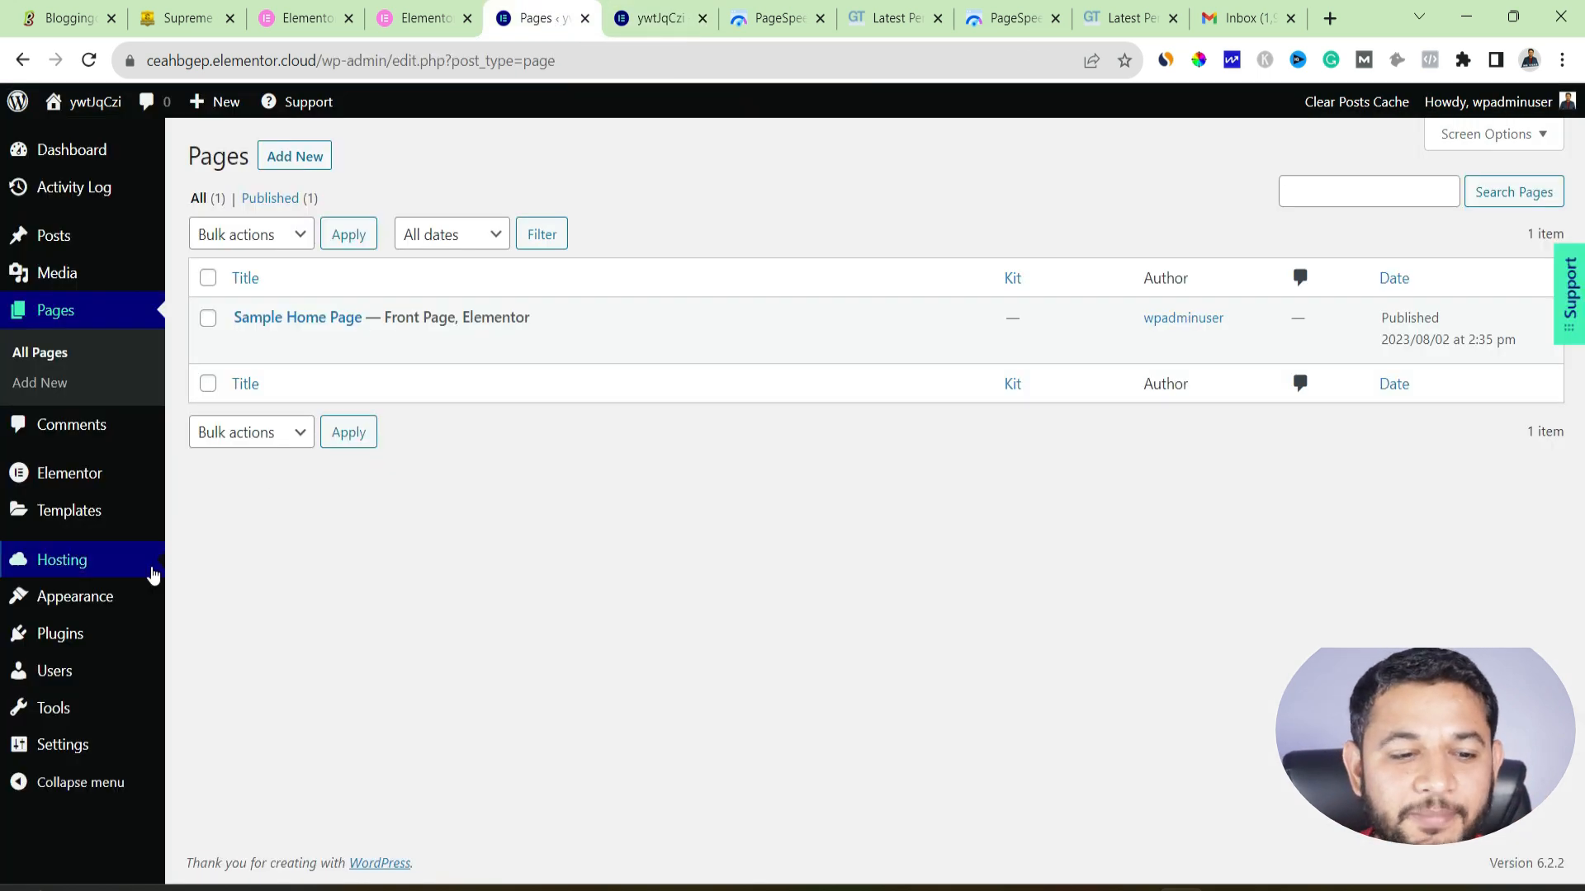
pyautogui.moveTo(96, 598)
pyautogui.click(220, 609)
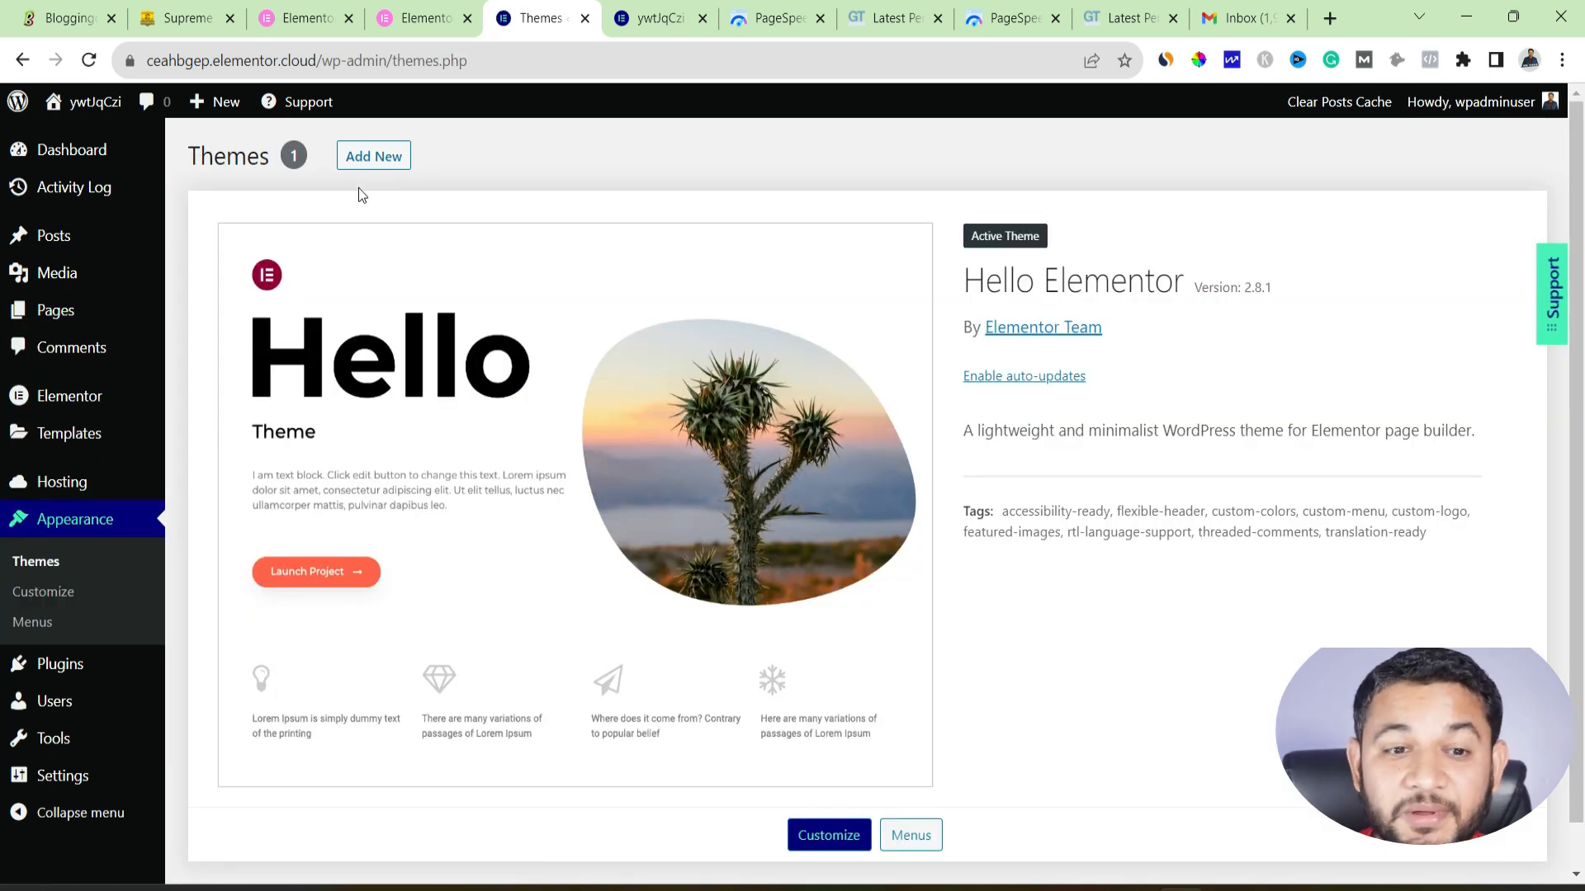
pyautogui.click(380, 160)
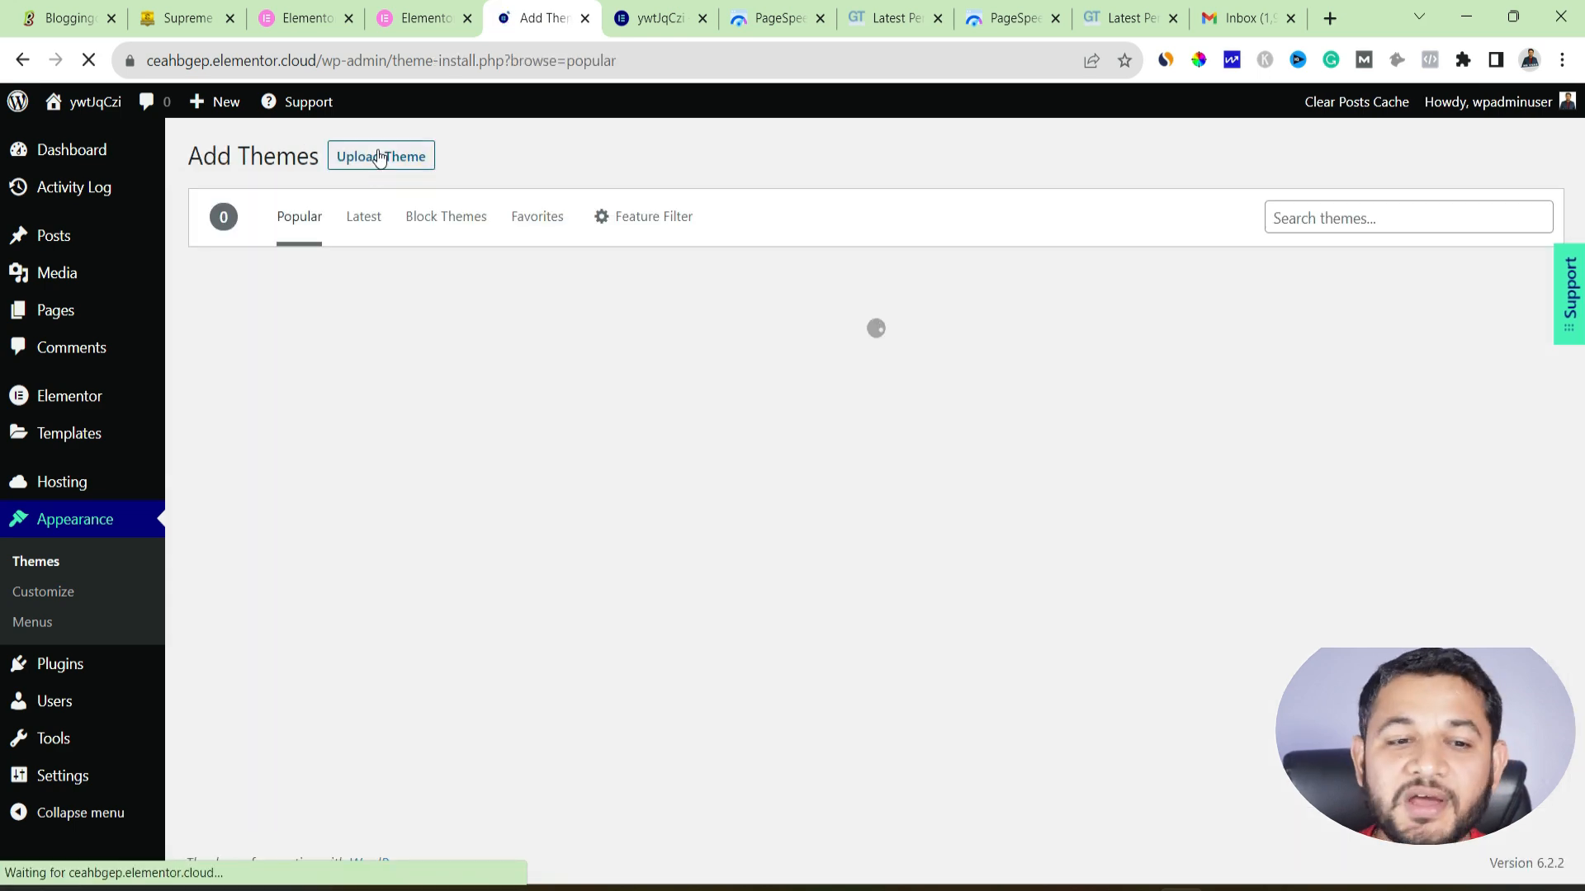
pyautogui.scroll(-4, 859, 528)
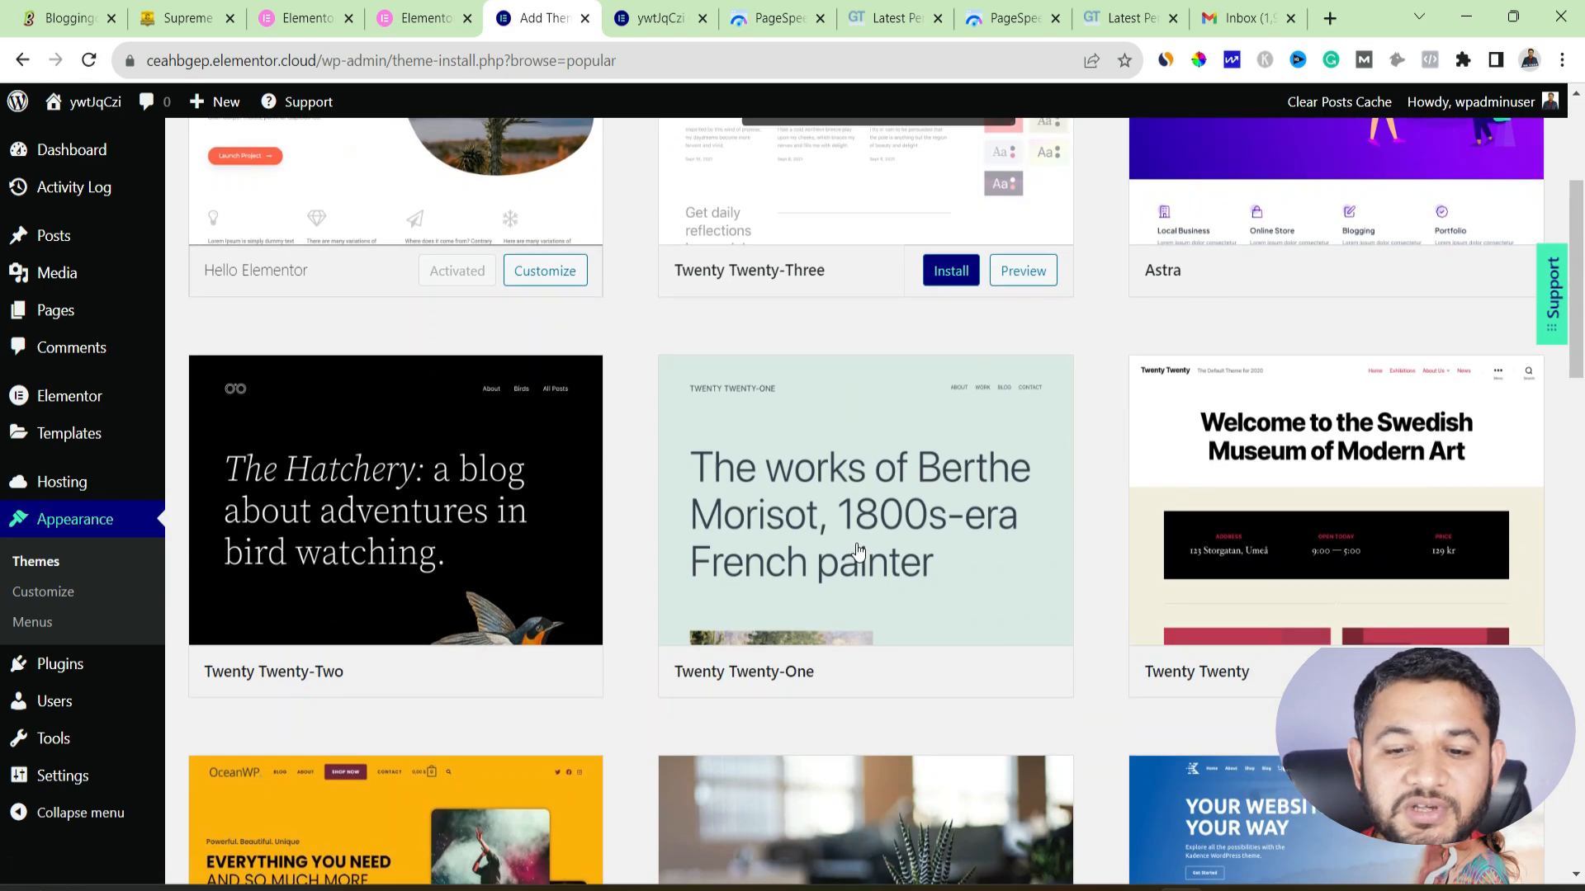
pyautogui.scroll(-4, 855, 544)
pyautogui.scroll(-5, 856, 561)
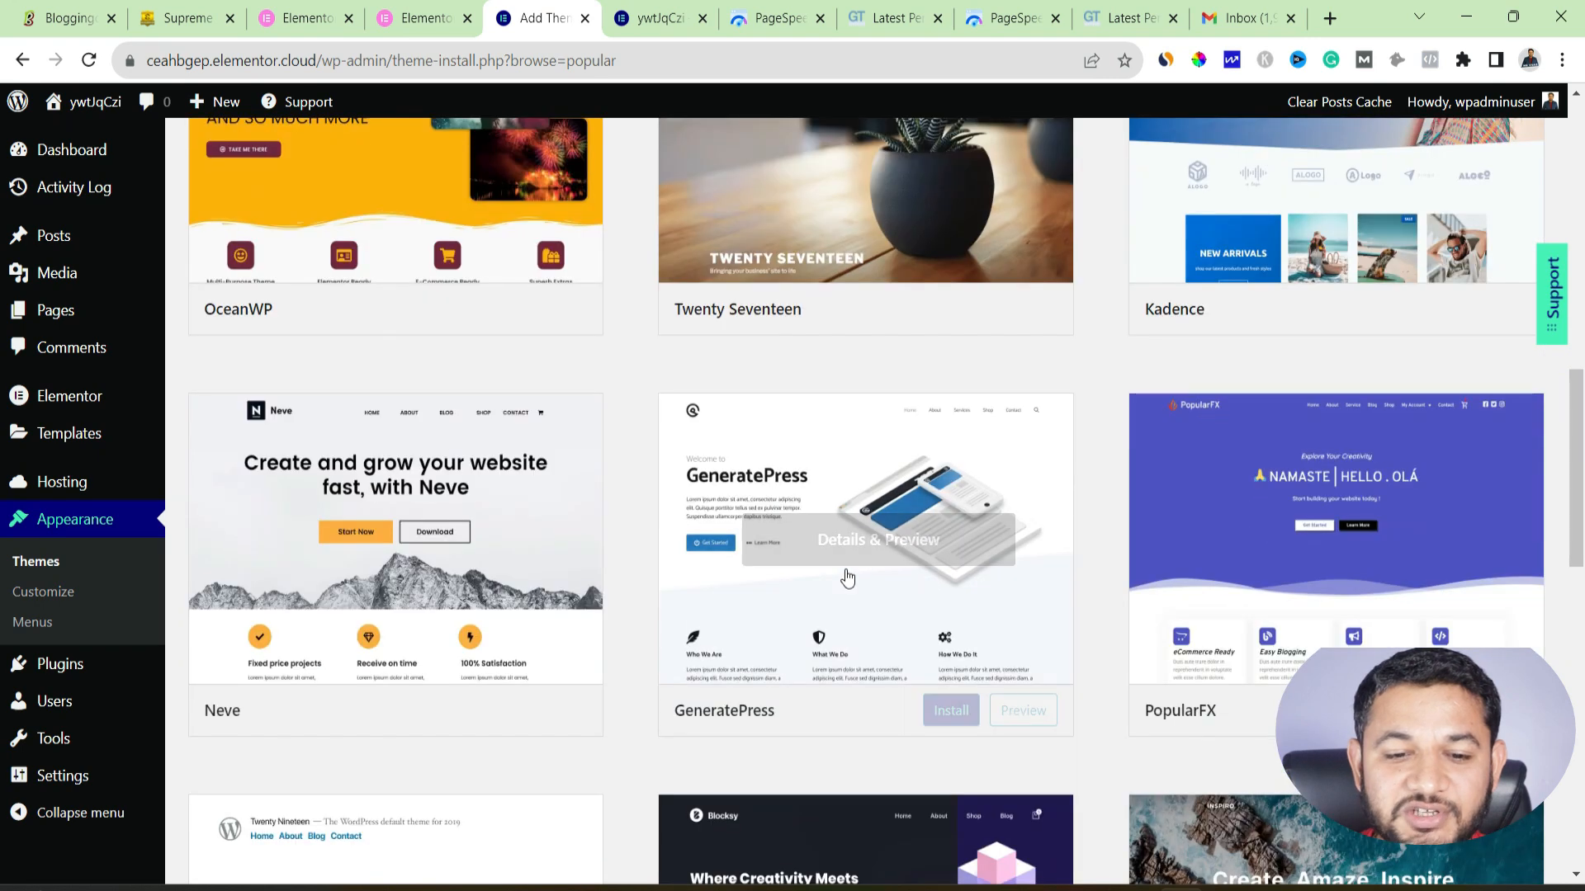
pyautogui.click(949, 713)
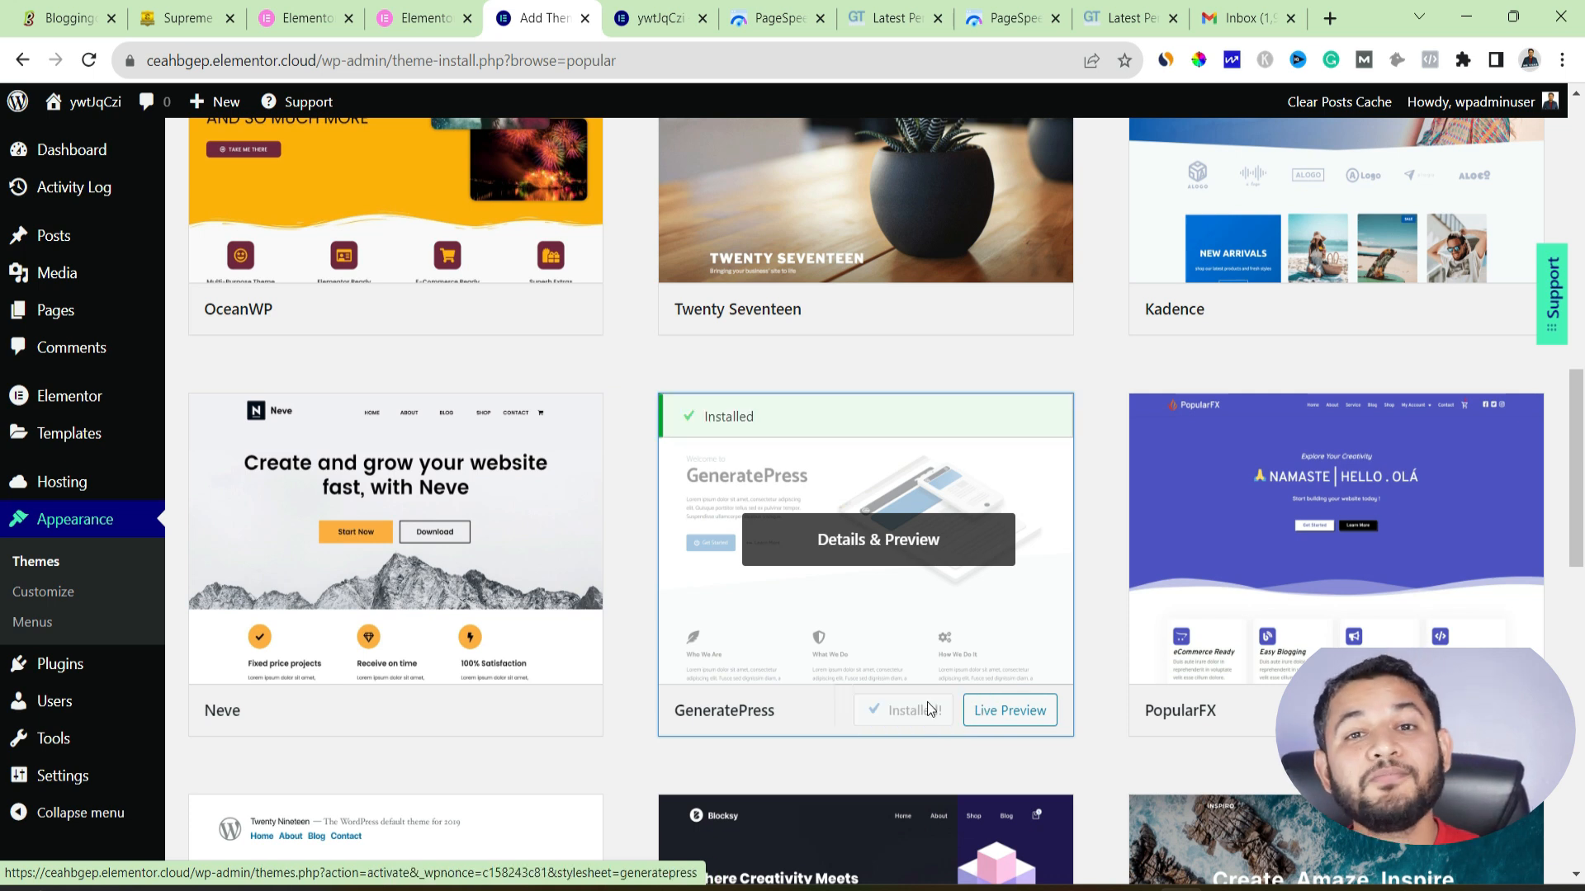
pyautogui.click(918, 711)
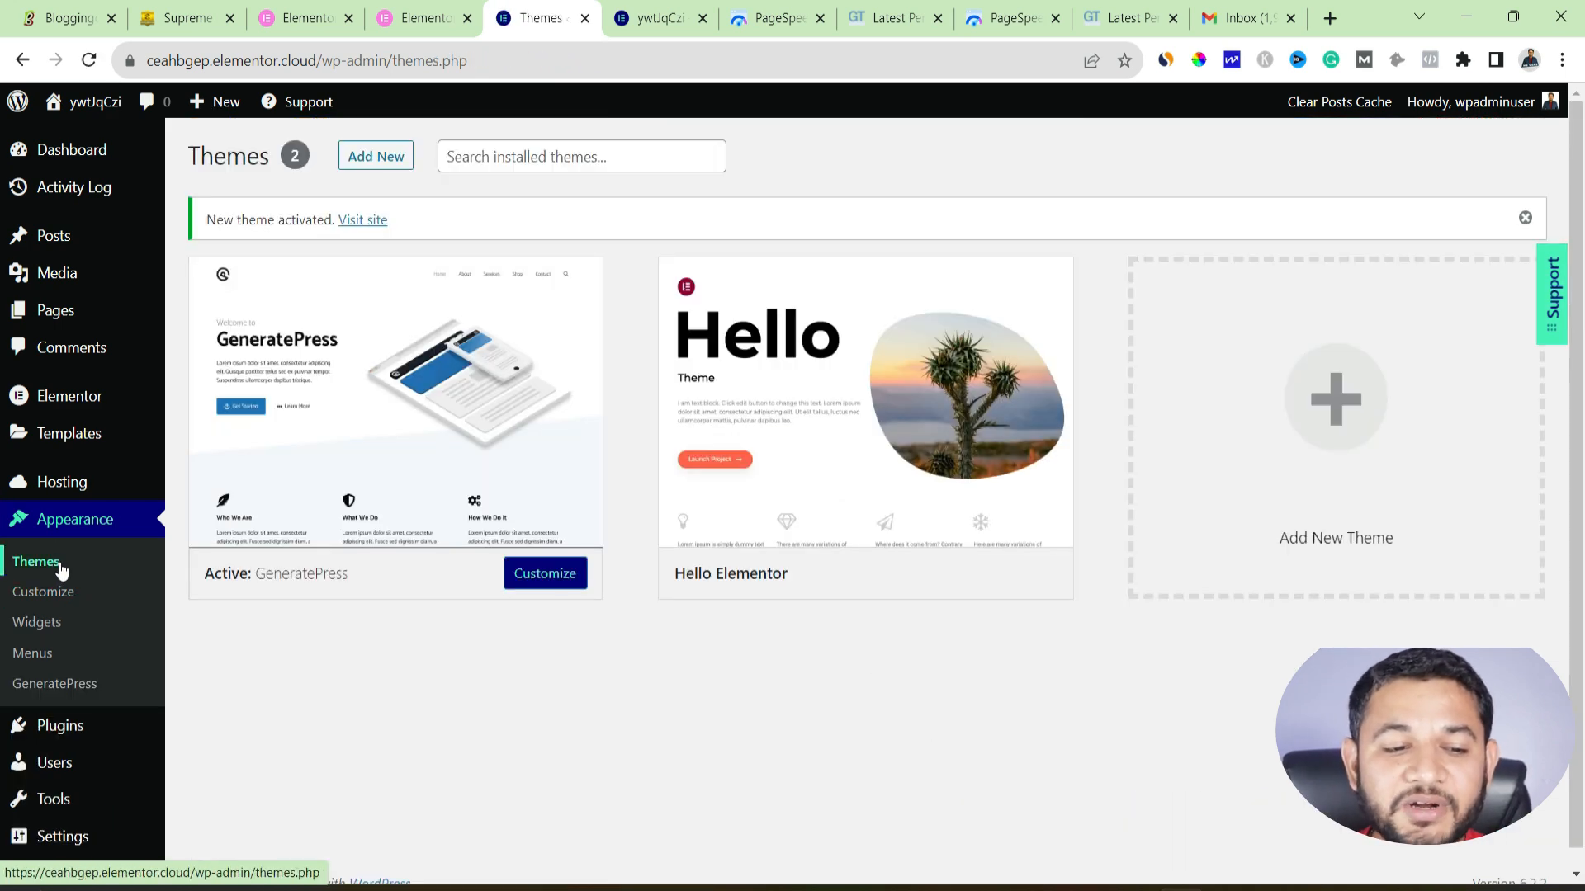
pyautogui.scroll(-1, 60, 571)
pyautogui.moveTo(64, 835)
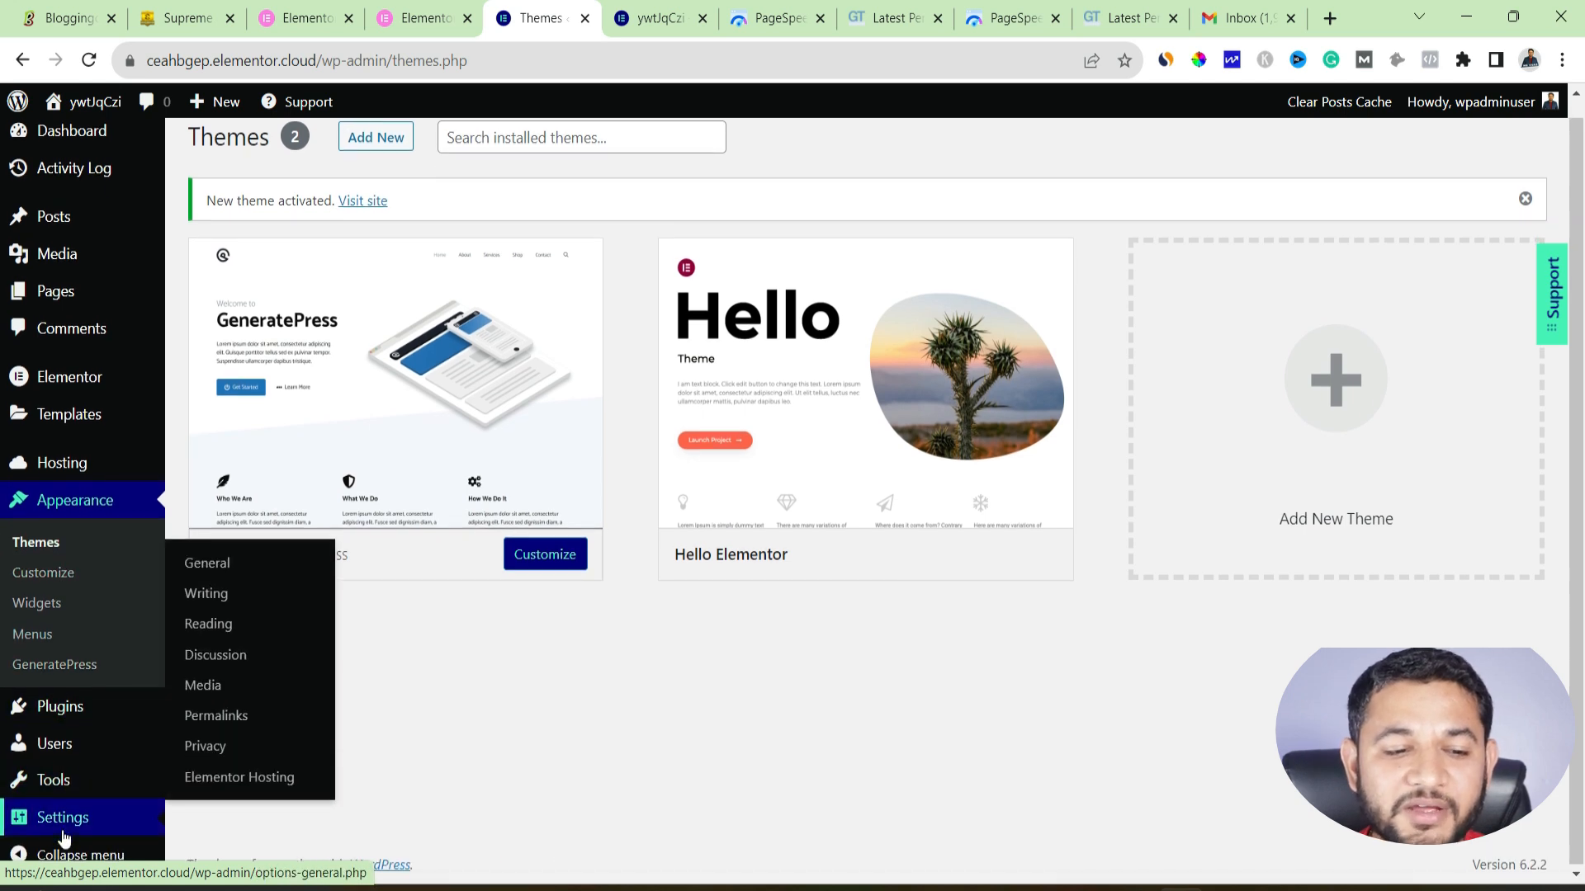
pyautogui.scroll(1, 63, 784)
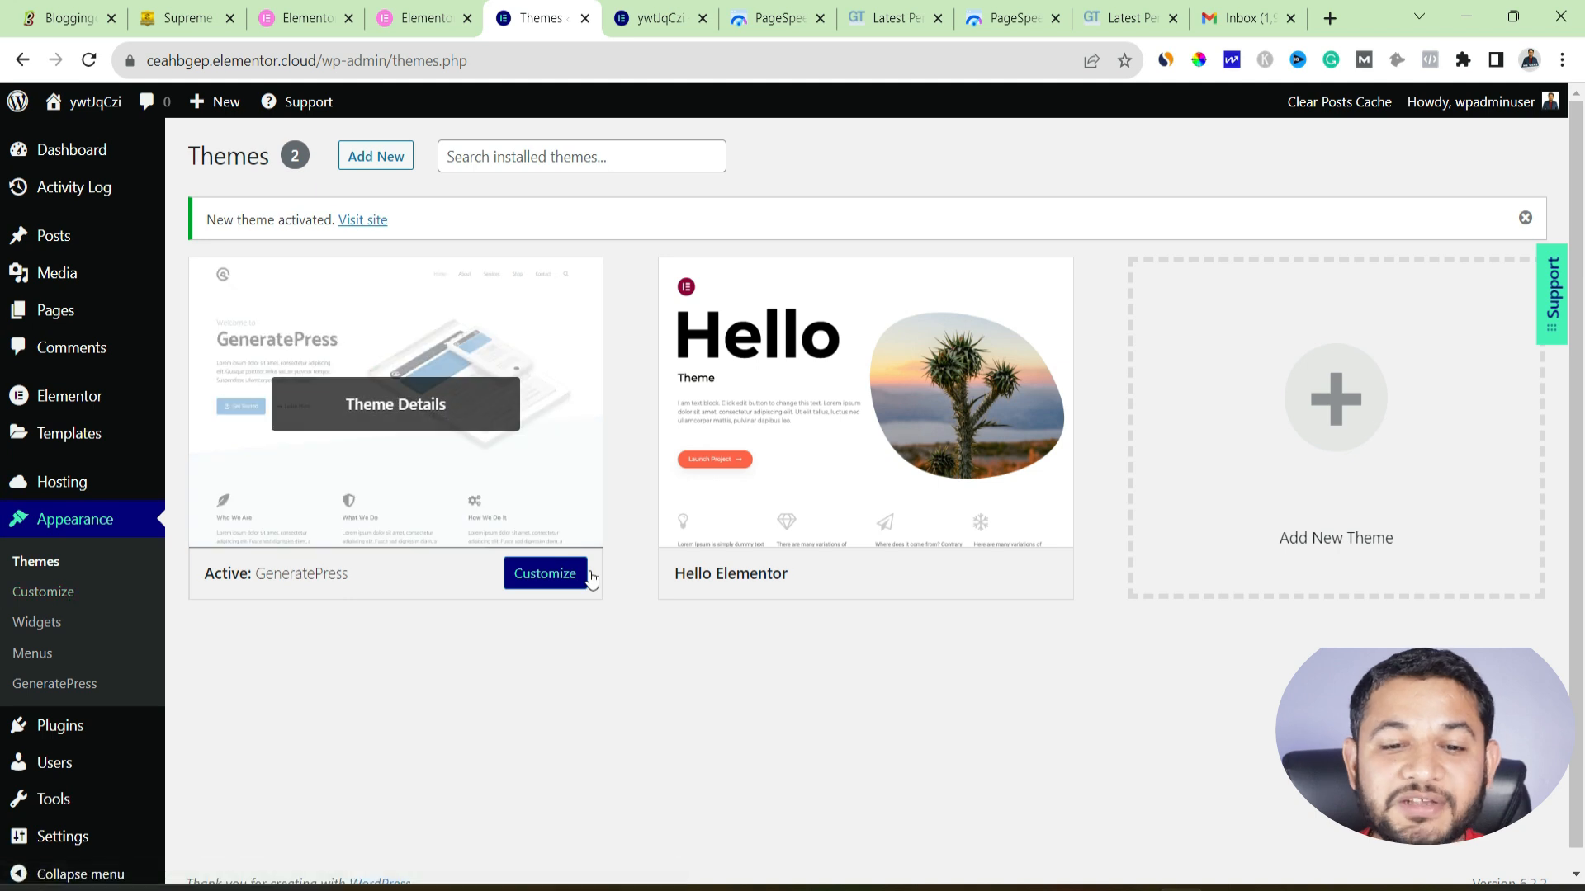
# - Reload the page and look over the posts on the hosted site's Fashion category page
pyautogui.click(85, 66)
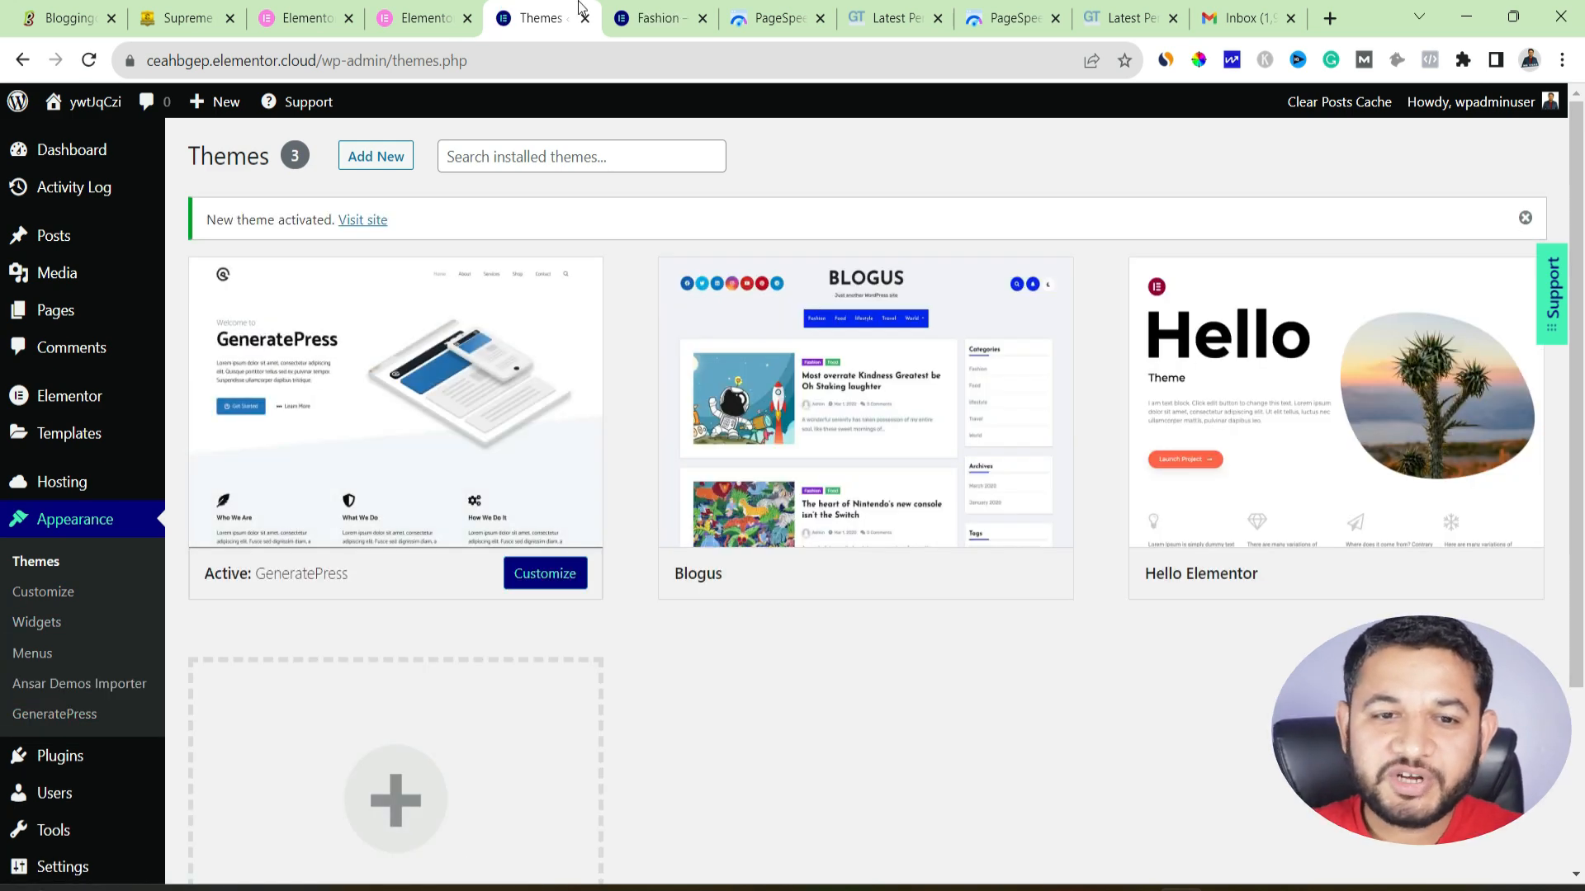
pyautogui.click(634, 8)
pyautogui.scroll(-15, 1020, 475)
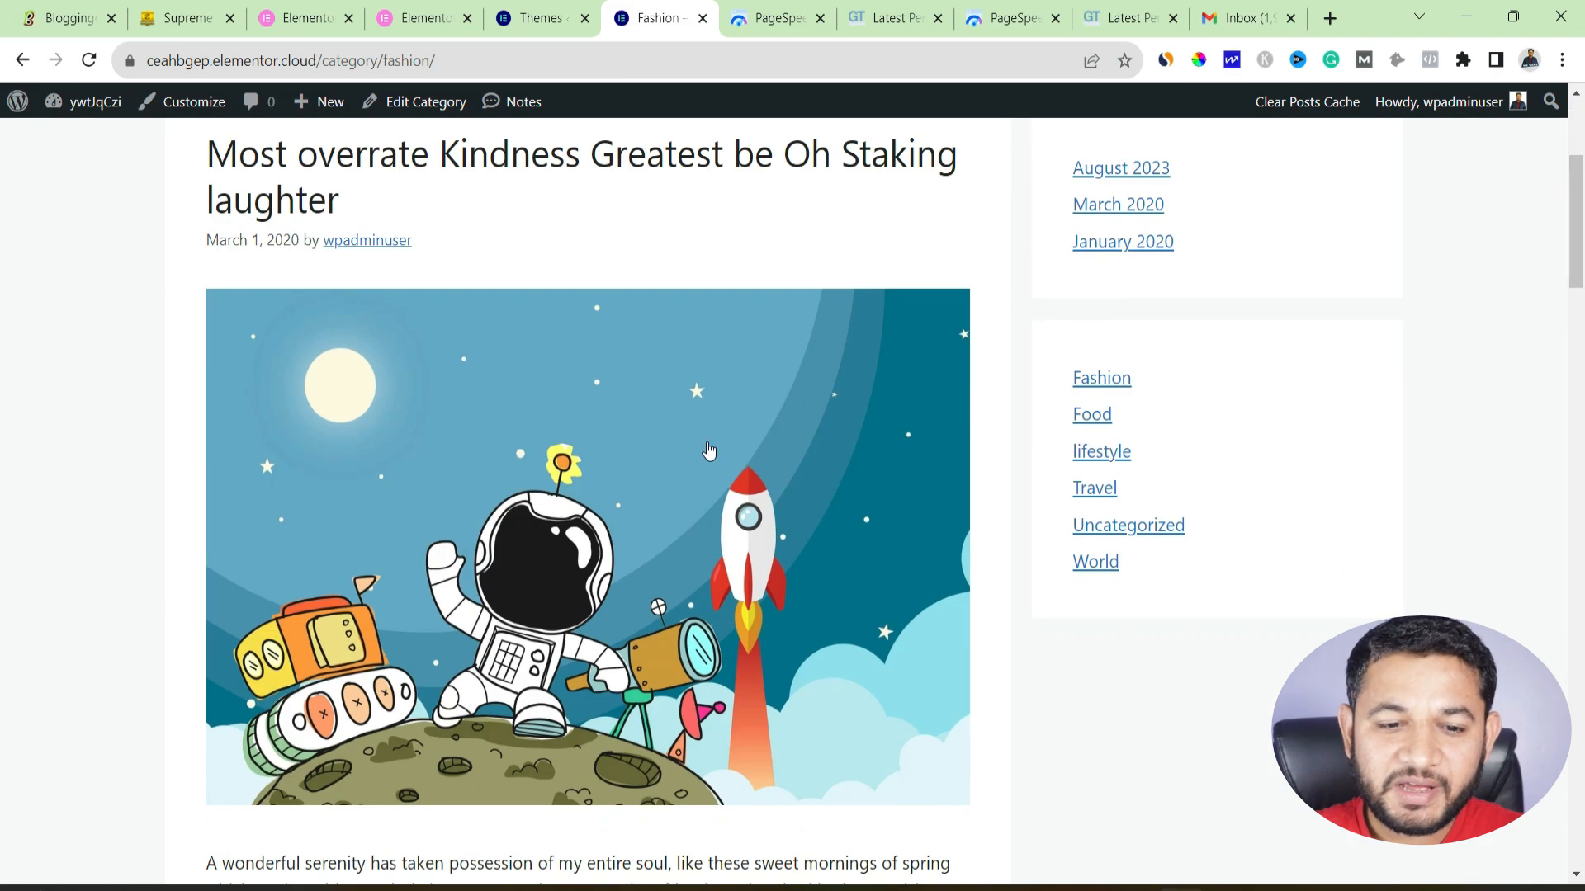
pyautogui.scroll(10, 704, 462)
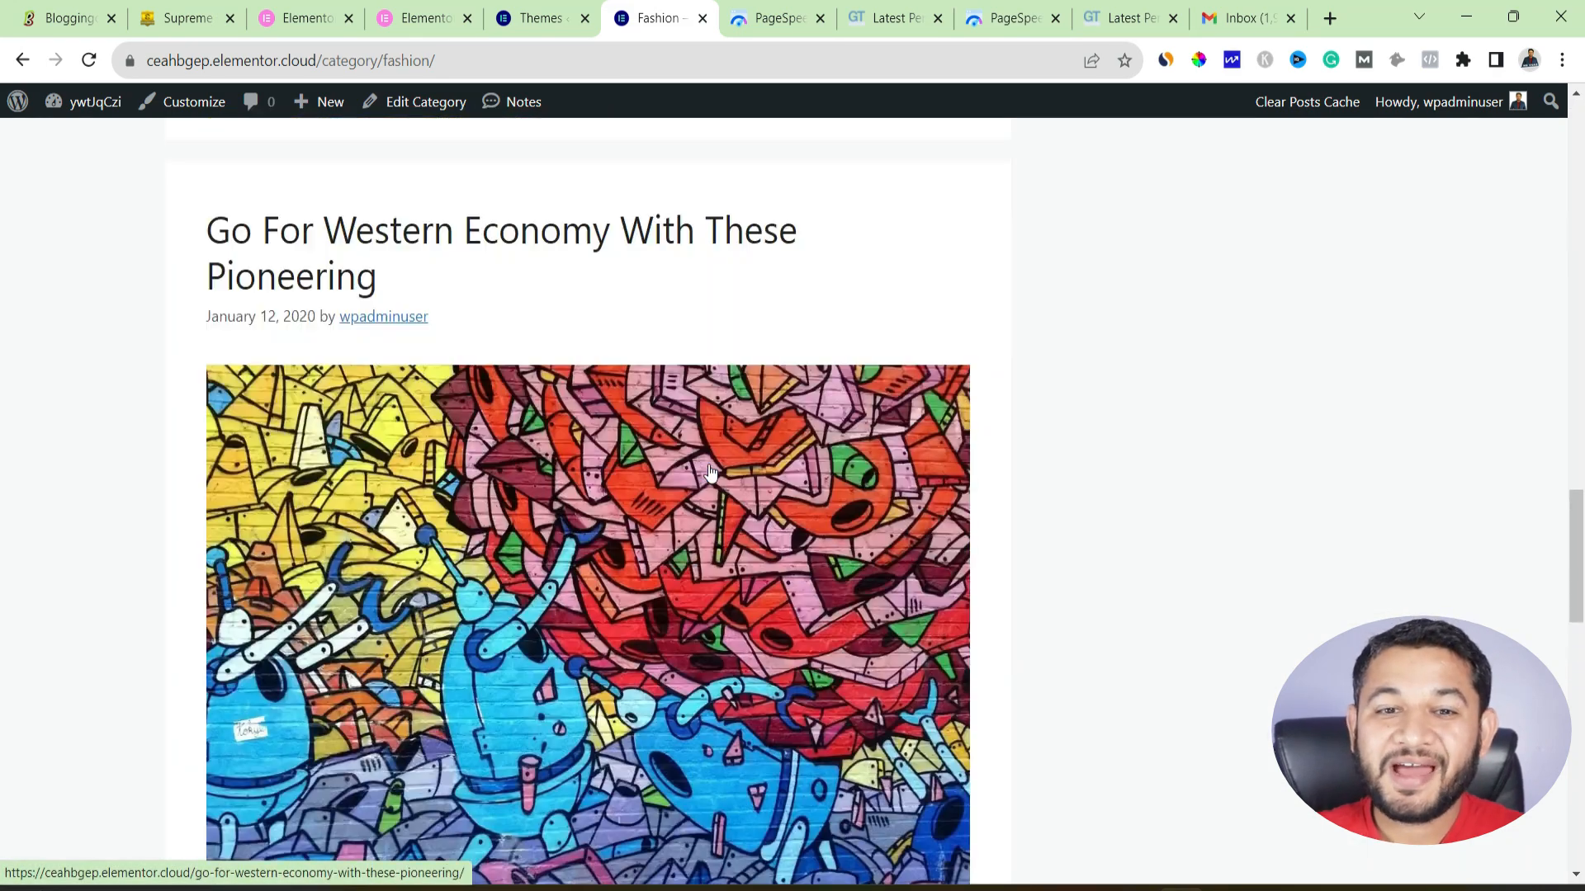
# - Open the list of all posts in the WordPress dashboard, and revisit the bloggingos.com homepage before returning to it
pyautogui.click(544, 16)
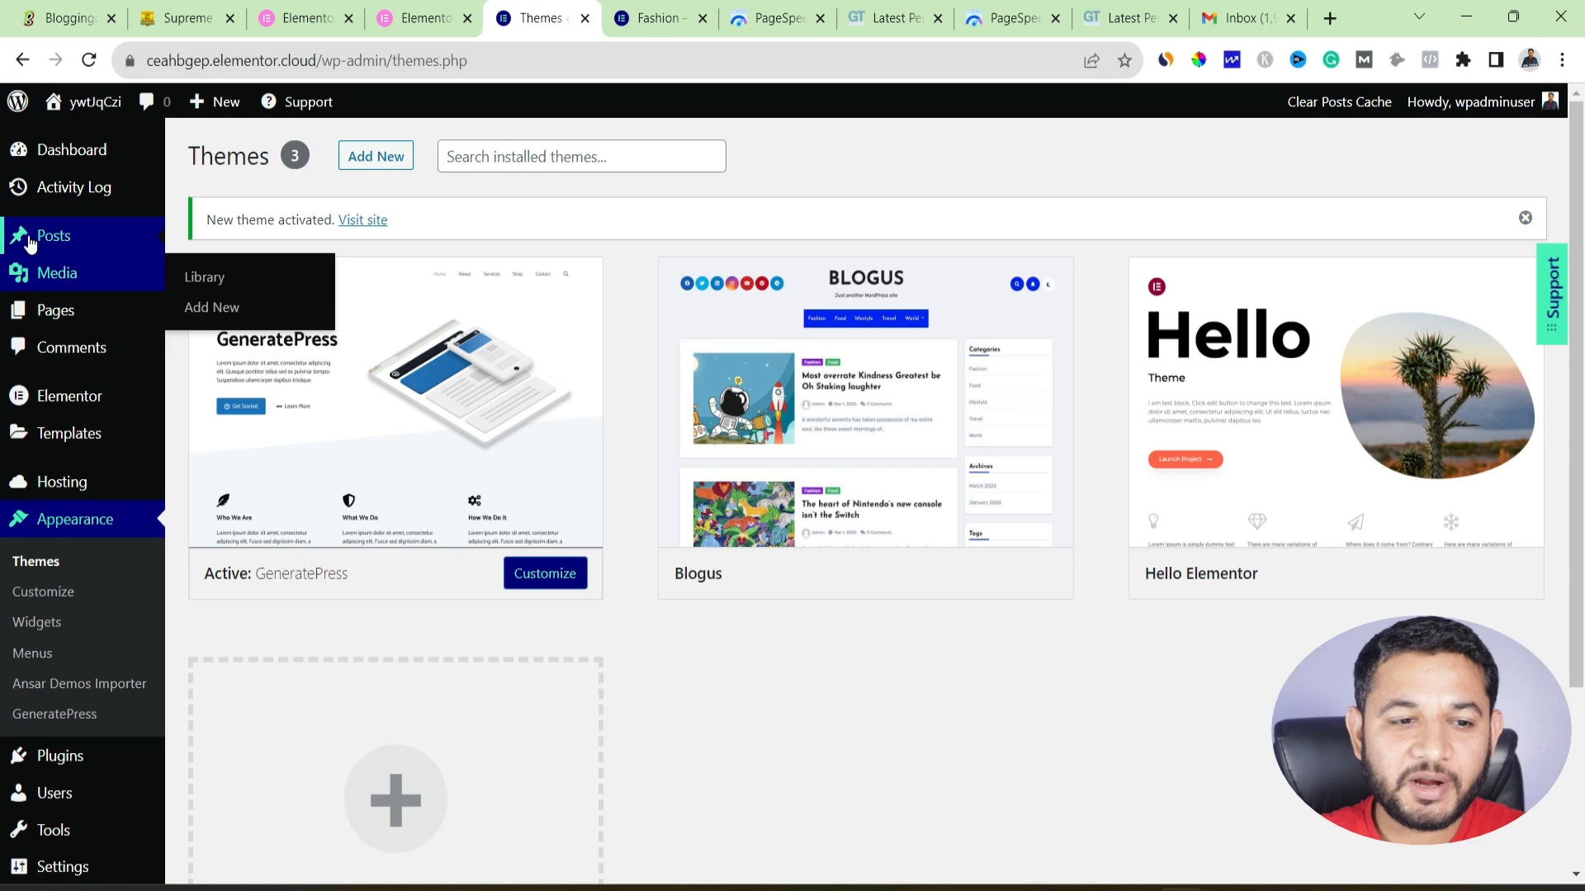
pyautogui.click(381, 220)
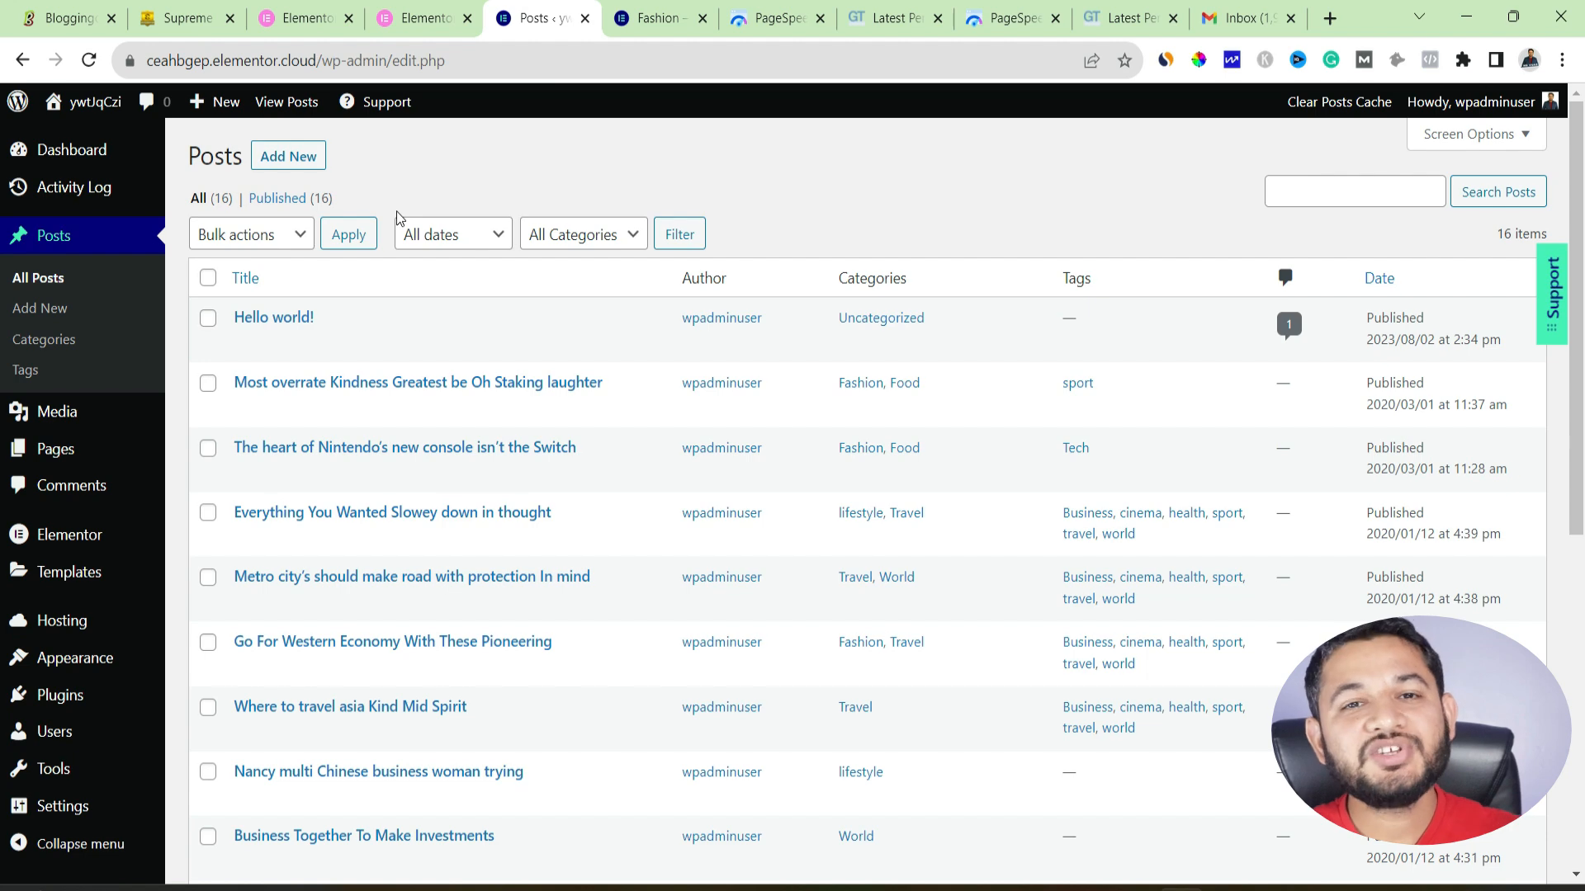
pyautogui.hotkey('ctrl', '1')
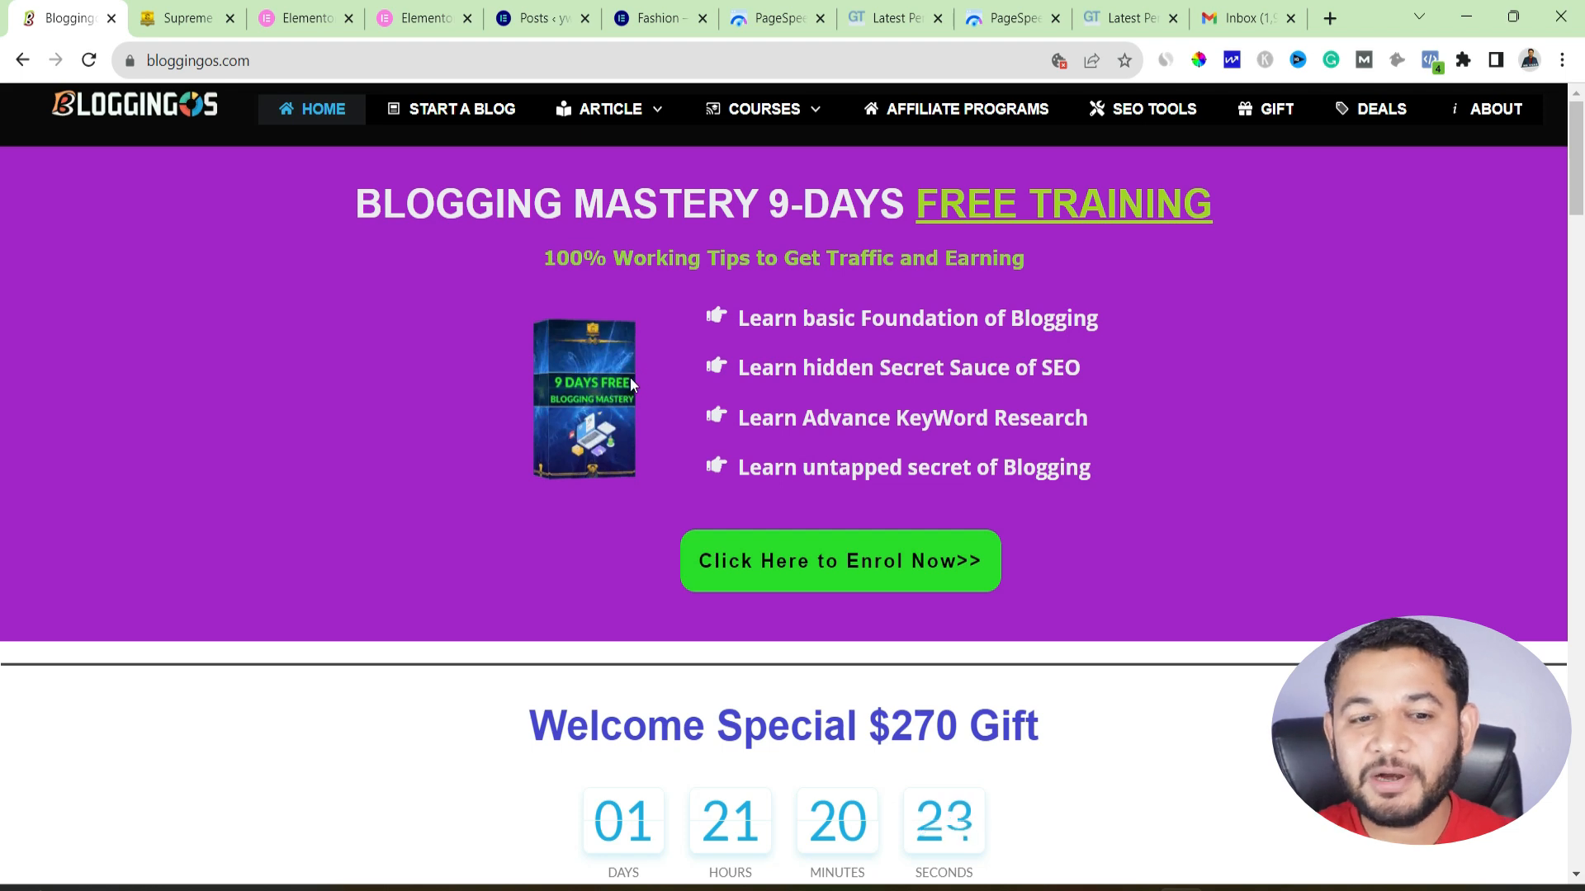
pyautogui.click(560, 18)
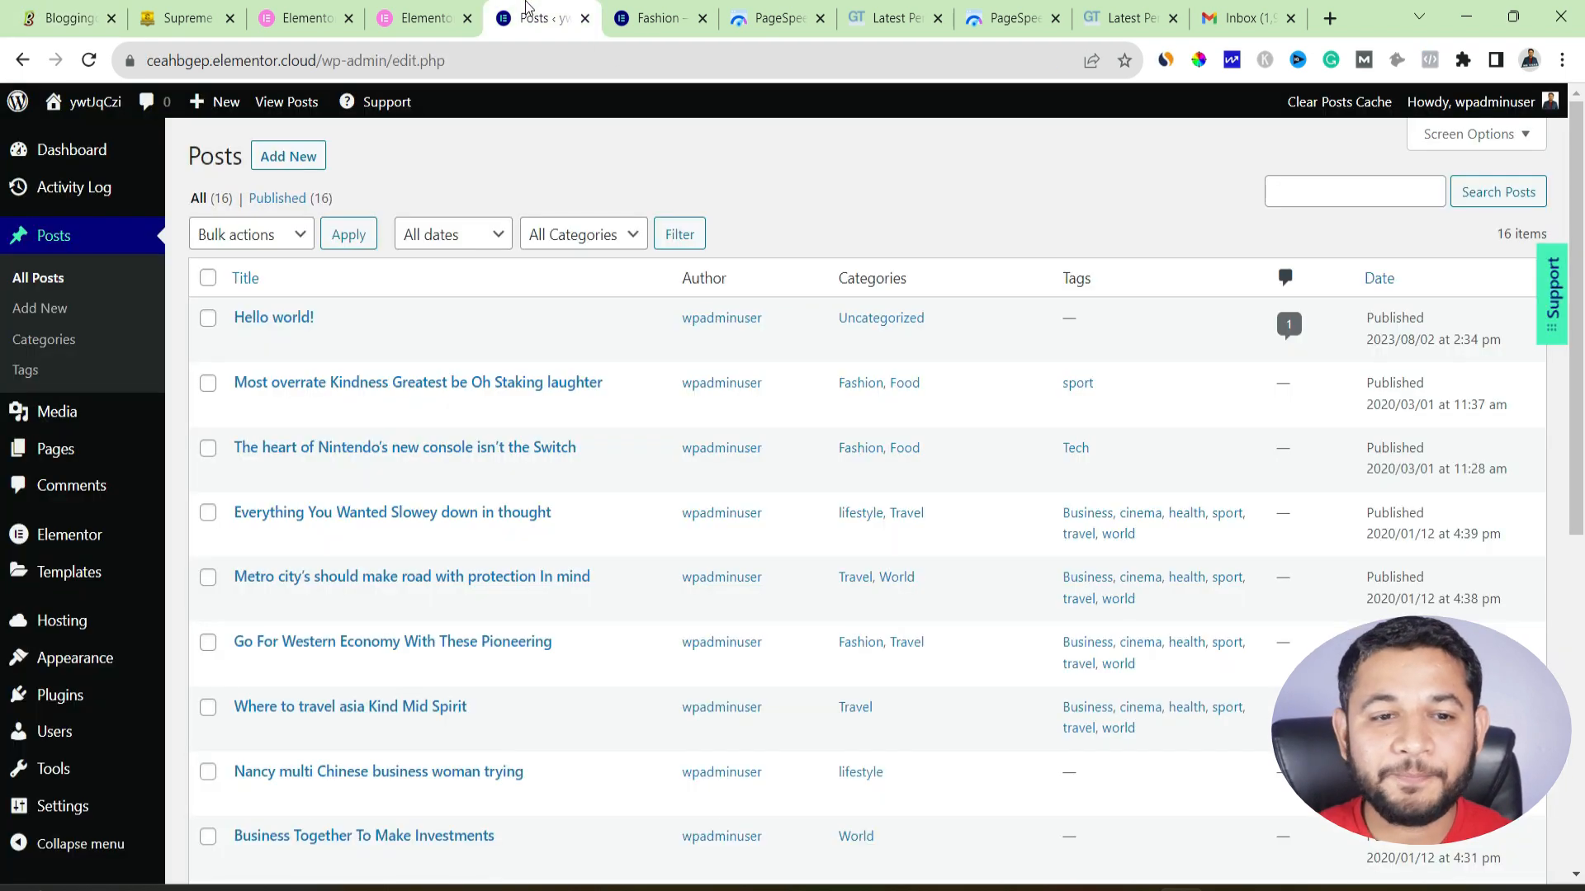
# - Add a new page from the list of all pages, entering the hosted website's name as its title, and save it
pyautogui.moveTo(148, 454)
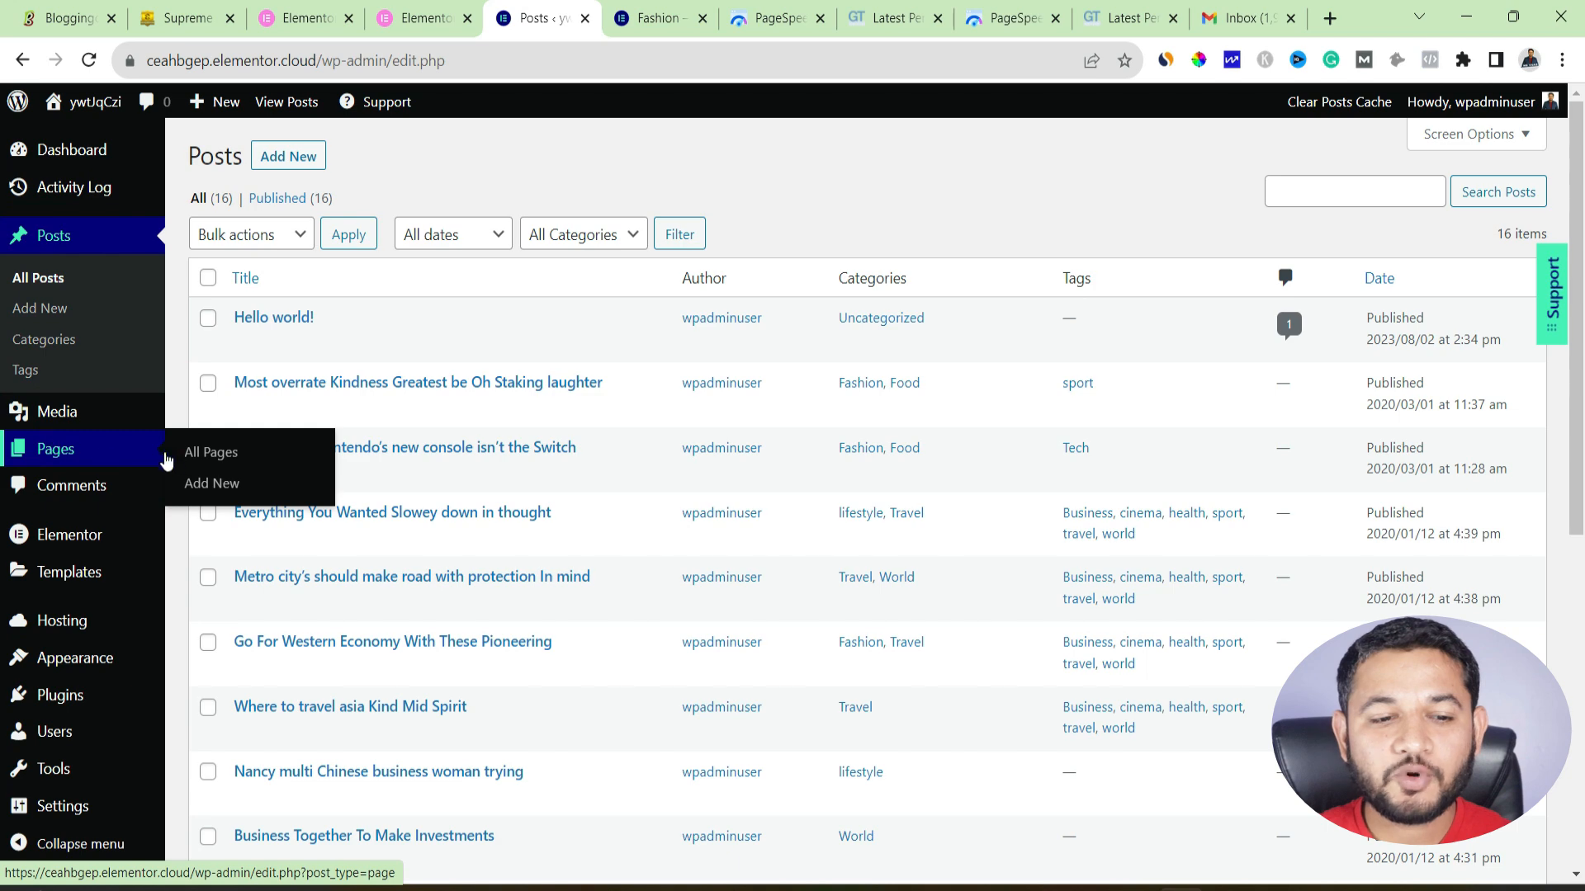
pyautogui.click(202, 454)
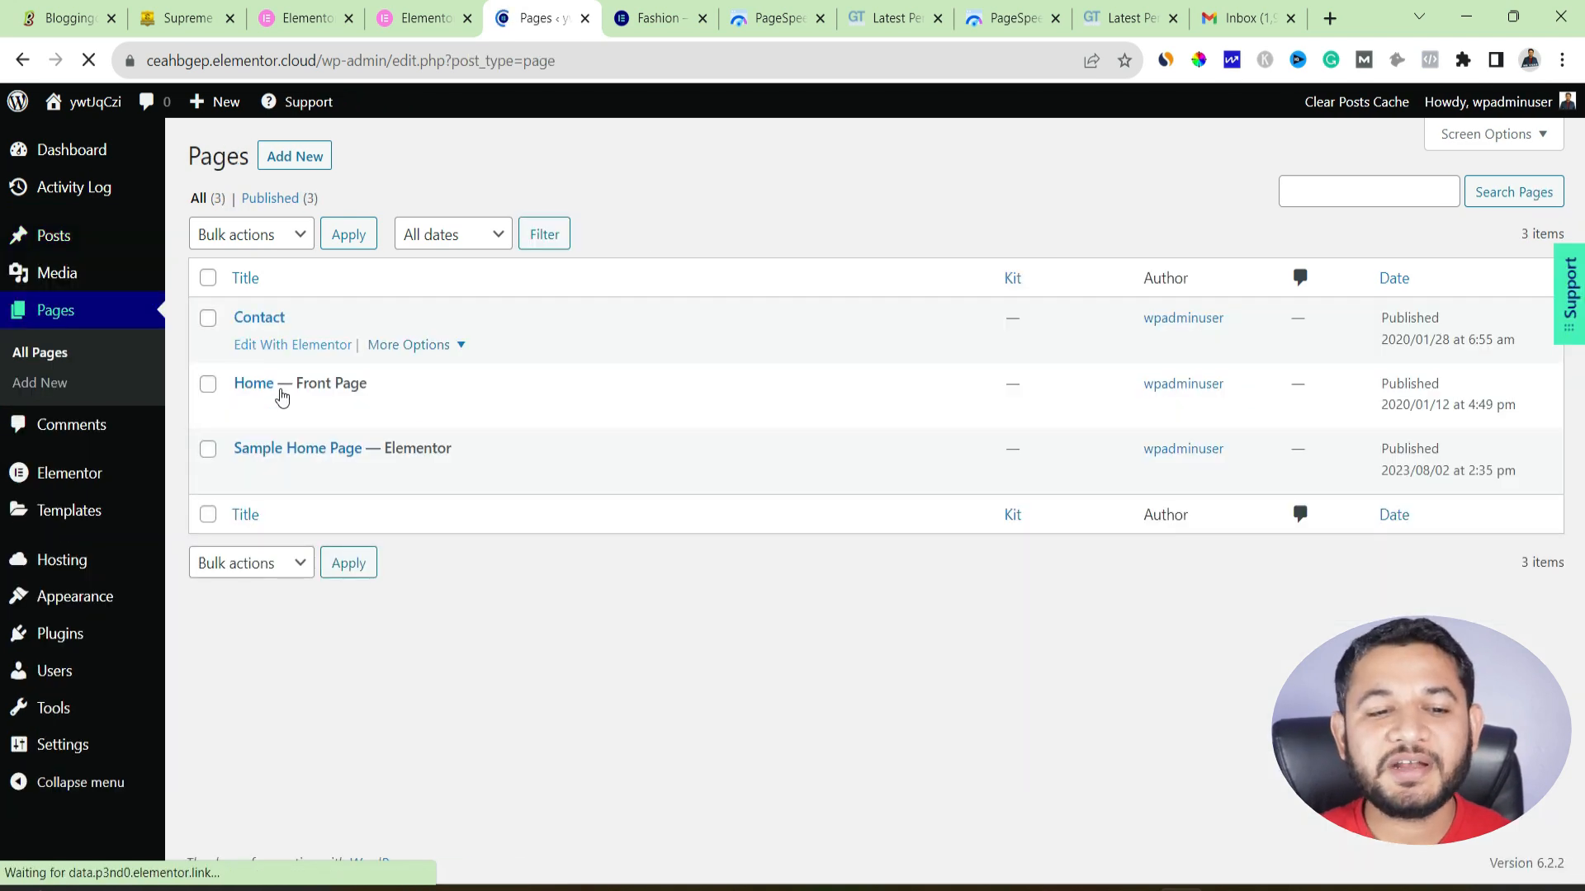
pyautogui.click(275, 157)
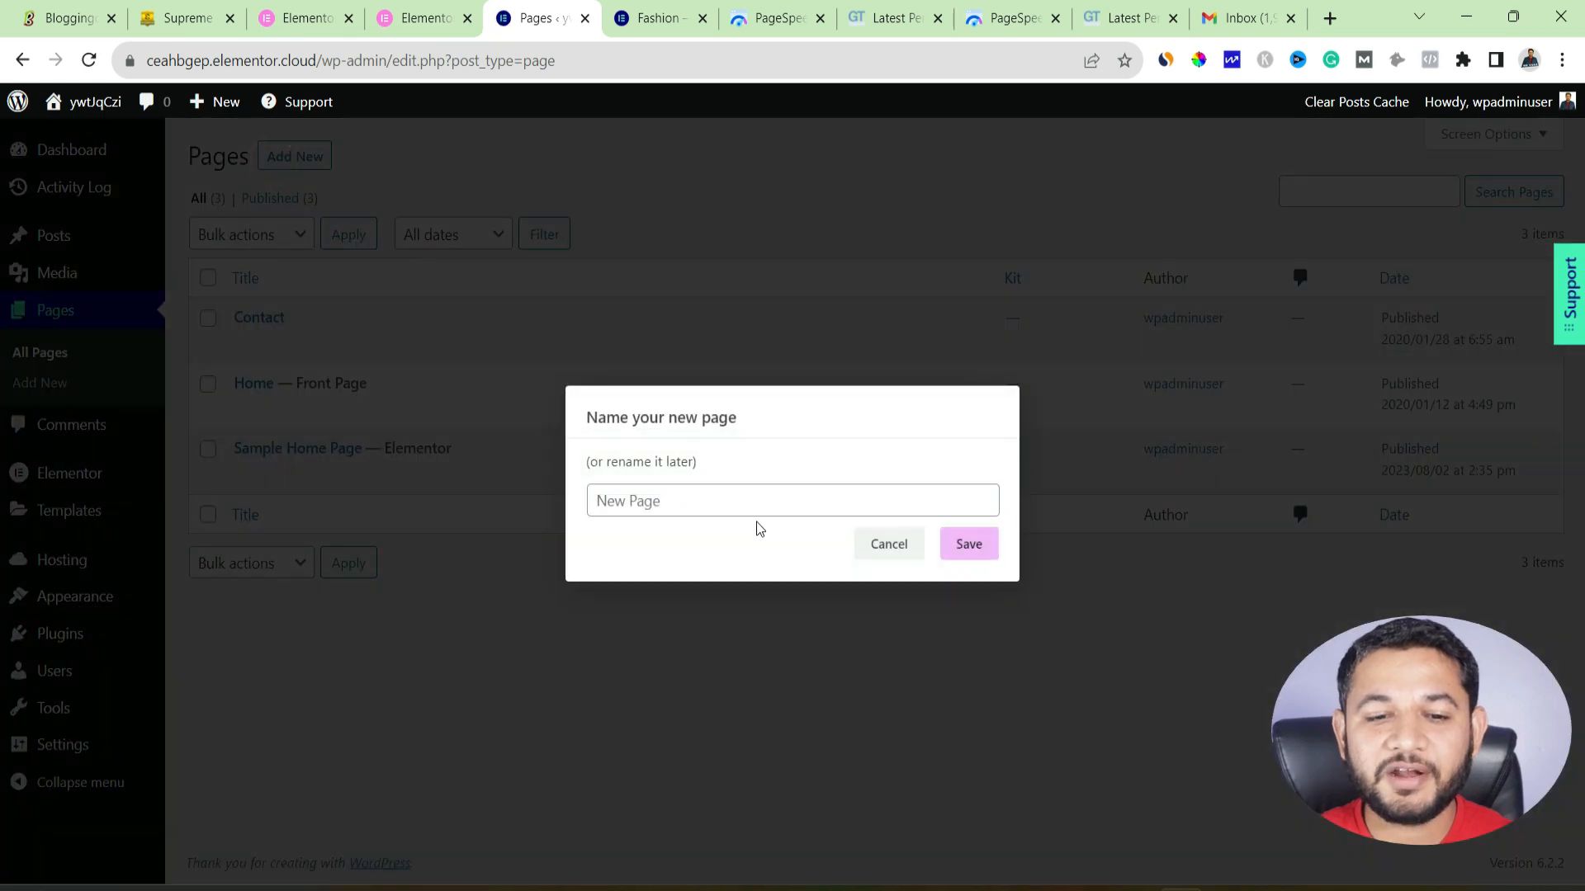
pyautogui.click(752, 503)
pyautogui.write('MR VYAS')
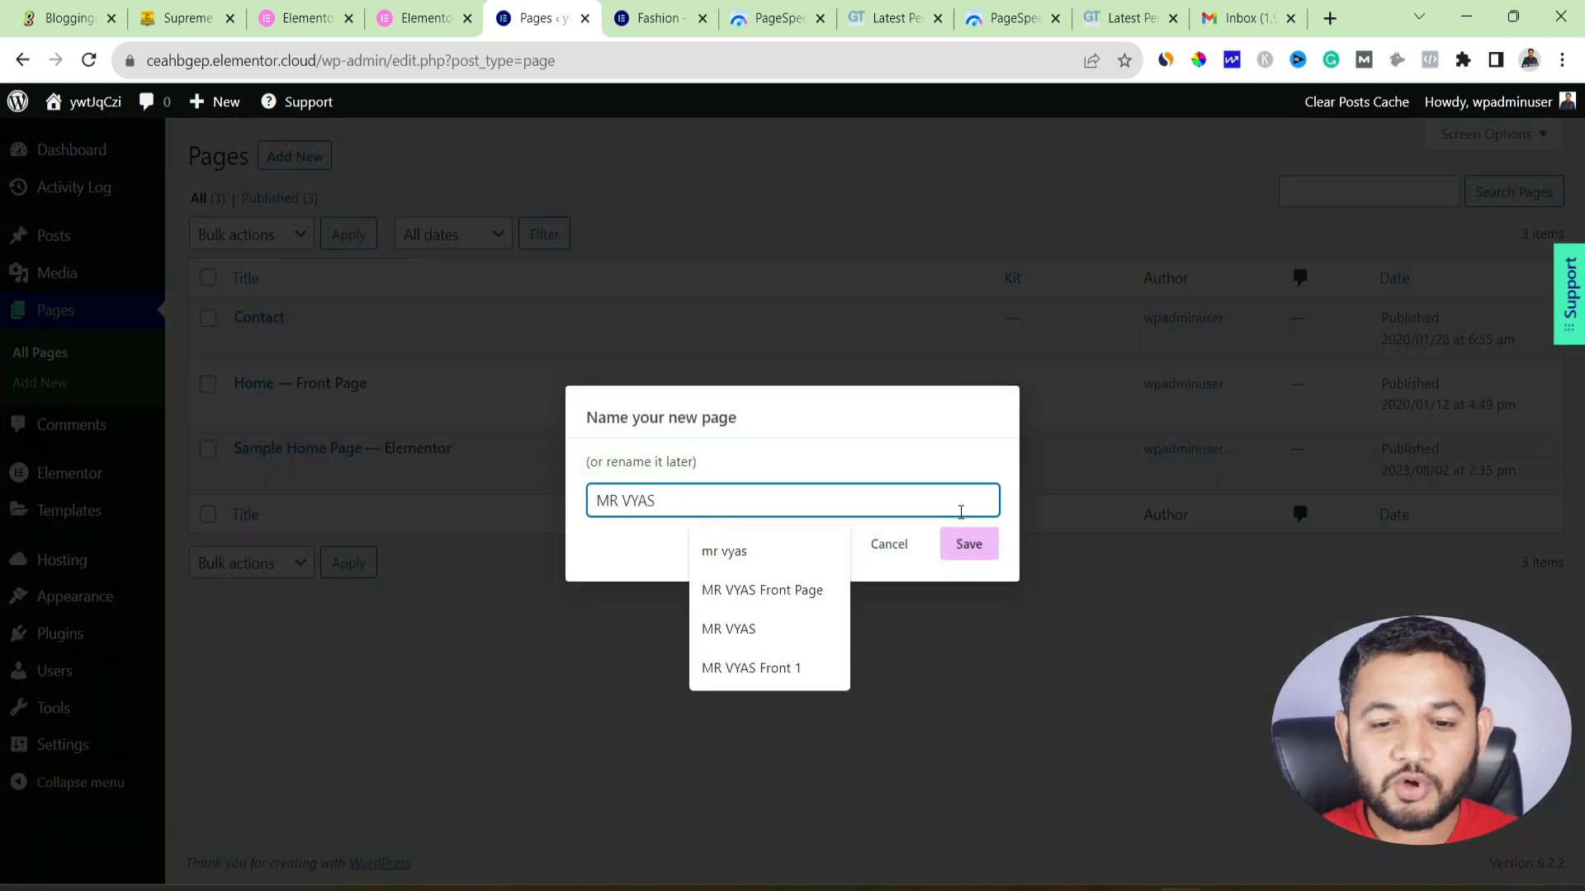
pyautogui.click(968, 543)
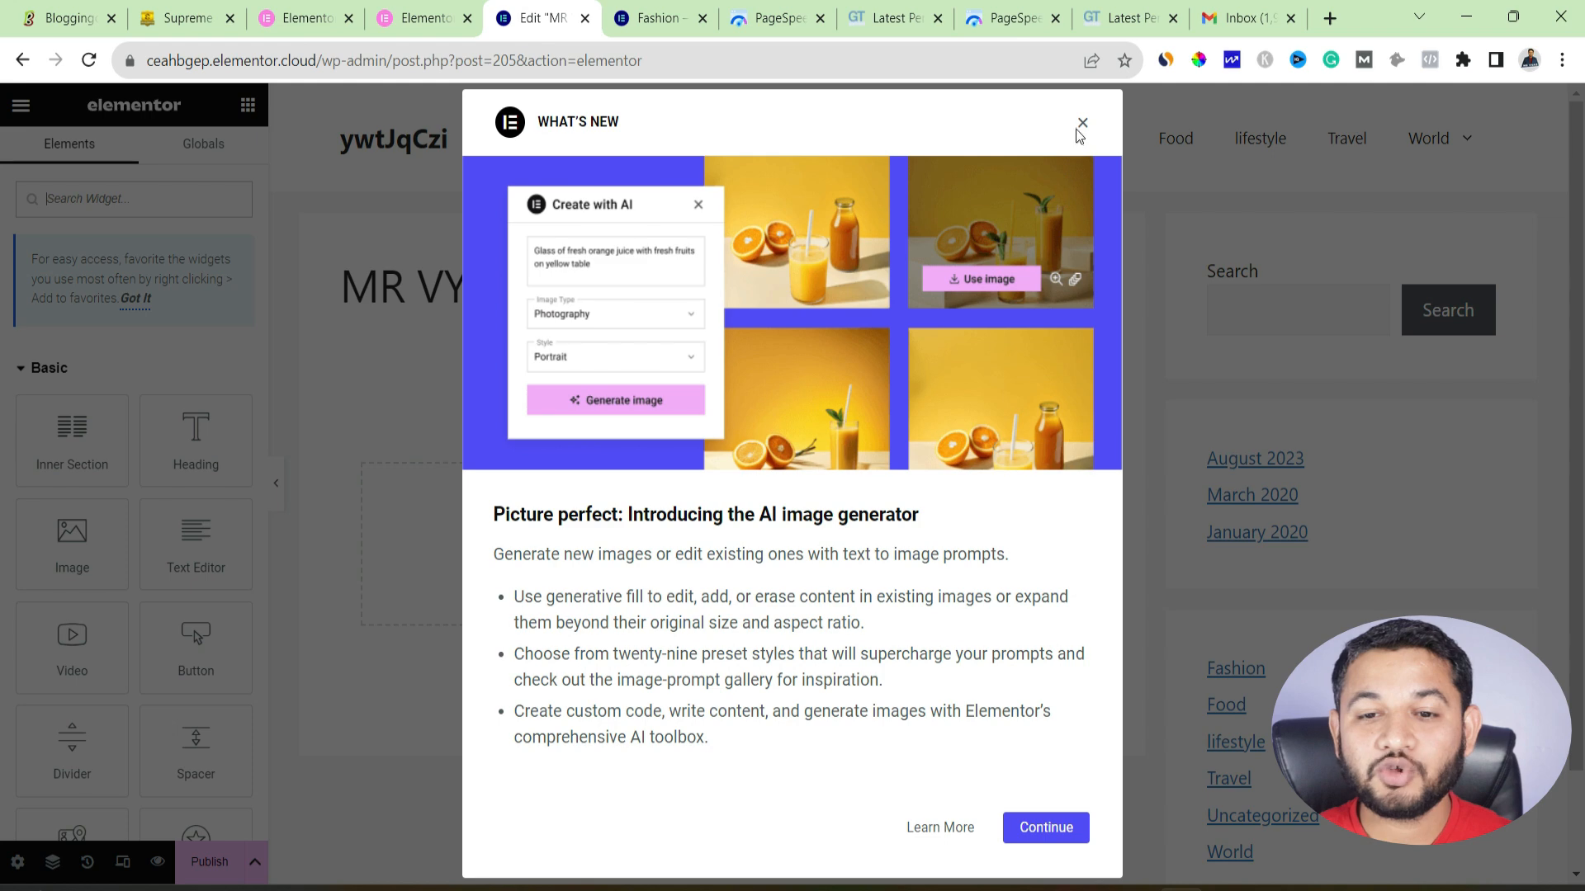
# - Dismiss both What's New announcements in the Elementor editor and look through the available widgets
pyautogui.click(1081, 124)
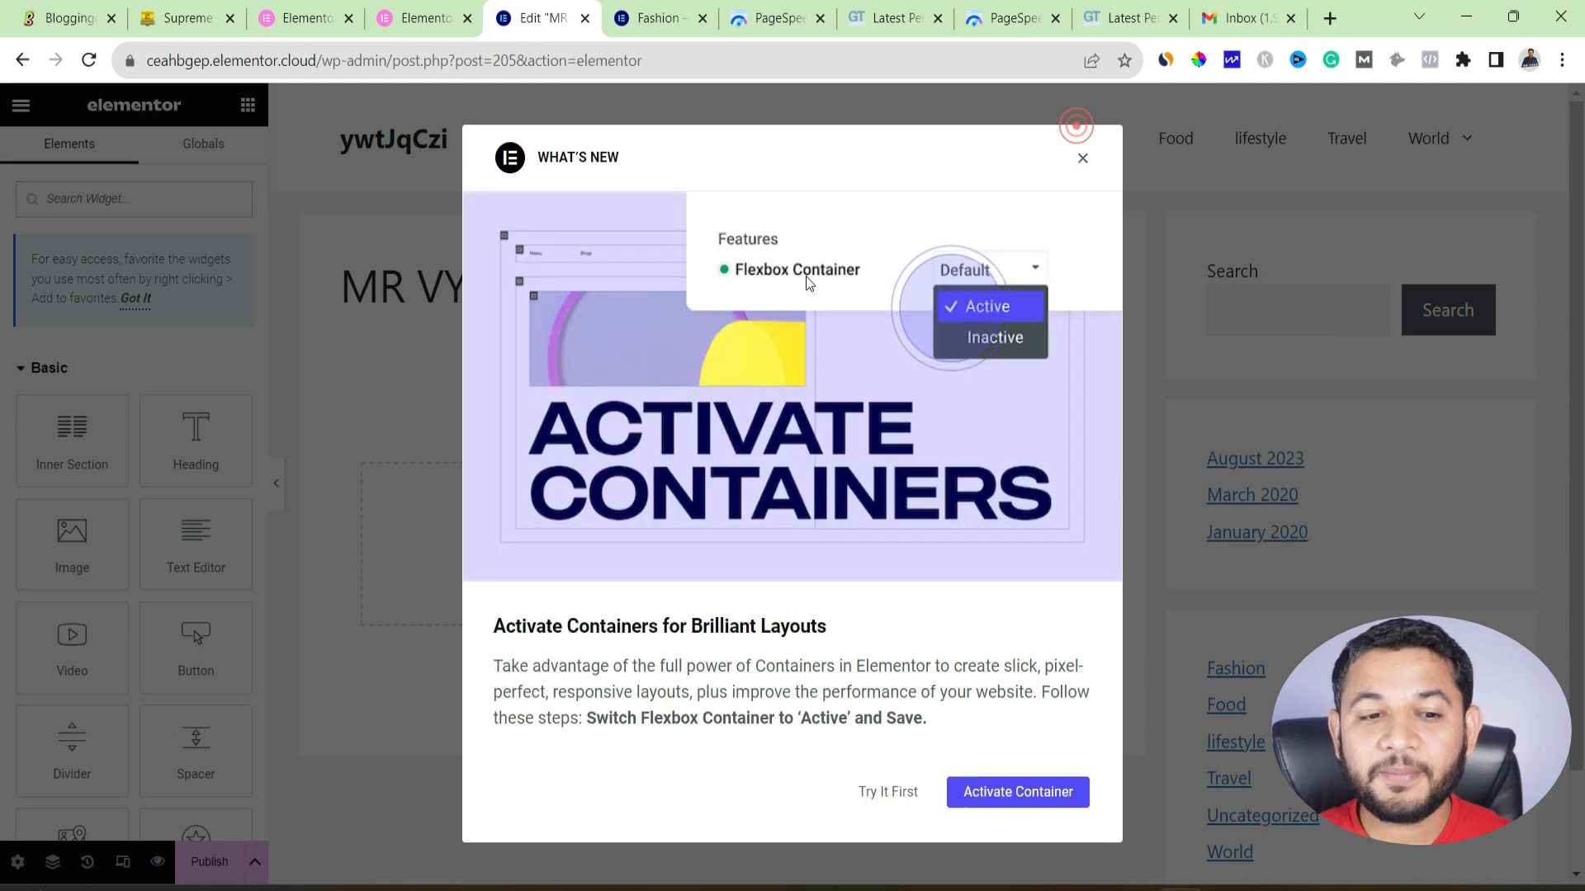
pyautogui.click(1082, 154)
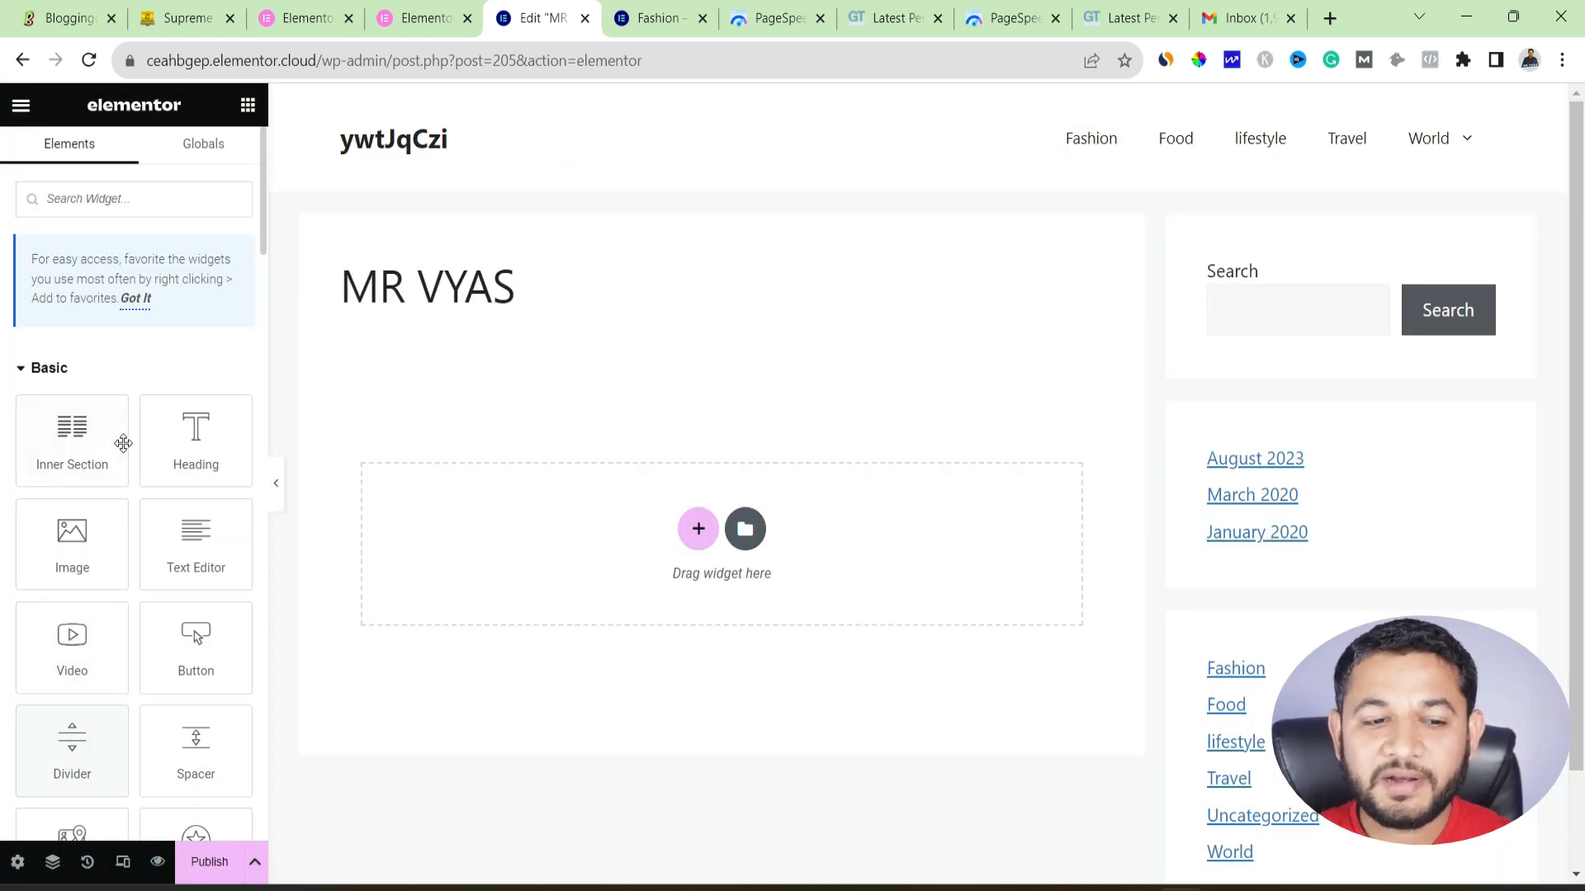
pyautogui.scroll(-2, 117, 440)
pyautogui.scroll(-8, 116, 440)
pyautogui.scroll(10, 113, 443)
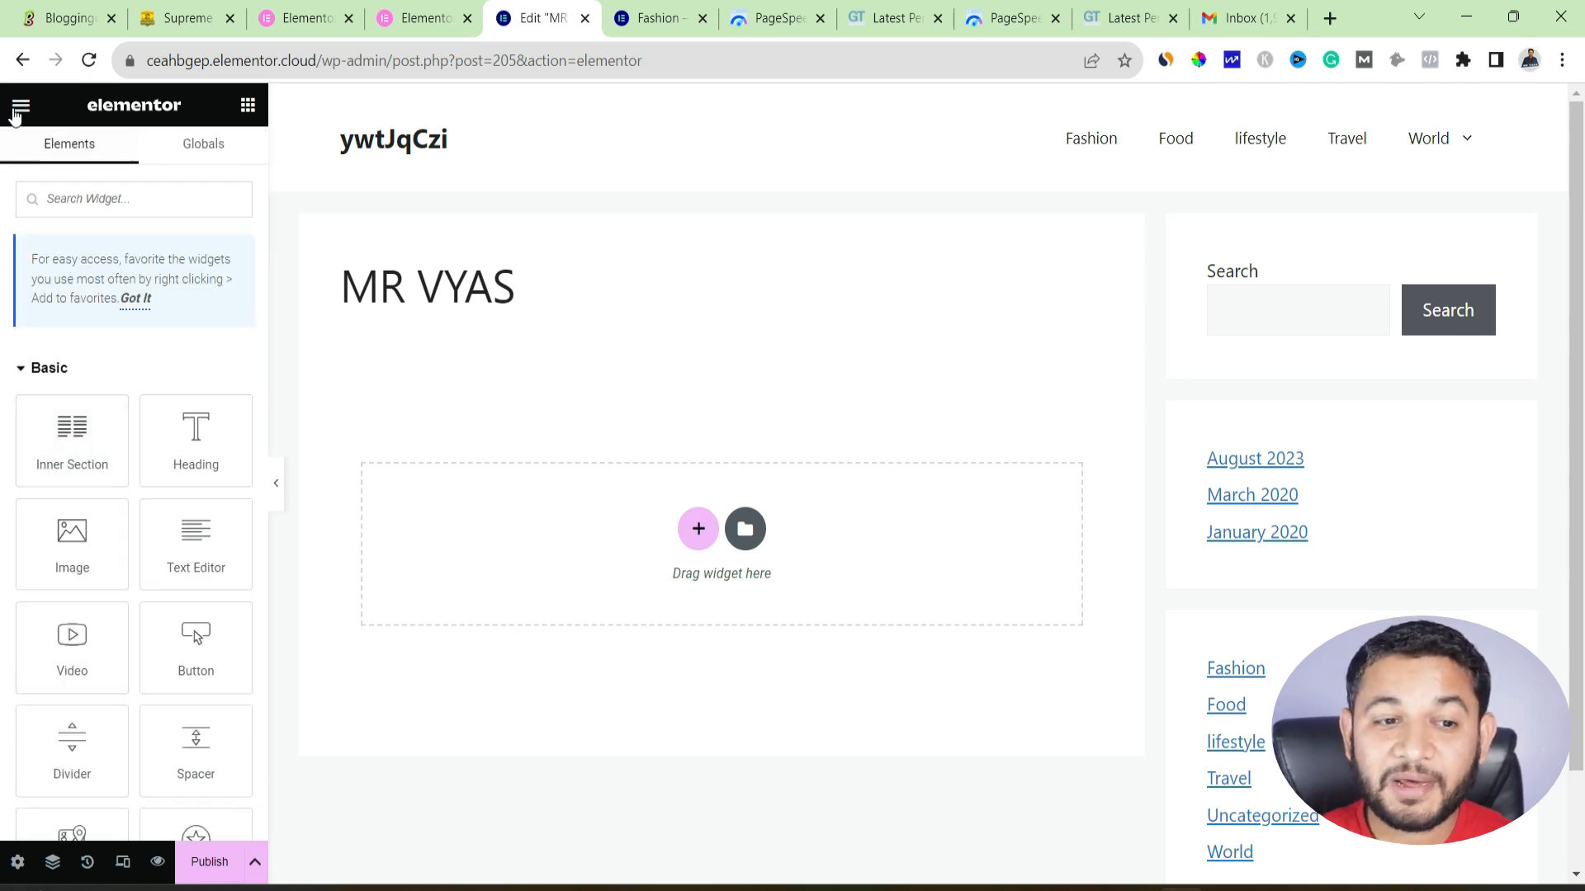
# - Exit the Elementor editor with This Post as the exit destination, leave without saving, and return to the list of pages
pyautogui.click(20, 106)
pyautogui.click(91, 522)
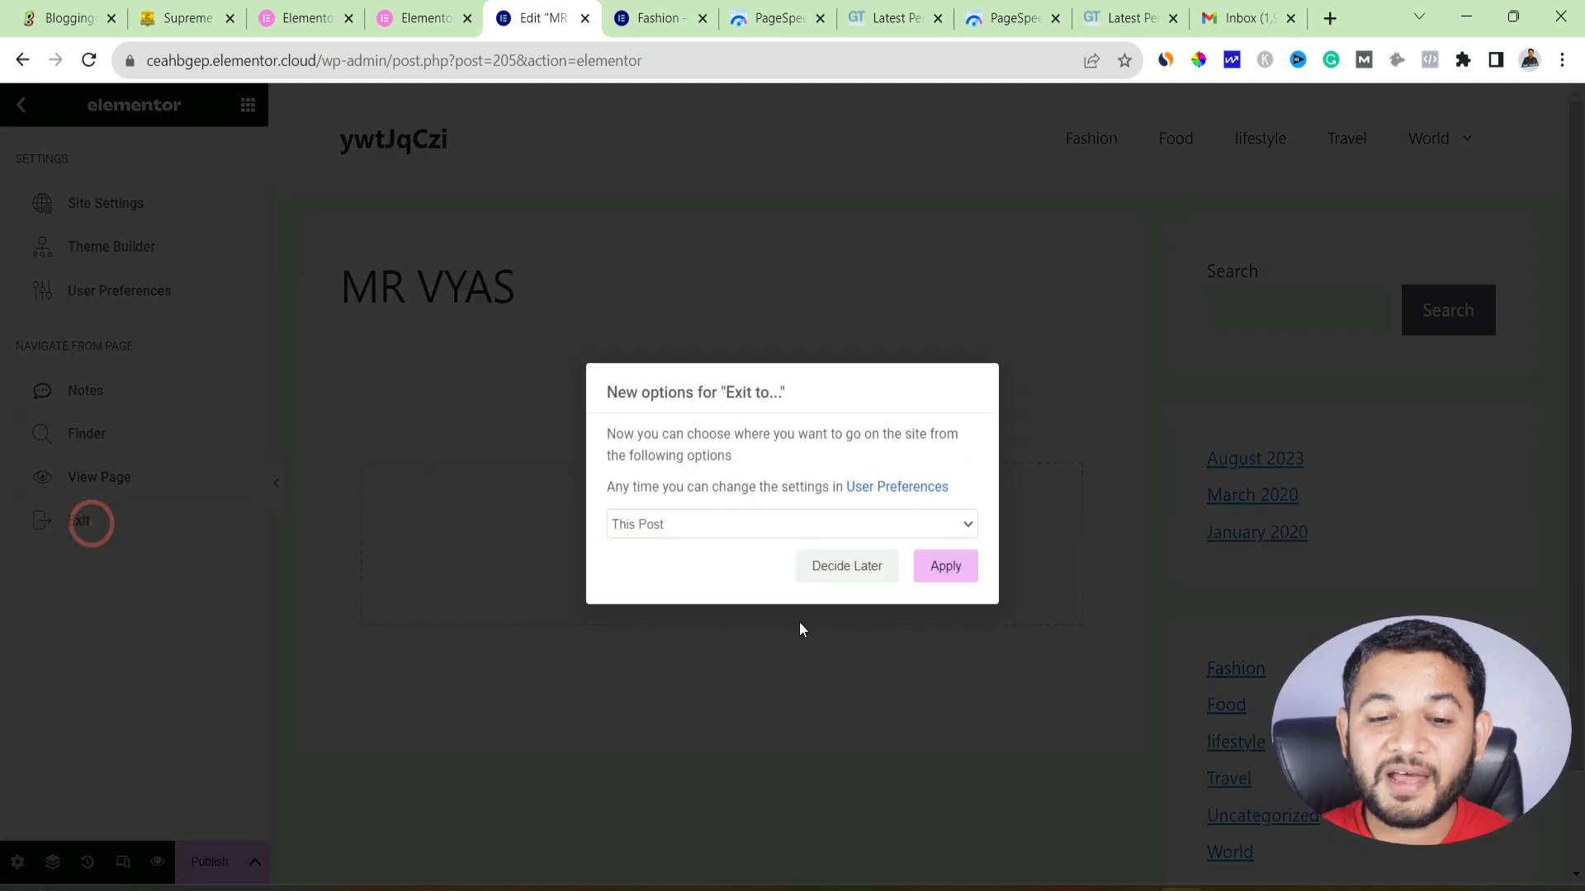
pyautogui.click(936, 571)
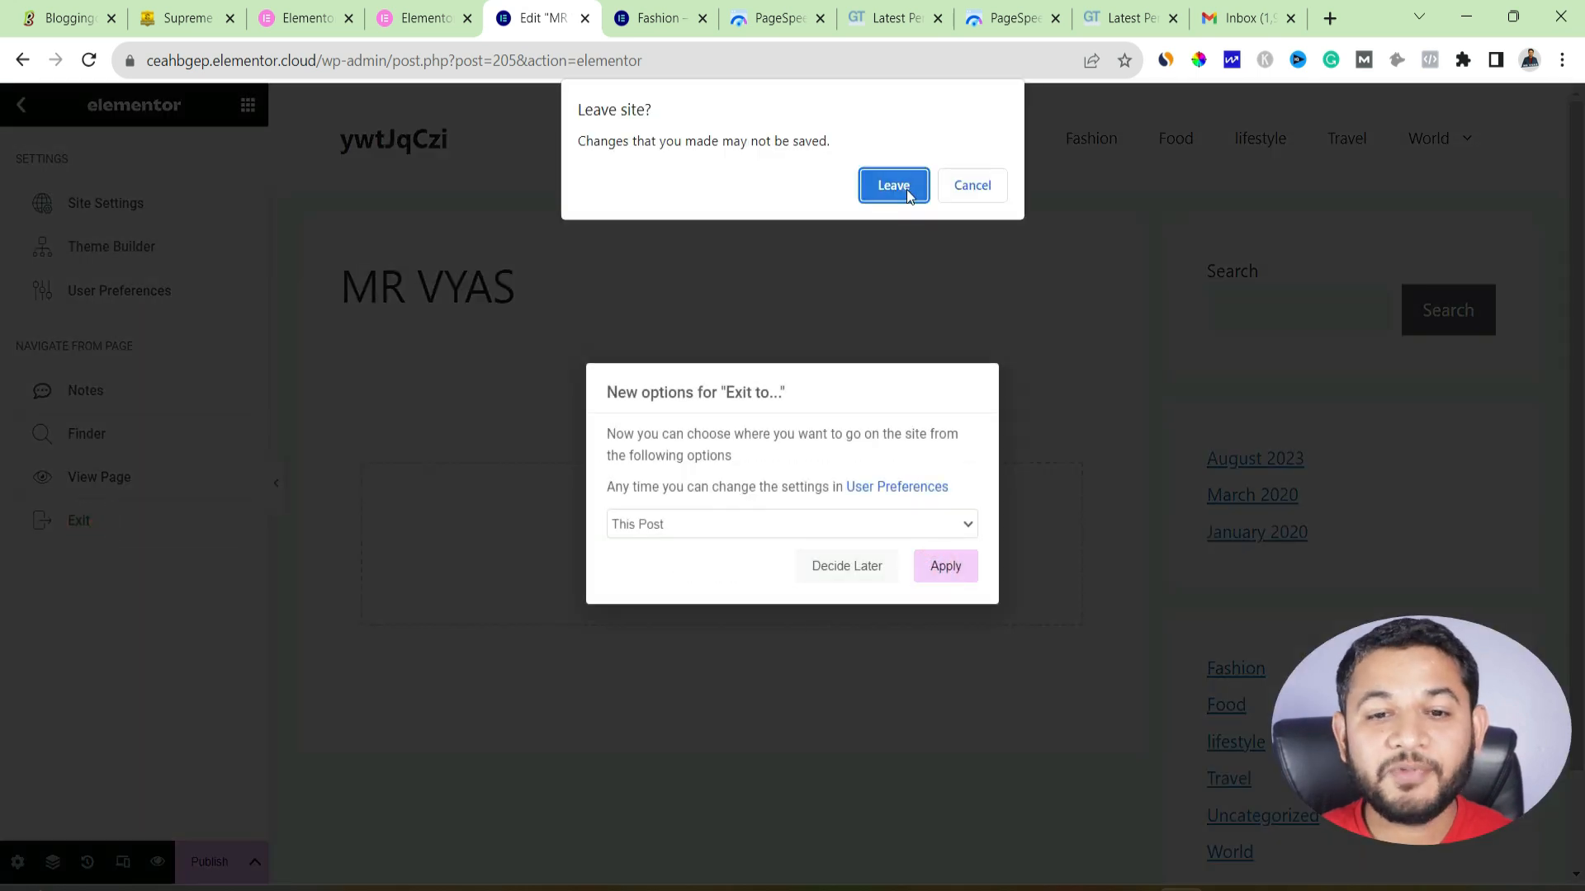
pyautogui.click(913, 187)
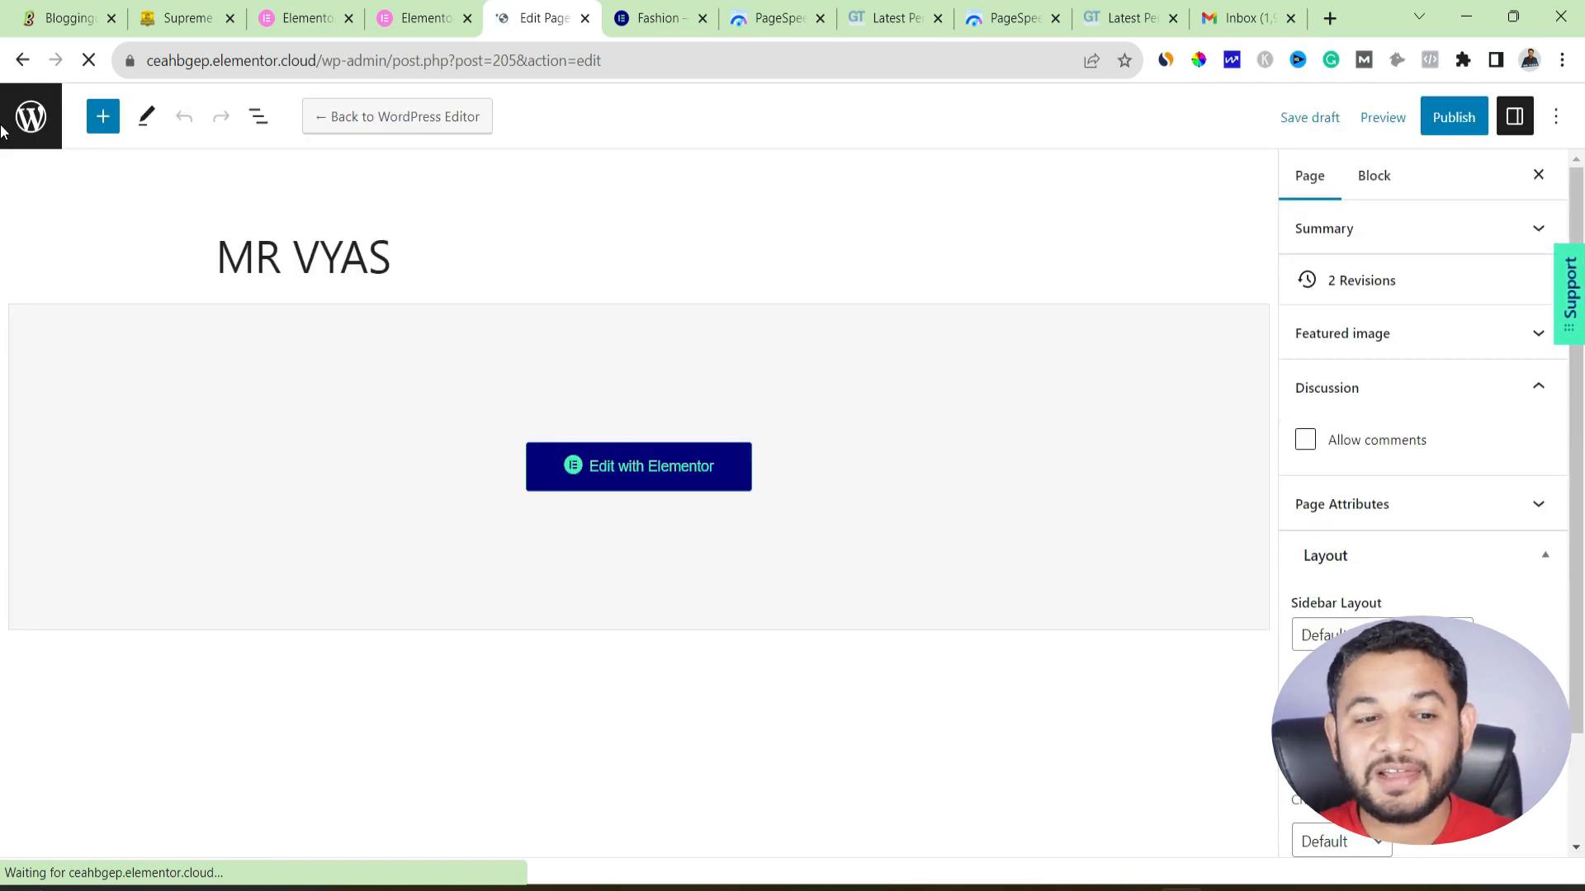
pyautogui.click(33, 114)
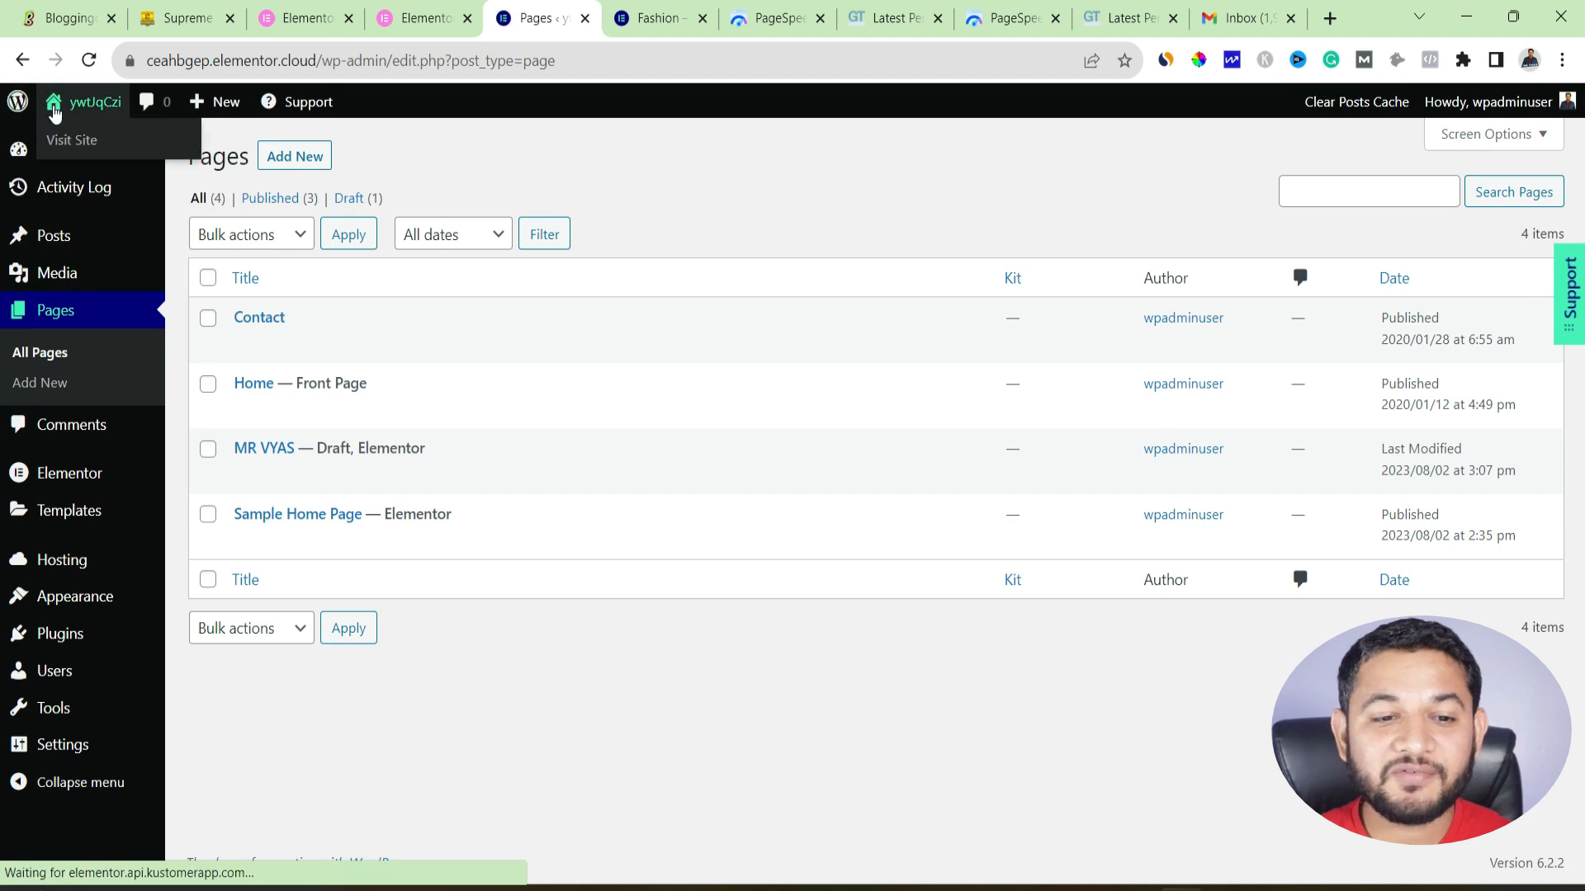
# - Open the page settings of the new draft page from its additional options in the pages list
pyautogui.moveTo(132, 169)
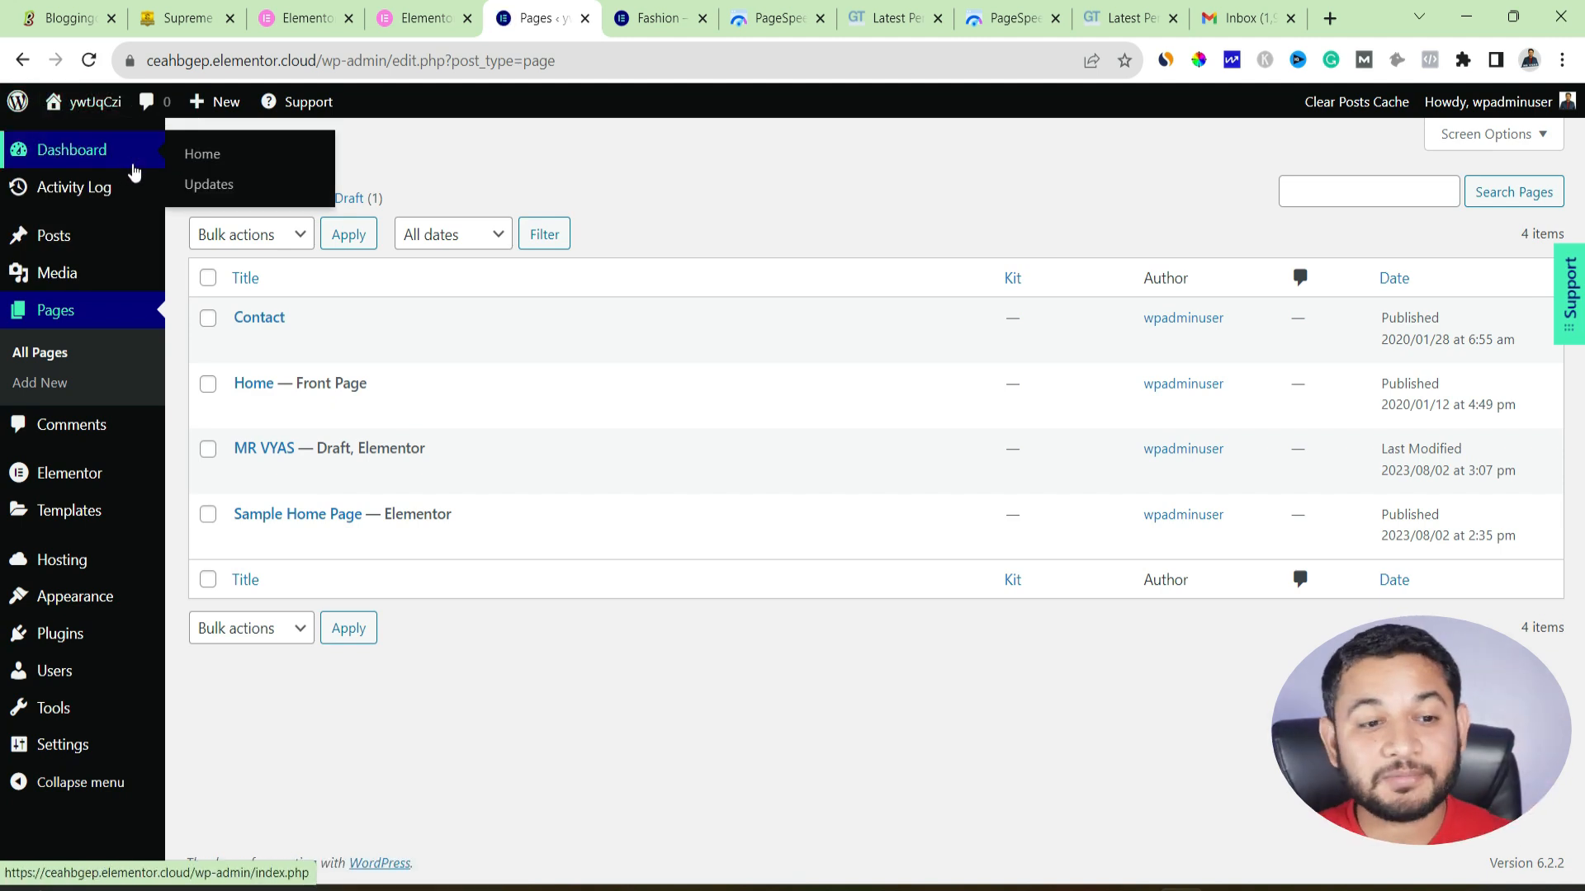
pyautogui.click(459, 475)
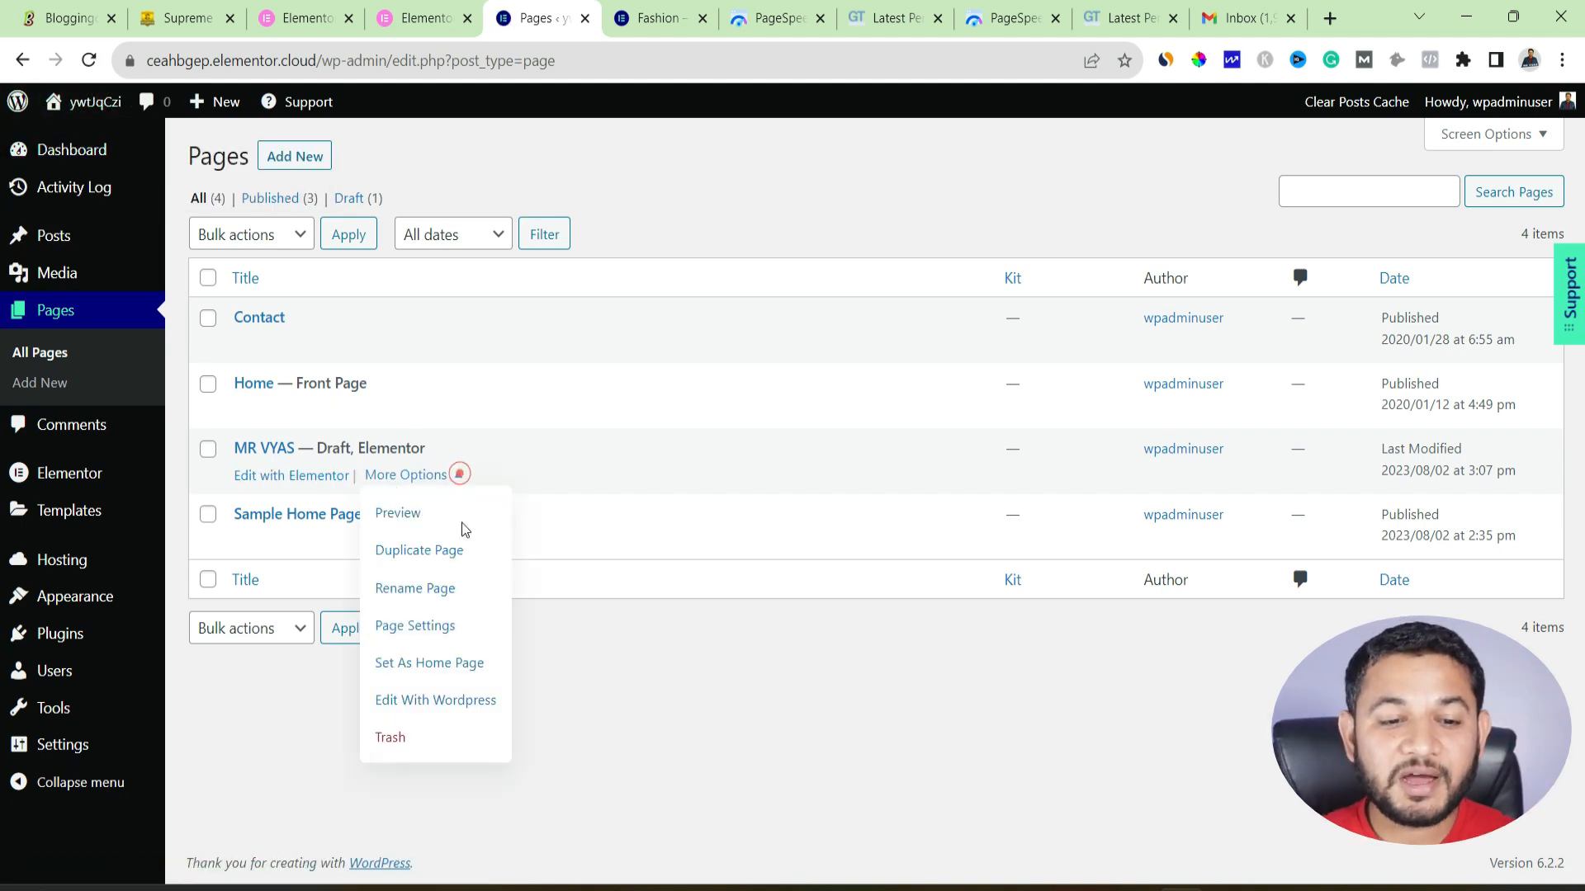
pyautogui.click(433, 628)
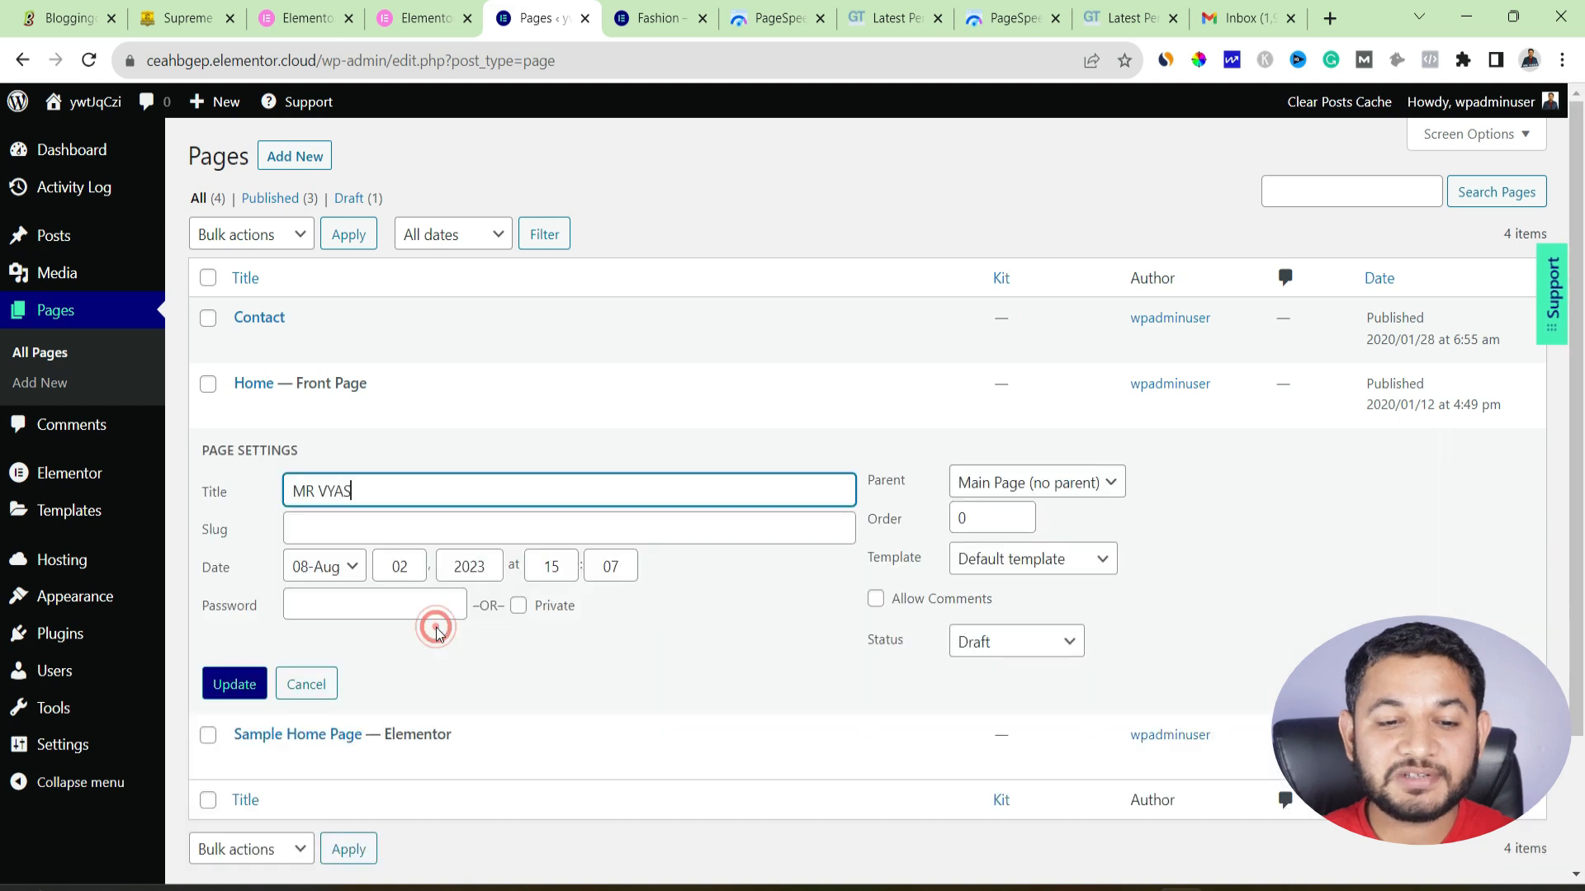
# - Set the draft page's template to Elementor Canvas, update it, and open the page in the Elementor editor
pyautogui.click(1020, 563)
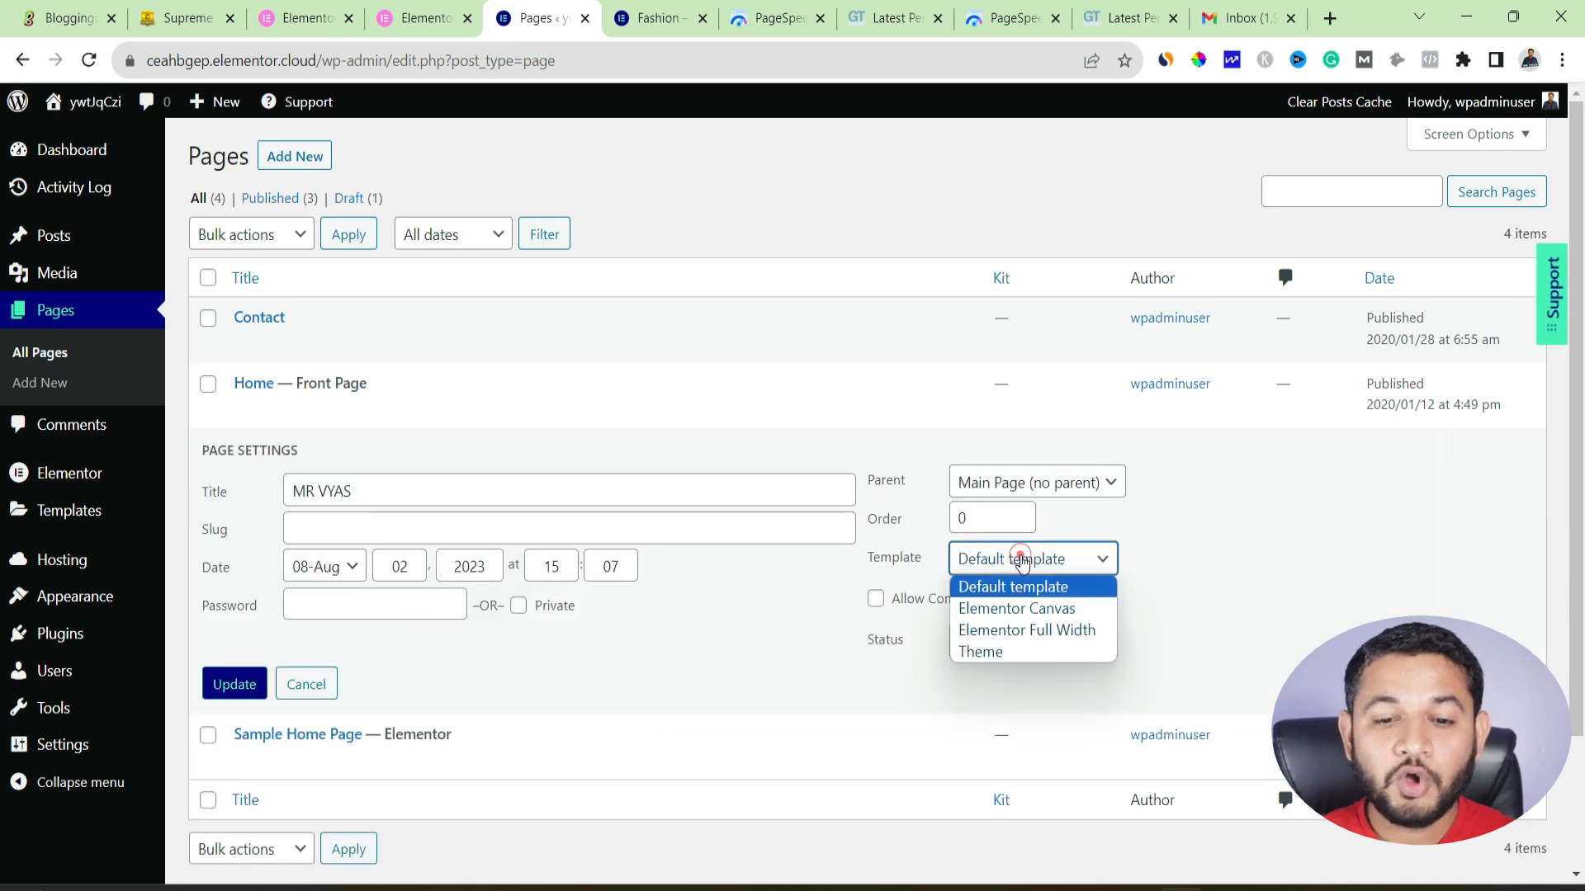
pyautogui.click(1020, 611)
pyautogui.click(239, 683)
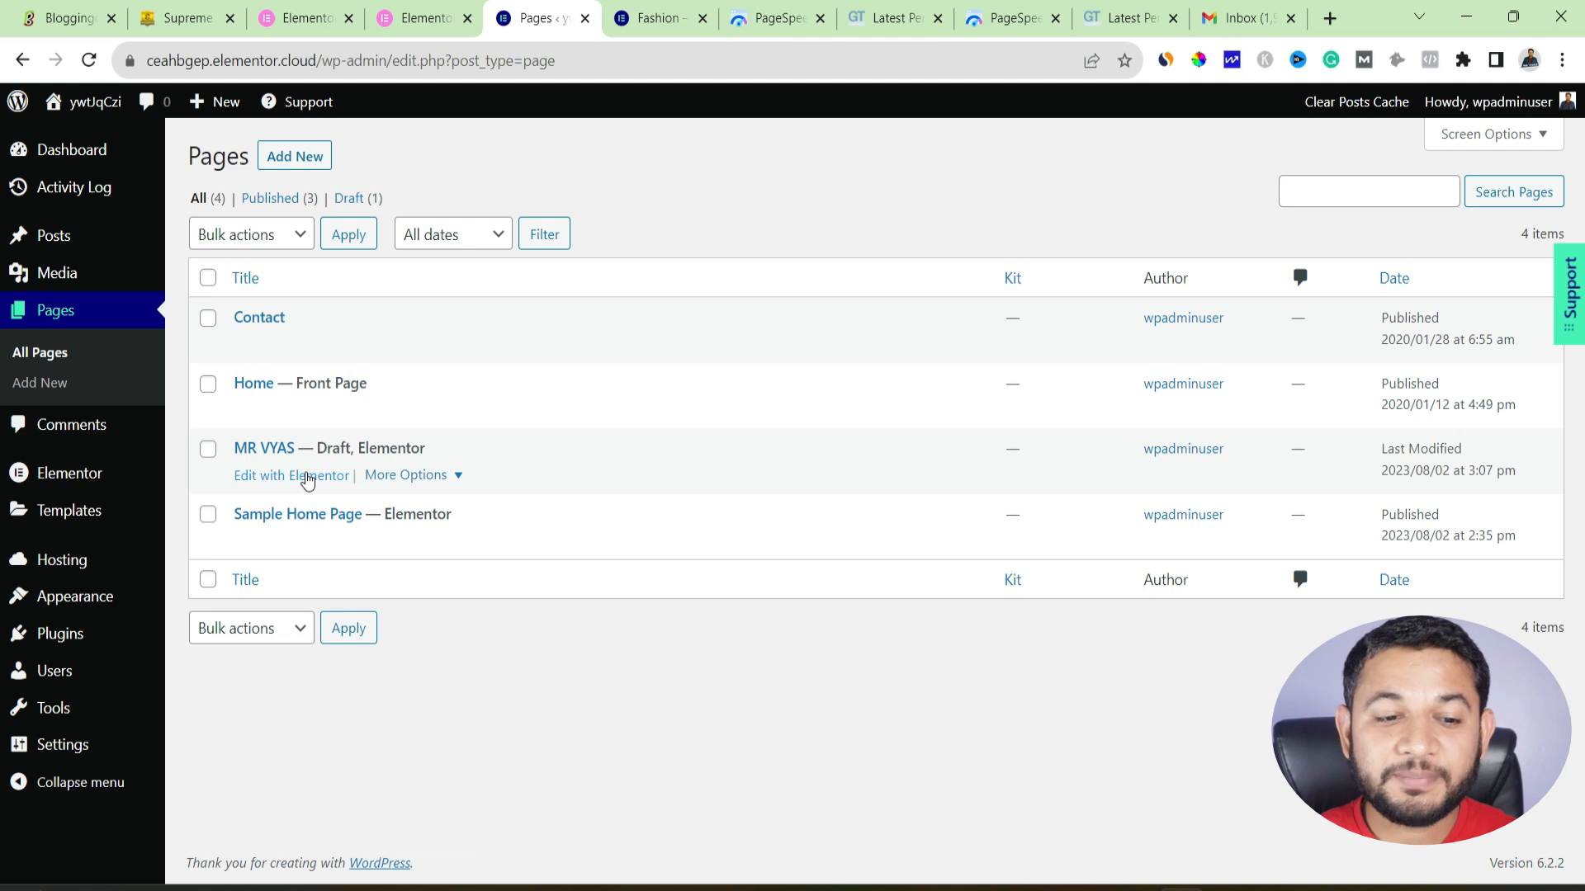
pyautogui.click(307, 476)
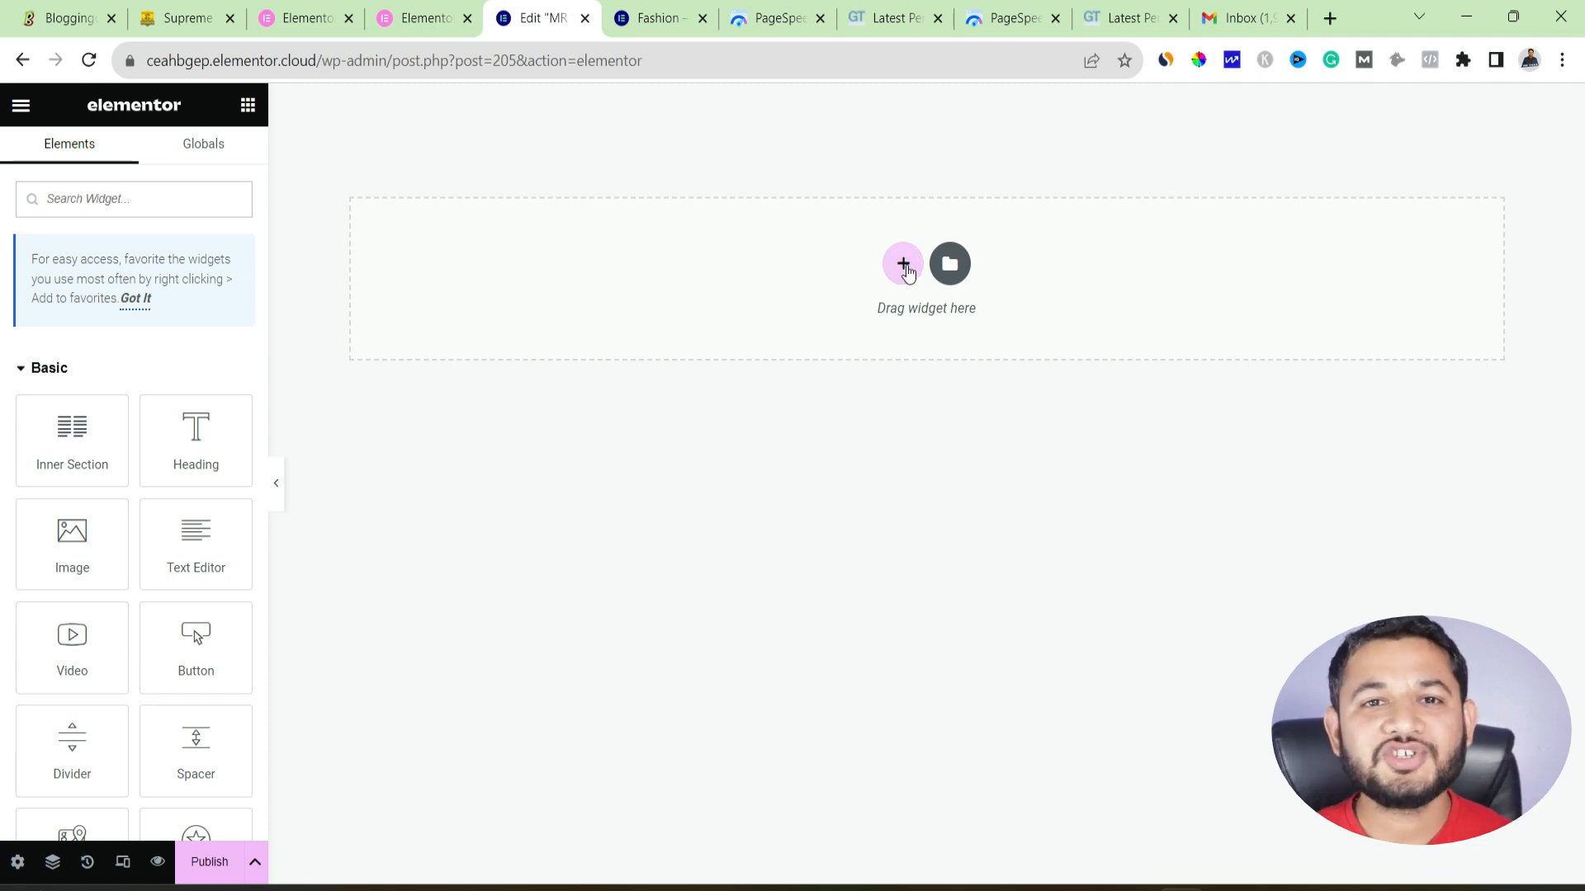
# - Add a single-column section to the empty page and place a WordPress Menu widget in it, searching the widgets for MENU
pyautogui.click(903, 265)
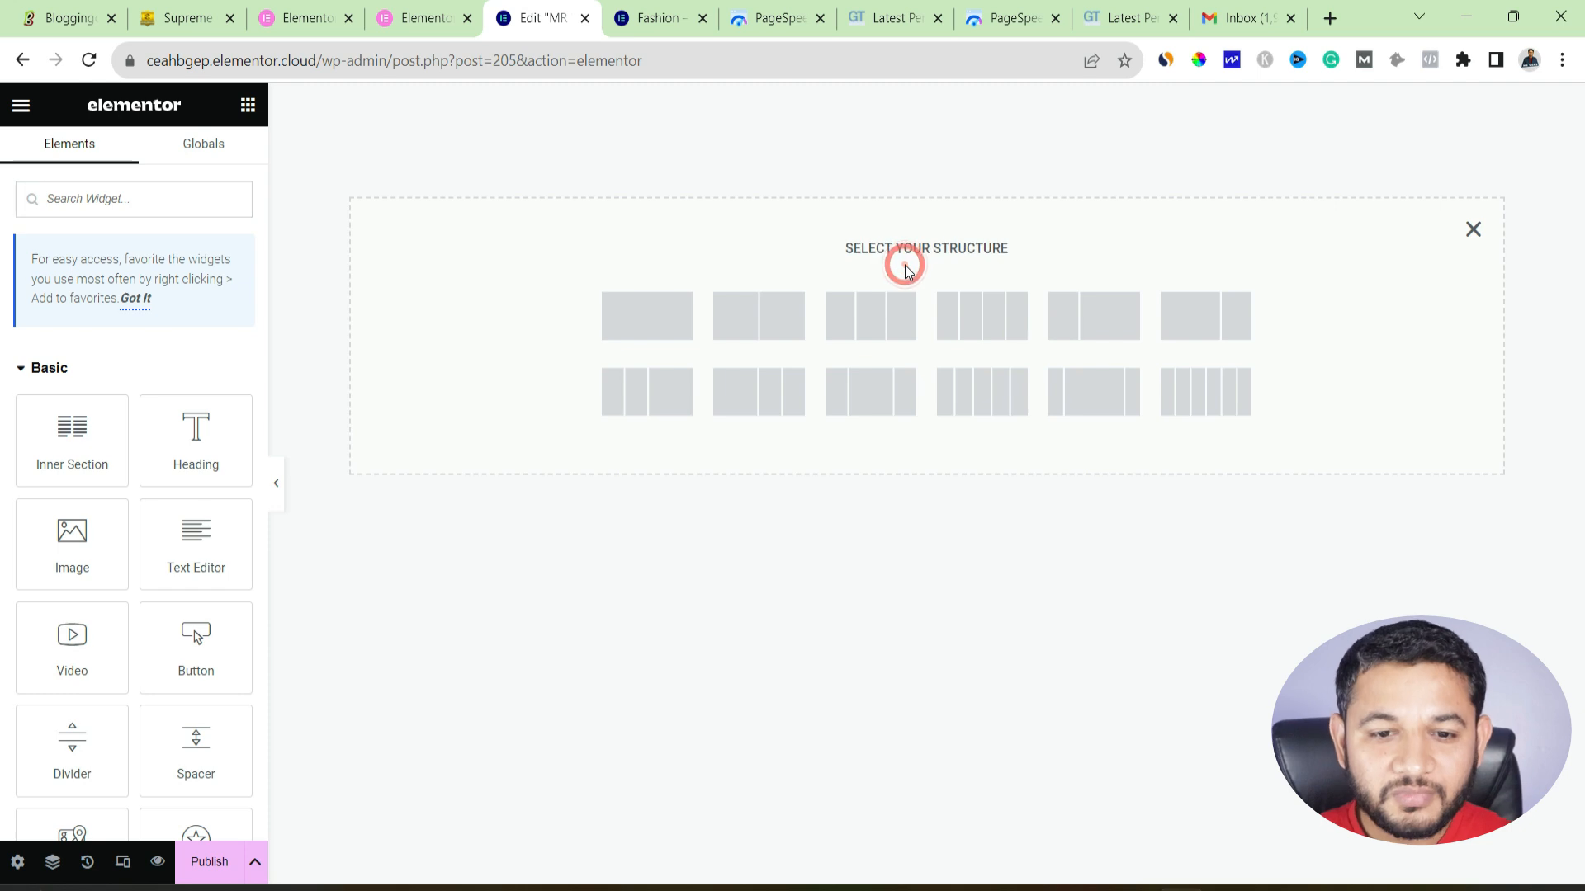
pyautogui.click(661, 315)
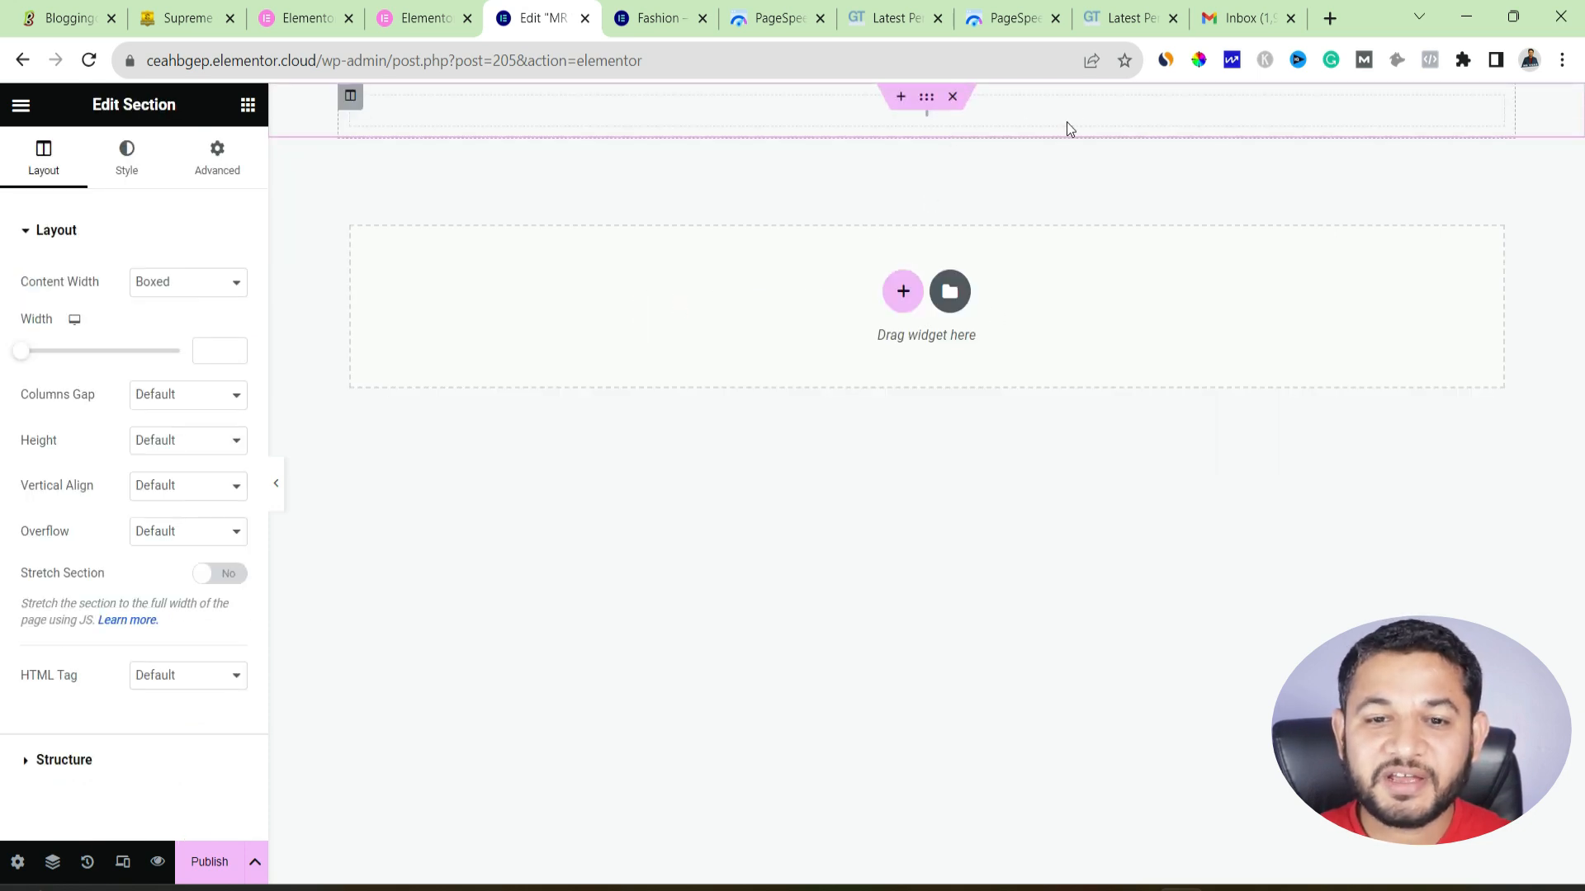
pyautogui.click(542, 105)
pyautogui.click(176, 207)
pyautogui.click(175, 197)
pyautogui.write('MENU')
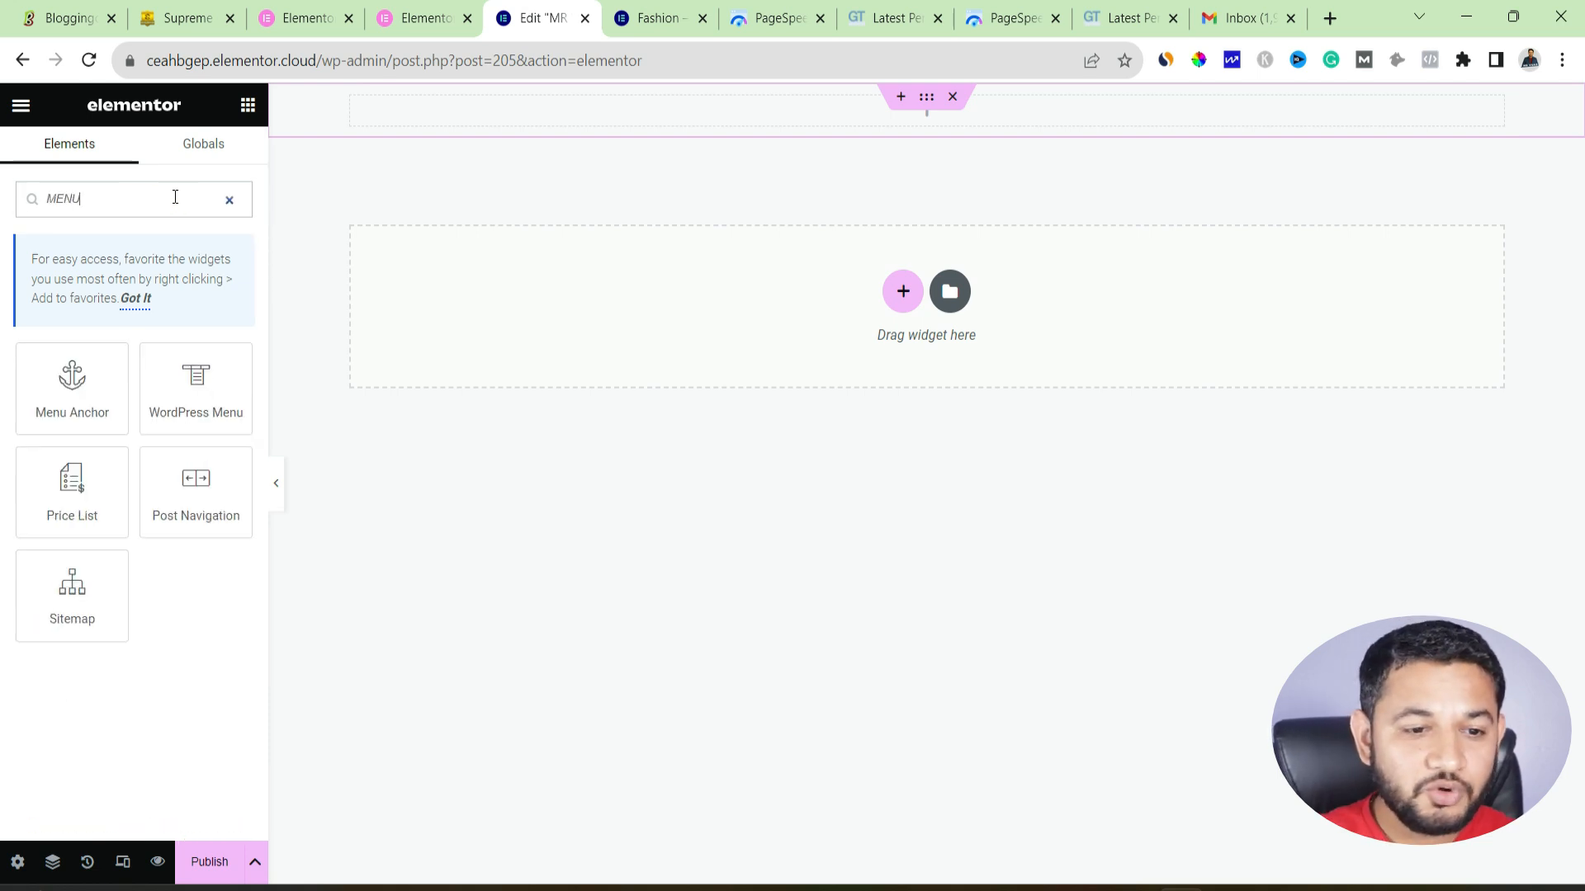
pyautogui.moveTo(195, 384); pyautogui.dragTo(825, 106)
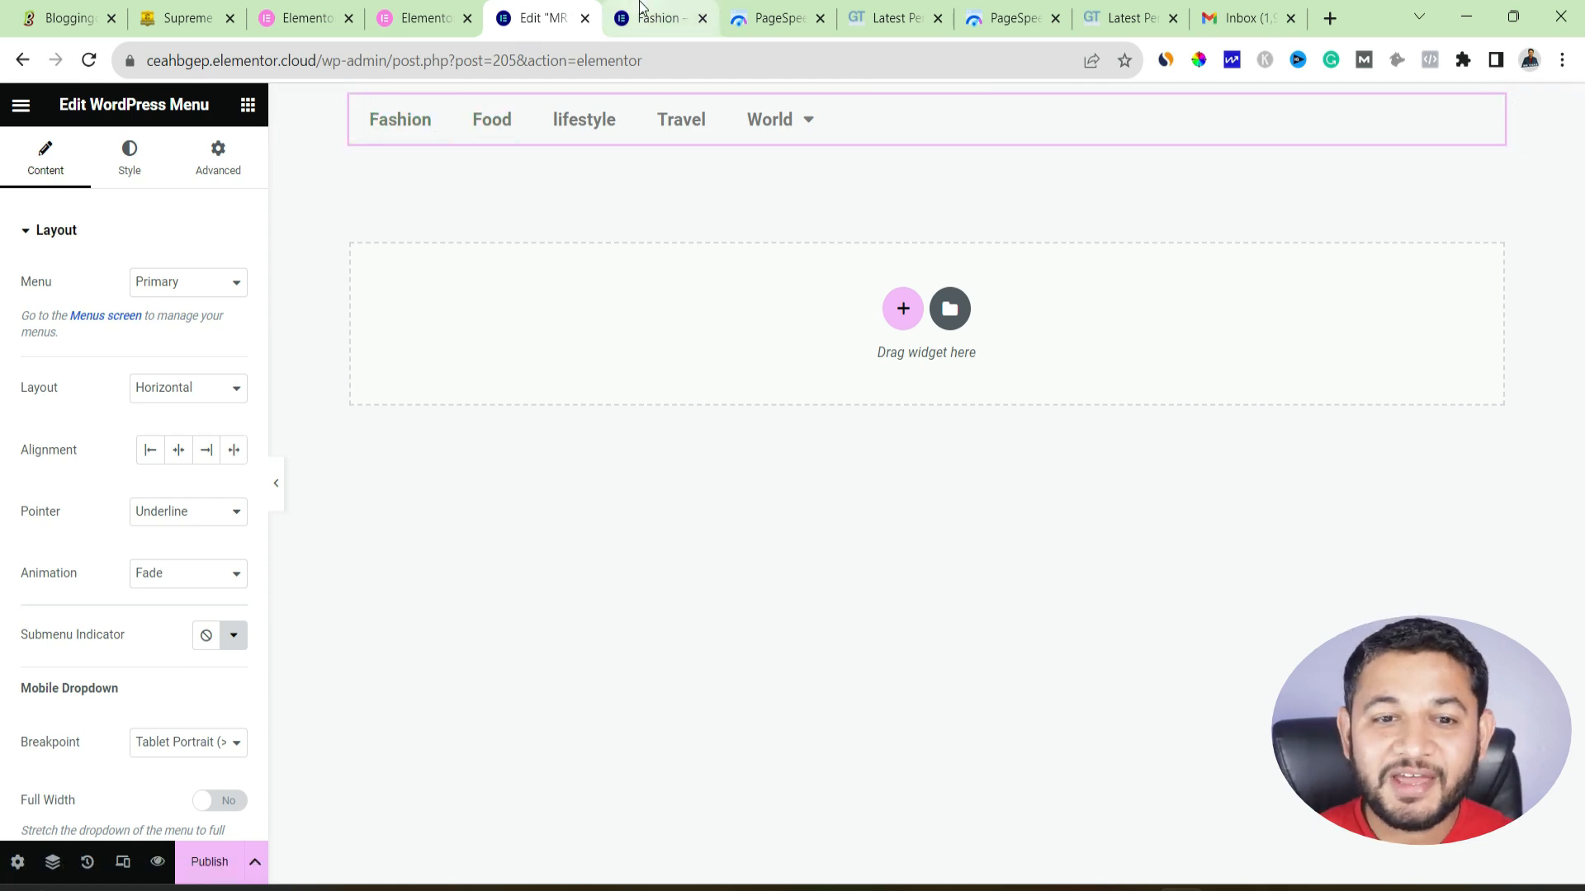
# - Open the site's Menus screen from the Fashion category page and examine the structure of the Primary menu
pyautogui.click(659, 18)
pyautogui.moveTo(91, 101)
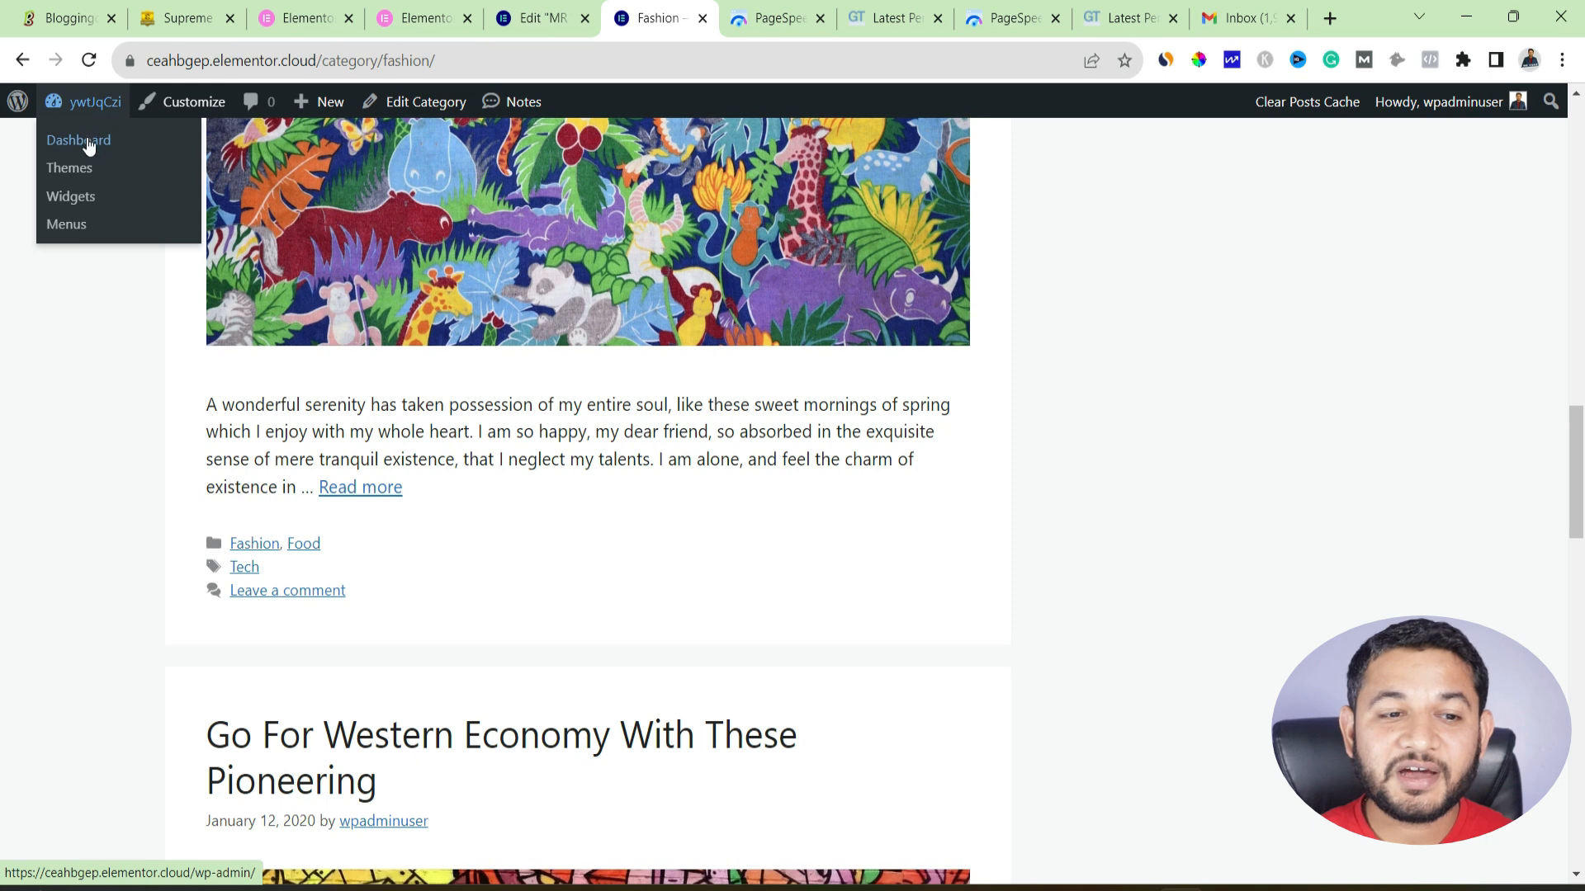
pyautogui.click(91, 142)
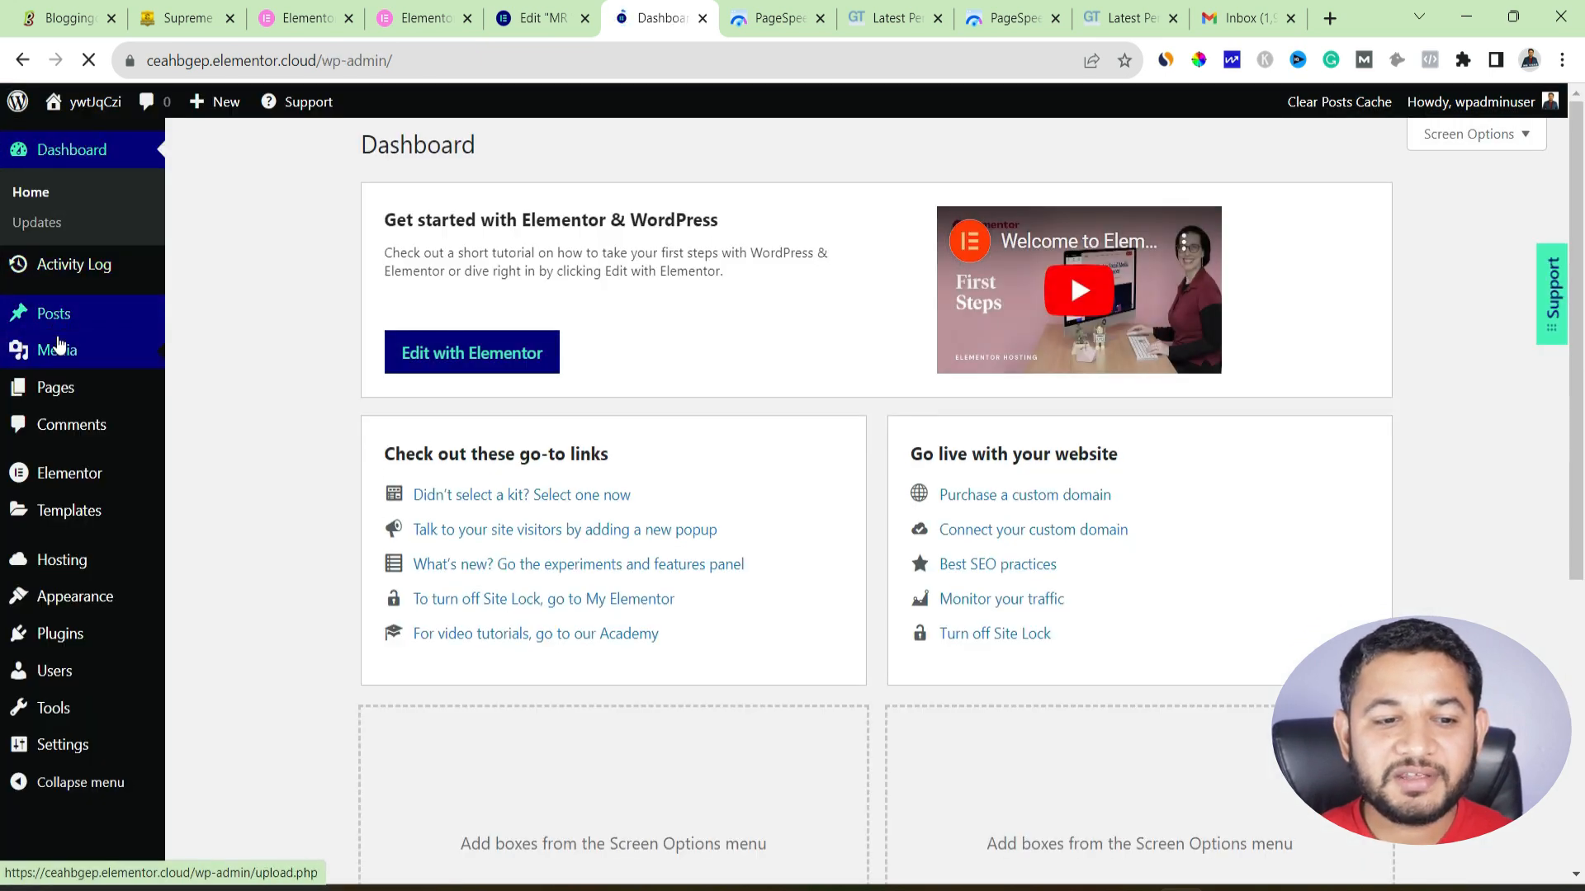
pyautogui.moveTo(77, 597)
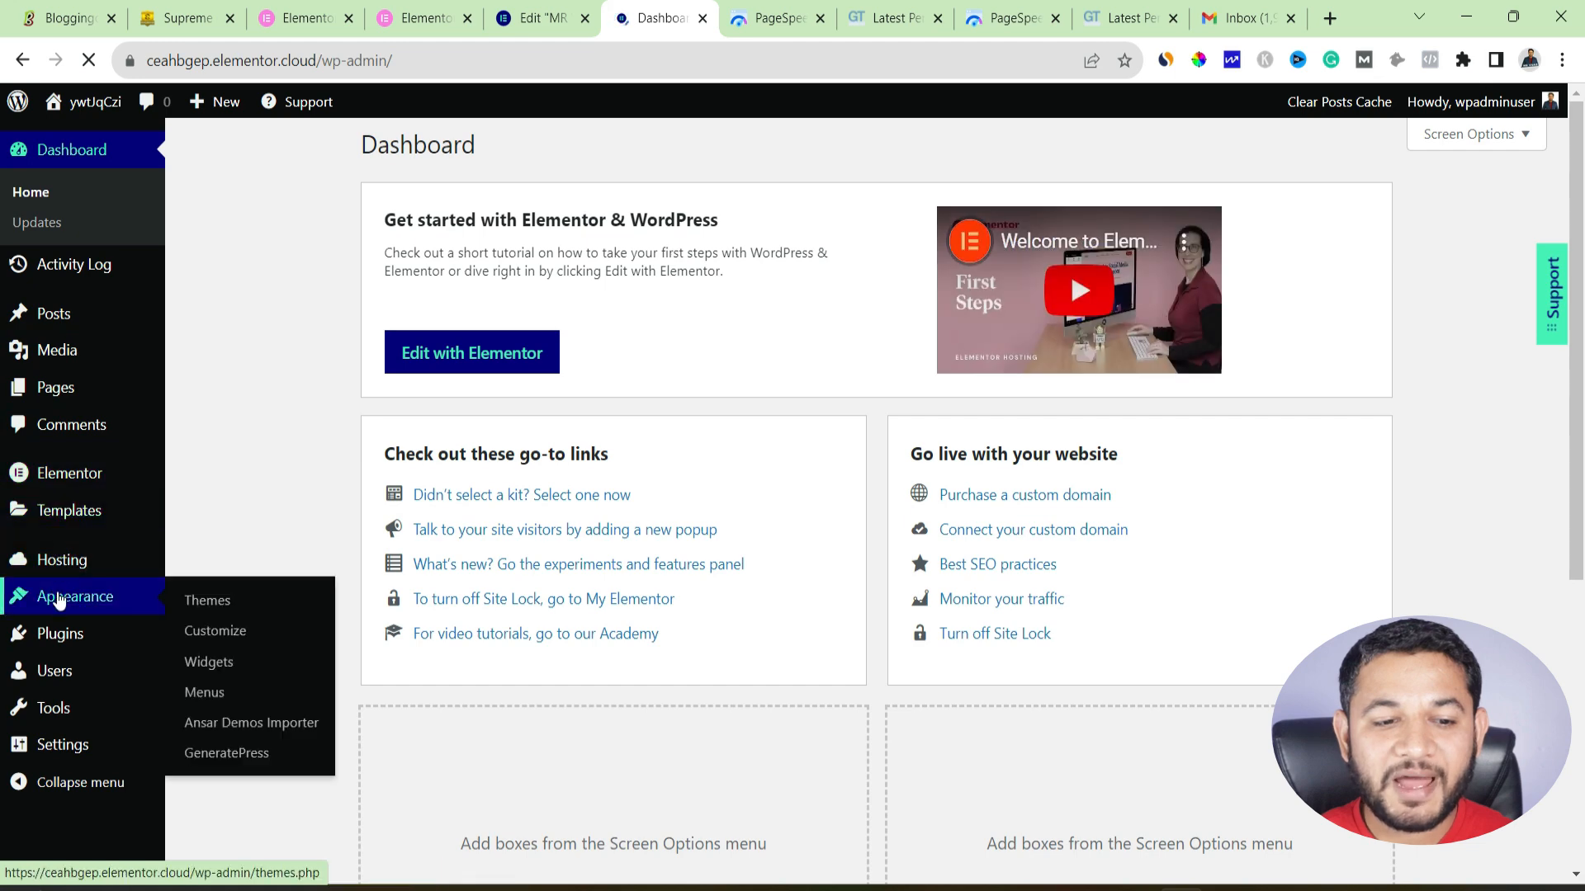
pyautogui.click(218, 695)
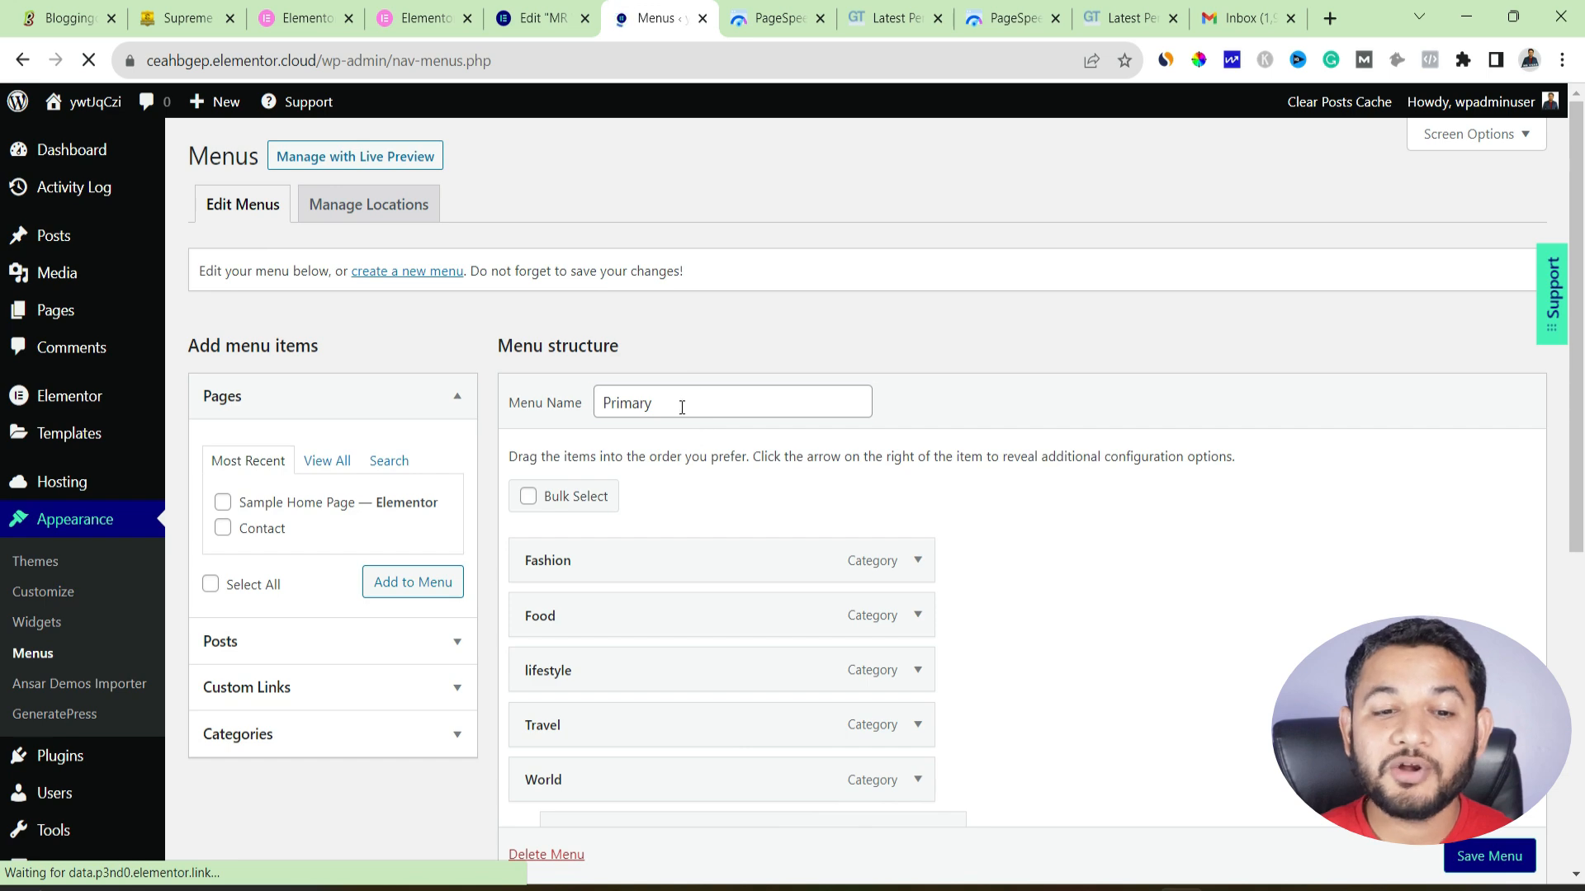
pyautogui.doubleClick(682, 406)
pyautogui.scroll(-4, 571, 562)
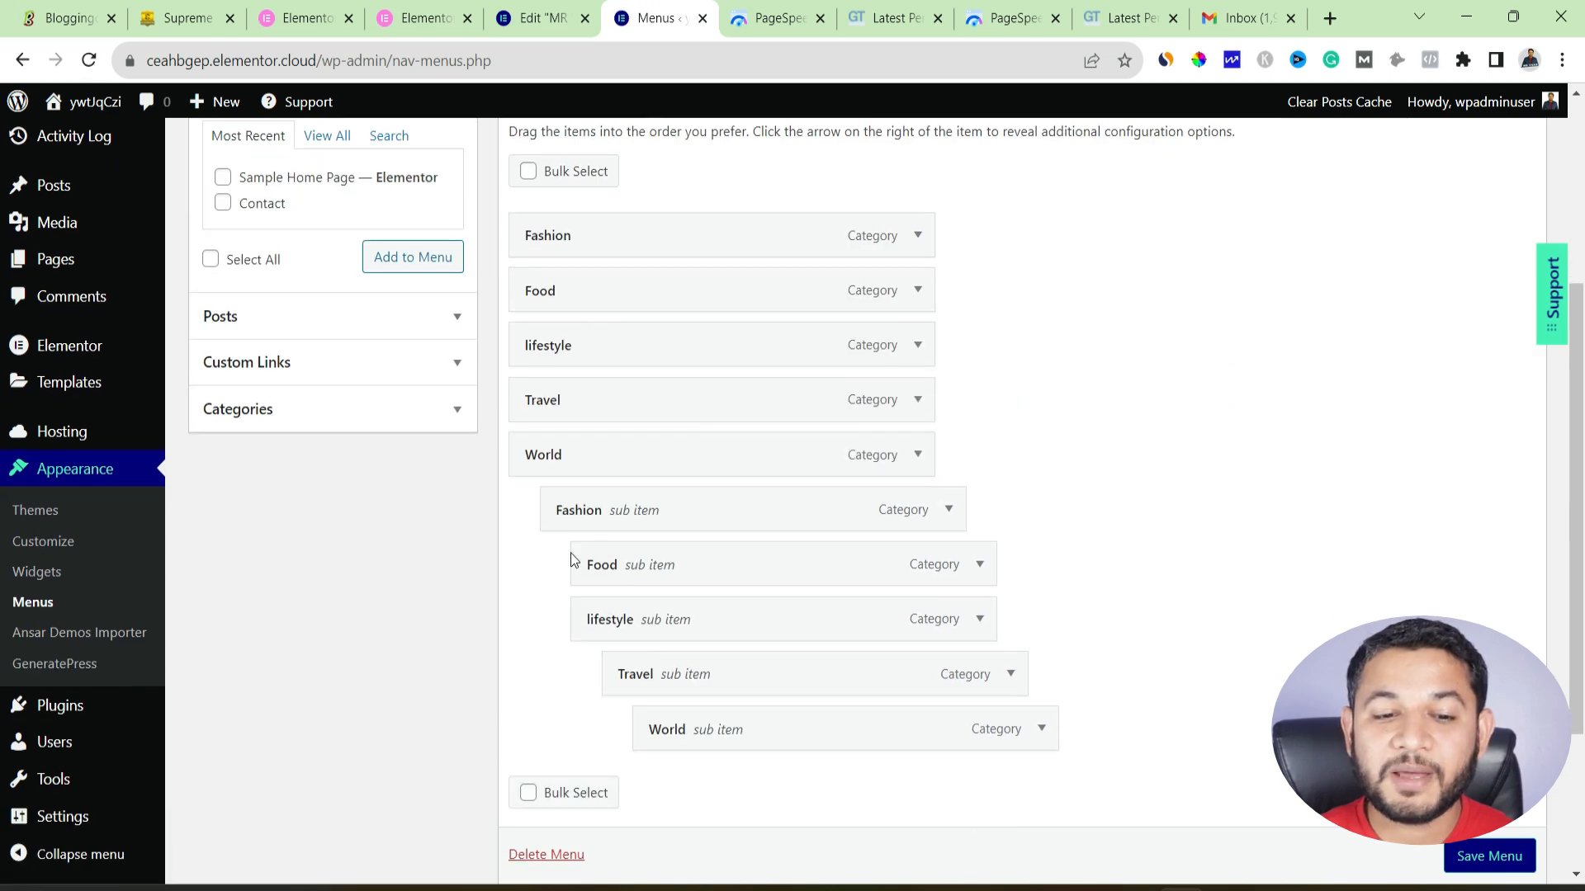
pyautogui.scroll(3, 636, 647)
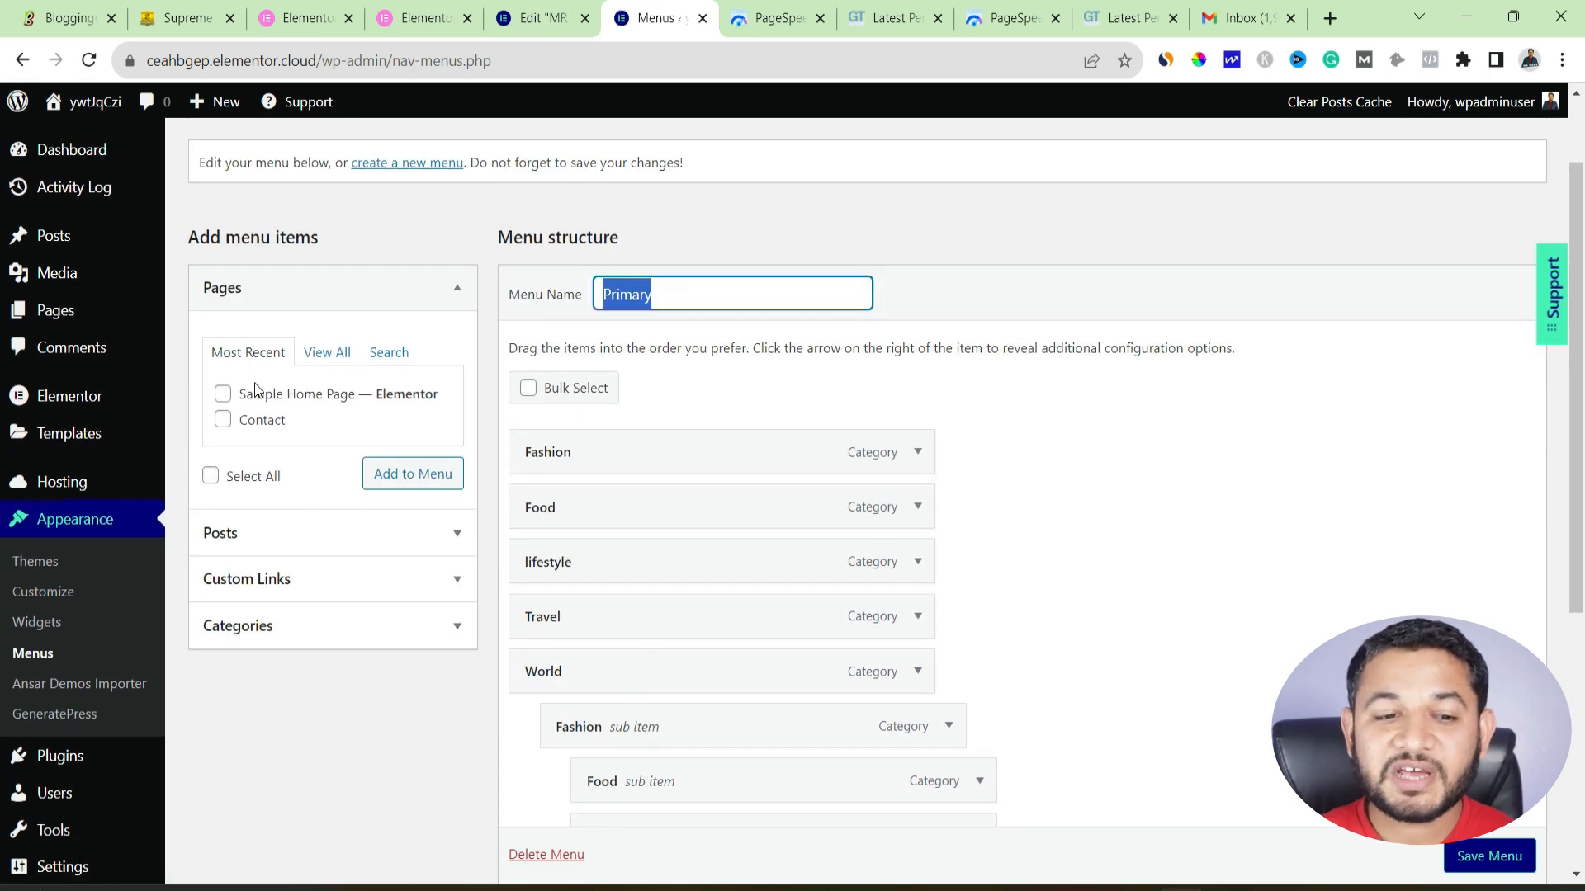
# - Return to the page in the Elementor editor and align the WordPress Menu widget to the right
pyautogui.click(537, 18)
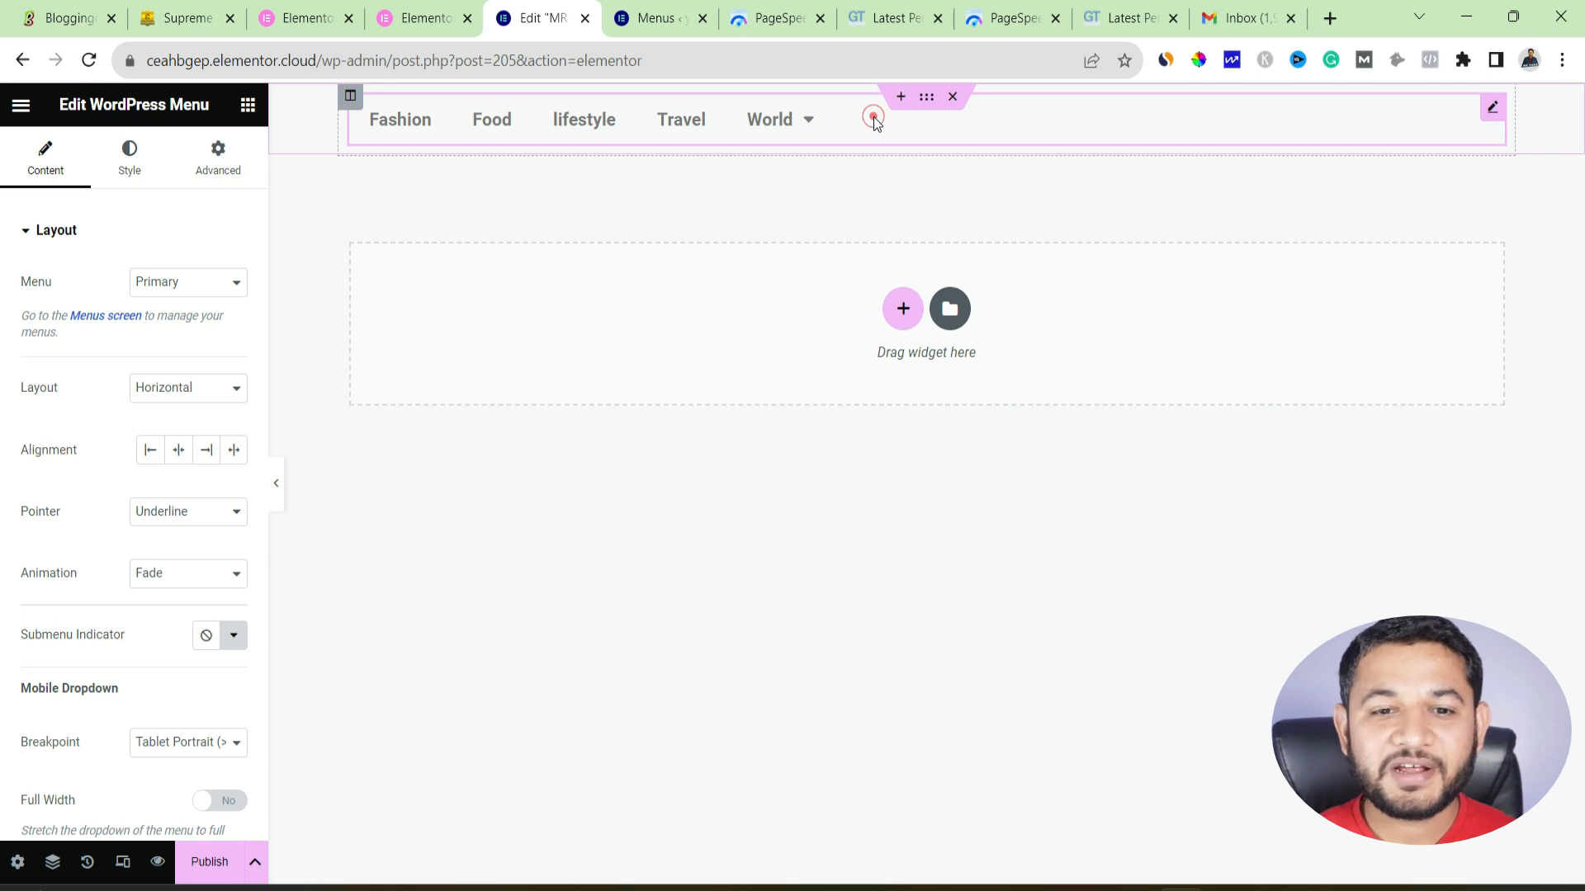
pyautogui.click(206, 450)
pyautogui.click(178, 449)
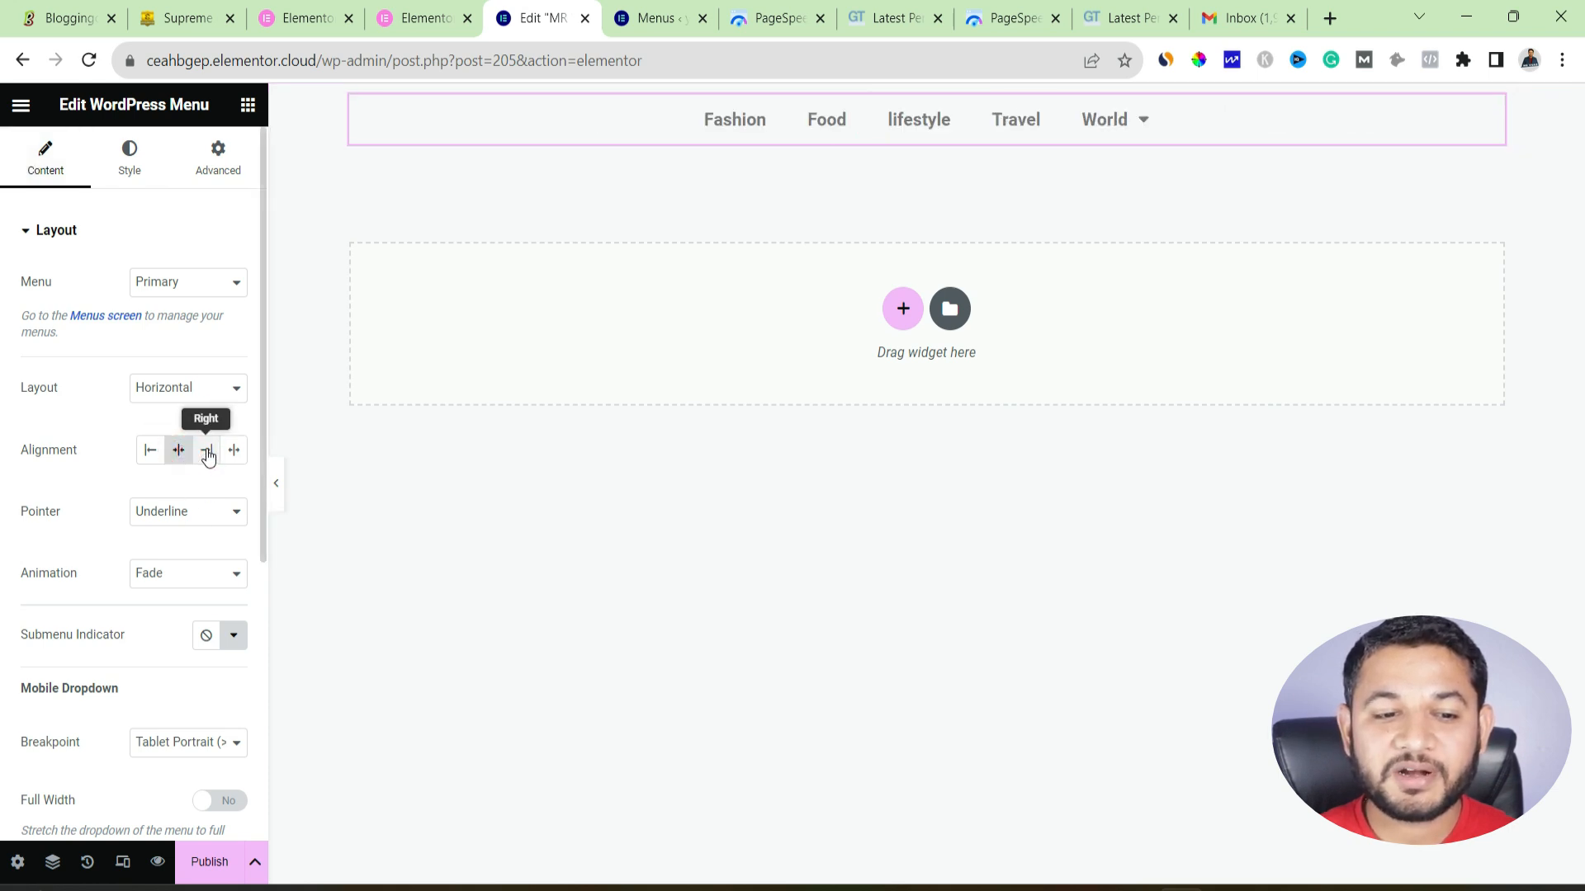
pyautogui.click(207, 450)
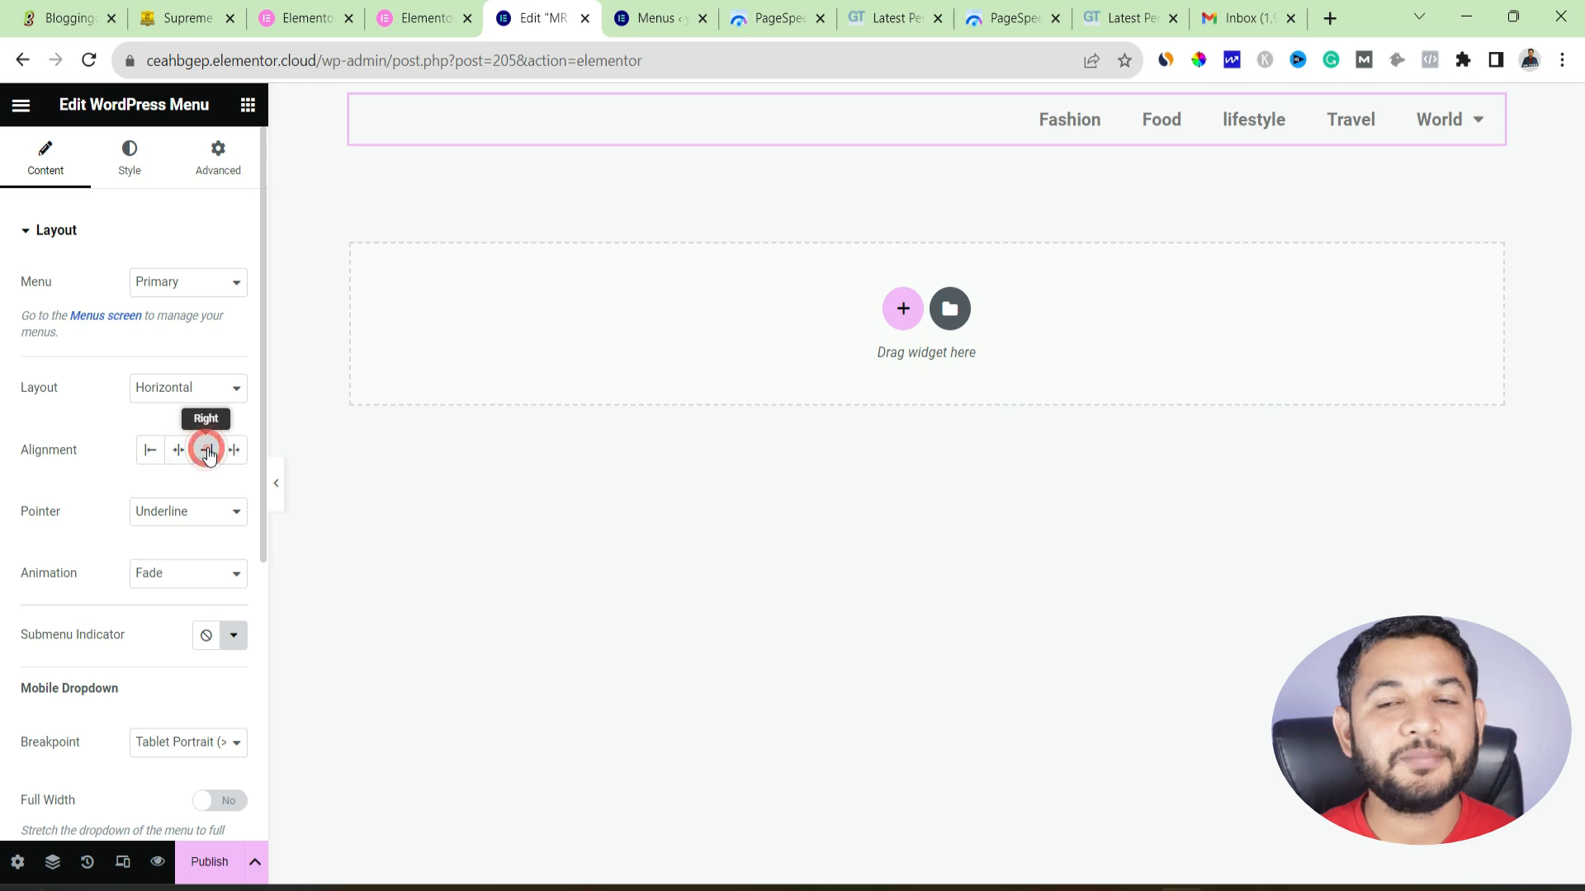
# - Set the main menu's typography weight to 900 (Black)
pyautogui.click(128, 157)
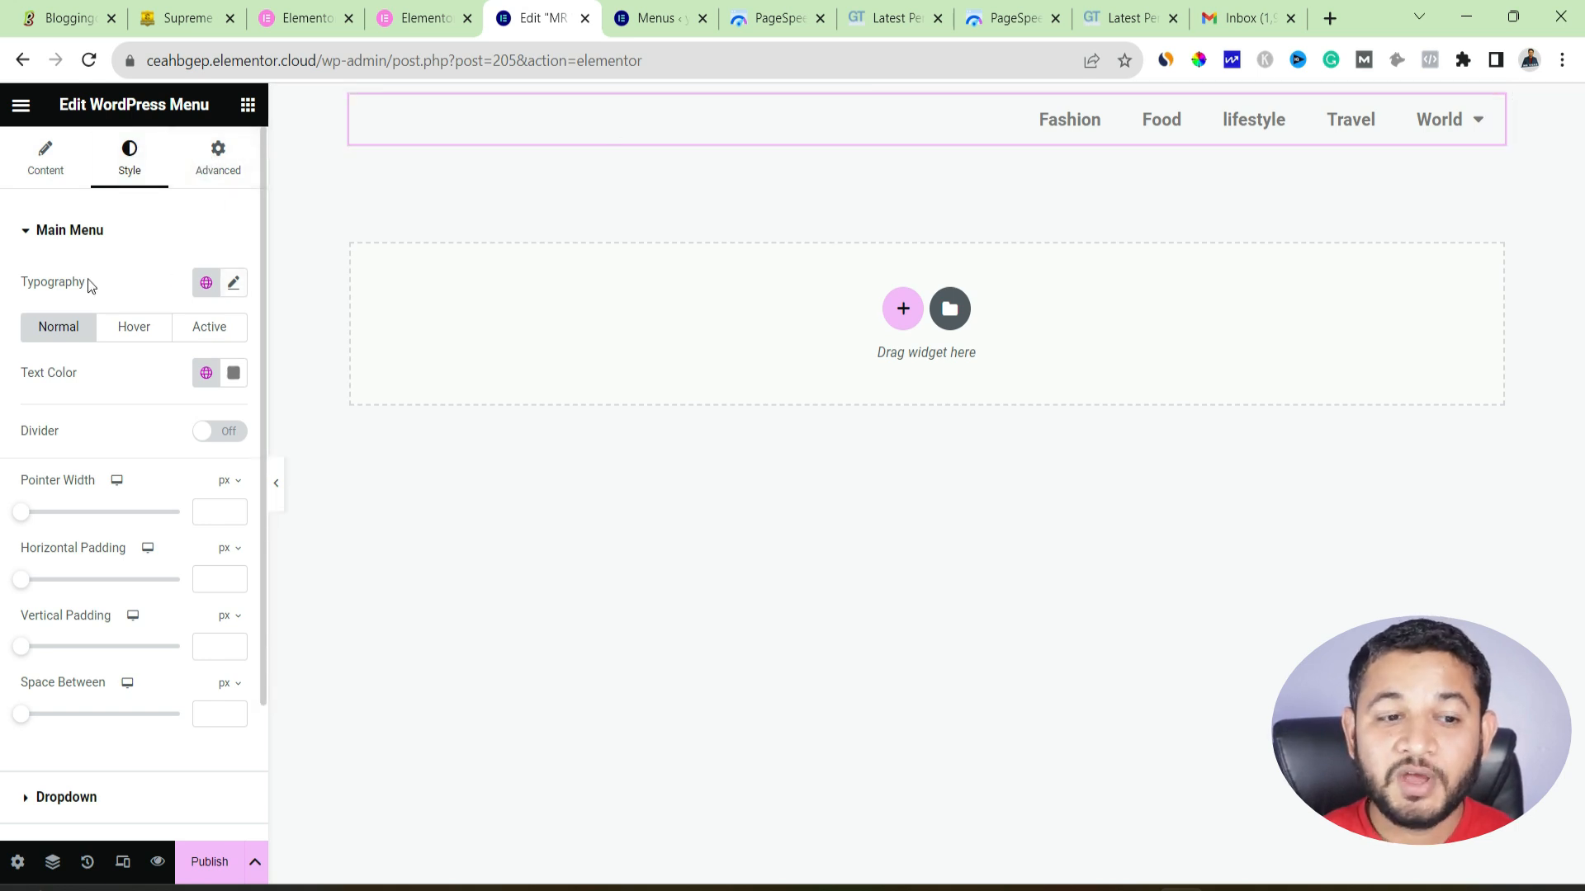
pyautogui.click(234, 284)
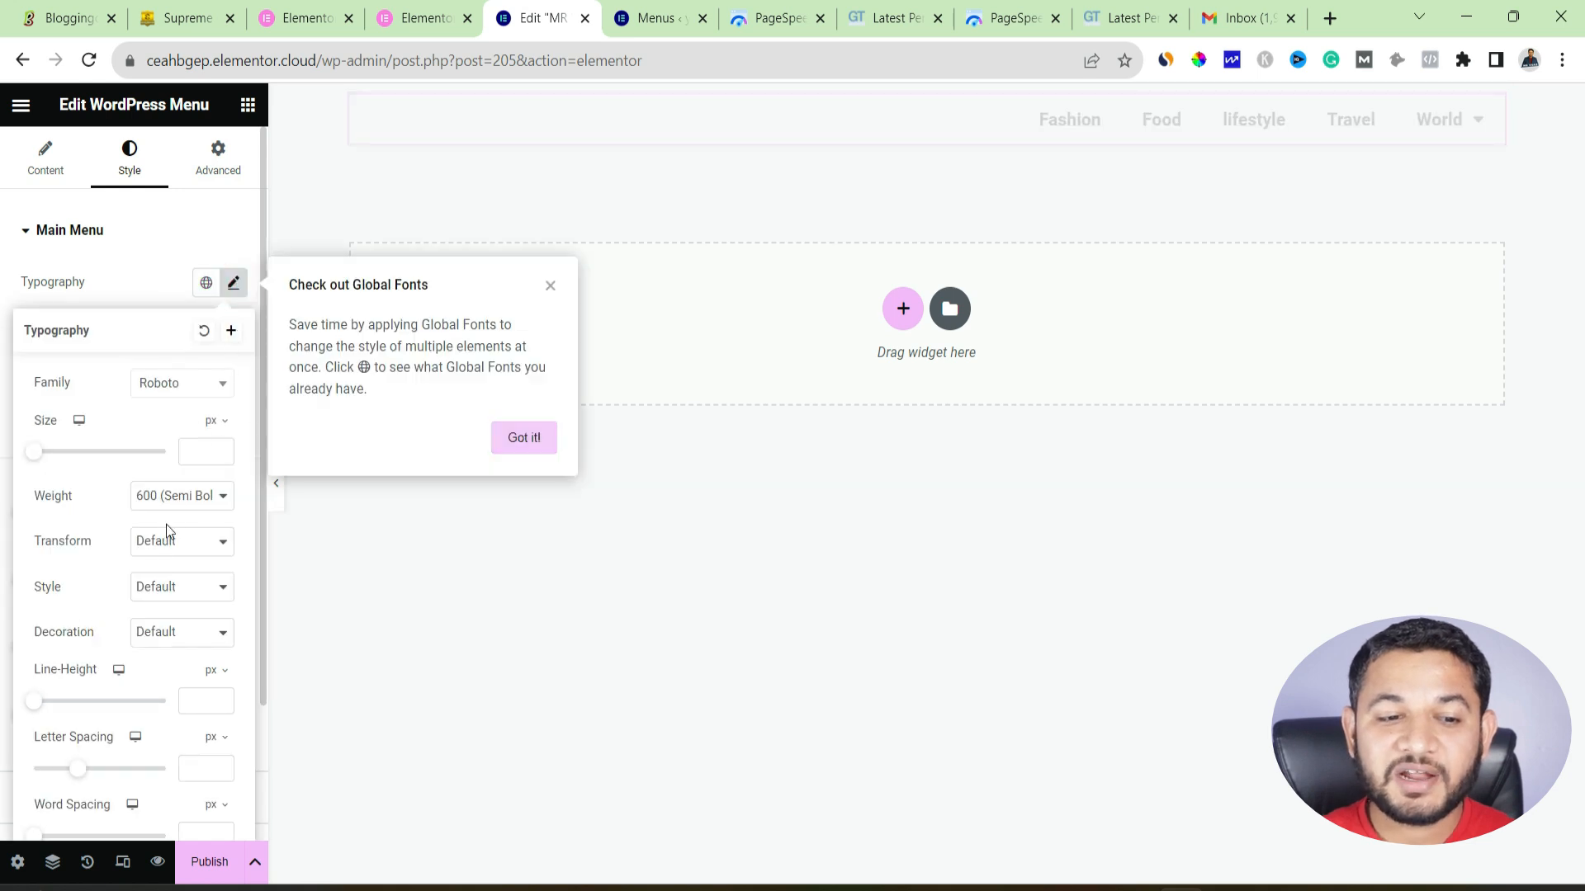
pyautogui.click(181, 492)
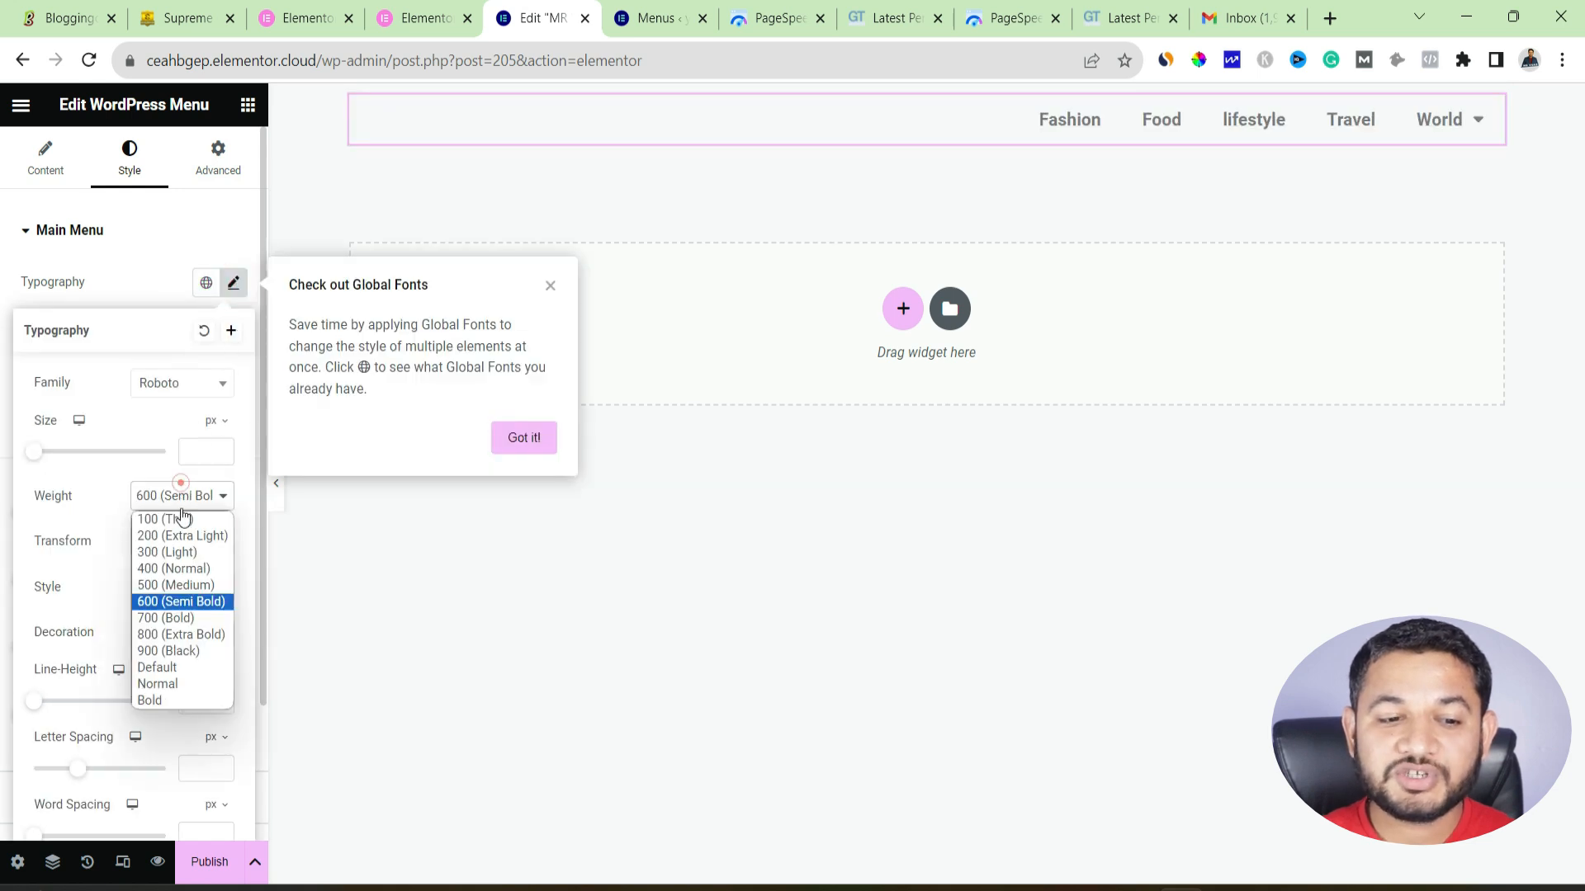
pyautogui.click(172, 652)
pyautogui.scroll(-2, 173, 647)
pyautogui.scroll(2, 173, 635)
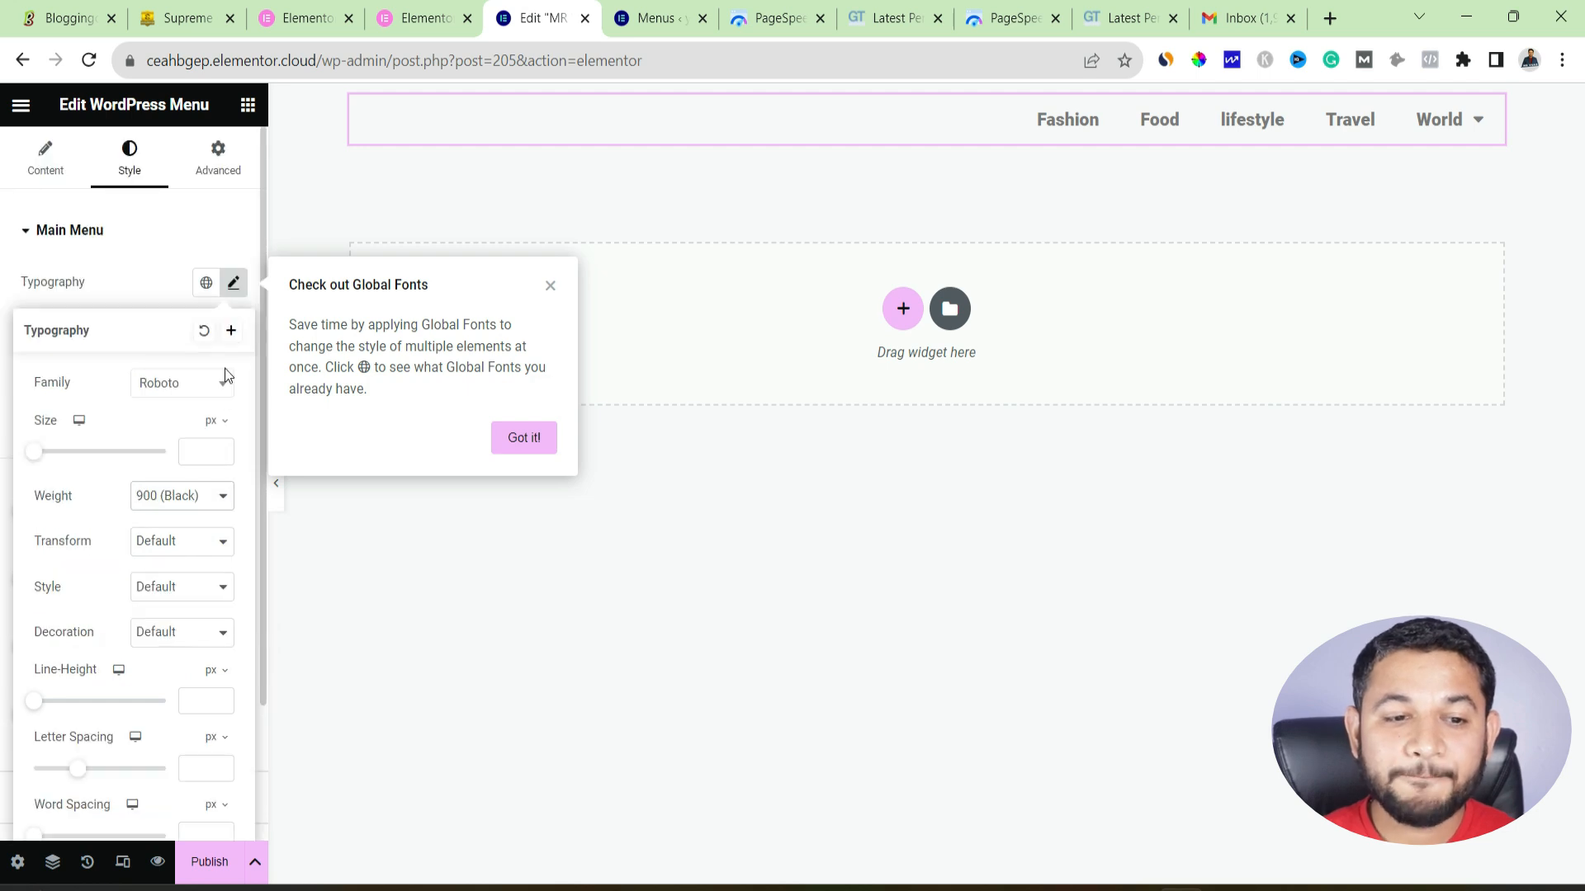
pyautogui.click(230, 284)
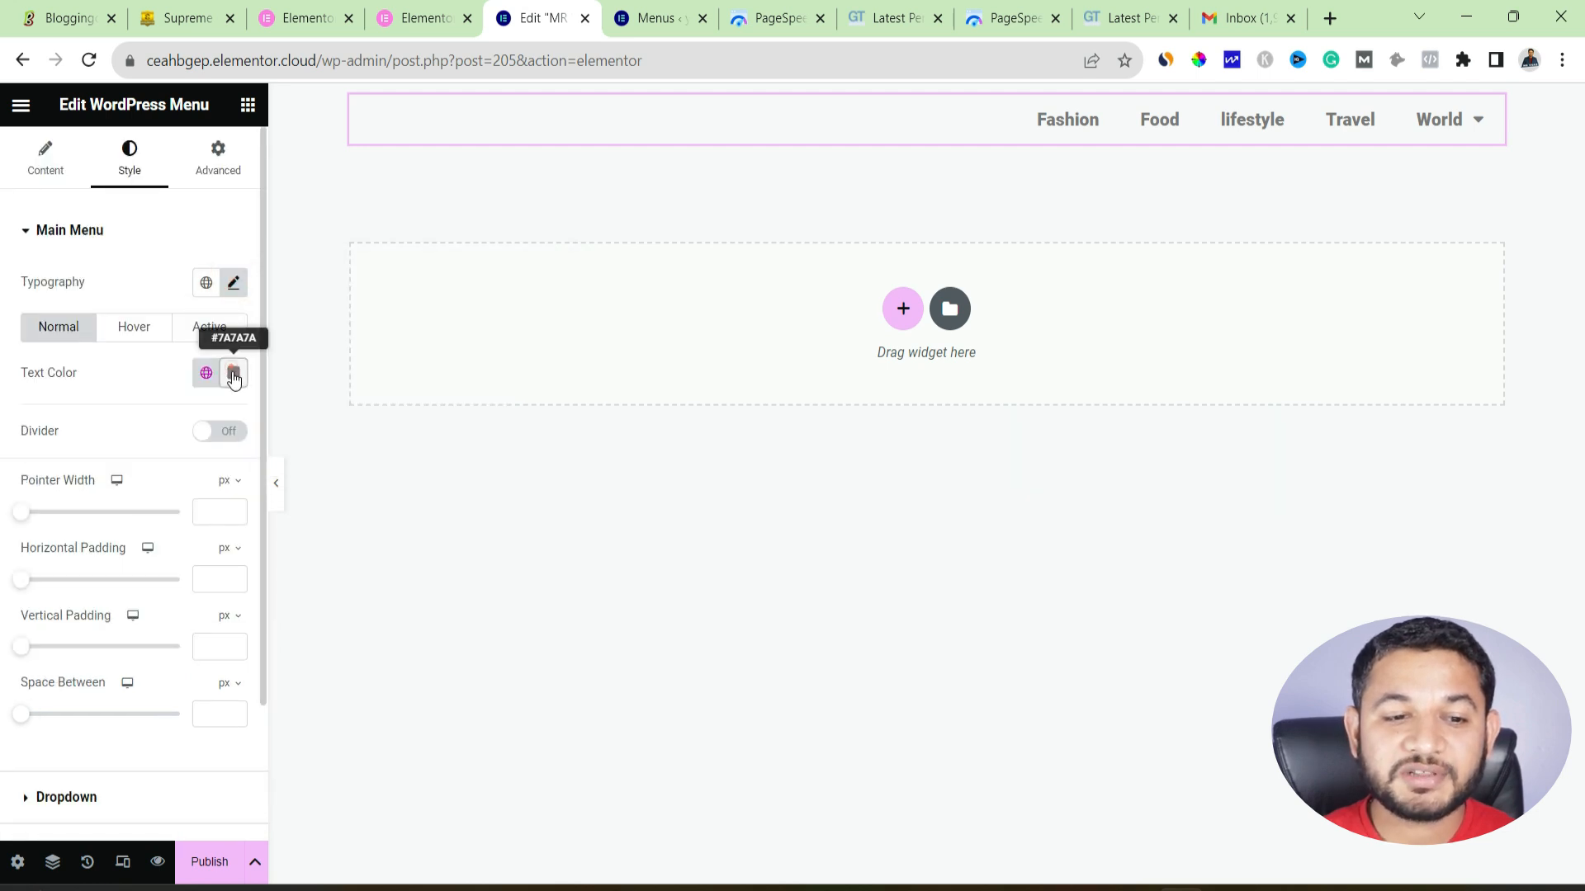
# - Change the main menu's normal text color to bright purple and save the page as a draft
pyautogui.click(233, 372)
pyautogui.click(301, 638)
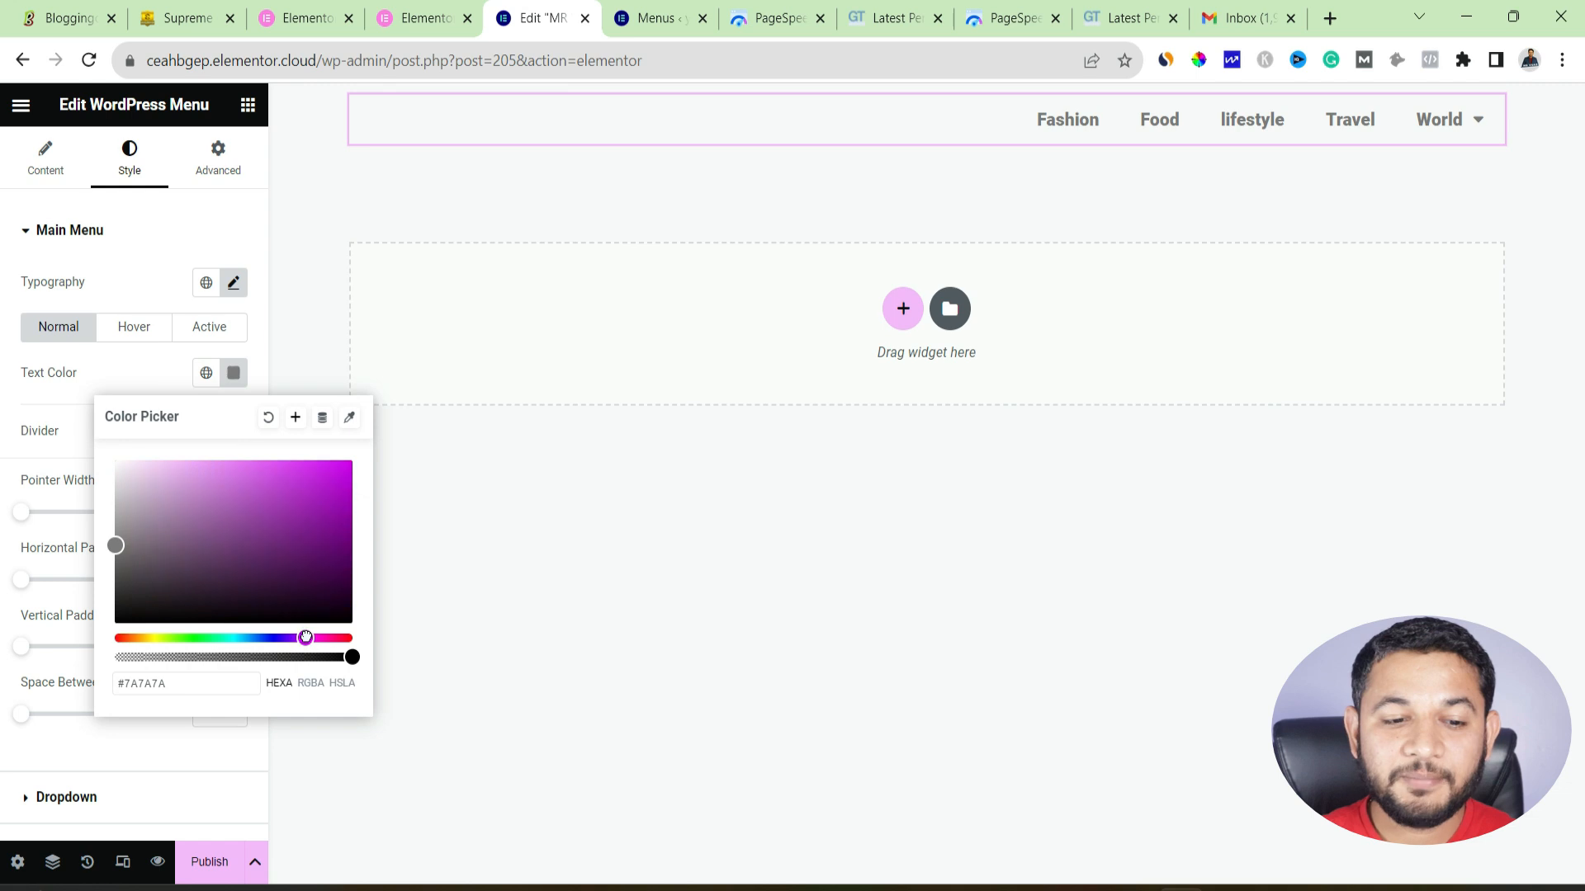
pyautogui.click(341, 473)
pyautogui.click(781, 181)
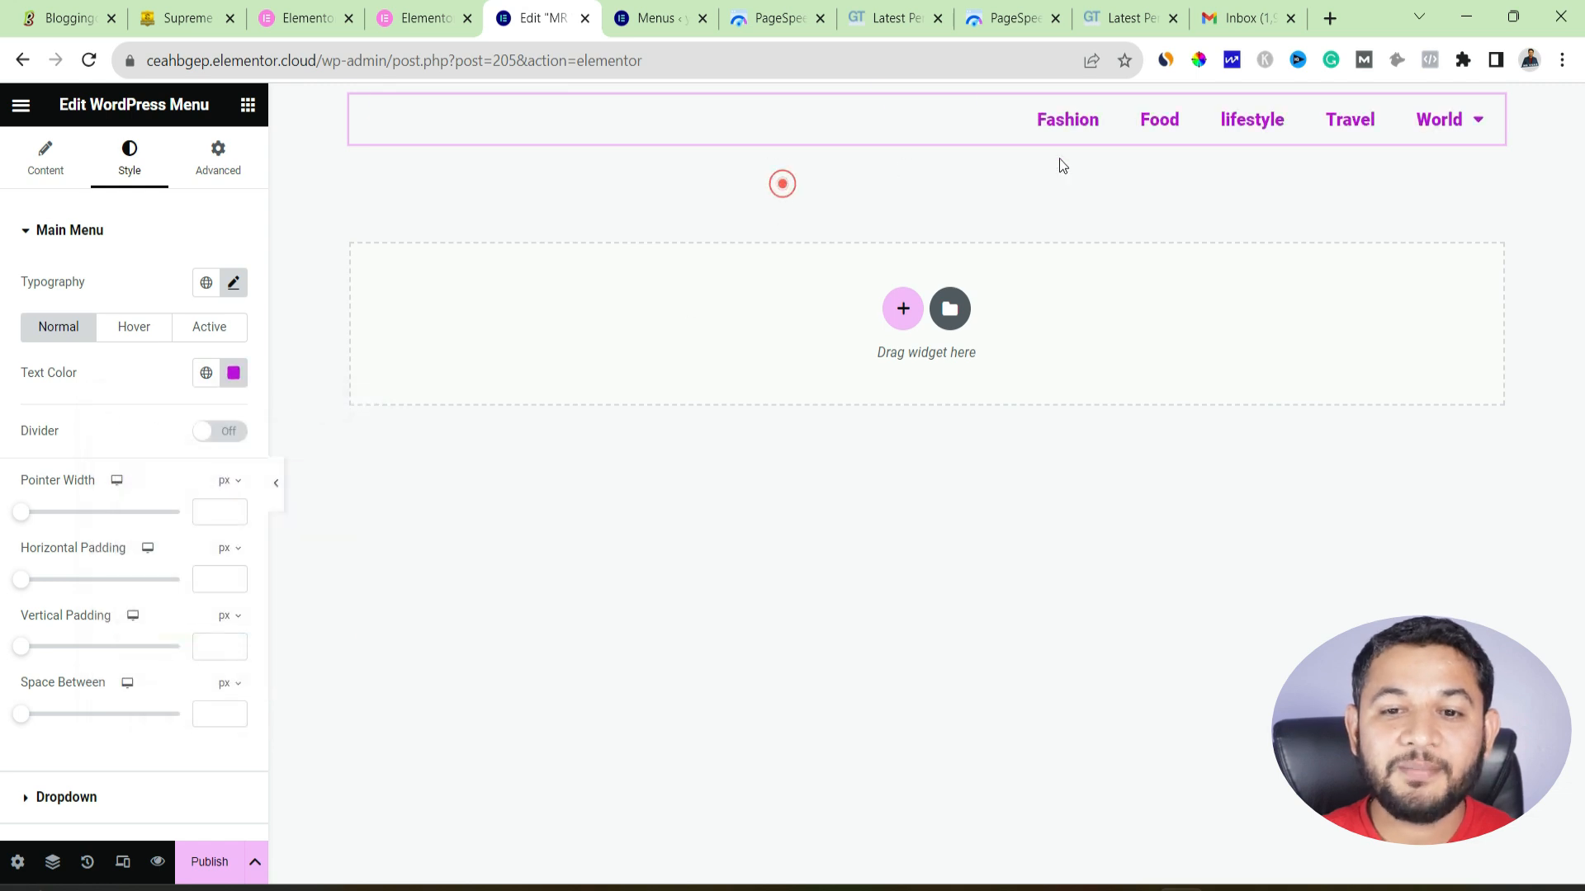
pyautogui.click(255, 862)
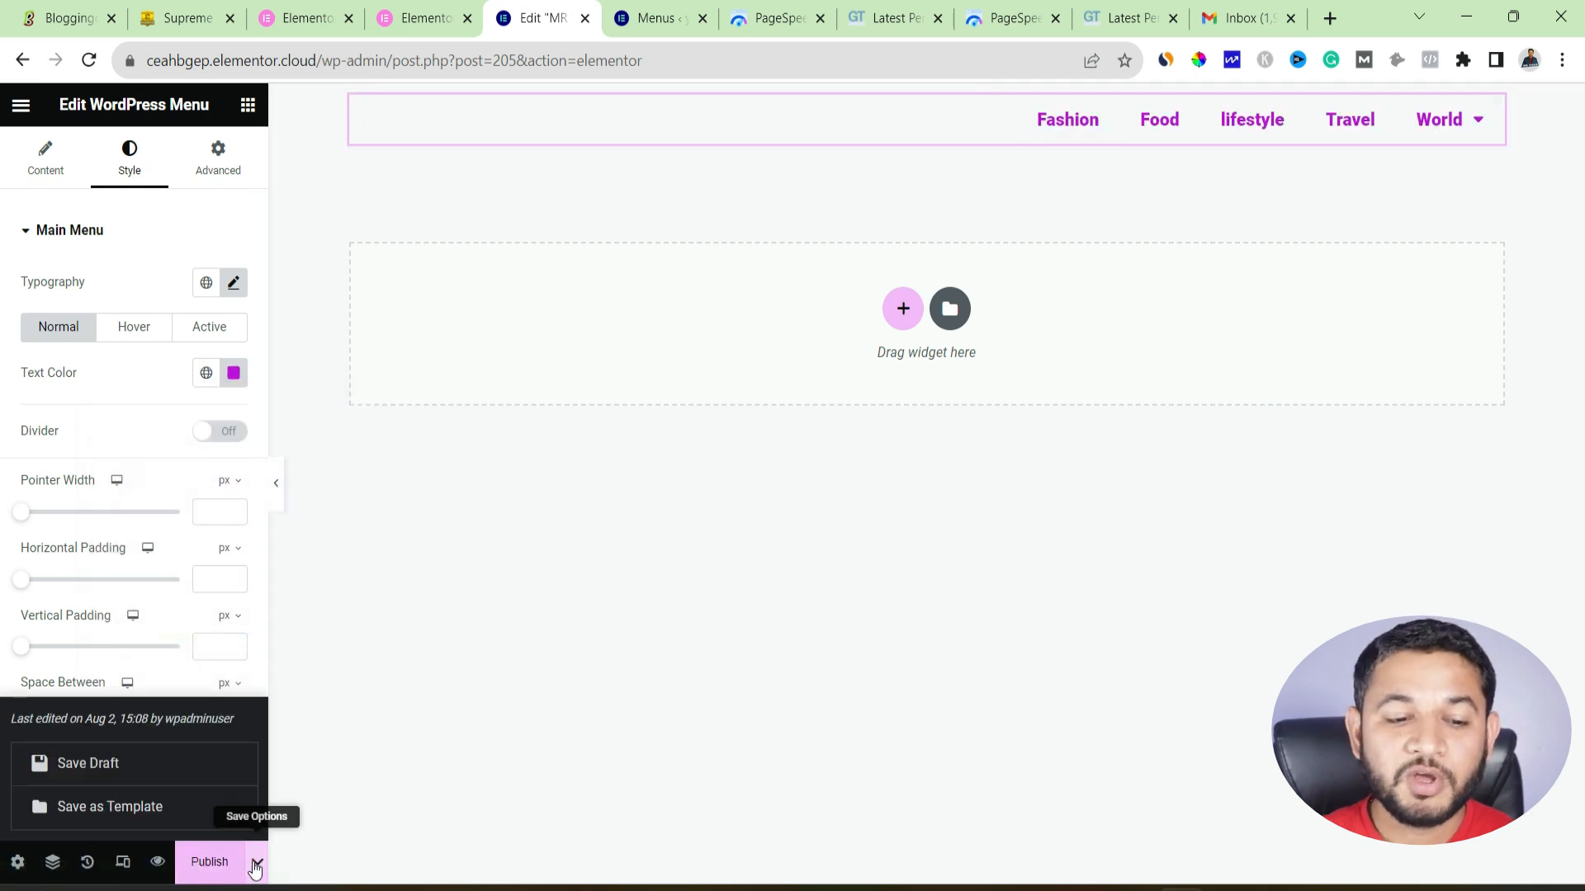
pyautogui.click(118, 767)
# - Examine the header of the bloggingos.com home page as a reference, and return to the Elementor editor
pyautogui.hotkey('ctrl', 'pageup')
pyautogui.hotkey('ctrl', 'pageup')
pyautogui.hotkey('ctrl', 'pageup')
pyautogui.hotkey('ctrl', 'pageup')
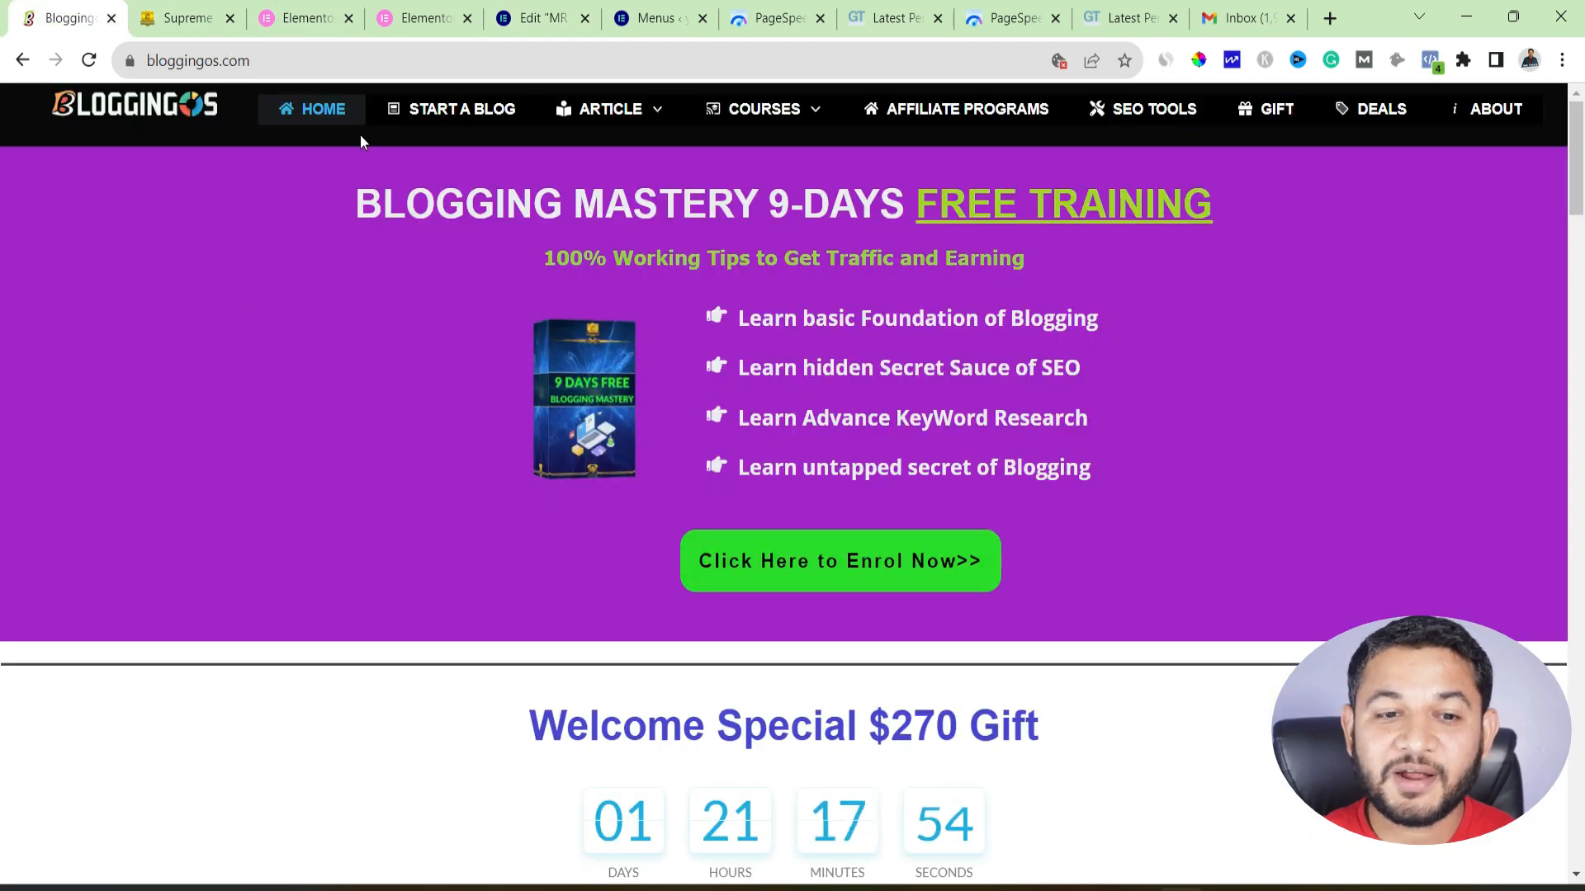
pyautogui.click(515, 10)
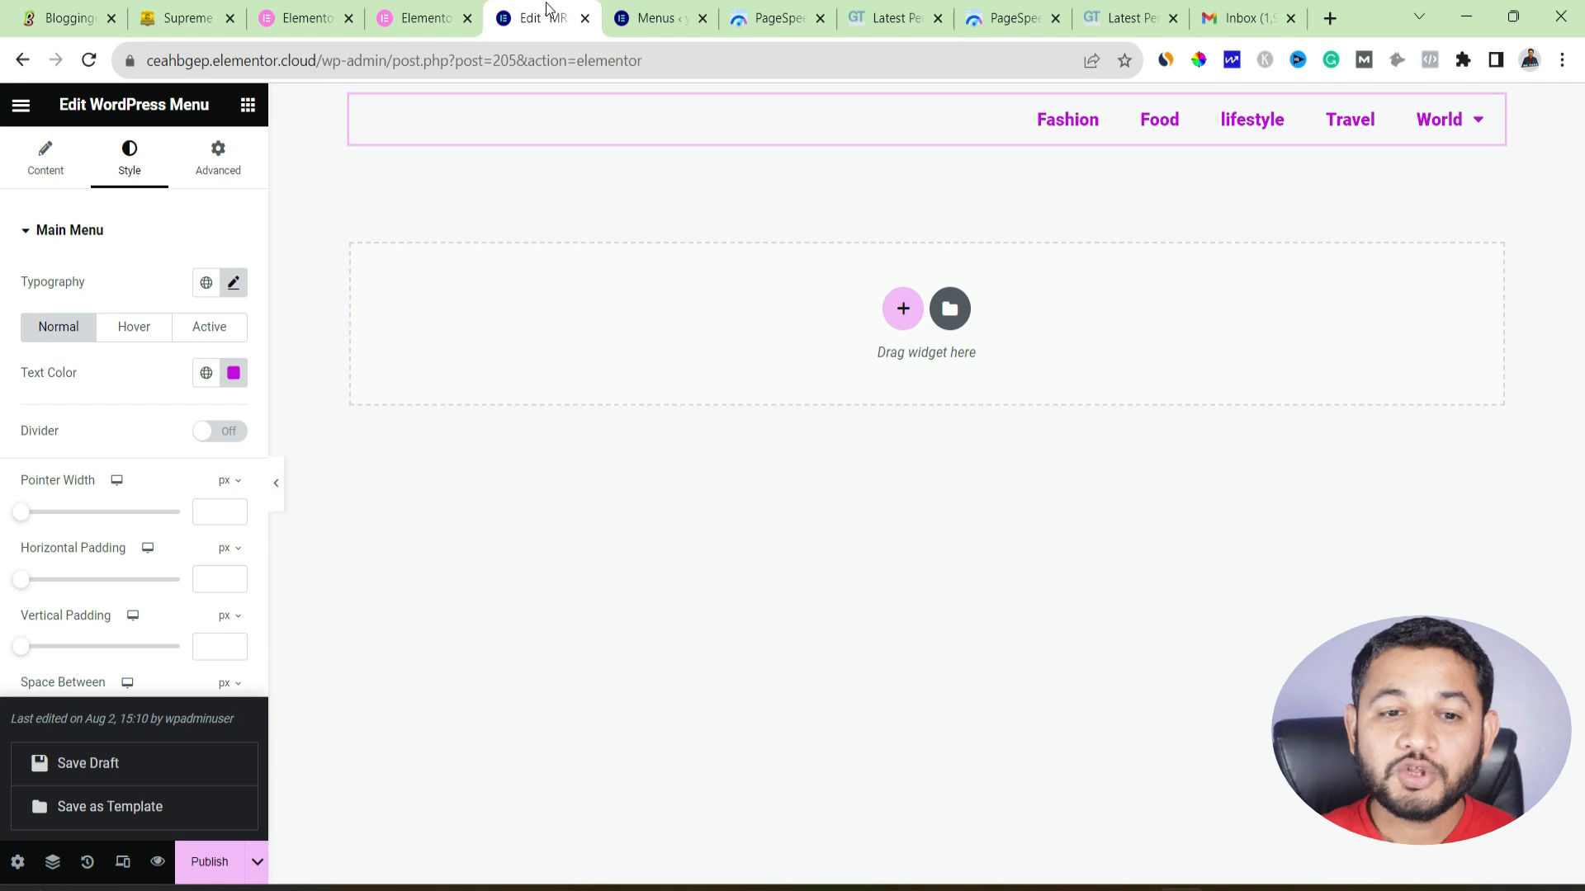
pyautogui.click(776, 131)
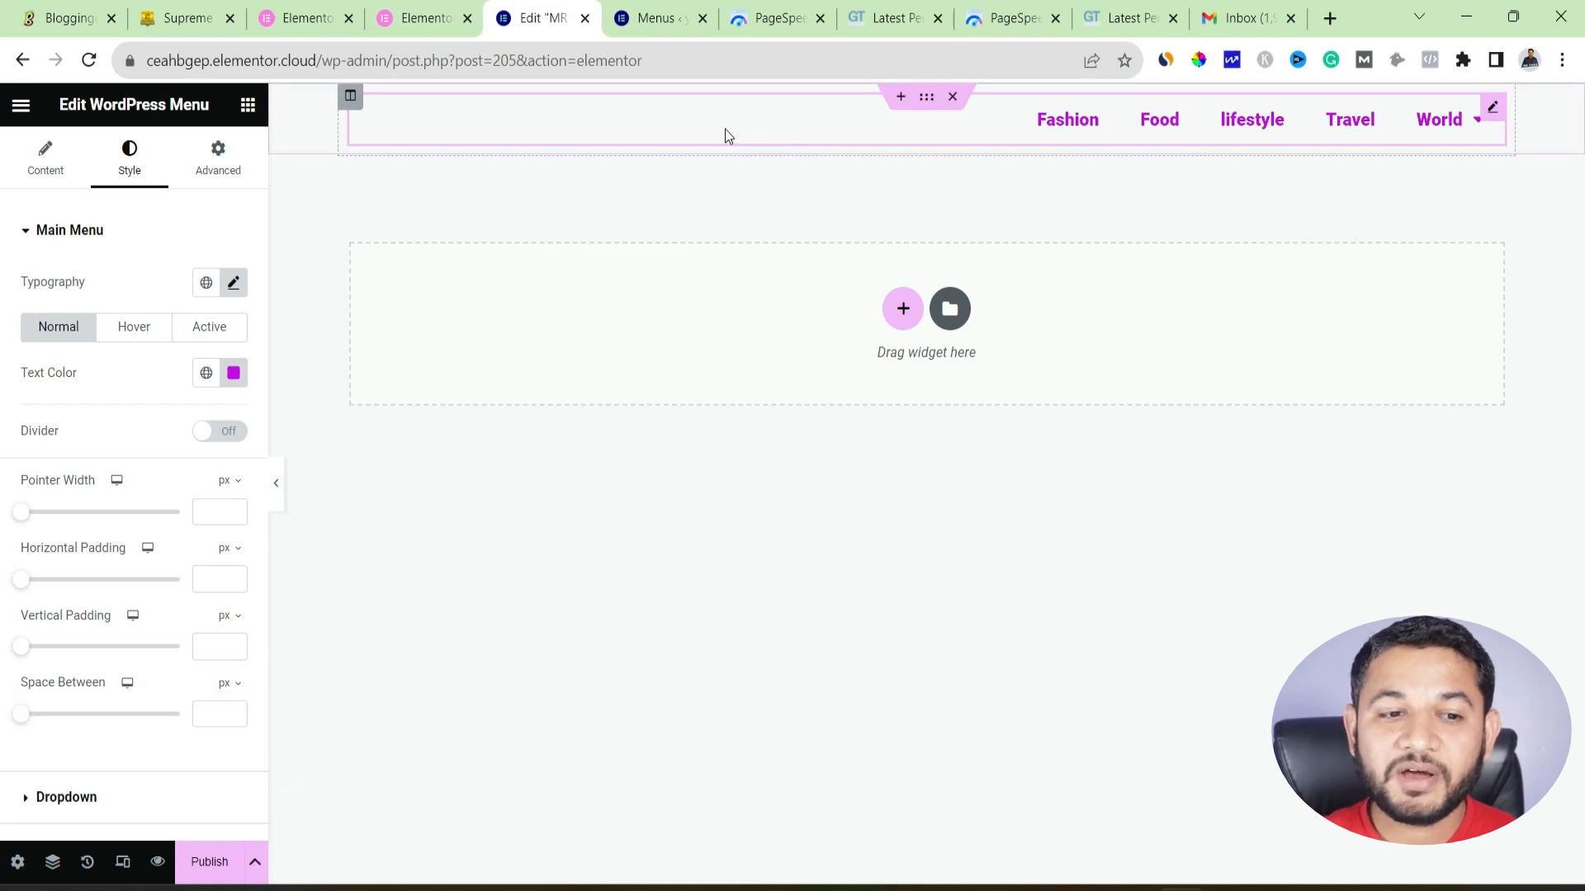
# - Give the column holding the menu a classic background in near-black #0F0F0F and save the page as a draft
pyautogui.click(1493, 109)
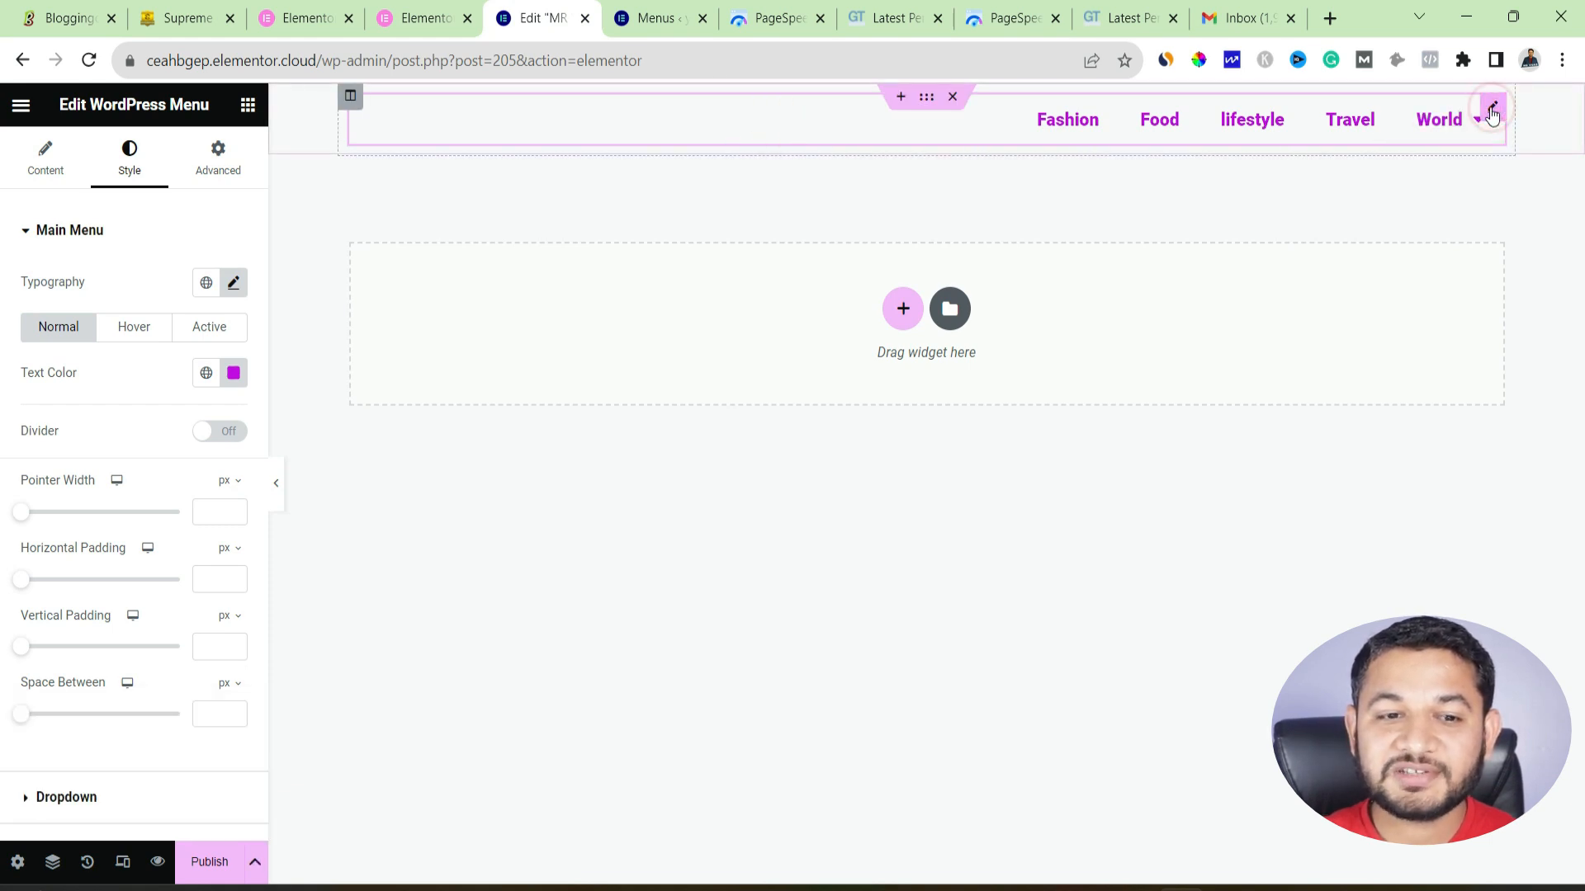
pyautogui.click(350, 95)
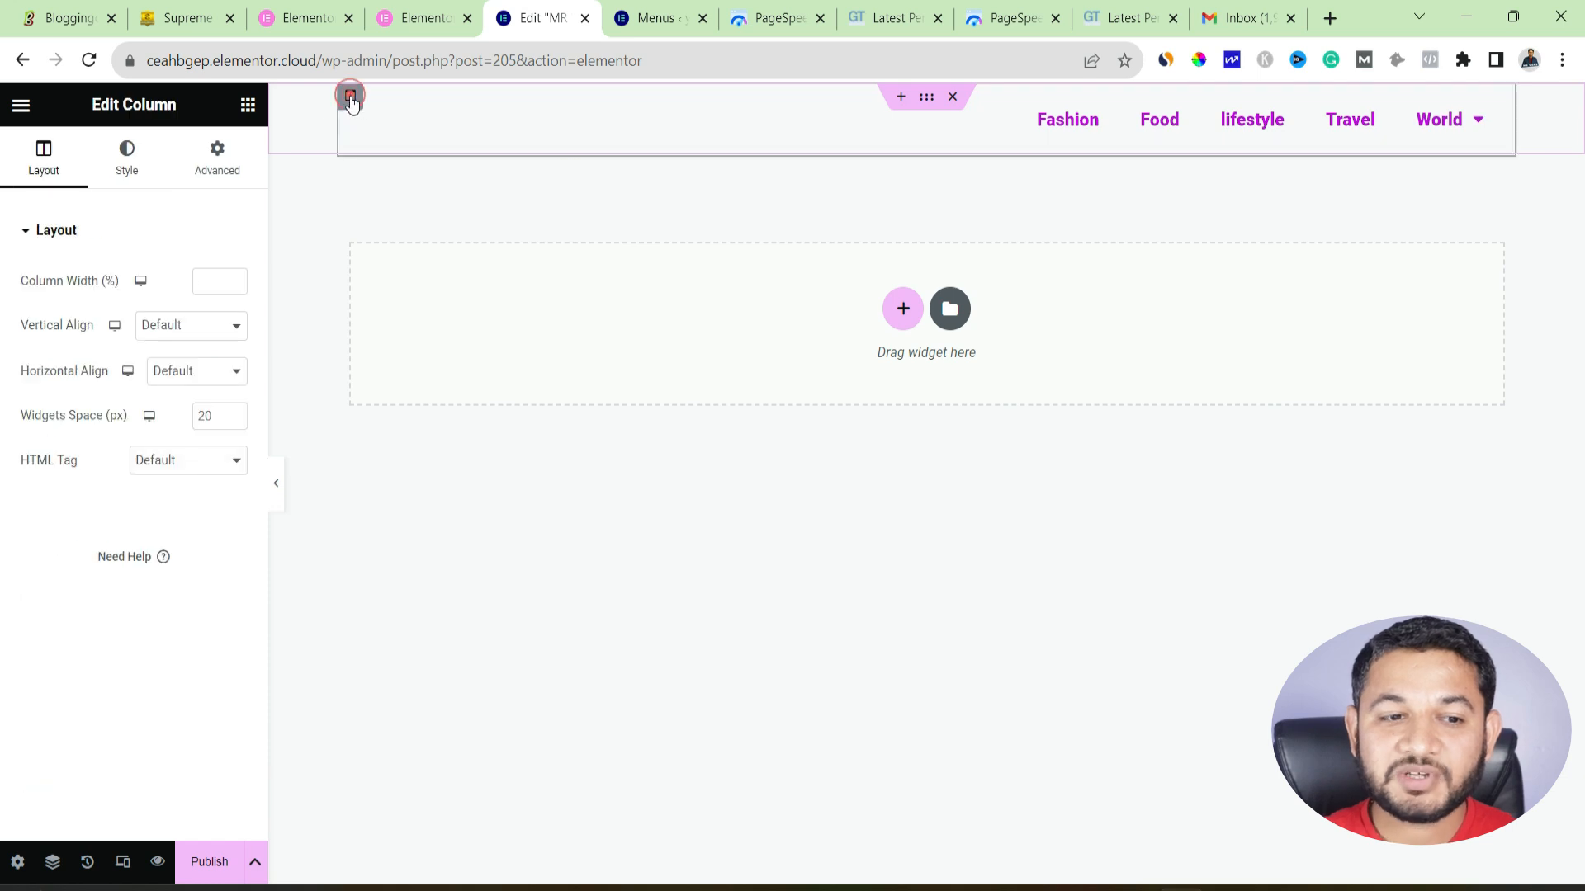
pyautogui.click(130, 157)
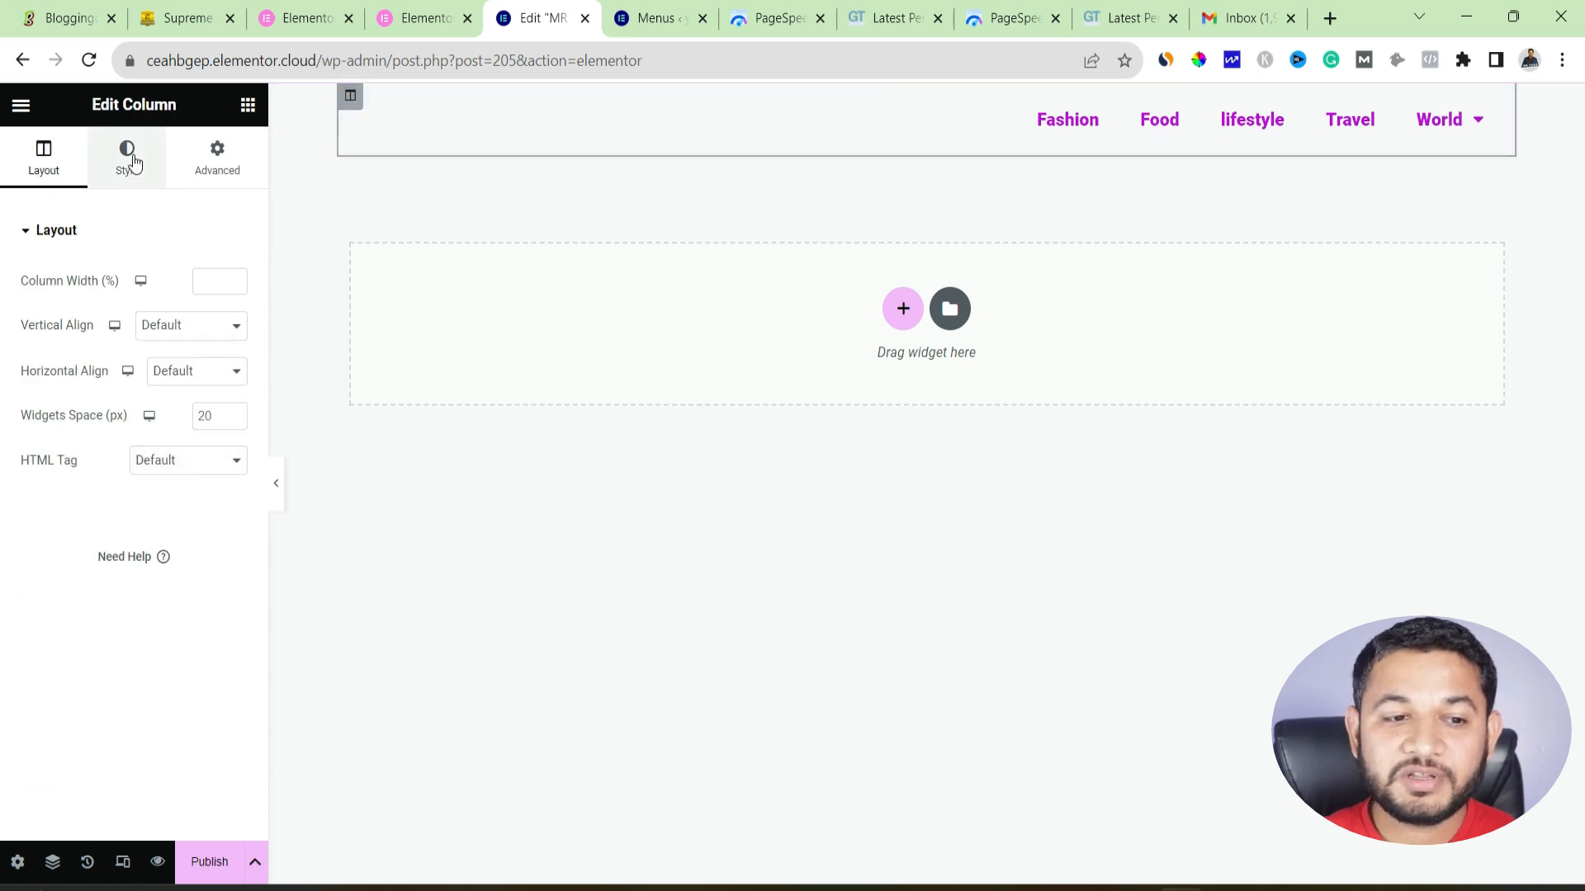
pyautogui.click(177, 328)
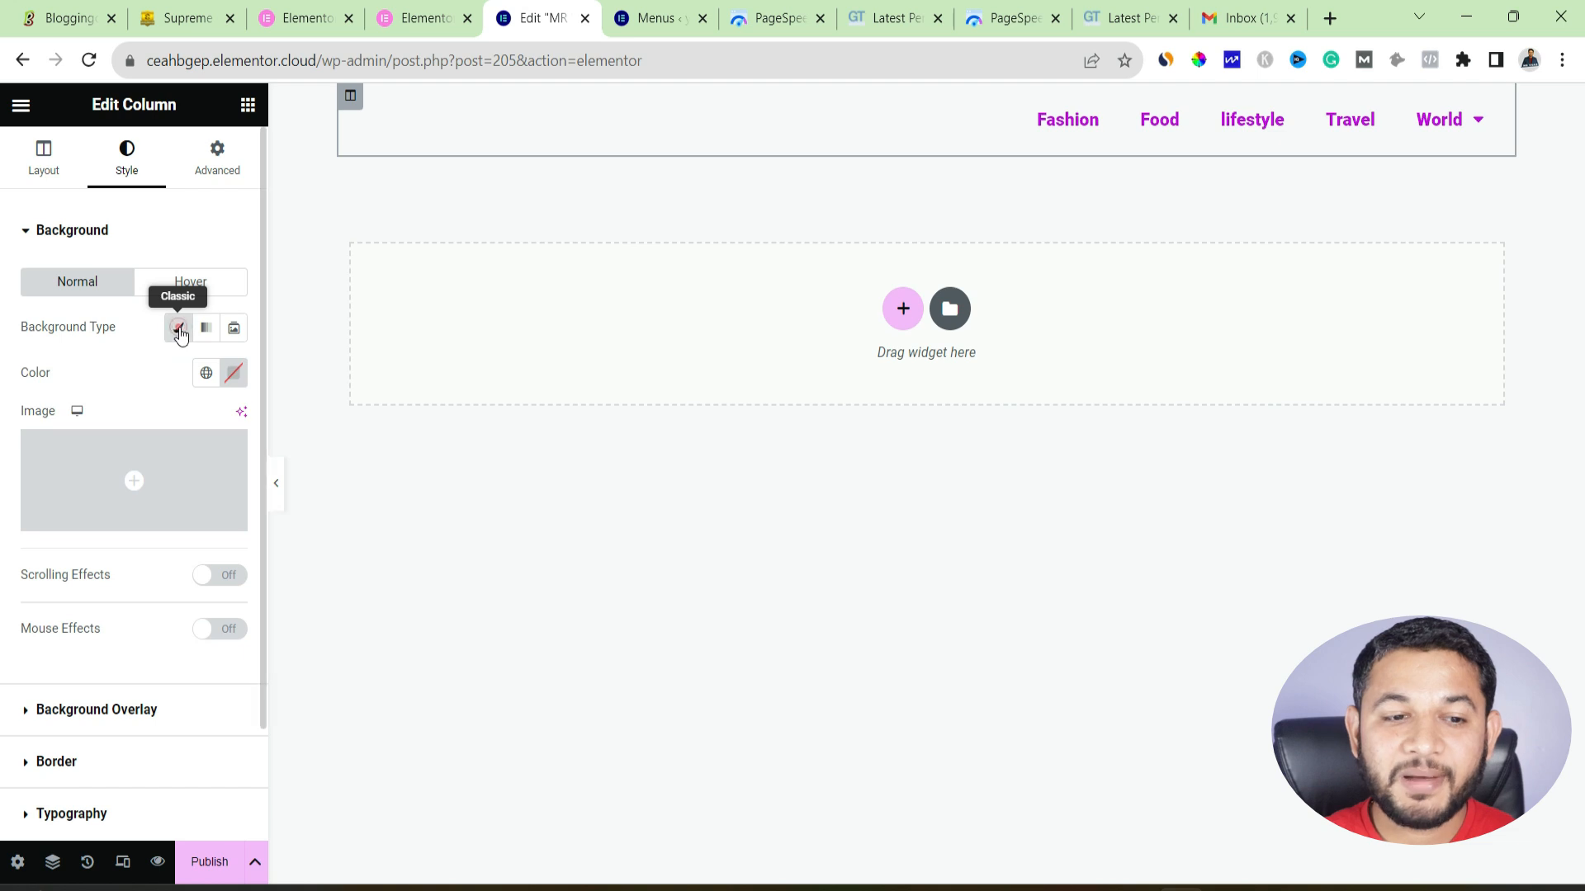
pyautogui.click(233, 372)
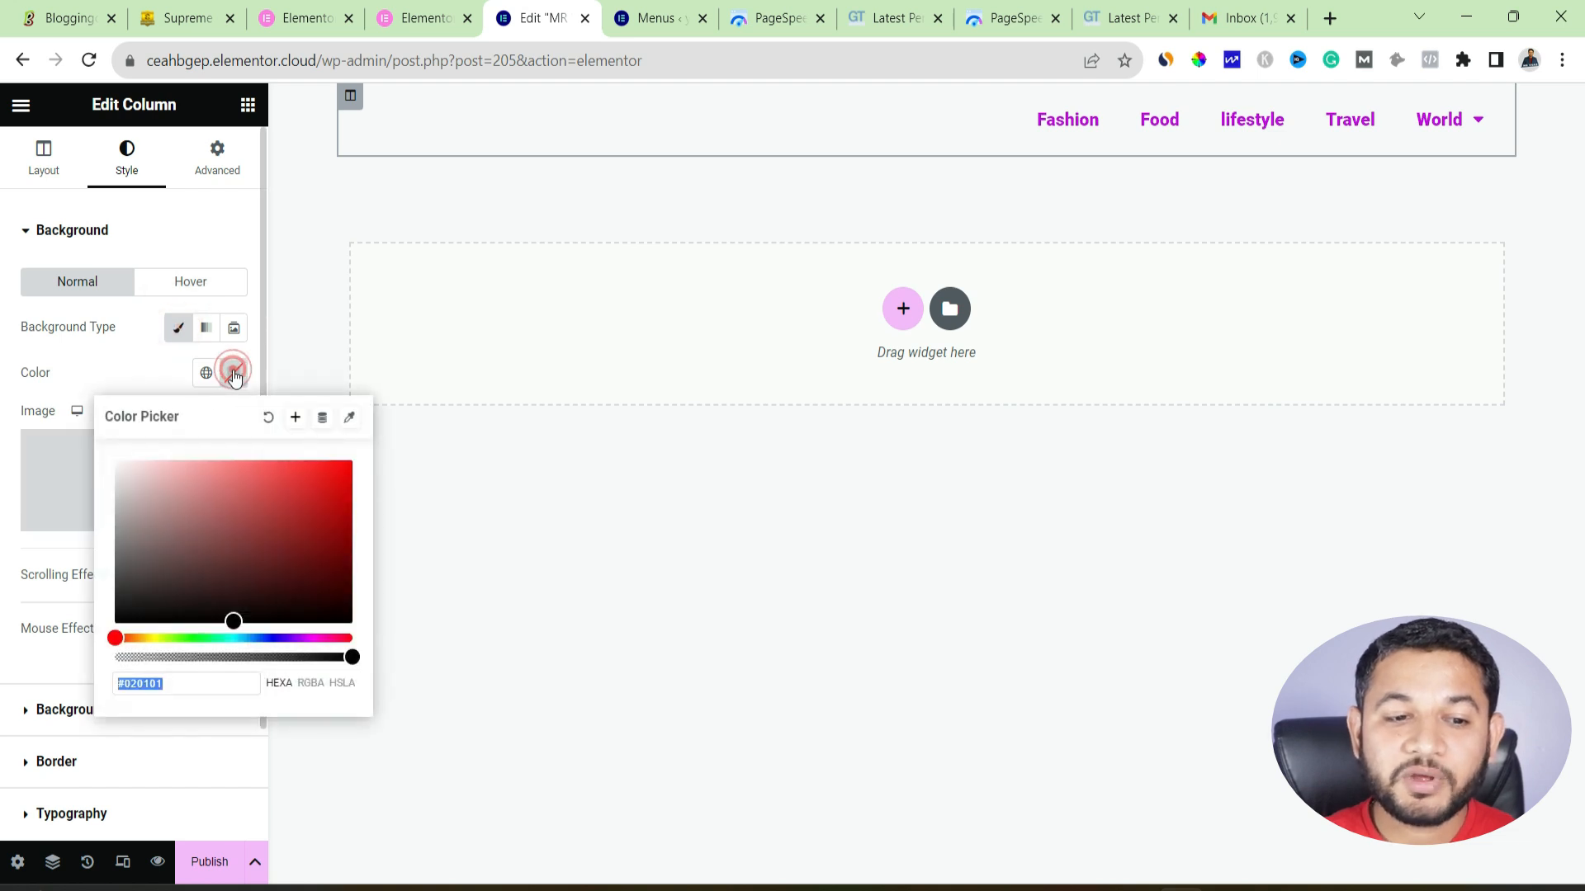
pyautogui.click(122, 616)
pyautogui.moveTo(122, 617); pyautogui.dragTo(138, 587)
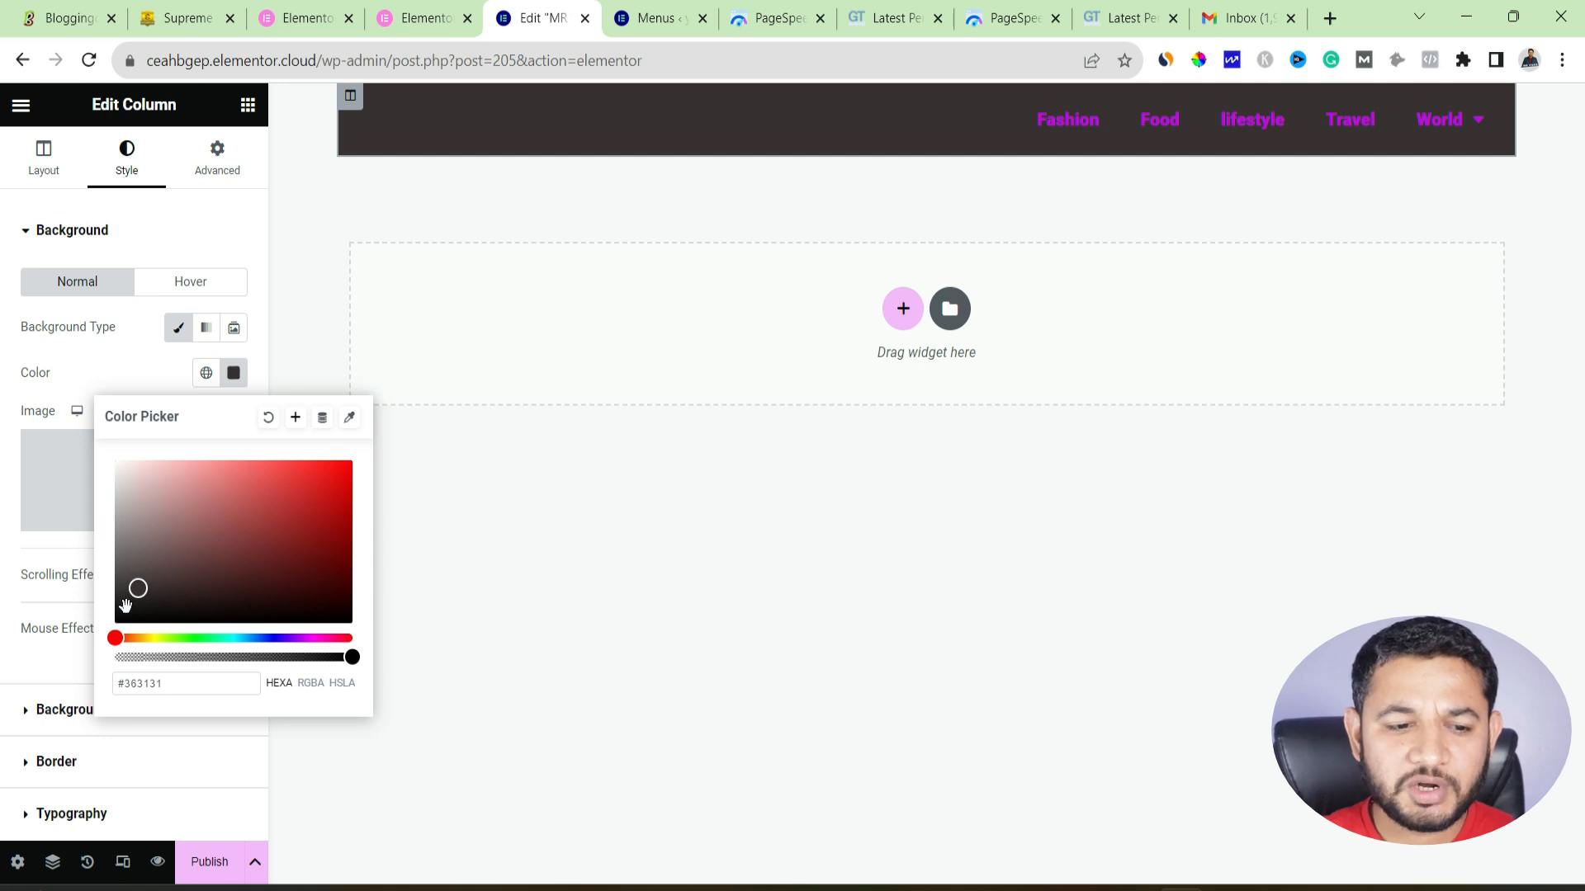
pyautogui.click(125, 612)
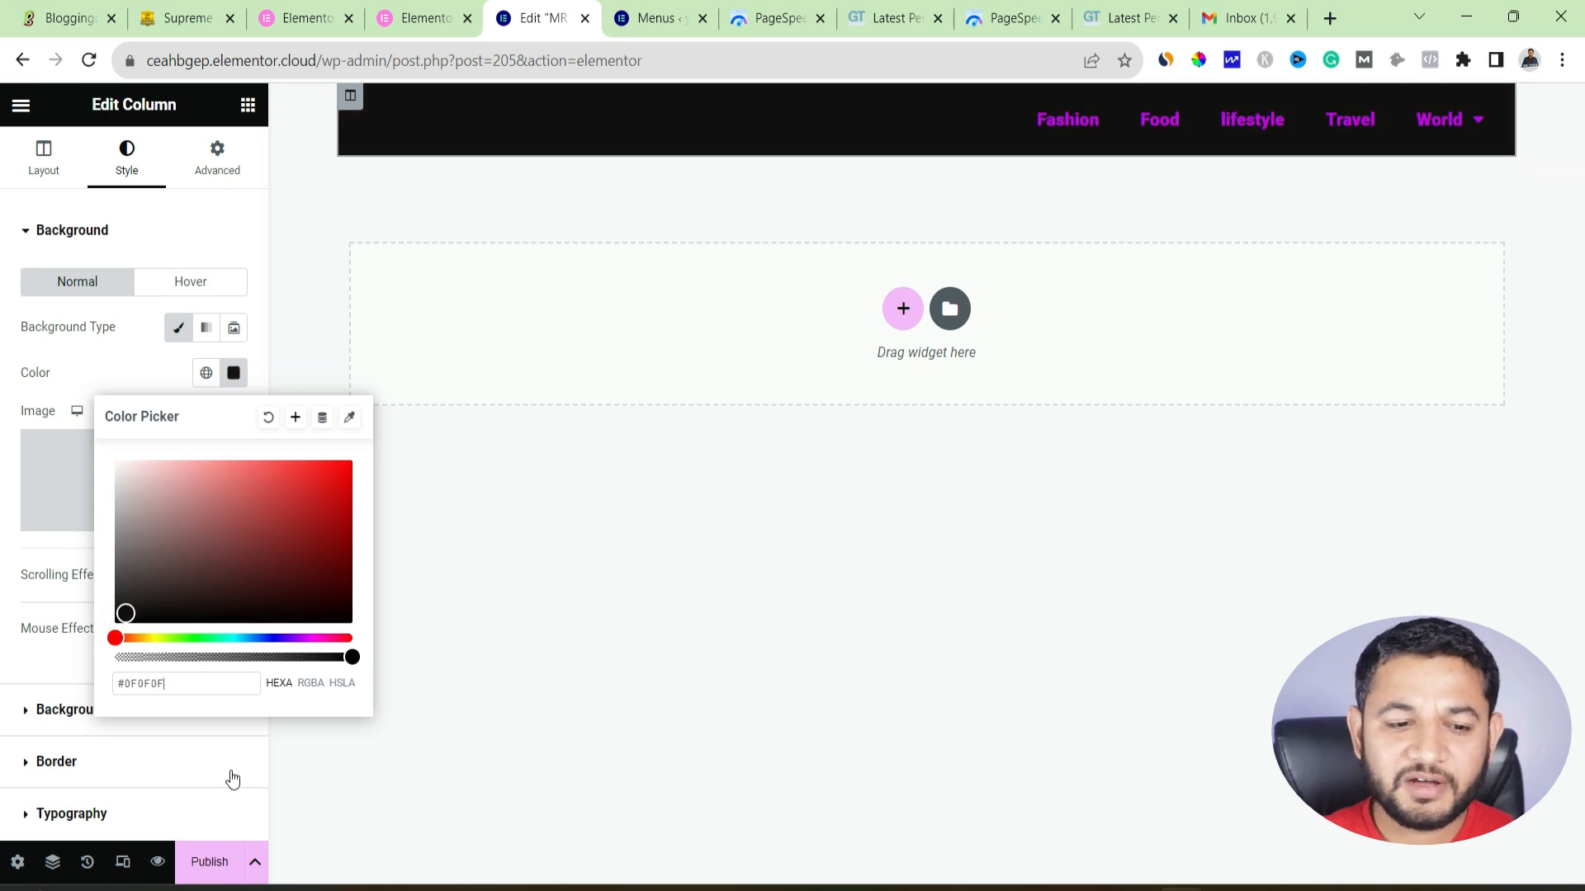
pyautogui.click(315, 763)
pyautogui.click(255, 861)
pyautogui.click(141, 756)
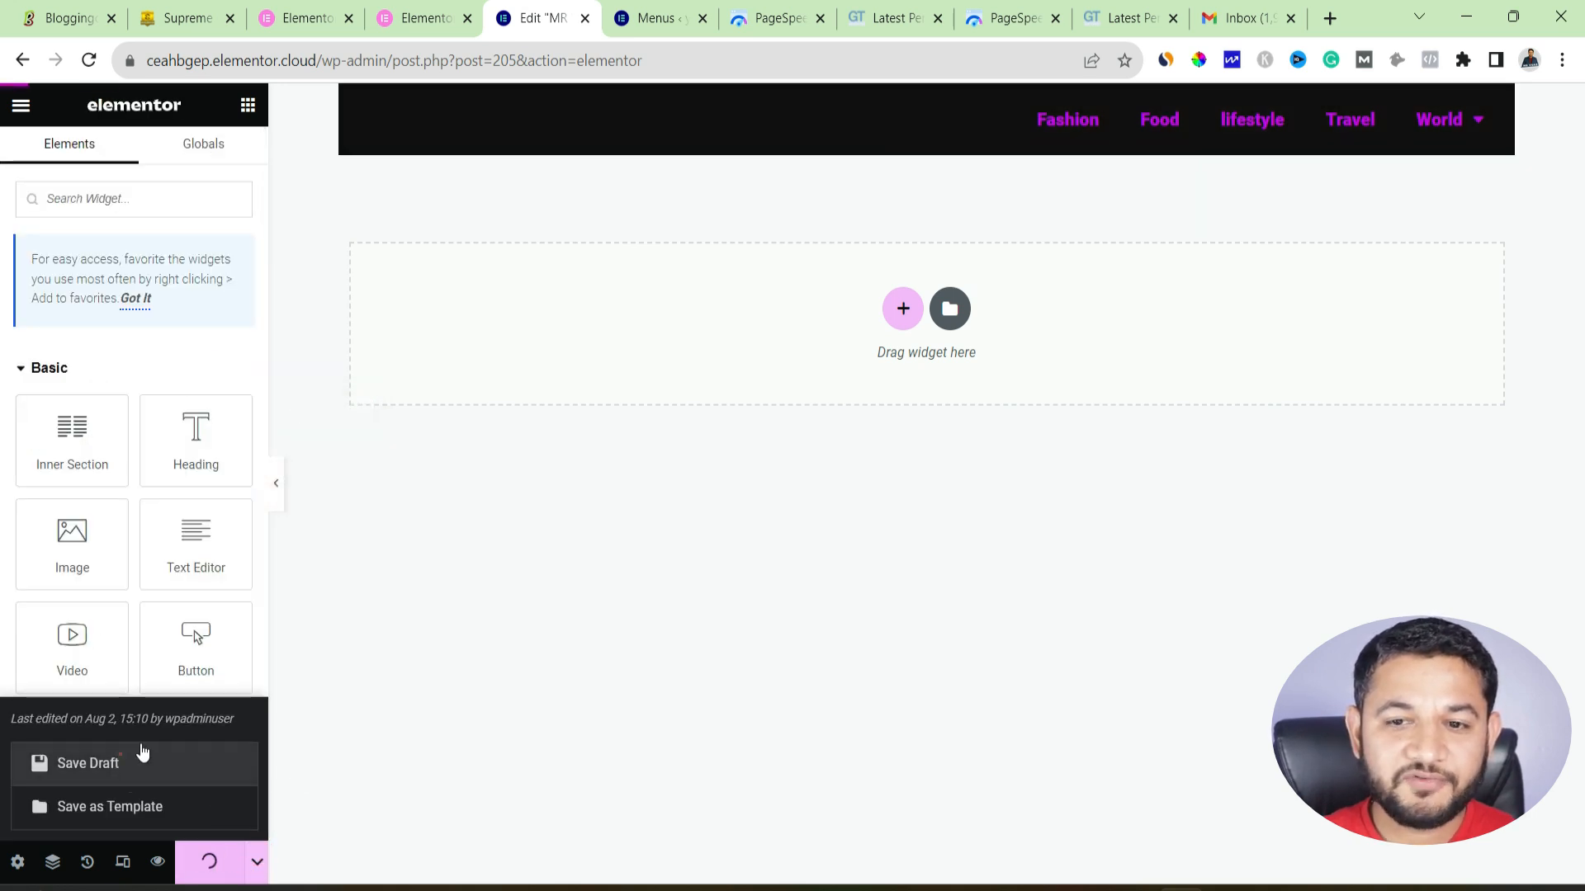
# - Change the main menu's normal text color to near-white #F4EEF5 and save the page as a draft
pyautogui.click(1124, 127)
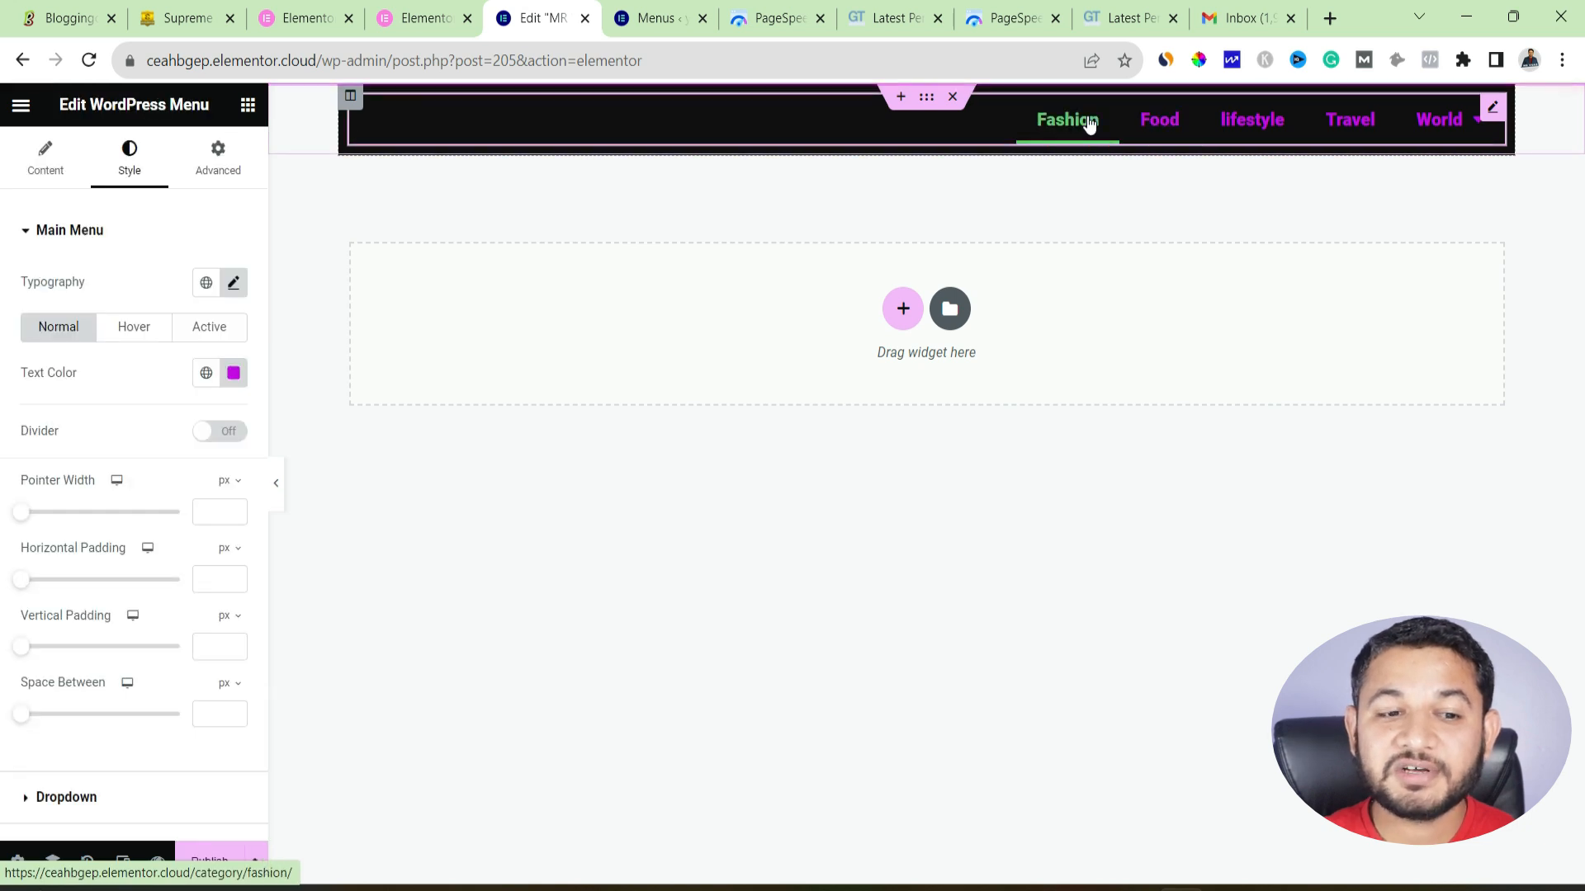
pyautogui.click(236, 372)
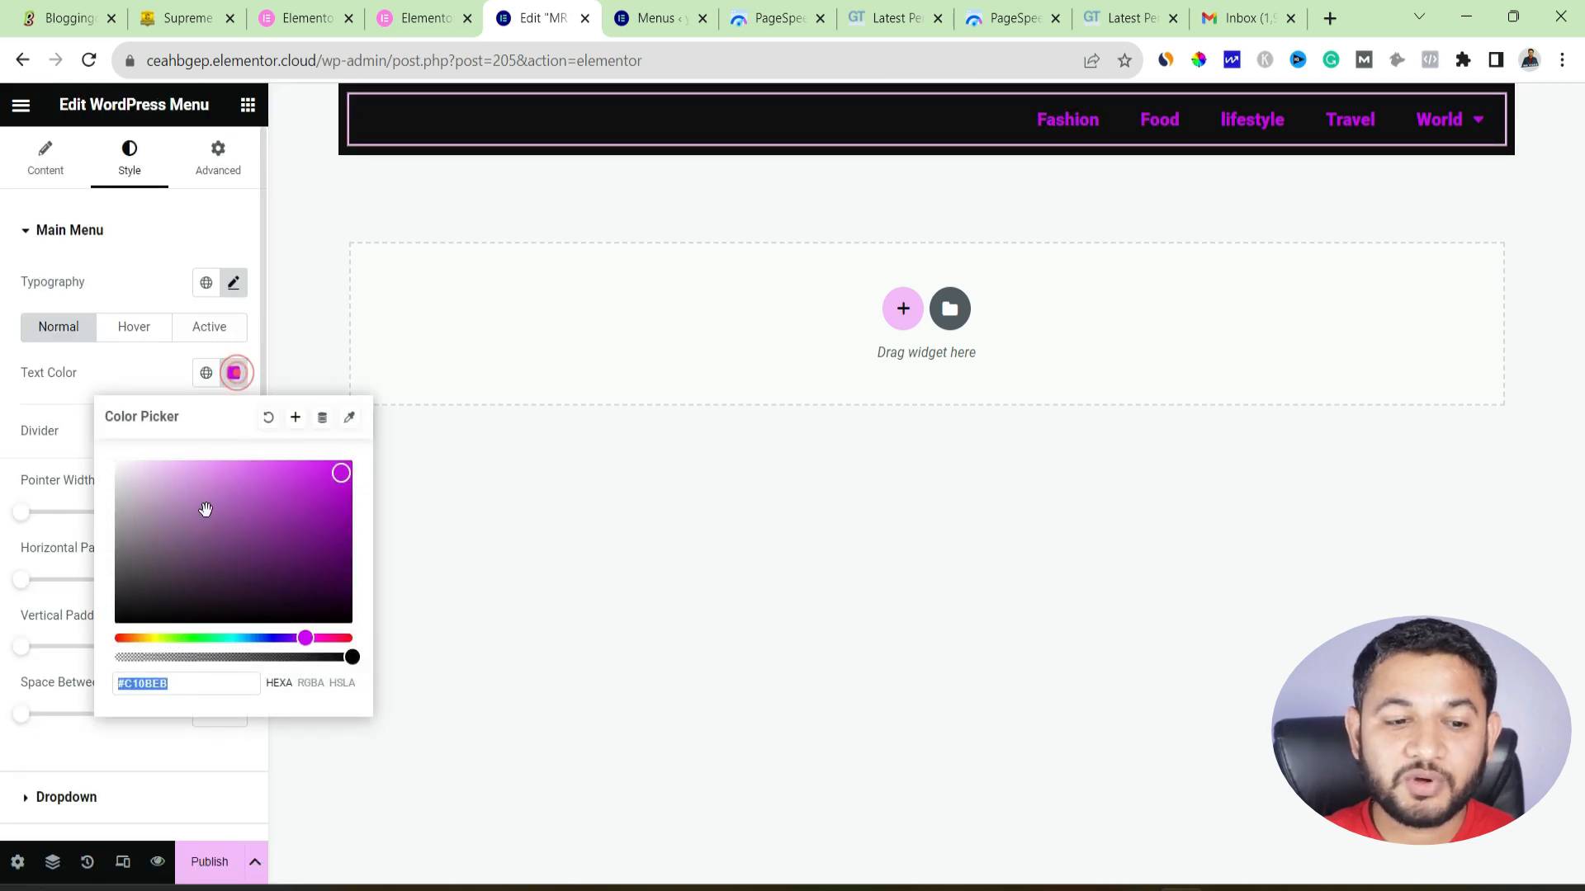
pyautogui.click(122, 469)
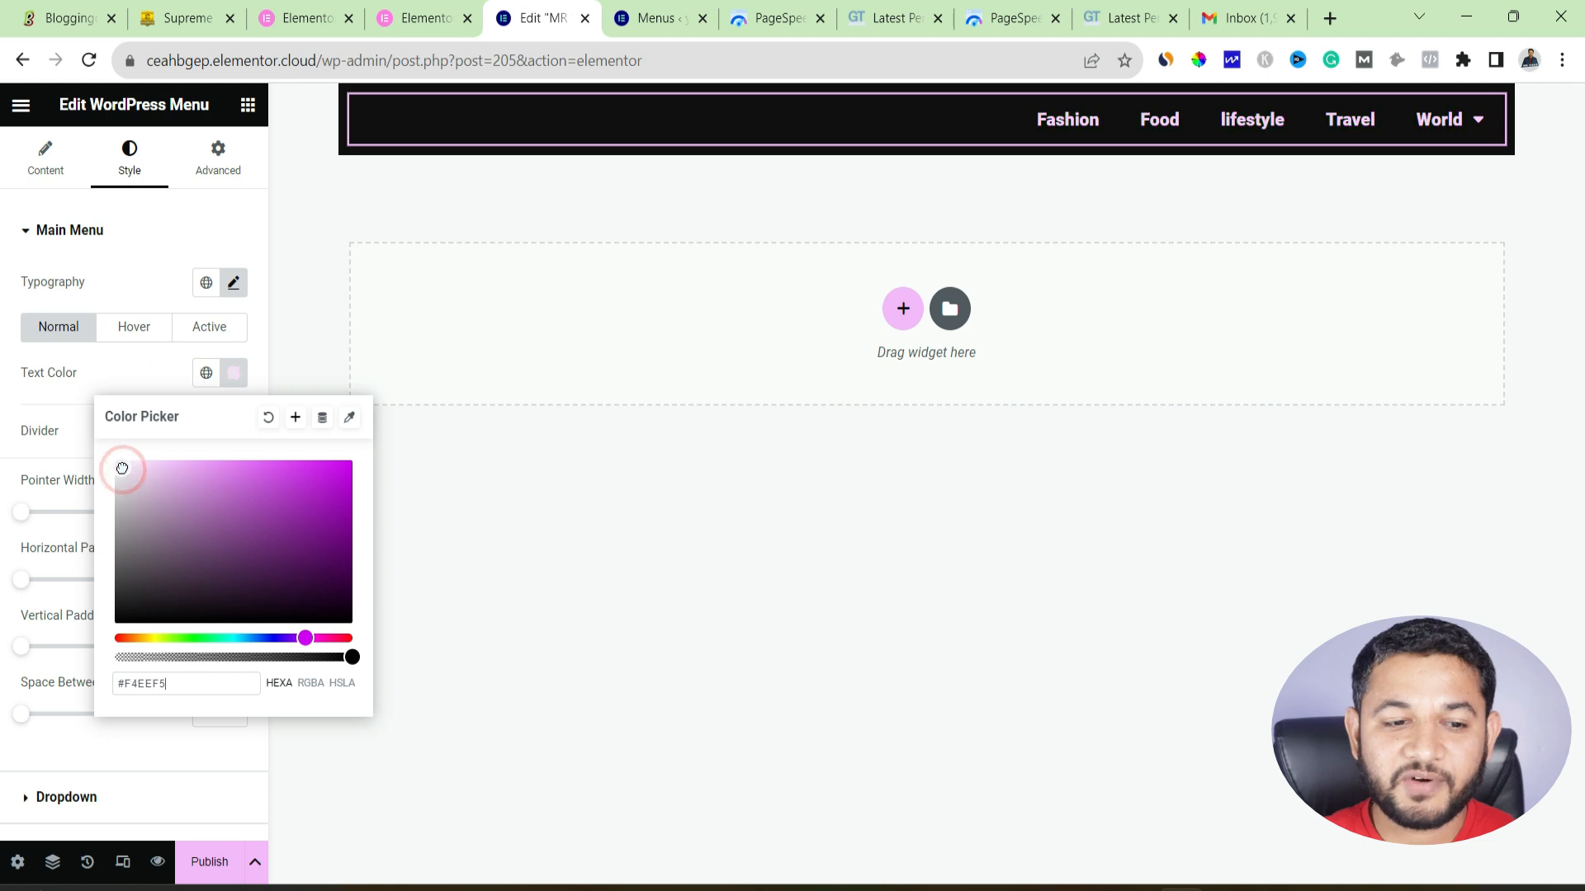
pyautogui.click(461, 305)
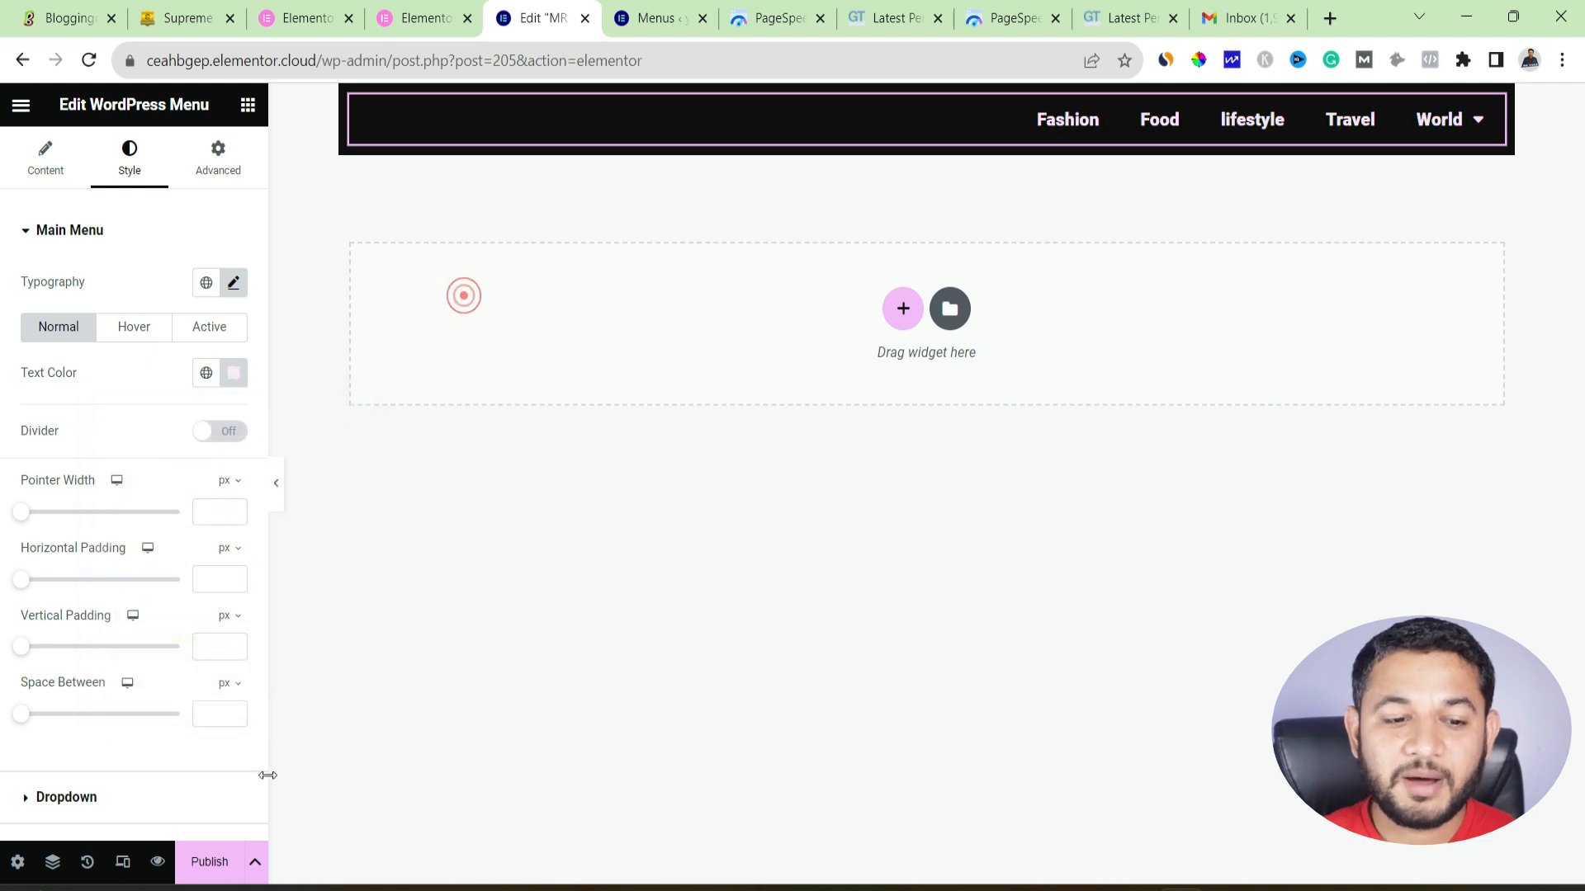
pyautogui.click(255, 861)
pyautogui.click(134, 751)
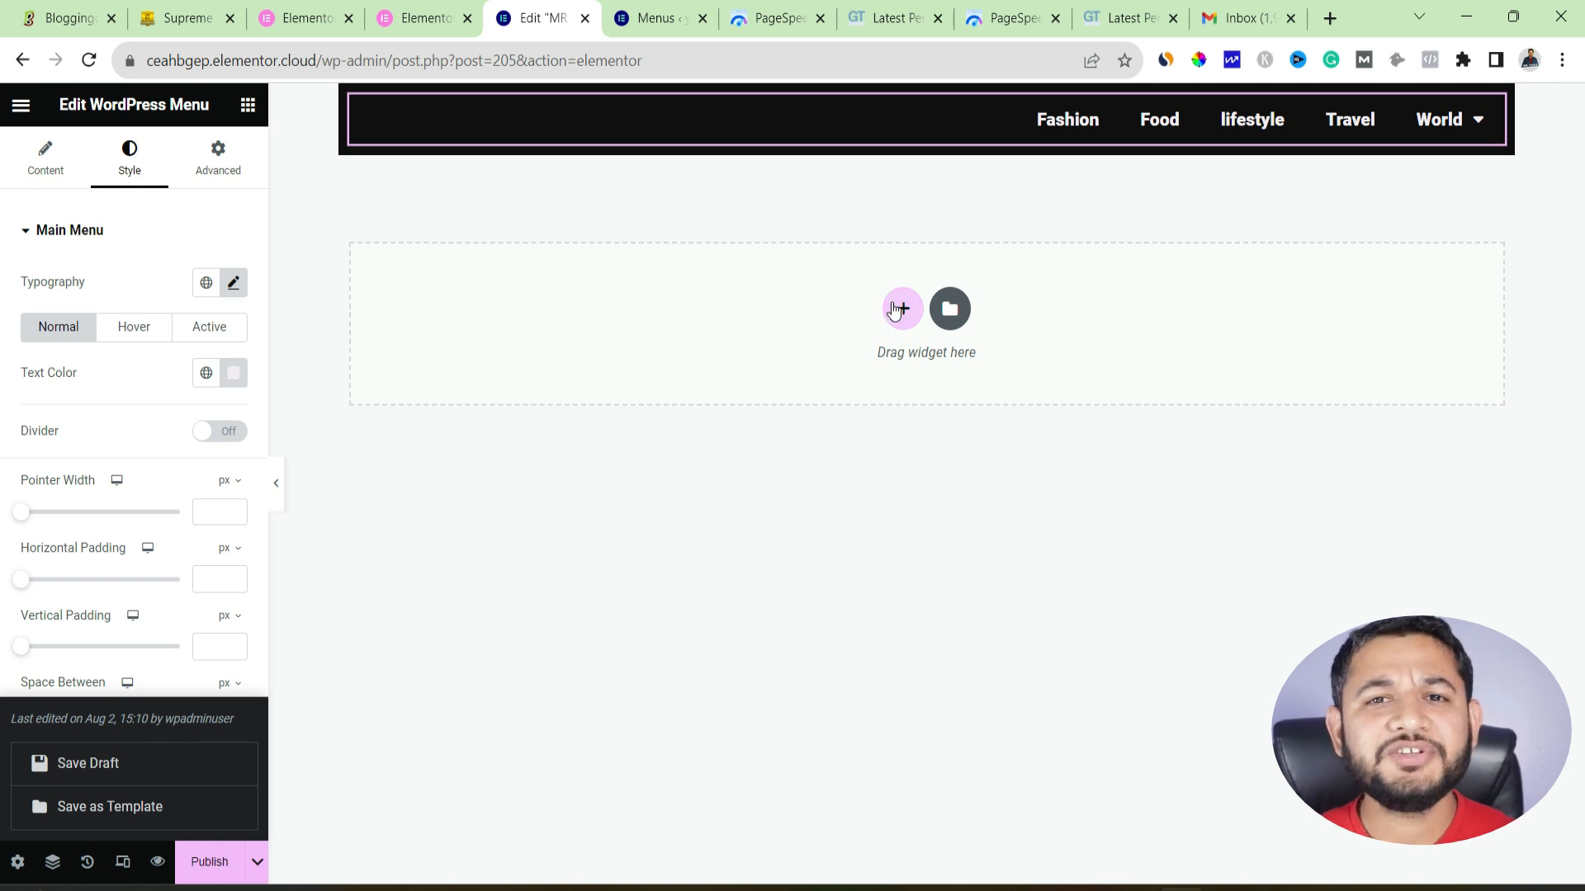
# - Add a single-column section below the menu and place an Image widget in it
pyautogui.click(902, 308)
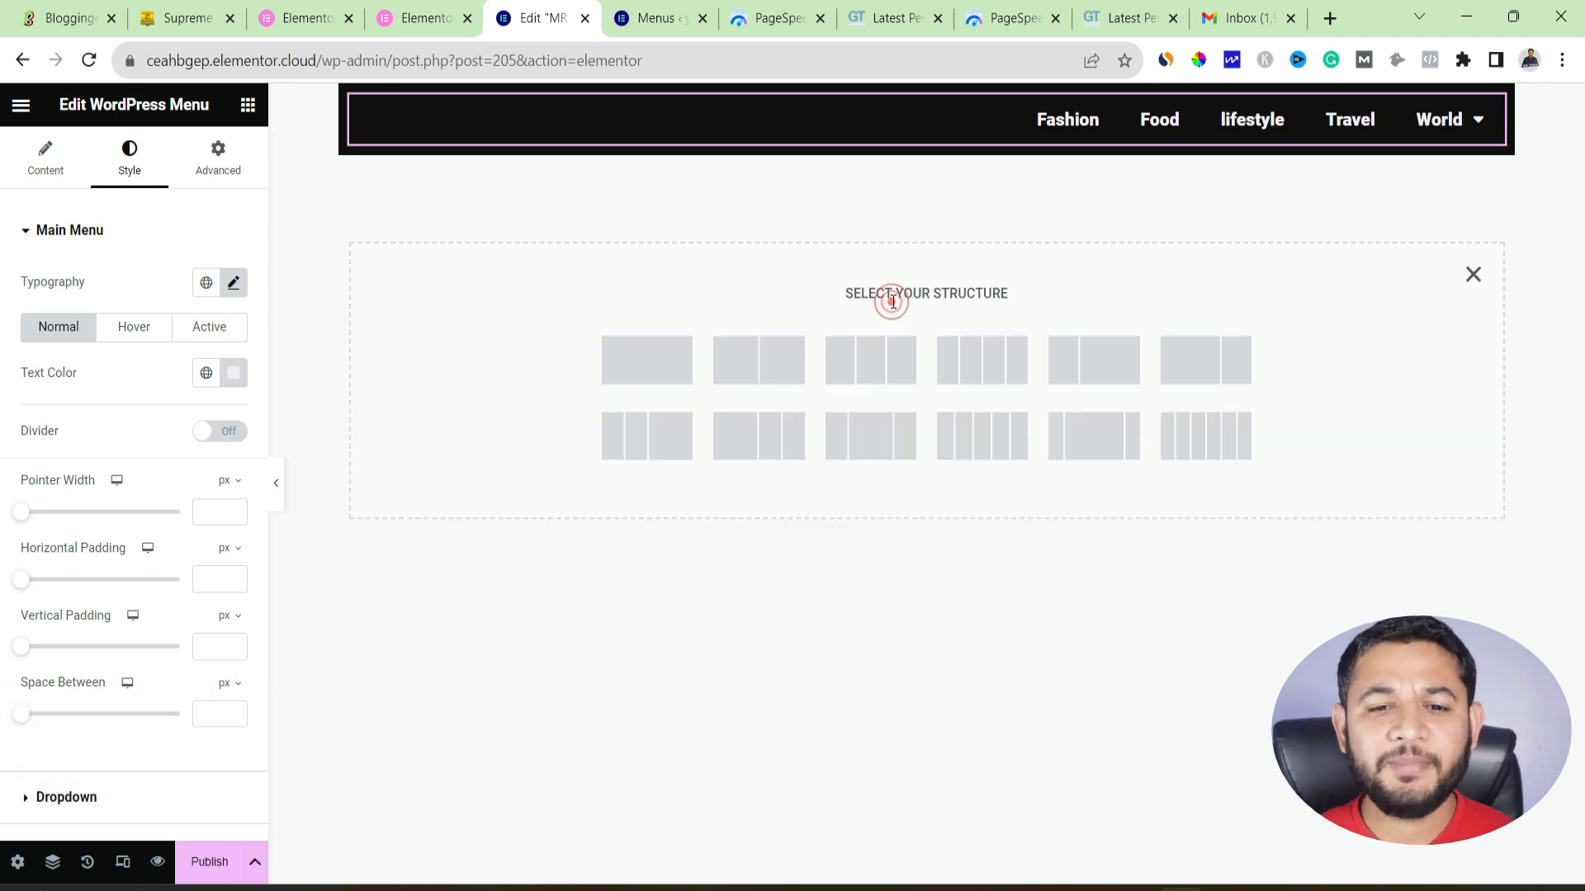
pyautogui.click(662, 360)
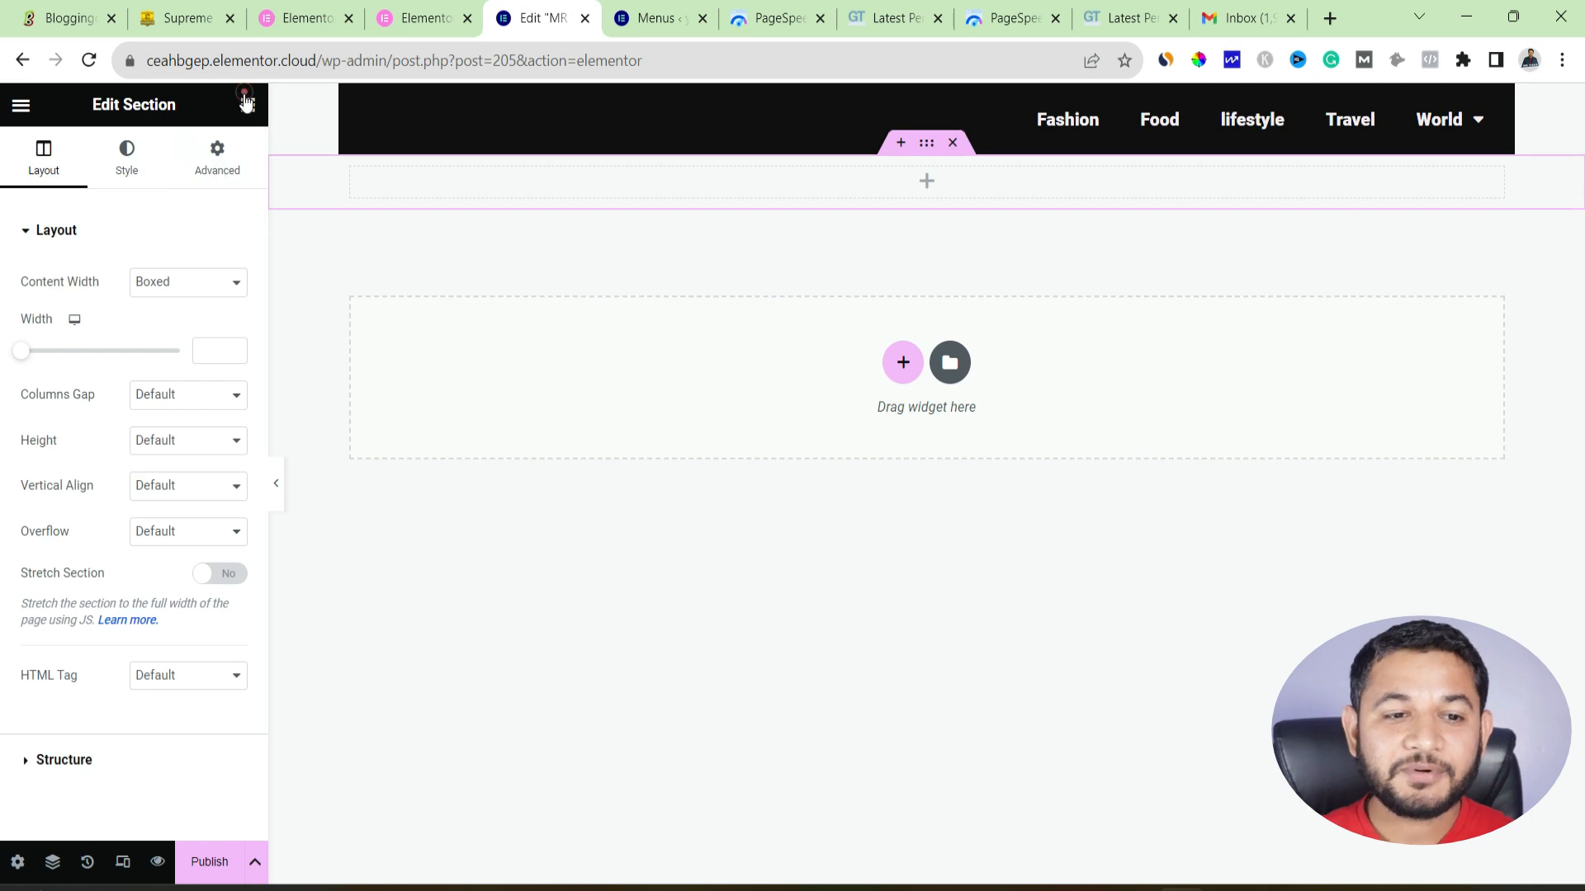
pyautogui.click(247, 103)
pyautogui.moveTo(72, 541); pyautogui.dragTo(983, 182)
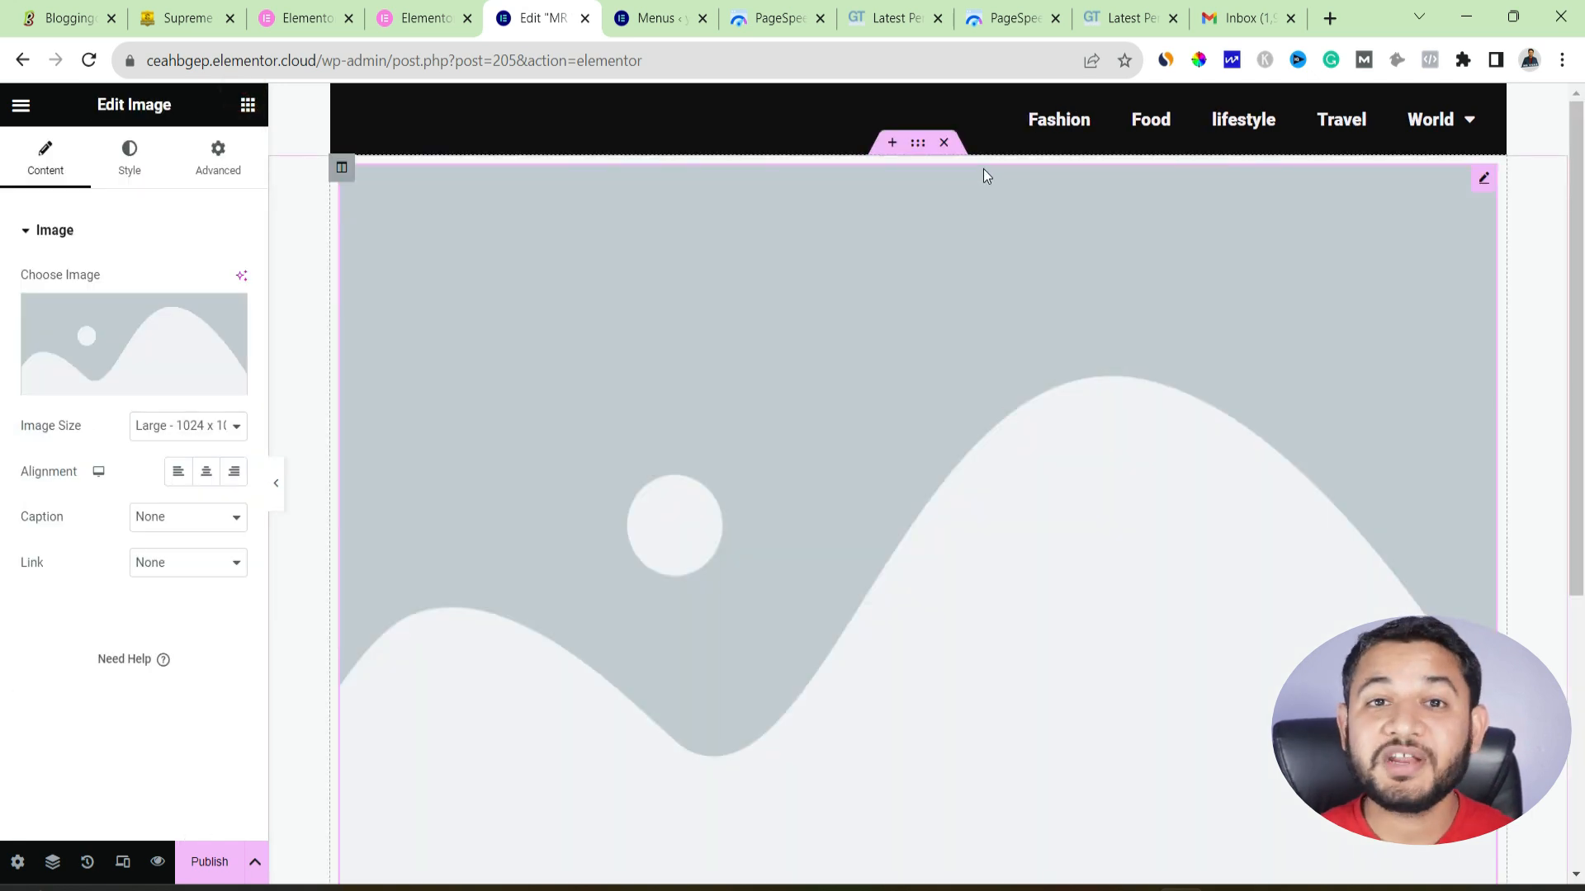
# - Insert the rocket picture blog8.webp from the media library into the Image widget
pyautogui.click(143, 387)
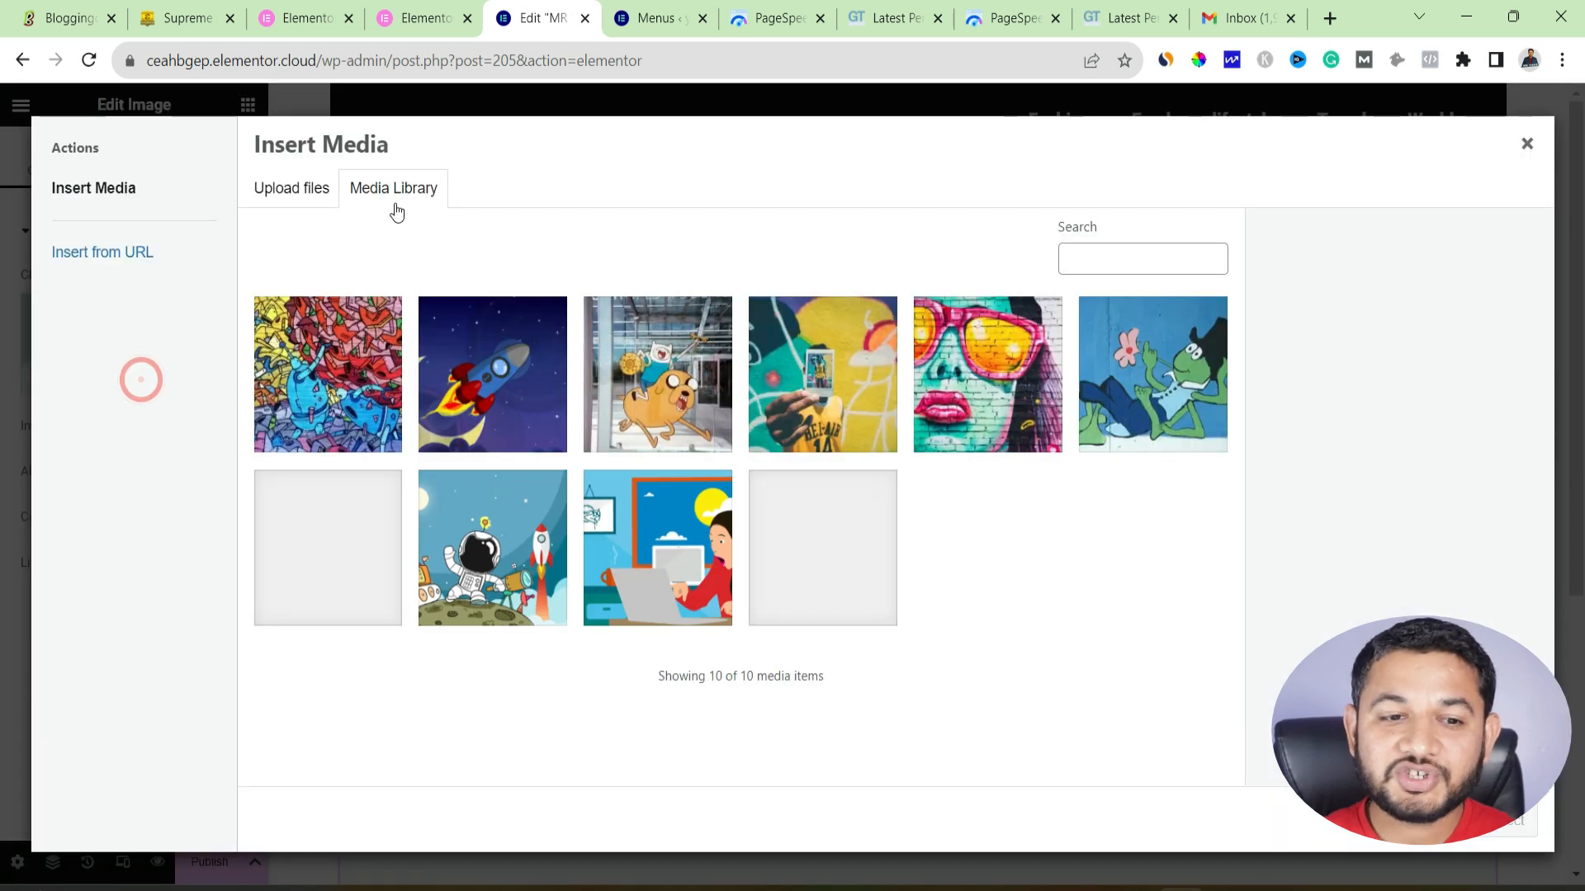
pyautogui.click(513, 338)
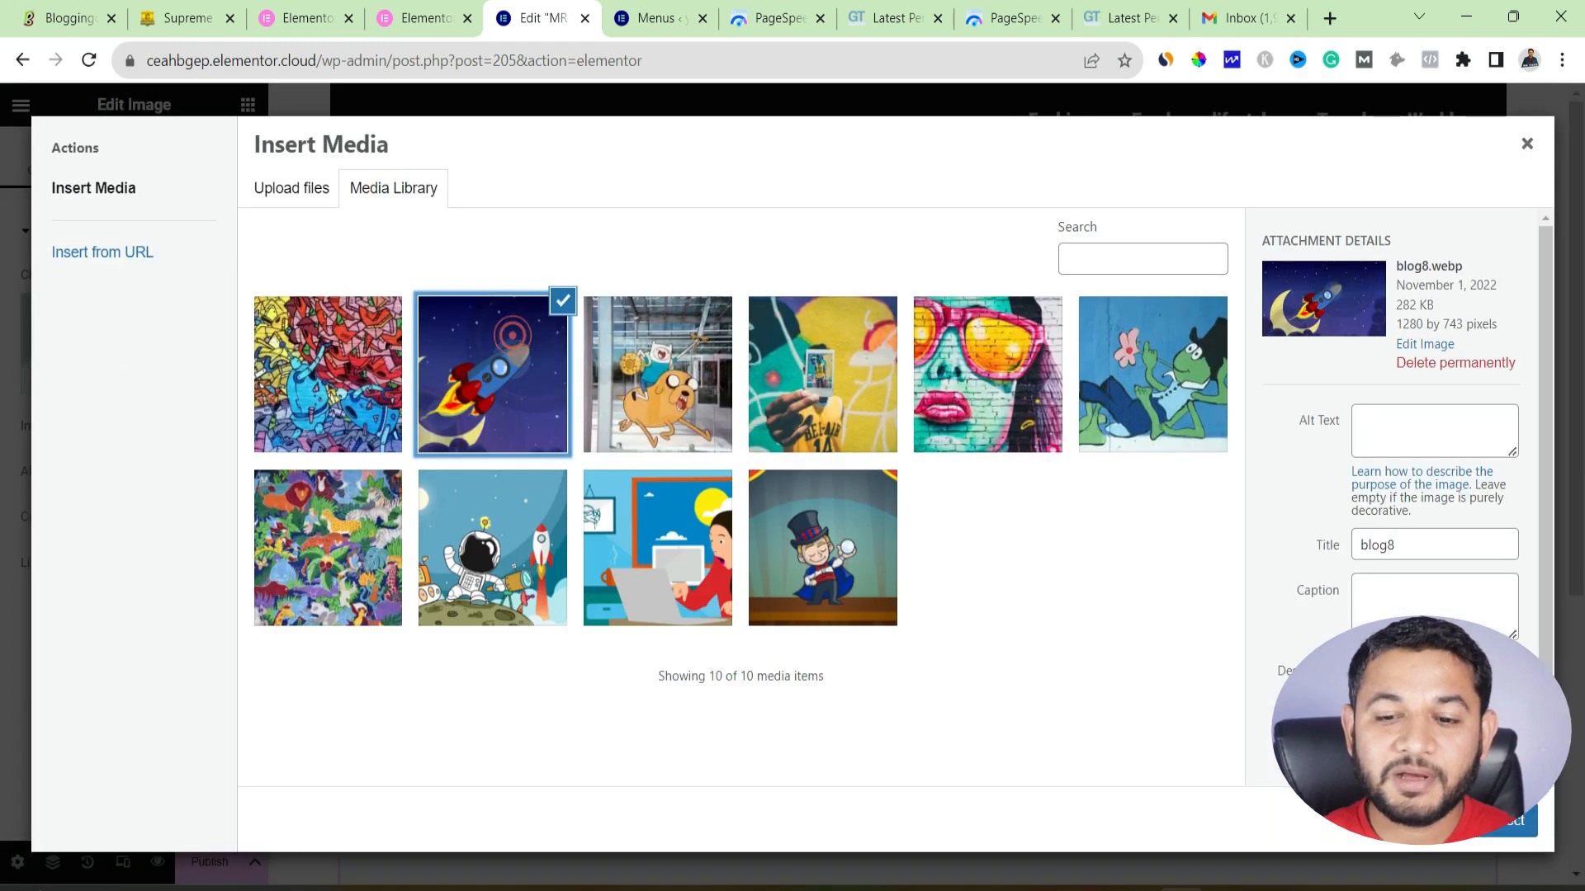
pyautogui.click(1508, 825)
pyautogui.scroll(-4, 1227, 423)
pyautogui.scroll(4, 1227, 423)
pyautogui.scroll(-3, 1227, 422)
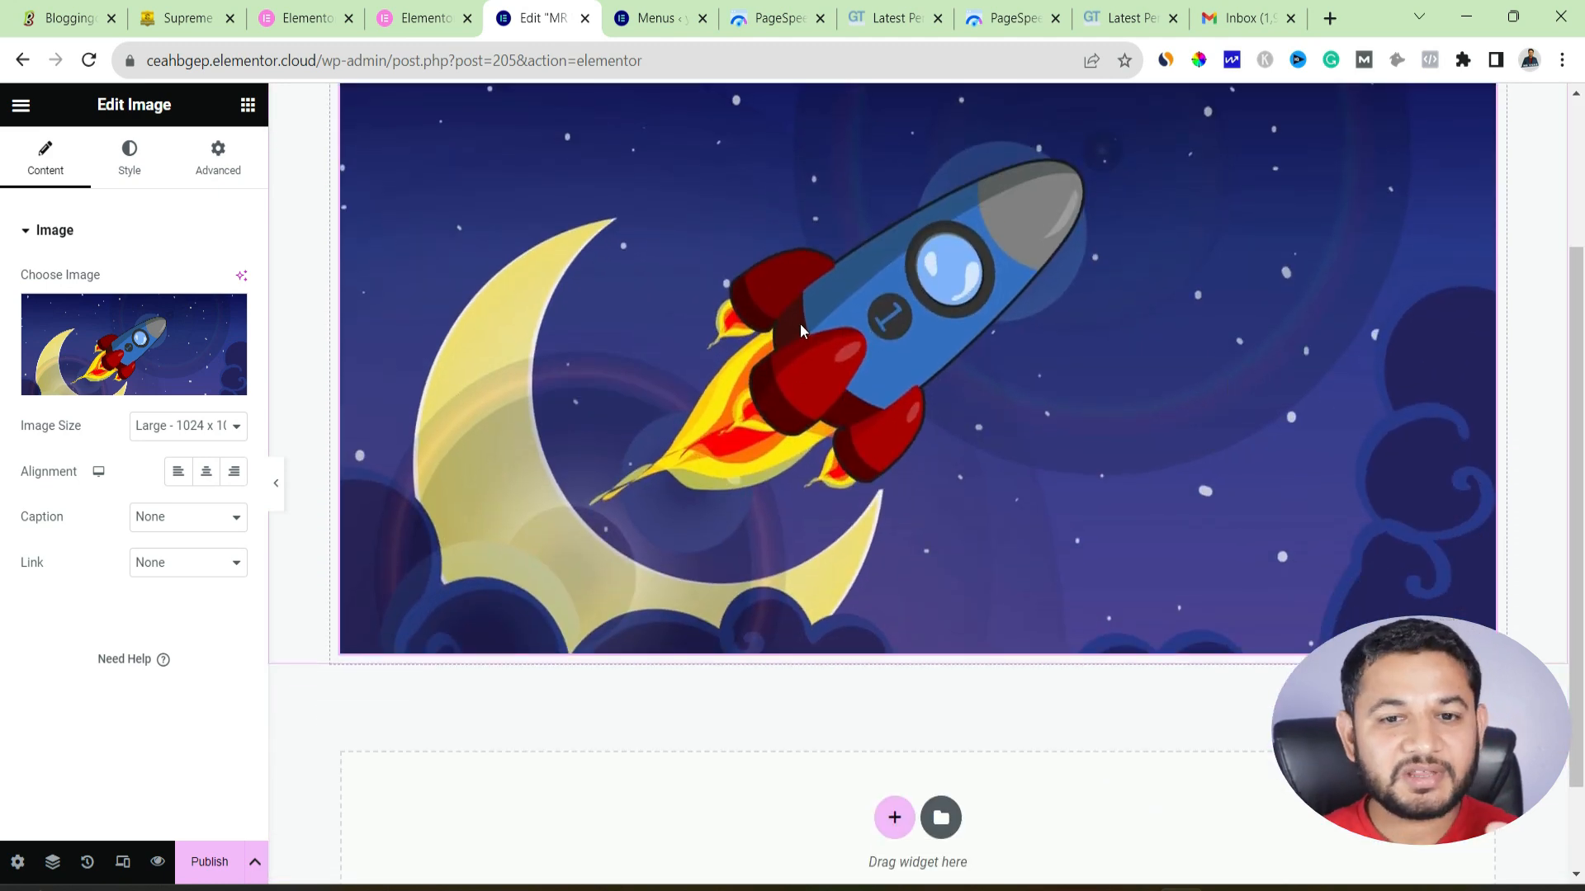
# - Set the rocket image's max width to 100% and height to 361 px, and save the page as a draft
pyautogui.click(129, 157)
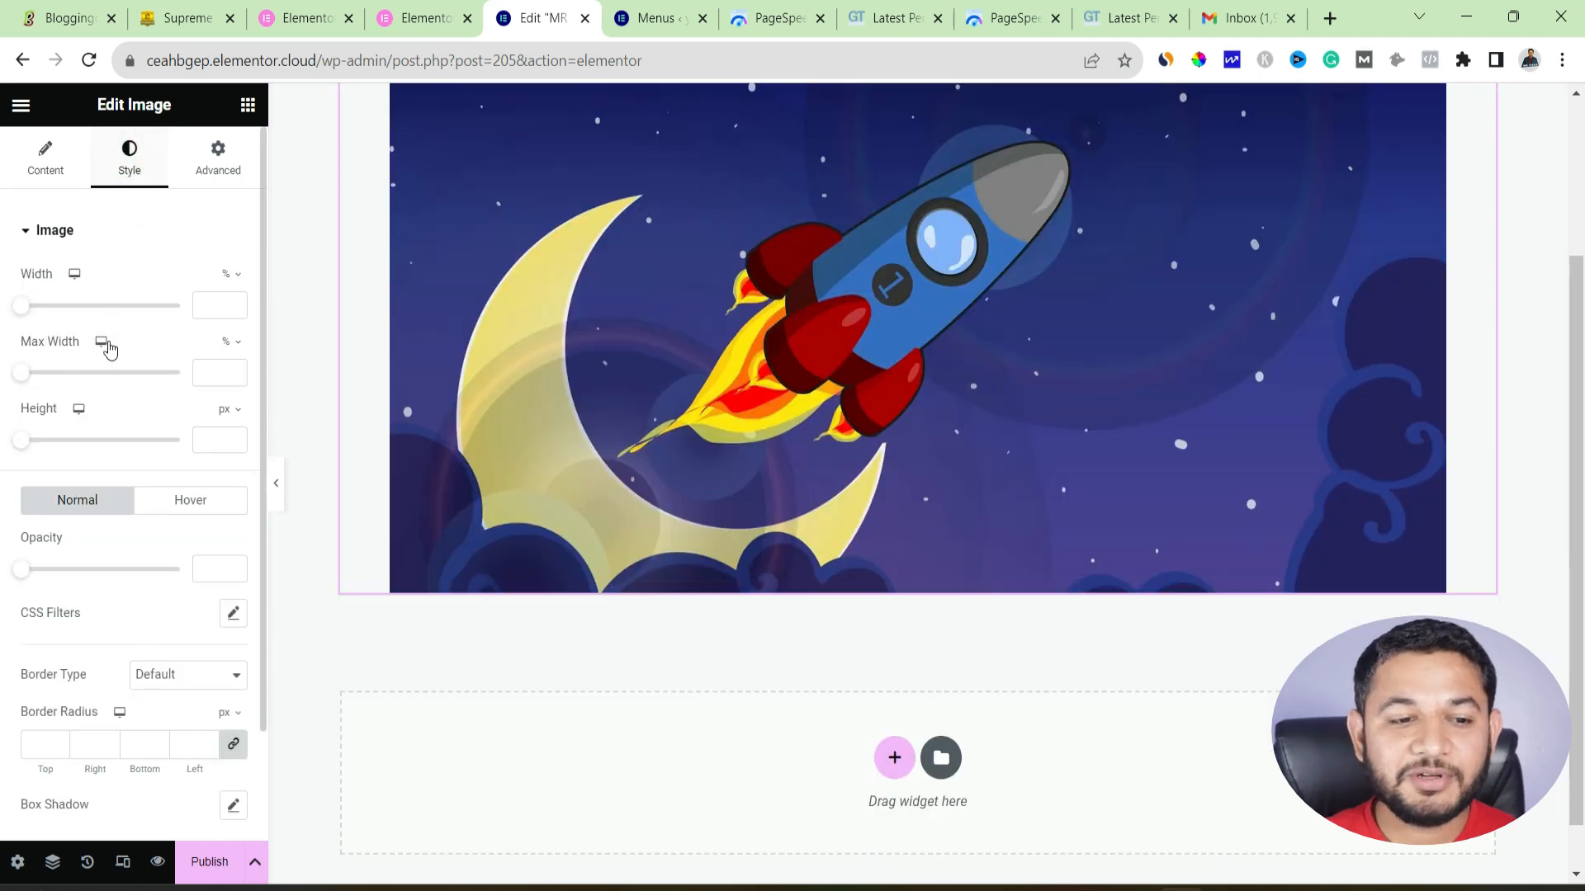
pyautogui.moveTo(20, 374); pyautogui.dragTo(246, 368)
pyautogui.moveTo(23, 444); pyautogui.dragTo(137, 443)
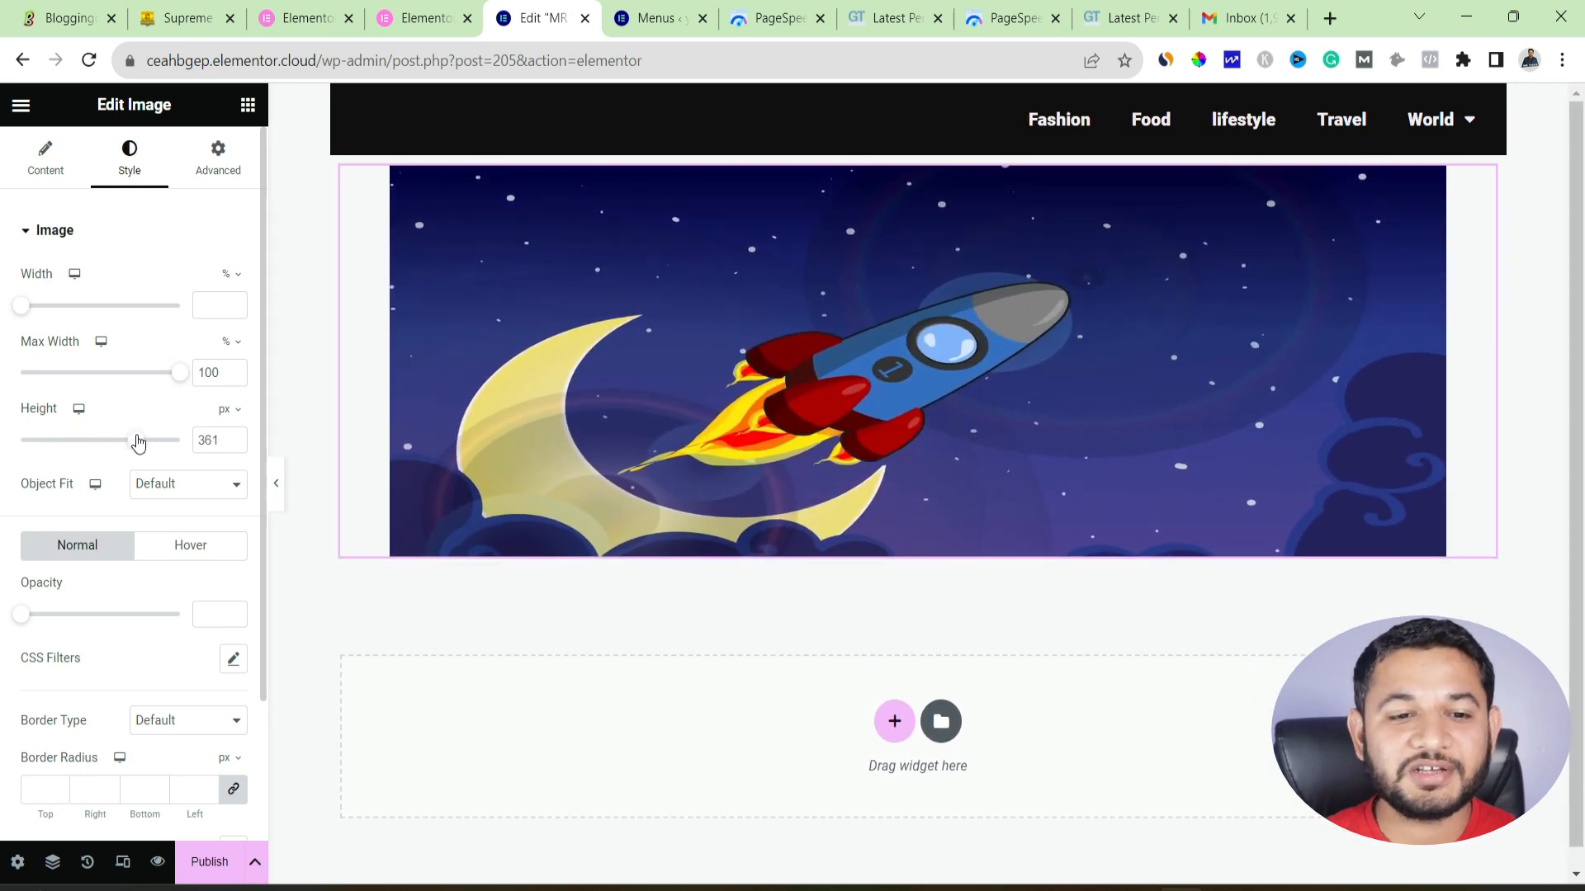
pyautogui.click(255, 862)
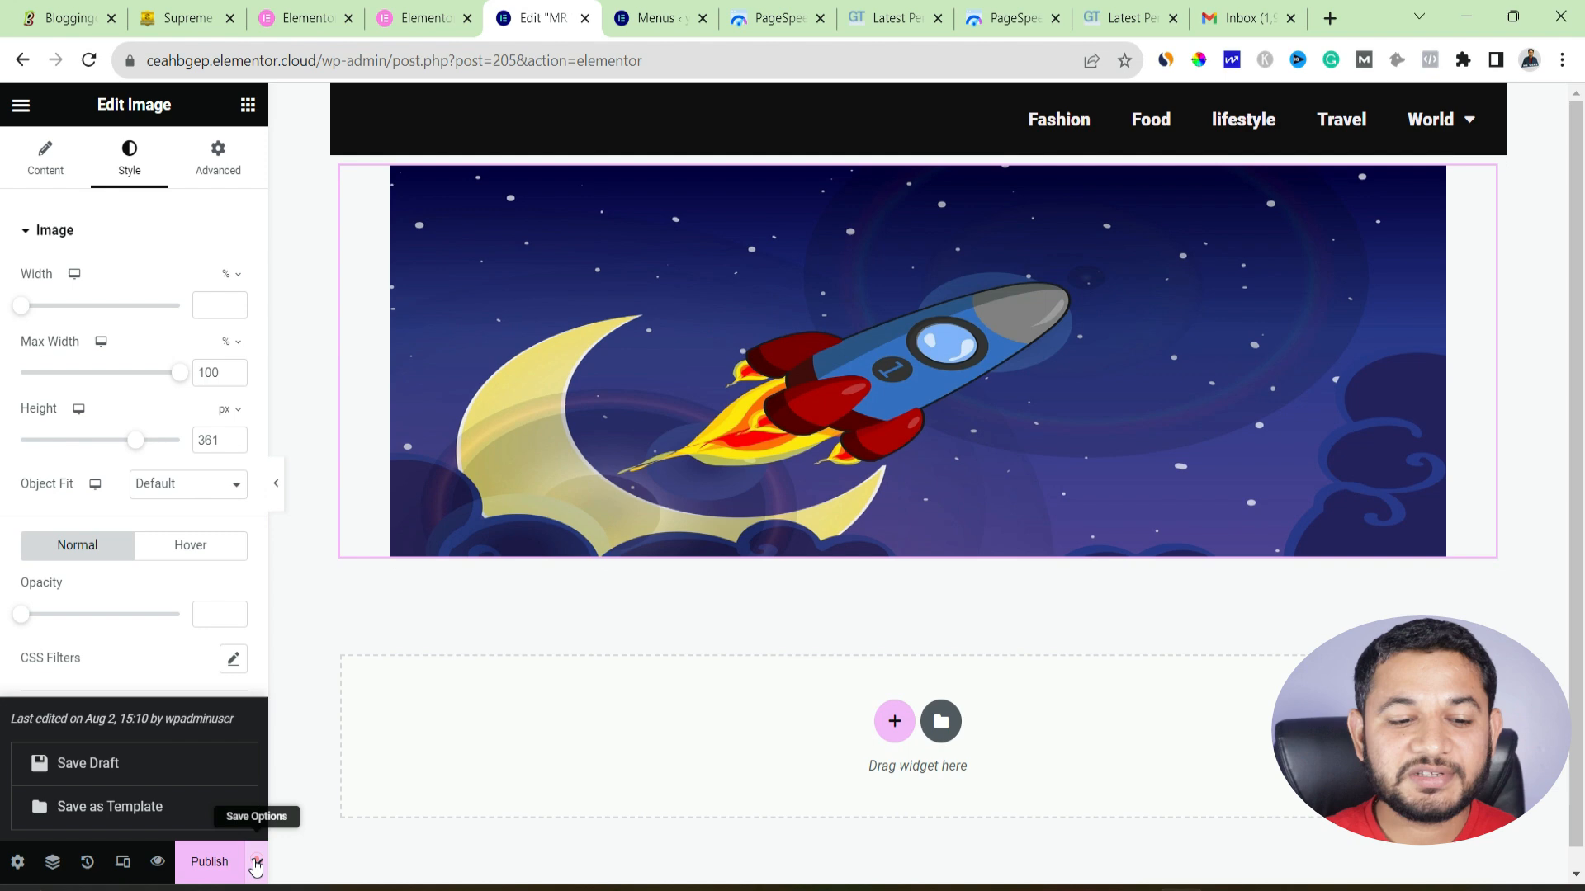
pyautogui.click(151, 771)
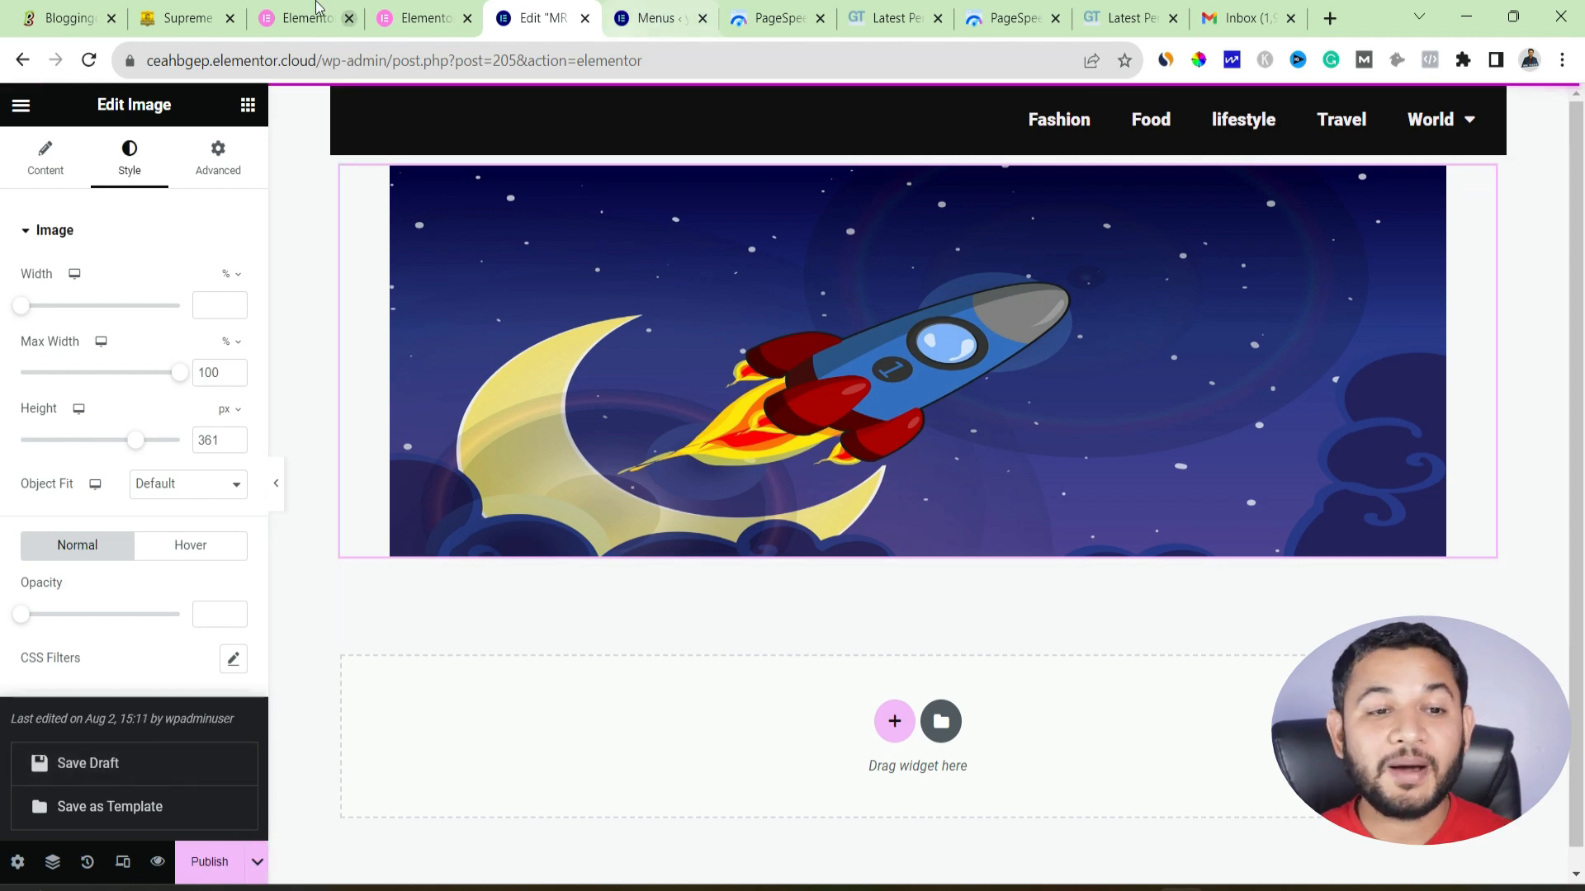
# - Look at the bloggingos.com and supremecampus.com pages as design examples, and return to the Elementor editor
pyautogui.click(66, 11)
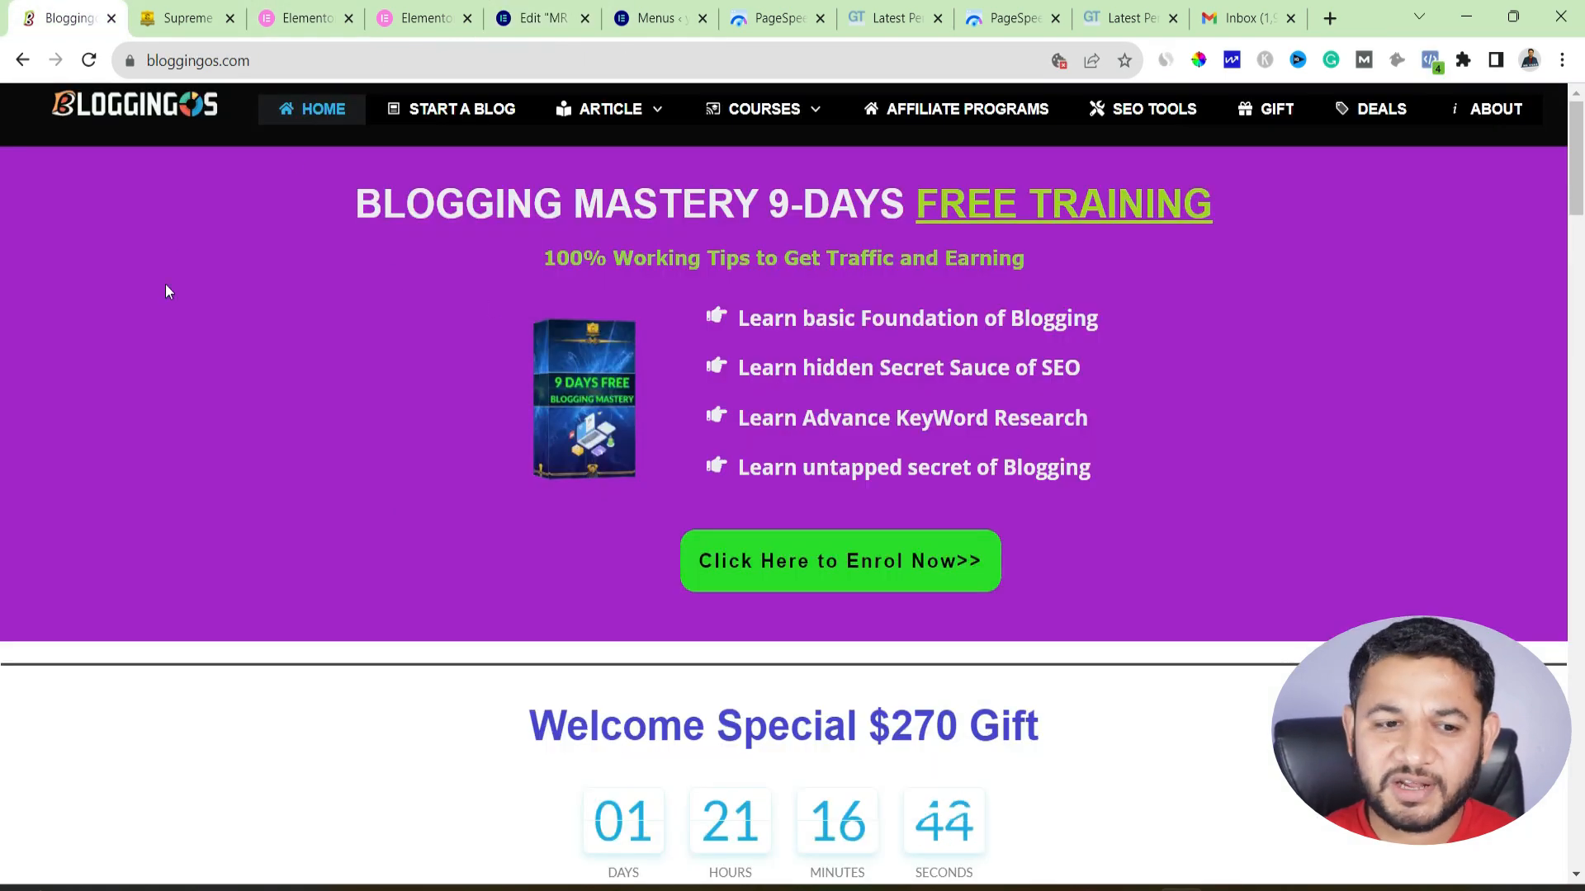
pyautogui.click(186, 12)
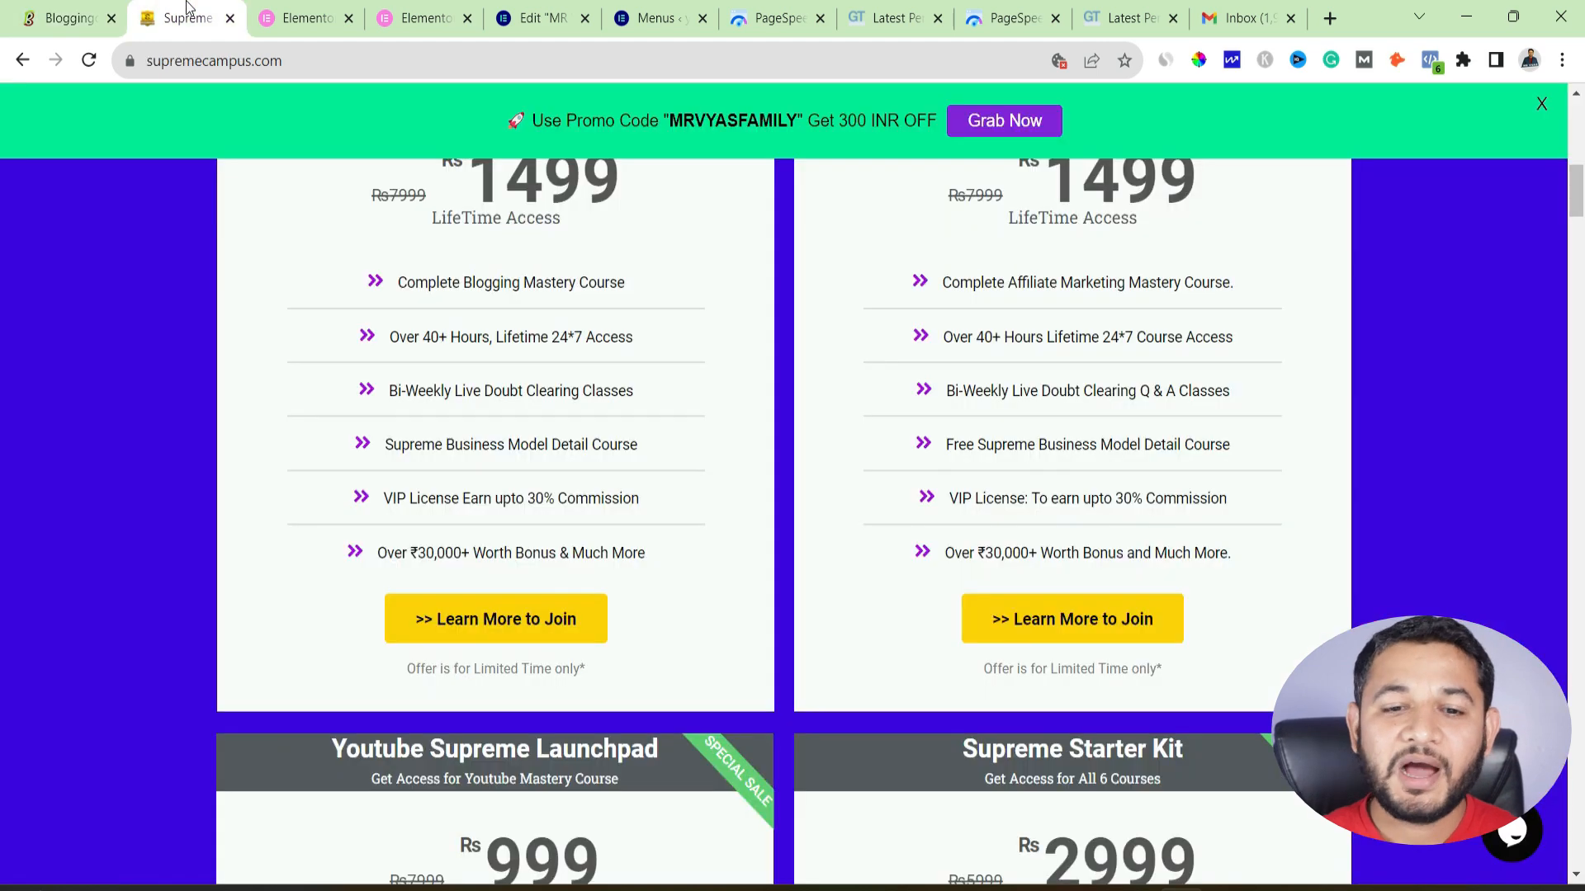
pyautogui.click(298, 8)
pyautogui.click(535, 18)
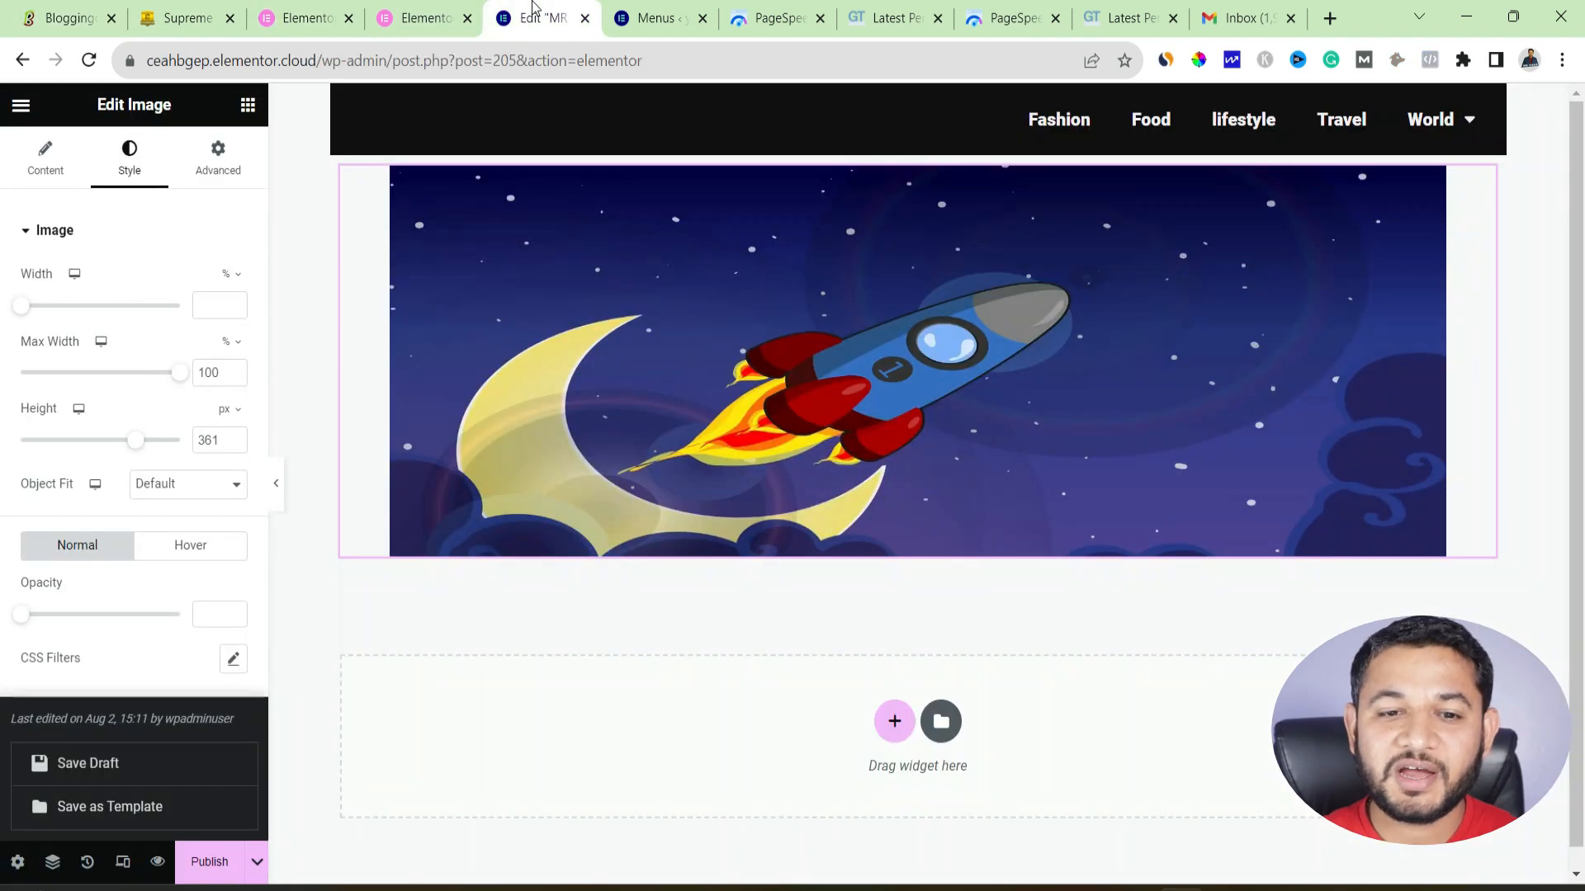
# - Add a single-column section below the rocket image and place an Animated Headline widget in it
pyautogui.scroll(-1, 920, 709)
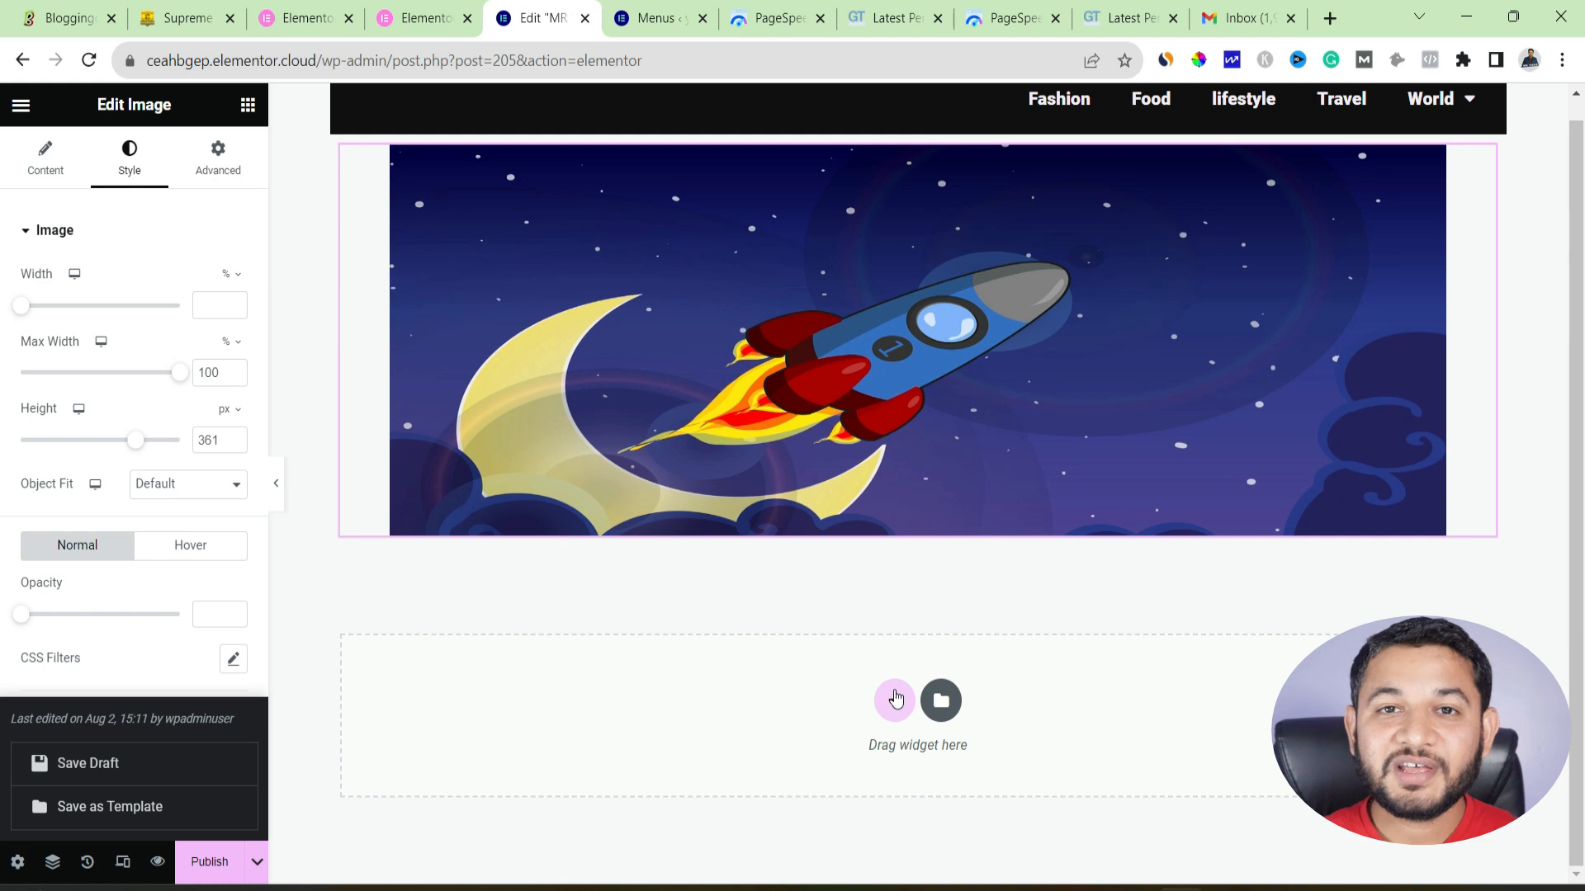
pyautogui.click(894, 700)
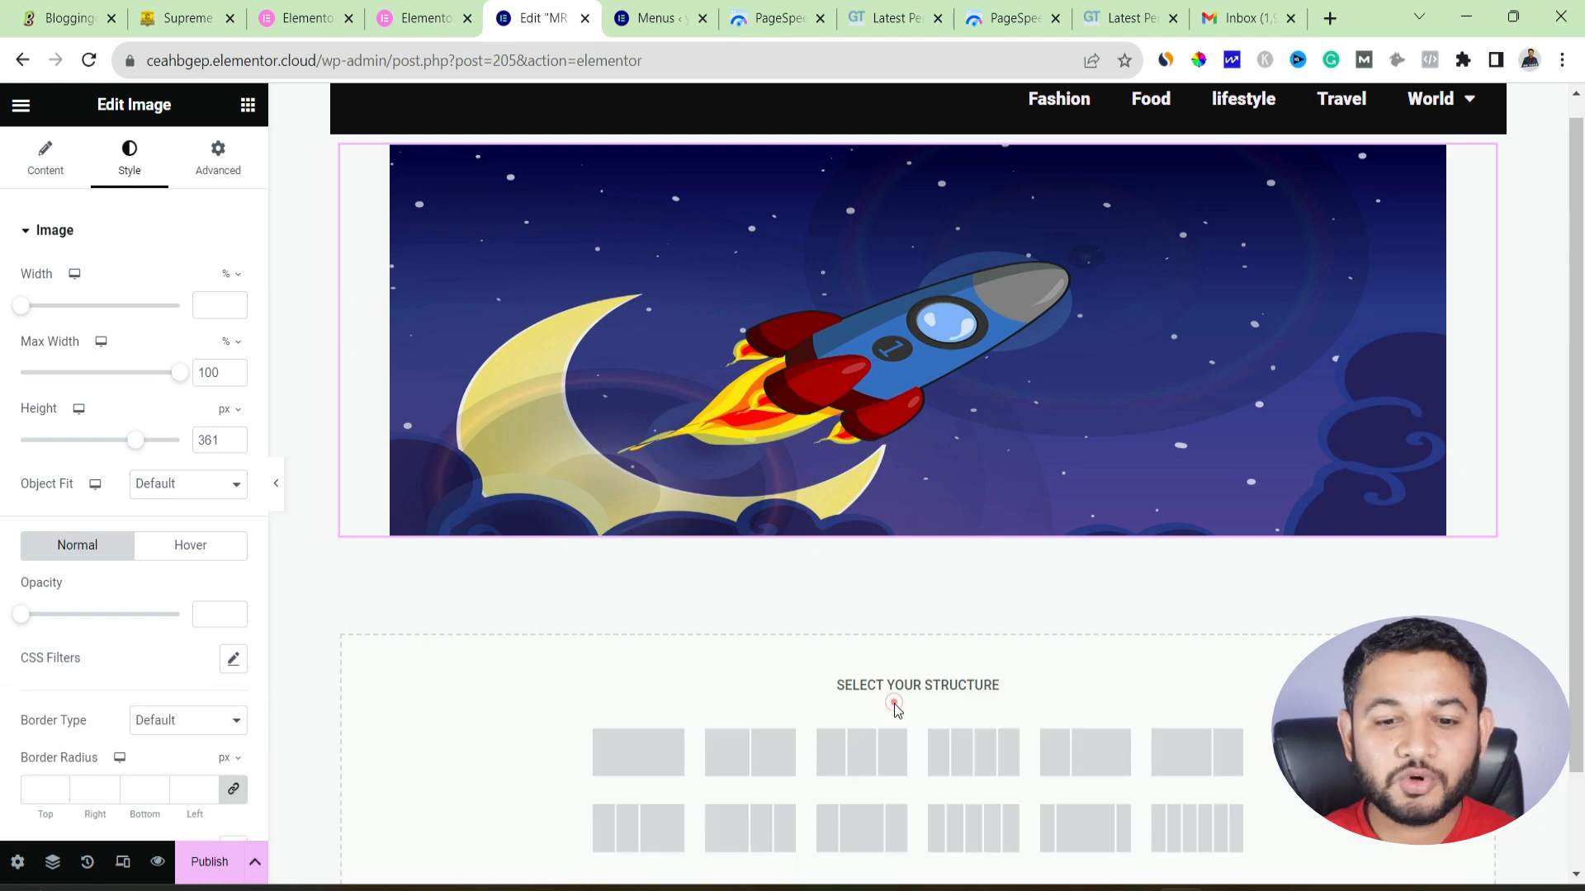
pyautogui.click(647, 747)
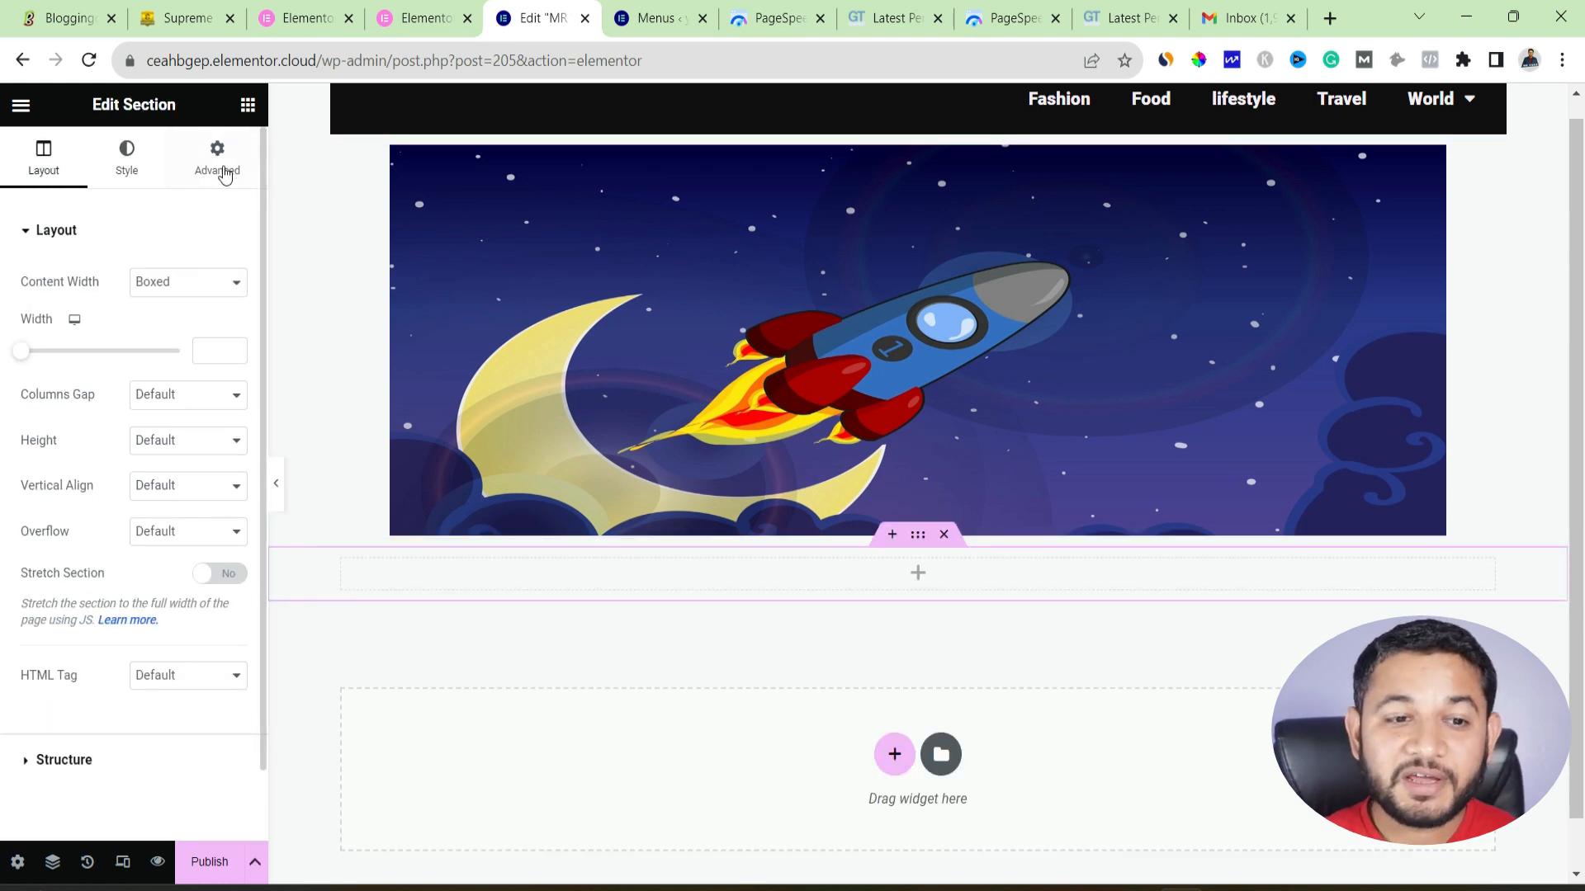
pyautogui.click(248, 103)
pyautogui.scroll(-8, 106, 523)
pyautogui.scroll(10, 106, 523)
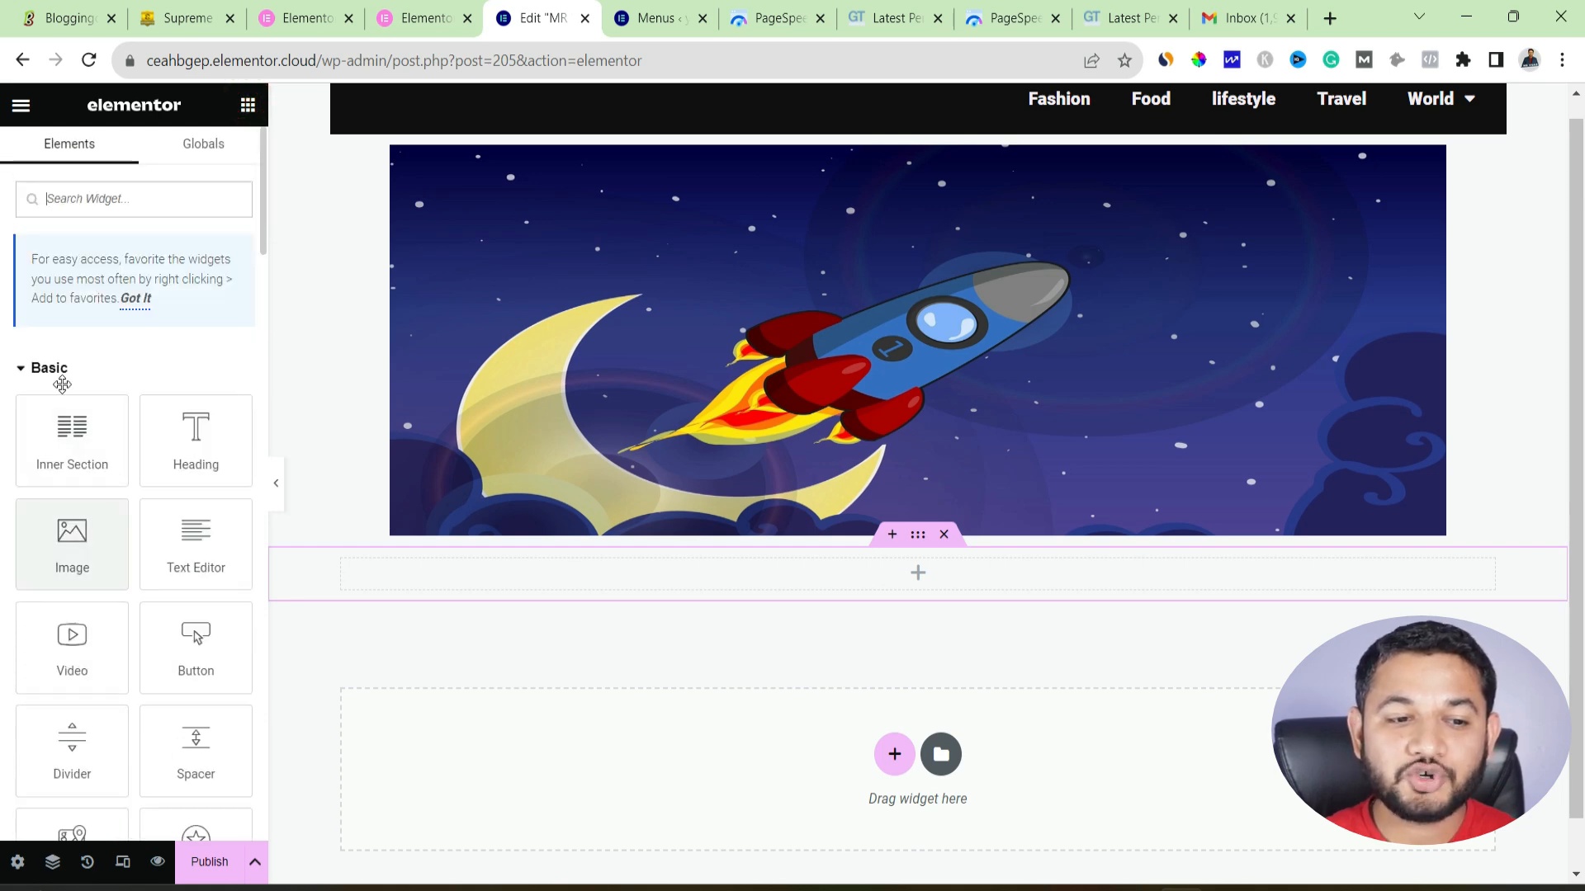
pyautogui.scroll(-5, 73, 494)
pyautogui.scroll(-6, 73, 494)
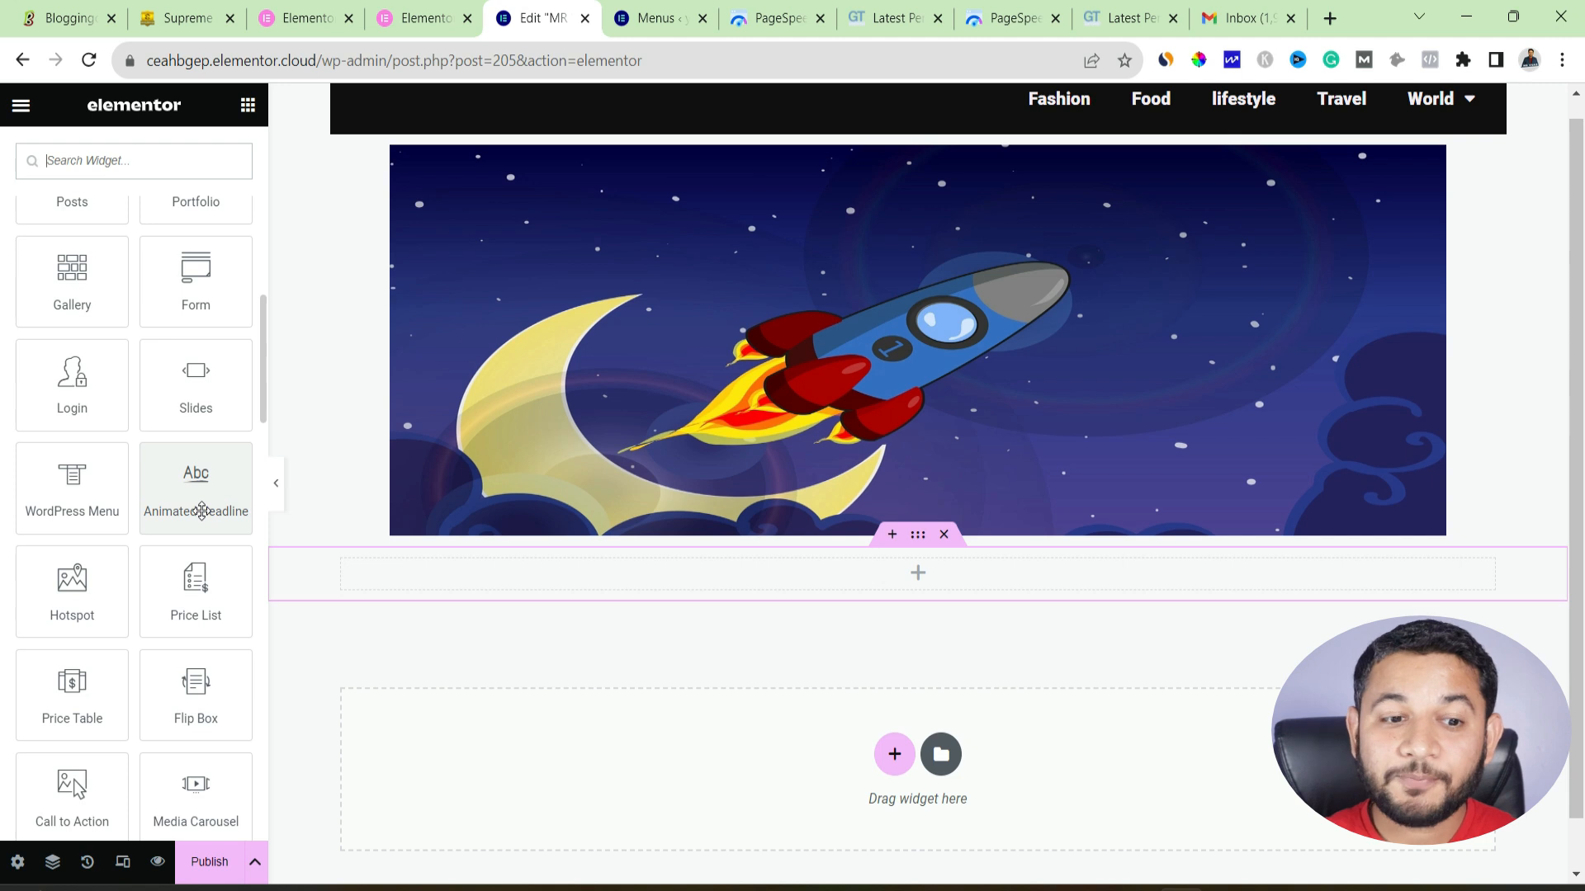
pyautogui.moveTo(201, 504); pyautogui.dragTo(928, 586)
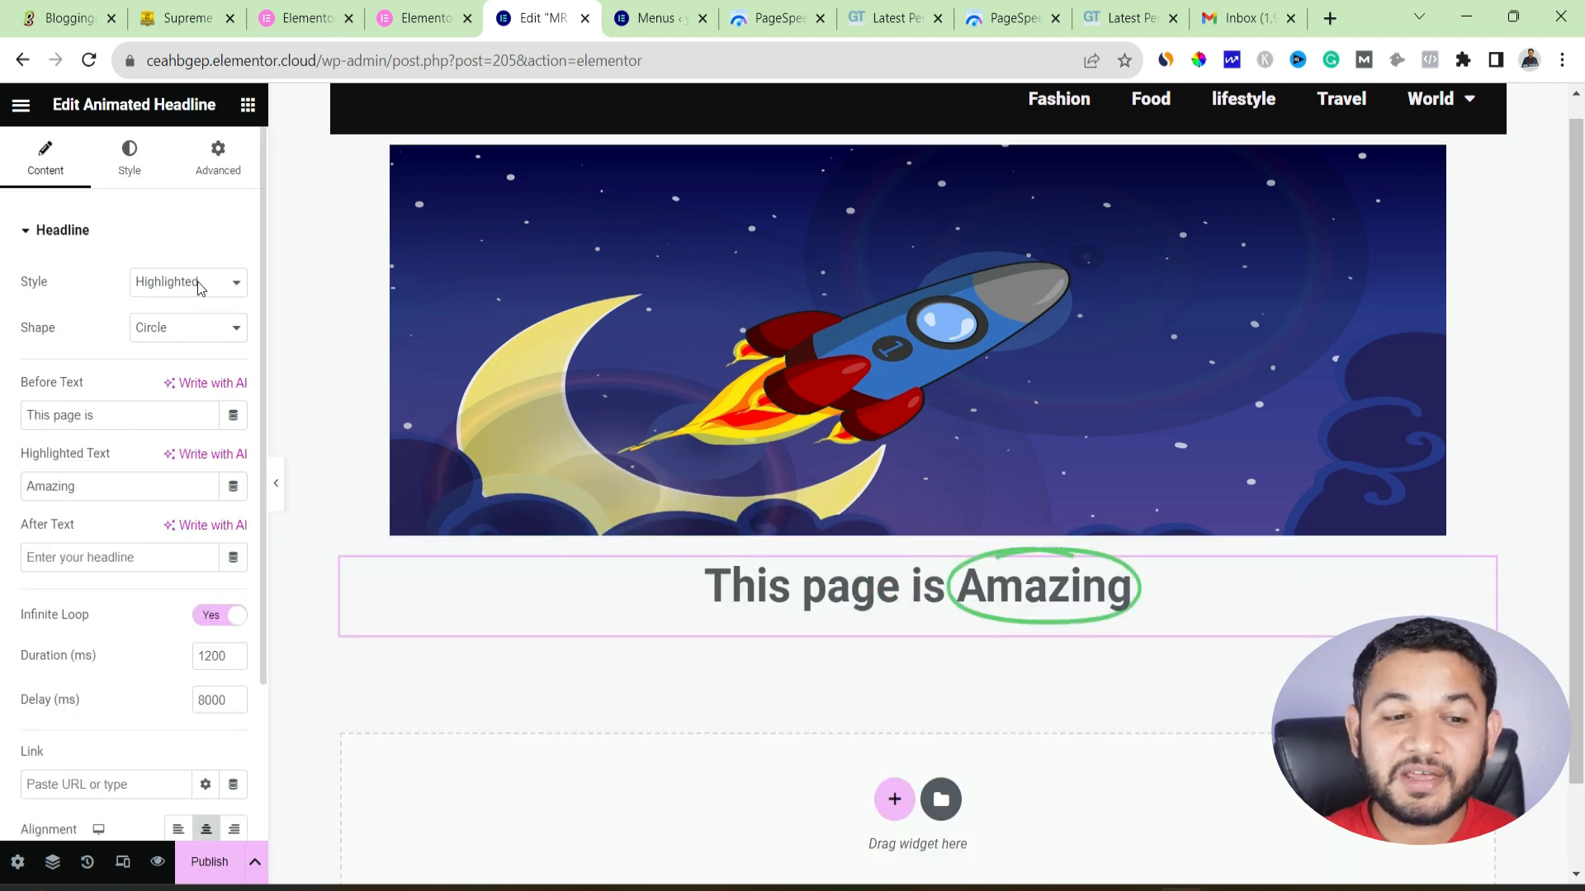
pyautogui.tripleClick(106, 415)
pyautogui.write('IA')
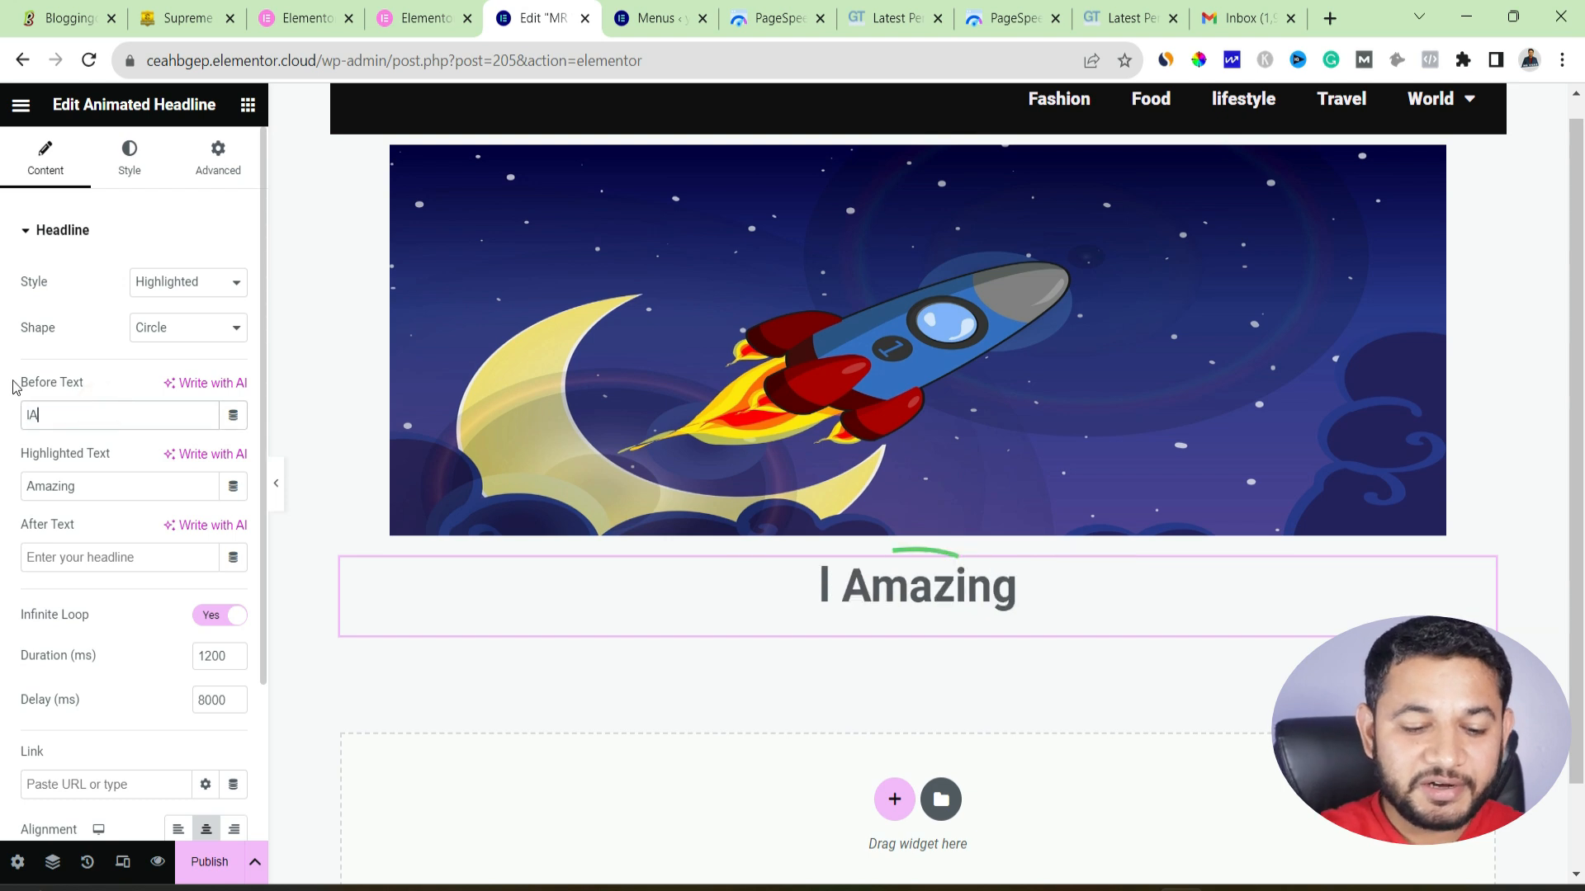
pyautogui.write('TEST')
pyautogui.press('BackSpace')
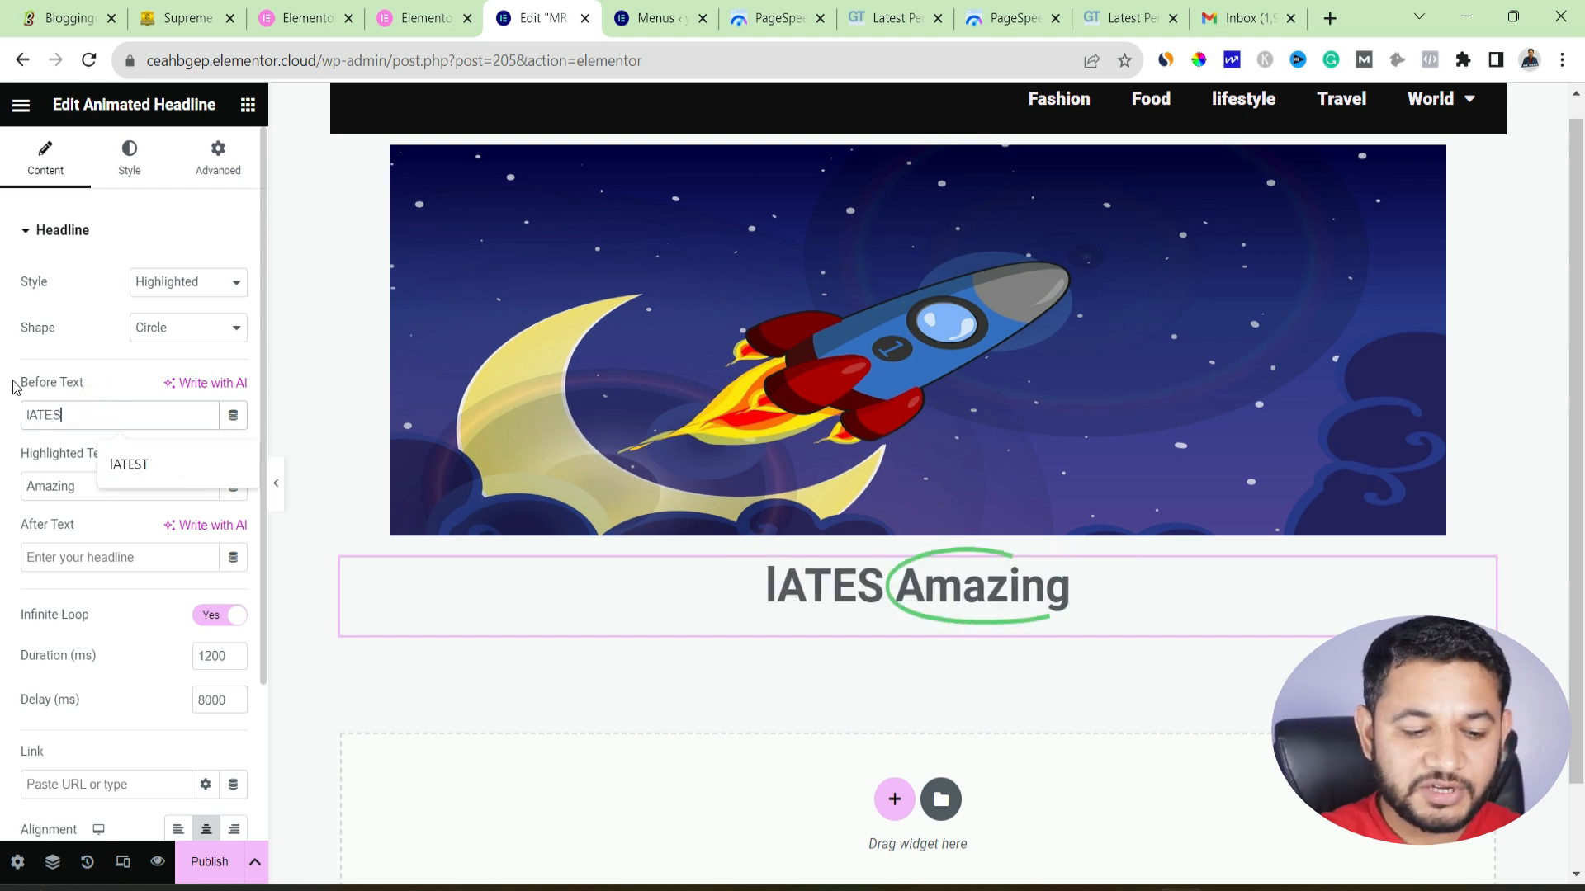
pyautogui.write('Latest')
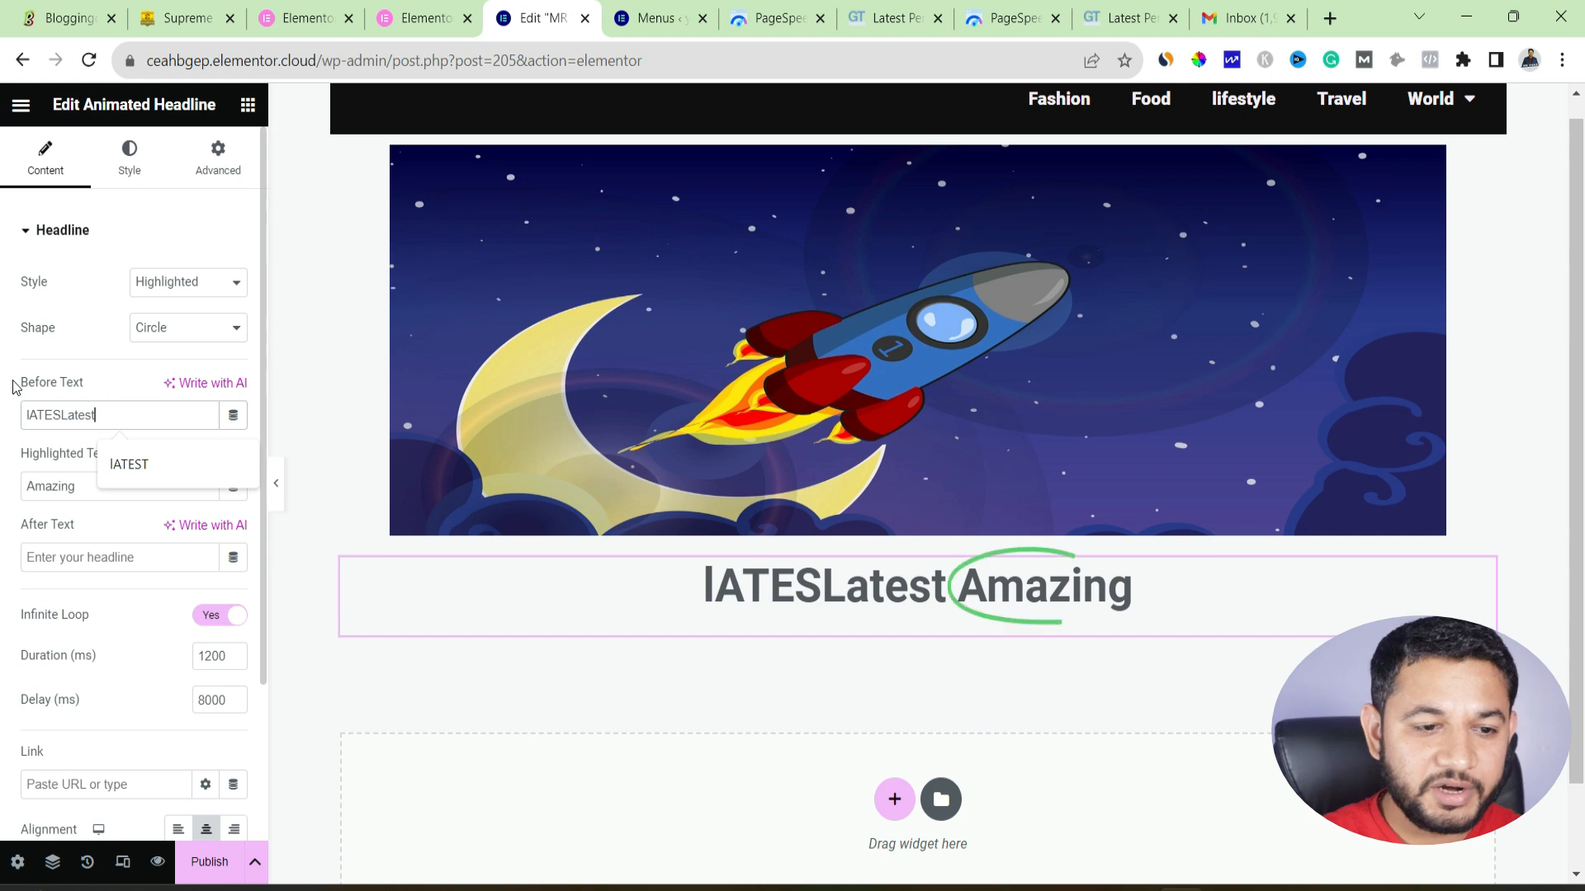
pyautogui.press('BackSpace')
pyautogui.press('BackSpace')
pyautogui.press('BackSpace')
pyautogui.press('BackSpace')
pyautogui.write('IATEST')
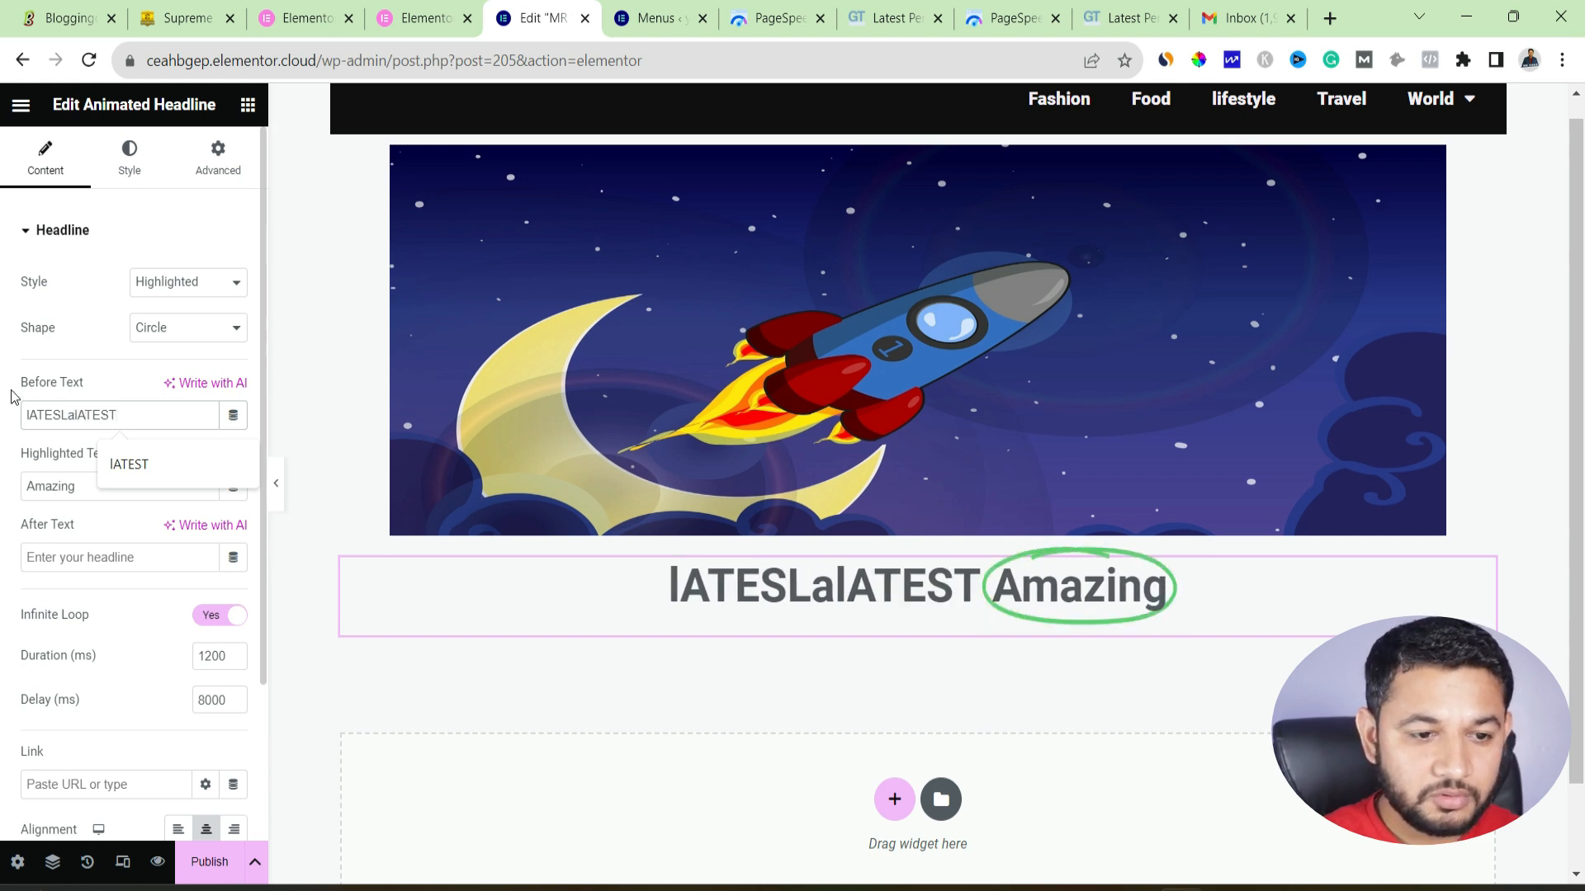
# - Set the animated headline's before text to "Latest" and its highlighted text to "Blog Post"
pyautogui.doubleClick(168, 419)
pyautogui.press('BackSpace')
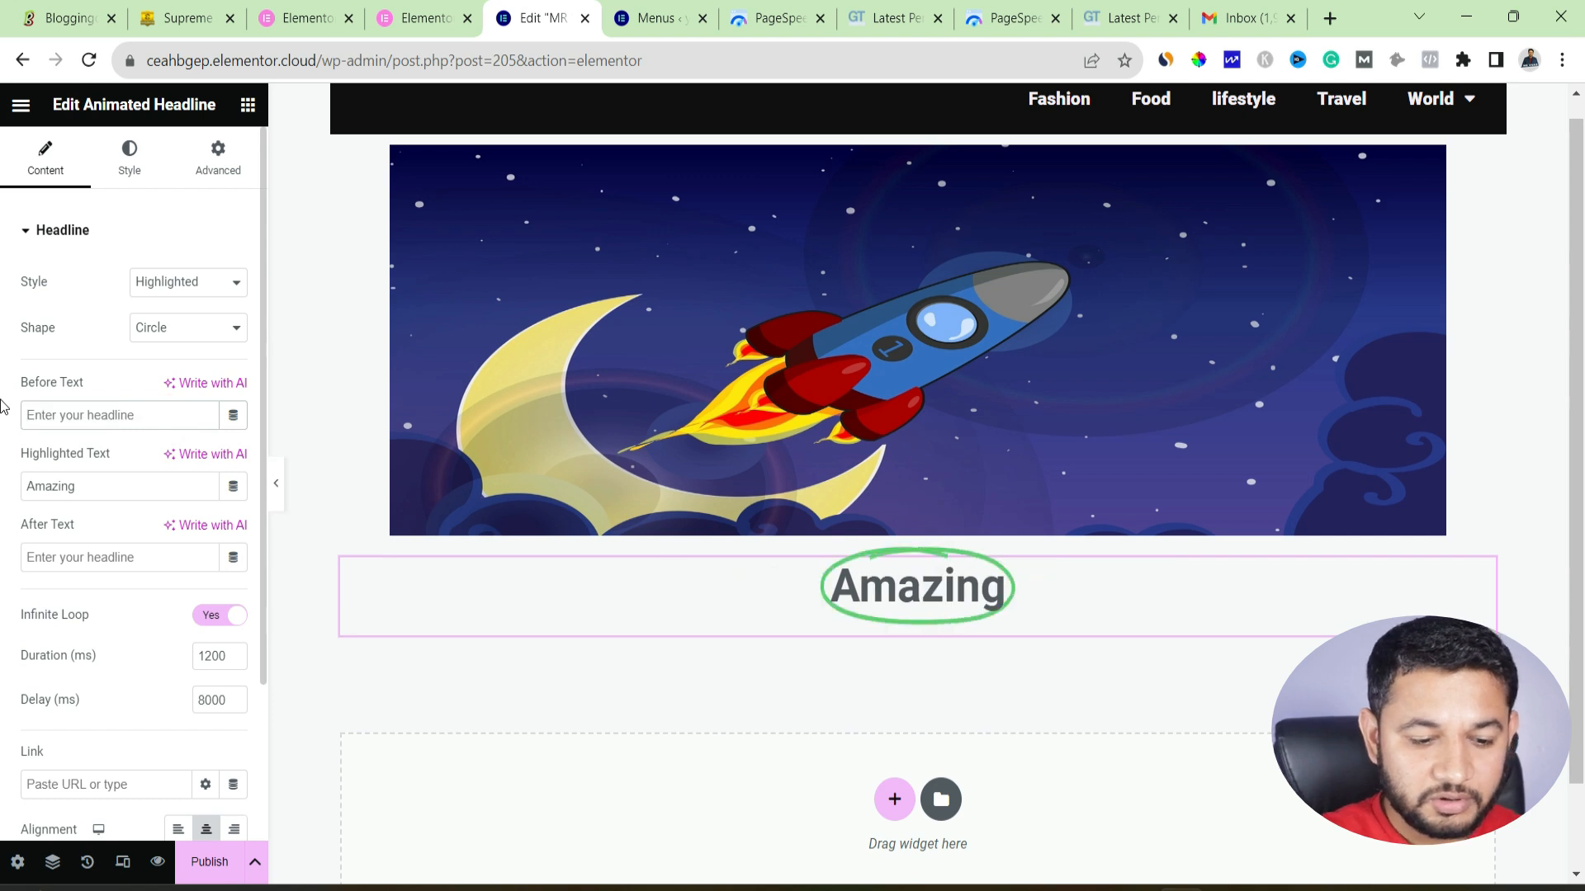
pyautogui.write('Latest')
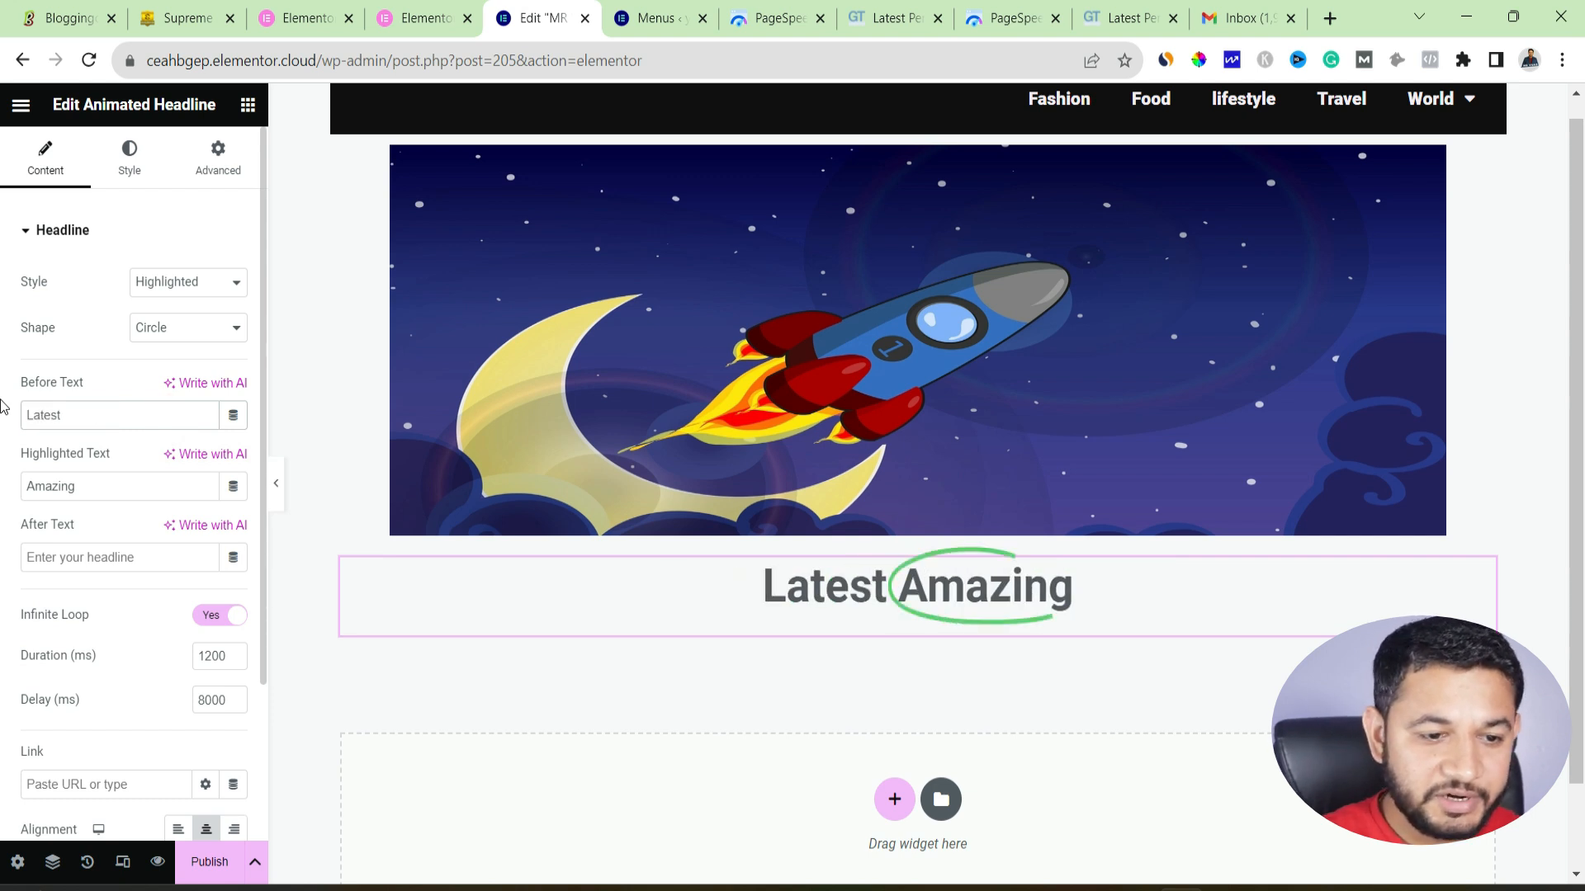
pyautogui.moveTo(79, 486); pyautogui.dragTo(4, 470)
pyautogui.write('Blog Post')
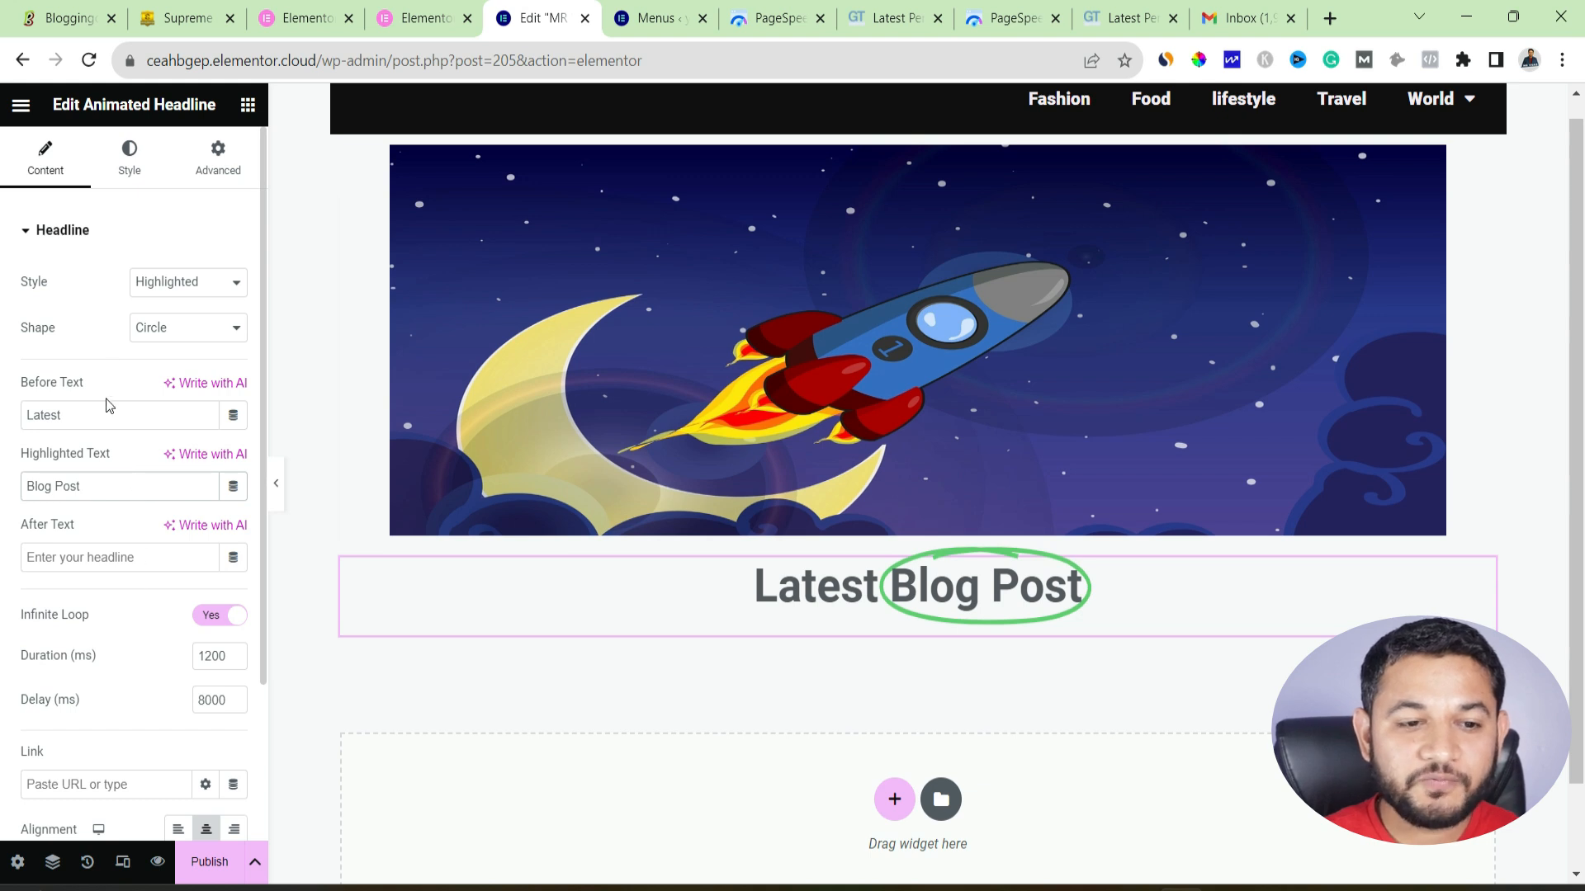
# - Try other highlight shapes on the animated headline, including Double, and set the shape back to Circle
pyautogui.click(137, 330)
pyautogui.click(163, 384)
pyautogui.click(166, 319)
pyautogui.click(169, 401)
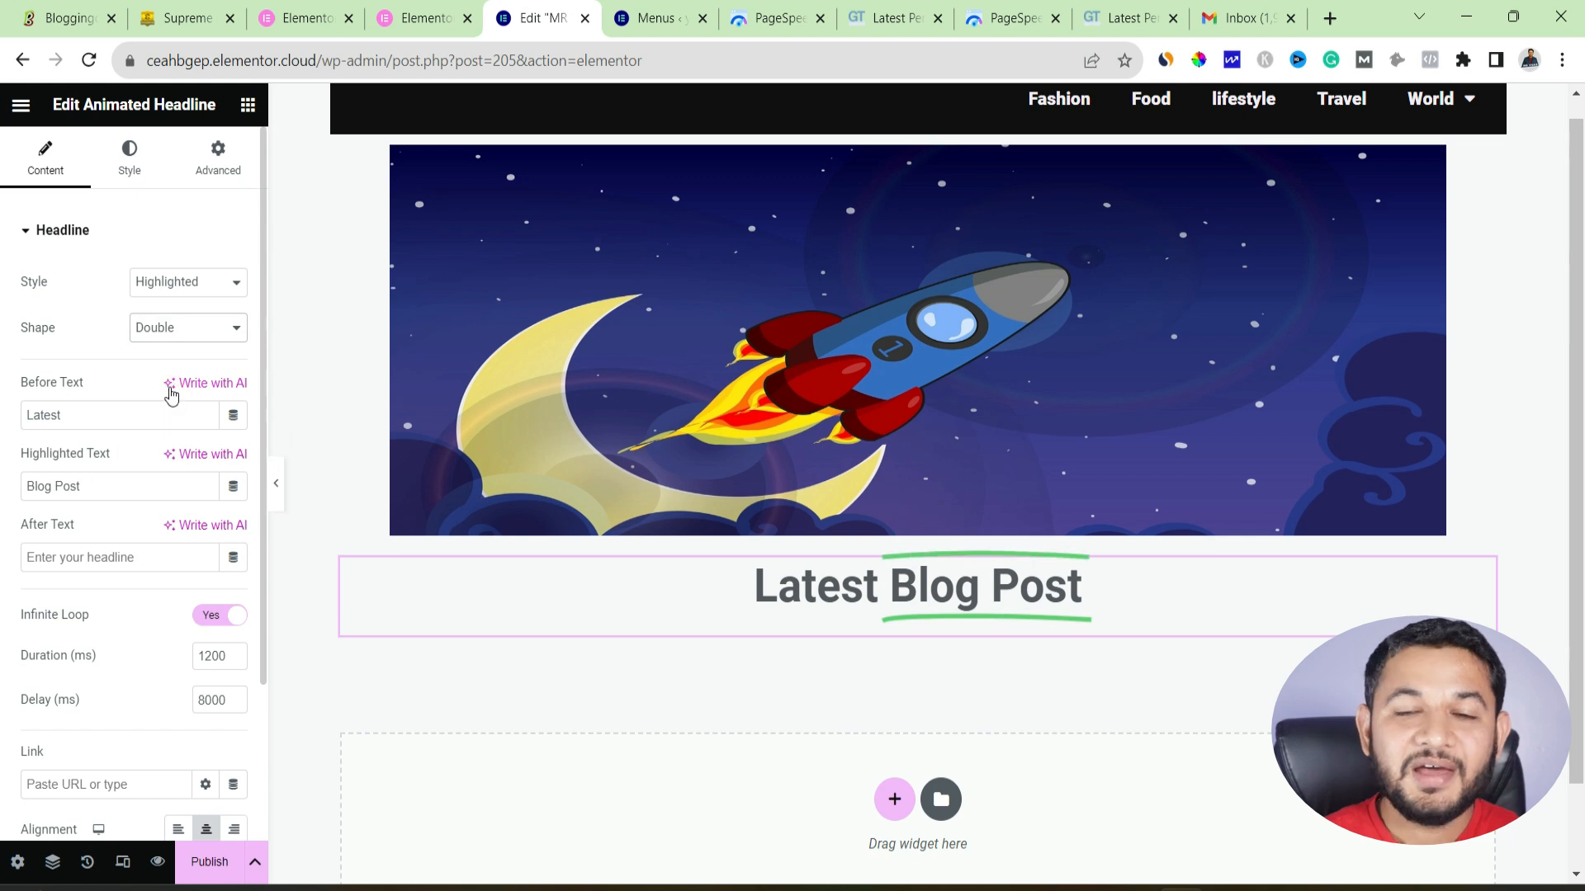
pyautogui.click(176, 329)
pyautogui.click(166, 350)
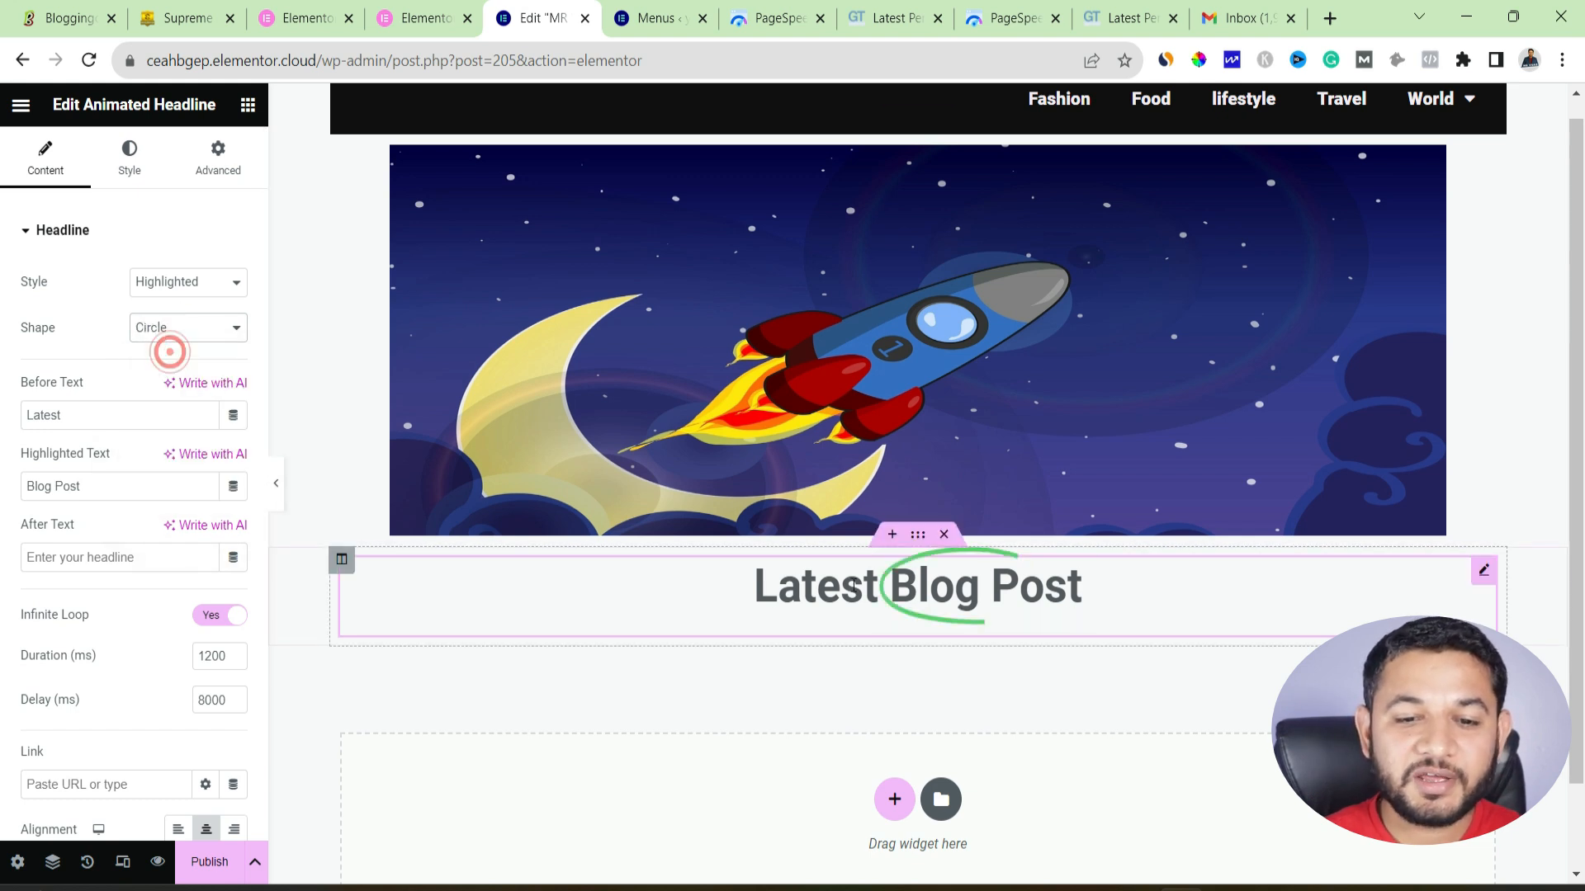
pyautogui.click(342, 561)
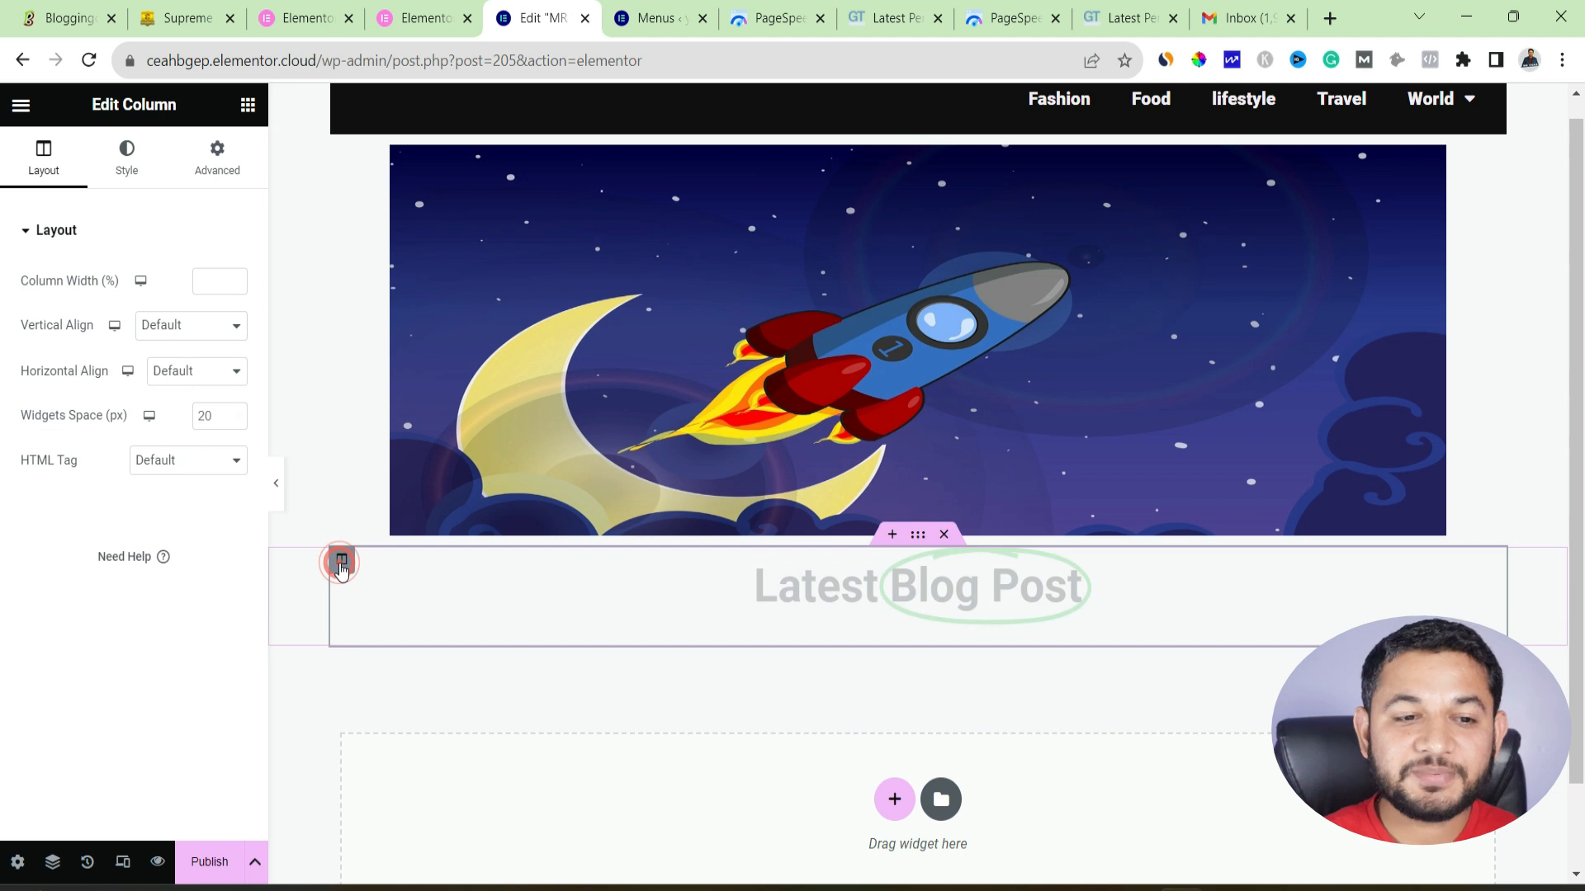
pyautogui.click(135, 168)
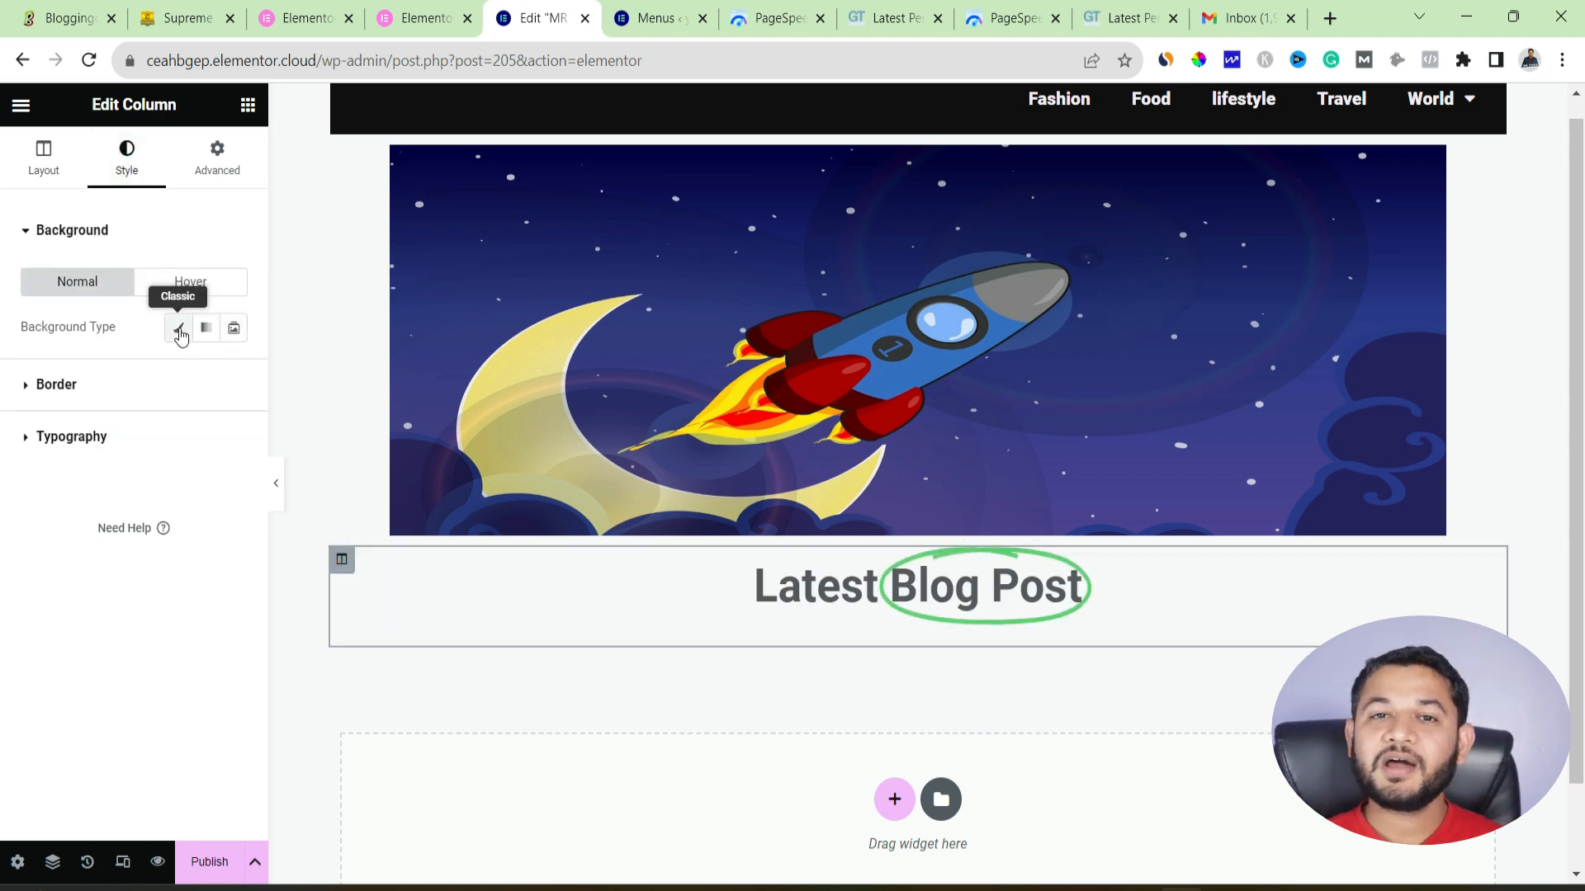
pyautogui.click(57, 157)
# - Recolor the animated headline blue, using #0963CE for the headline text and a matching blue for the animated text, and save the draft
pyautogui.click(820, 583)
pyautogui.moveTo(820, 584); pyautogui.dragTo(817, 582)
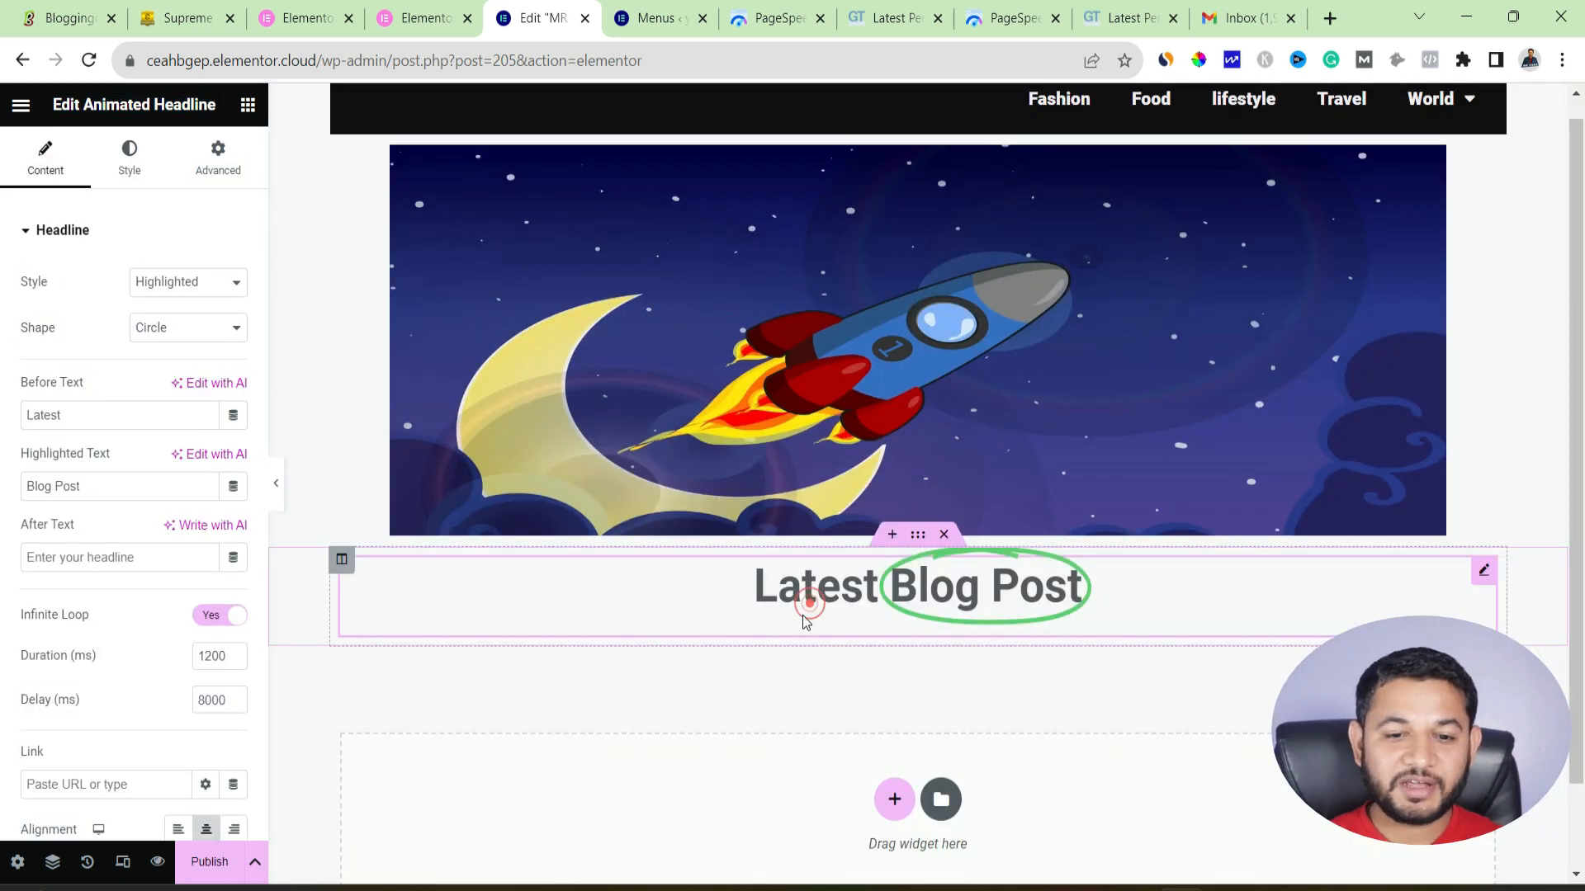
pyautogui.click(129, 160)
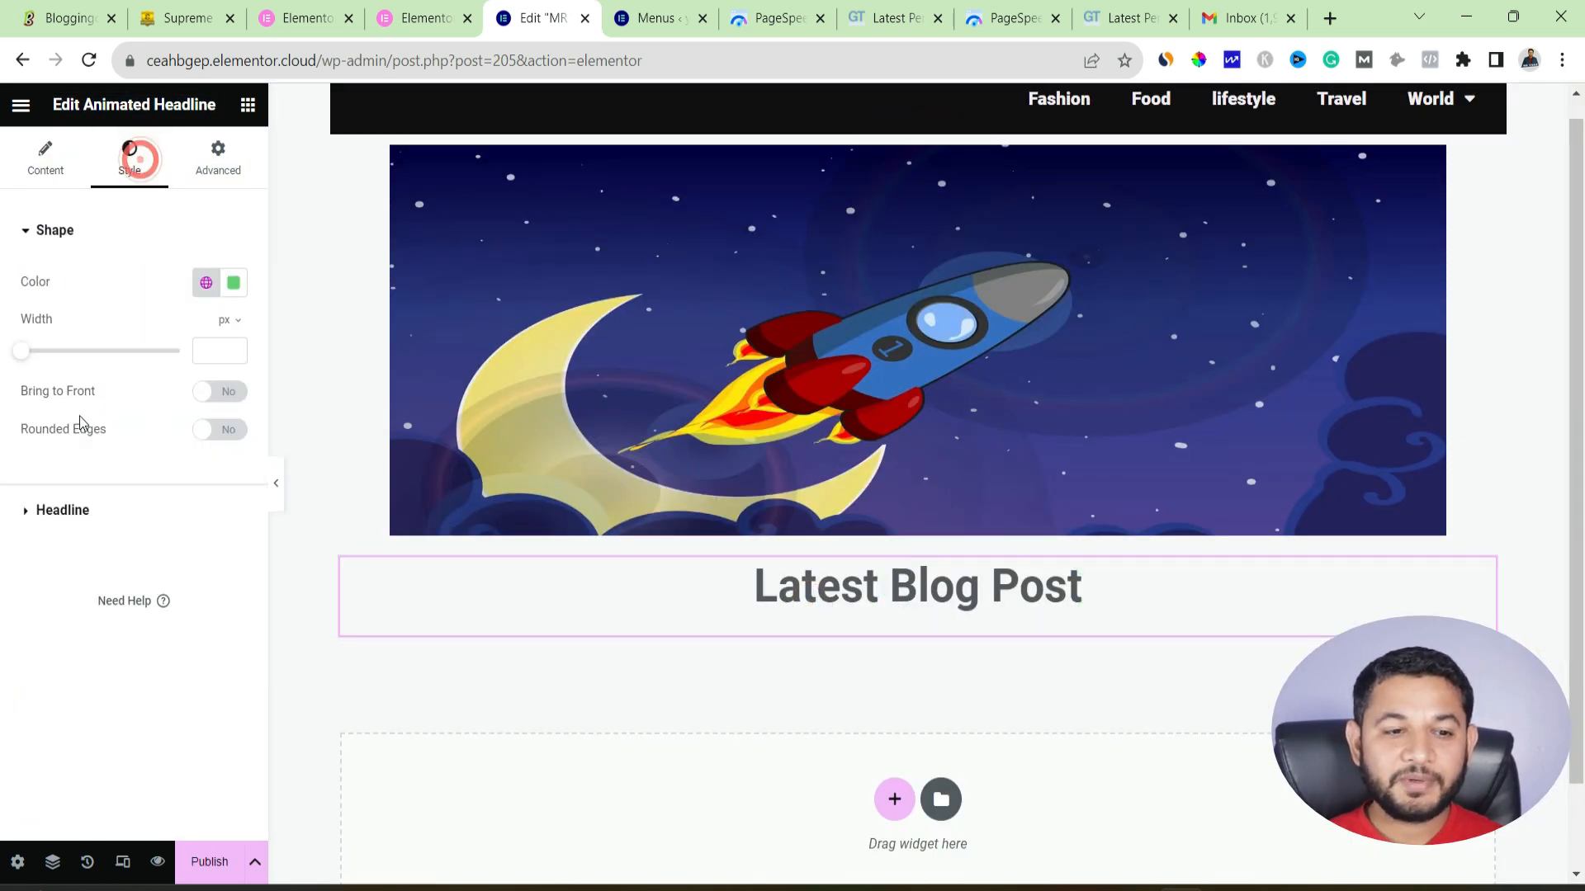
pyautogui.click(51, 511)
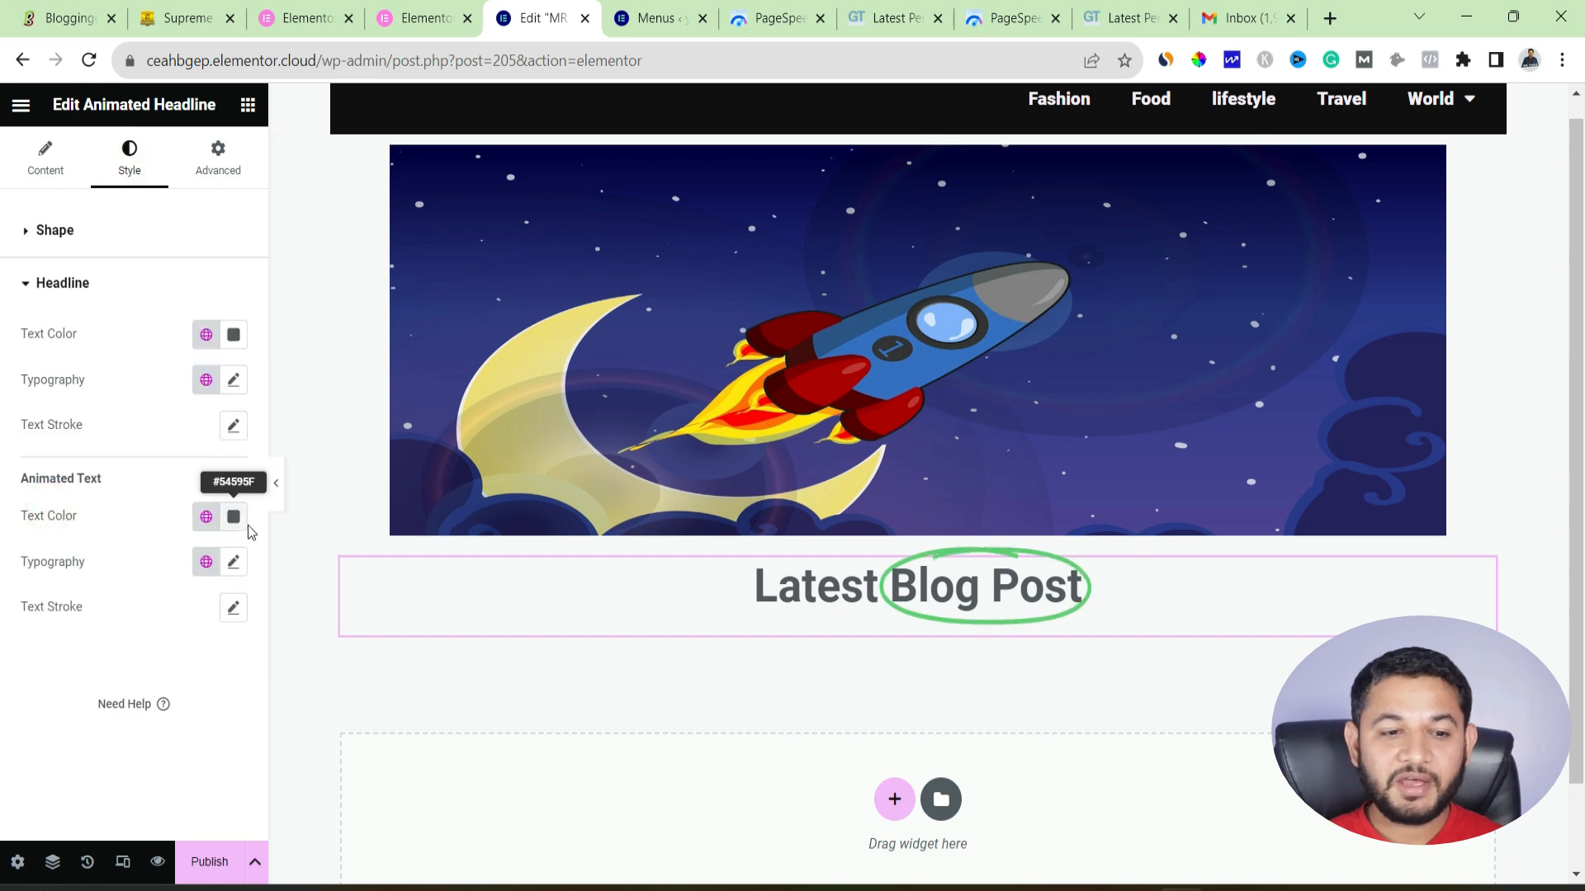
pyautogui.click(233, 516)
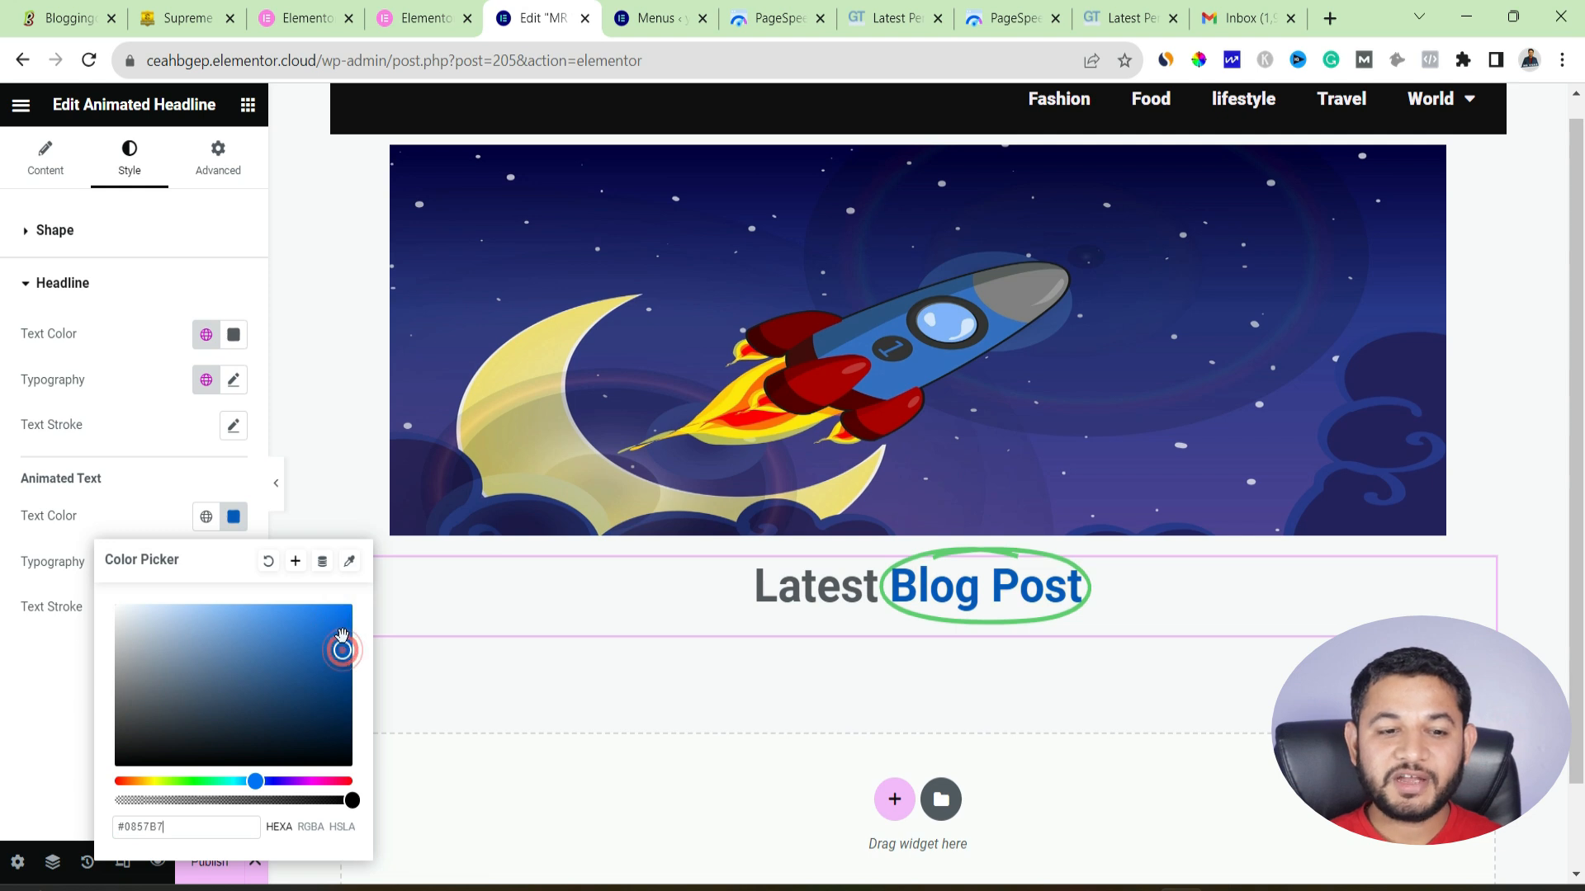
pyautogui.click(234, 334)
pyautogui.click(337, 437)
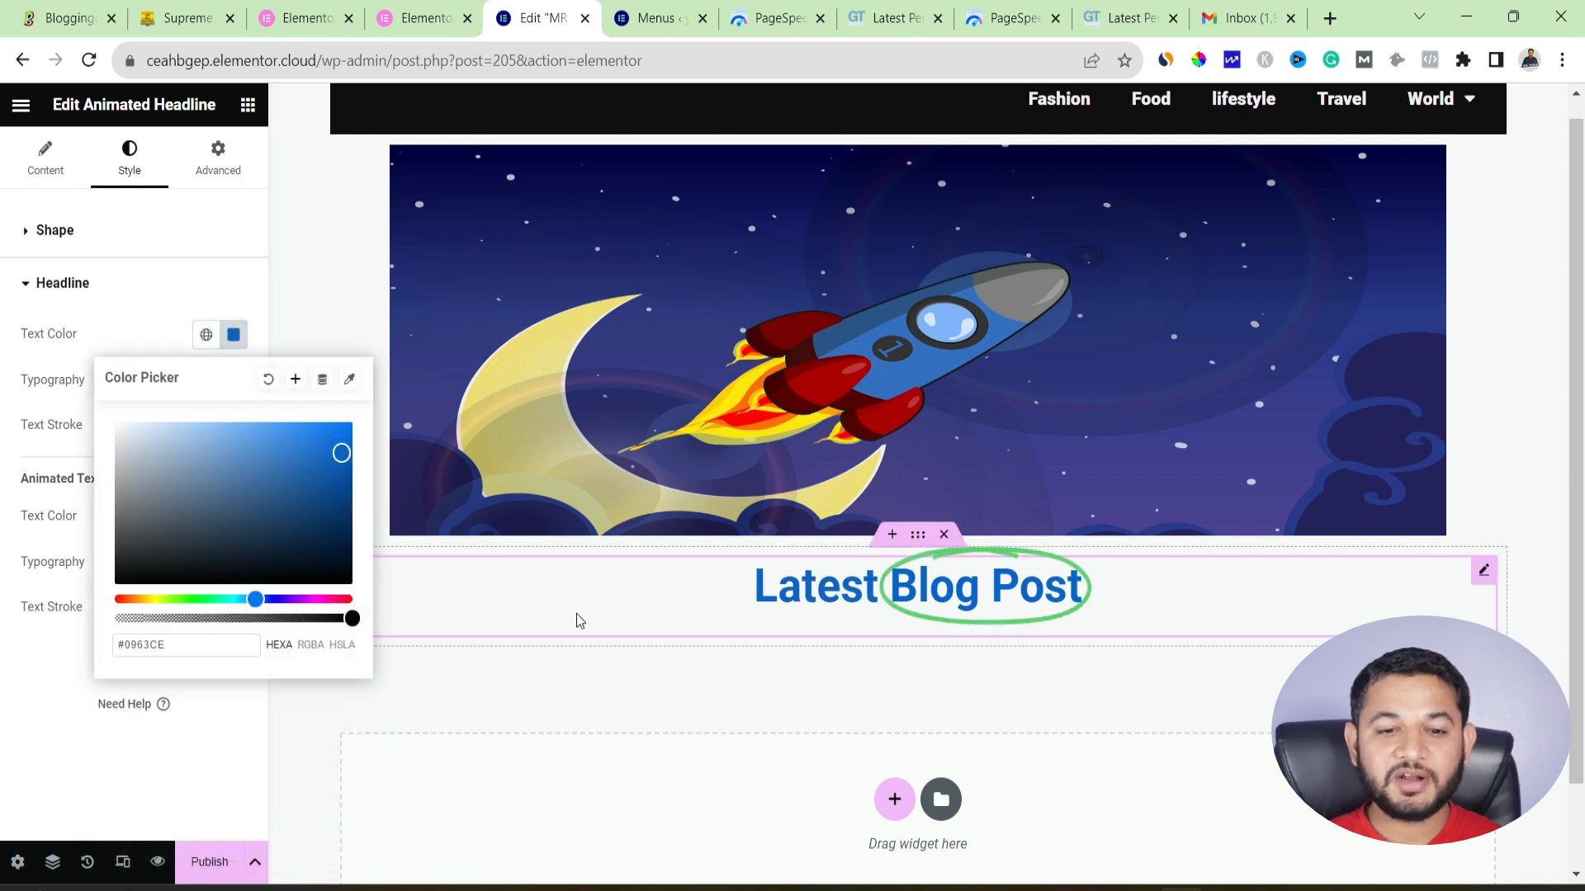
pyautogui.click(596, 650)
pyautogui.click(255, 862)
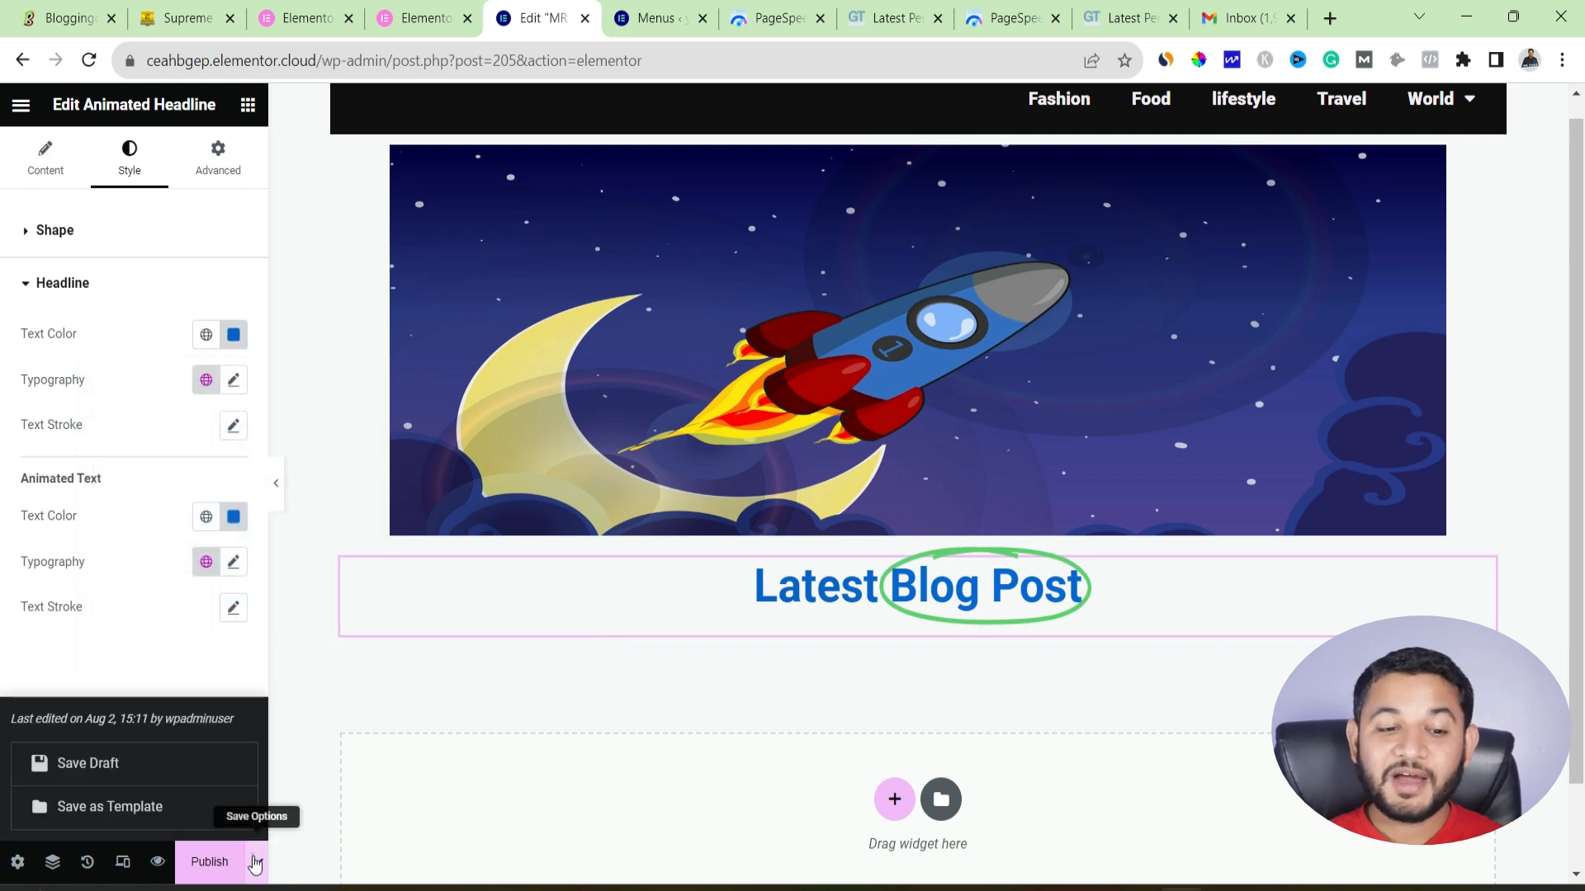
pyautogui.click(132, 763)
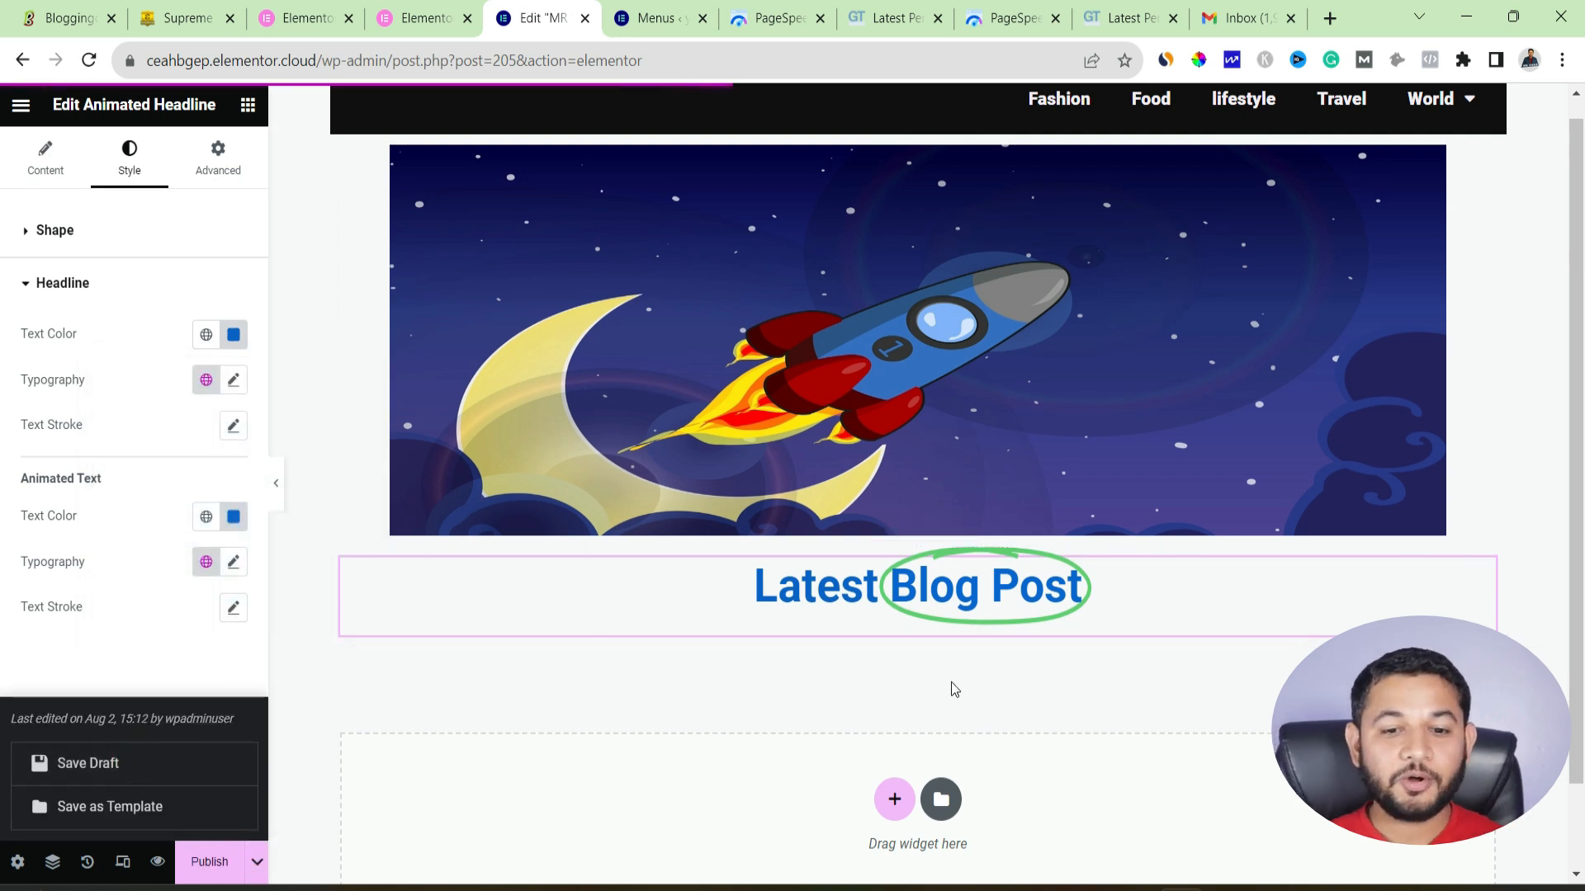
# - Look at the Latest Published section on the bloggingos.com page as a design example and return to the Elementor editor
pyautogui.click(66, 18)
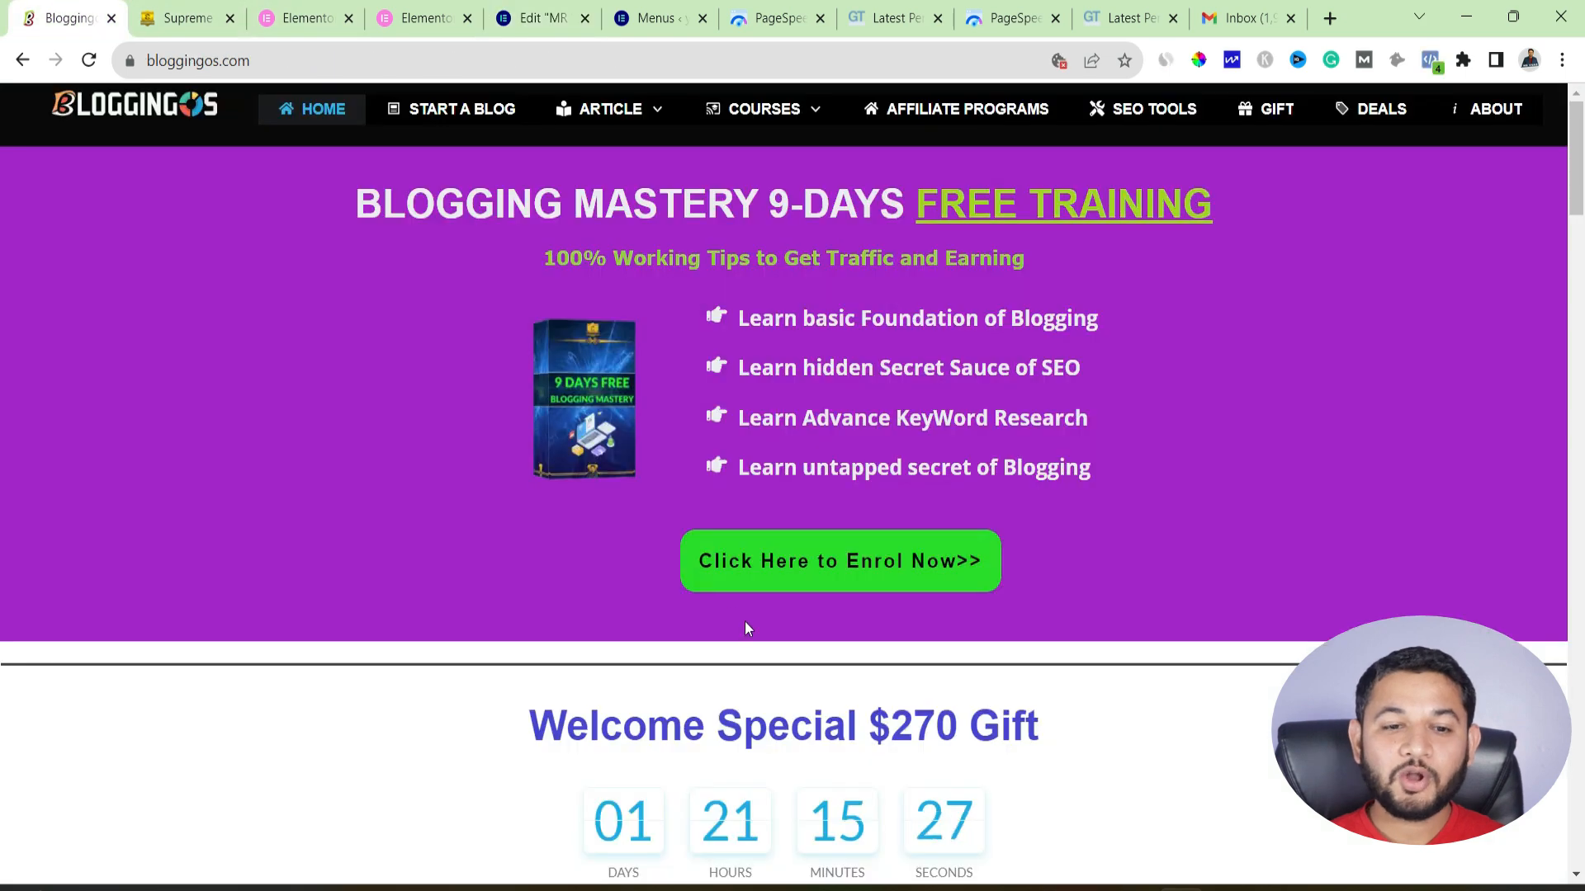
pyautogui.scroll(-20, 733, 611)
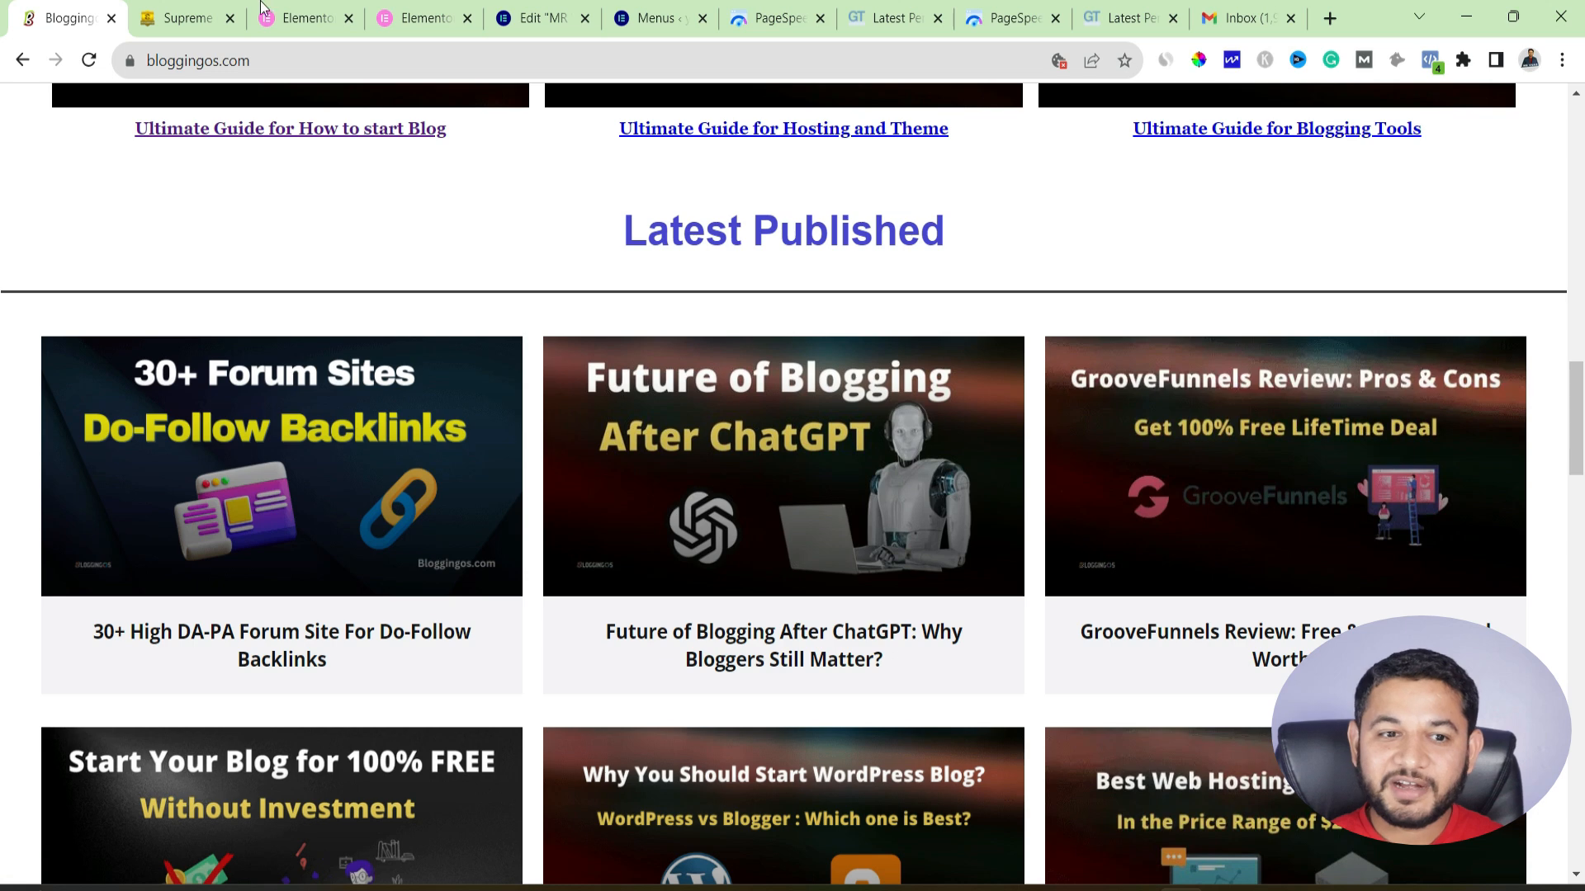
pyautogui.click(430, 8)
pyautogui.click(561, 8)
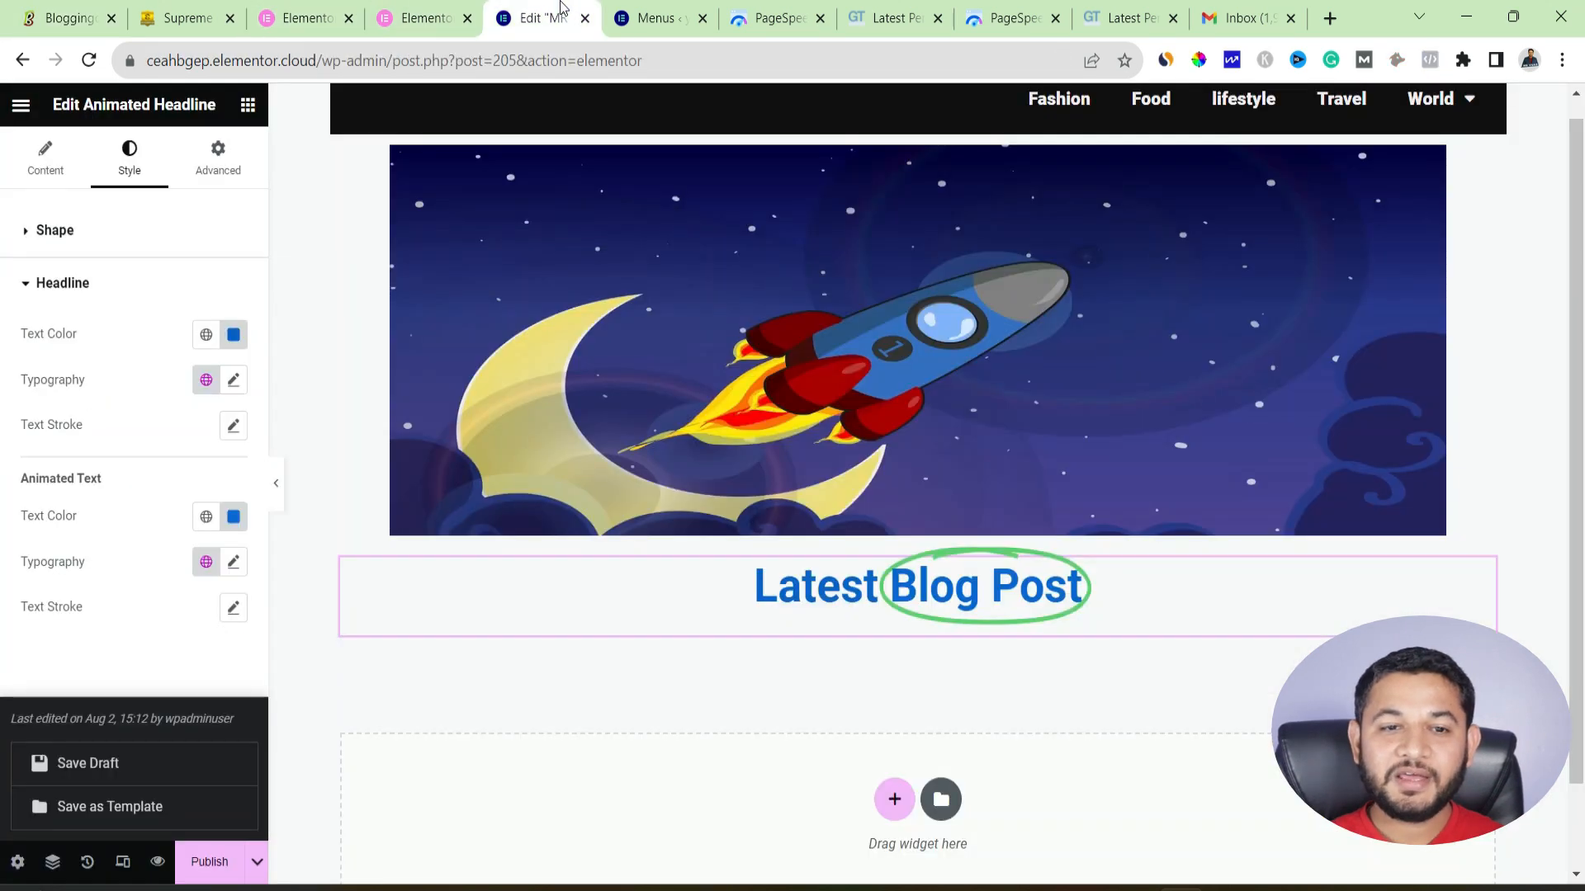
# - Find the Divider widget and place one directly below the "Latest Blog Post" headline
pyautogui.click(248, 104)
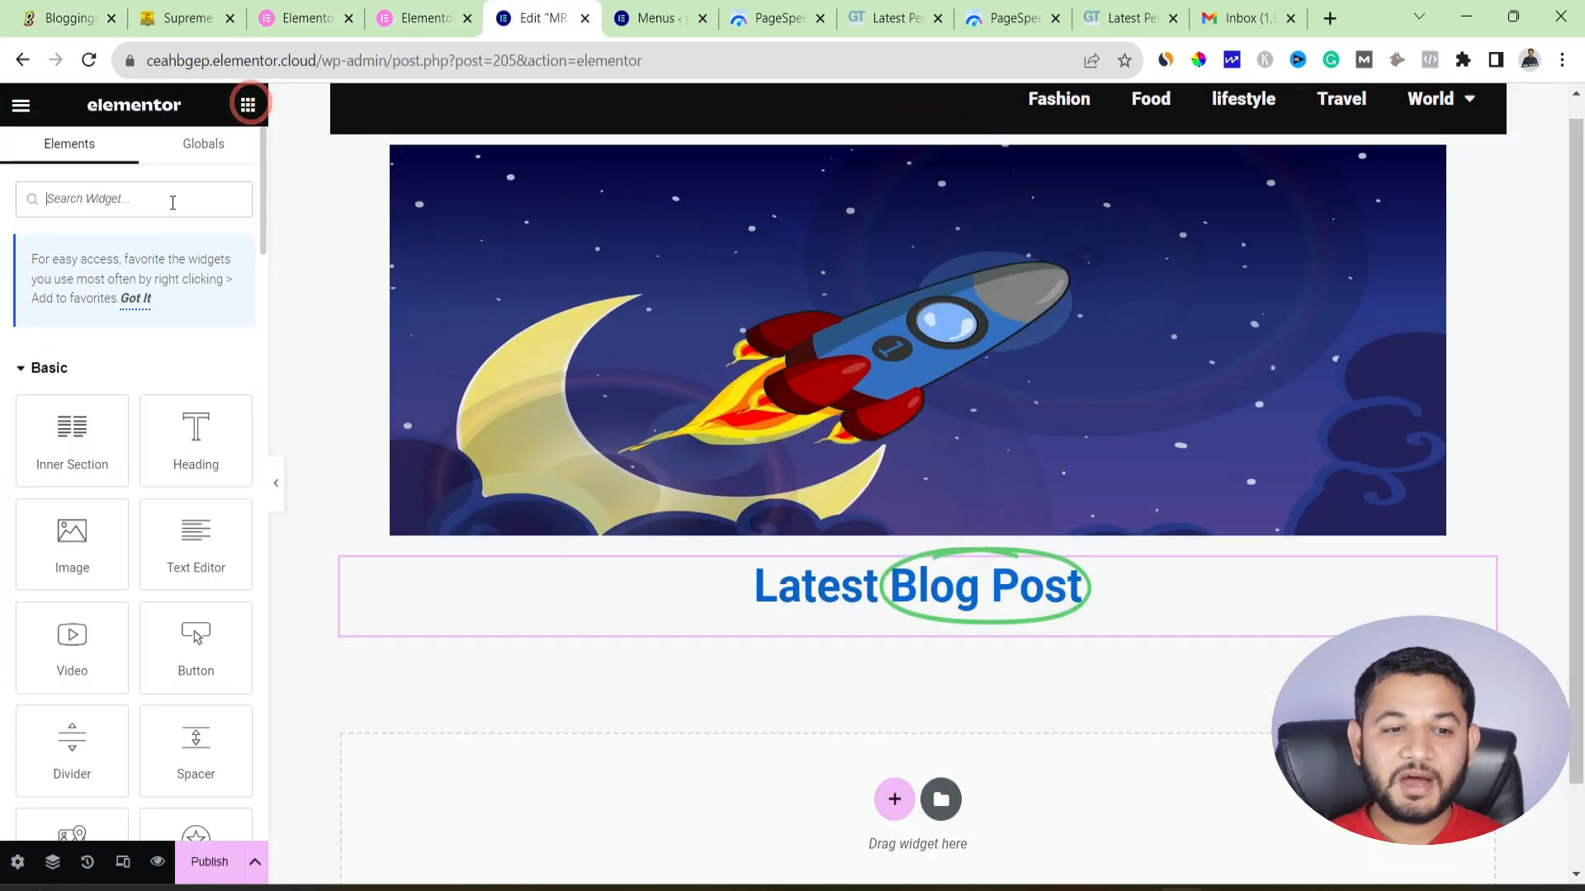
pyautogui.write('ele')
pyautogui.press('BackSpace')
pyautogui.press('BackSpace')
pyautogui.press('BackSpace')
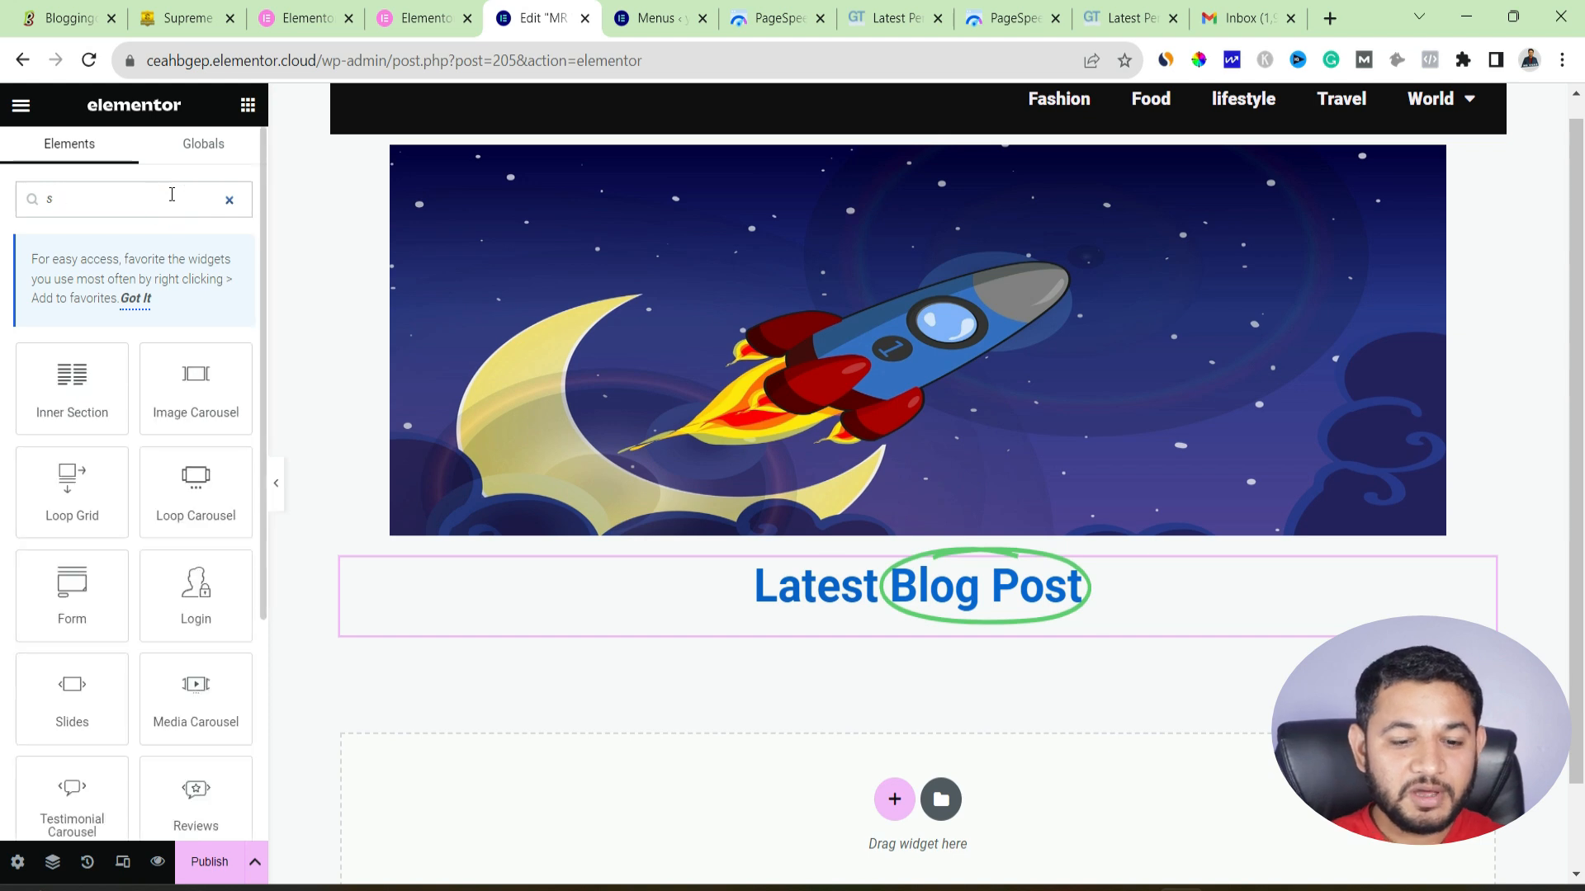
pyautogui.write('divi')
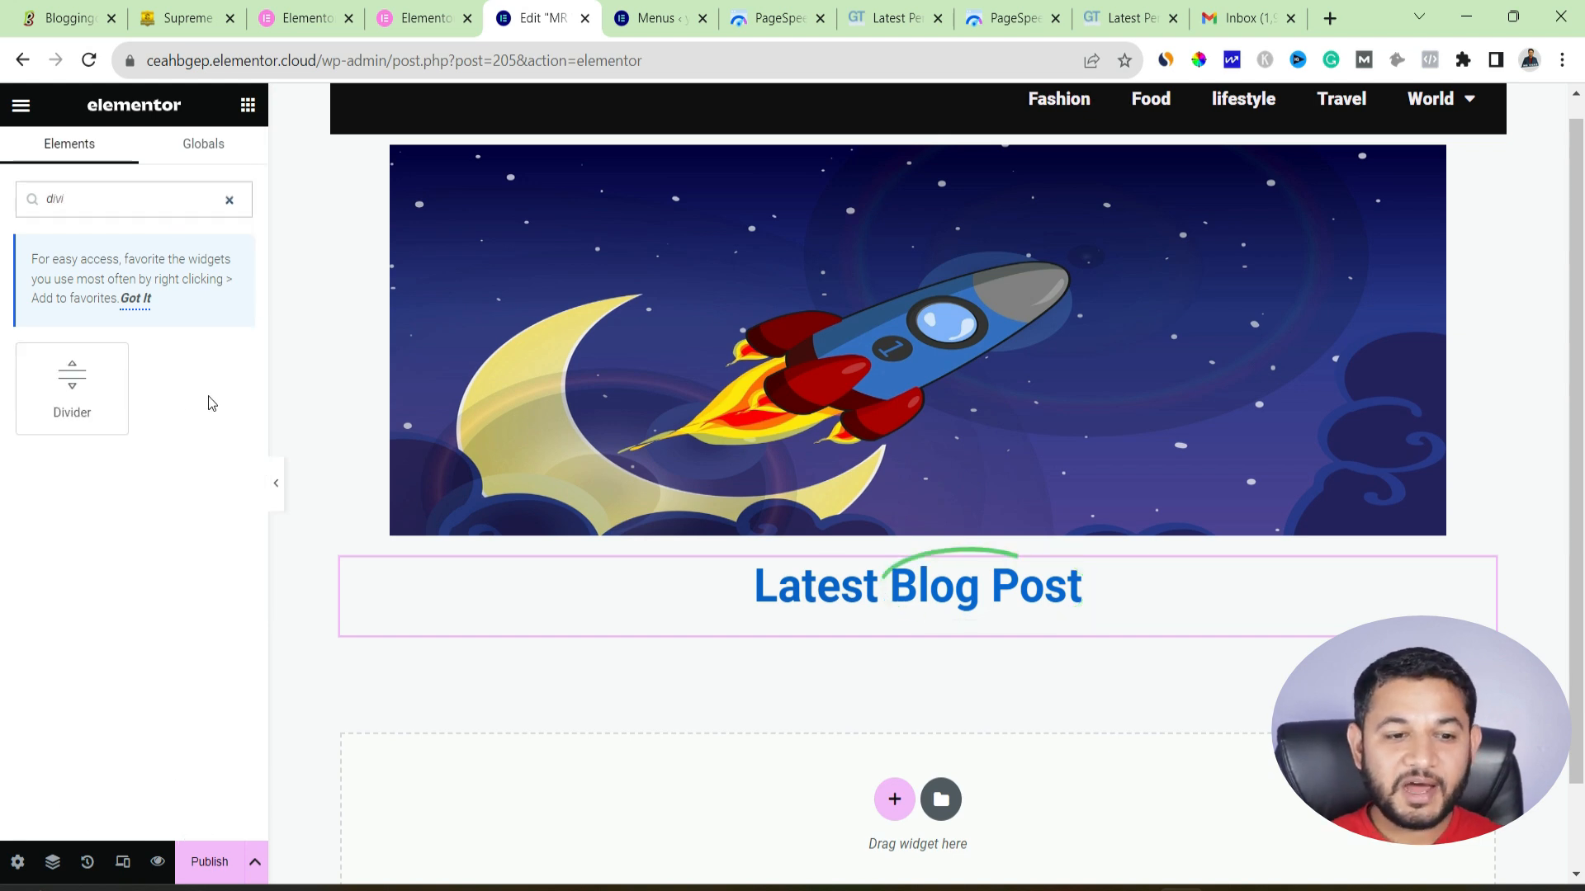
pyautogui.moveTo(72, 384); pyautogui.dragTo(914, 627)
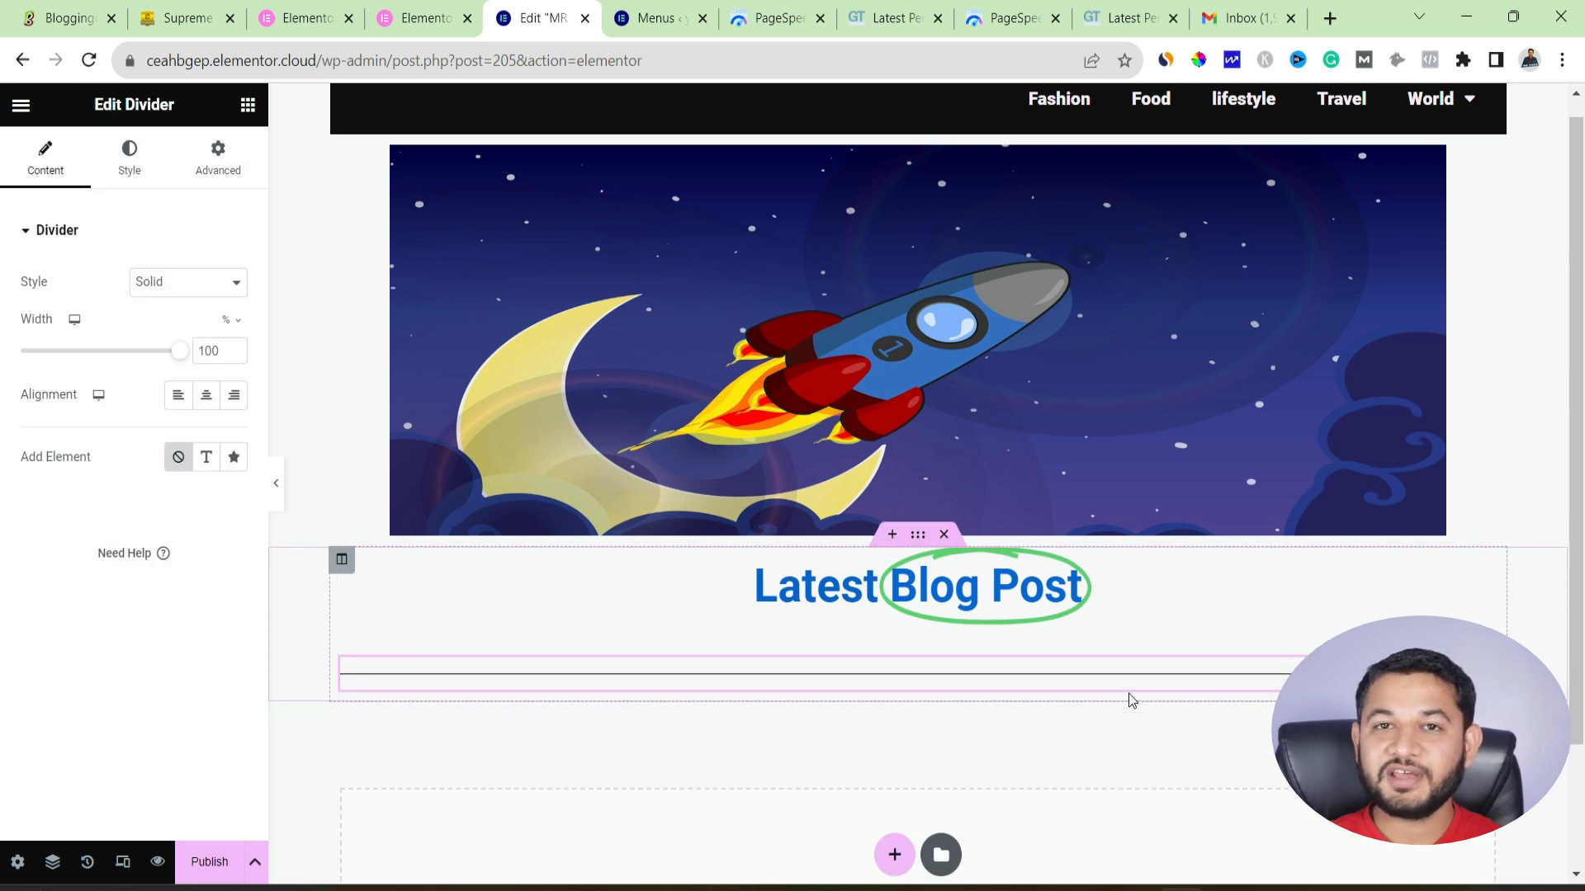
# - Place a second Divider widget above the "Latest Blog Post" headline and save the page as a draft
pyautogui.click(247, 105)
pyautogui.click(167, 192)
pyautogui.write('divi')
pyautogui.moveTo(71, 371); pyautogui.dragTo(893, 537)
pyautogui.click(255, 862)
pyautogui.click(142, 746)
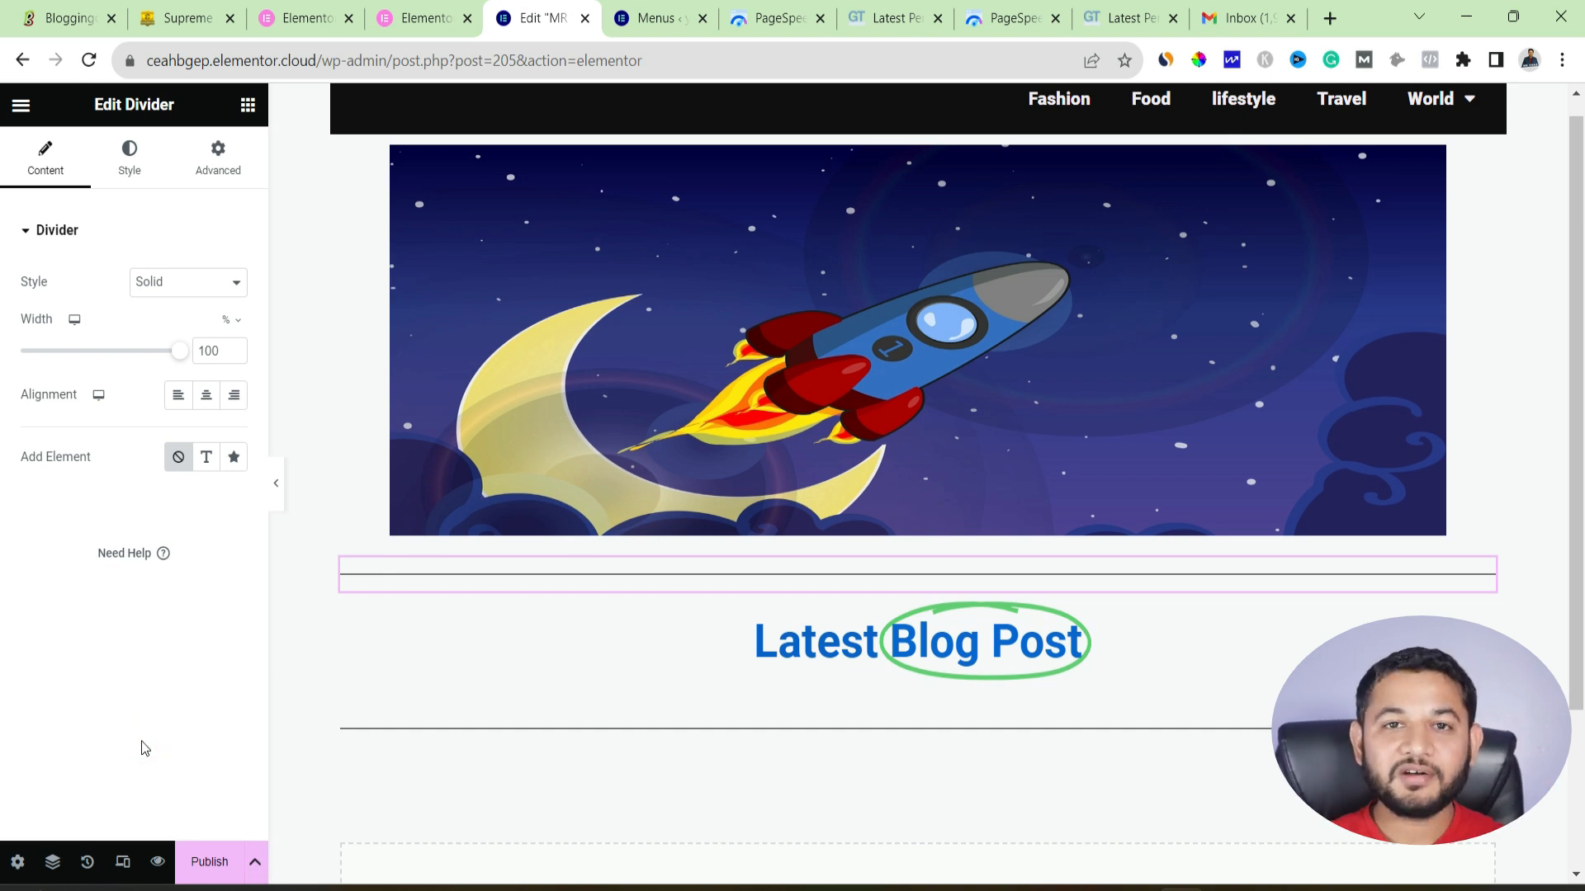
# - Add a single-column section below the lower divider and place a Posts widget in it
pyautogui.scroll(-1, 825, 660)
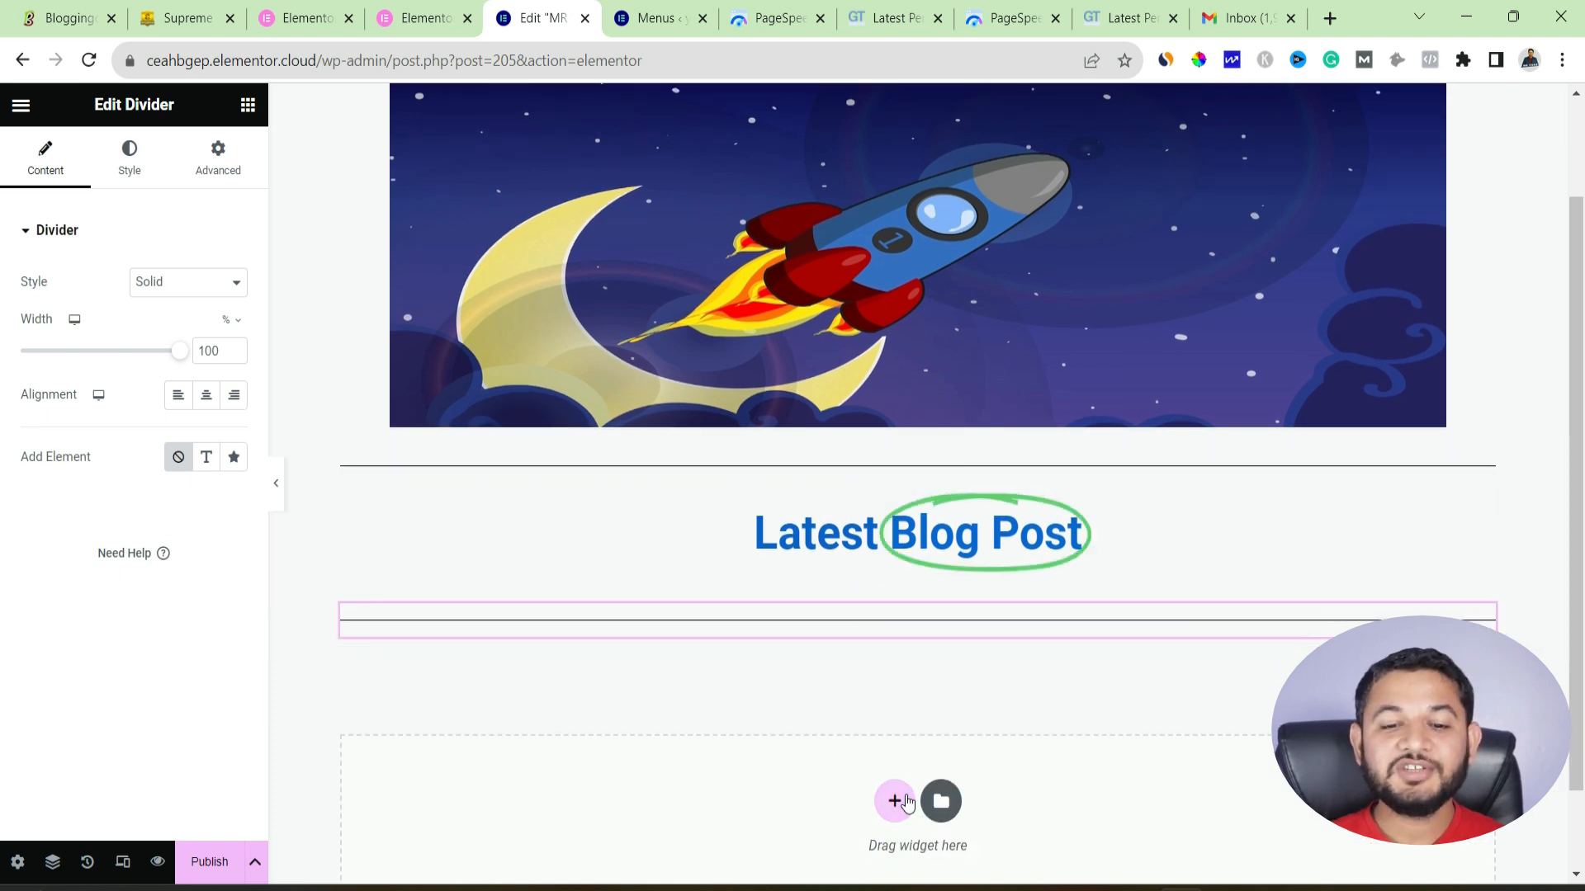
pyautogui.click(906, 795)
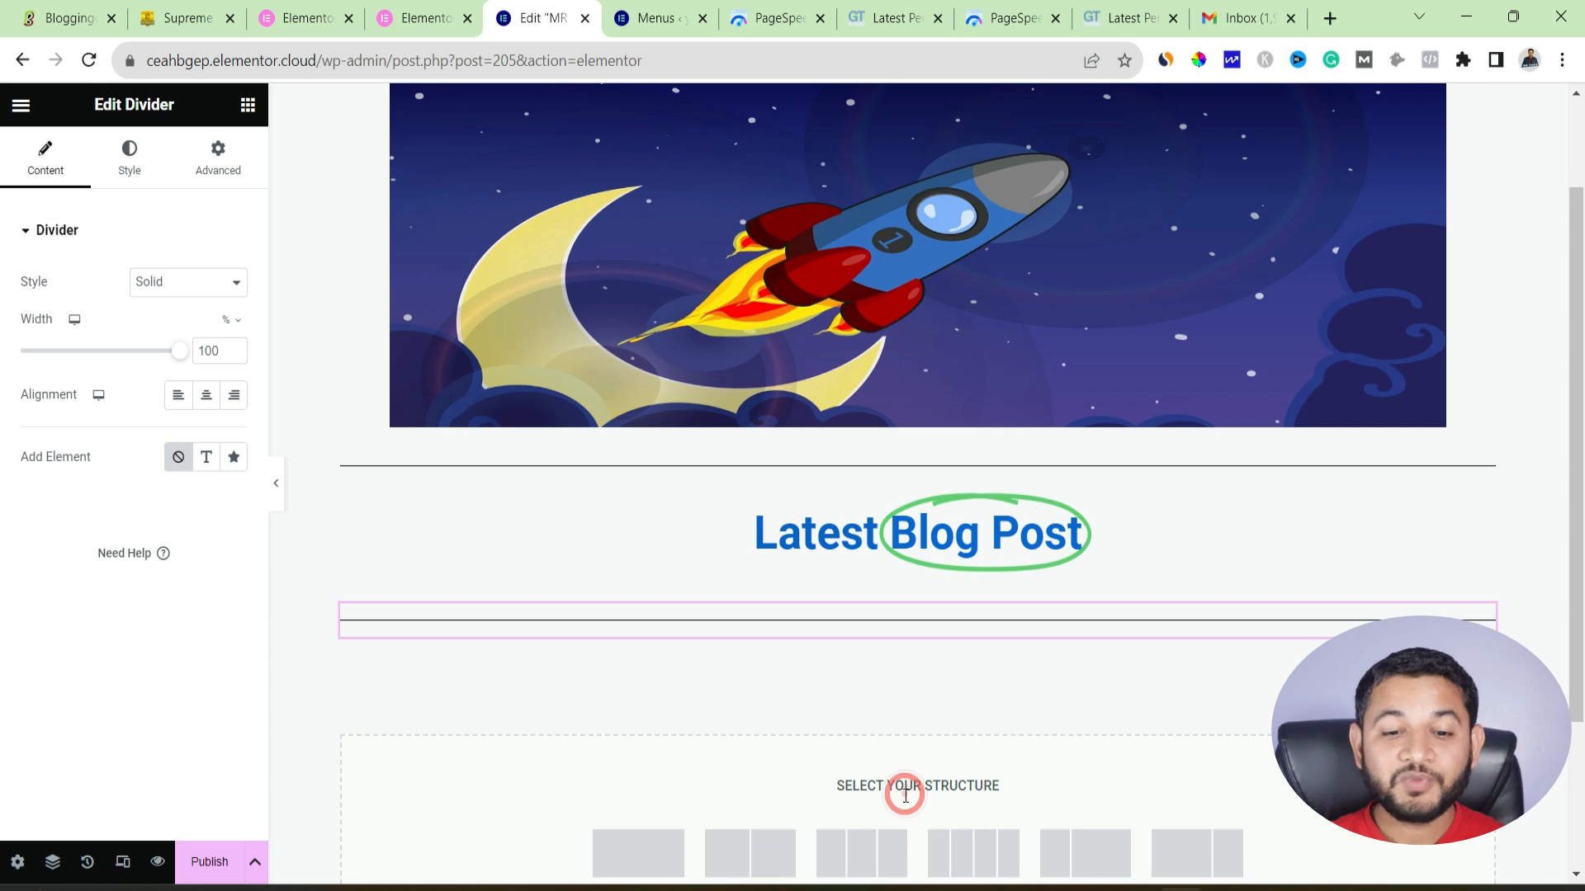
pyautogui.scroll(-2, 888, 818)
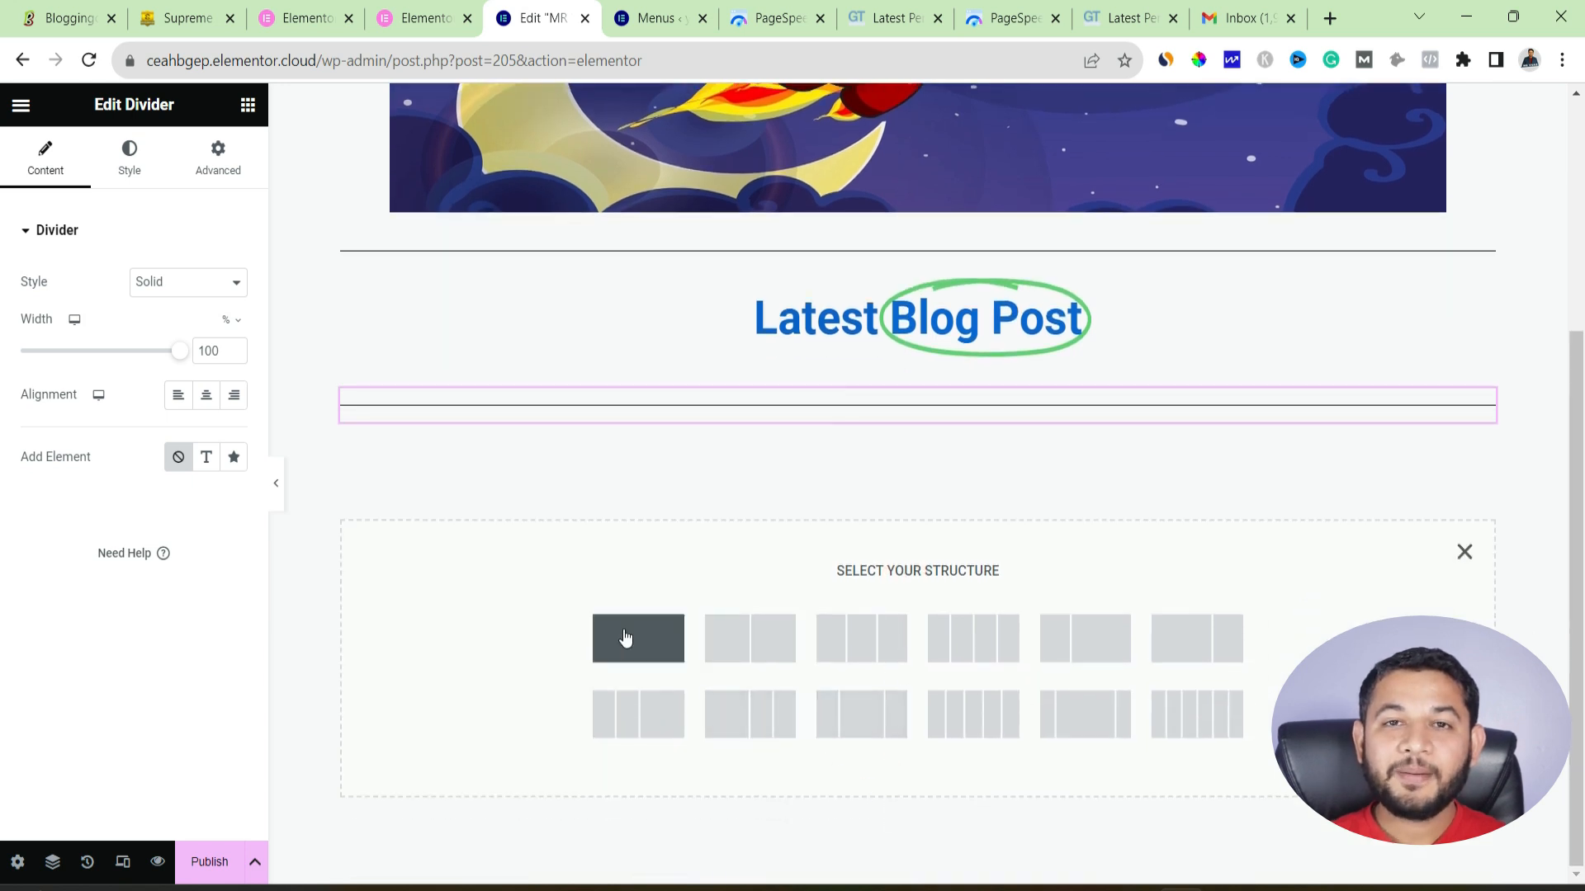
pyautogui.click(625, 638)
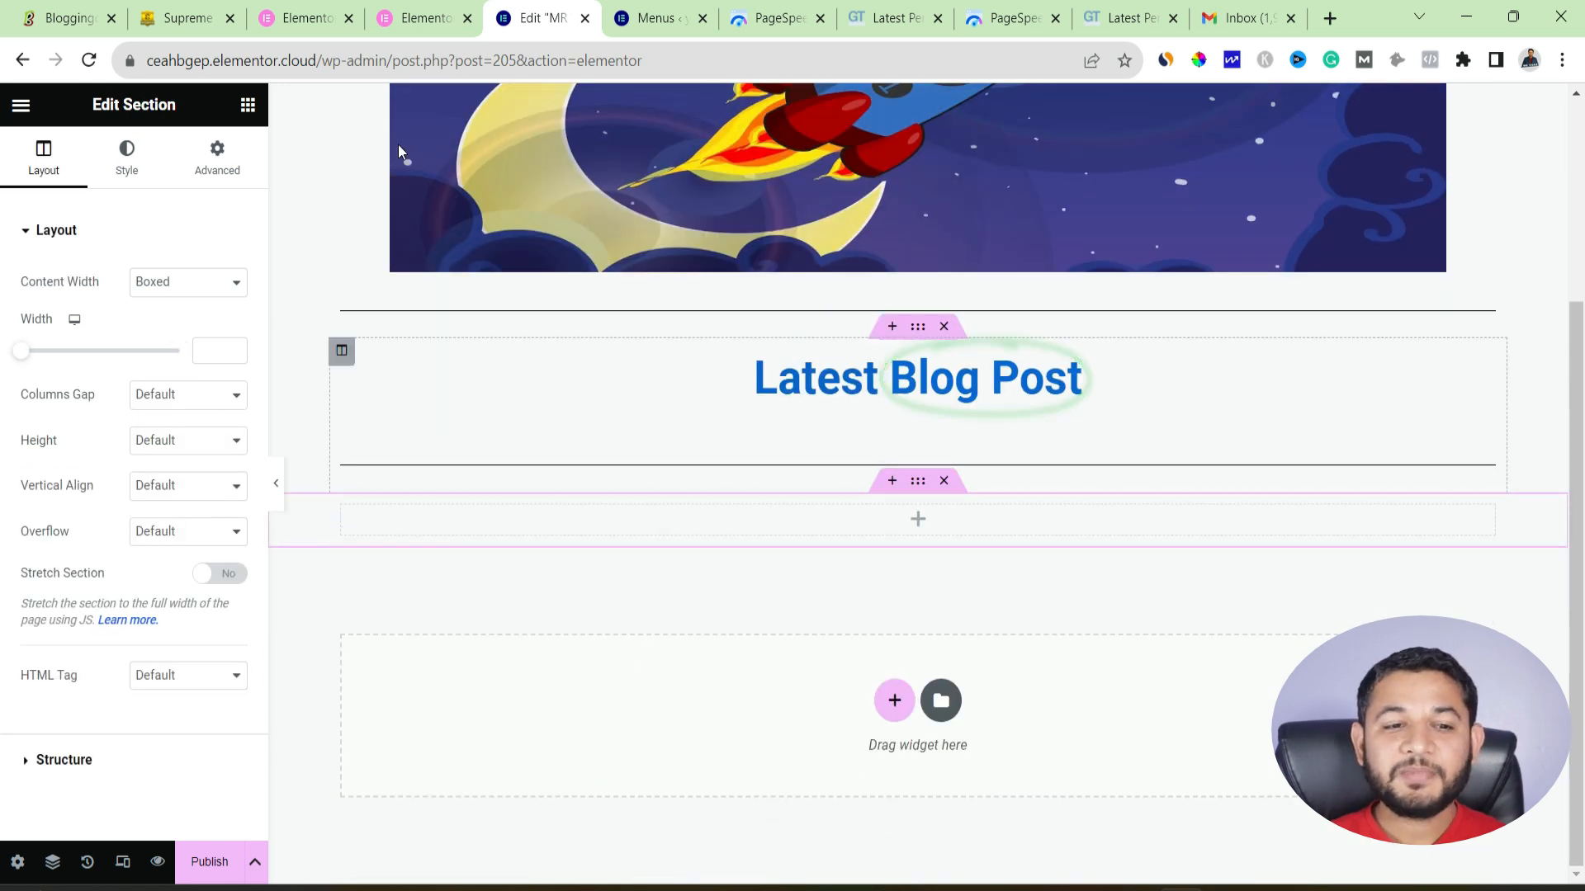
pyautogui.click(247, 104)
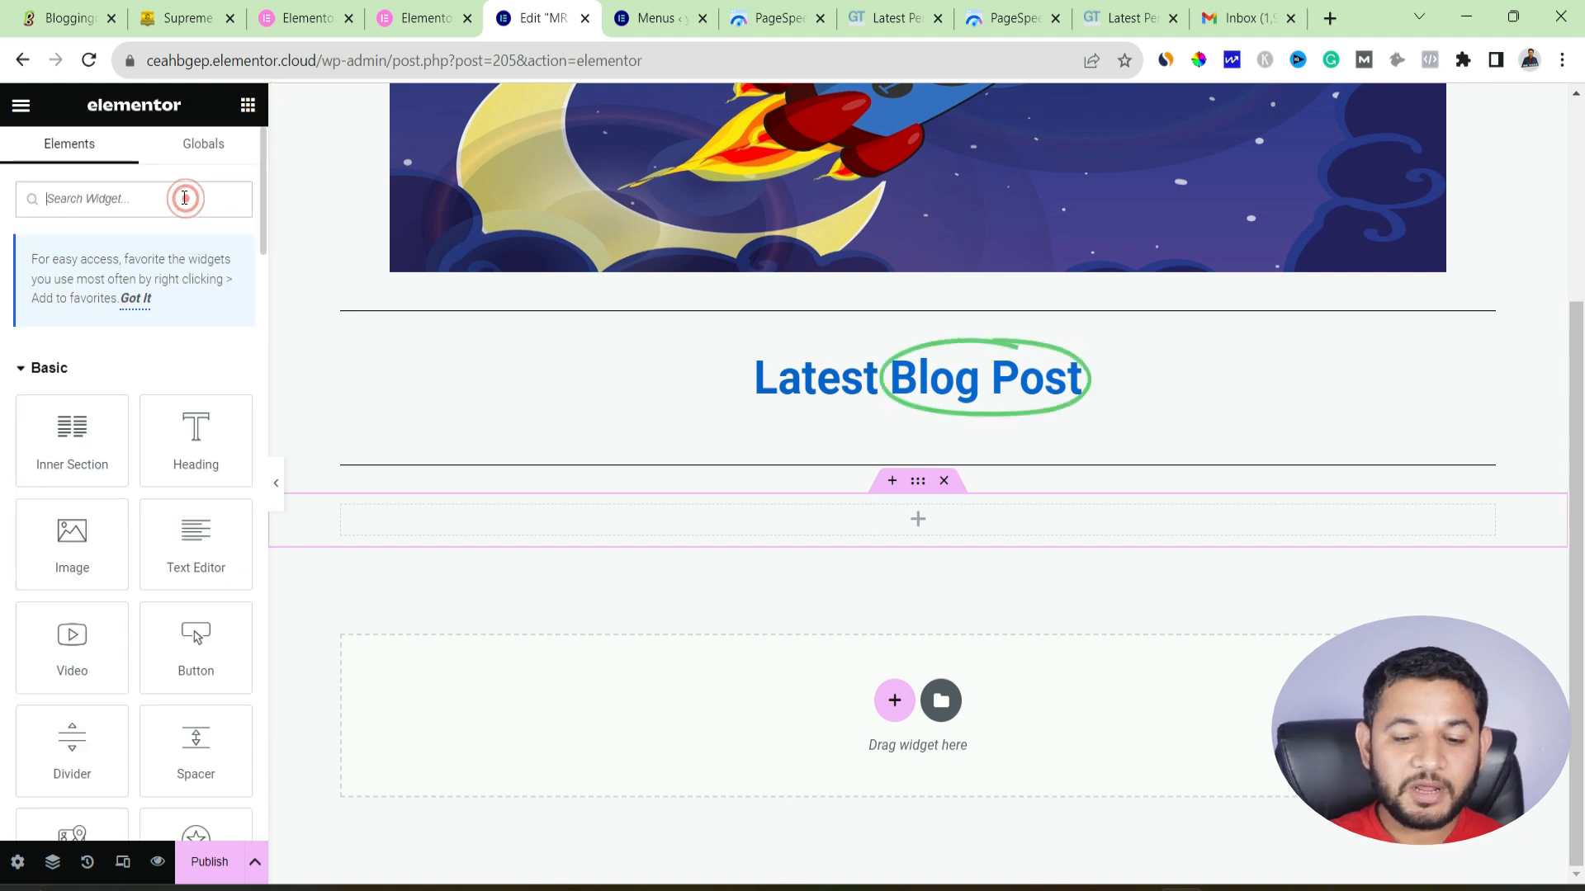
pyautogui.write('pd')
pyautogui.press('BackSpace')
pyautogui.write('ost')
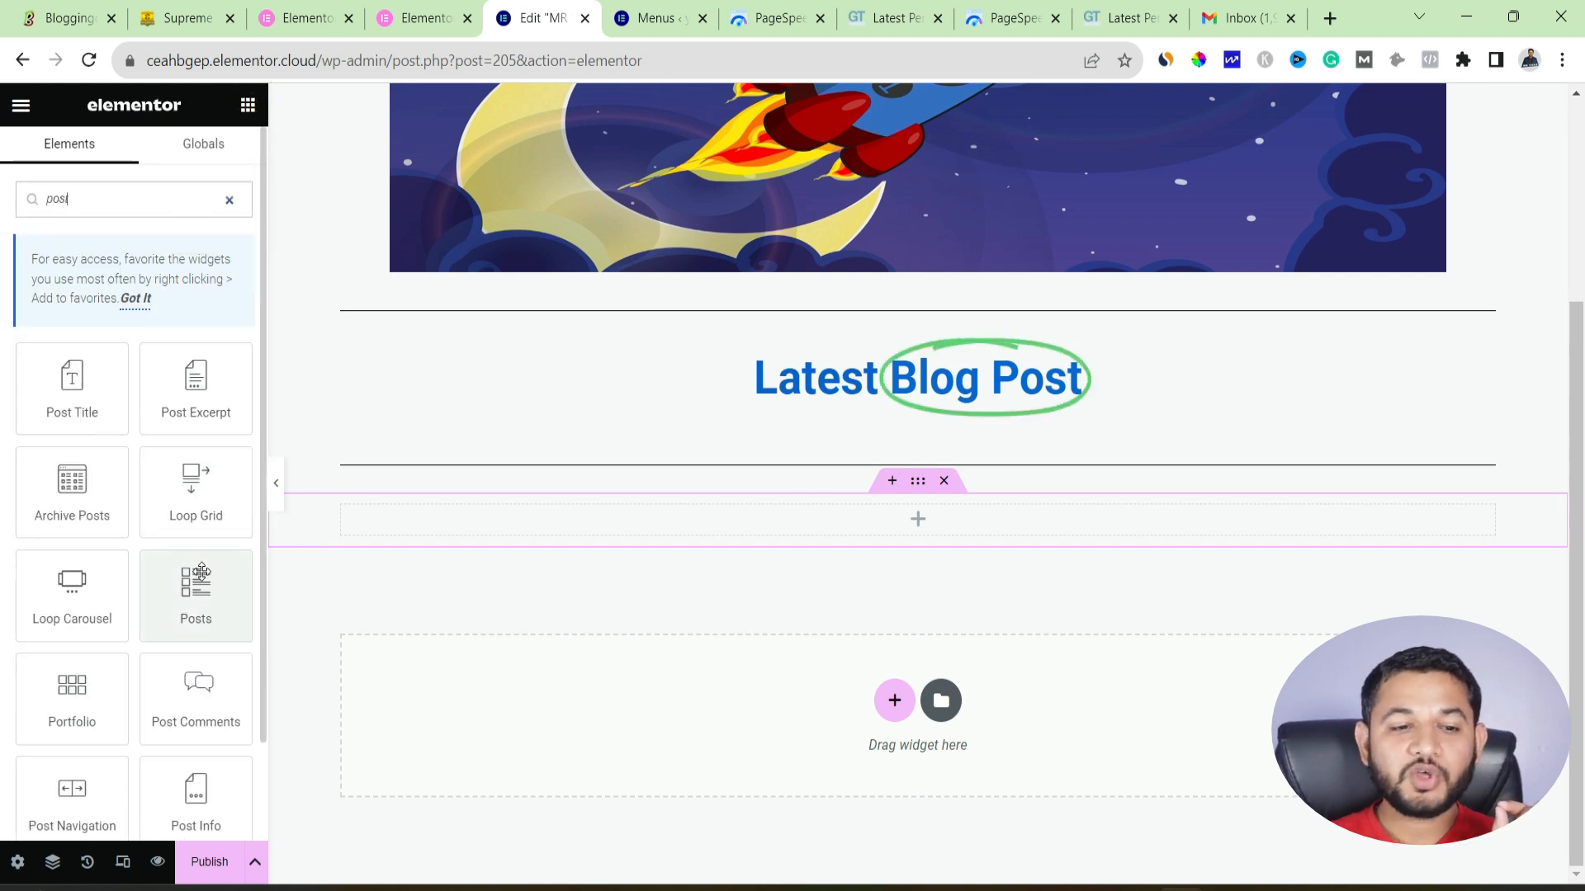
pyautogui.moveTo(197, 596); pyautogui.dragTo(891, 521)
pyautogui.scroll(-9, 876, 532)
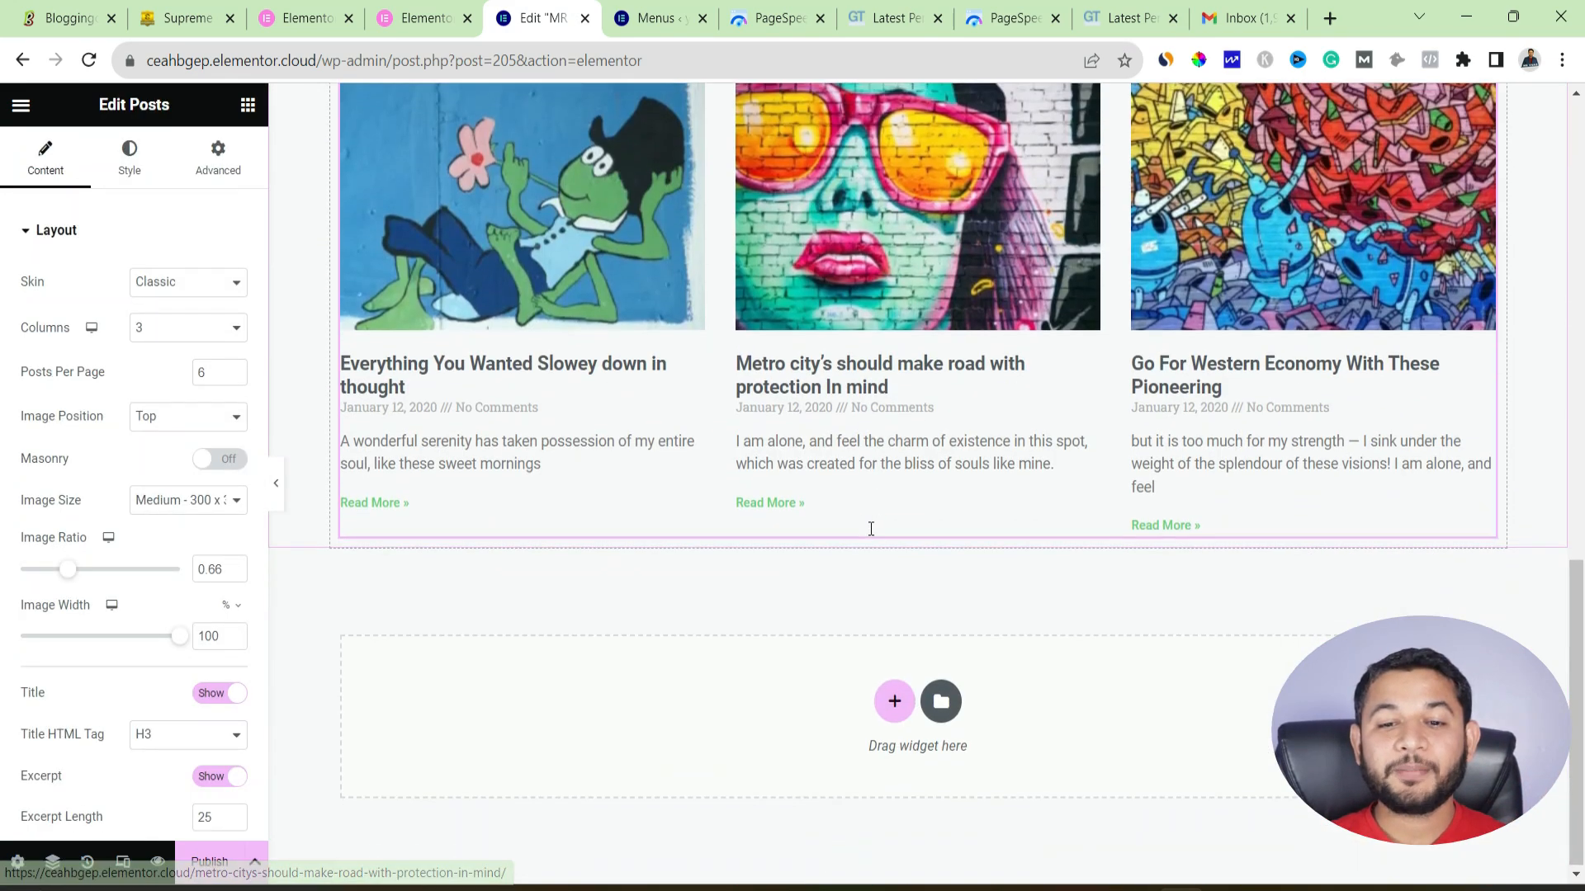
# - Set the Posts widget to 9 posts per page and look over the resulting grid
pyautogui.scroll(8, 871, 528)
pyautogui.click(235, 369)
pyautogui.click(235, 369)
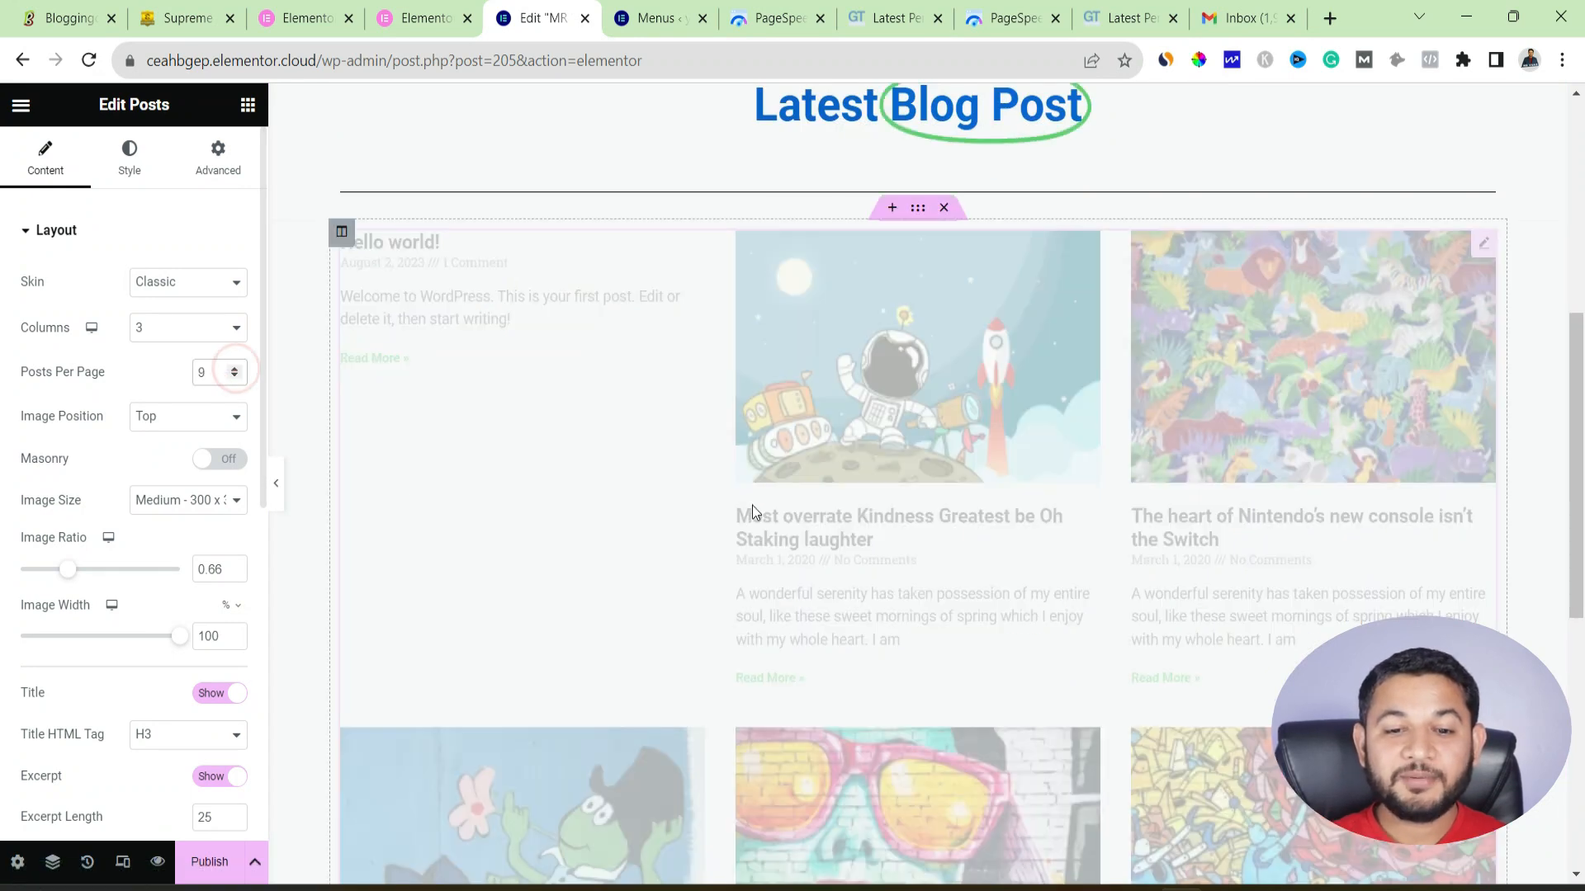
pyautogui.scroll(-5, 632, 361)
pyautogui.scroll(-4, 743, 463)
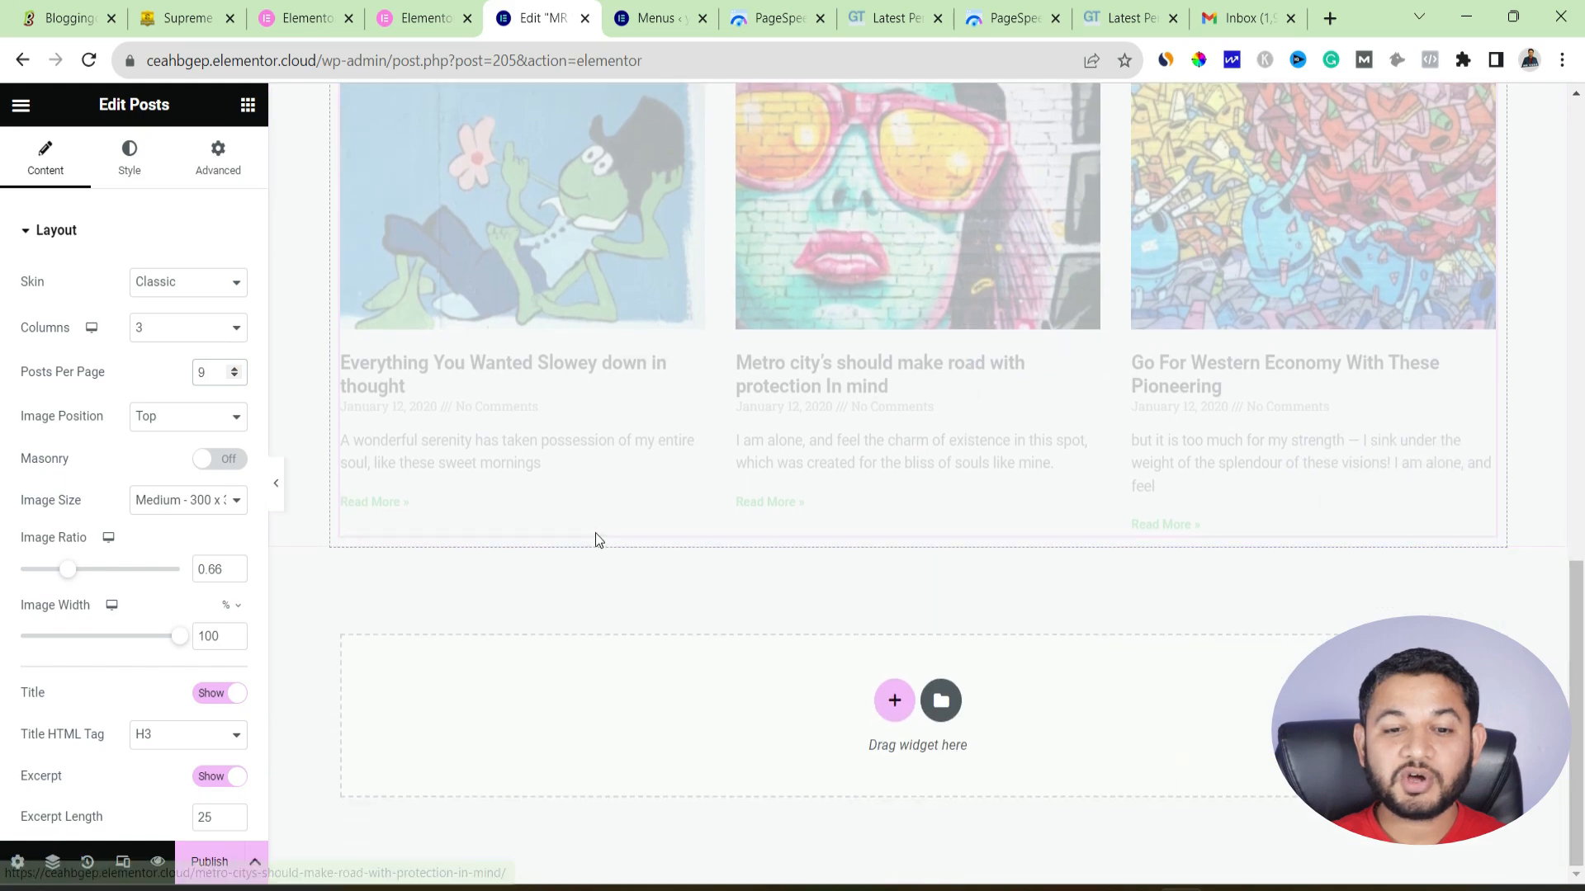
pyautogui.scroll(-5, 625, 559)
pyautogui.scroll(10, 937, 491)
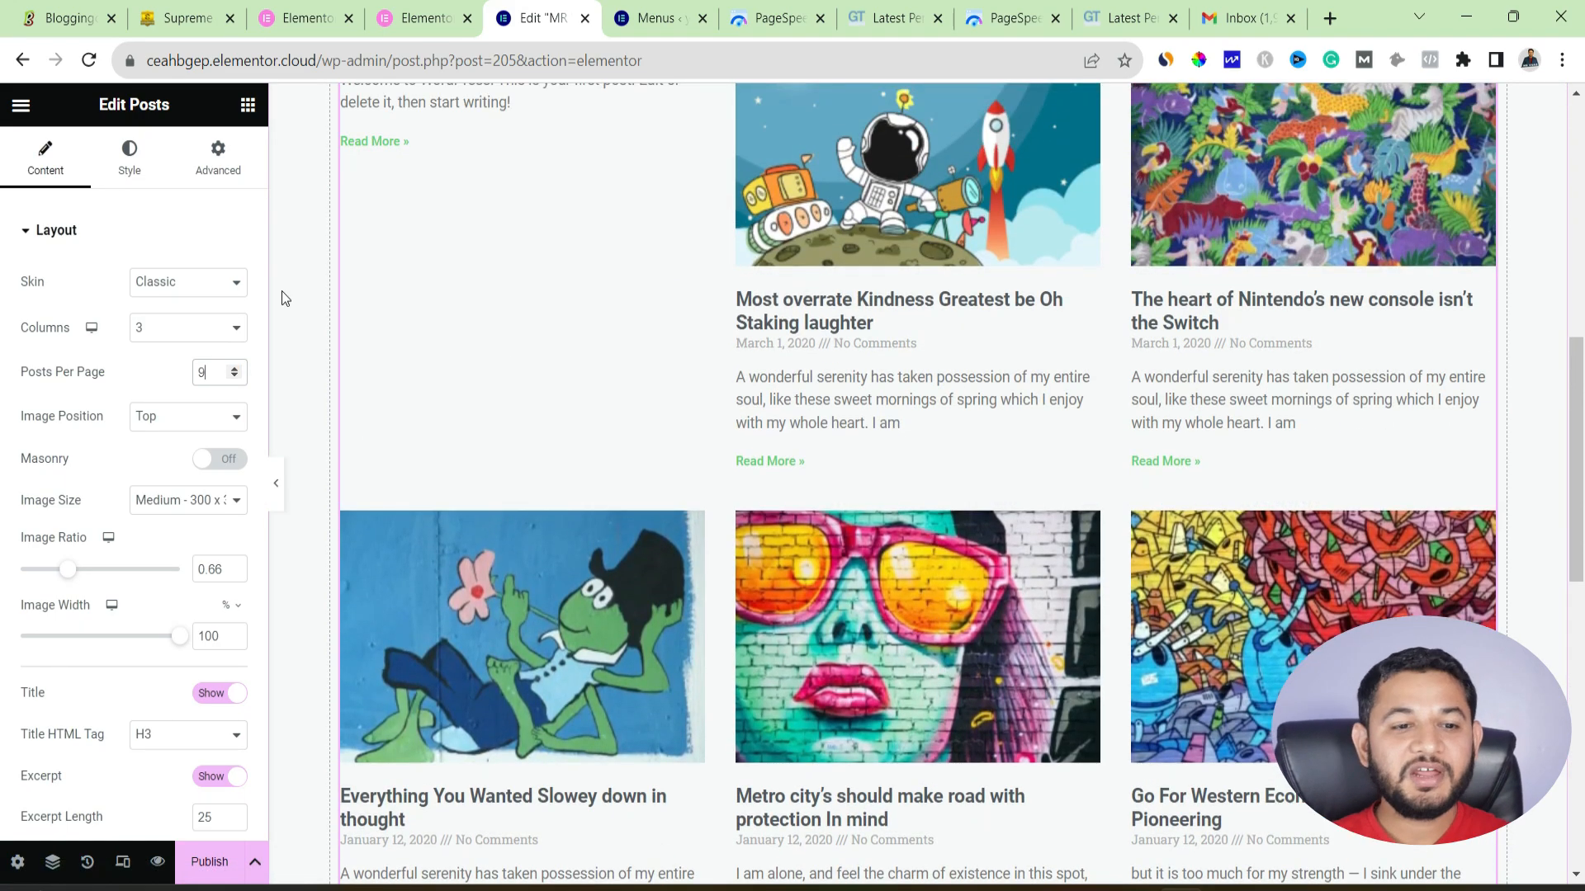
# - Try a 2-column layout for the posts grid and set the columns back to 3
pyautogui.click(195, 327)
pyautogui.click(180, 365)
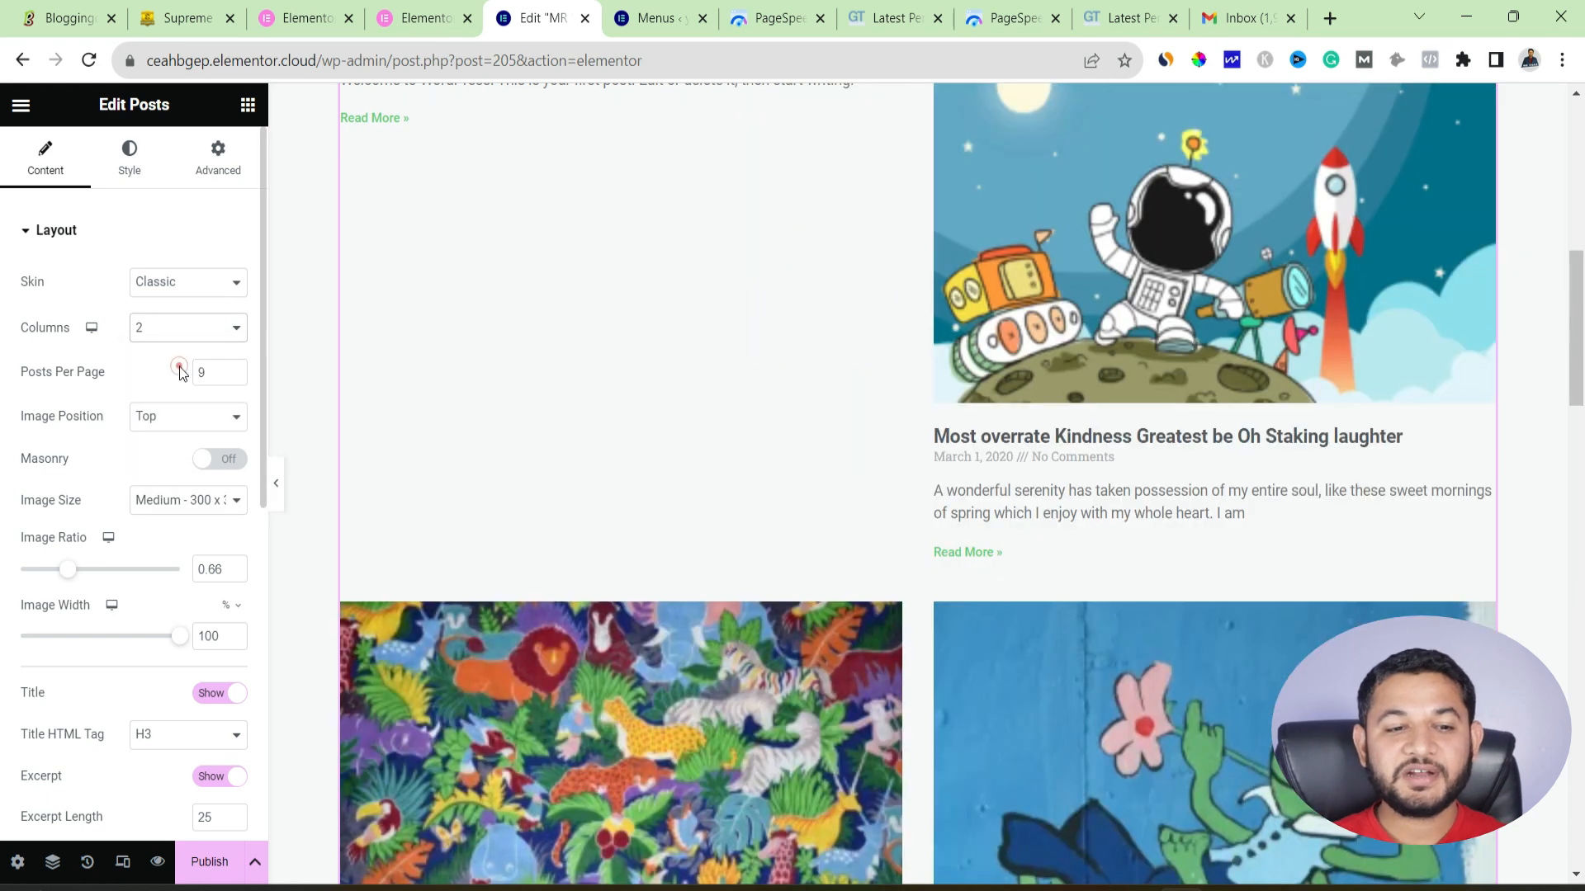
pyautogui.click(173, 325)
pyautogui.click(167, 383)
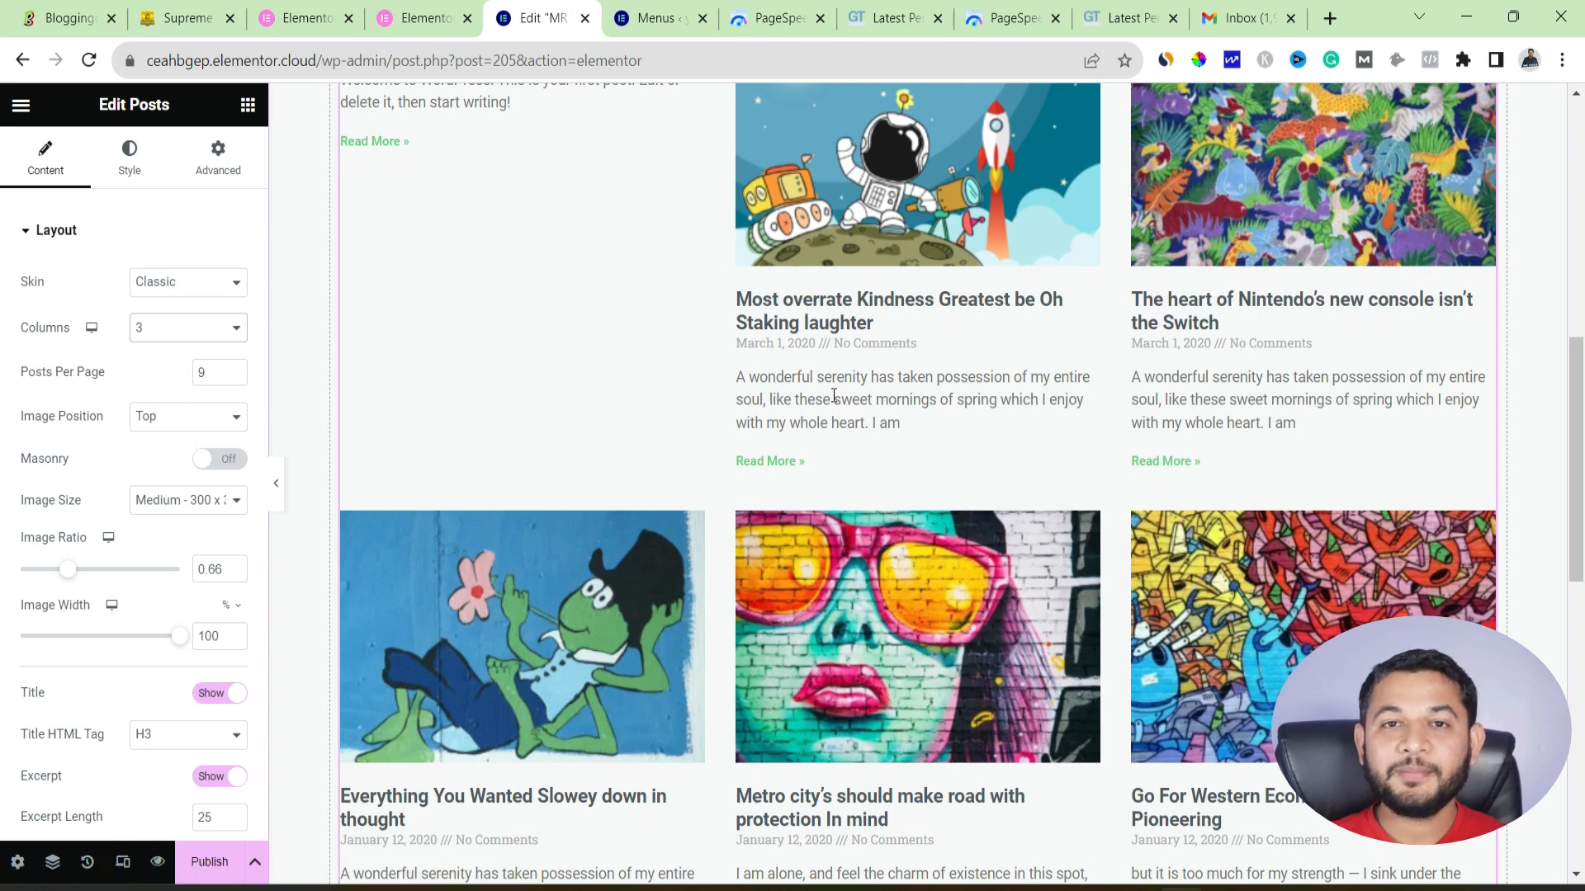
# - Remove Comments from the Posts widget's meta data, keeping only the date
pyautogui.scroll(-5, 142, 508)
pyautogui.scroll(3, 142, 510)
pyautogui.scroll(-3, 136, 547)
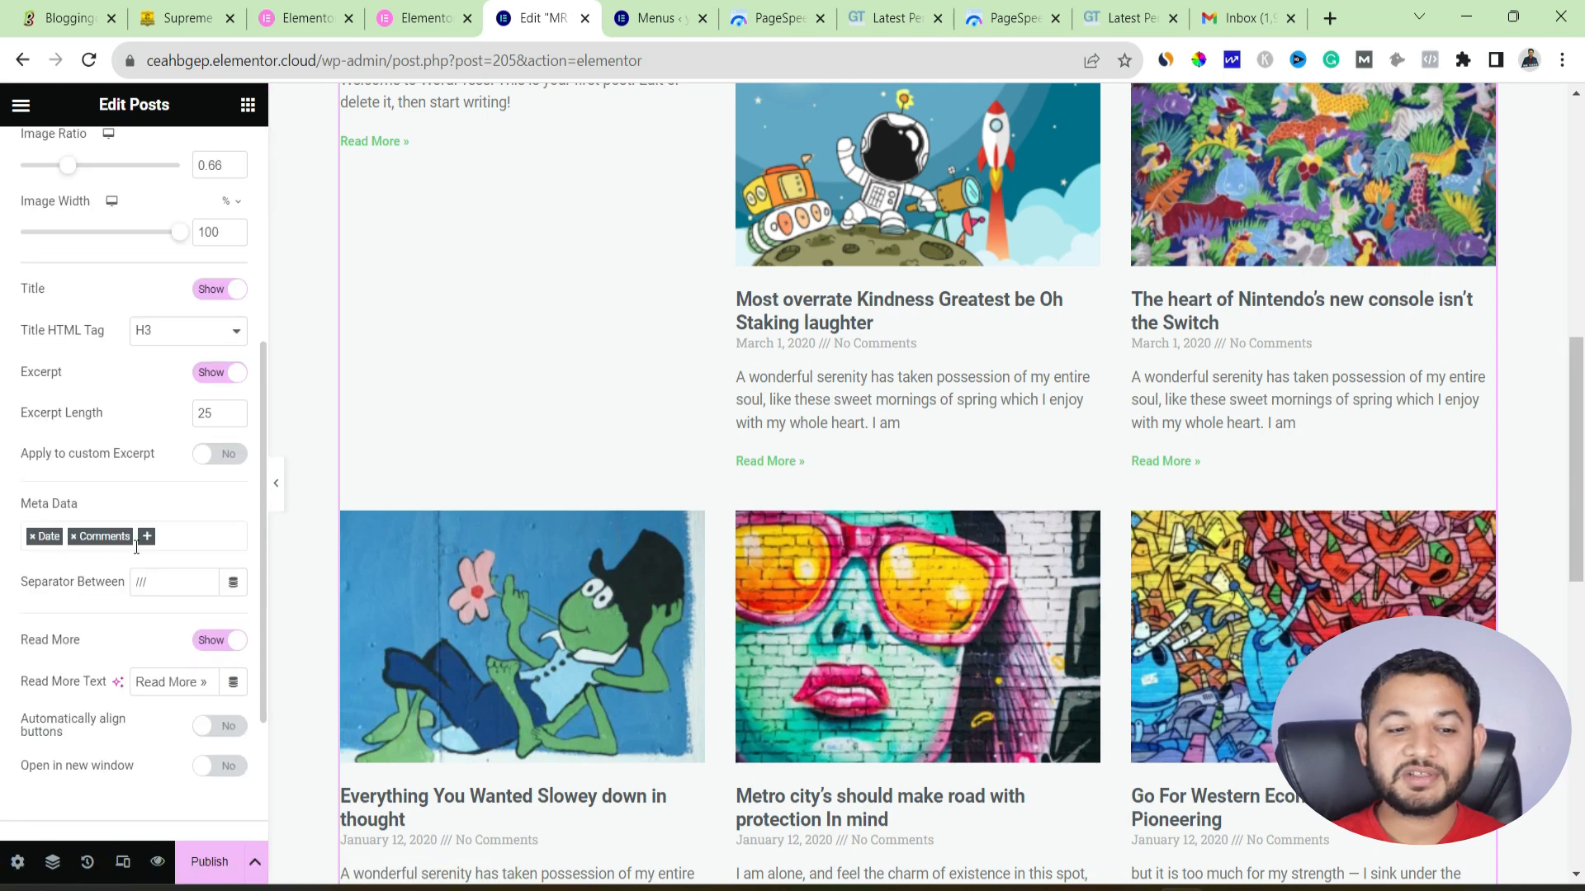
pyautogui.click(73, 537)
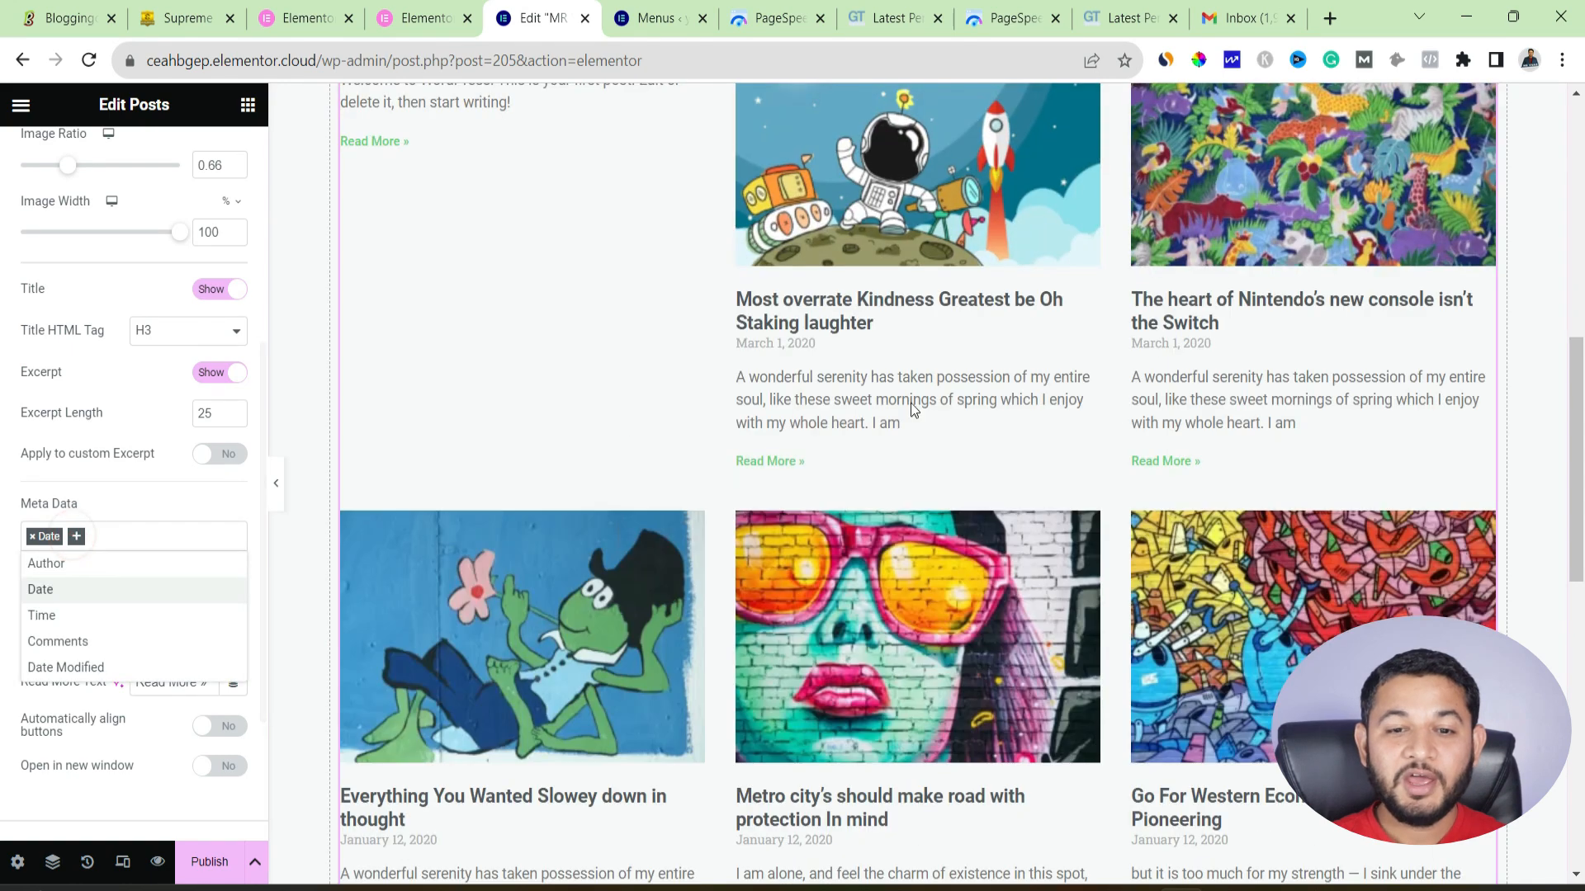
# - Hide the excerpts in the Posts widget, review the posts grid and open the page's save options
pyautogui.click(206, 380)
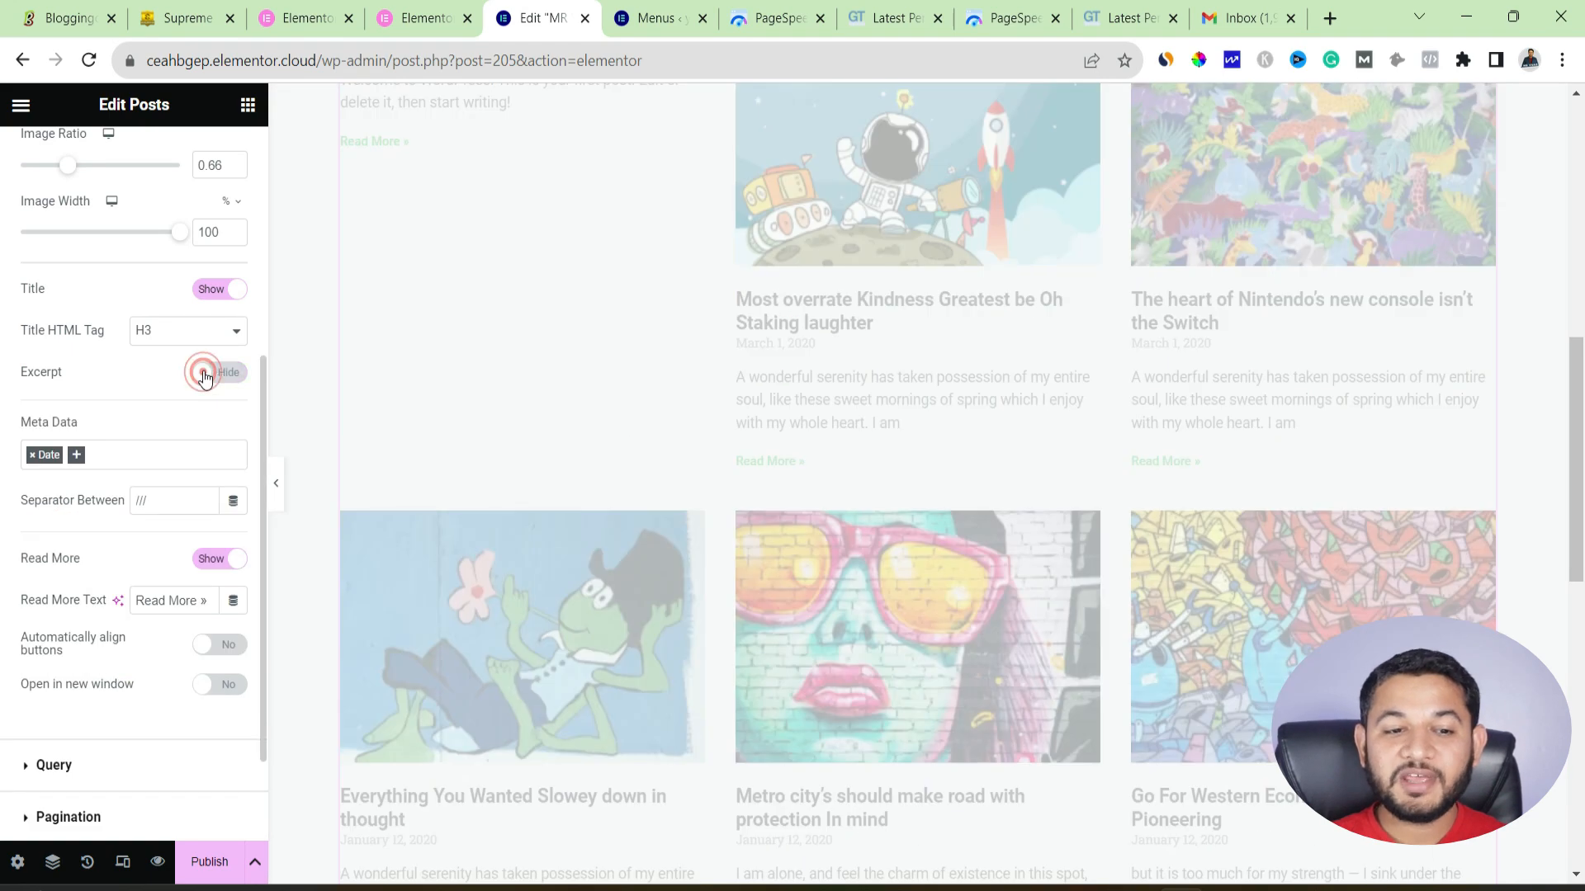
pyautogui.scroll(-6, 1012, 567)
pyautogui.scroll(6, 1012, 567)
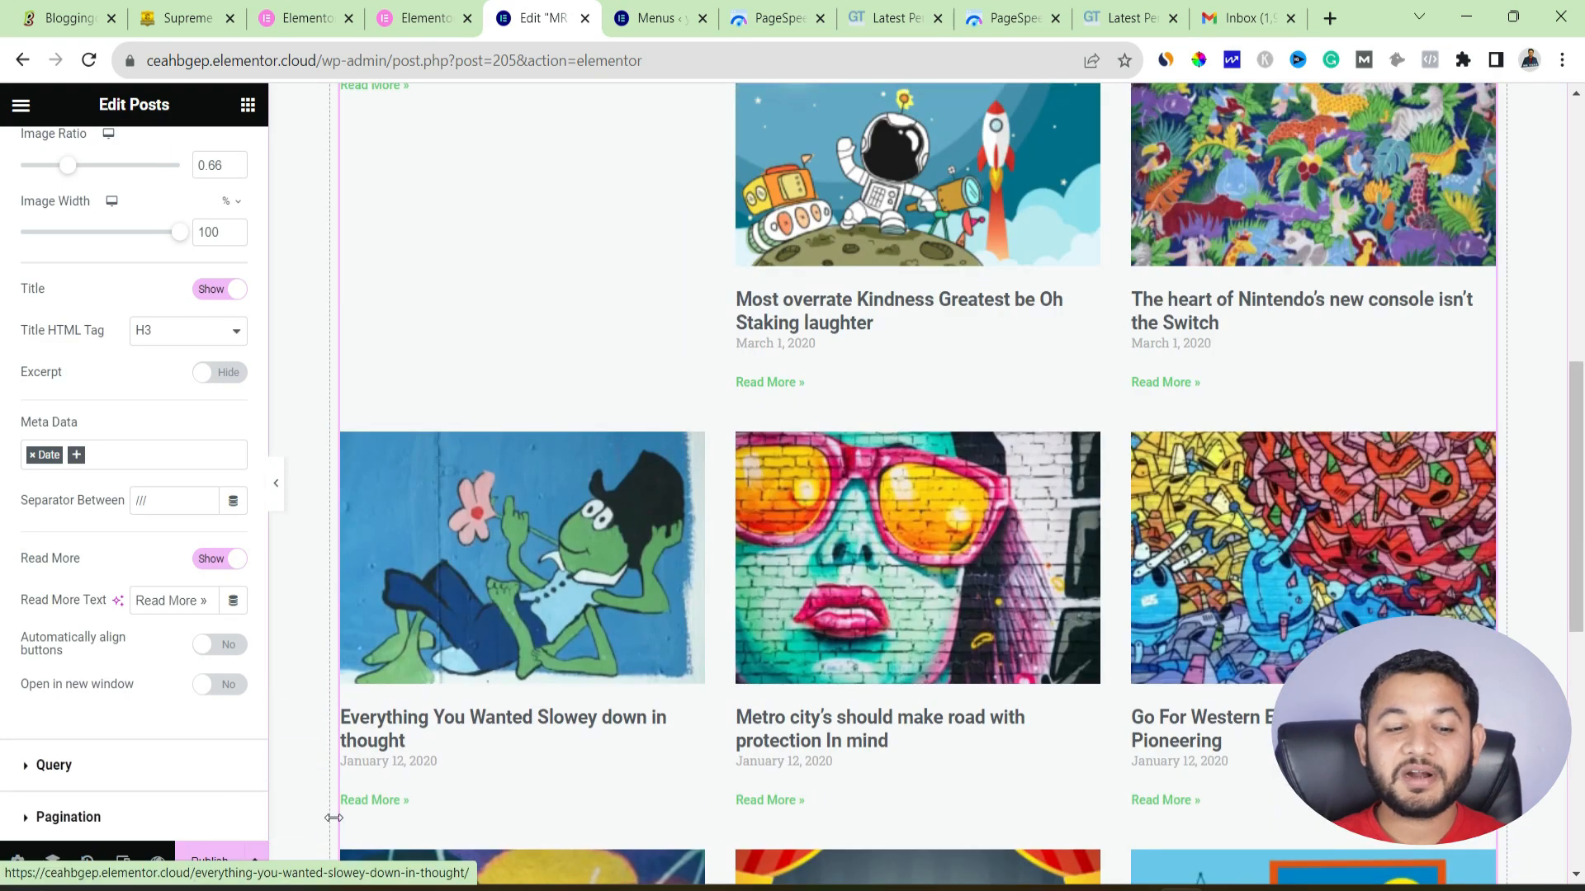
pyautogui.click(255, 861)
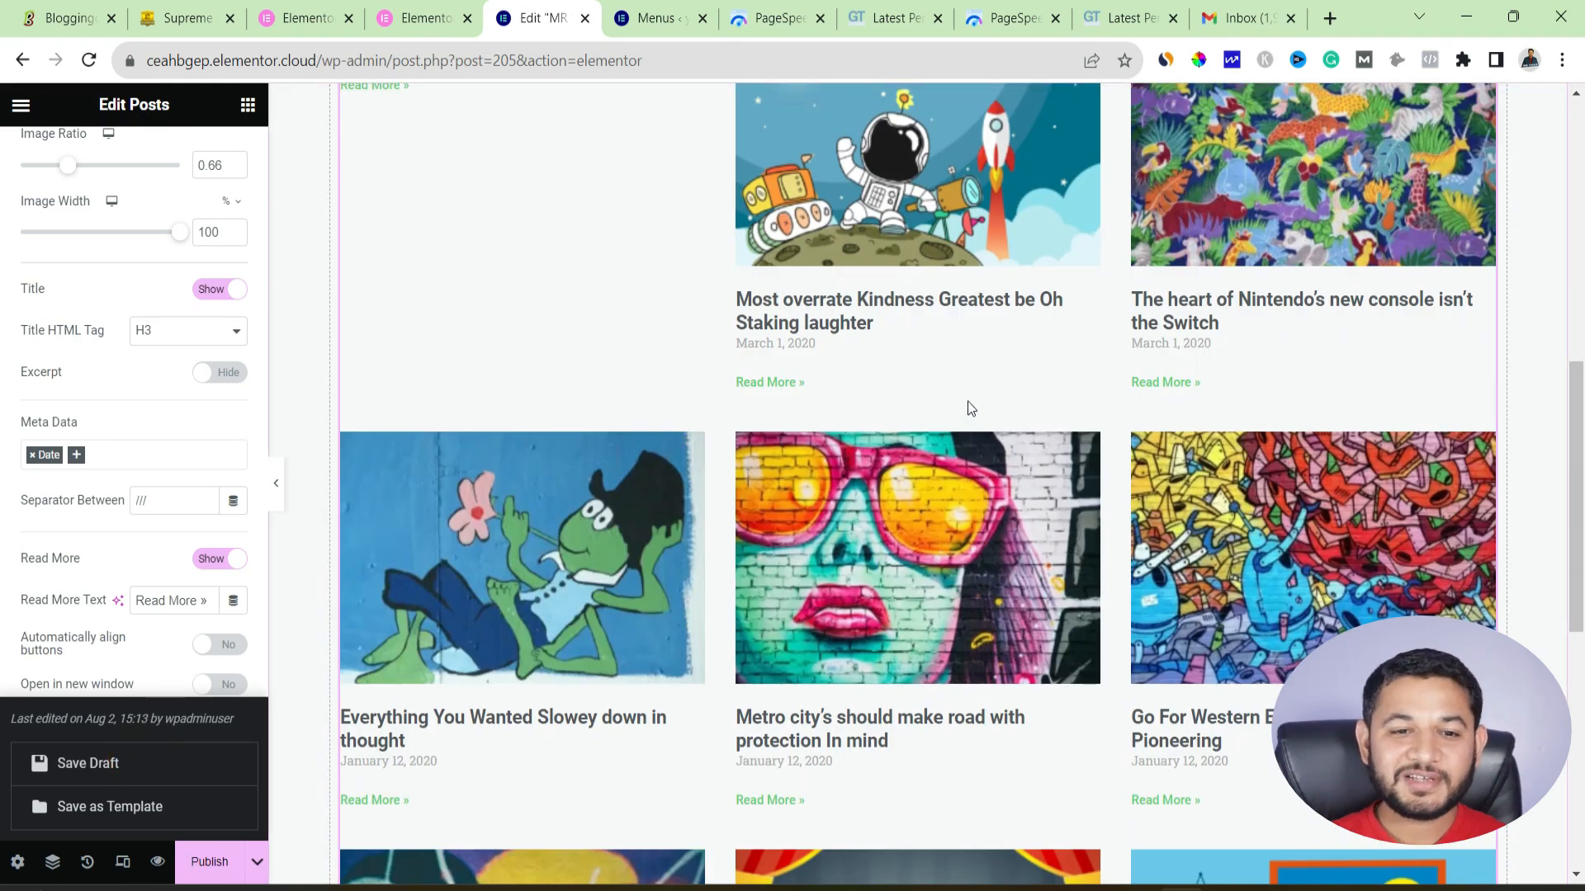
pyautogui.scroll(10, 654, 434)
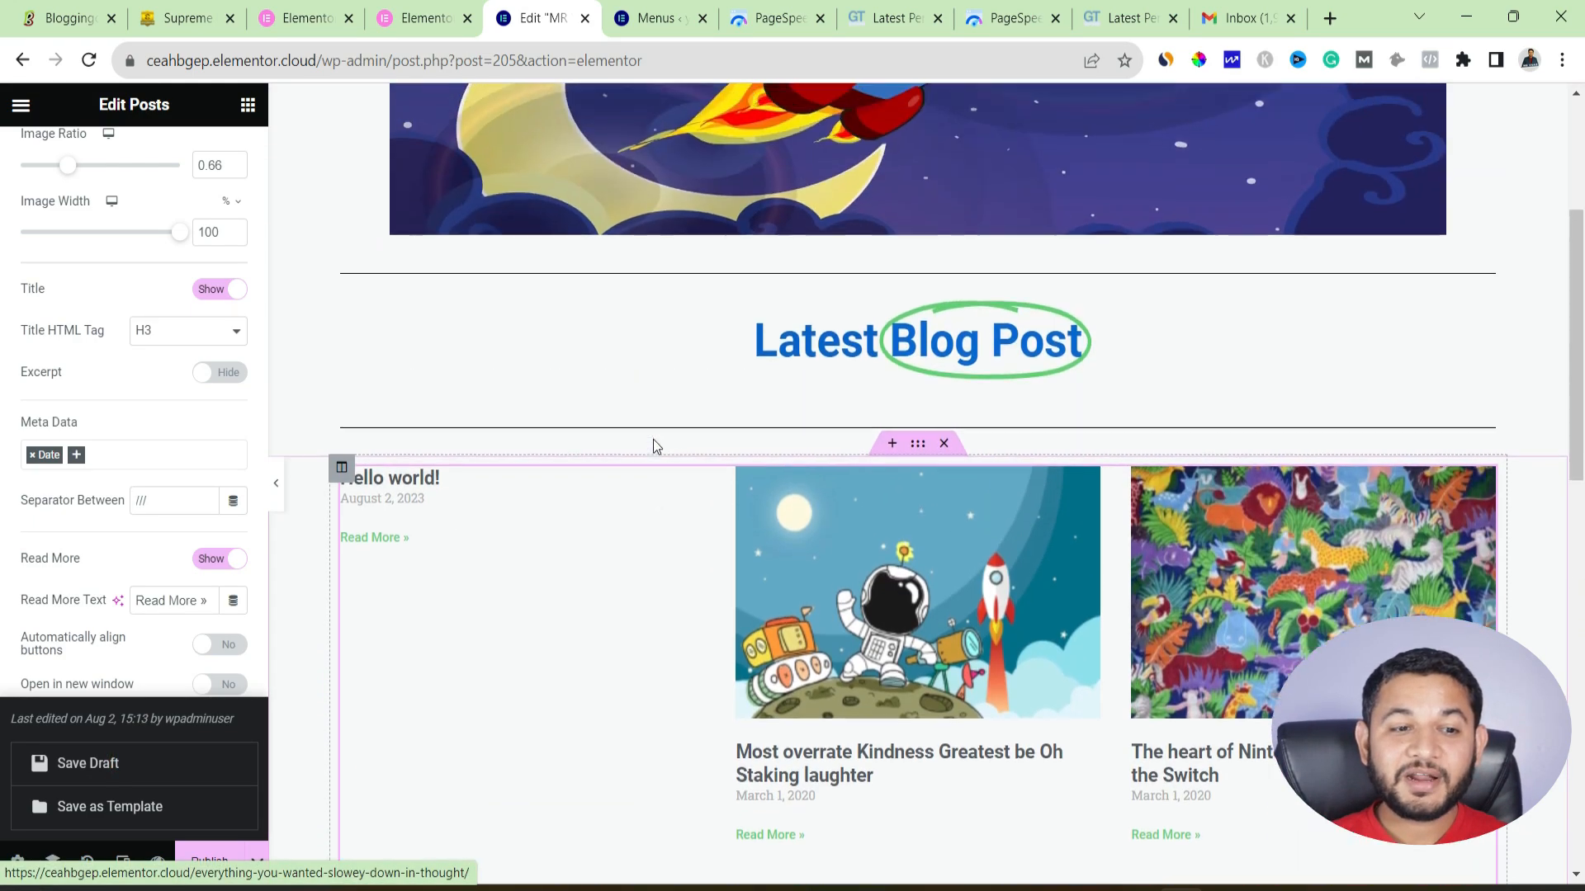
# - Try the Masonry layout on the posts grid and turn it back off
pyautogui.scroll(3, 86, 367)
pyautogui.scroll(-2, 86, 367)
pyautogui.scroll(-3, 745, 609)
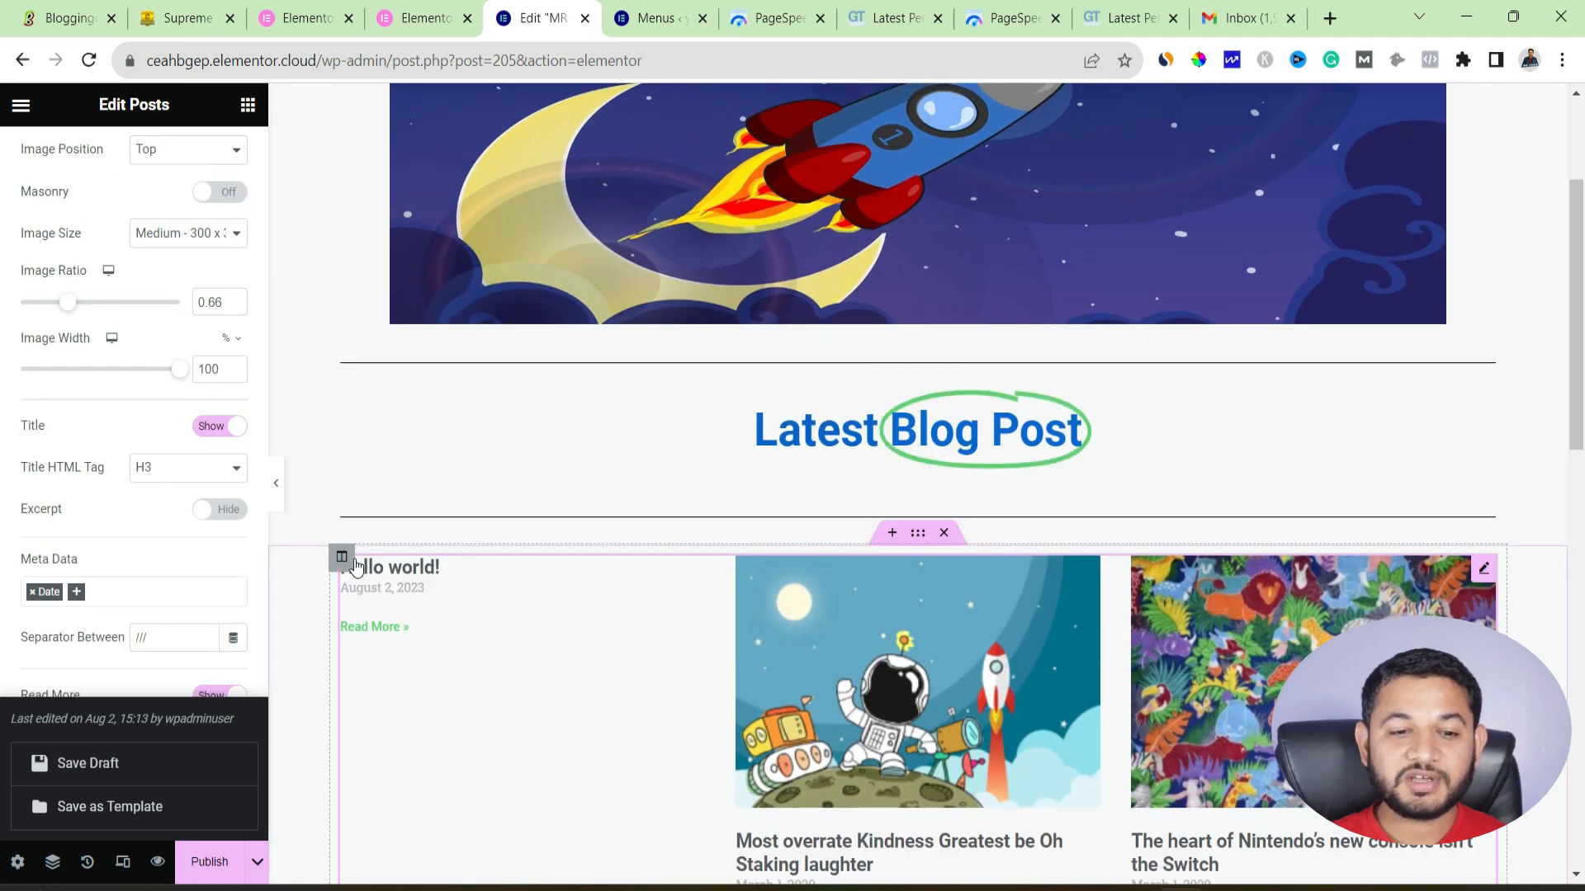
pyautogui.click(223, 193)
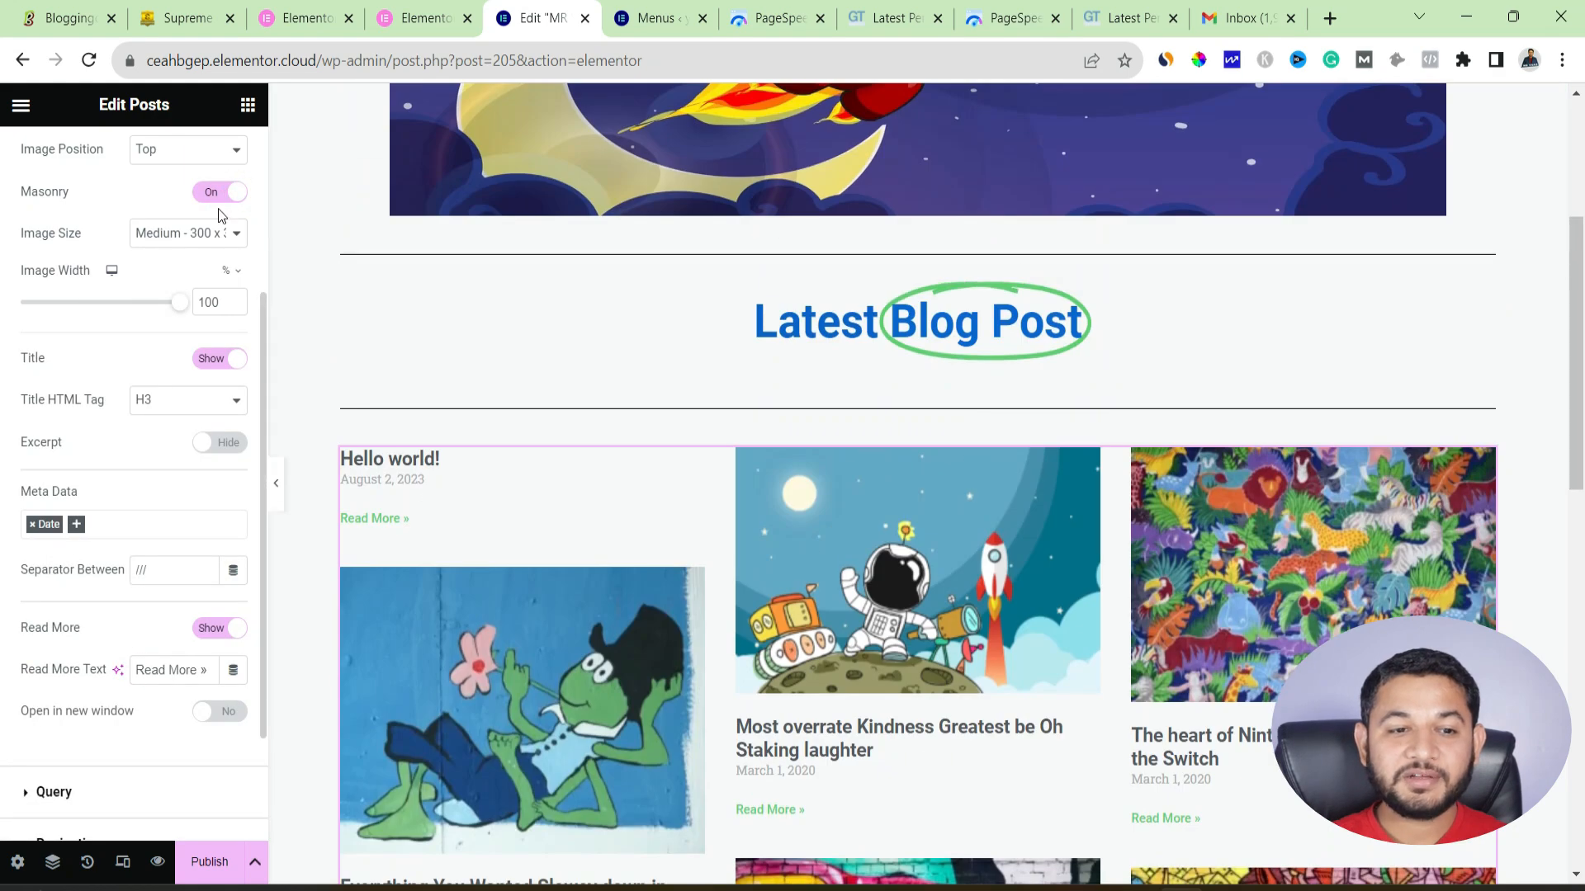
pyautogui.click(220, 196)
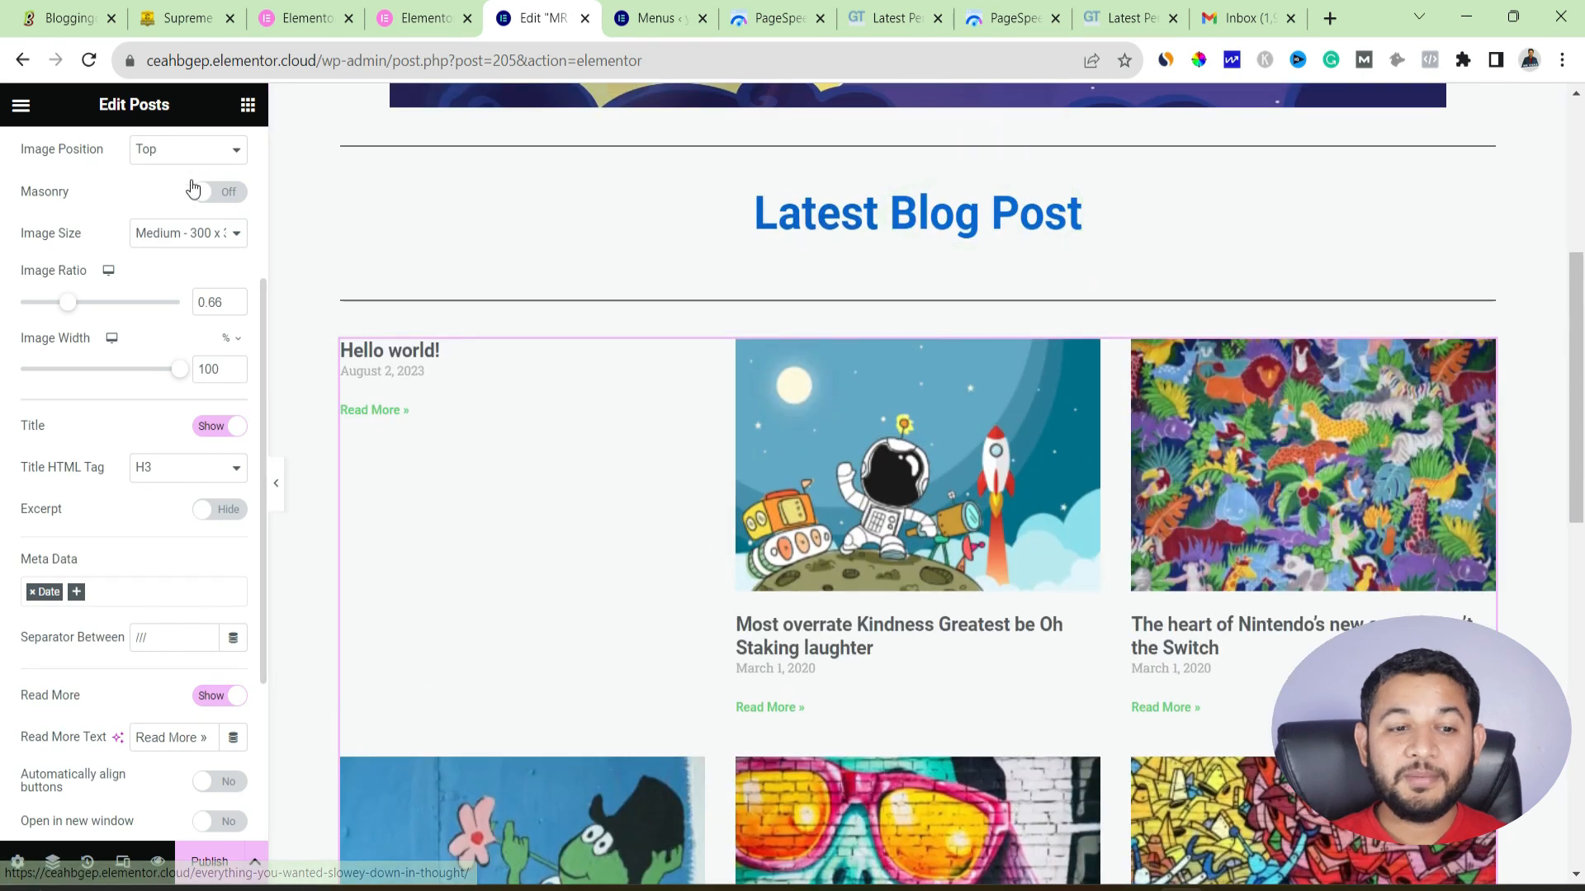
# - Check the Posts widget's image position options and review the page from the header menu through the posts grid
pyautogui.click(188, 150)
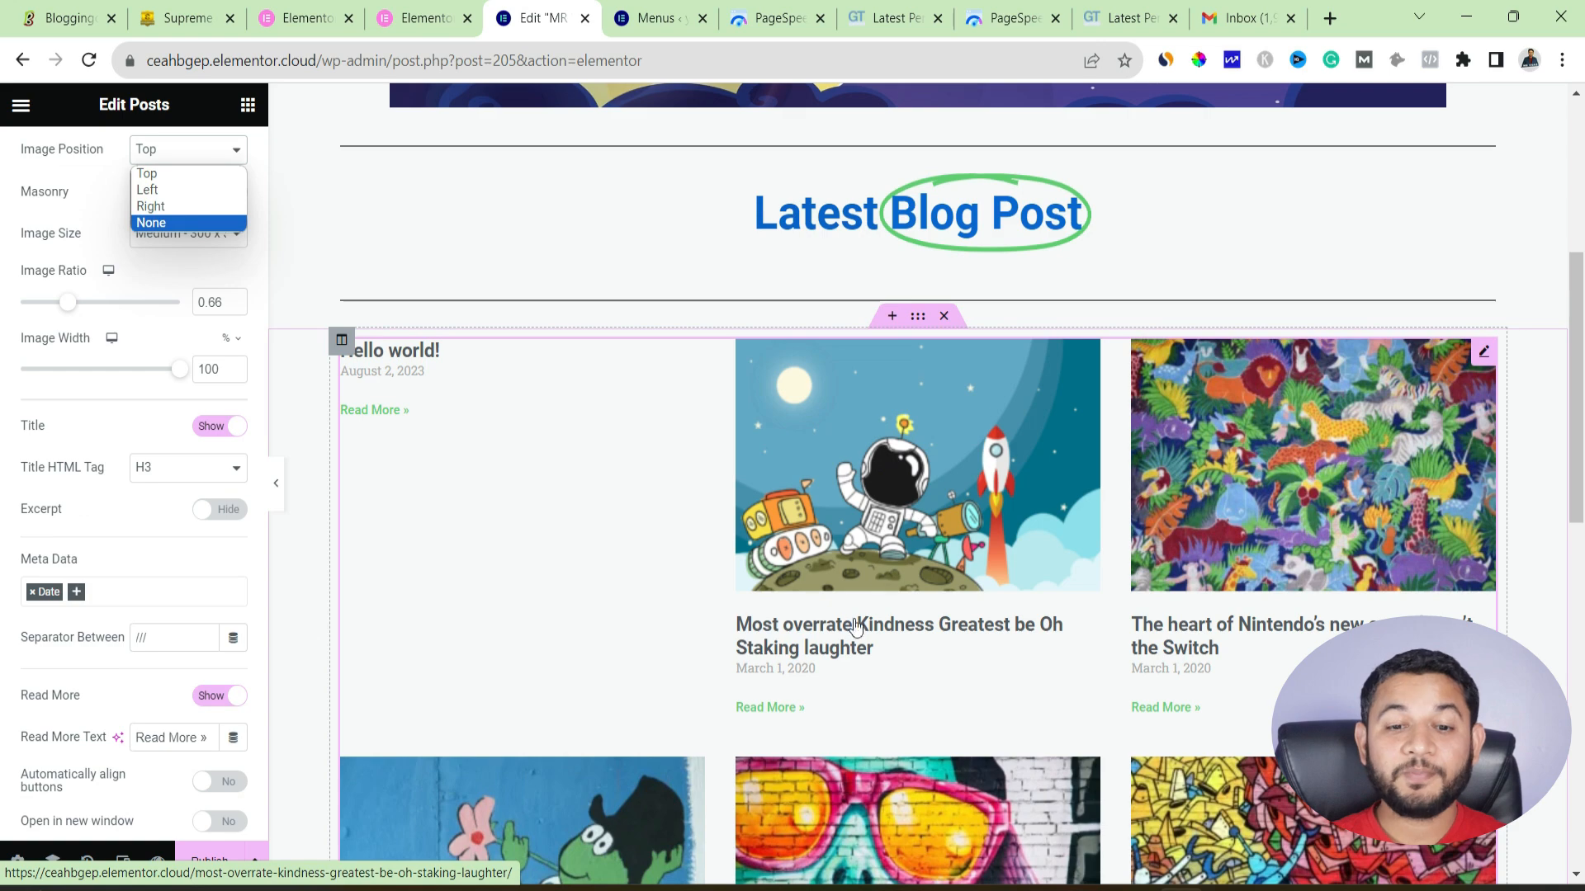
pyautogui.scroll(-3, 226, 561)
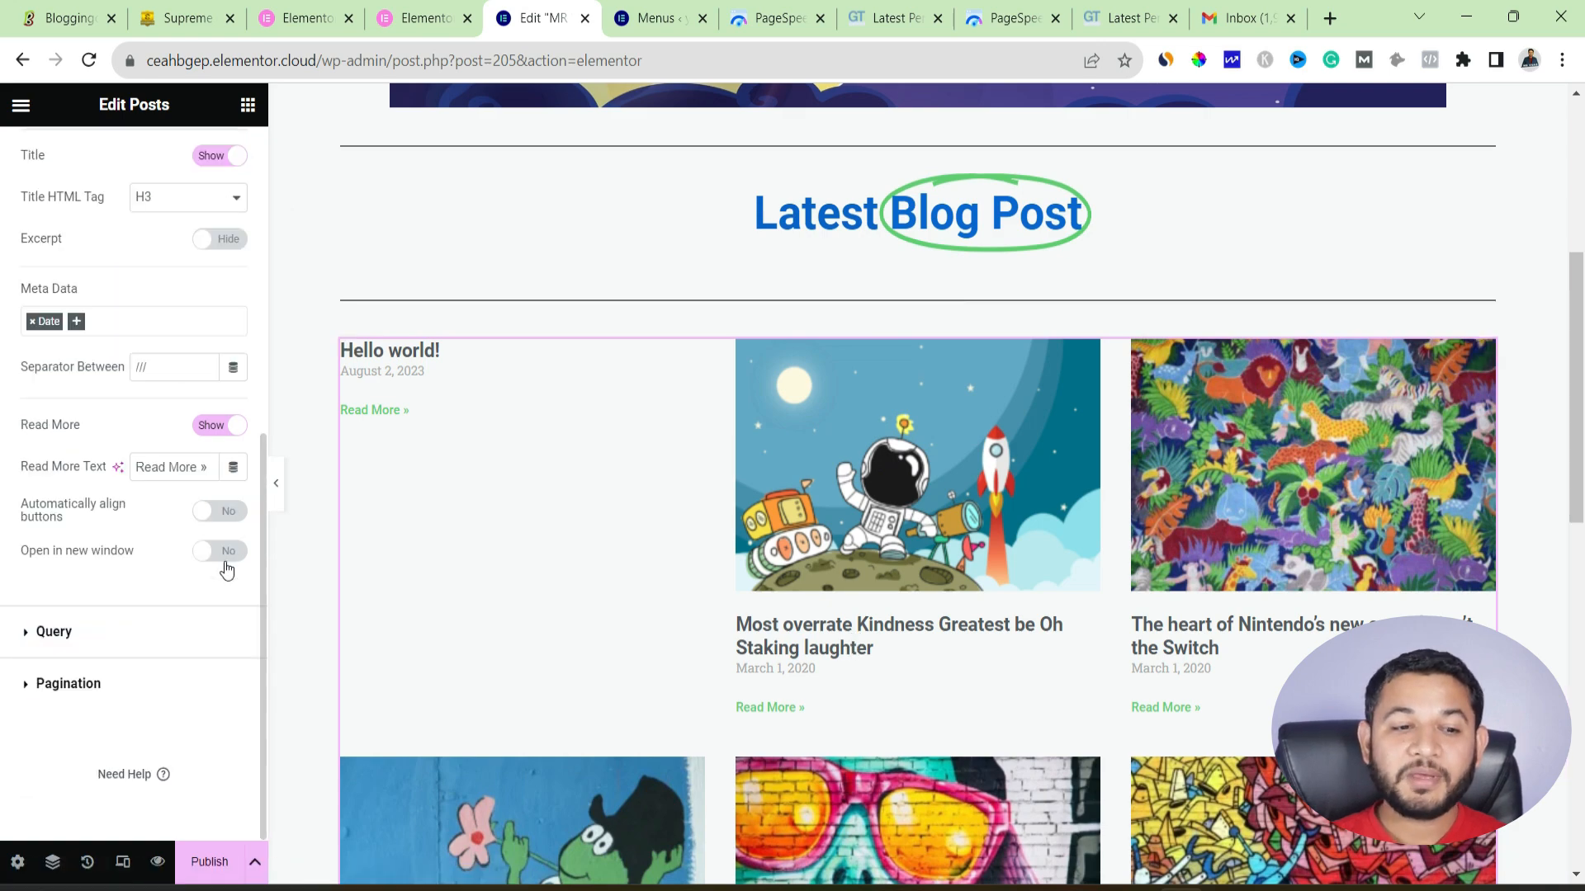
pyautogui.scroll(-5, 652, 679)
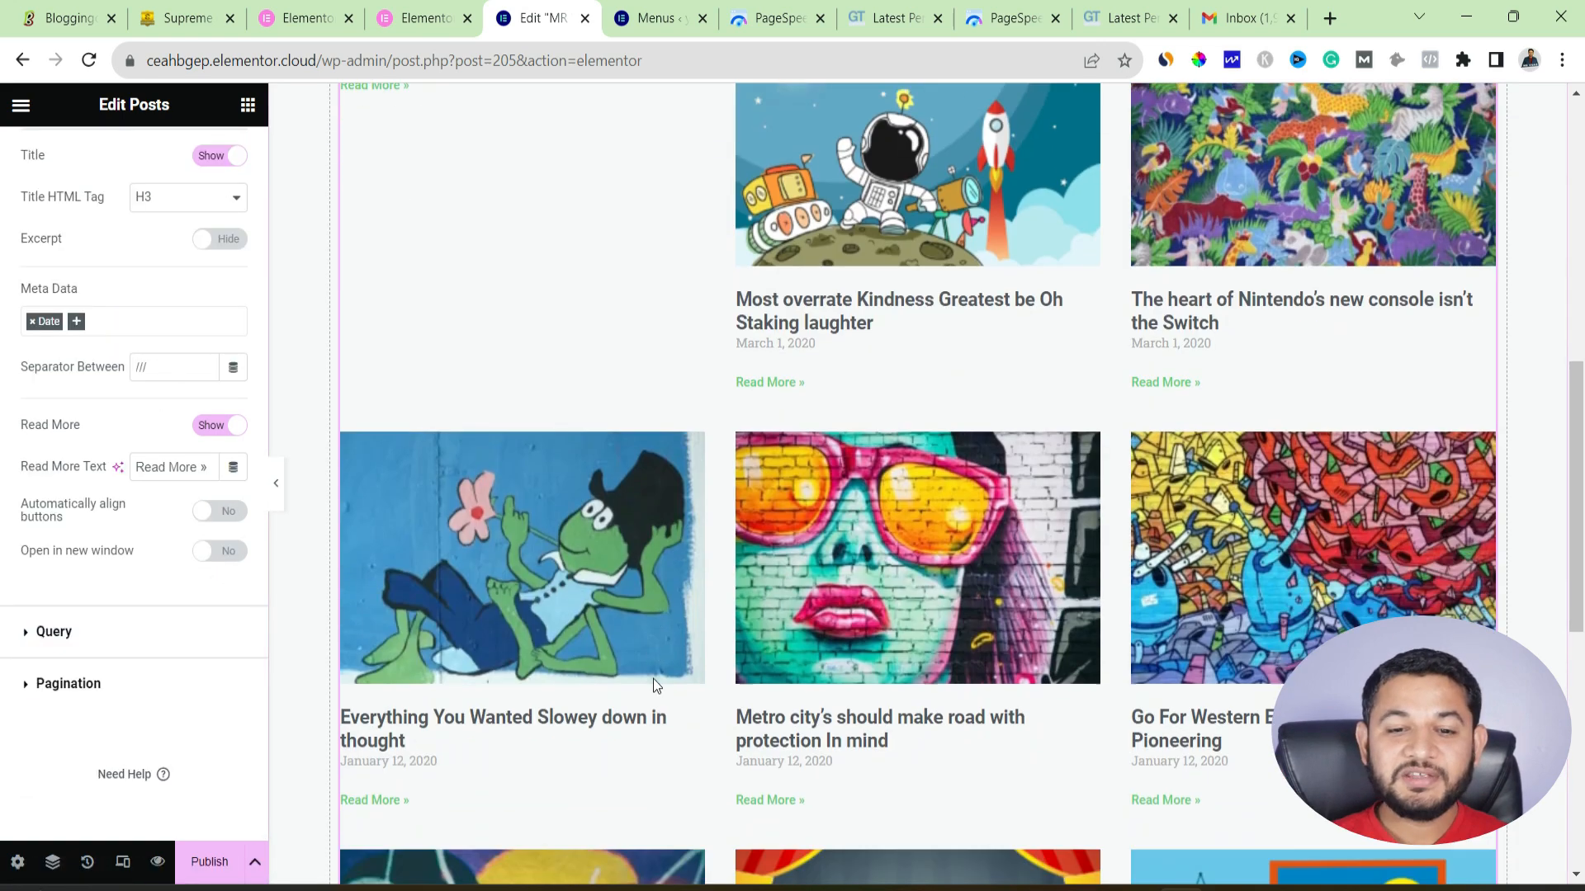
pyautogui.scroll(6, 652, 678)
pyautogui.scroll(-3, 652, 678)
pyautogui.scroll(7, 652, 678)
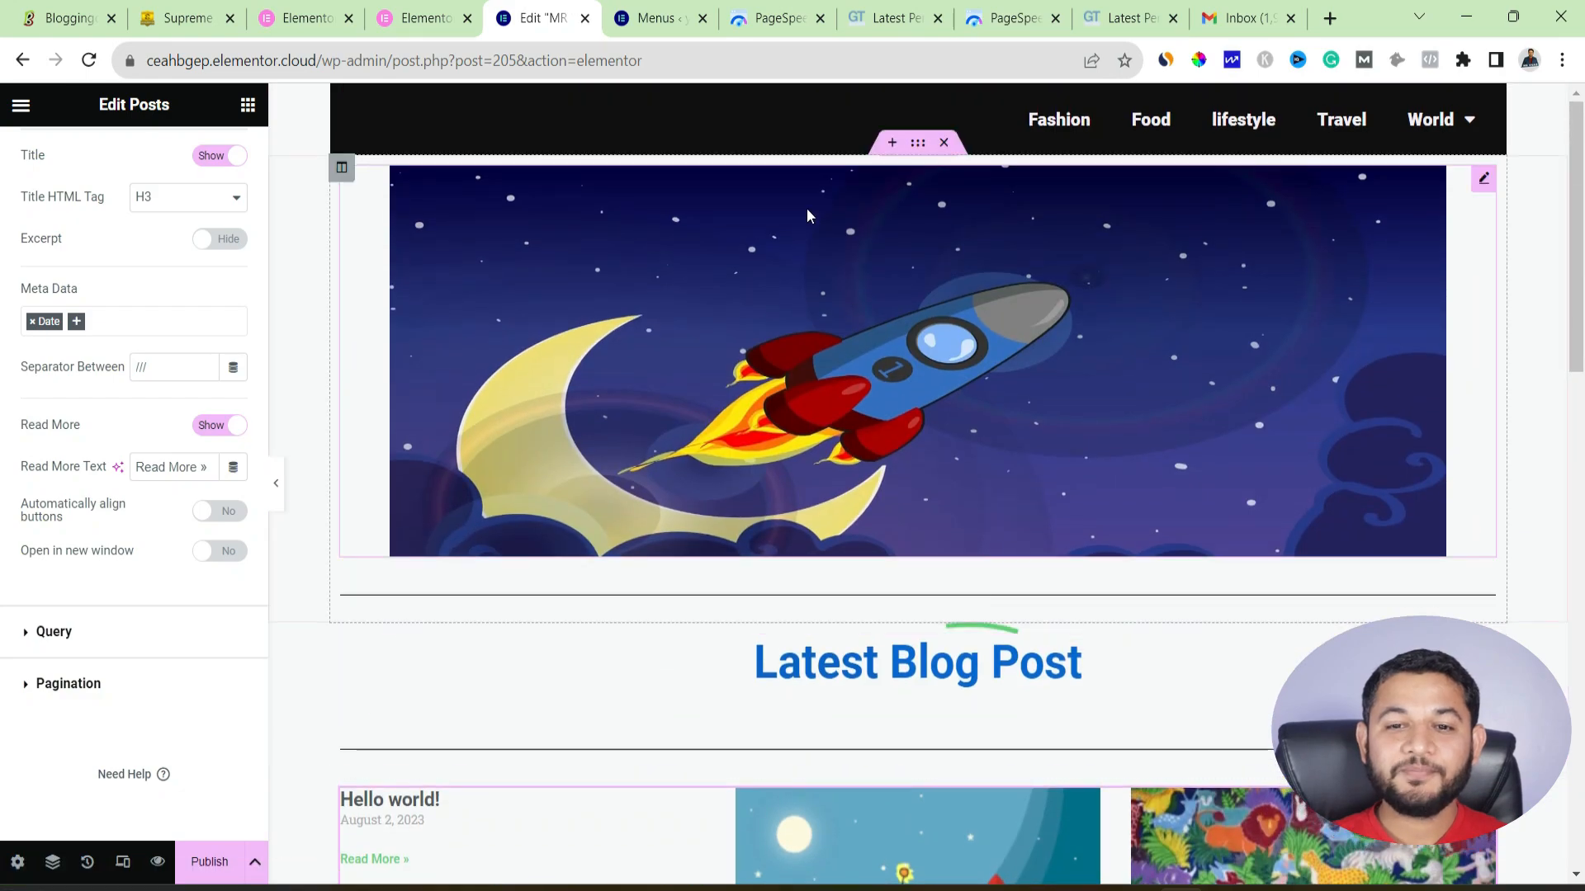
pyautogui.scroll(-8, 829, 329)
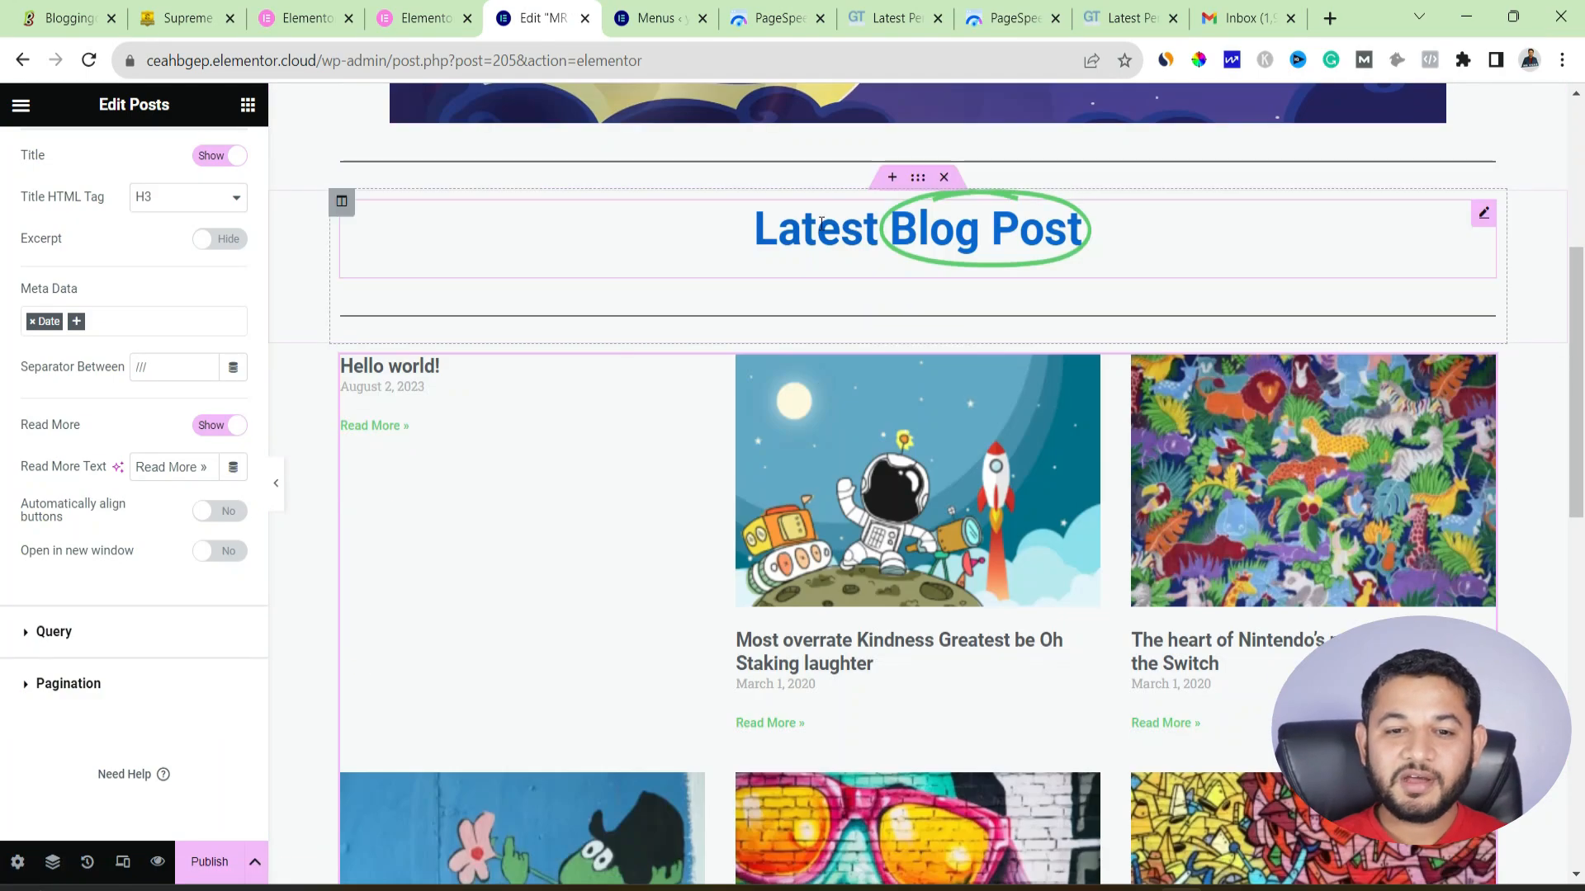
# - Add a single-column section below the posts grid and insert a second column into it
pyautogui.scroll(-8, 797, 466)
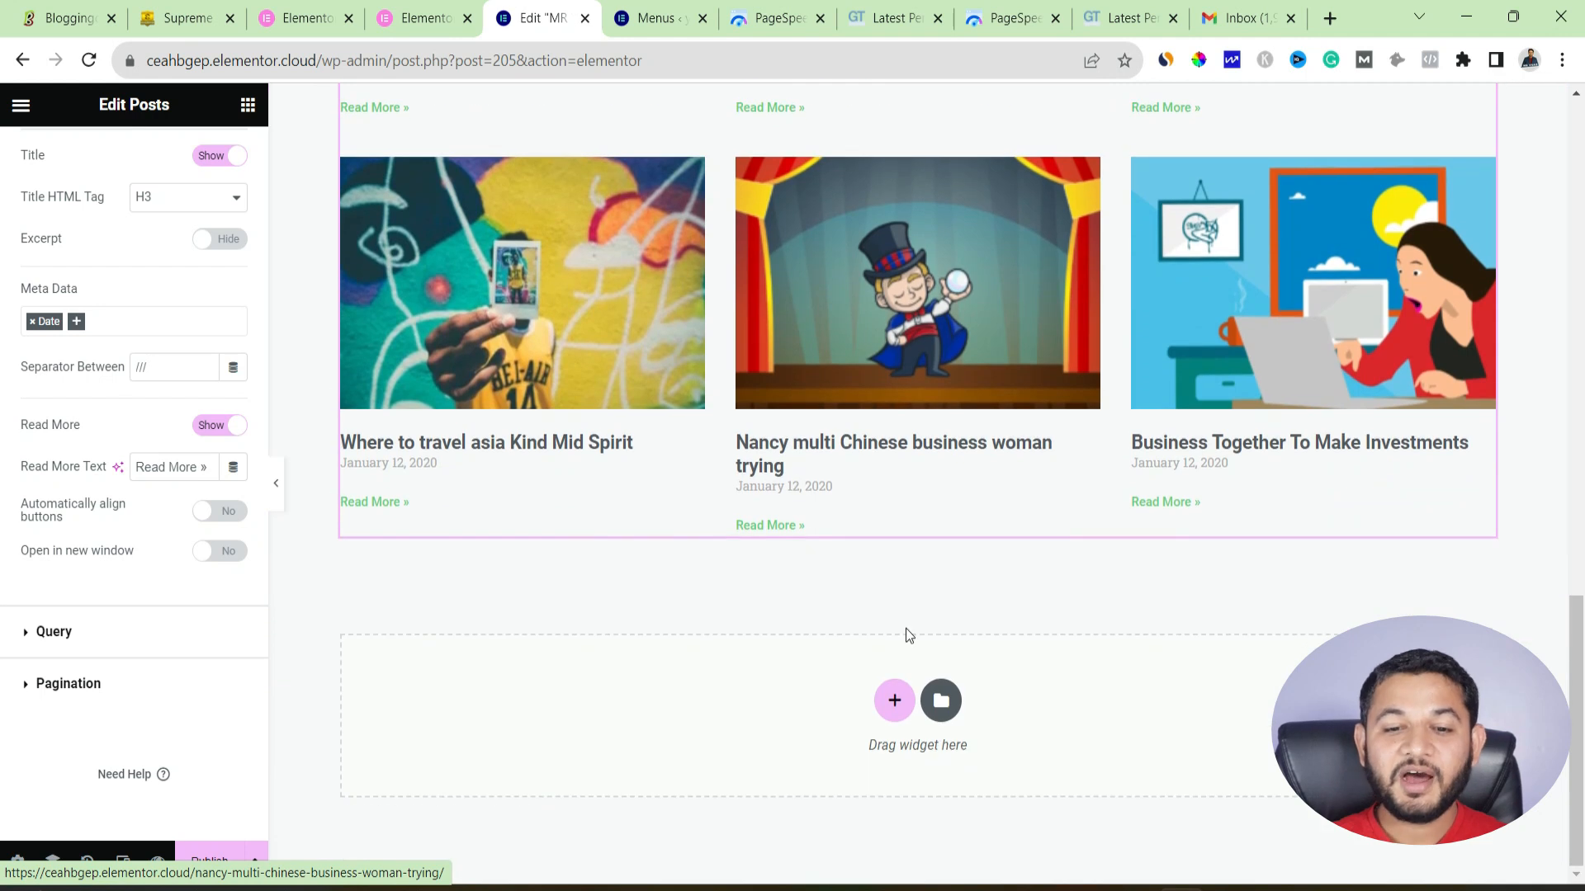
pyautogui.click(901, 707)
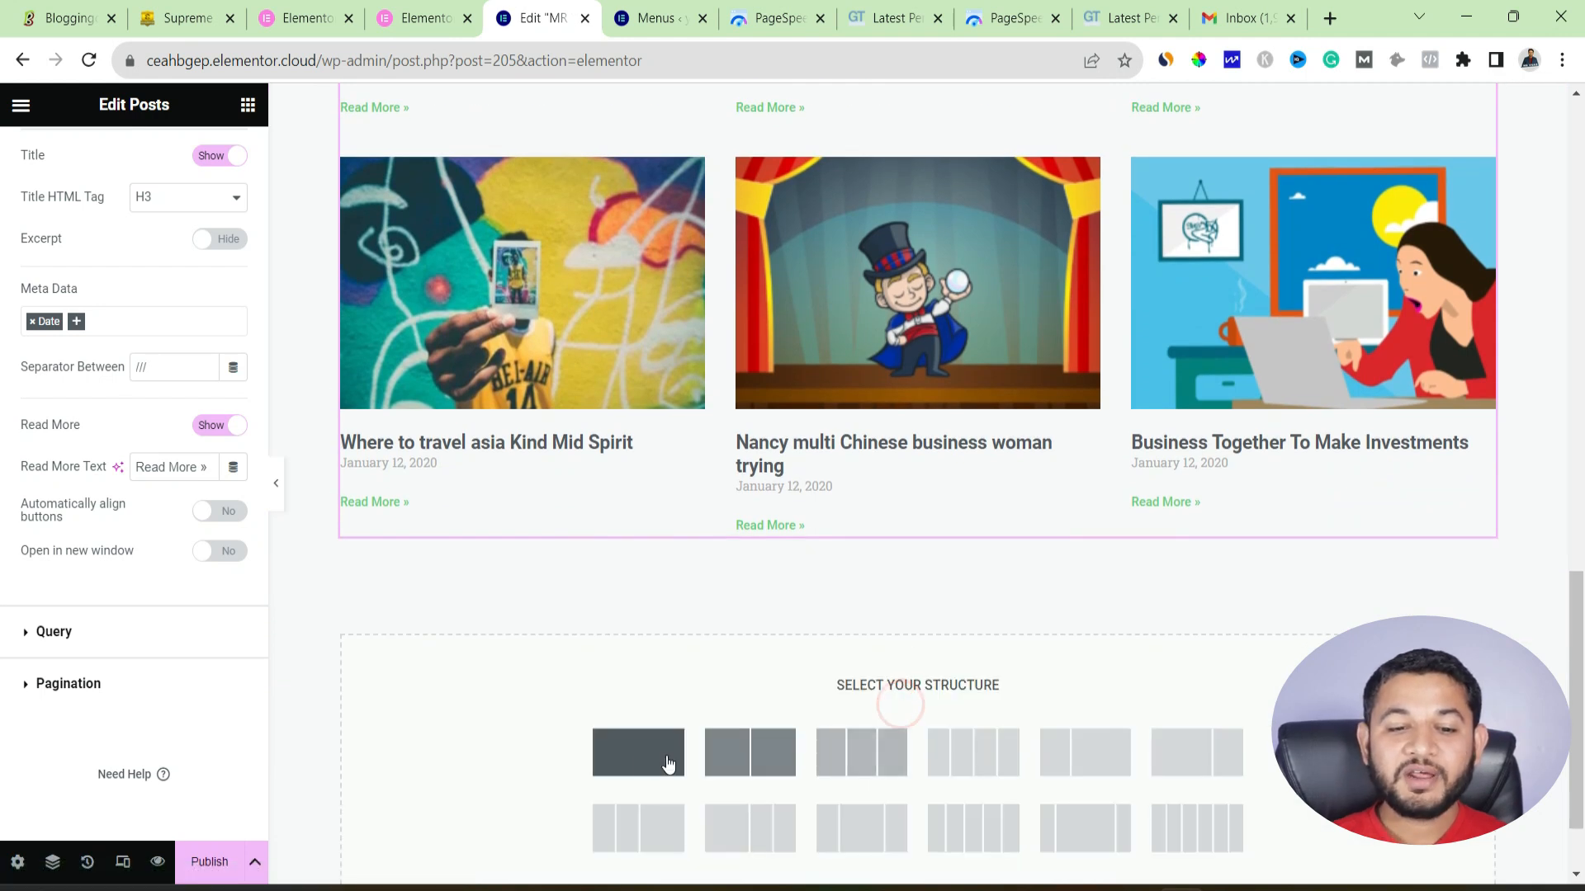
pyautogui.click(635, 761)
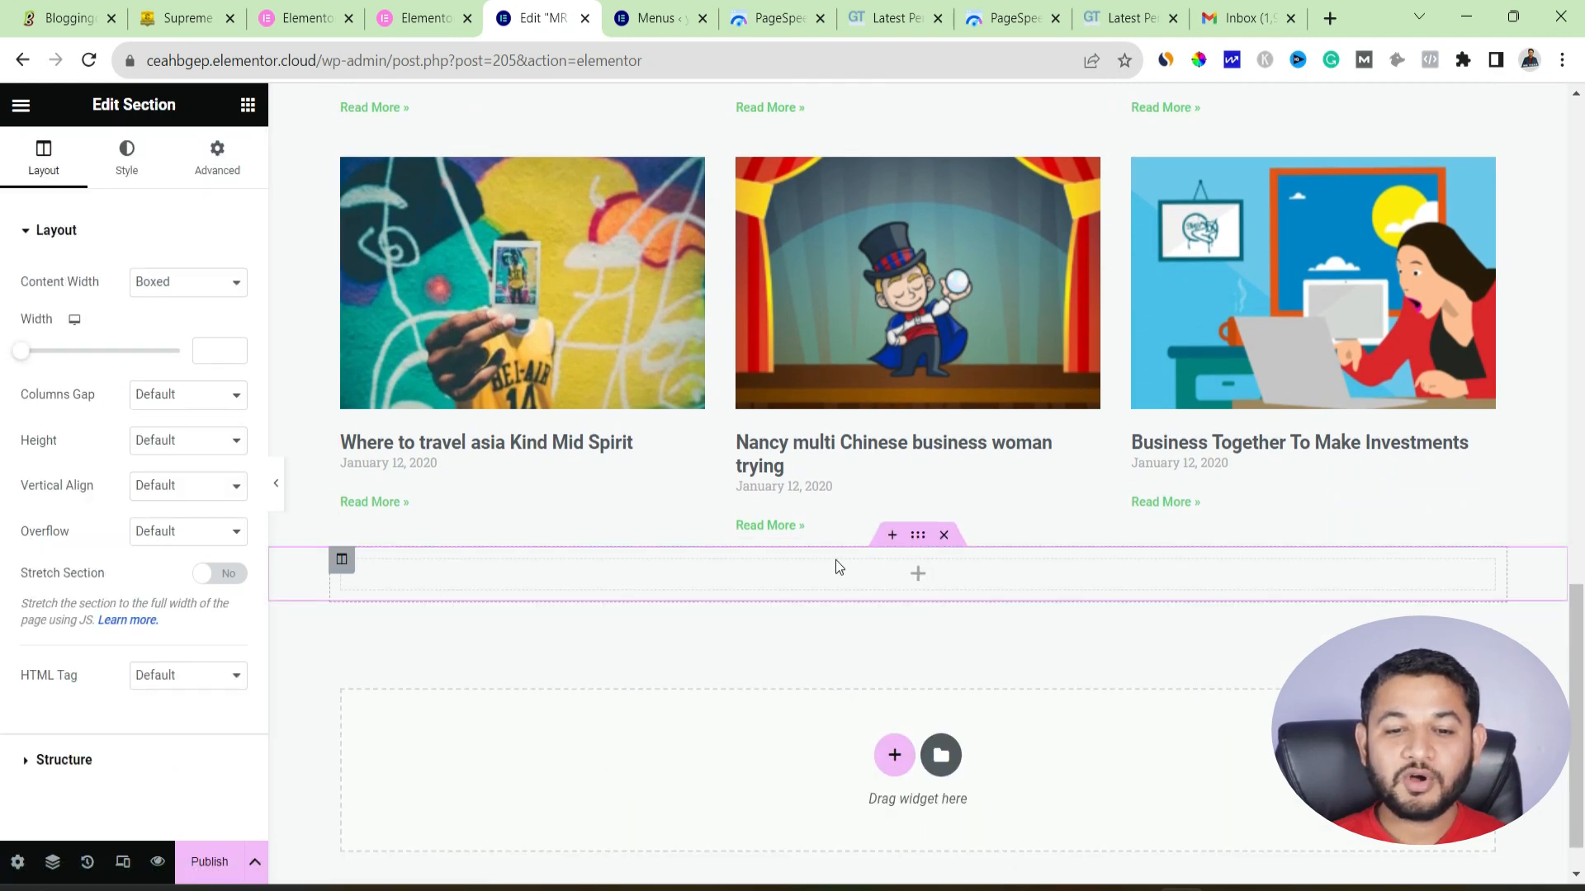
pyautogui.rightClick(345, 571)
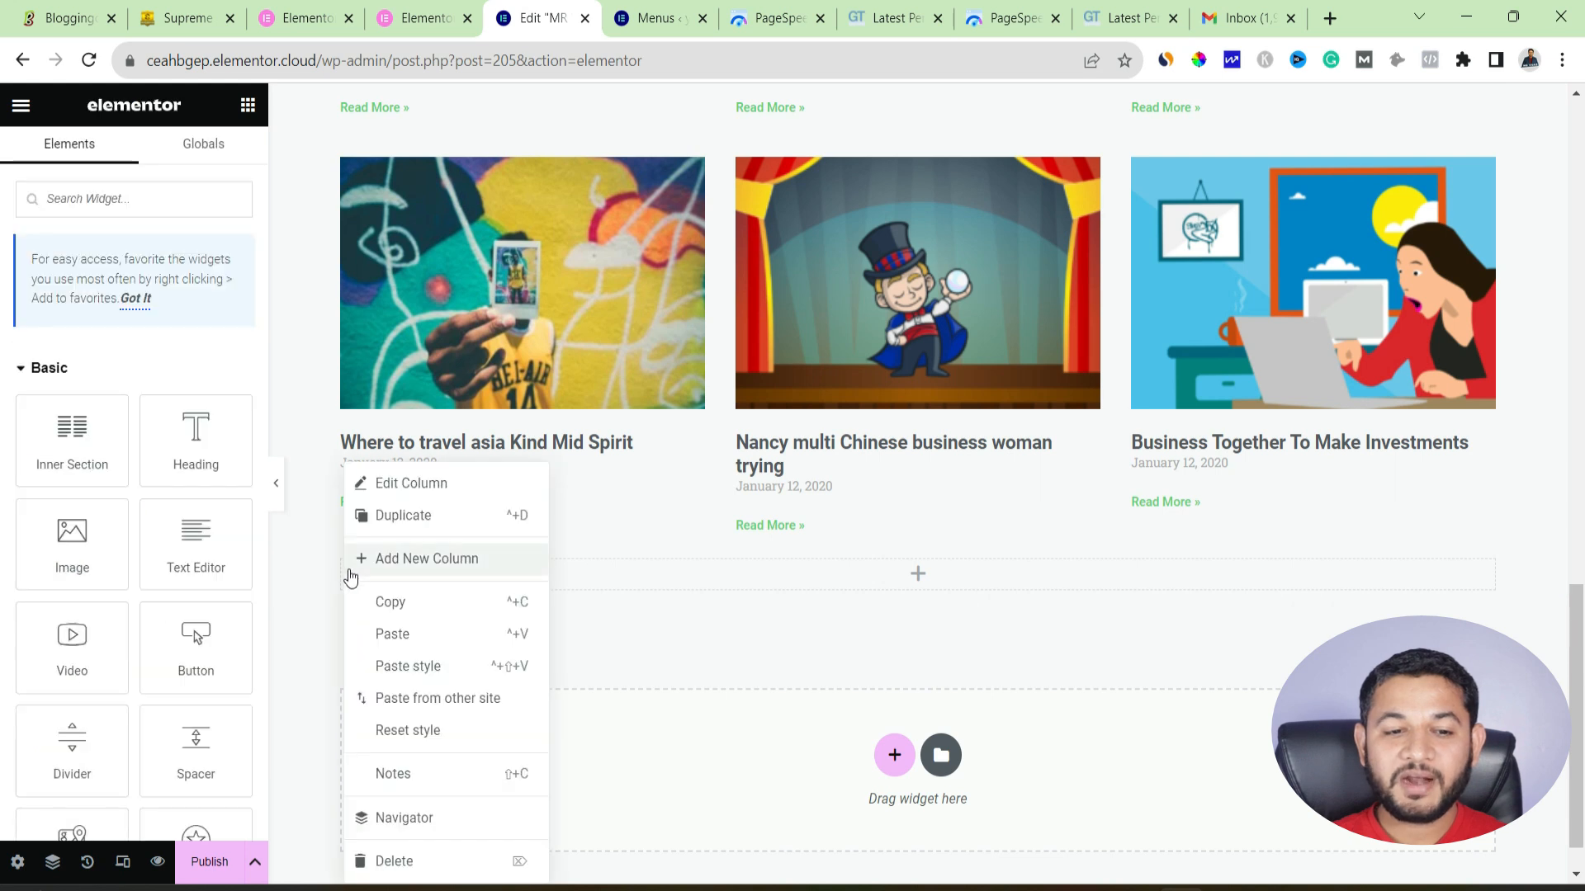
pyautogui.click(410, 561)
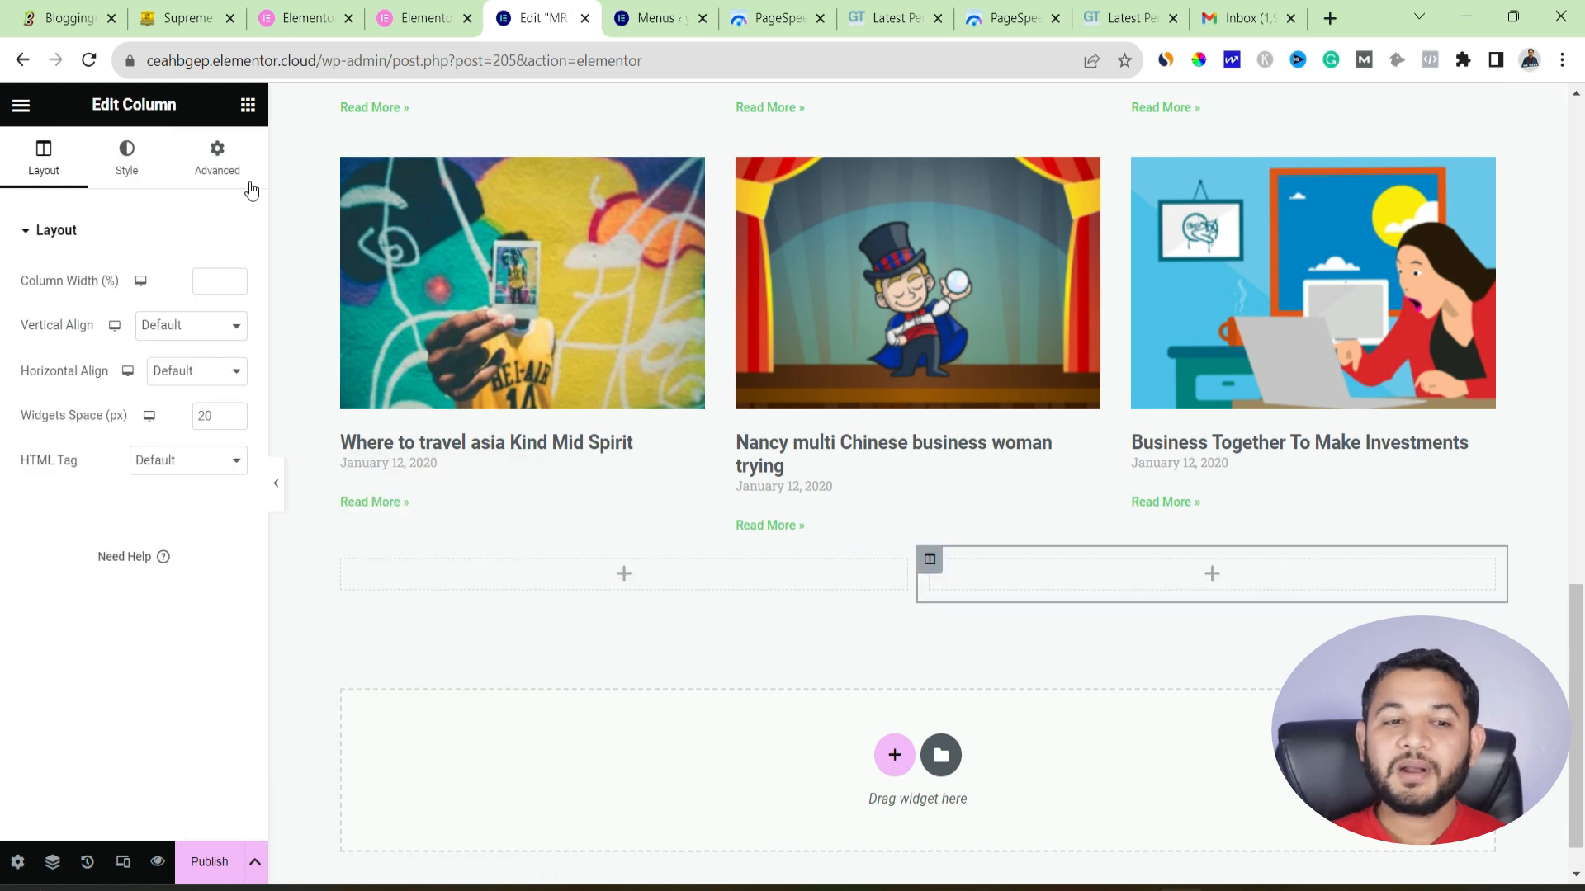
# - Place a Social Icons widget in the new section's first column and open its Facebook and Twitter items
pyautogui.click(246, 105)
pyautogui.write('social')
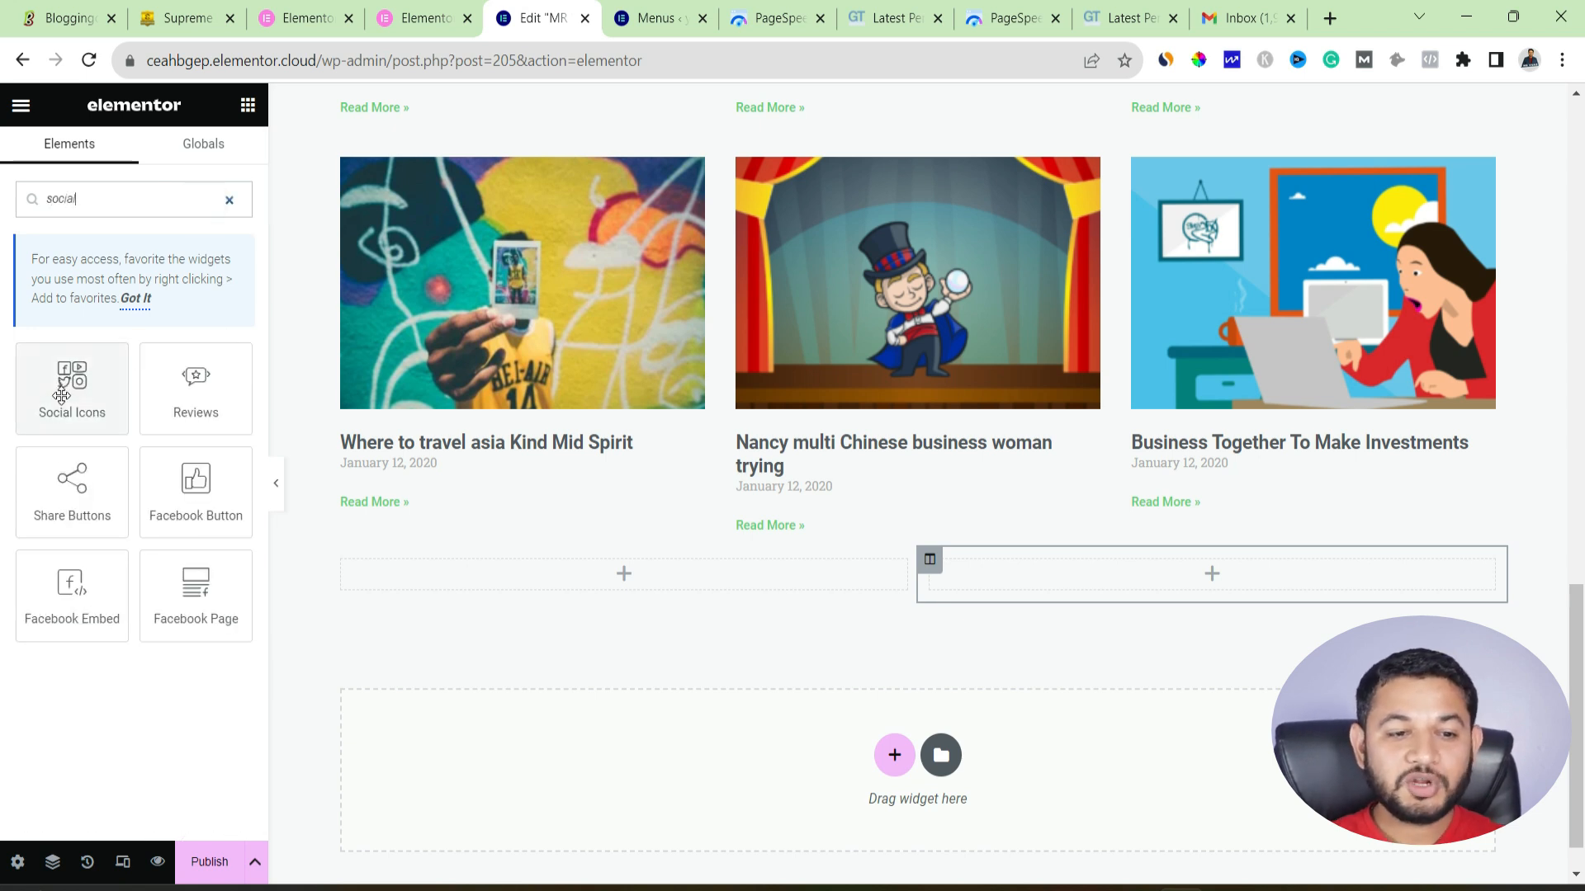
pyautogui.moveTo(65, 392); pyautogui.dragTo(621, 570)
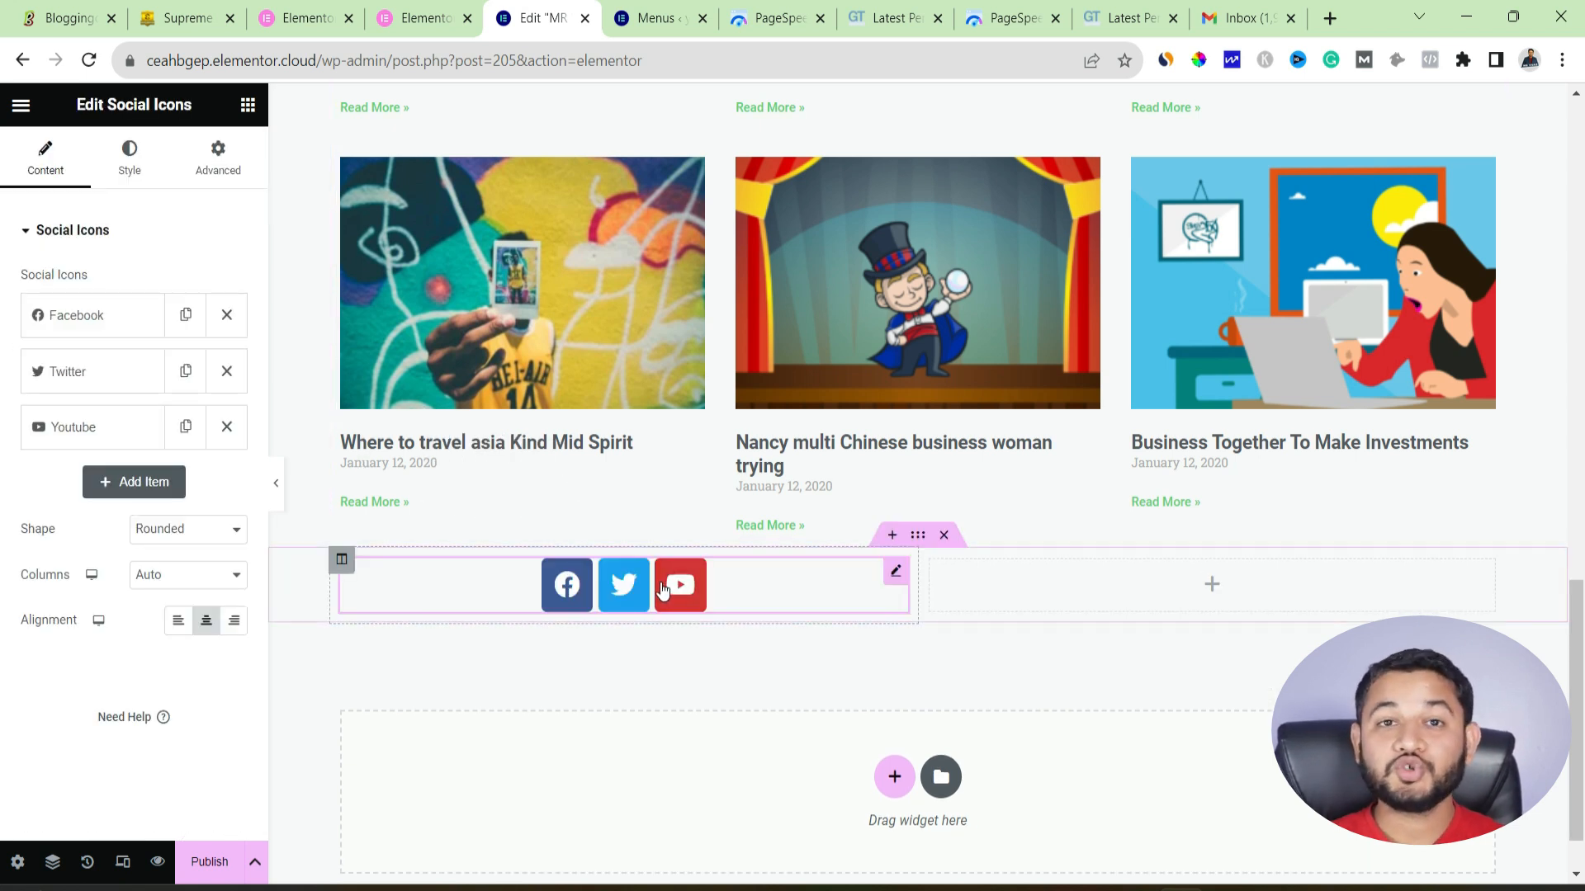
pyautogui.click(98, 302)
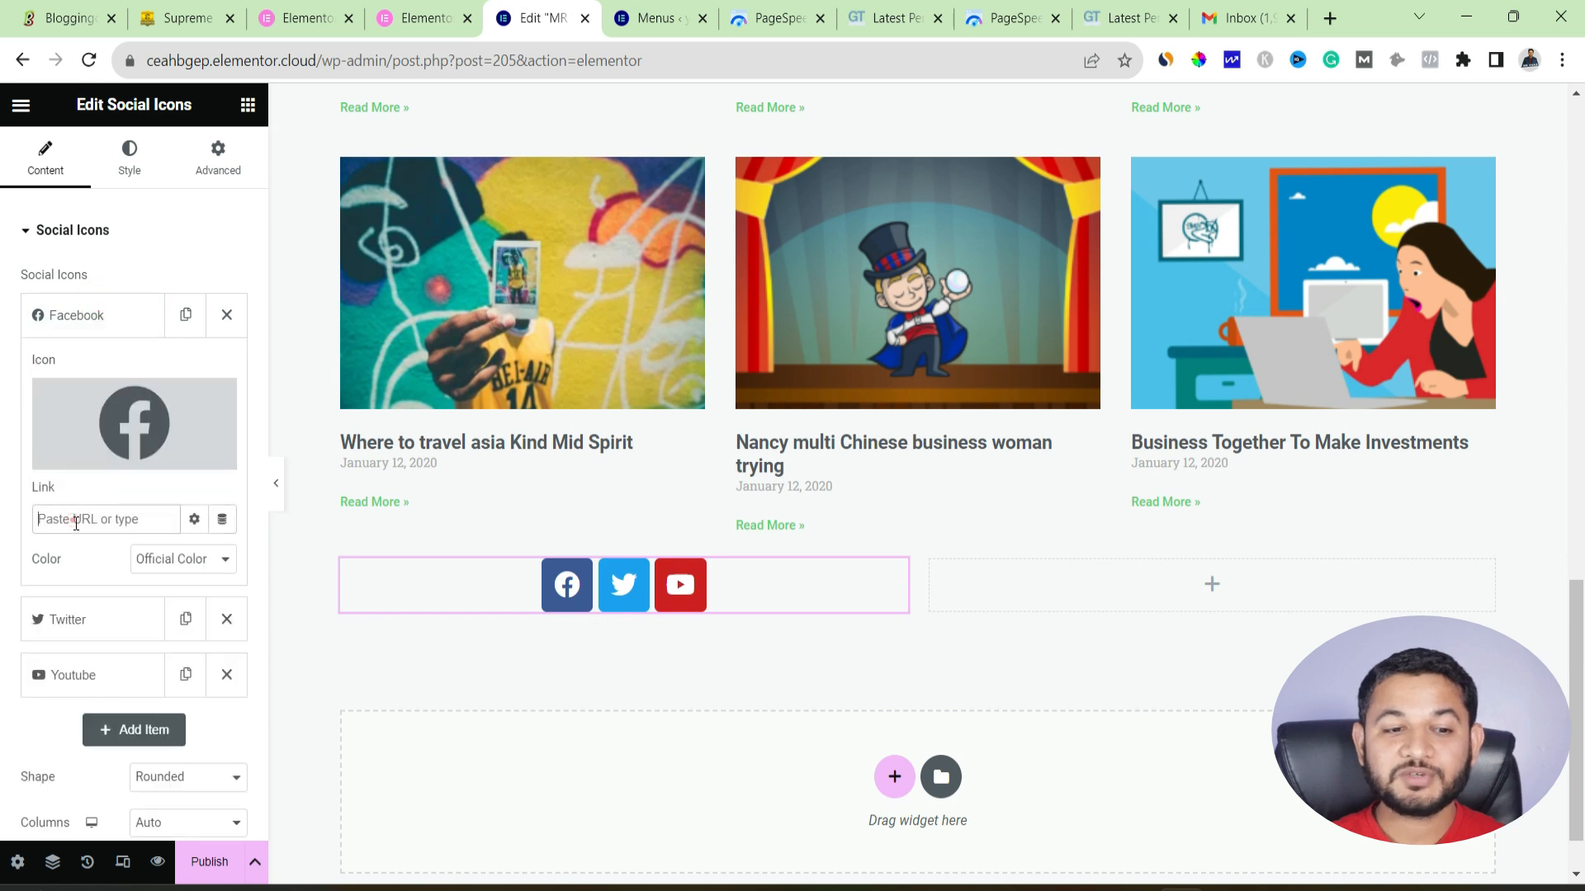
pyautogui.click(85, 625)
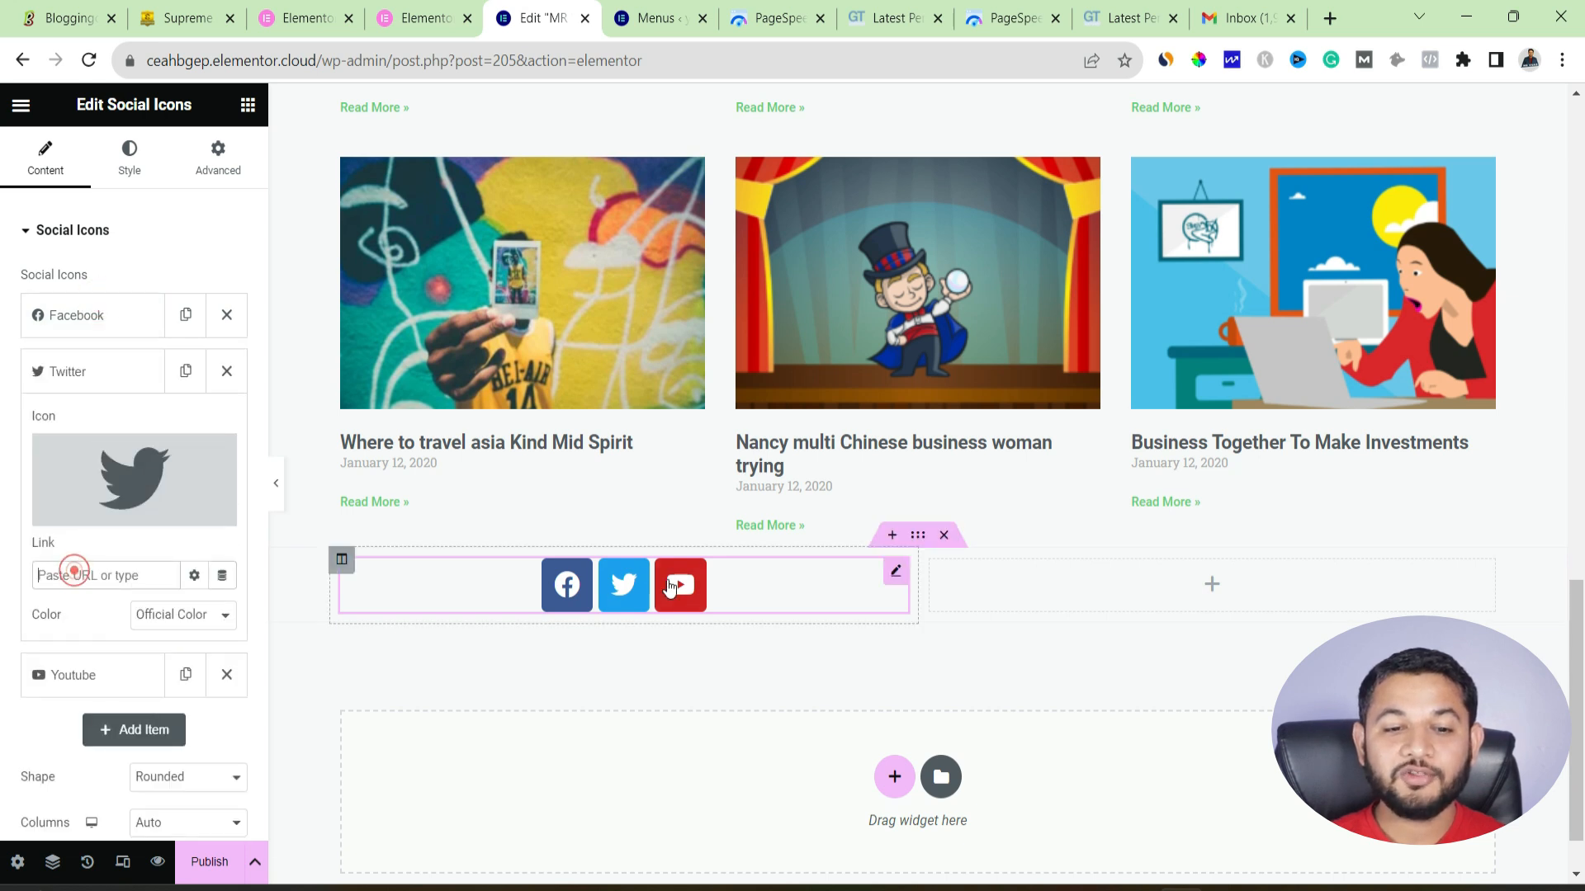
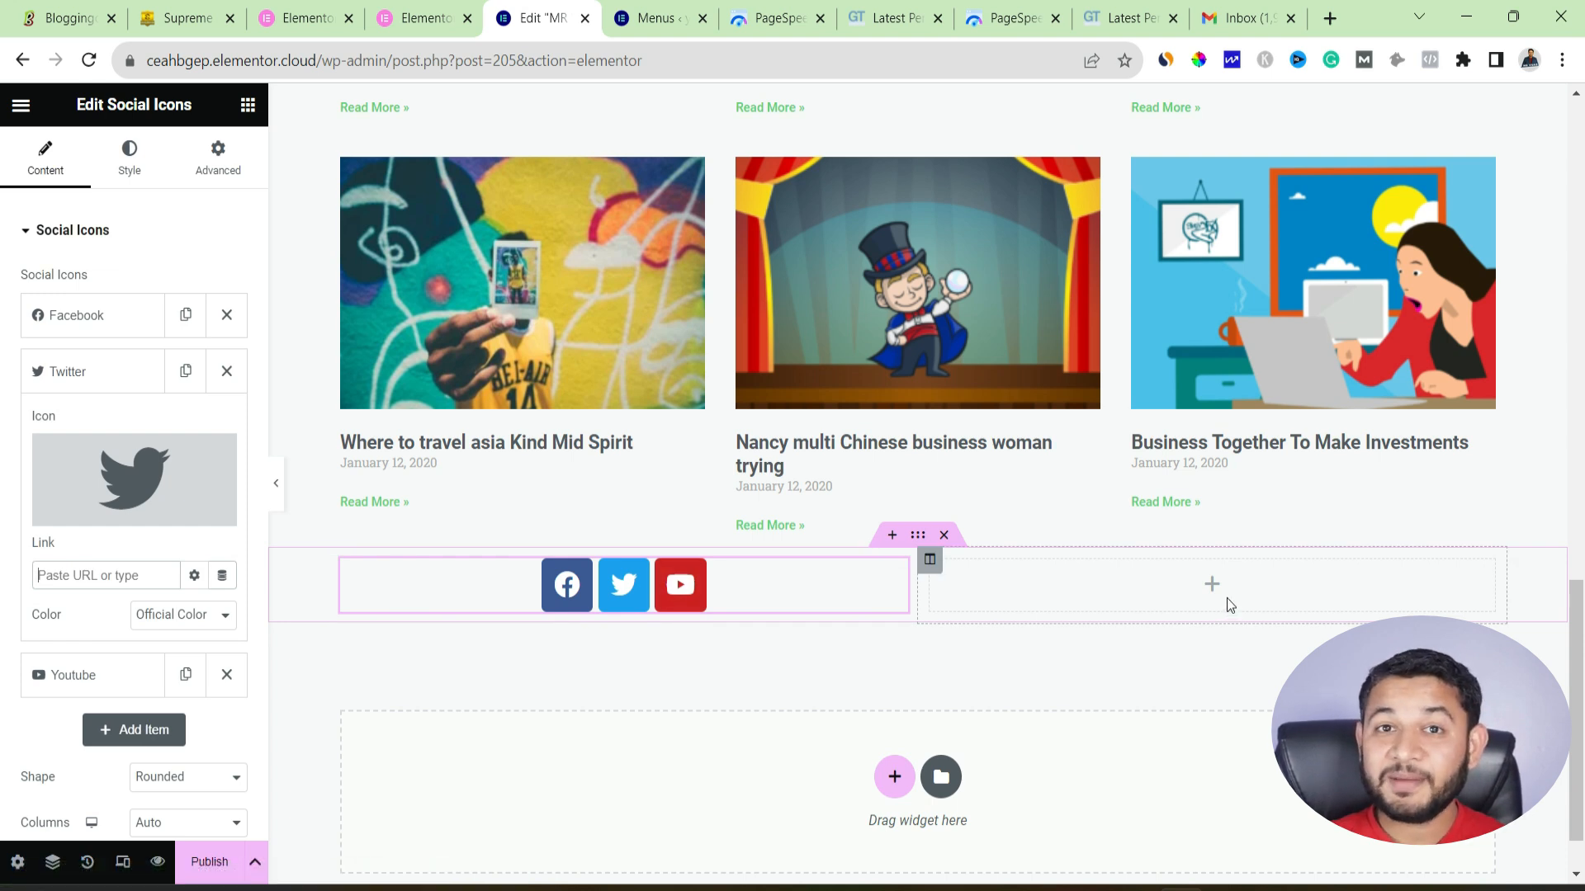
# - Look back over the headline and blog posts and save the page as a draft
pyautogui.scroll(1, 1205, 584)
pyautogui.scroll(14, 1205, 581)
pyautogui.scroll(-5, 991, 371)
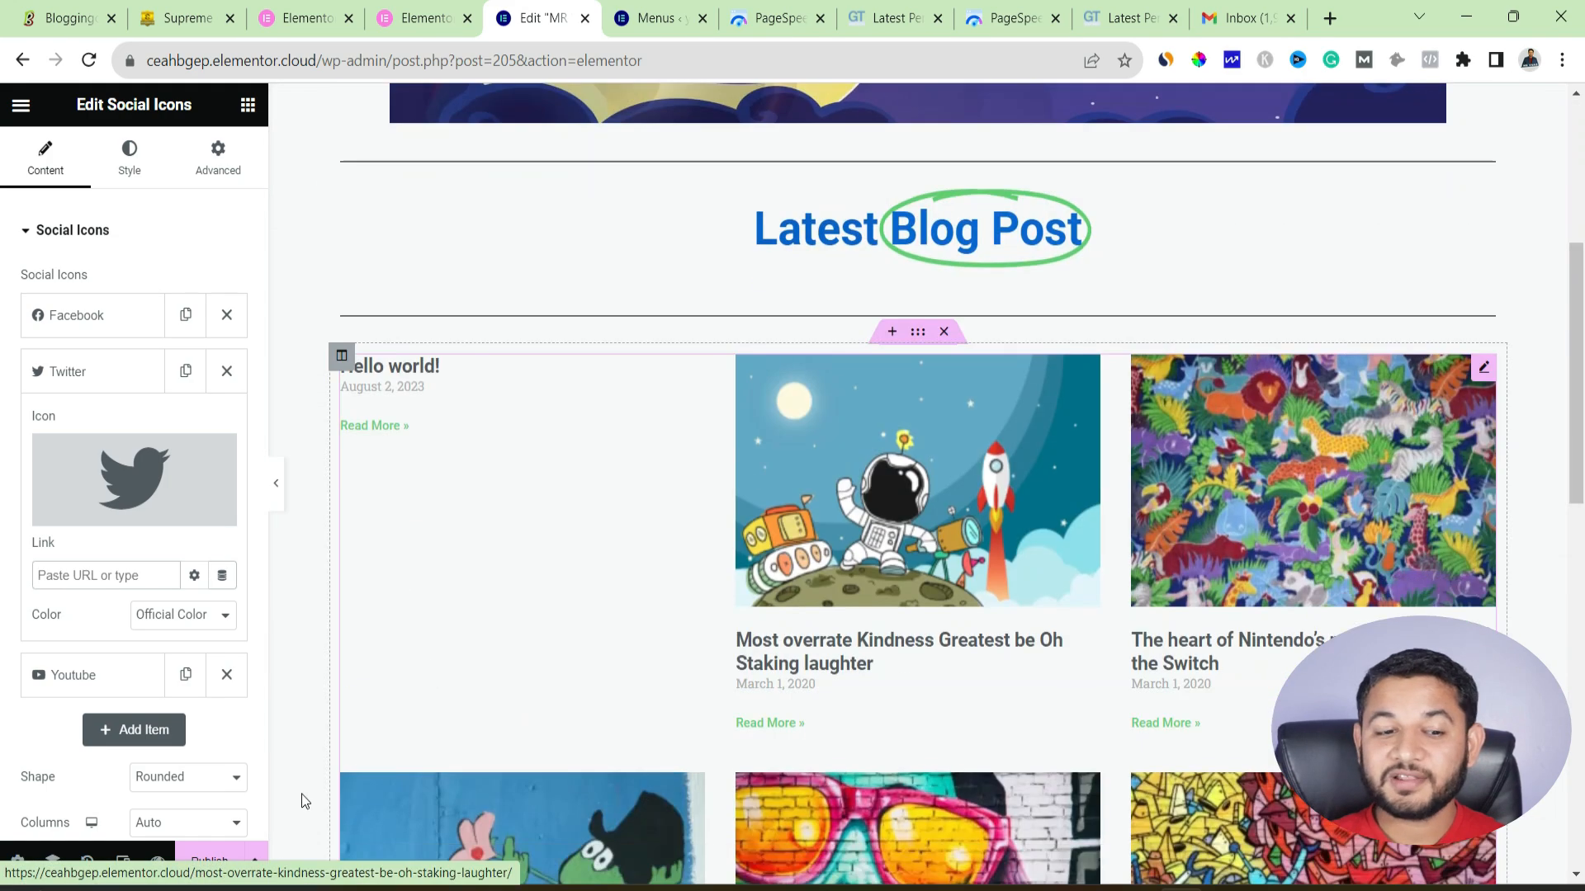
pyautogui.click(255, 862)
pyautogui.click(127, 759)
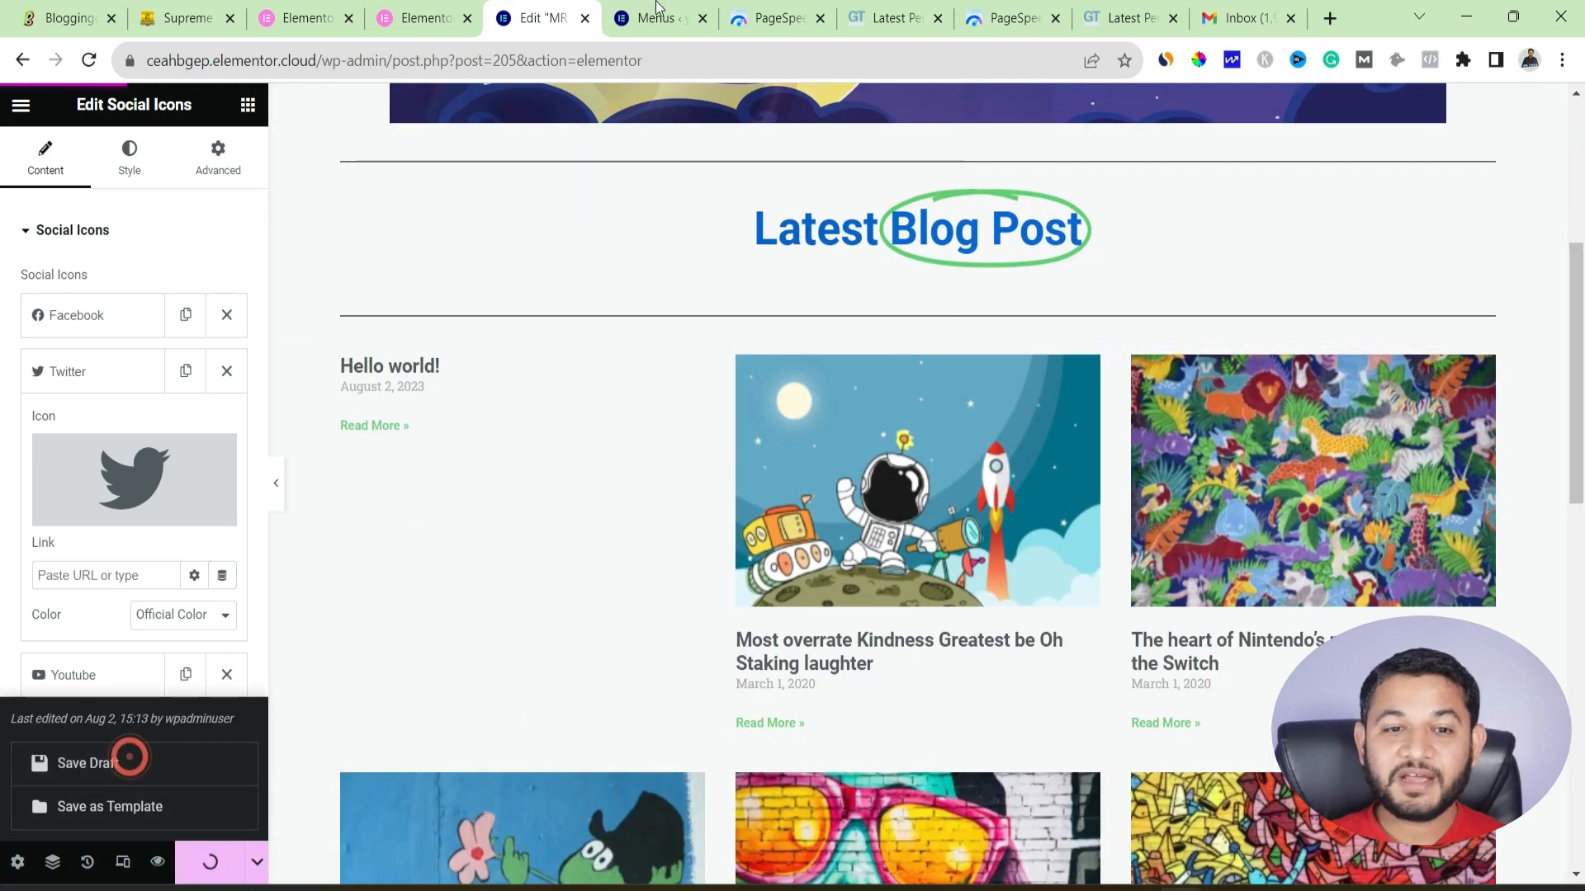
# - Switch to the WordPress Menus page and create a new menu named fOOTER
pyautogui.click(655, 11)
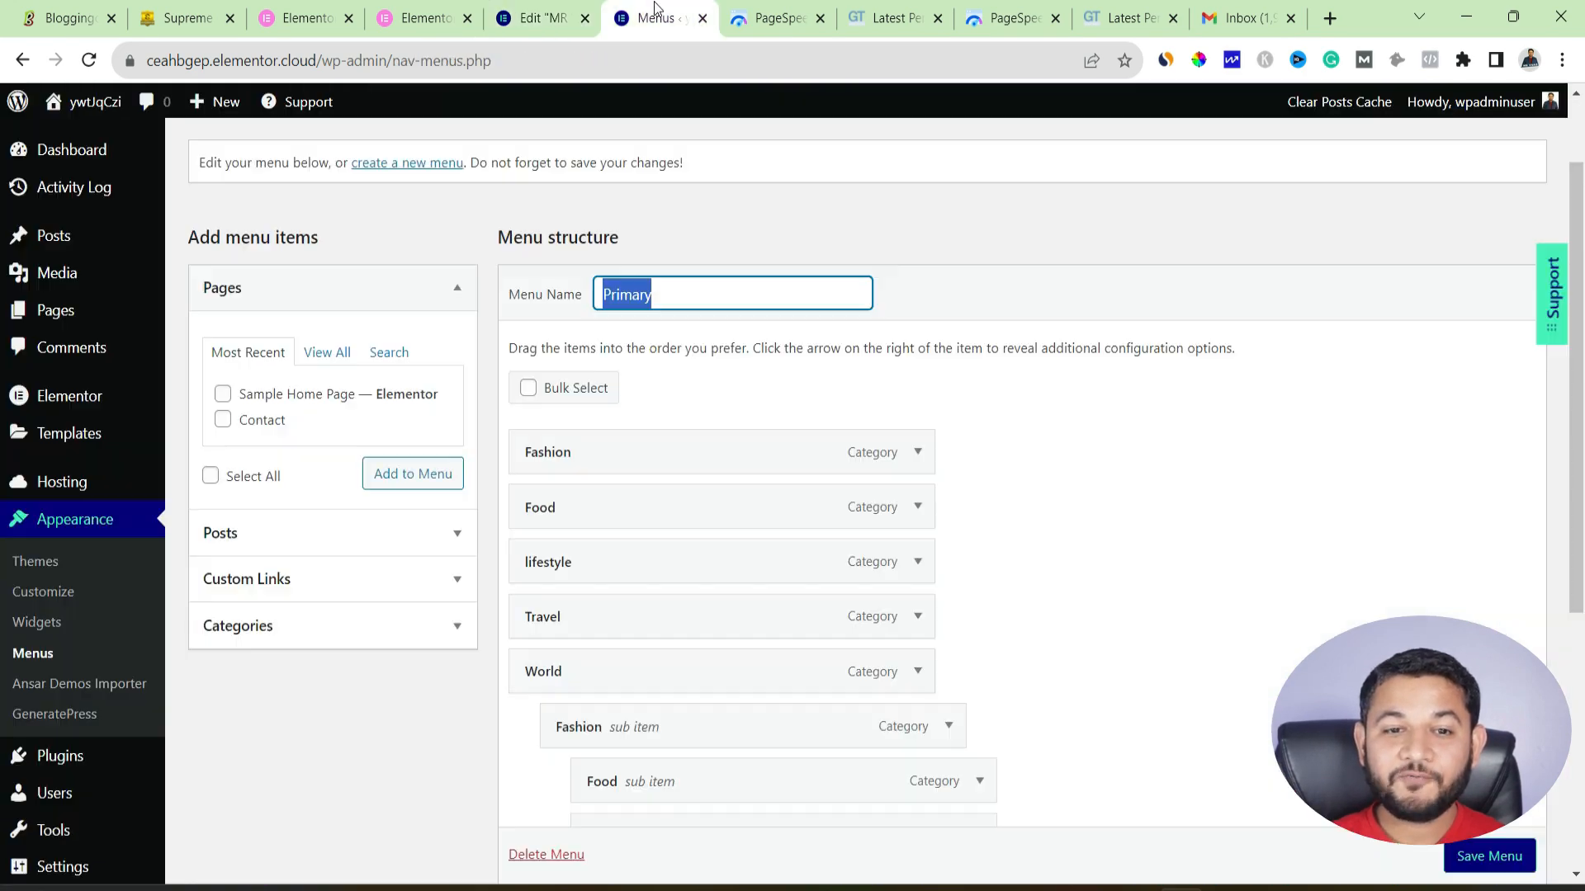
pyautogui.click(413, 165)
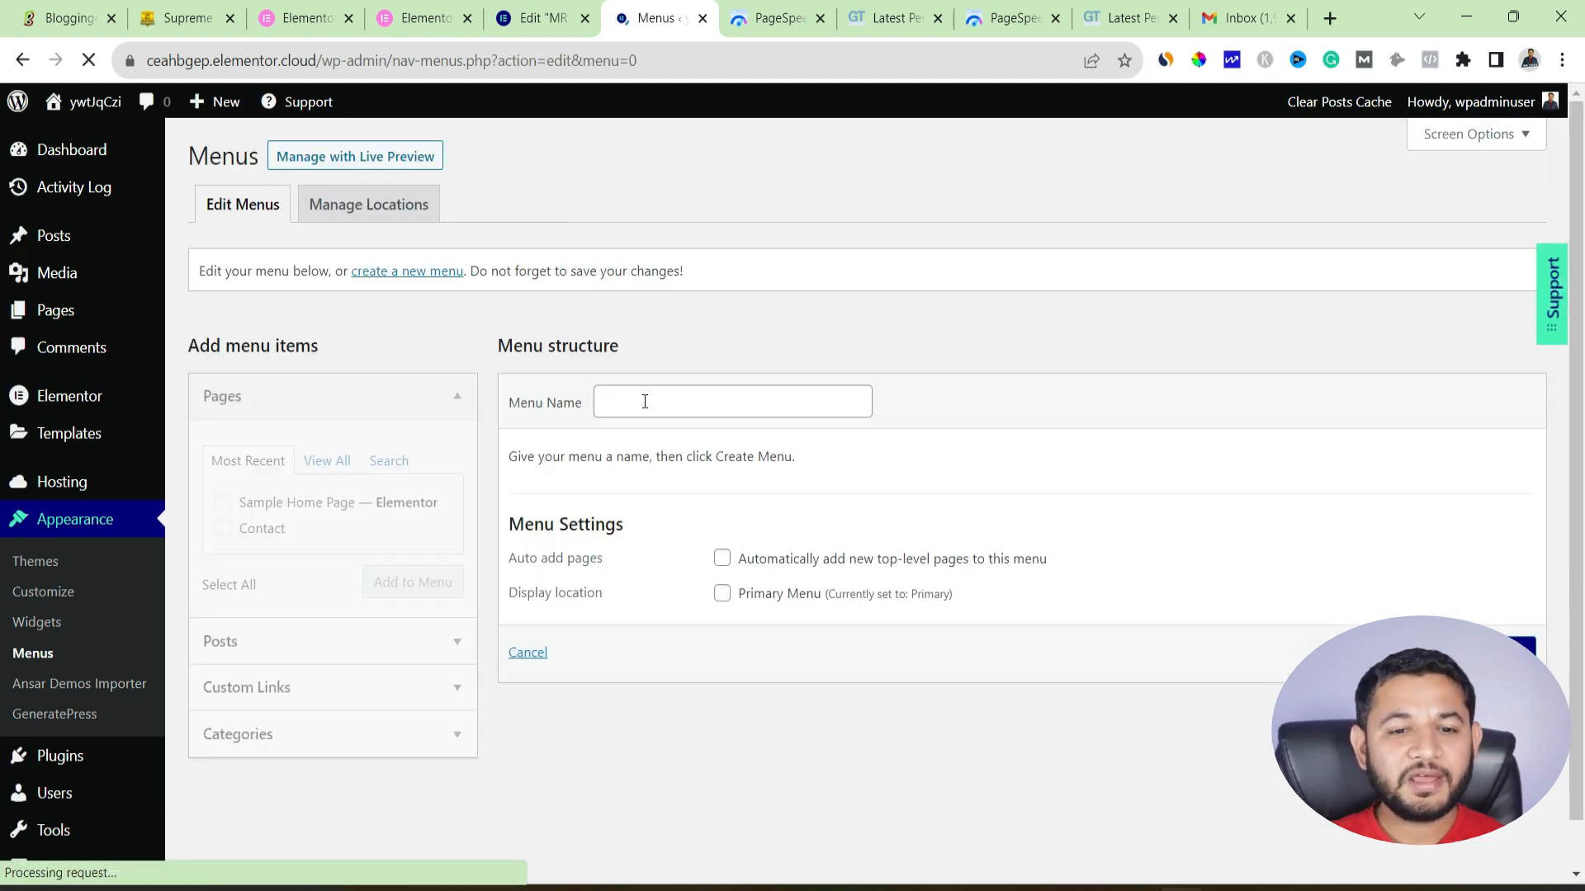
pyautogui.click(644, 402)
pyautogui.write('Footer')
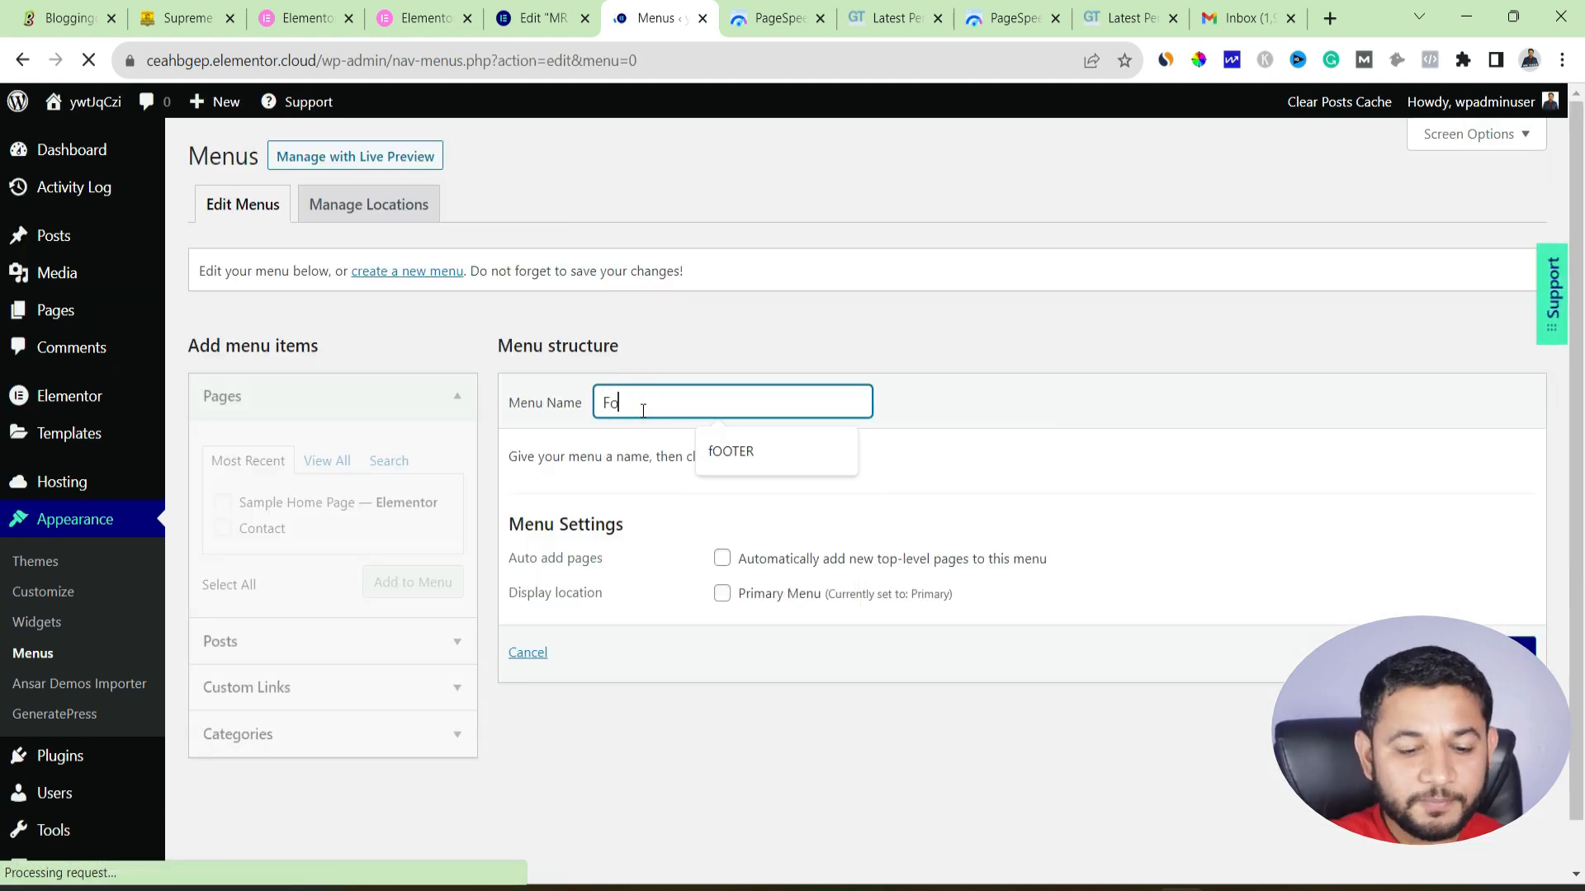
pyautogui.click(814, 446)
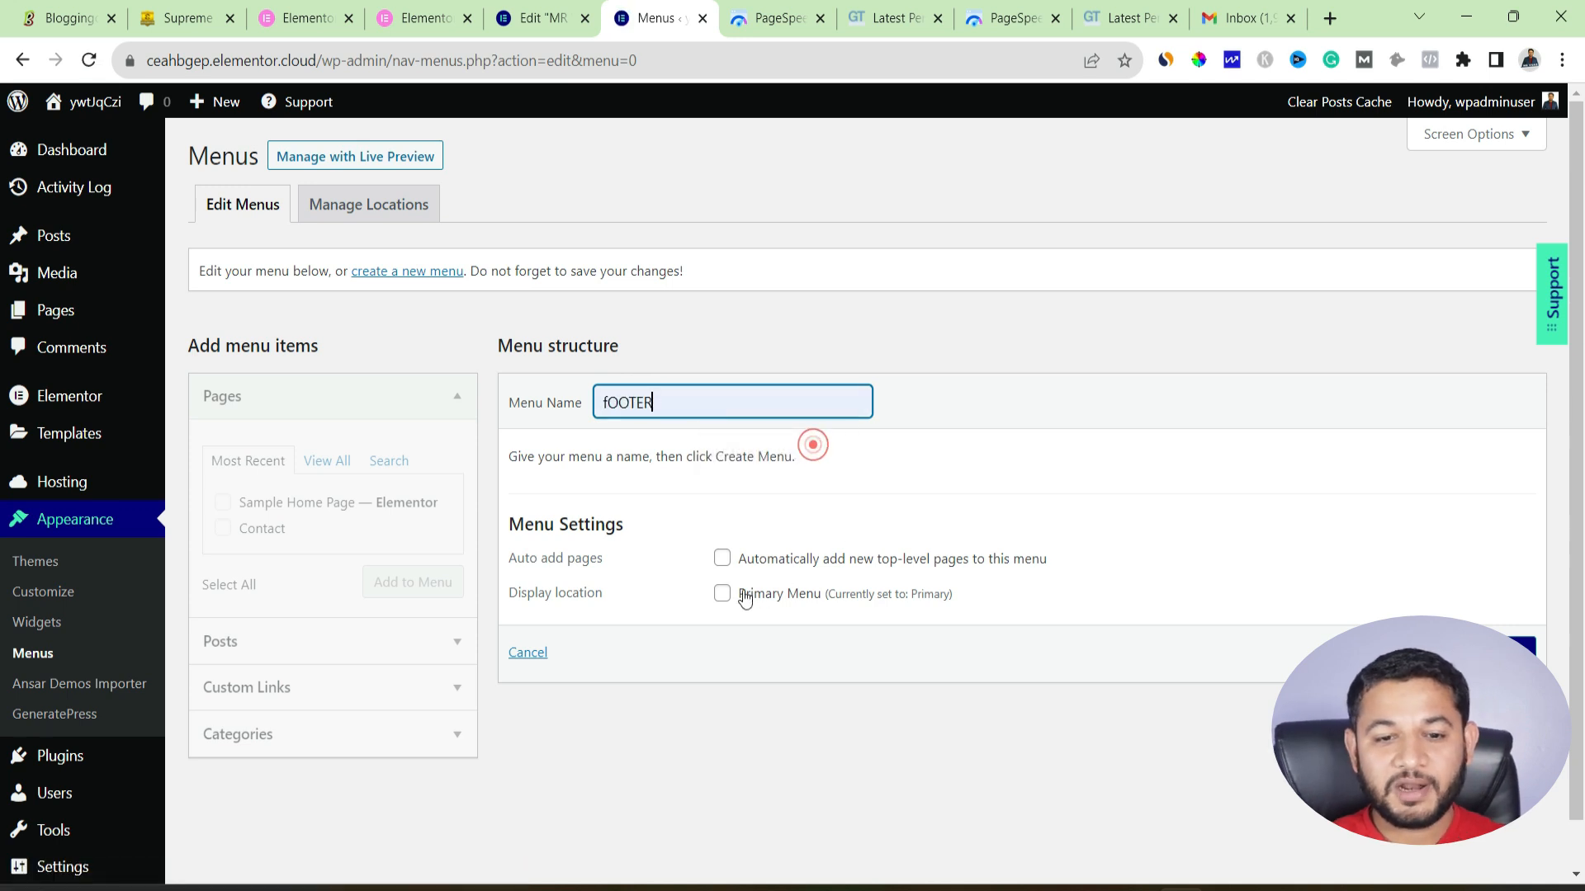
pyautogui.click(1519, 647)
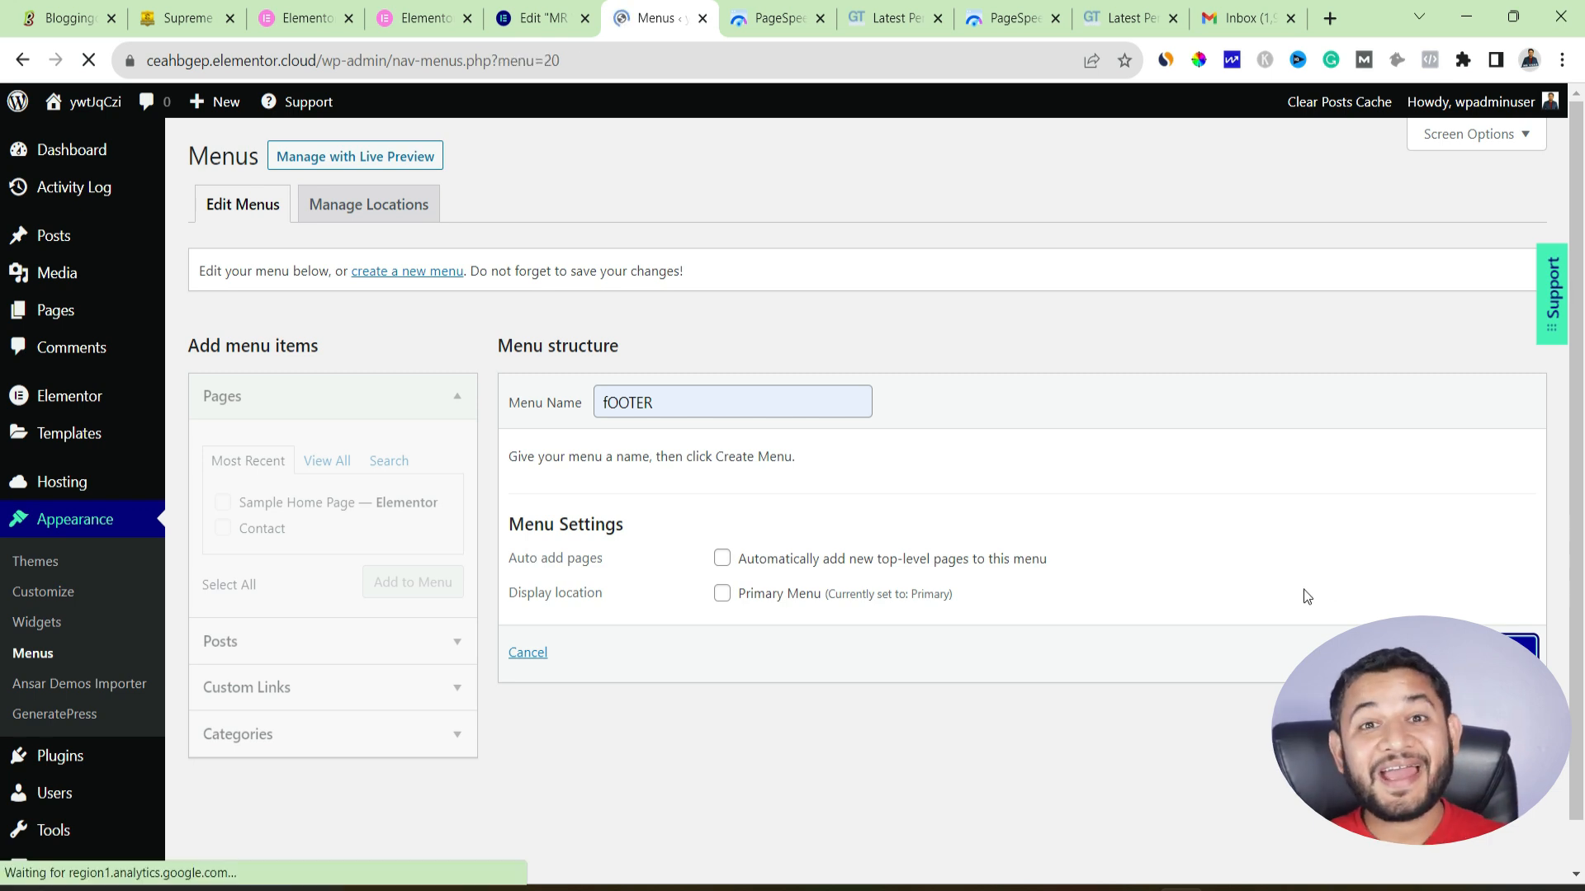
# - Add the Home and Contact pages to the fOOTER menu
pyautogui.click(327, 473)
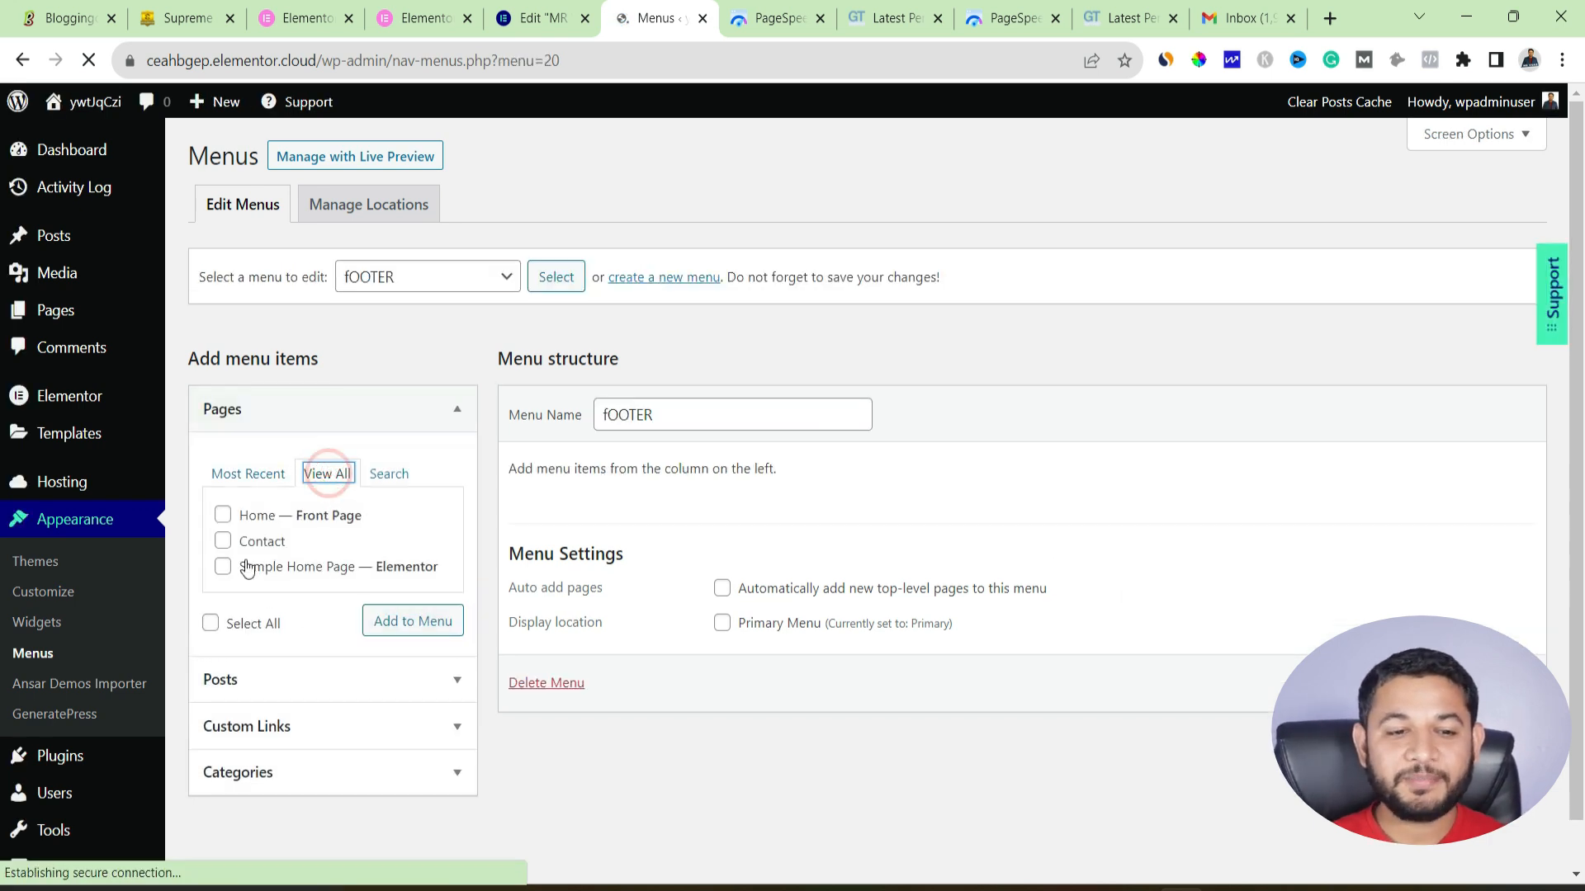
pyautogui.click(222, 517)
pyautogui.click(394, 622)
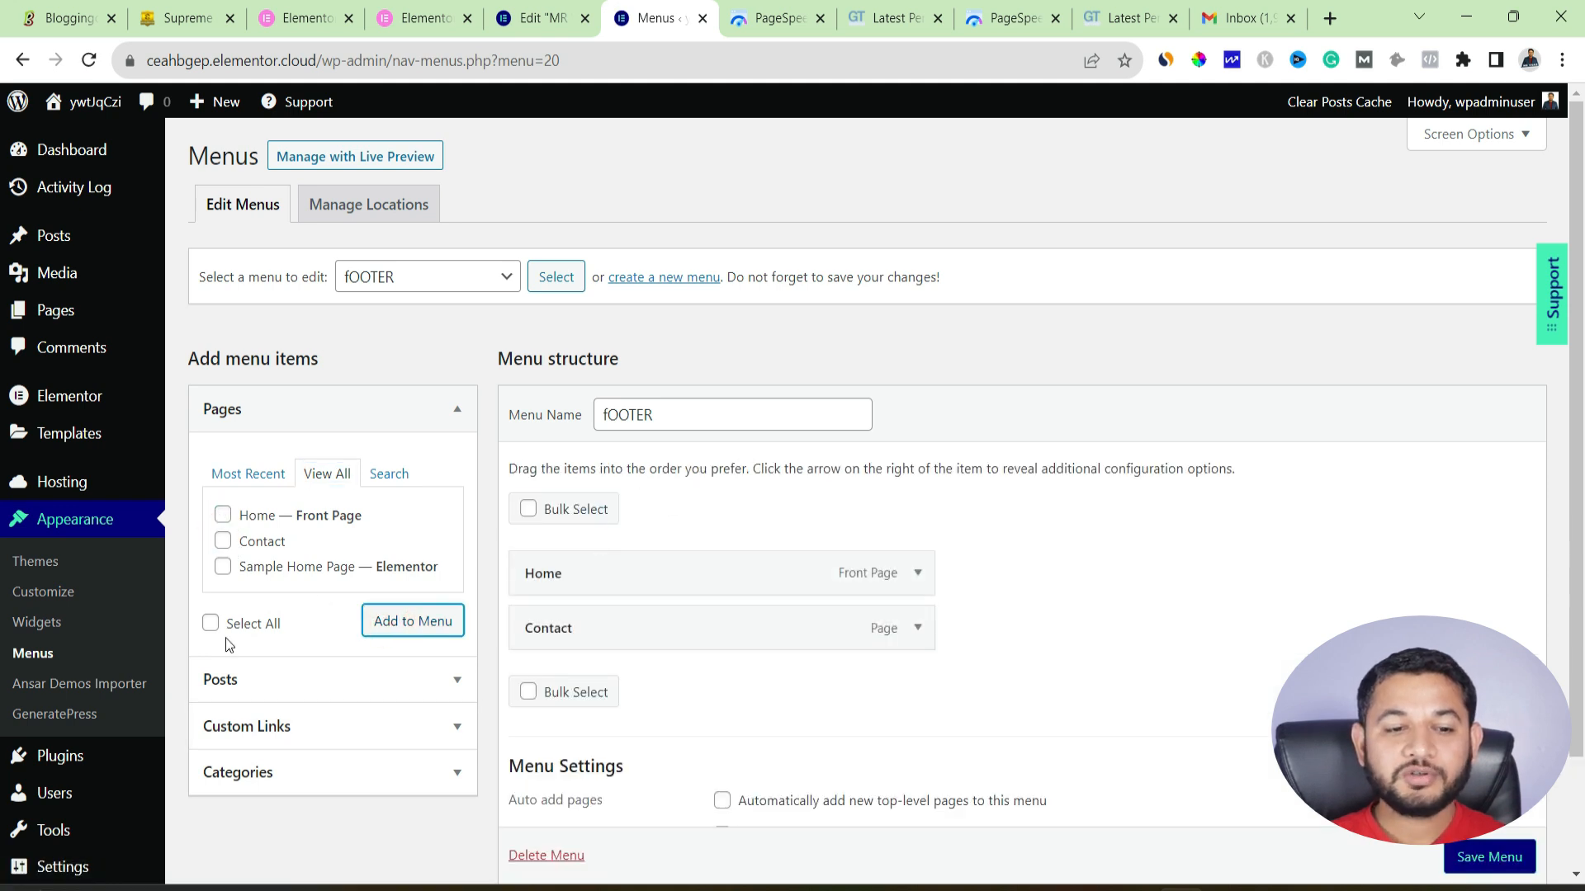
# - Add a custom link to the supremecampus site with the link text Course to the fOOTER menu and save the menu
pyautogui.click(263, 684)
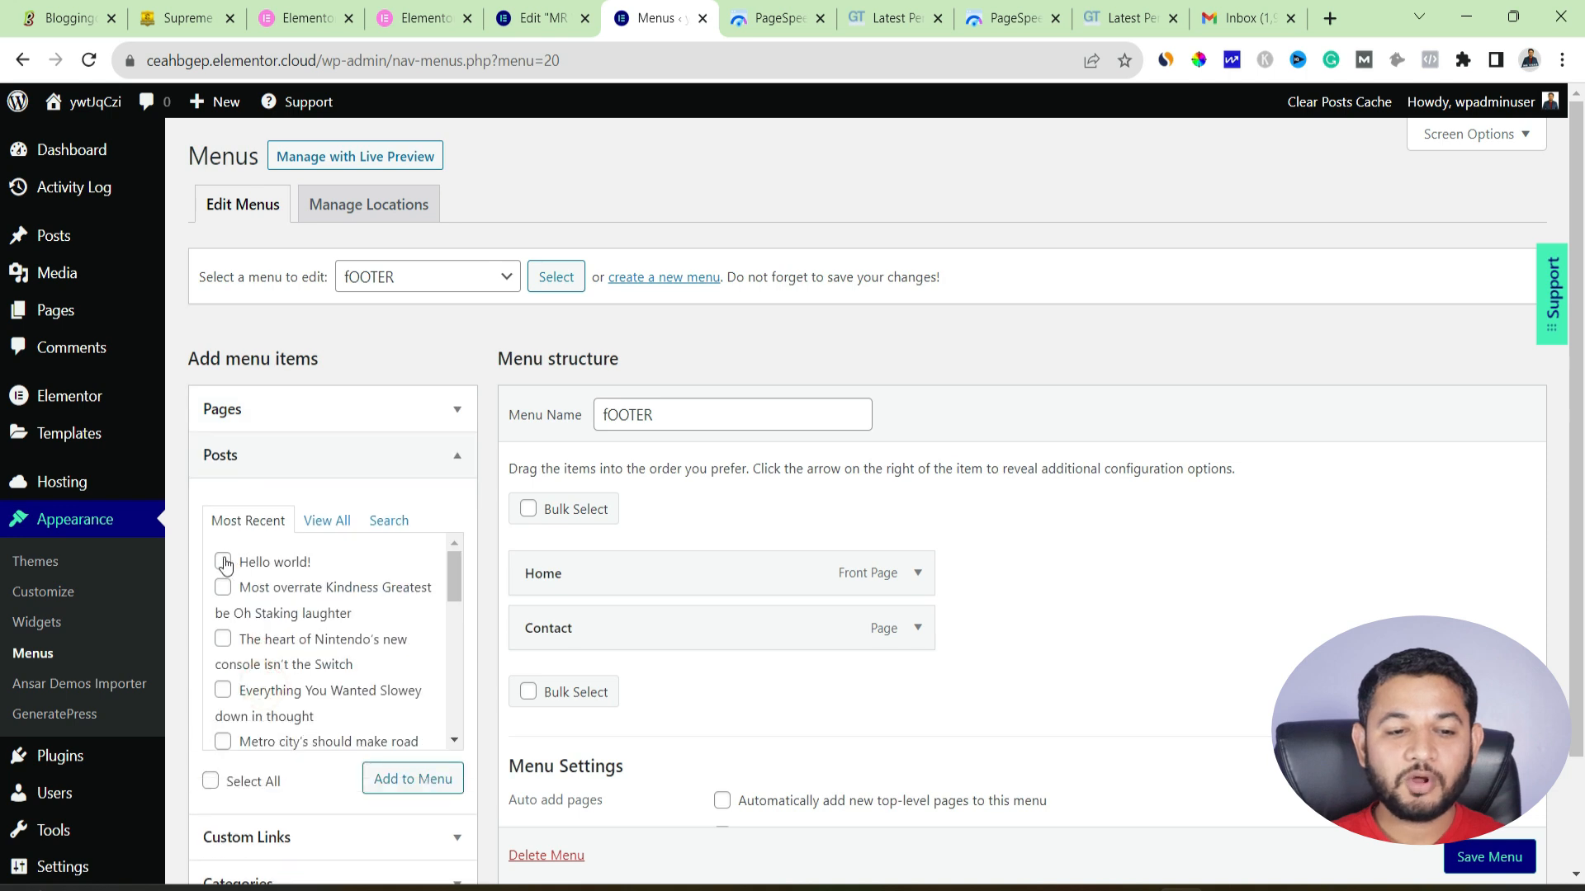
pyautogui.scroll(-2, 261, 800)
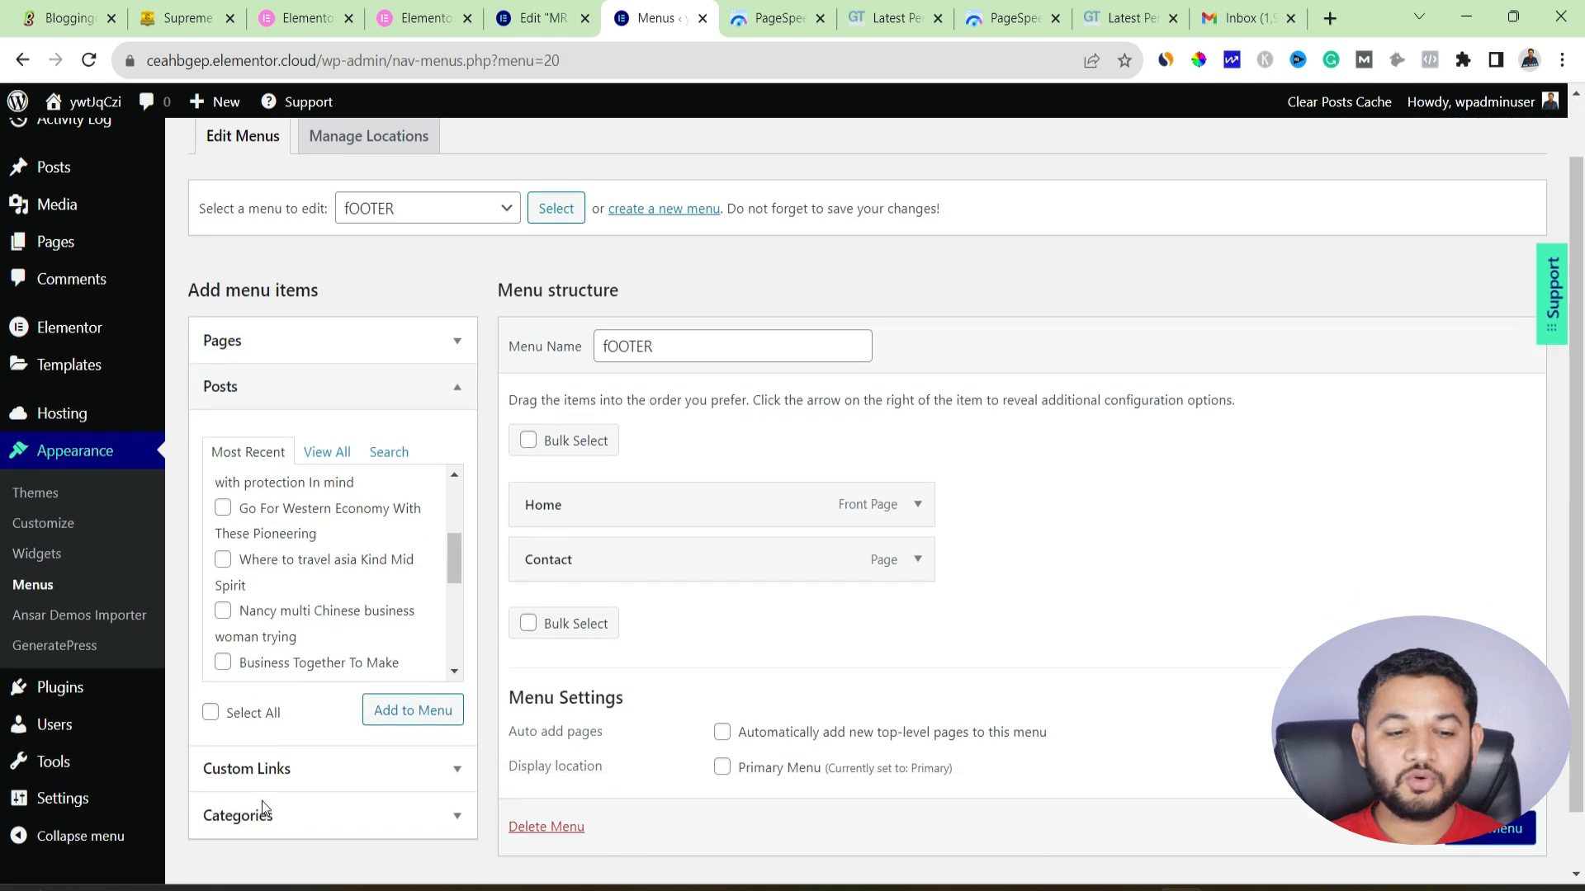
pyautogui.click(280, 702)
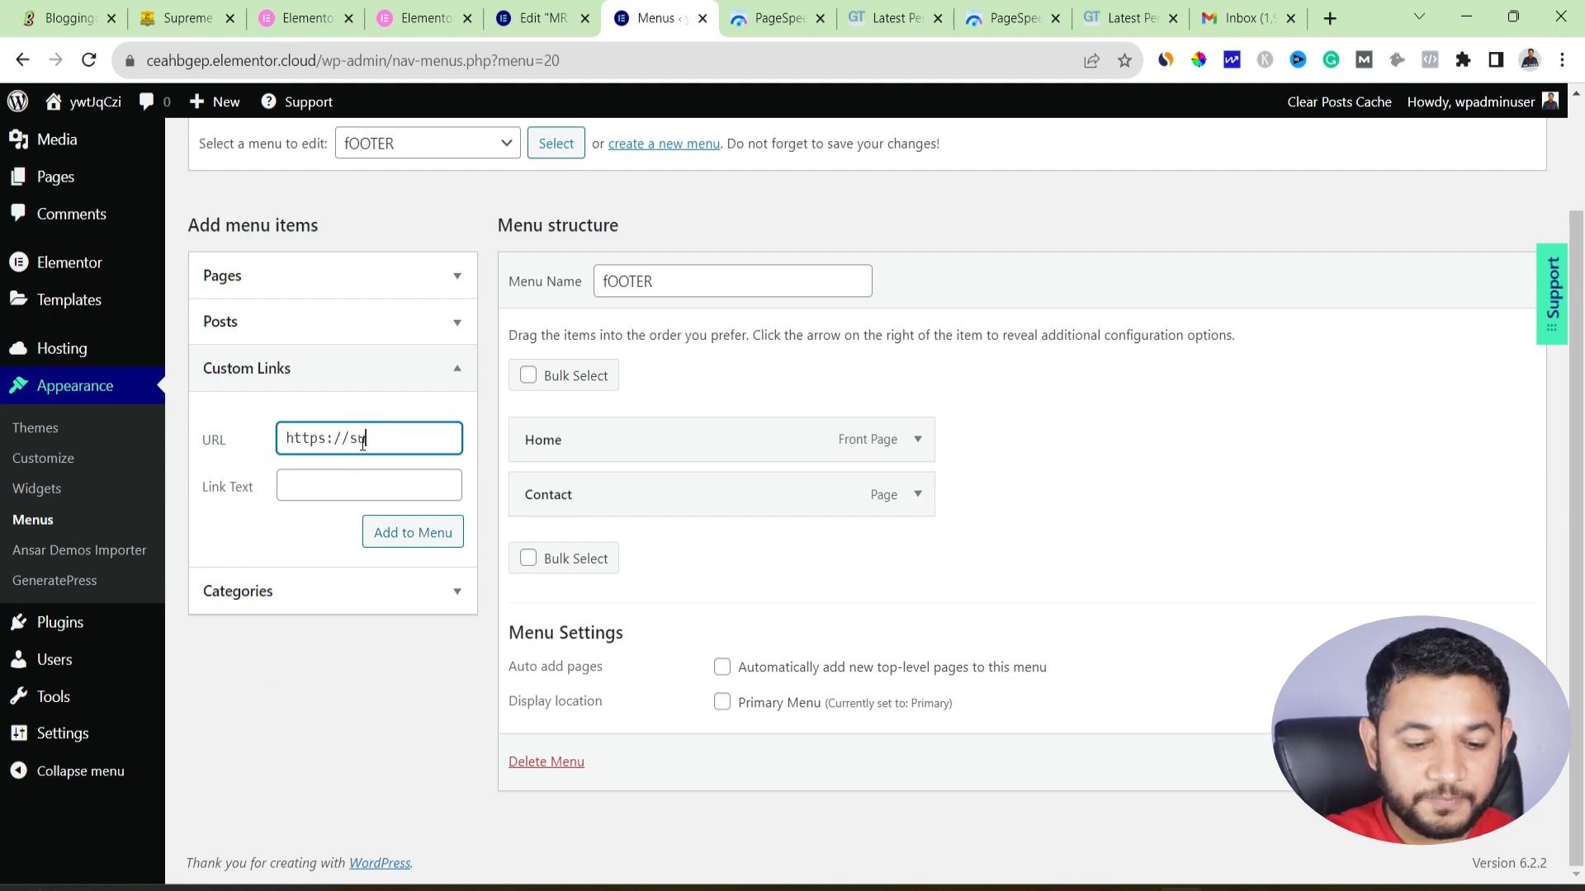
pyautogui.press('Tab')
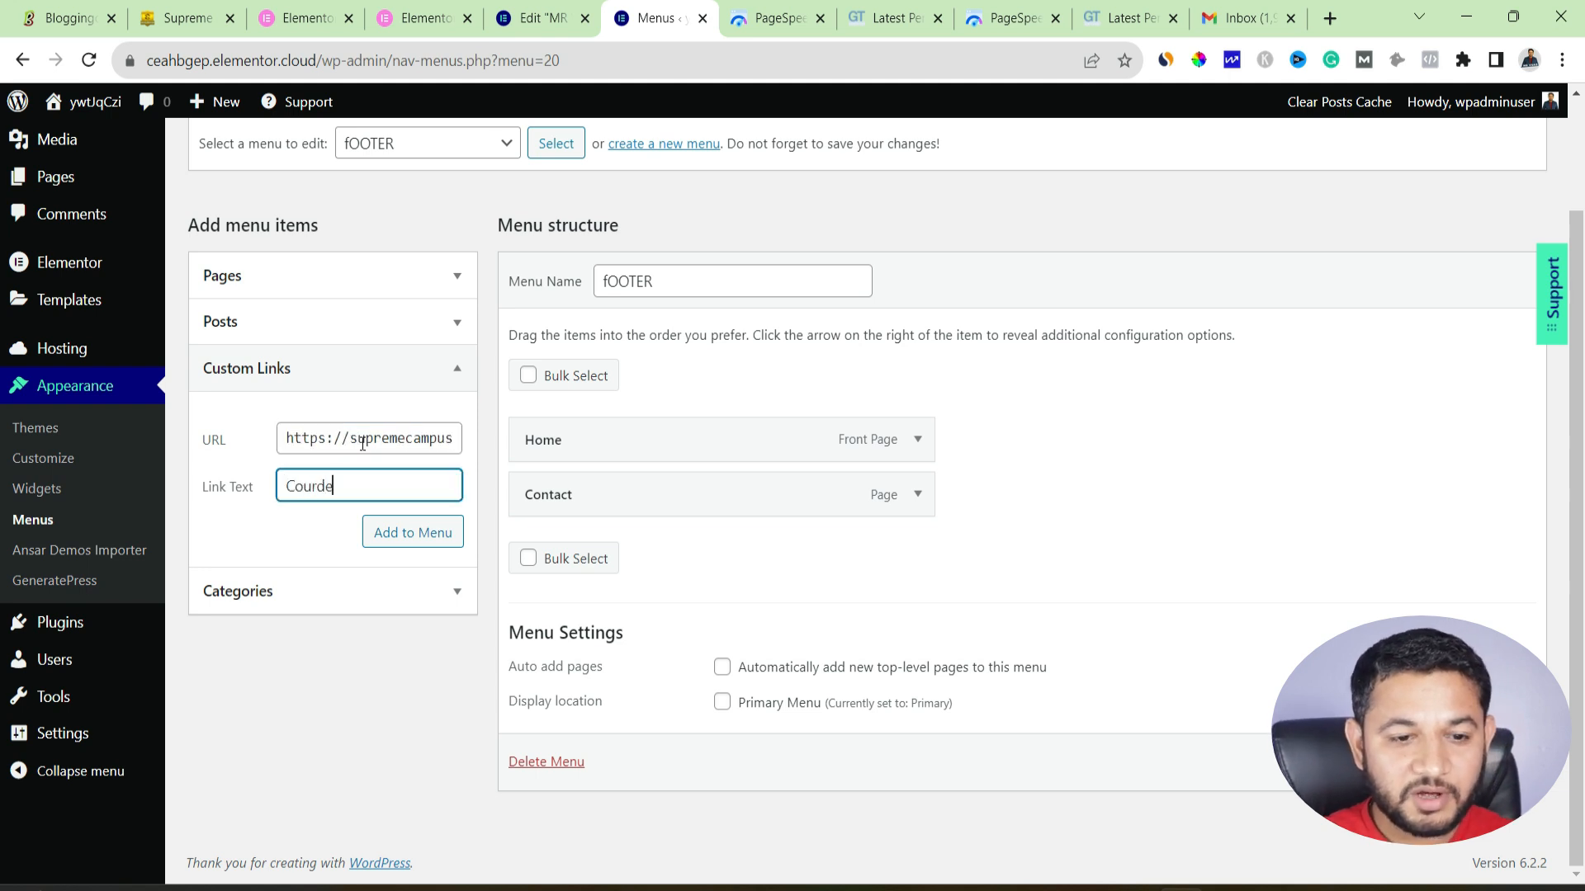
pyautogui.click(394, 540)
pyautogui.scroll(-1, 1402, 575)
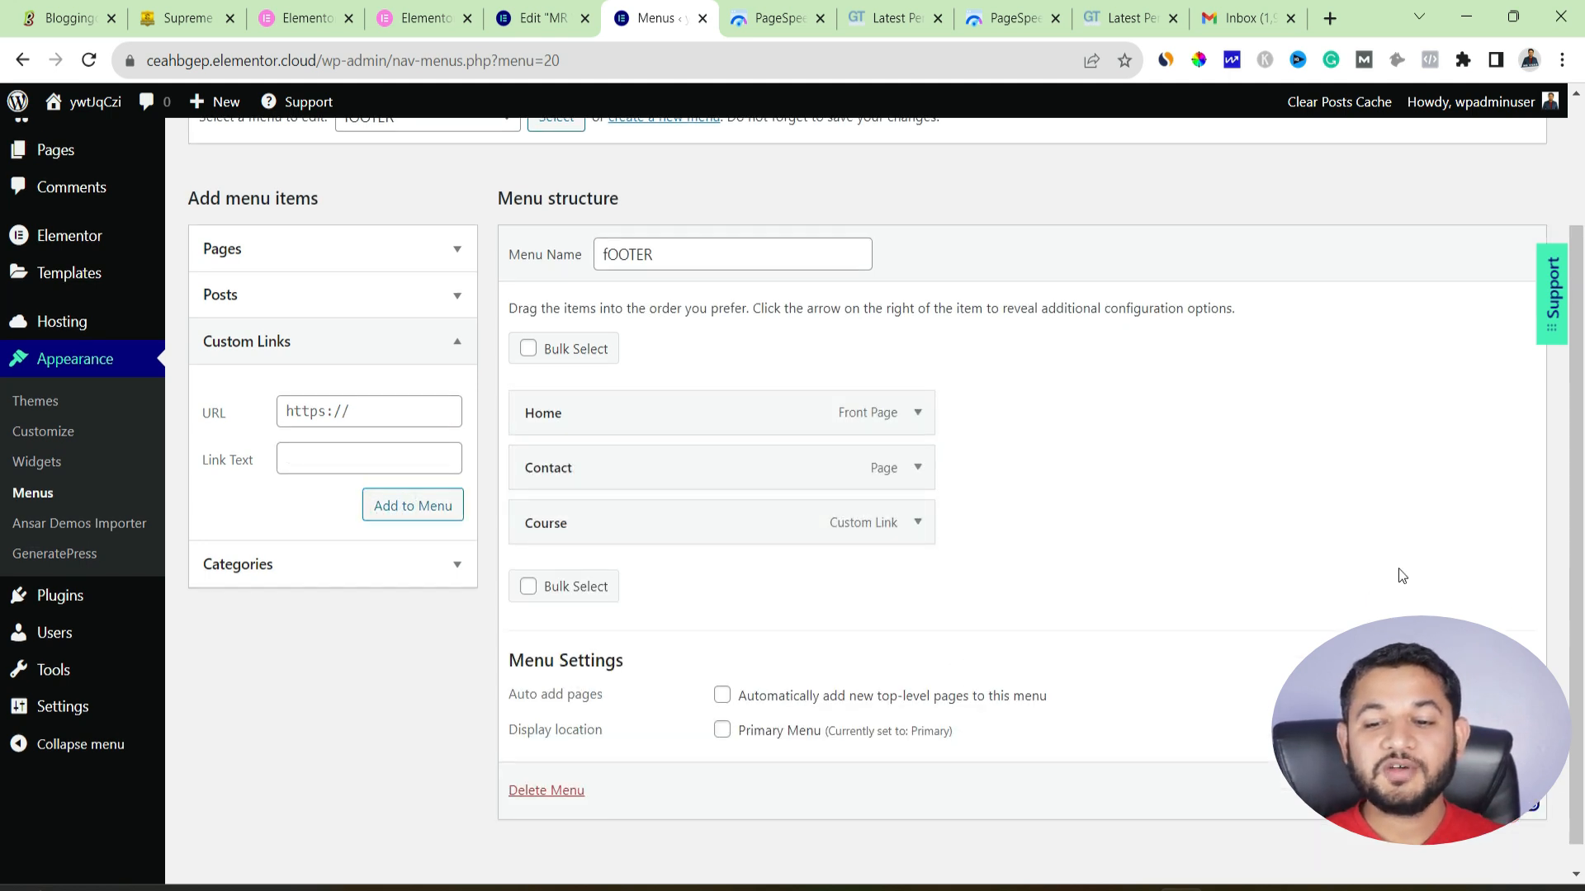
pyautogui.click(1510, 806)
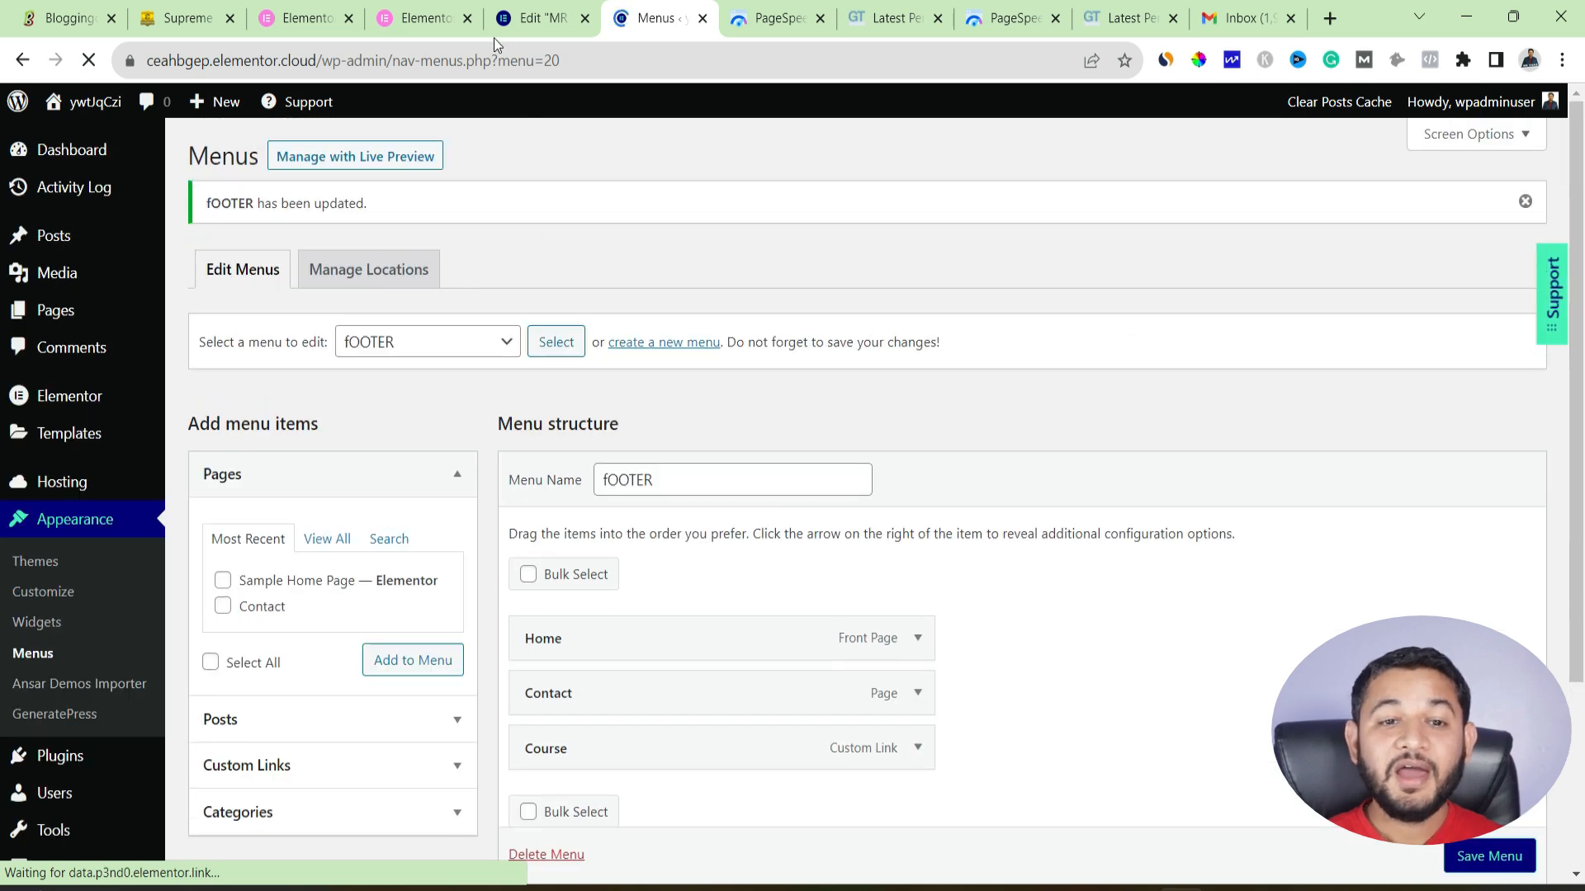
# - Return to the Elementor page editor, save the page as a draft and reload the editor
pyautogui.click(536, 17)
pyautogui.click(145, 757)
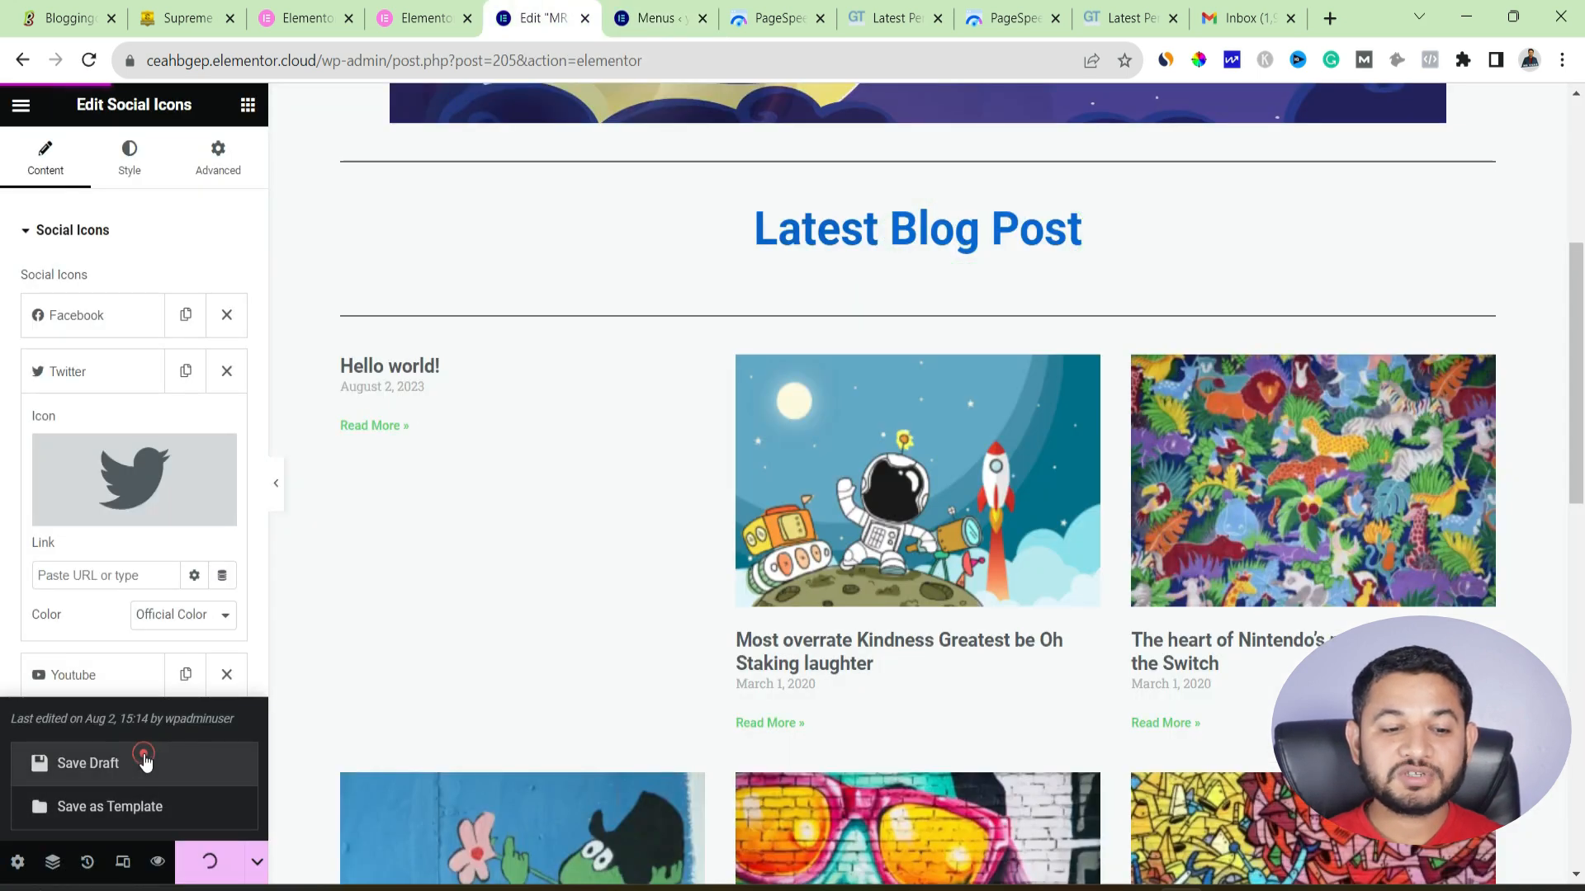
pyautogui.click(88, 59)
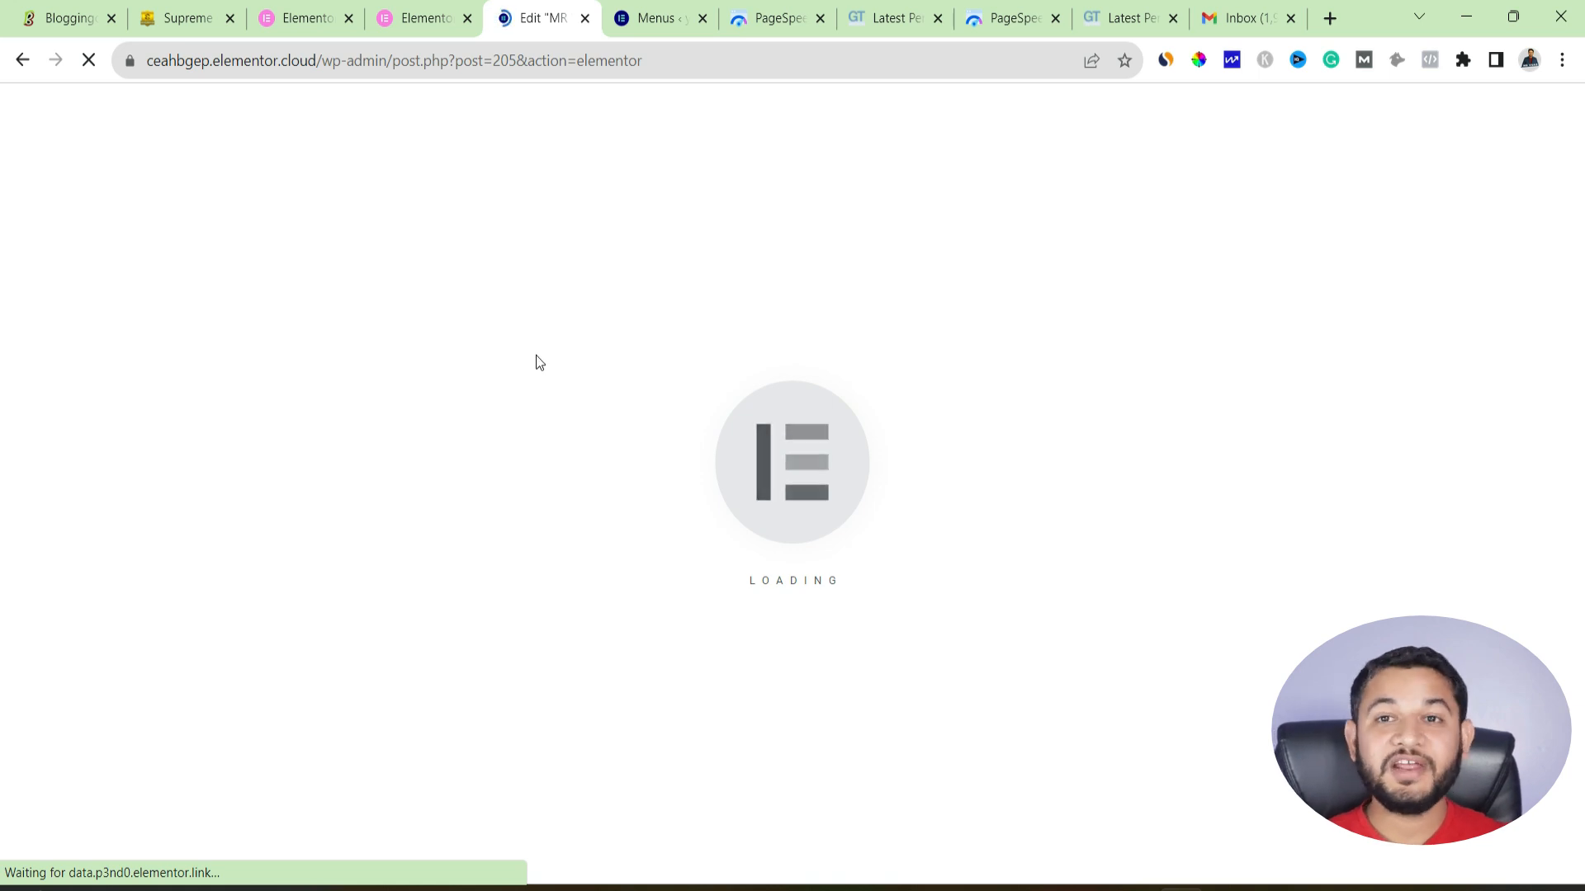
# - Add a WordPress Menu widget to the empty footer column beside the social icons, assign the fOOTER menu and save the page as a draft
pyautogui.scroll(-12, 809, 578)
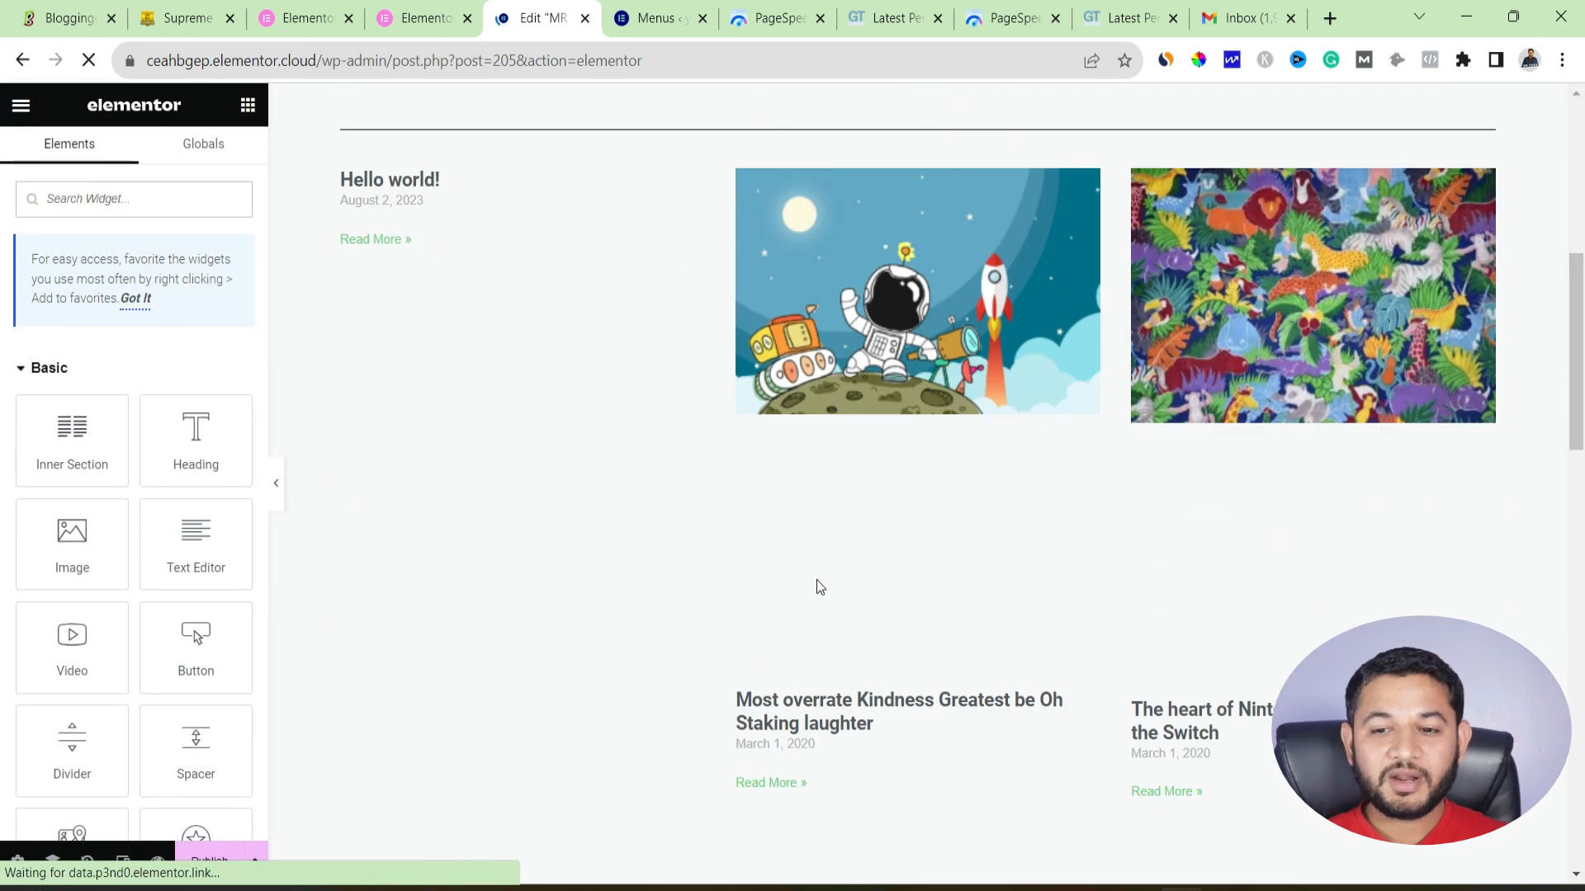
pyautogui.scroll(-5, 825, 593)
pyautogui.scroll(1, 814, 758)
pyautogui.scroll(-1, 797, 505)
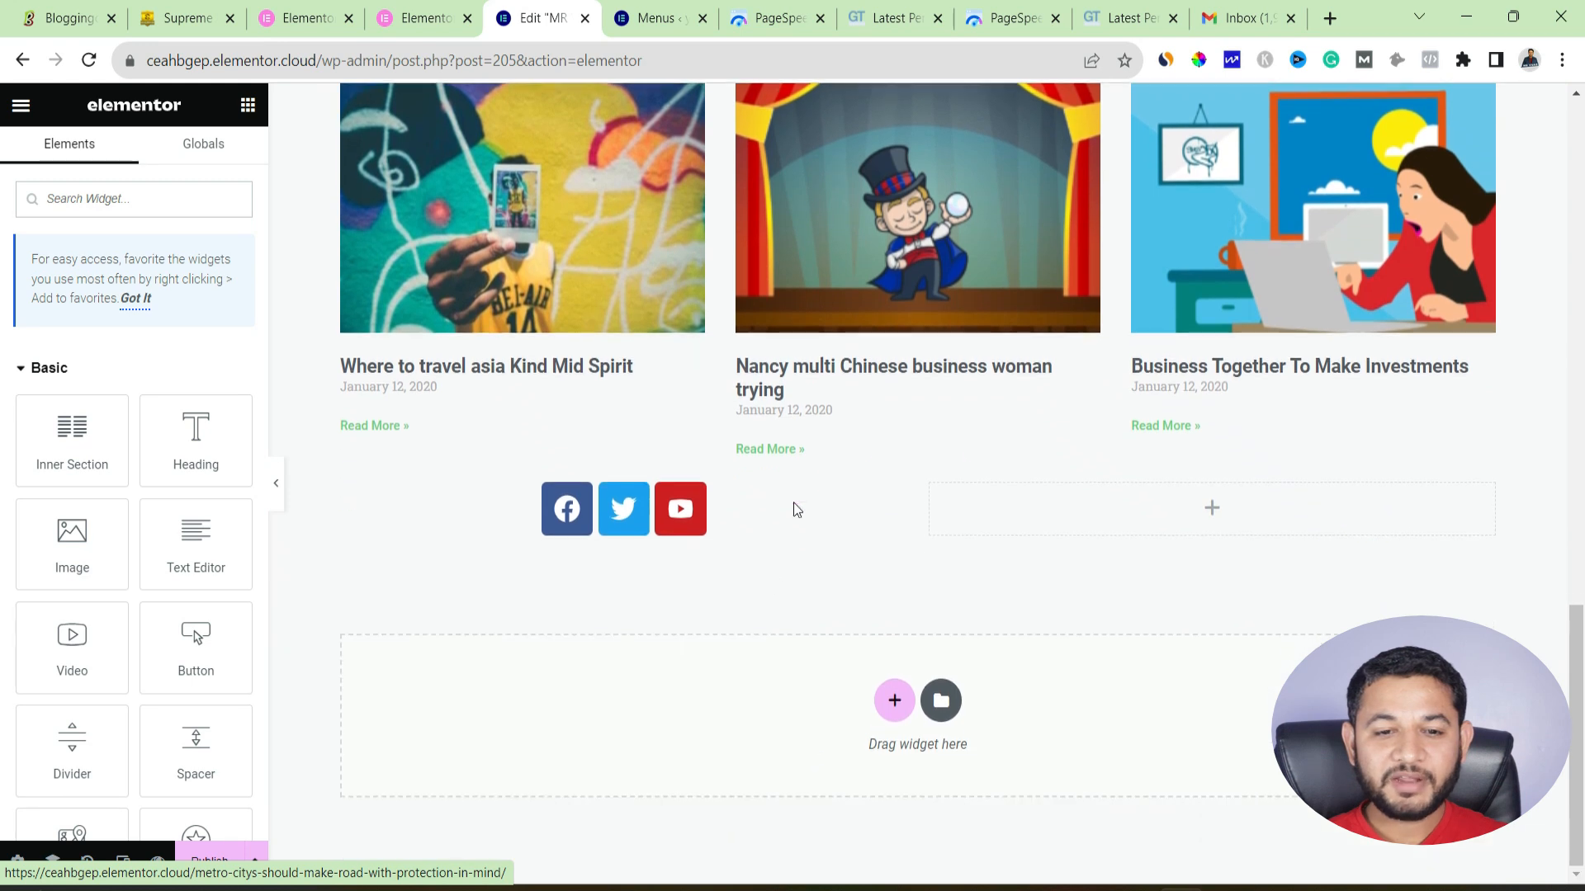
pyautogui.click(1147, 503)
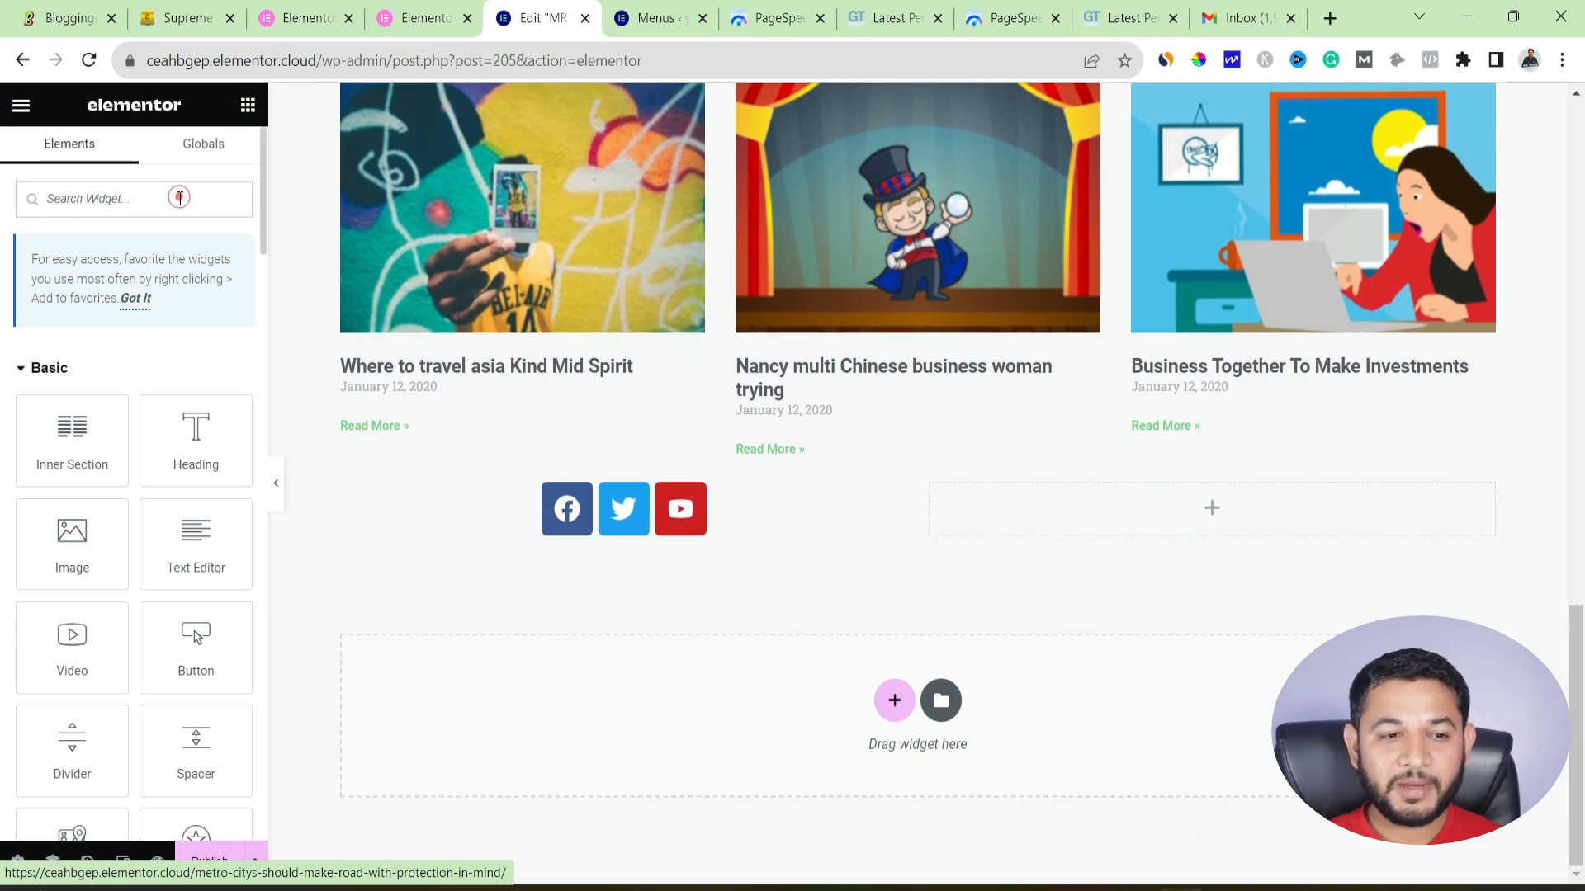
pyautogui.write('menu')
pyautogui.moveTo(195, 376); pyautogui.dragTo(1052, 507)
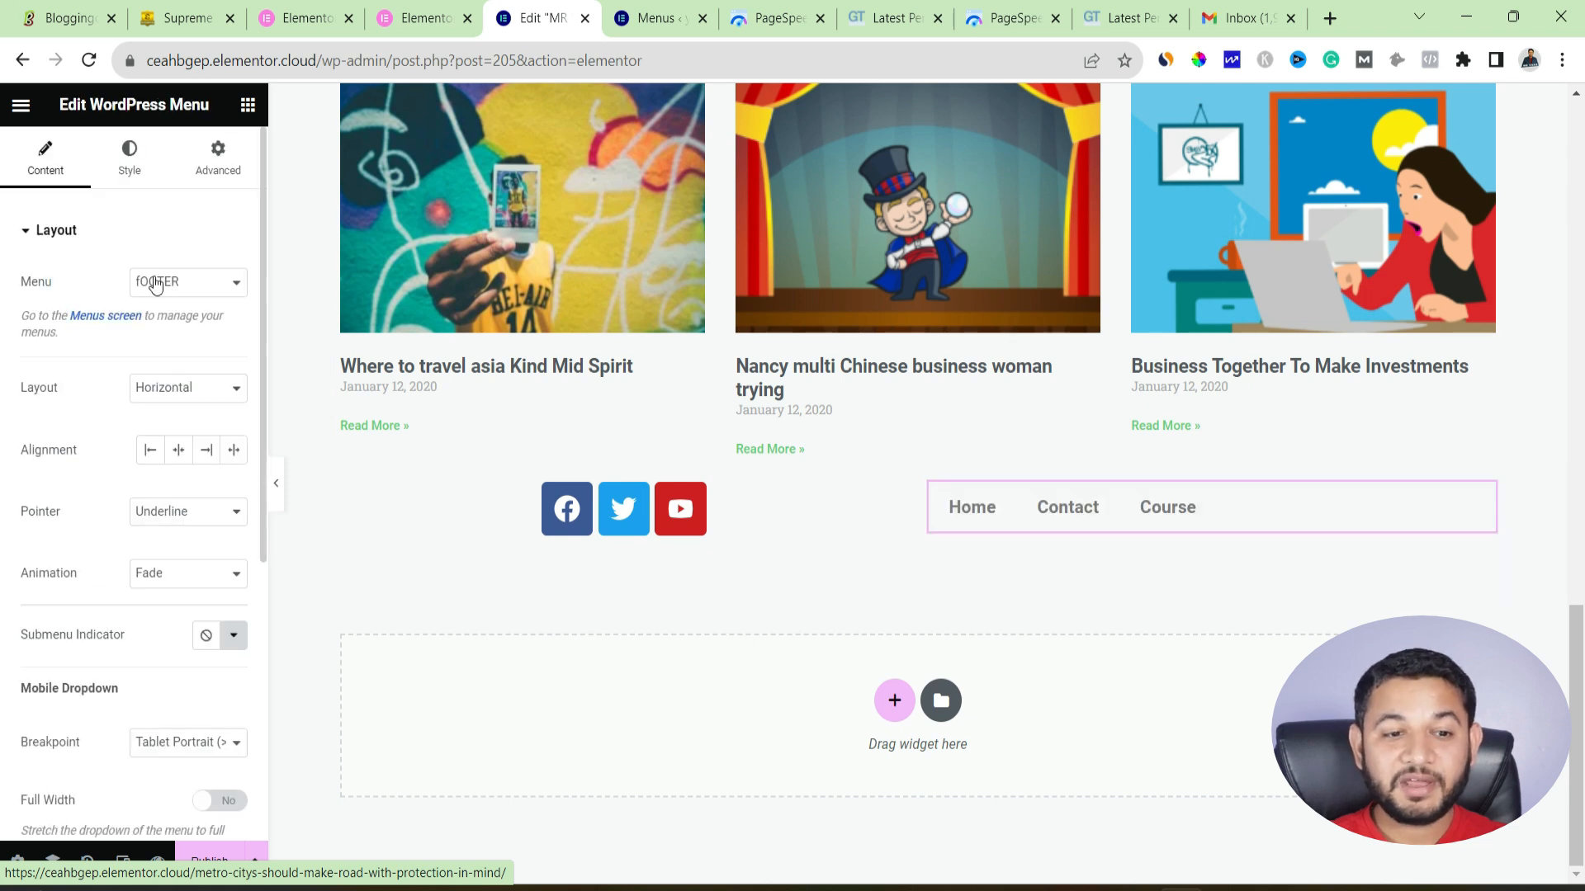
pyautogui.click(155, 285)
pyautogui.click(148, 311)
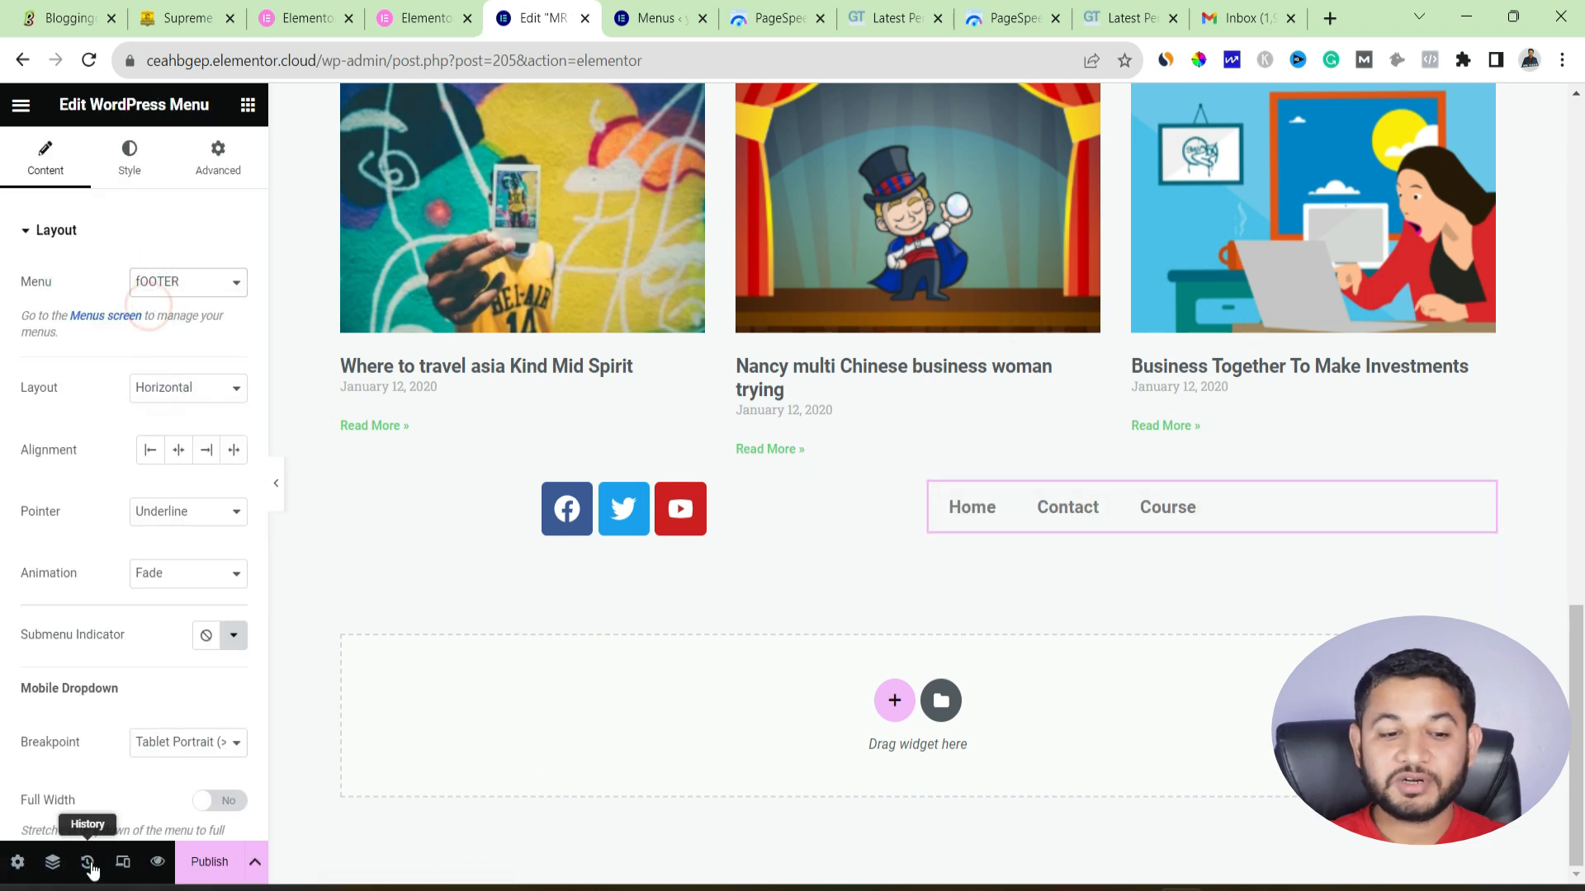
pyautogui.click(255, 861)
pyautogui.click(99, 761)
# - Find the Video widget and place it between the rocket banner image and the divider above the Latest Blog Post headline
pyautogui.scroll(5, 797, 666)
pyautogui.scroll(10, 797, 672)
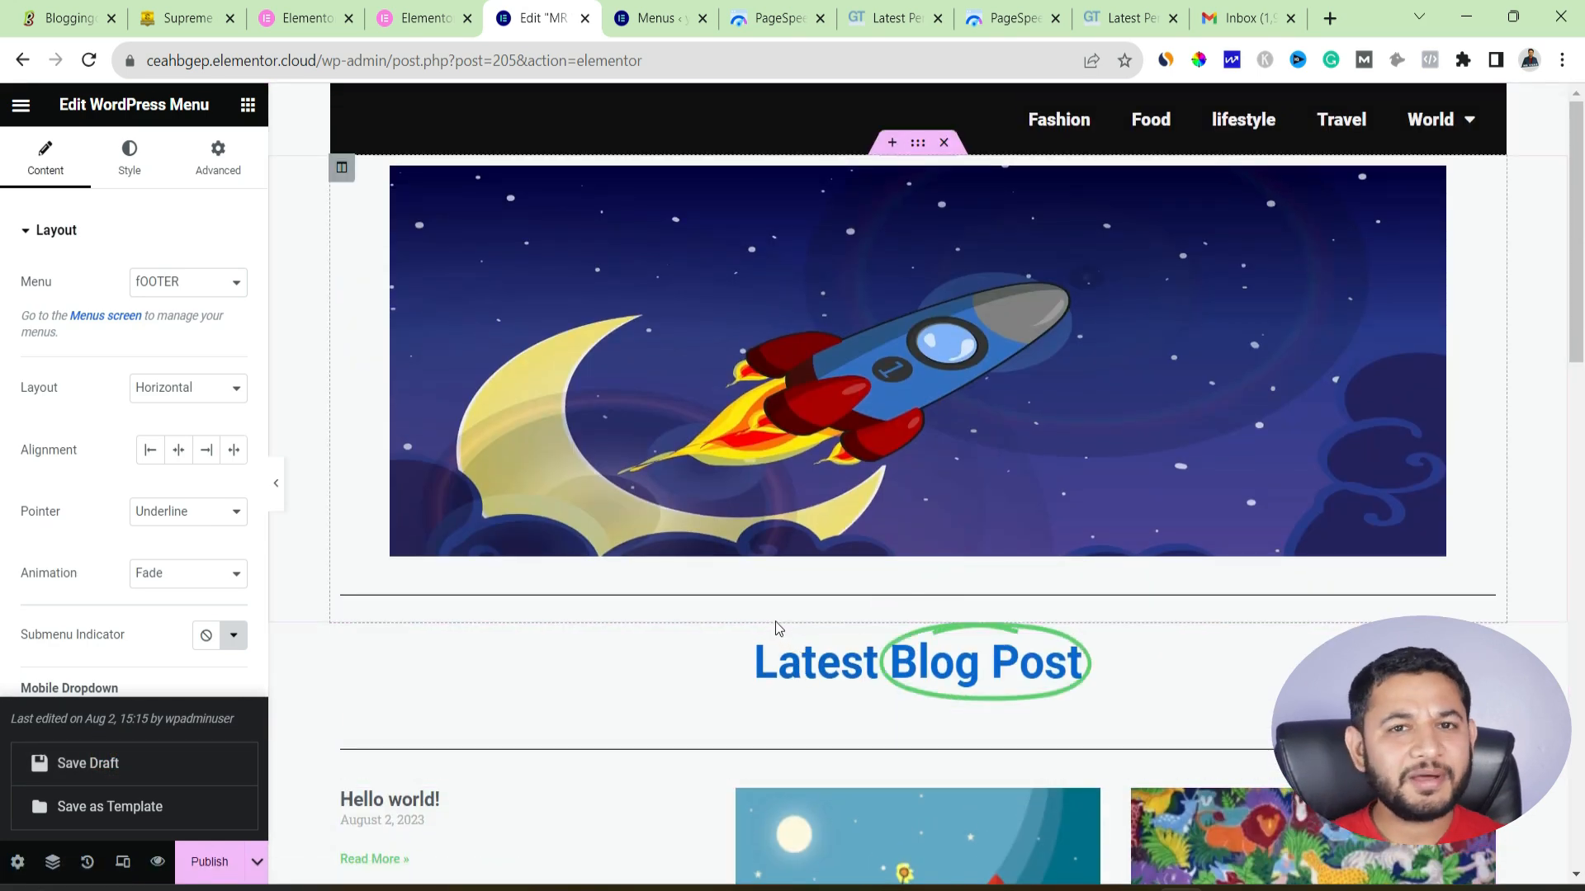
pyautogui.click(246, 107)
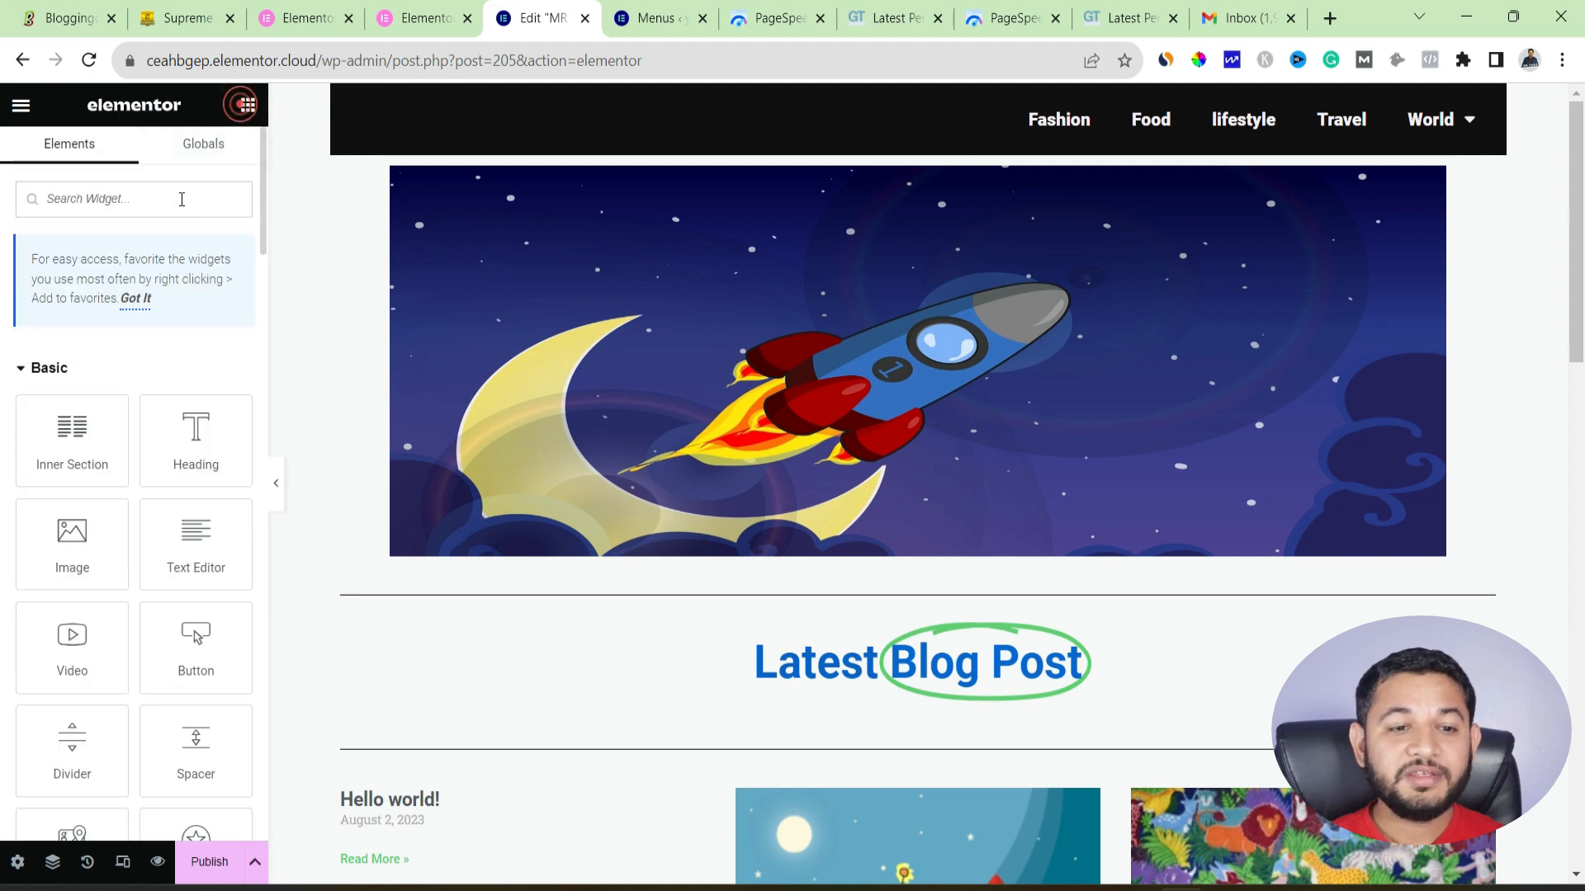
pyautogui.write('logo')
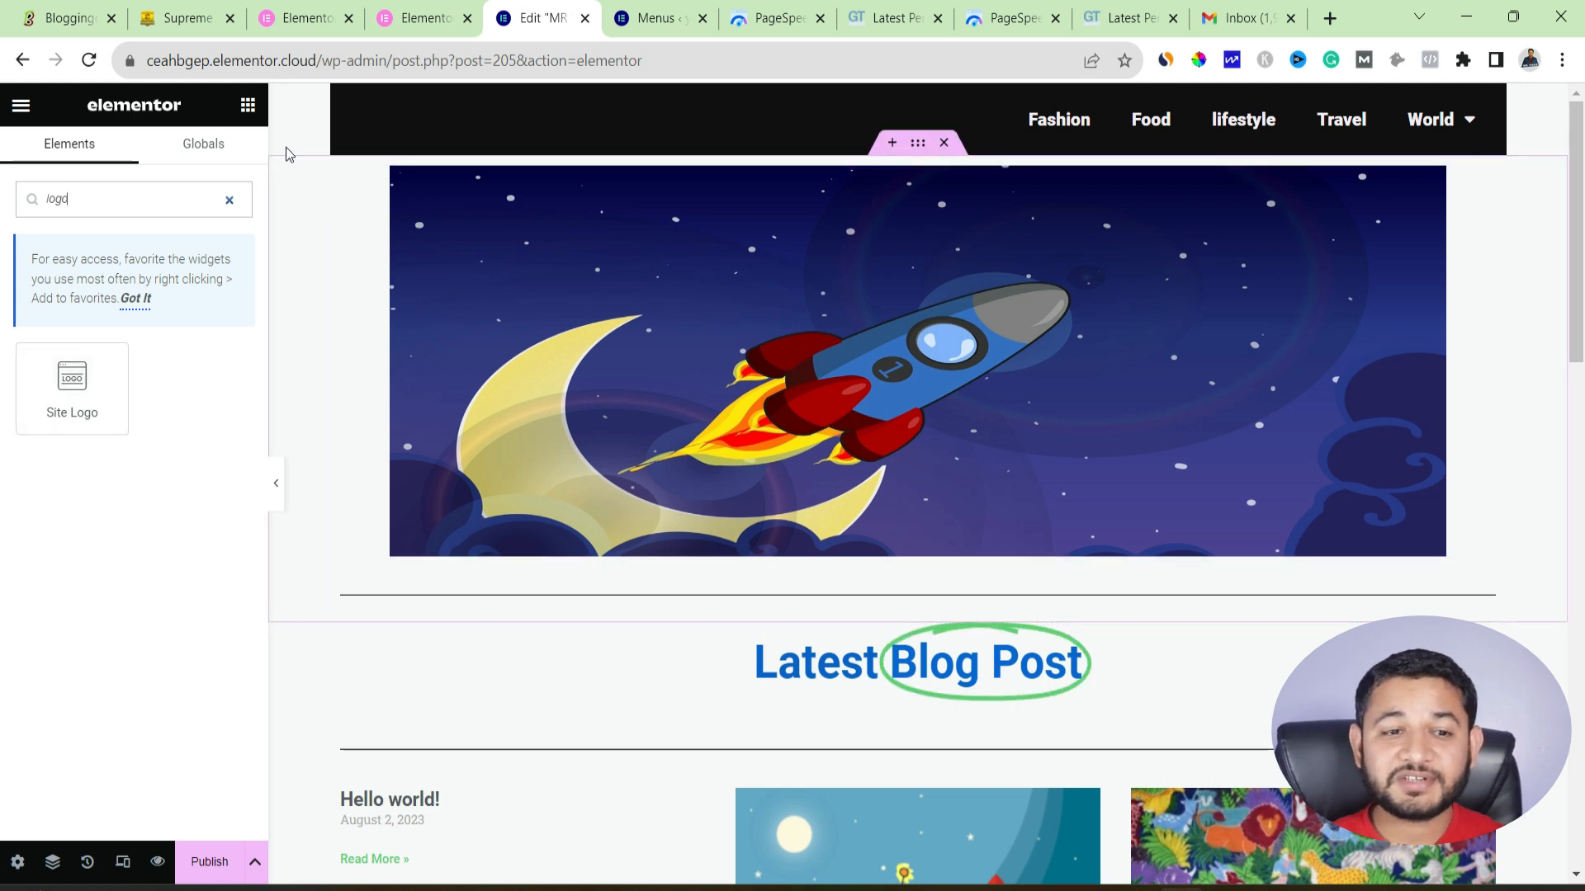
pyautogui.write('video')
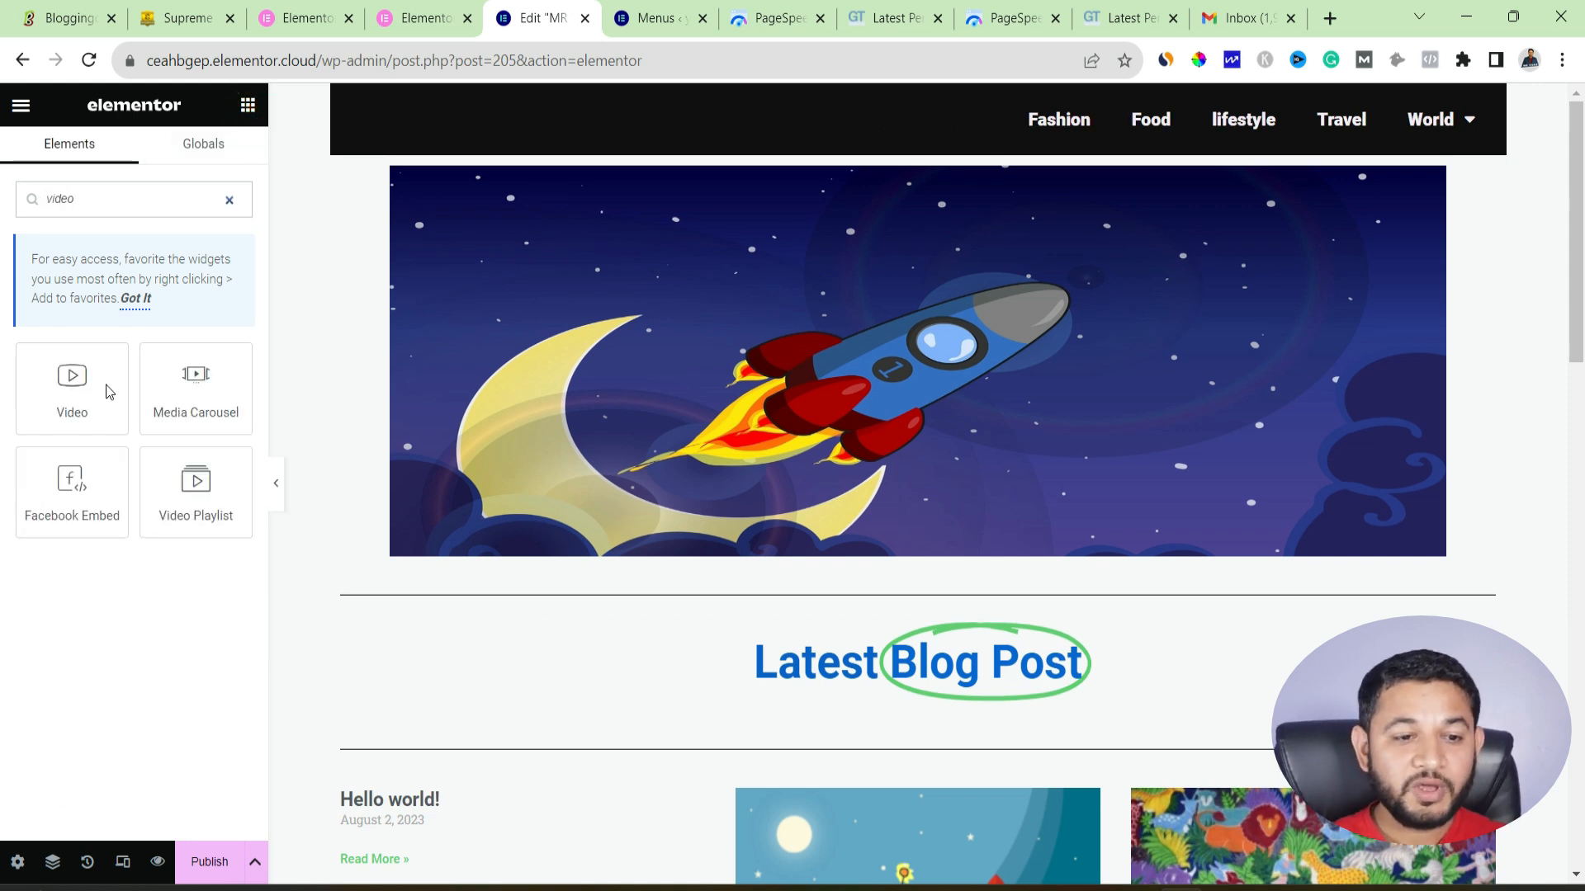
pyautogui.moveTo(781, 571); pyautogui.dragTo(909, 611)
pyautogui.scroll(-4, 838, 601)
pyautogui.scroll(4, 844, 603)
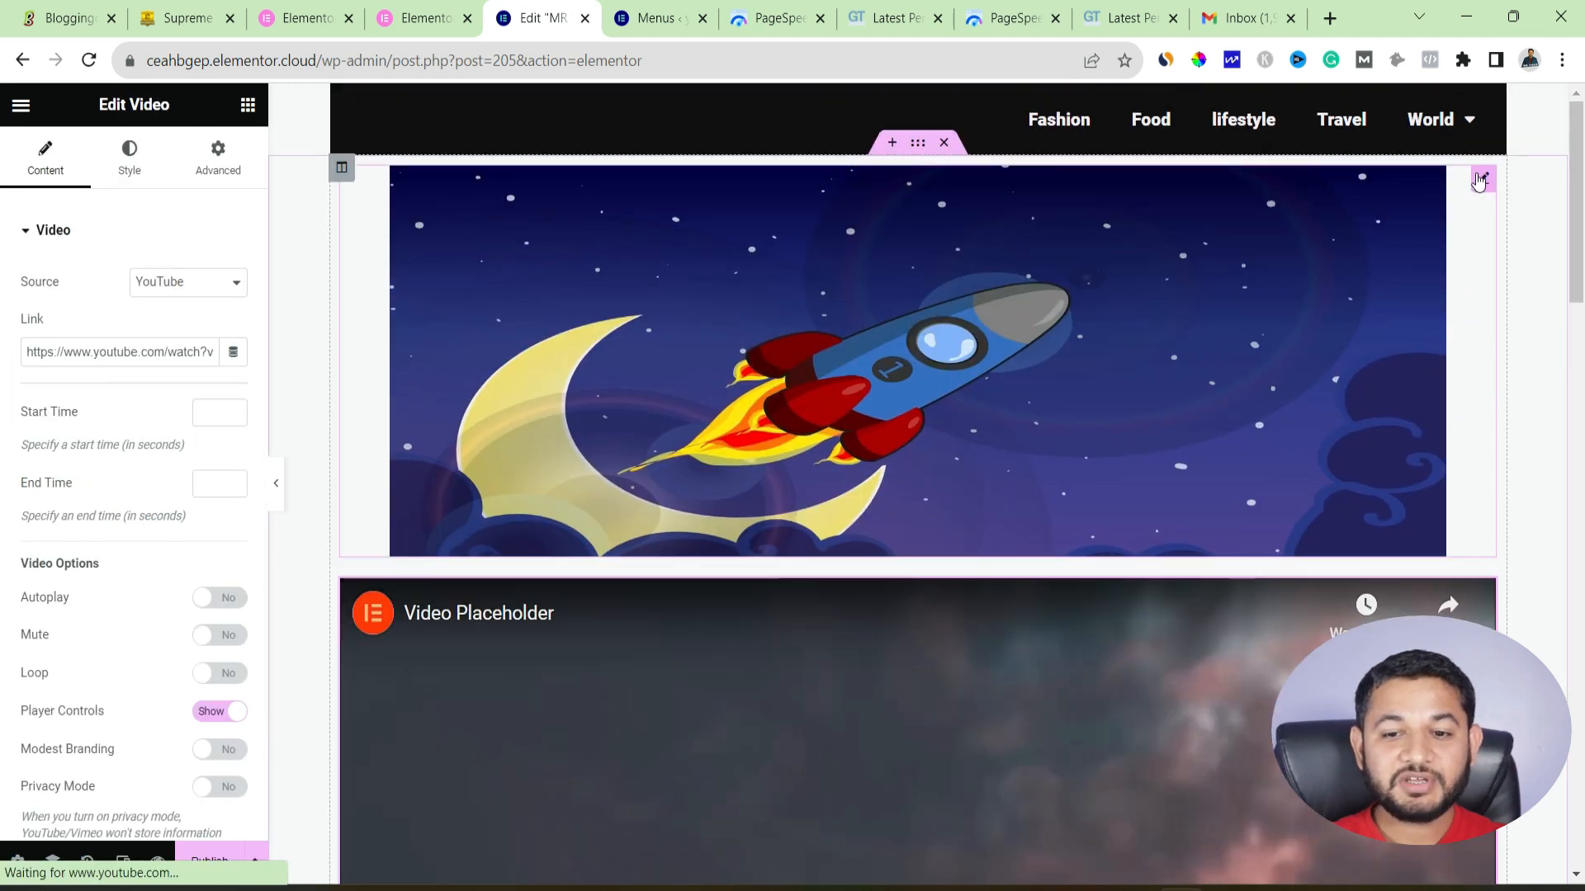
pyautogui.scroll(-5, 1239, 371)
pyautogui.scroll(-4, 891, 502)
pyautogui.scroll(4, 682, 381)
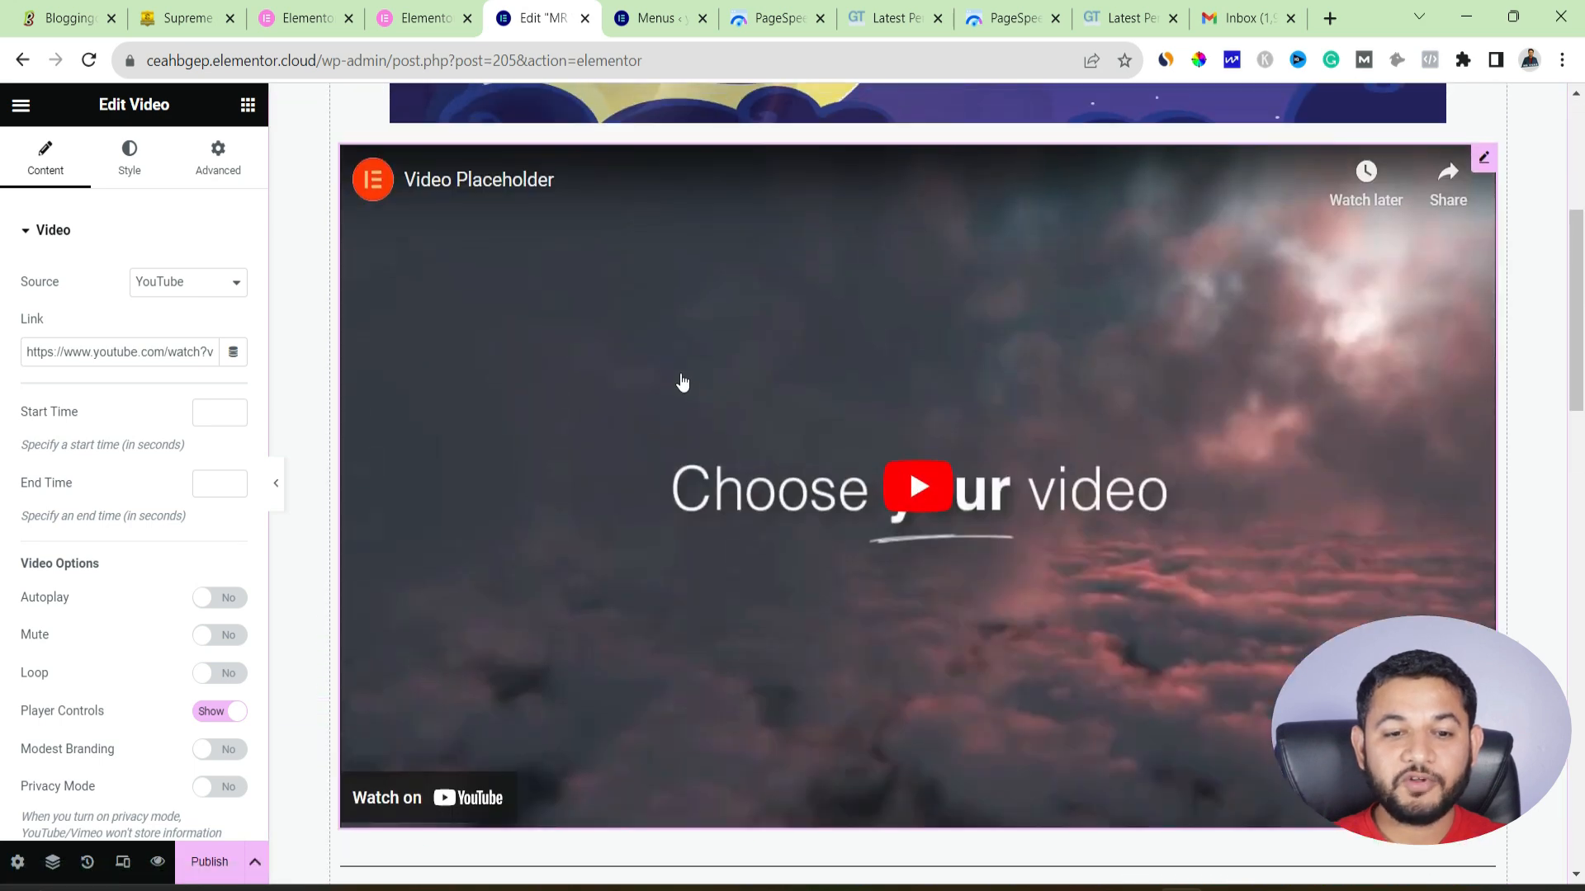
# - Open YouTube in a new browser tab to get a video link for the Video widget
pyautogui.tripleClick(166, 349)
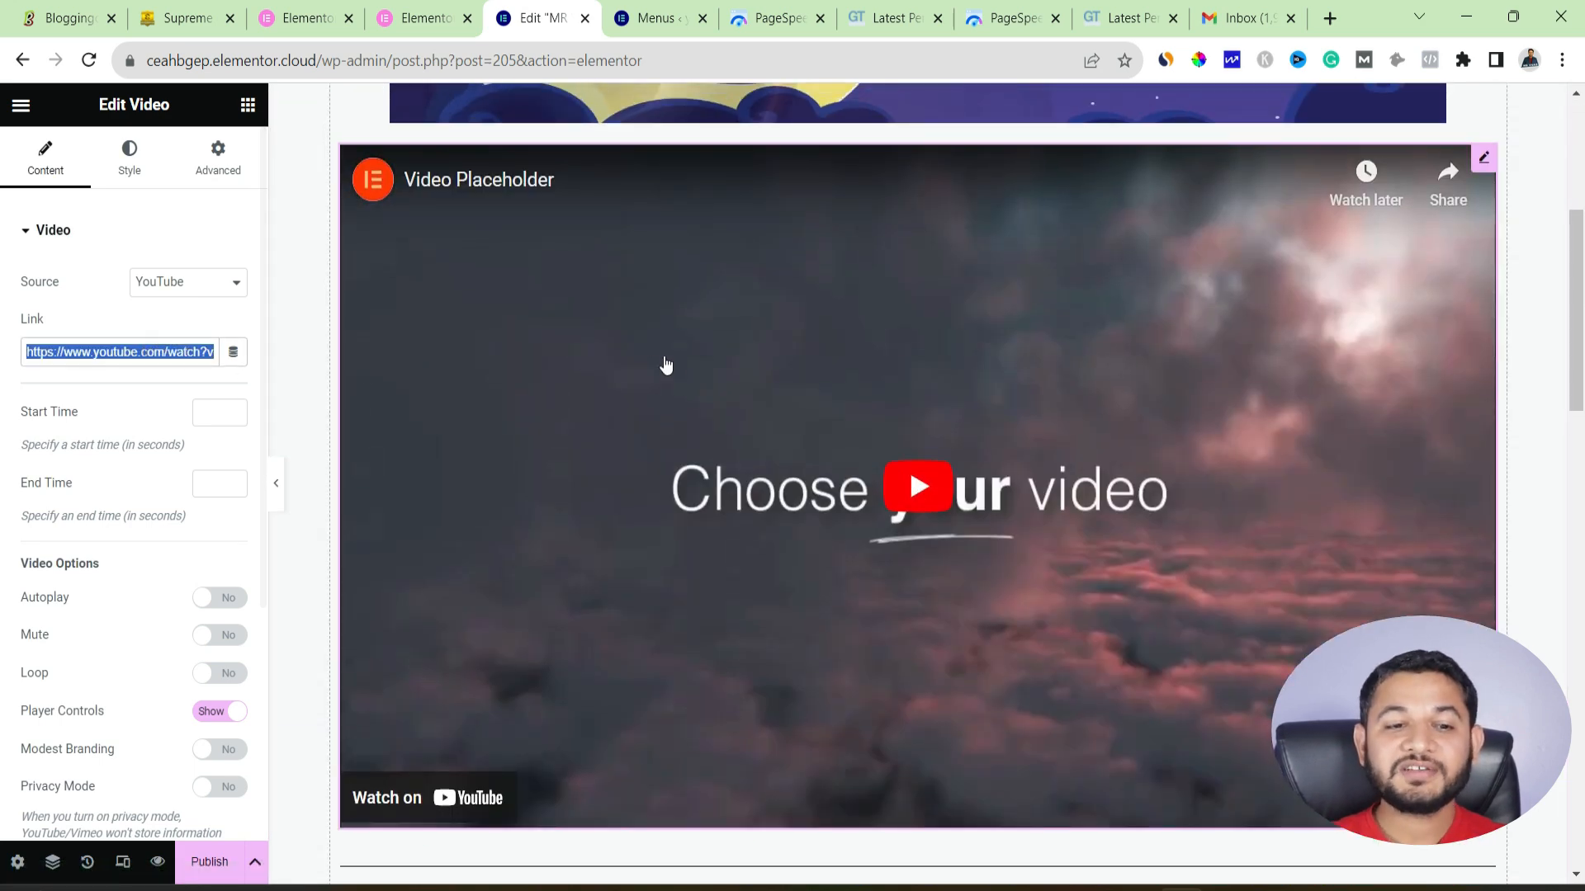
pyautogui.scroll(-5, 677, 361)
pyautogui.scroll(5, 677, 360)
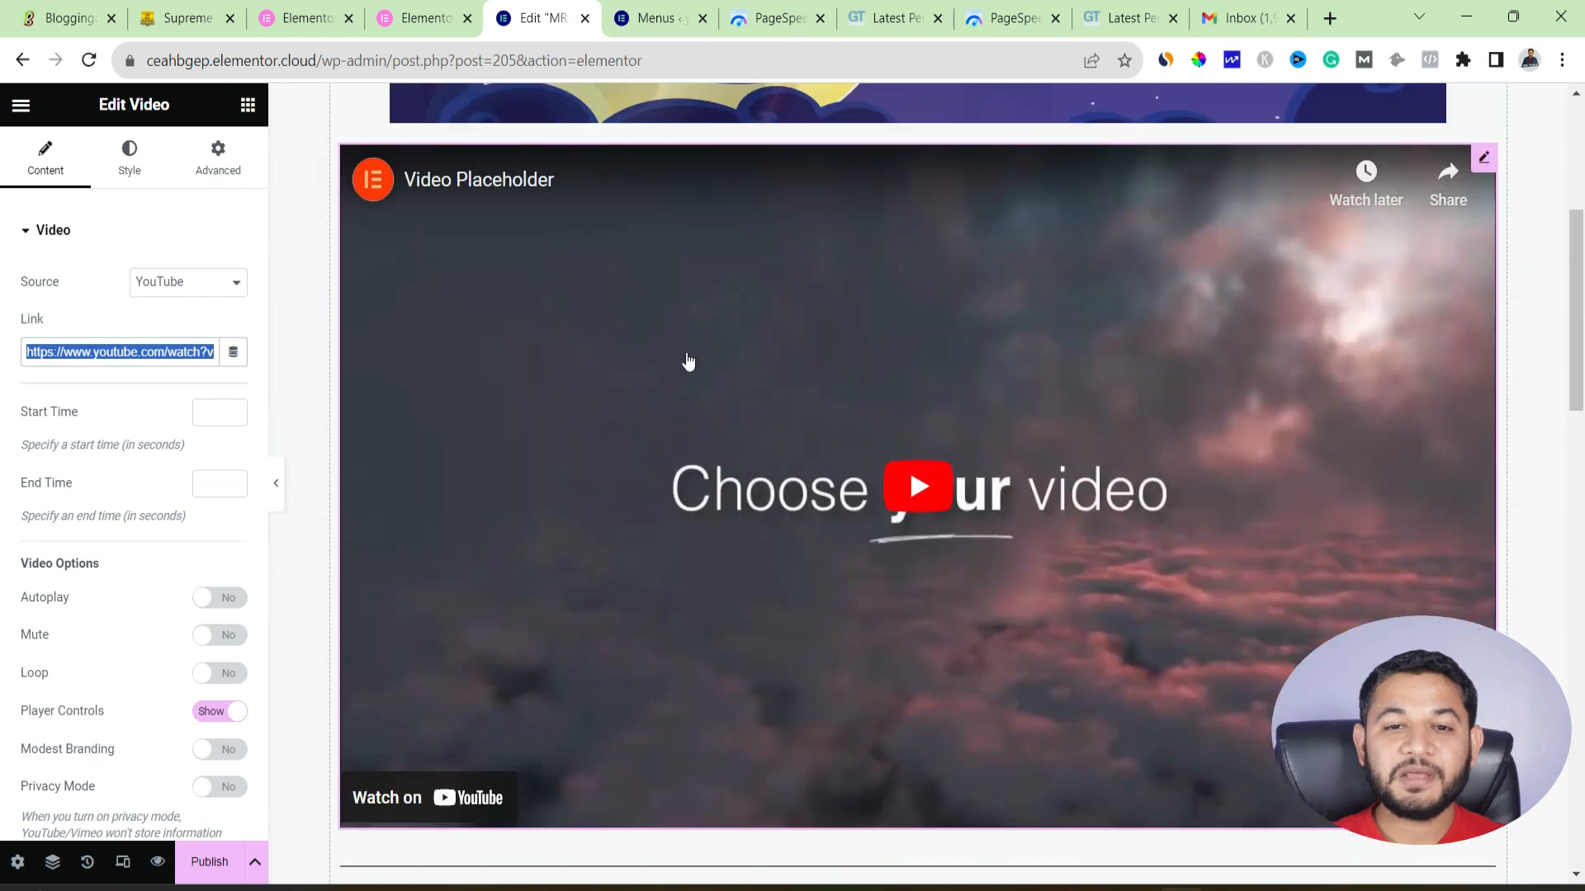
pyautogui.click(1319, 24)
pyautogui.write('my')
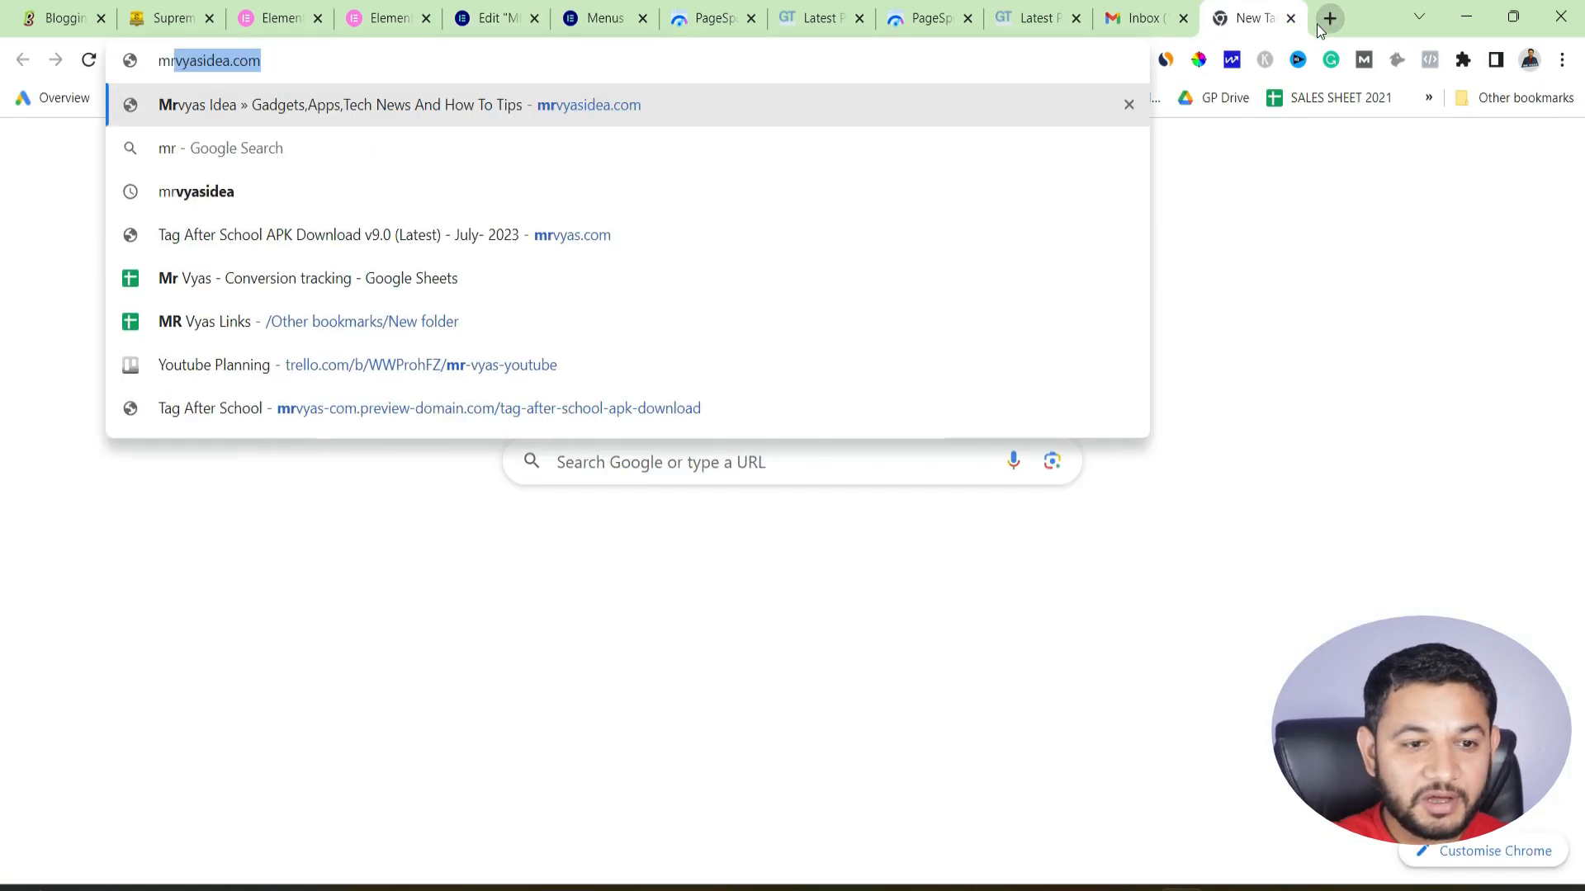
pyautogui.press('BackSpace')
pyautogui.press('BackSpace')
pyautogui.press('BackSpace')
pyautogui.write('y')
pyautogui.press('Return')
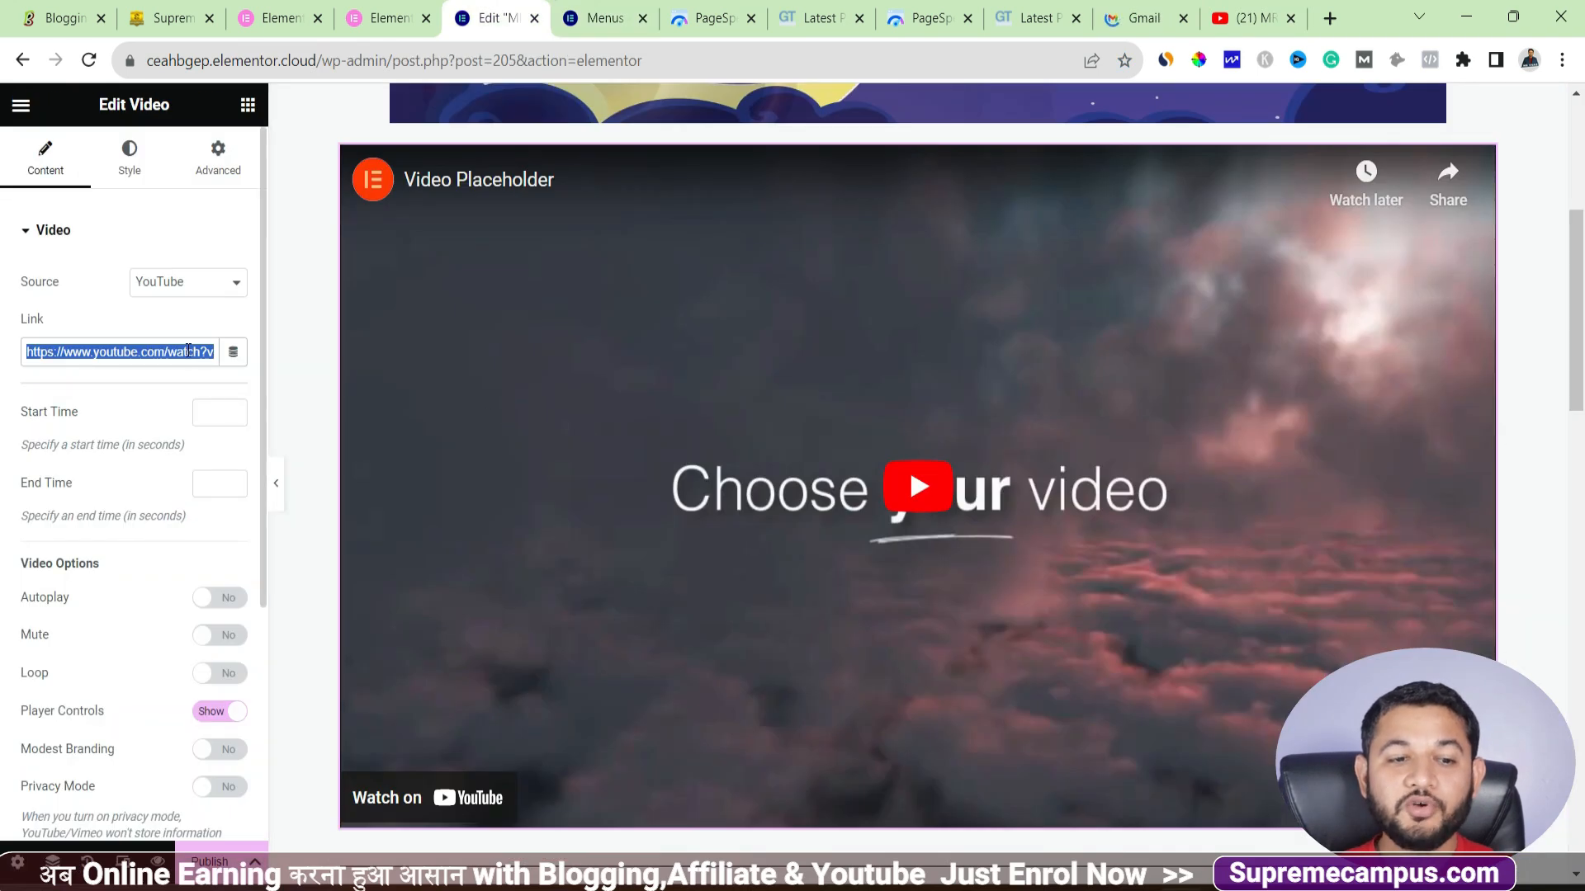
pyautogui.click(189, 348)
pyautogui.hotkey('ctrl', 'a')
pyautogui.write('https://www.youtube.com/watch?v=4HELPOa_PxM&t=2s')
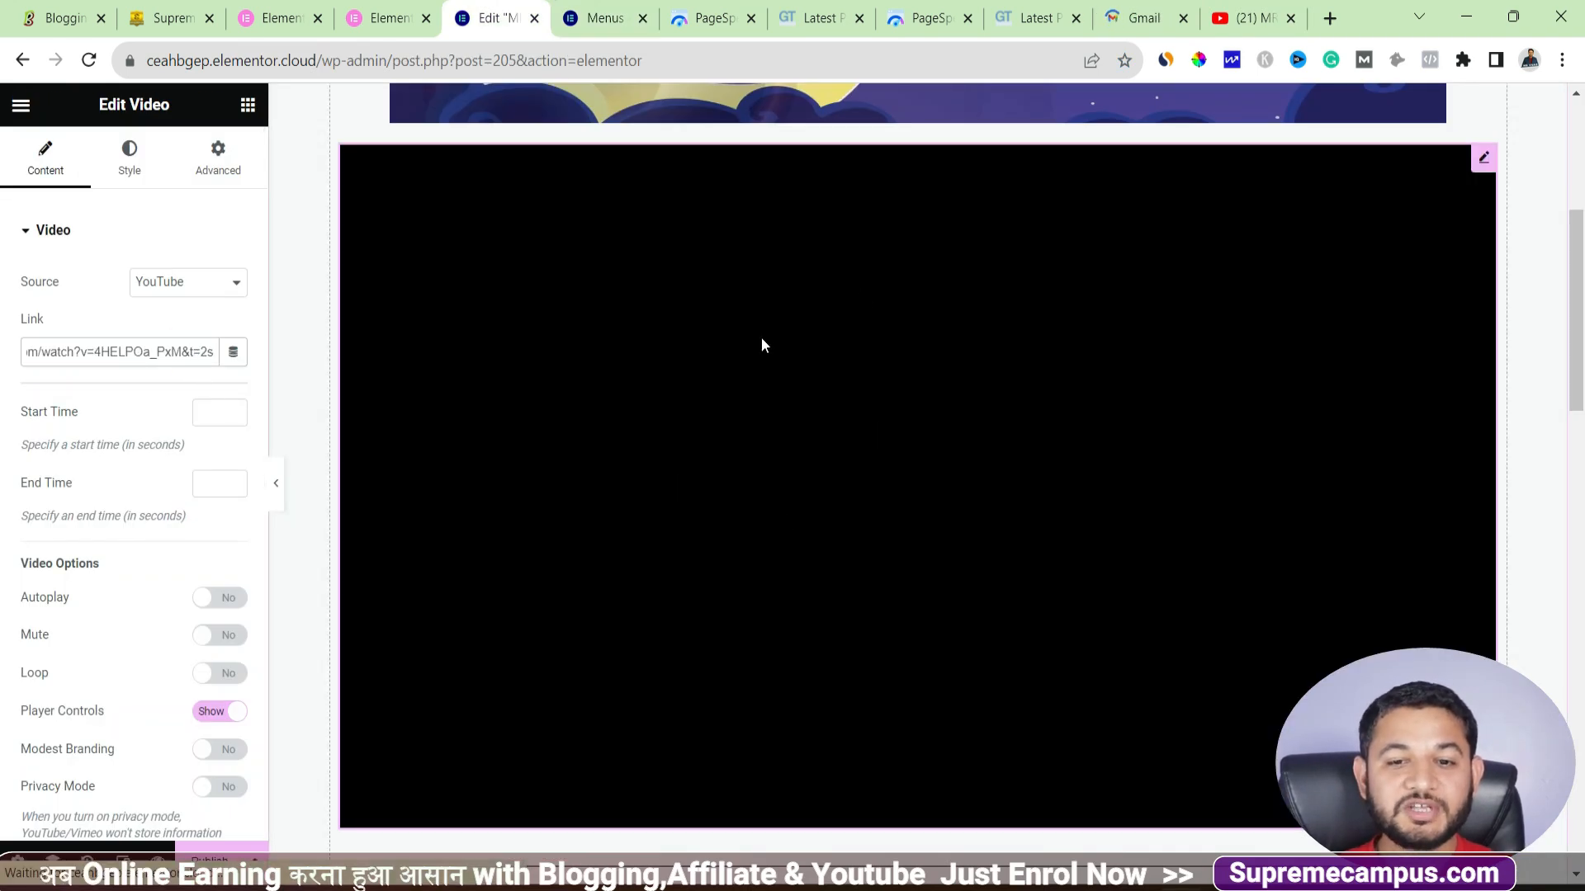
pyautogui.scroll(6, 897, 426)
pyautogui.scroll(-4, 897, 427)
pyautogui.scroll(4, 897, 427)
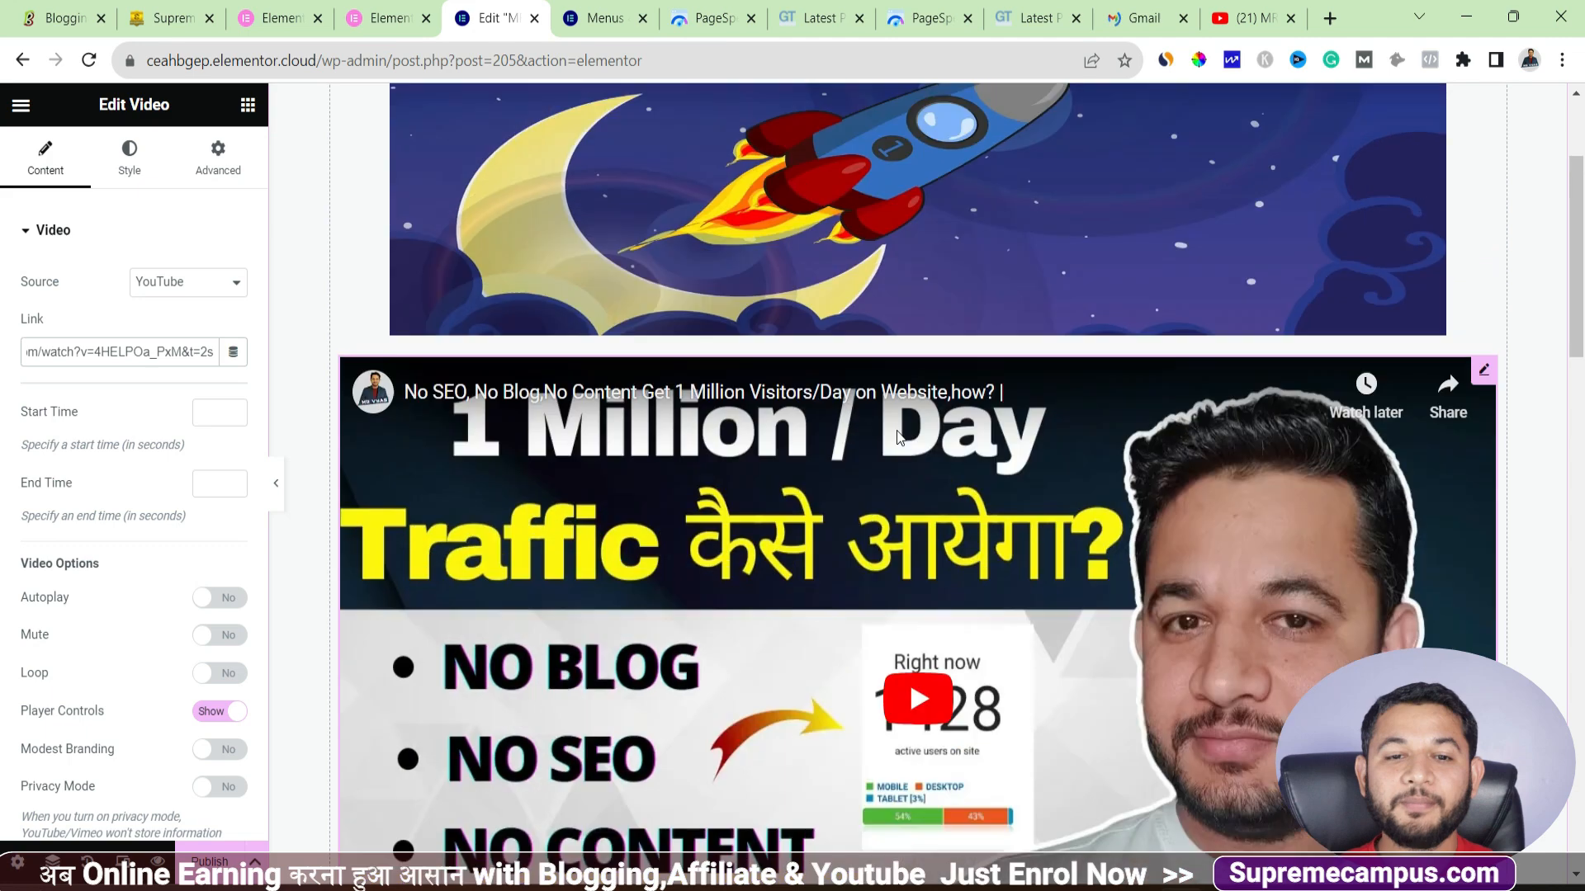
pyautogui.click(257, 862)
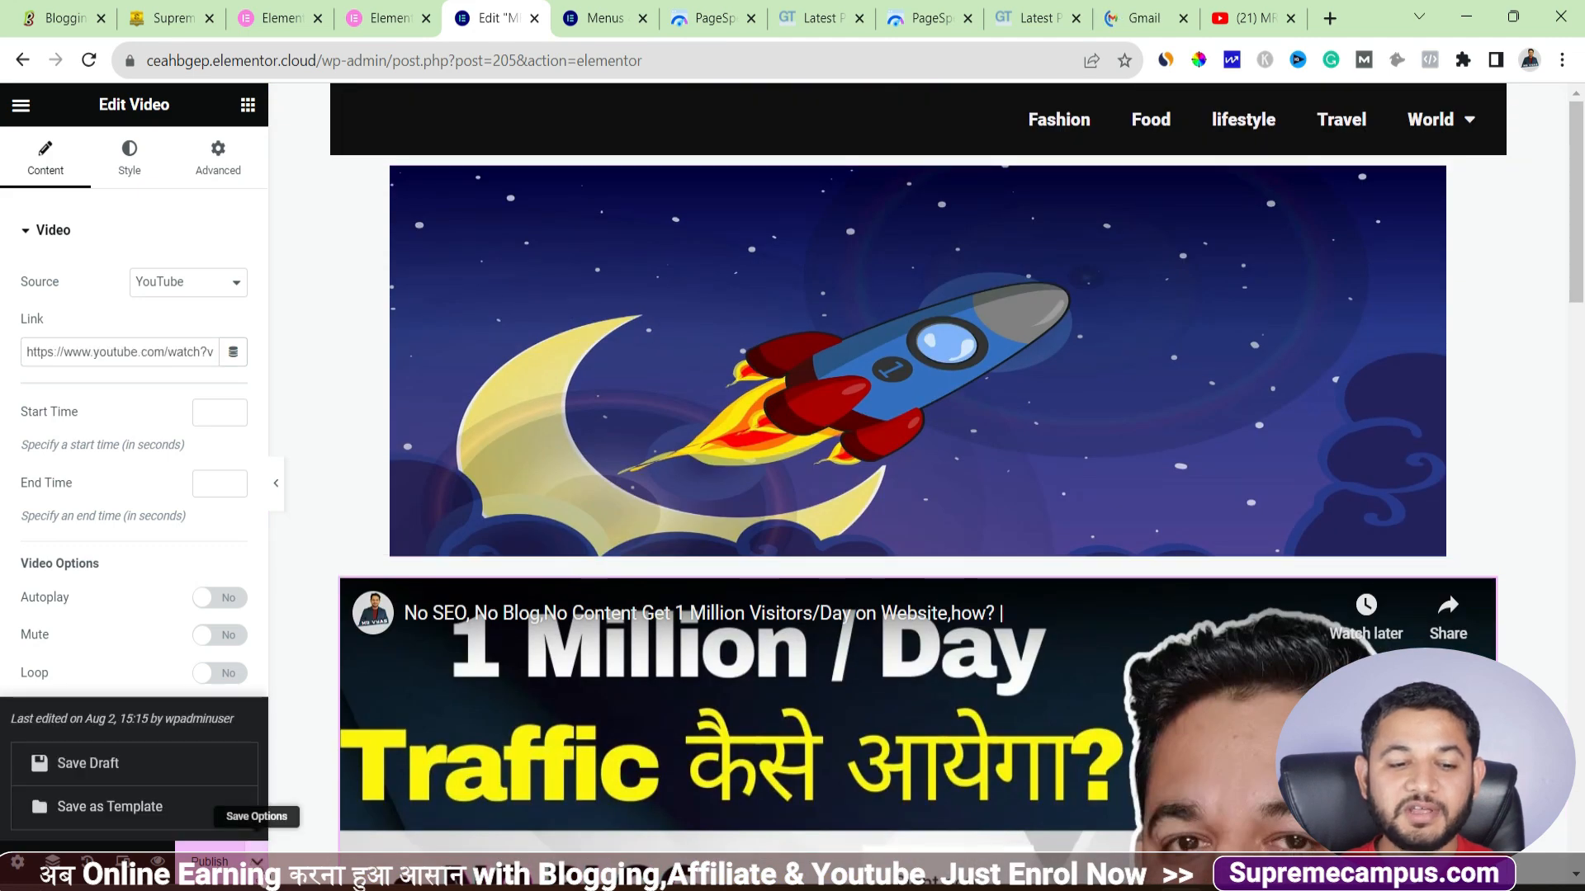
pyautogui.click(147, 765)
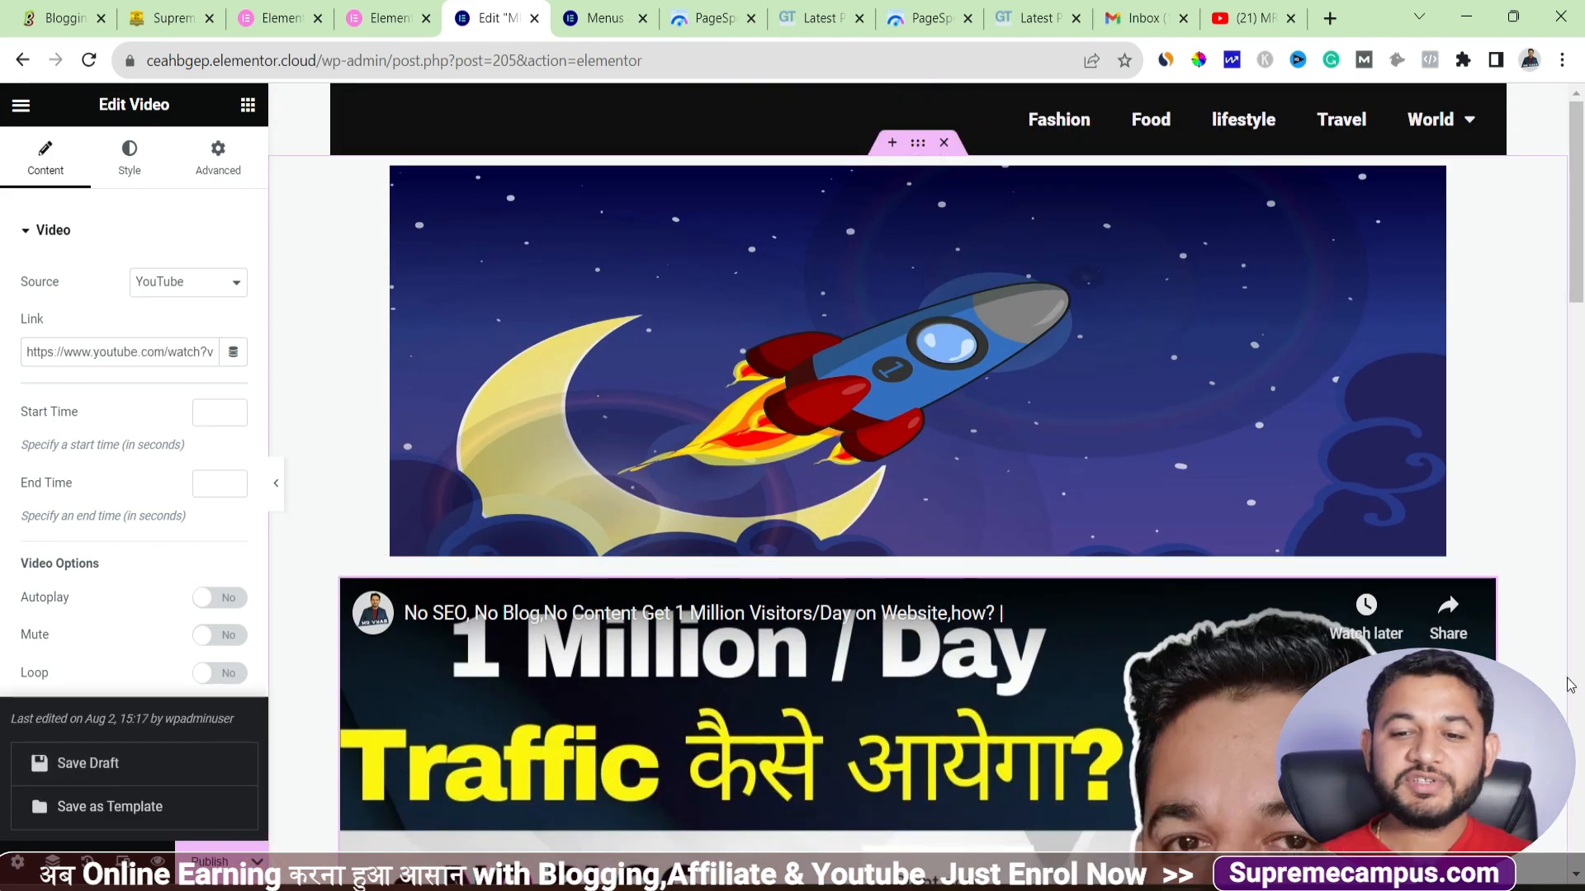
# - Examine the Video widget's style and content settings and play the embedded video in the editor
pyautogui.scroll(-6, 1160, 546)
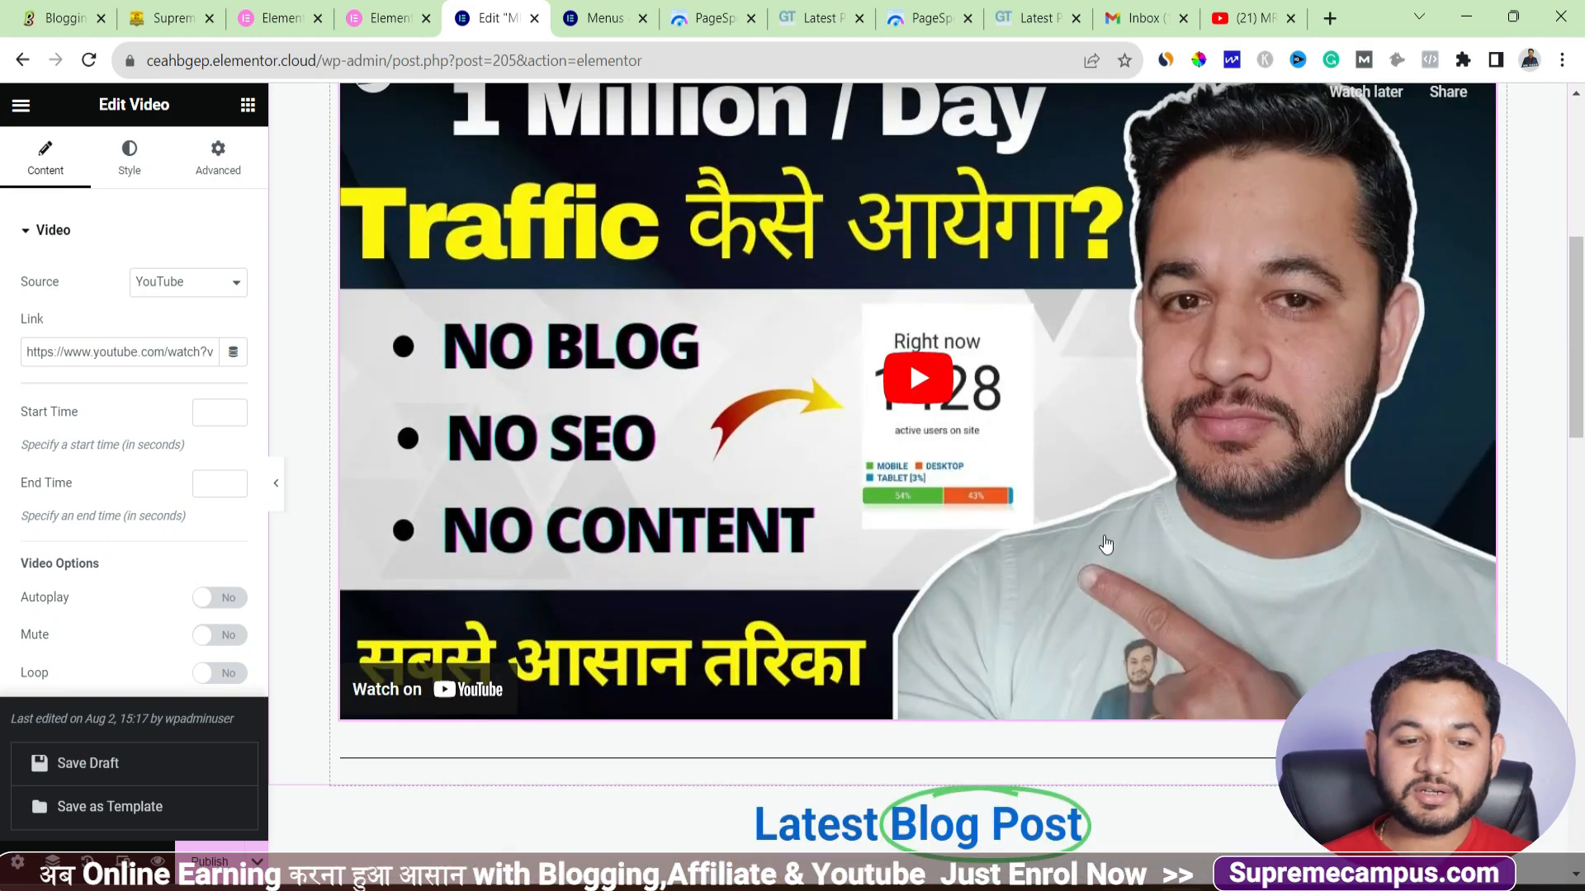
pyautogui.scroll(3, 1454, 281)
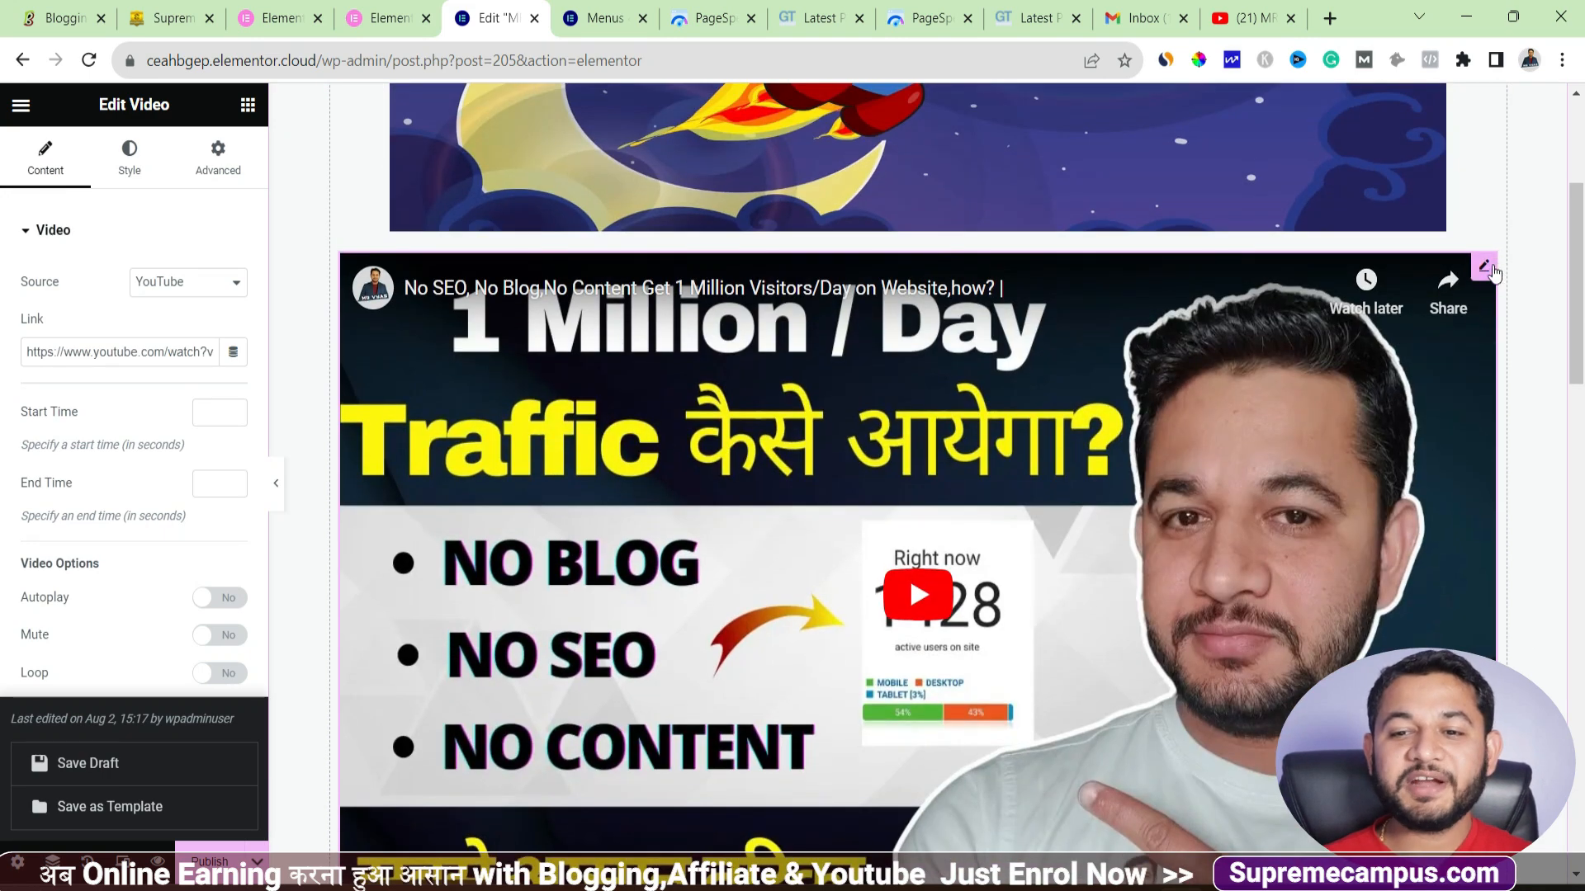
pyautogui.click(1488, 270)
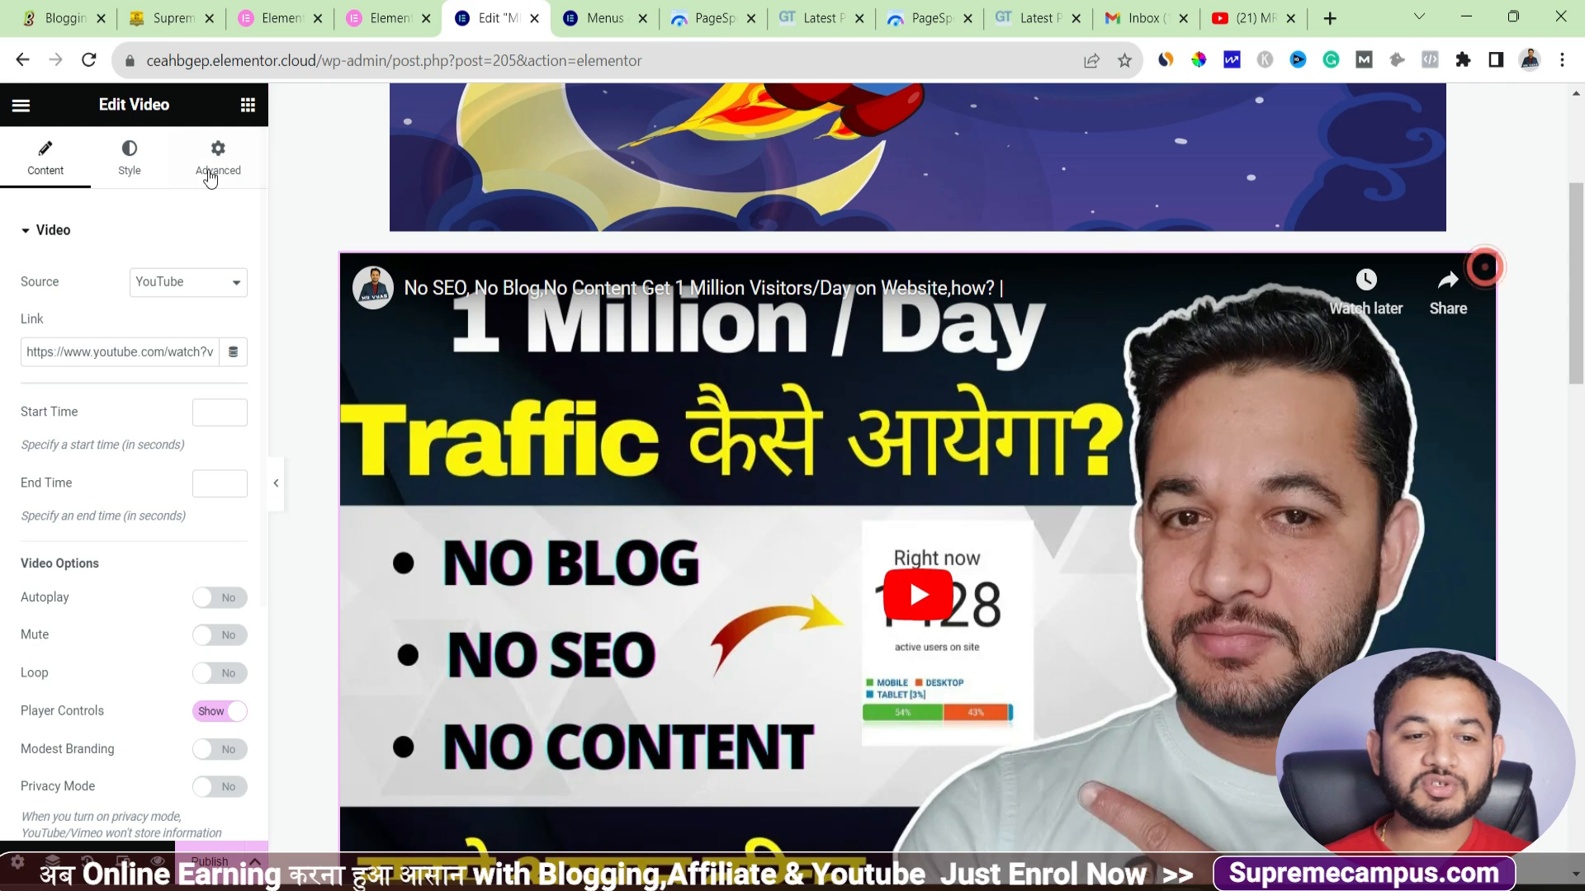
pyautogui.click(129, 157)
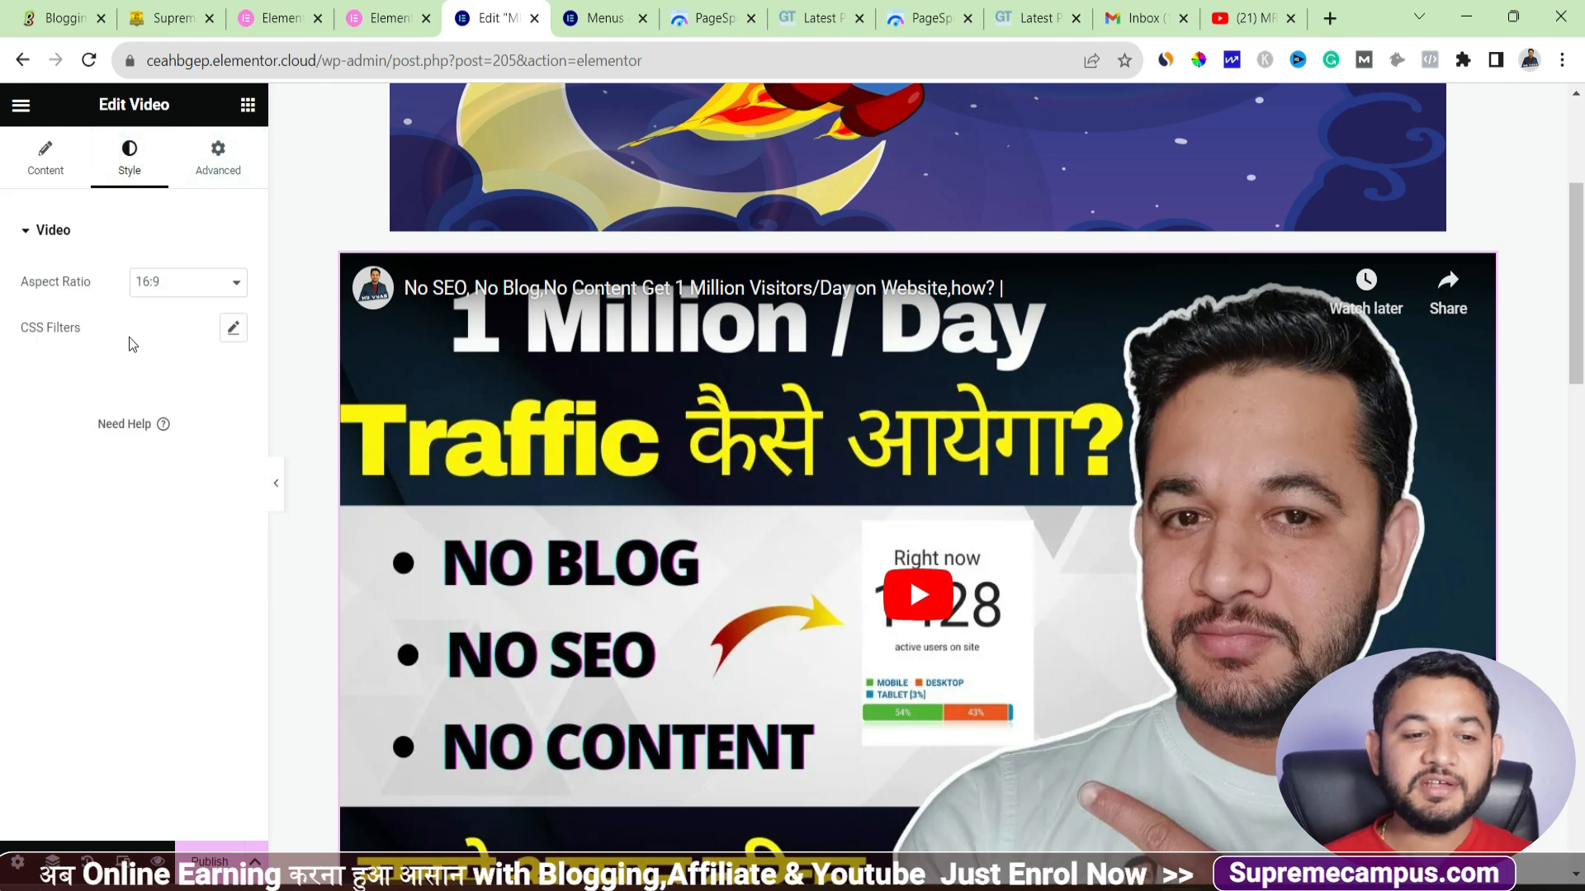
pyautogui.click(45, 157)
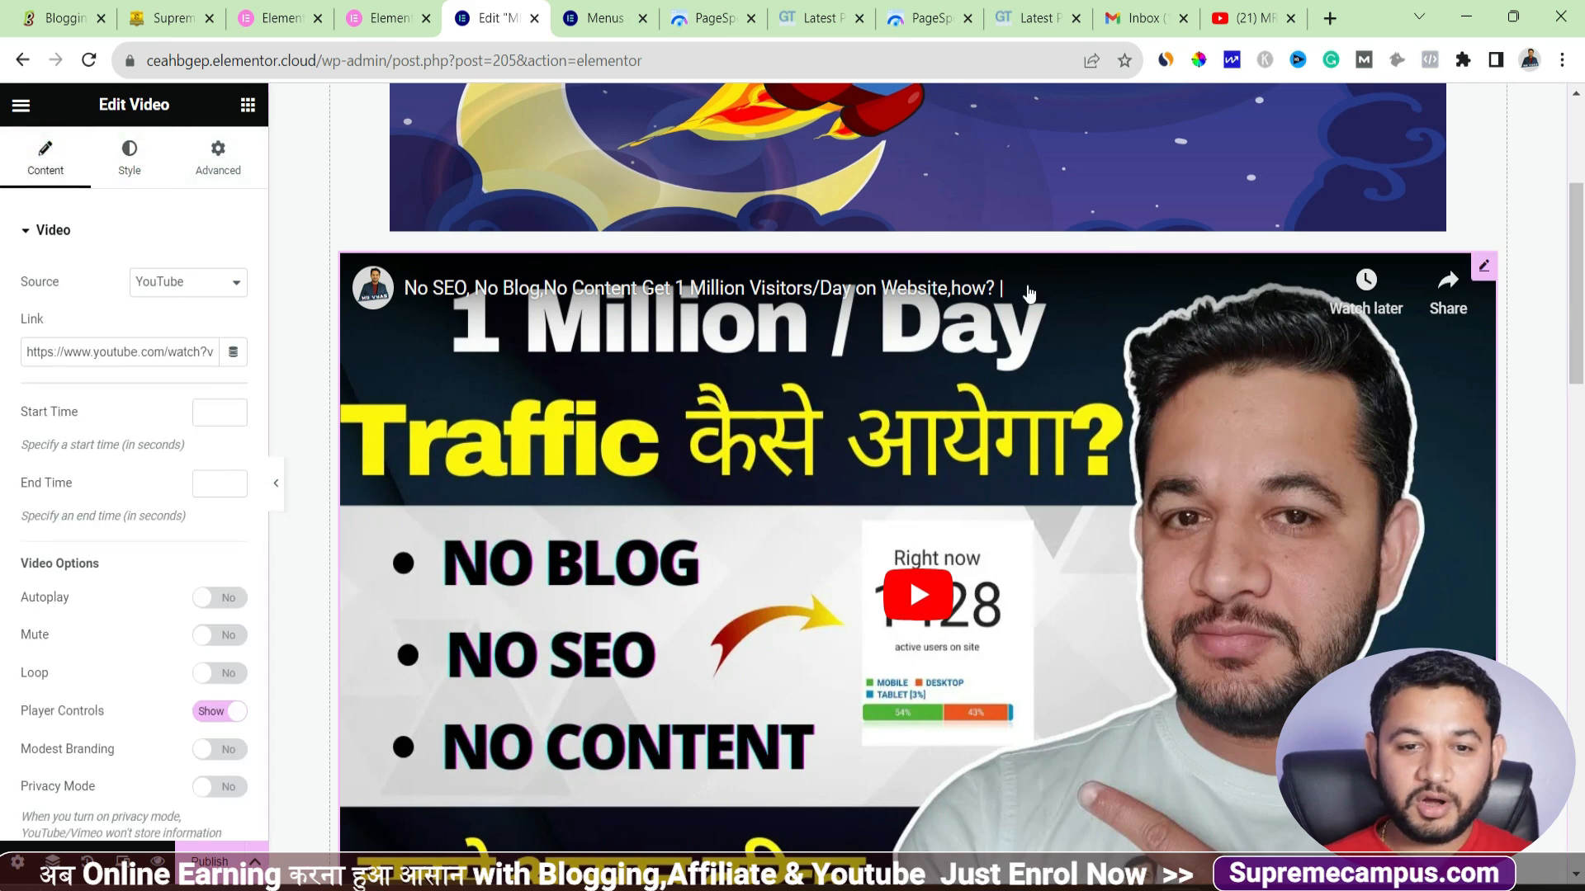
pyautogui.scroll(-5, 844, 259)
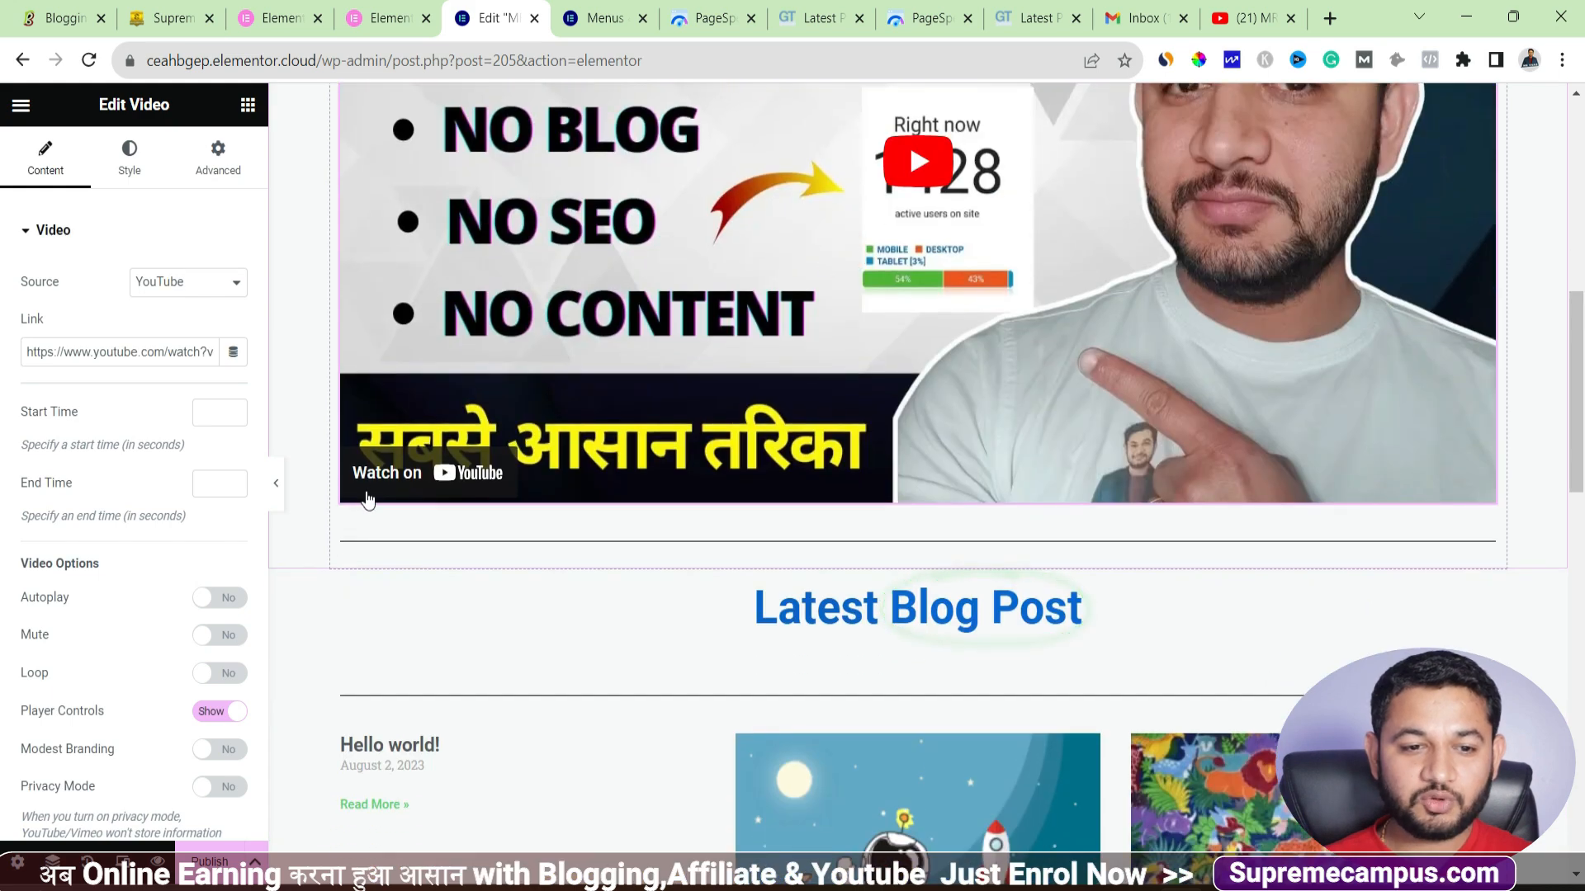
pyautogui.click(337, 501)
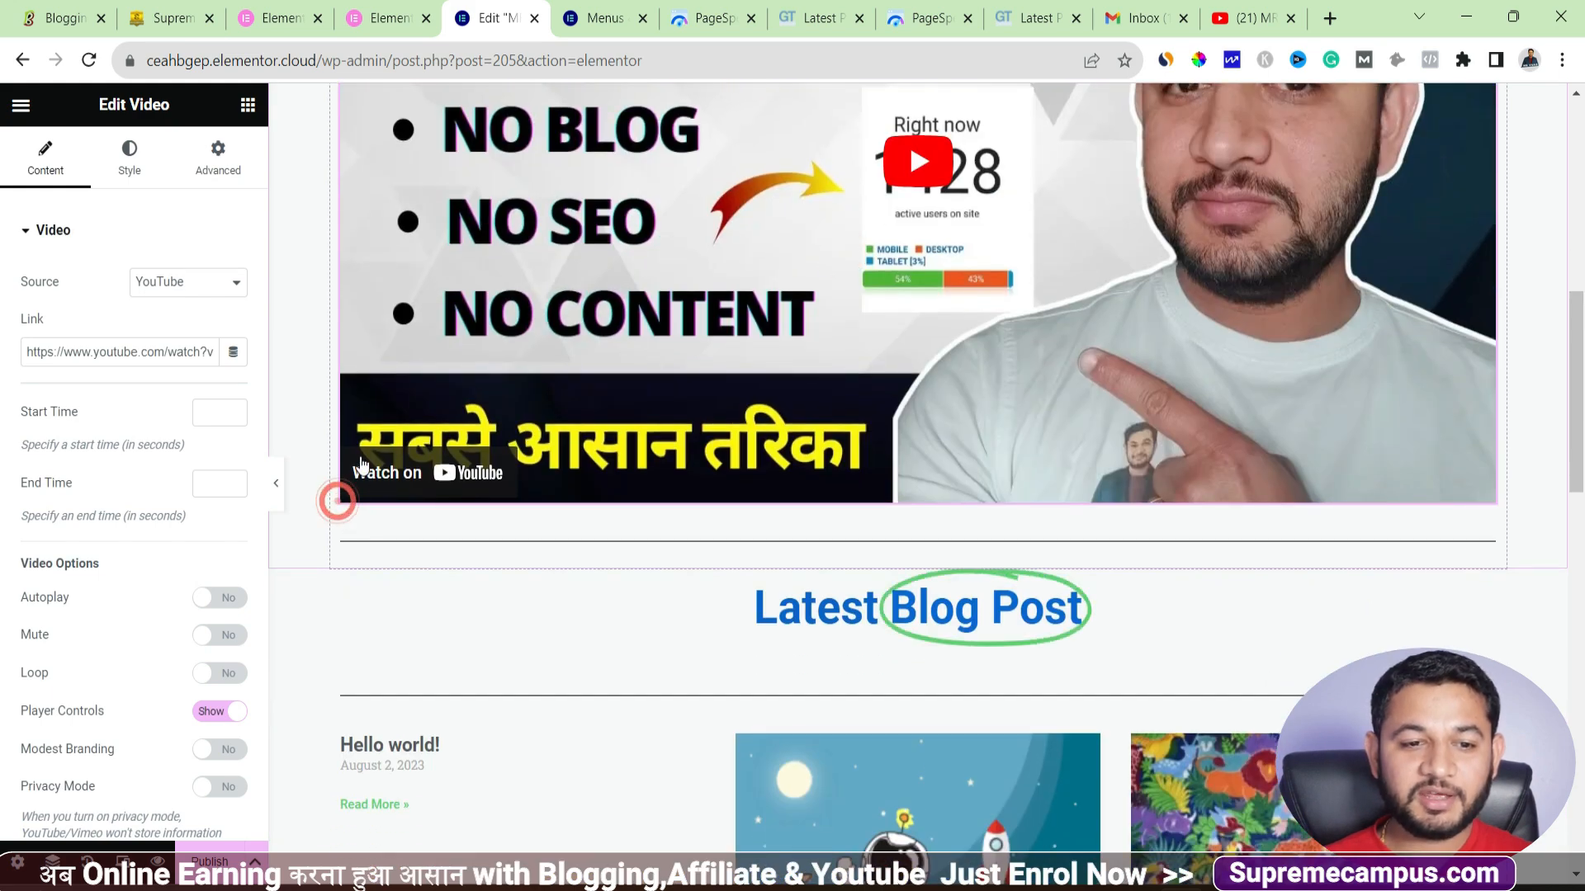
pyautogui.click(392, 361)
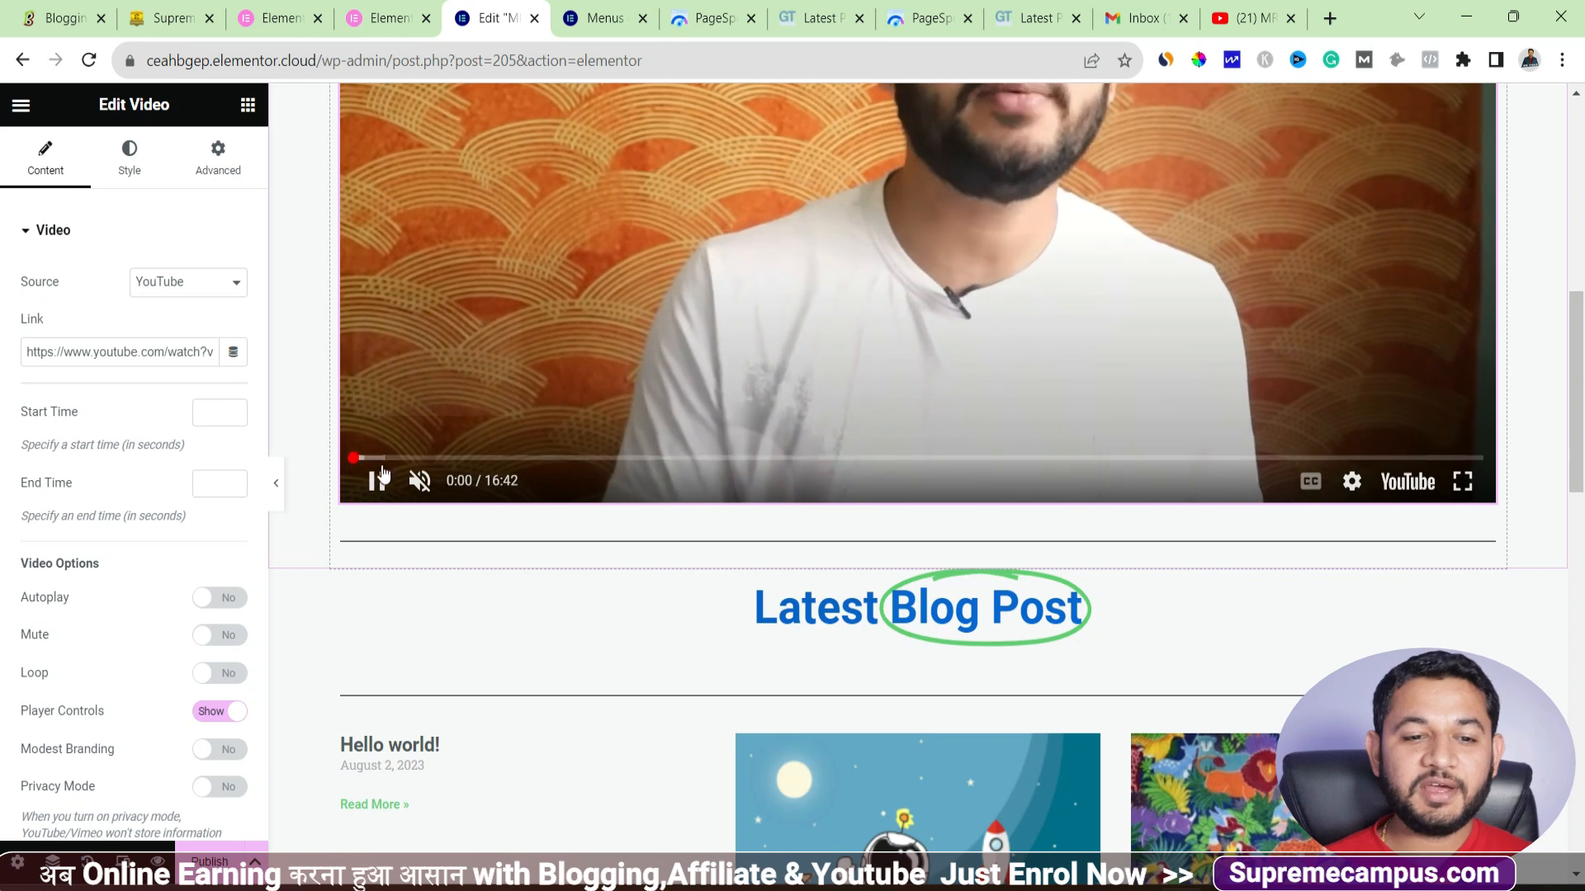
pyautogui.scroll(-4, 162, 520)
pyautogui.scroll(4, 99, 591)
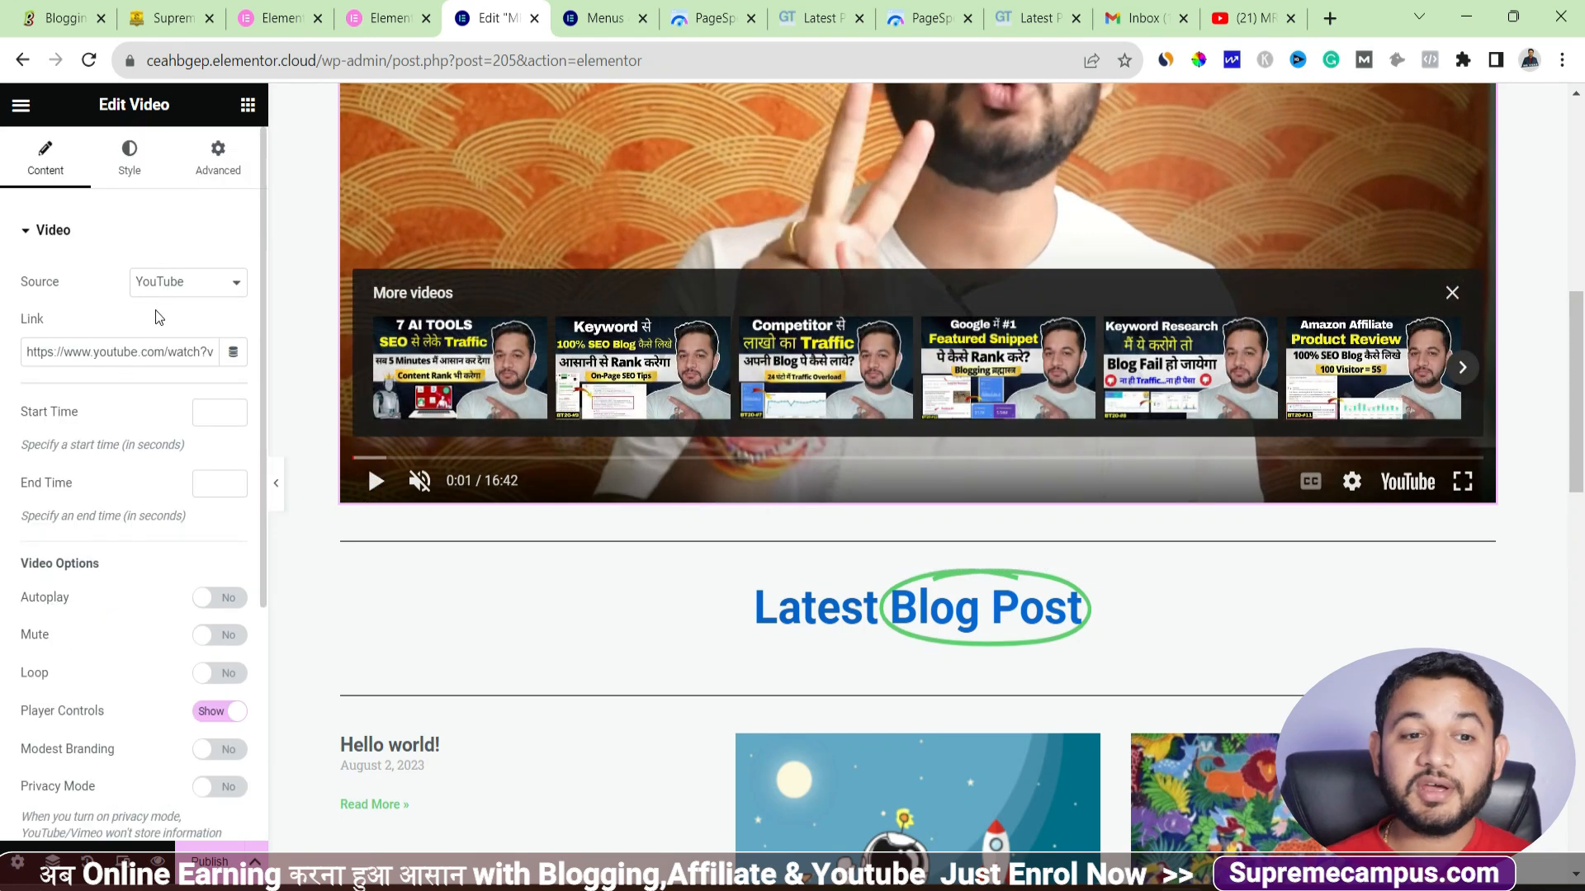
# - Set the Video widget's padding to 100 px on all four sides
pyautogui.click(217, 161)
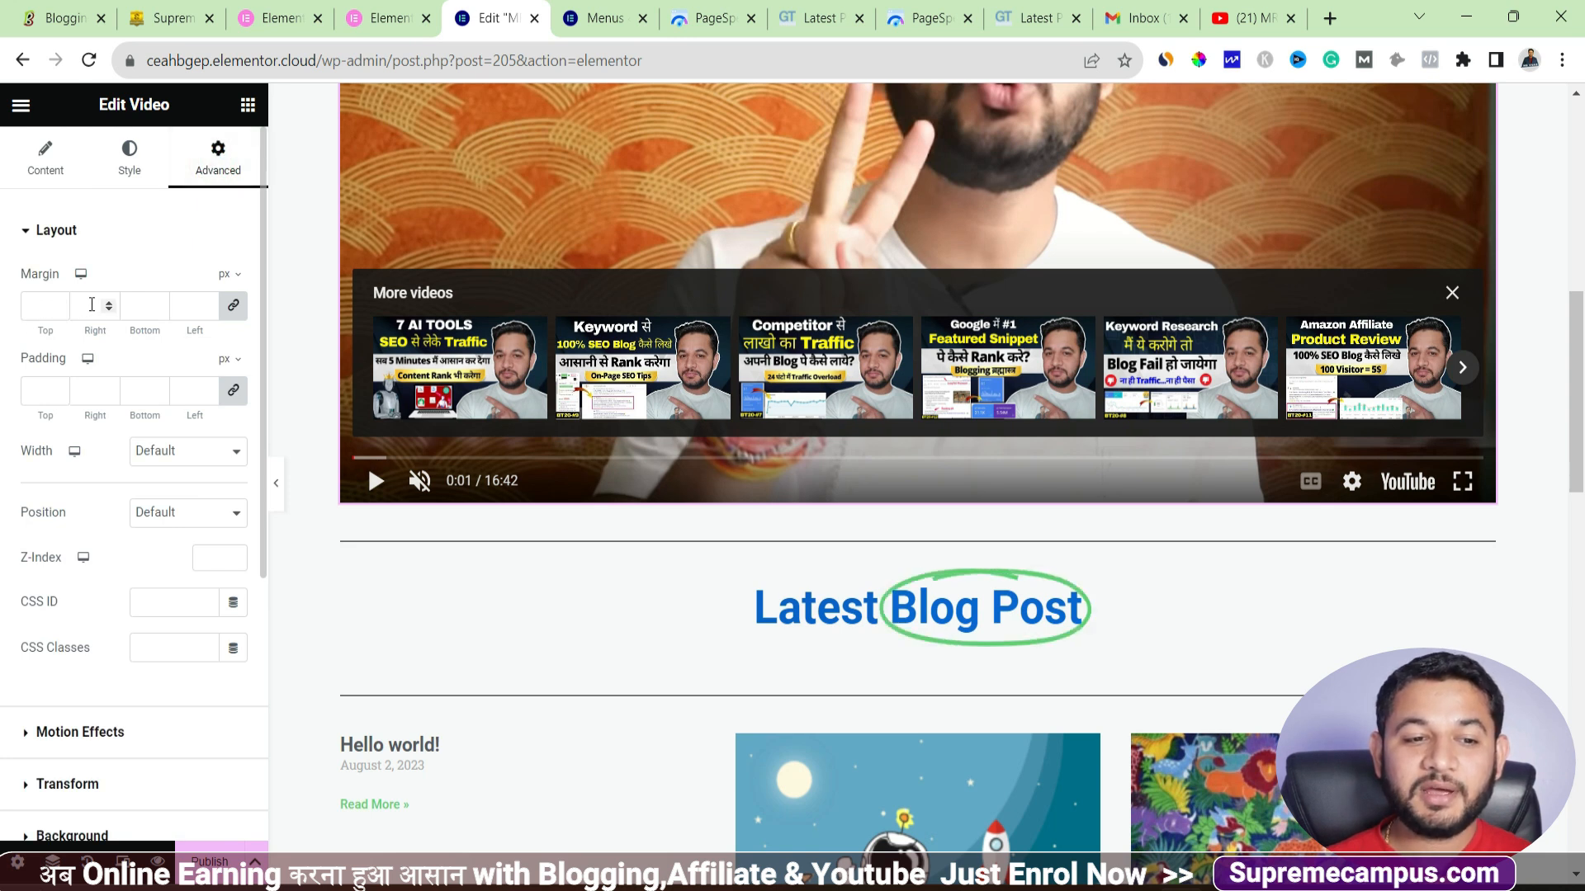
pyautogui.write('50')
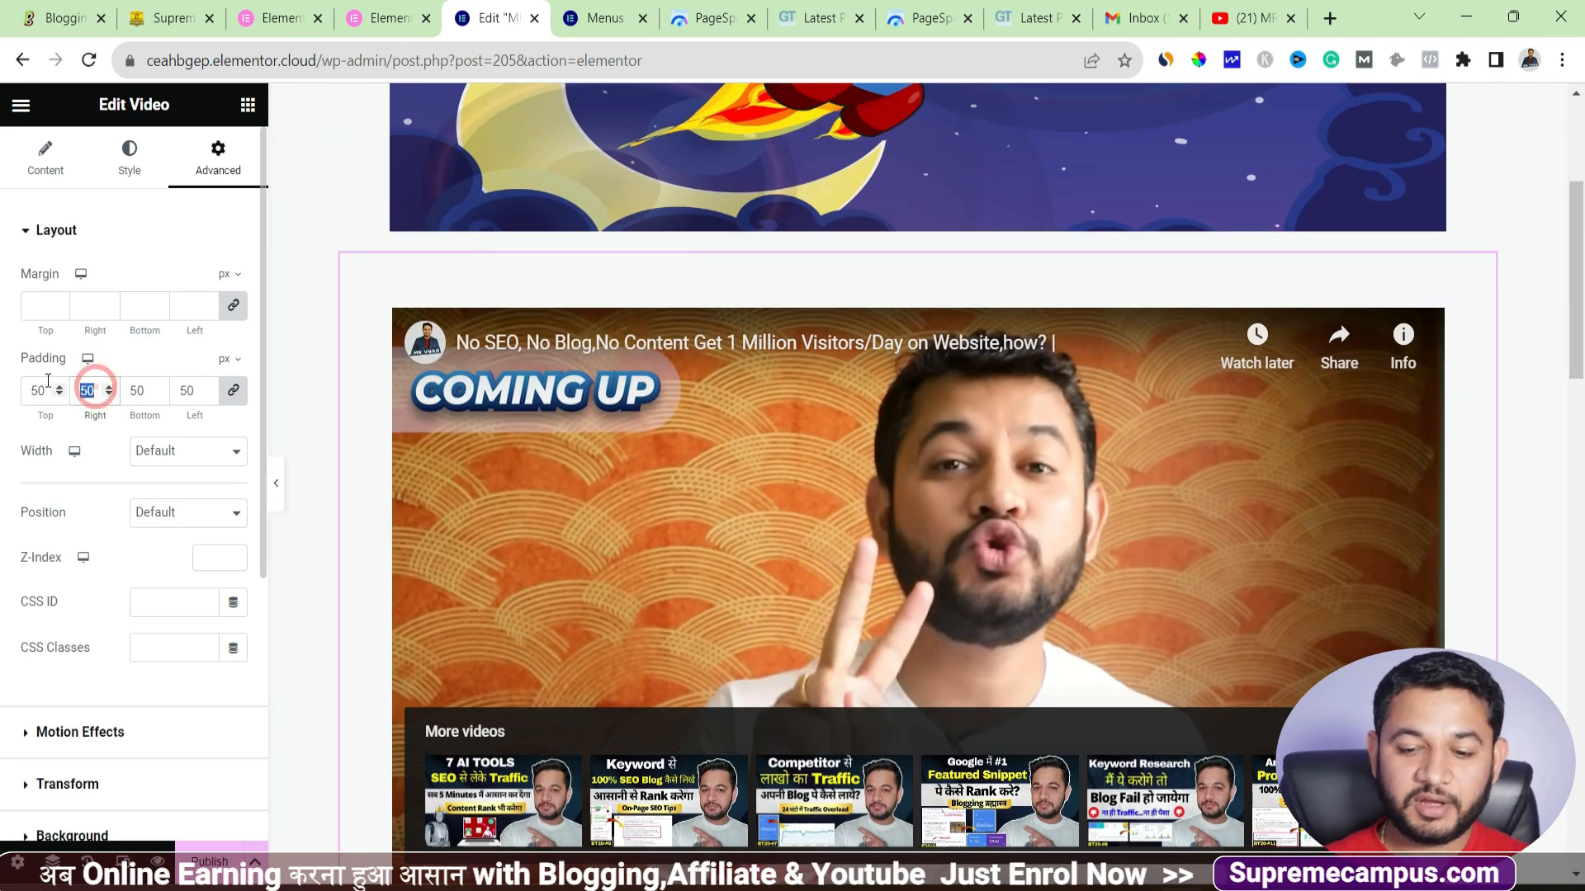
pyautogui.write('100')
pyautogui.scroll(-5, 1065, 520)
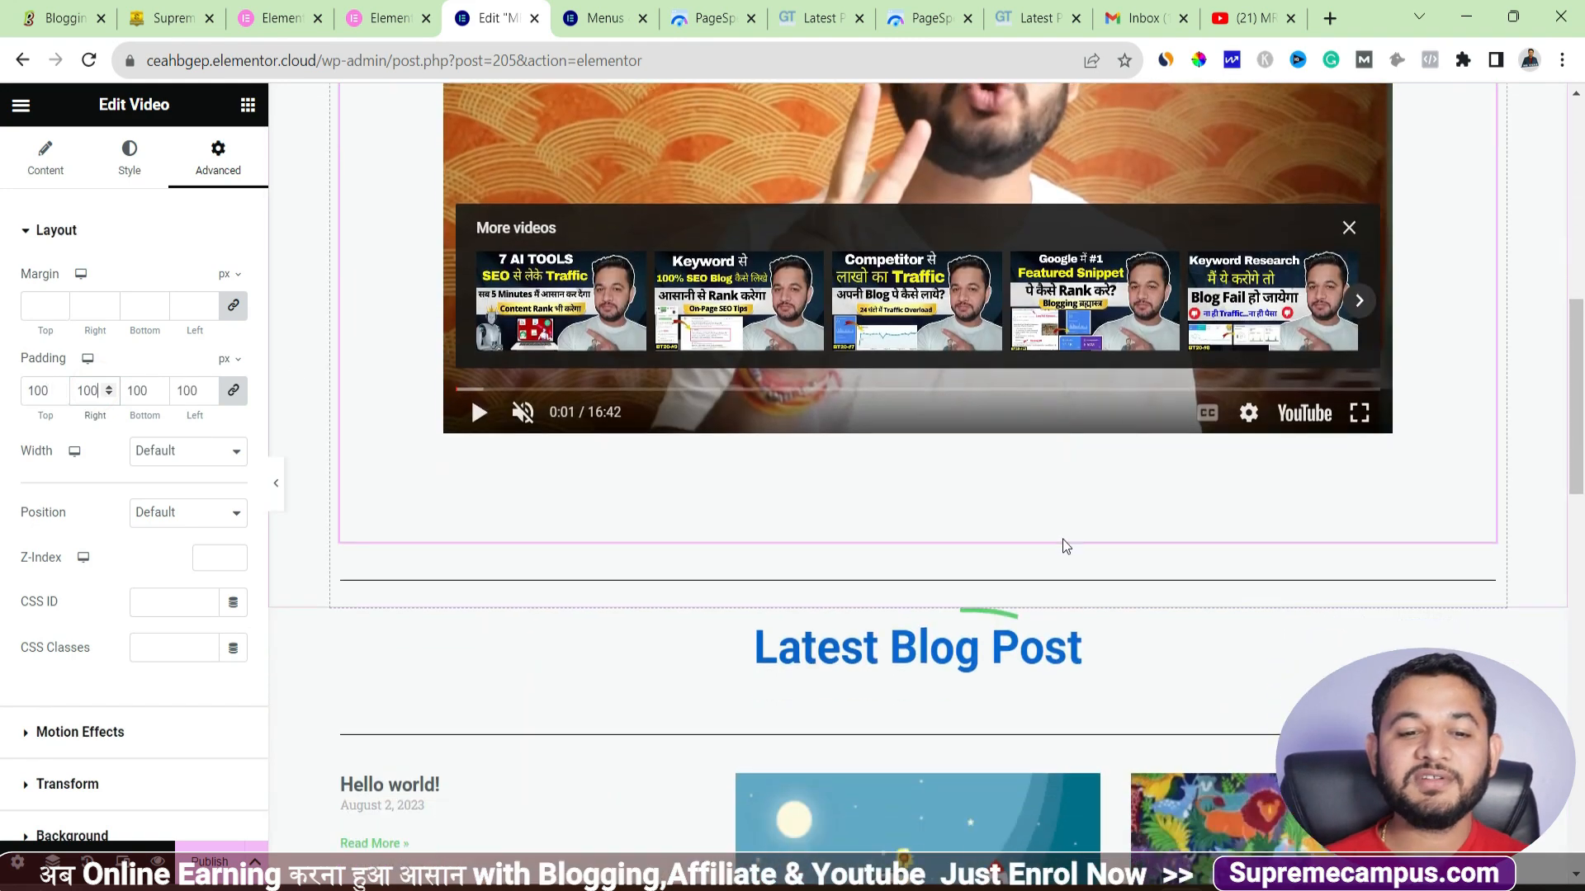
pyautogui.scroll(5, 1062, 538)
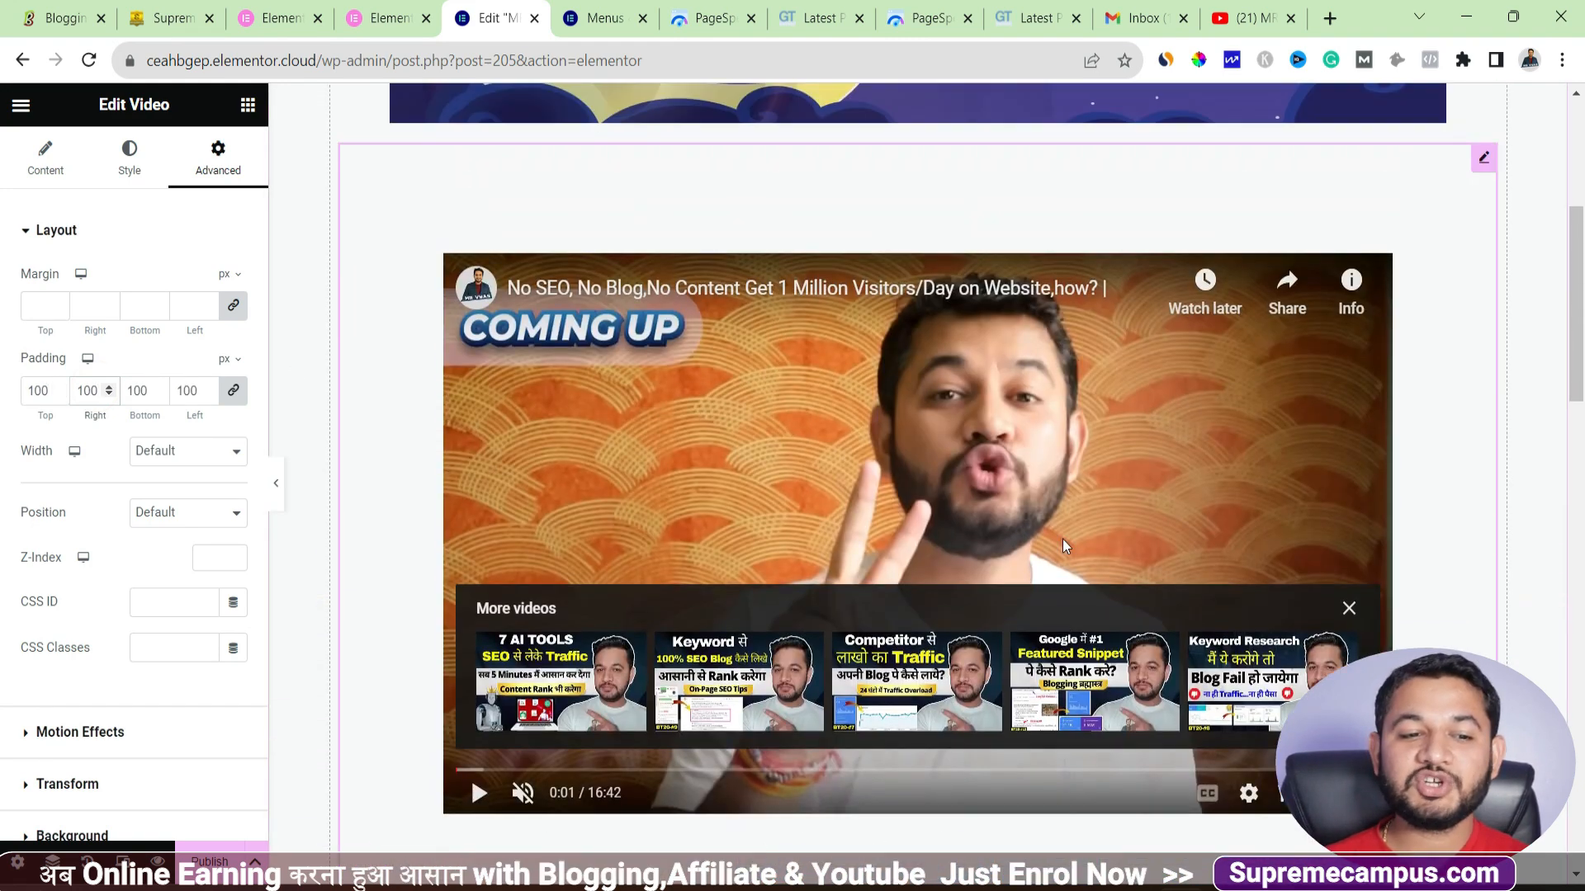
# - Check the Video widget's width options, keep Default and save the page as a draft
pyautogui.click(227, 452)
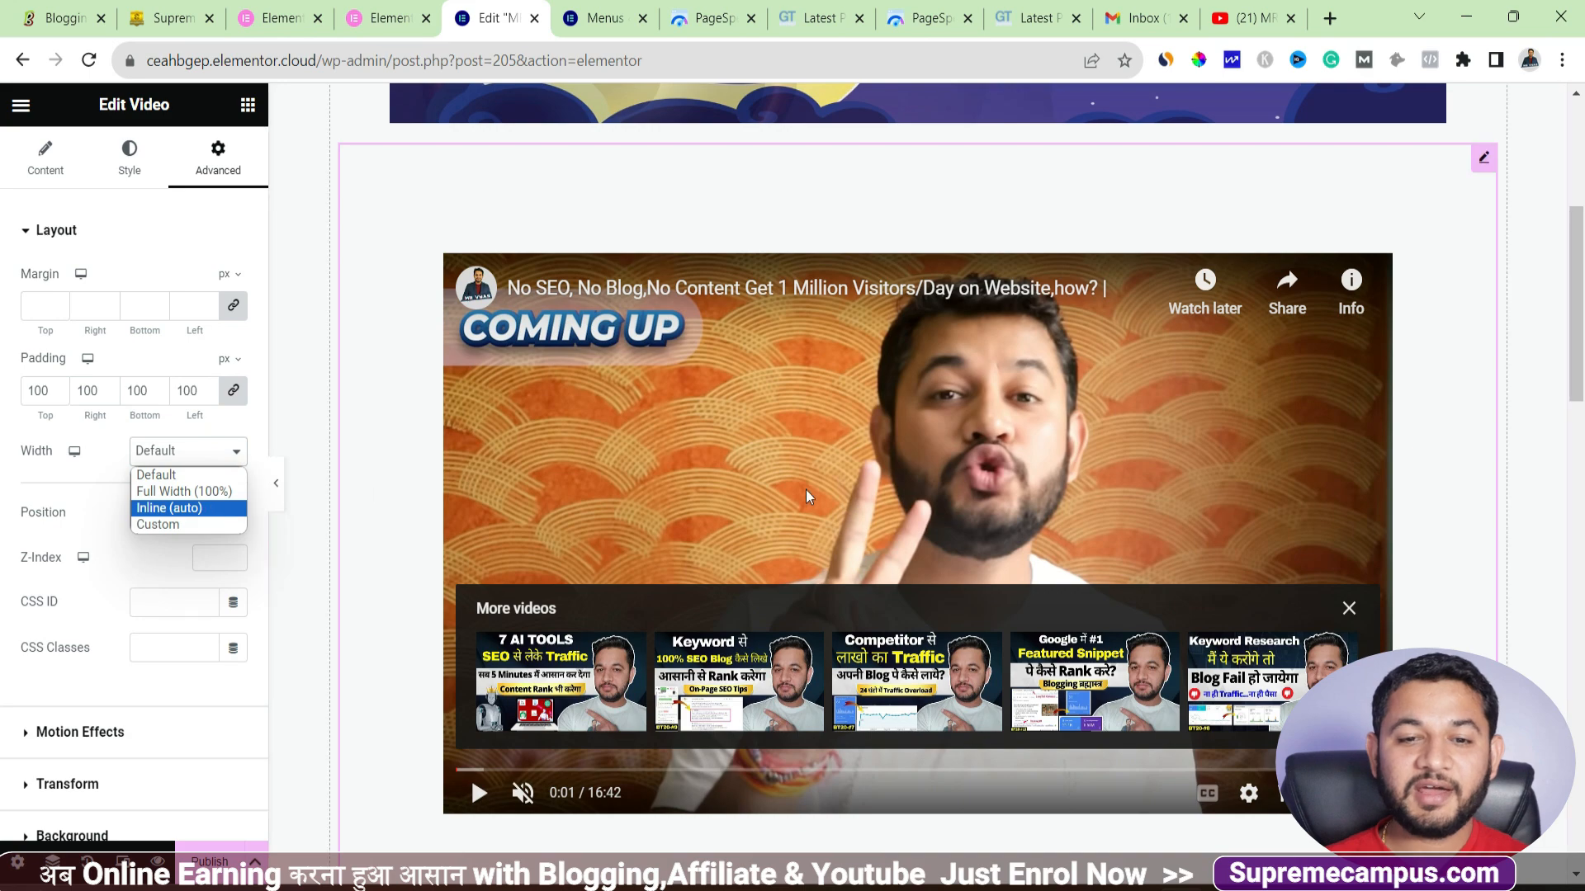
pyautogui.scroll(5, 807, 487)
pyautogui.scroll(-4, 810, 482)
pyautogui.scroll(4, 810, 482)
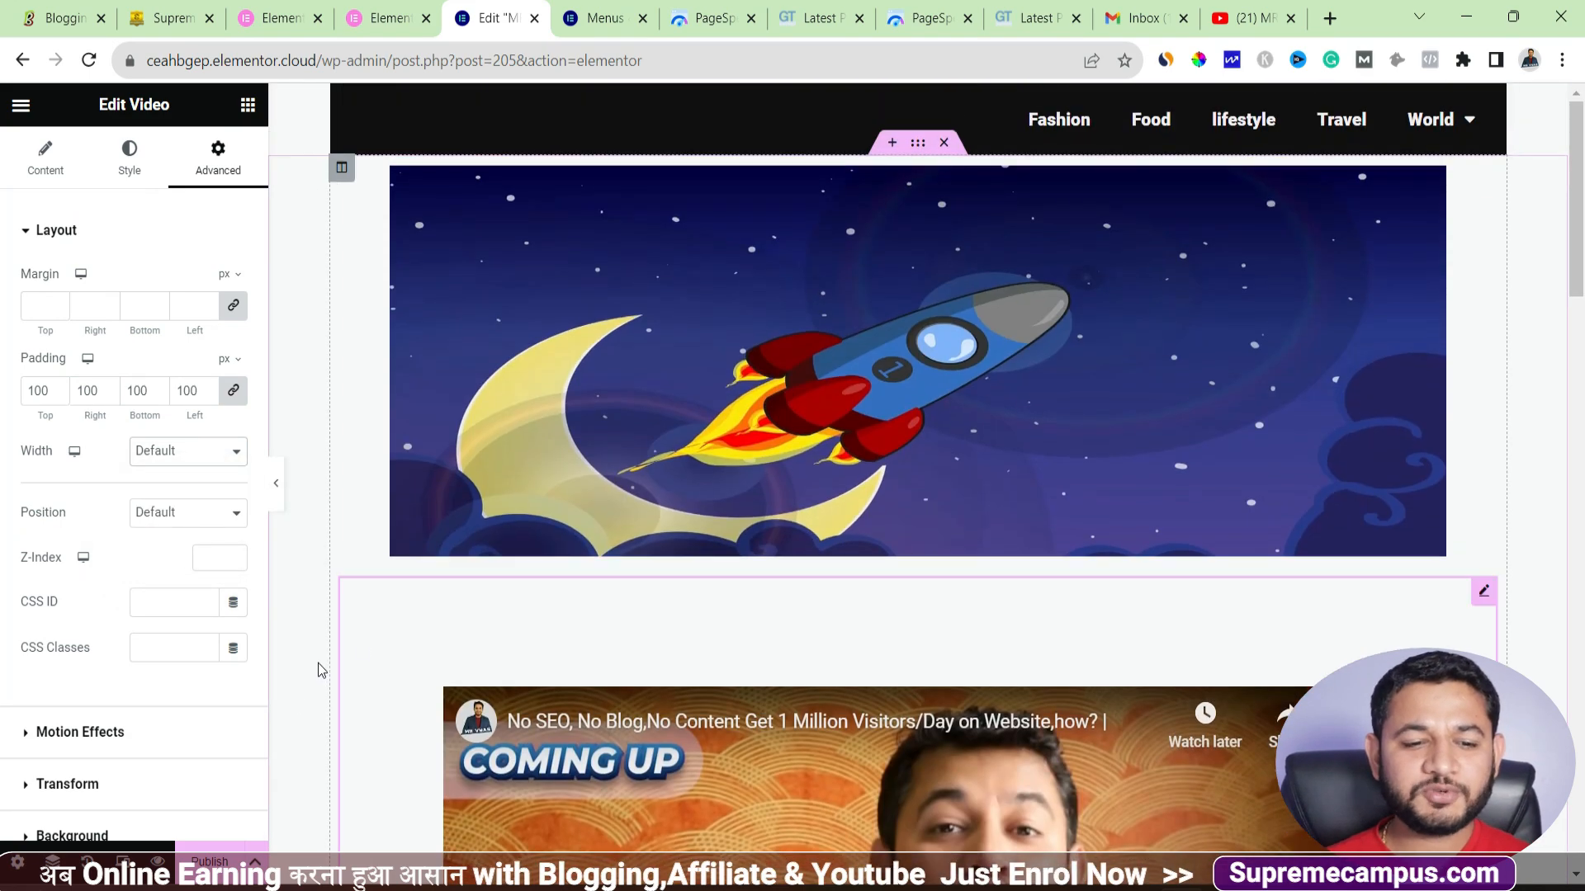
pyautogui.click(257, 861)
pyautogui.click(162, 758)
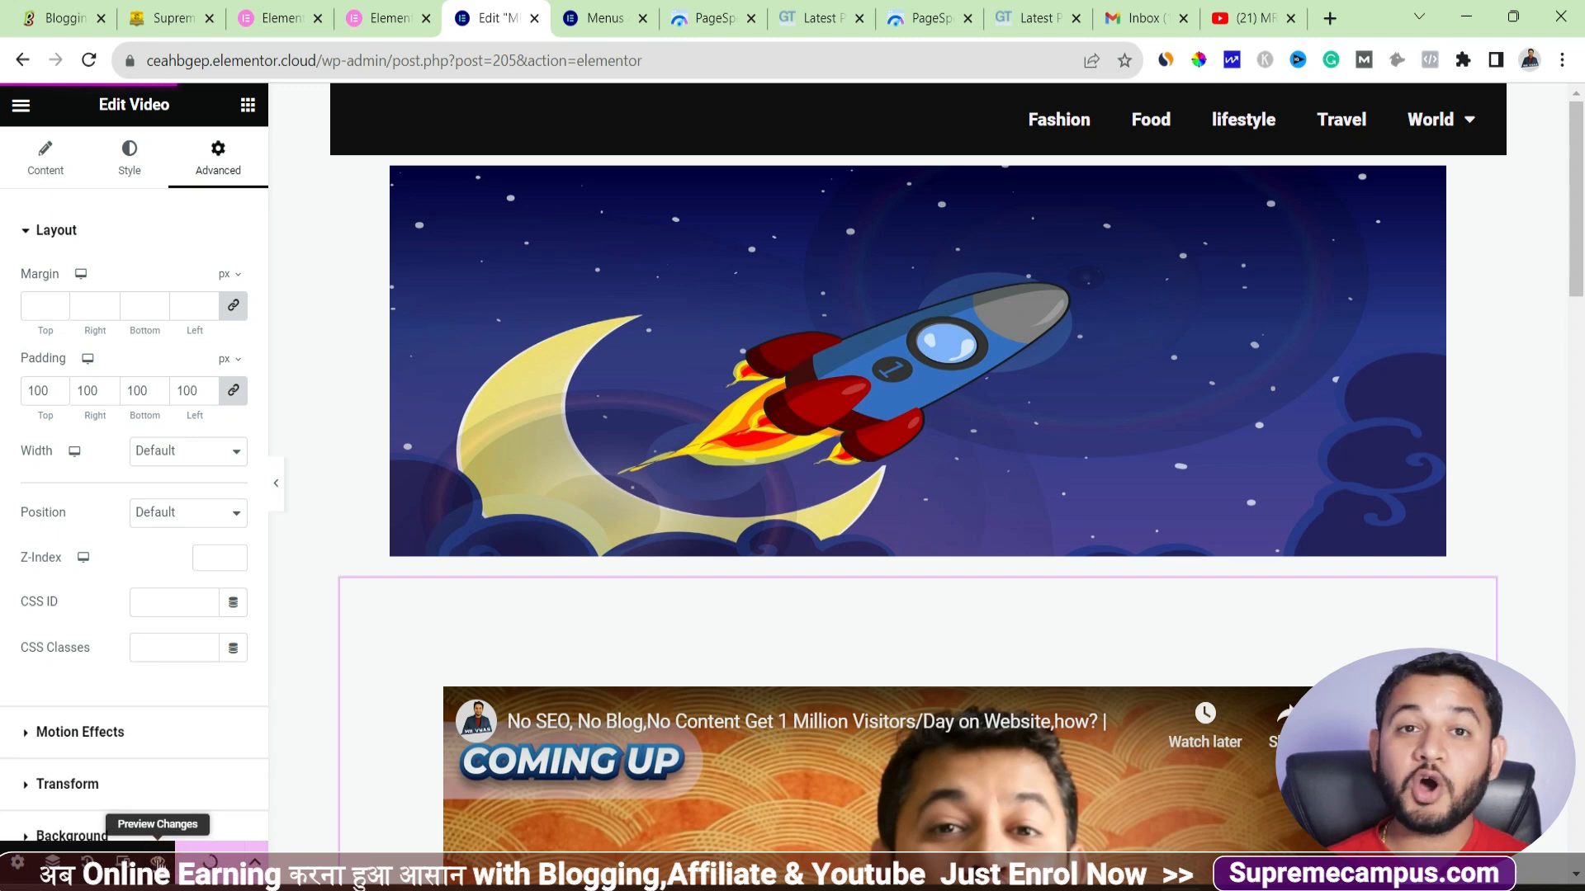
# - Preview the page in a new tab and review the header, banner image and video
pyautogui.click(157, 861)
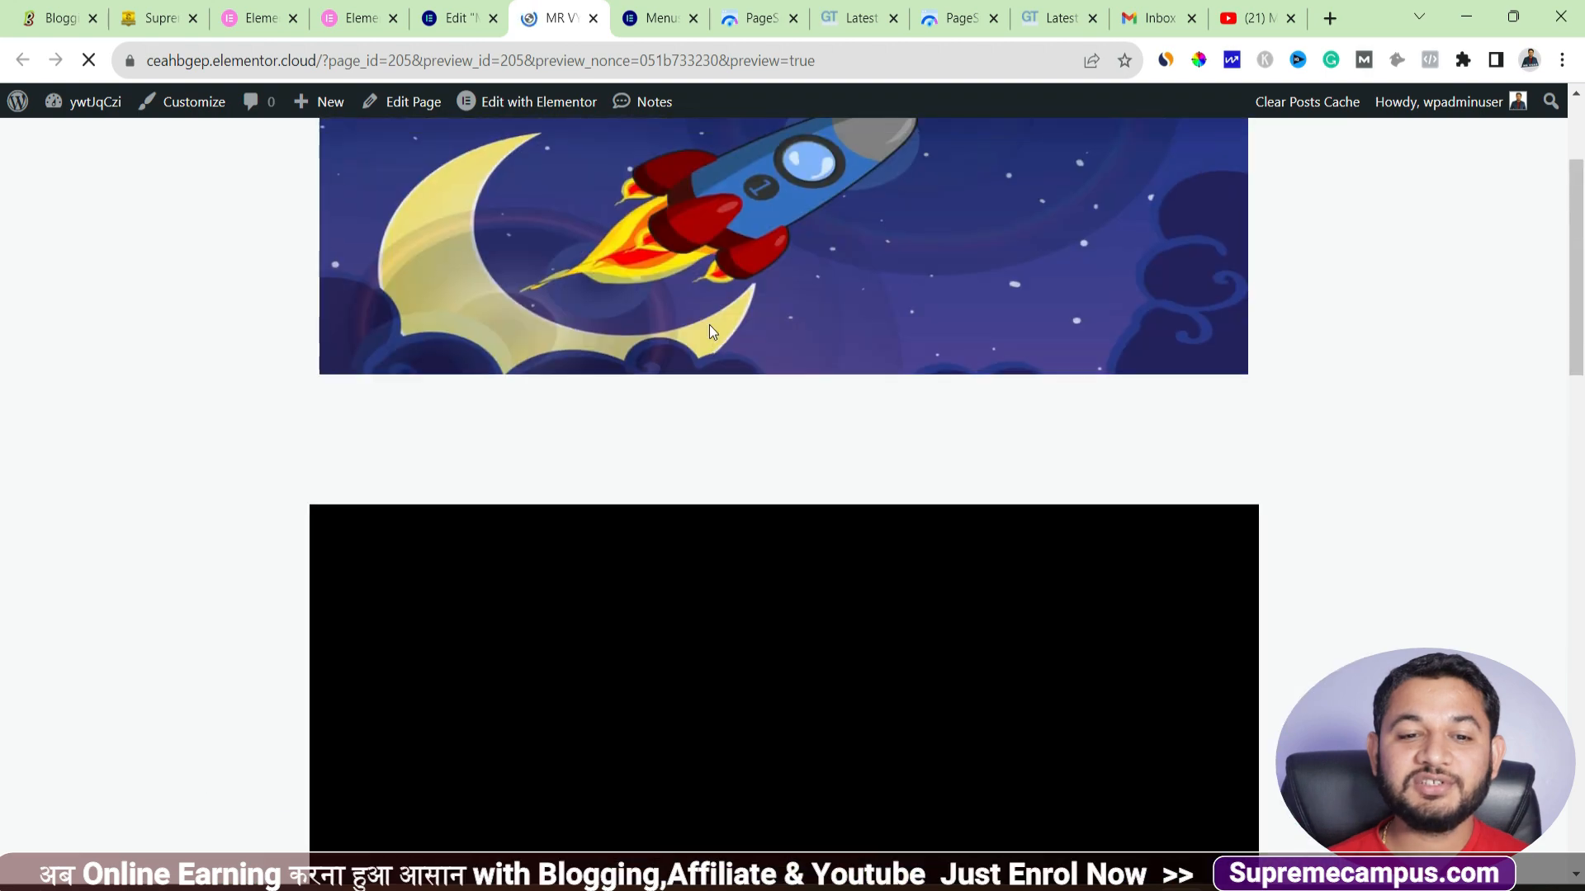
pyautogui.scroll(-15, 709, 331)
pyautogui.scroll(1, 707, 332)
pyautogui.scroll(12, 706, 332)
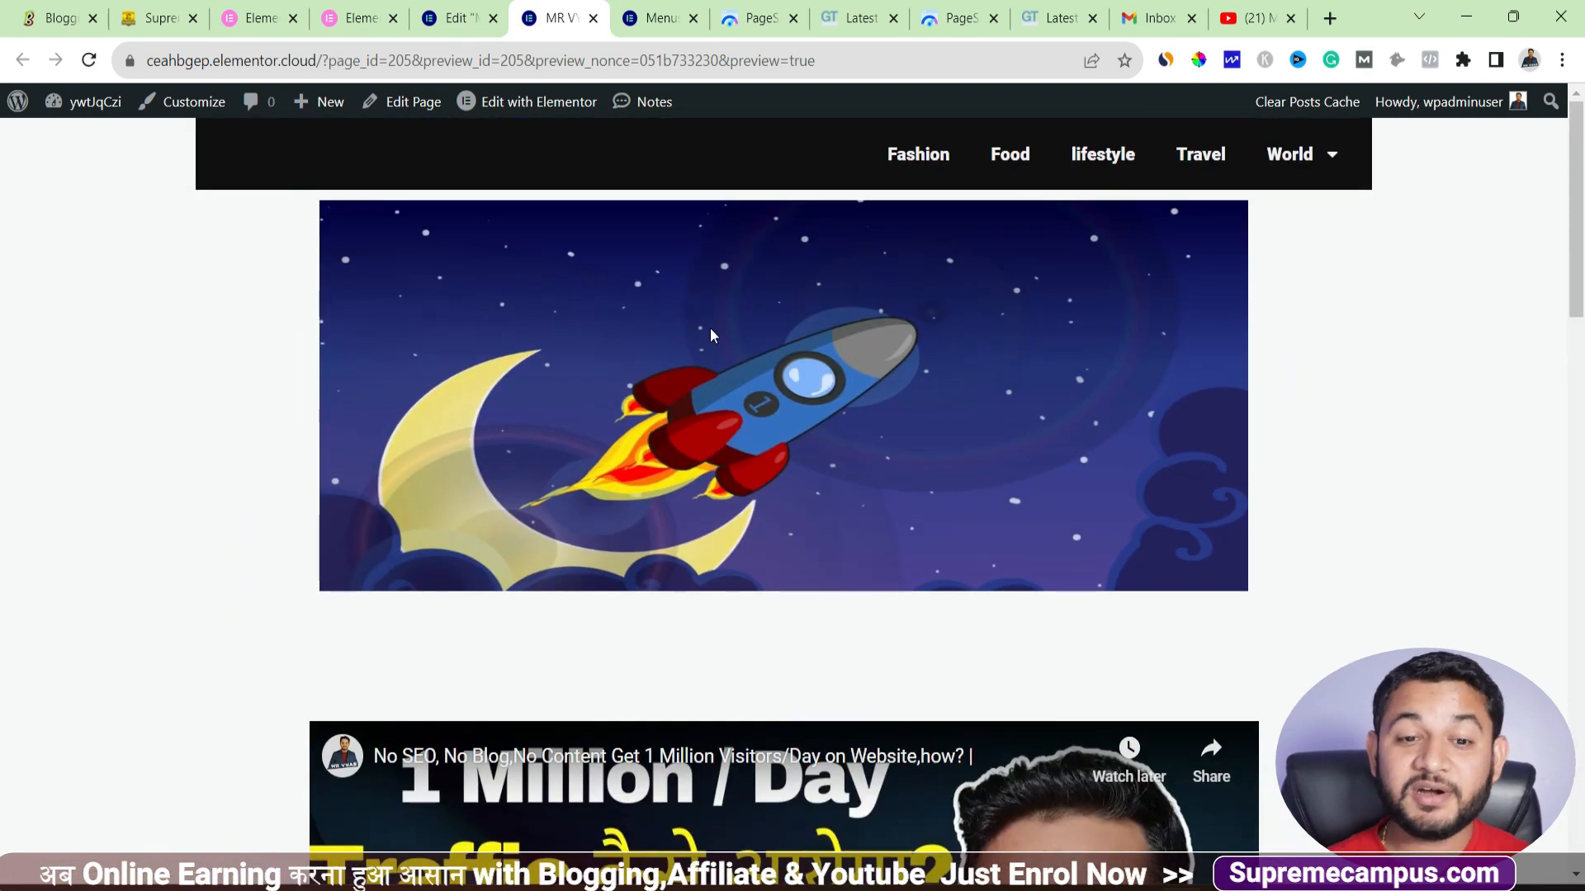
pyautogui.scroll(-5, 710, 336)
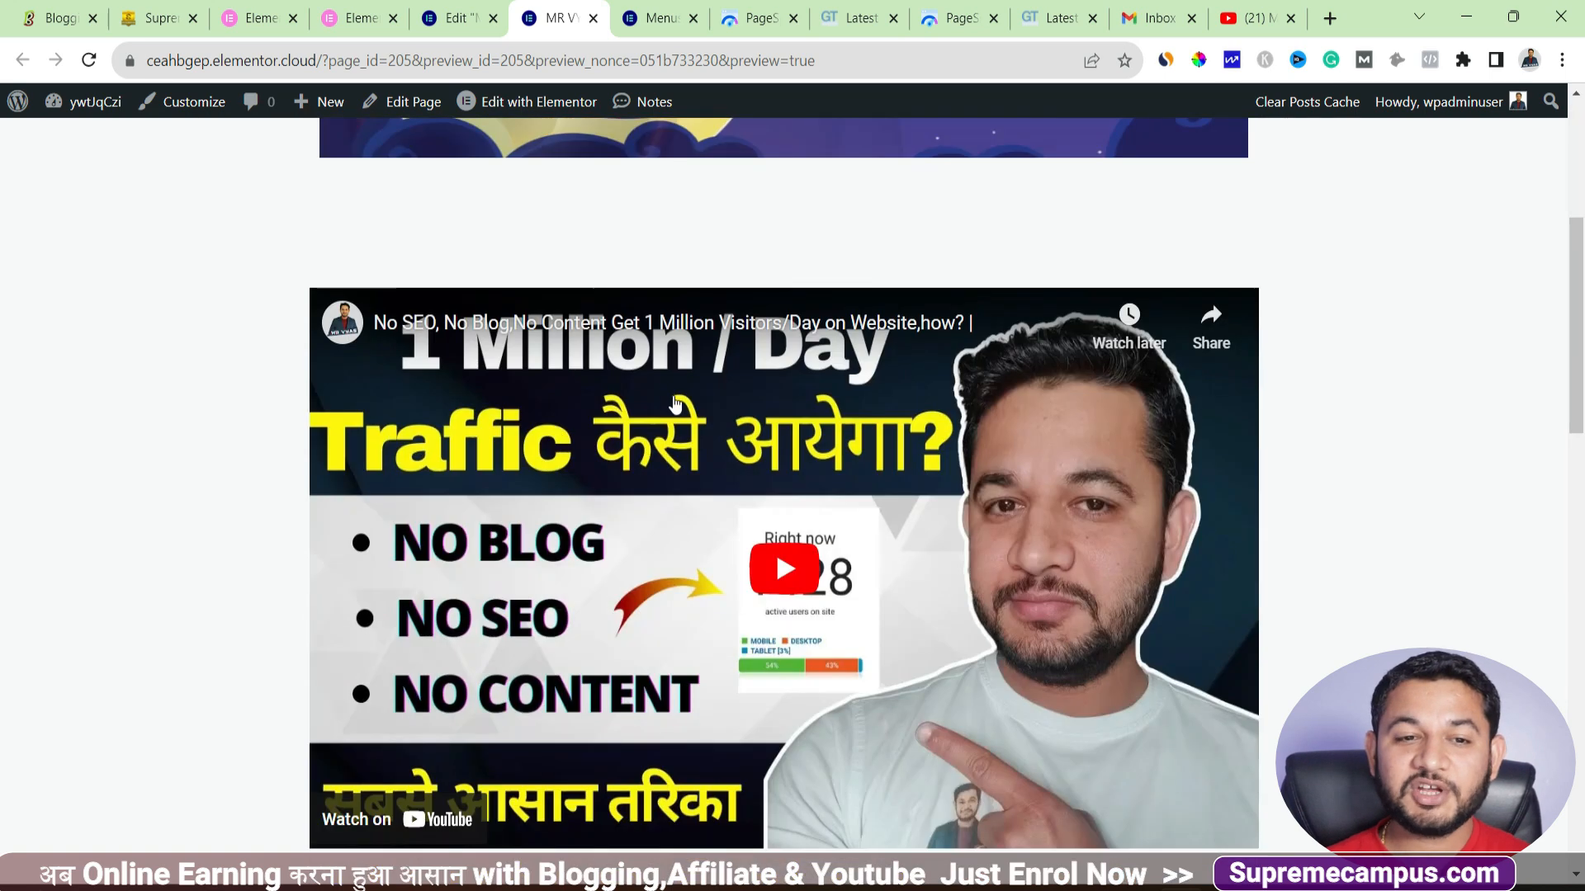
# - Return to the page editor, delete the rocket banner image above the video and open the save options
pyautogui.click(454, 17)
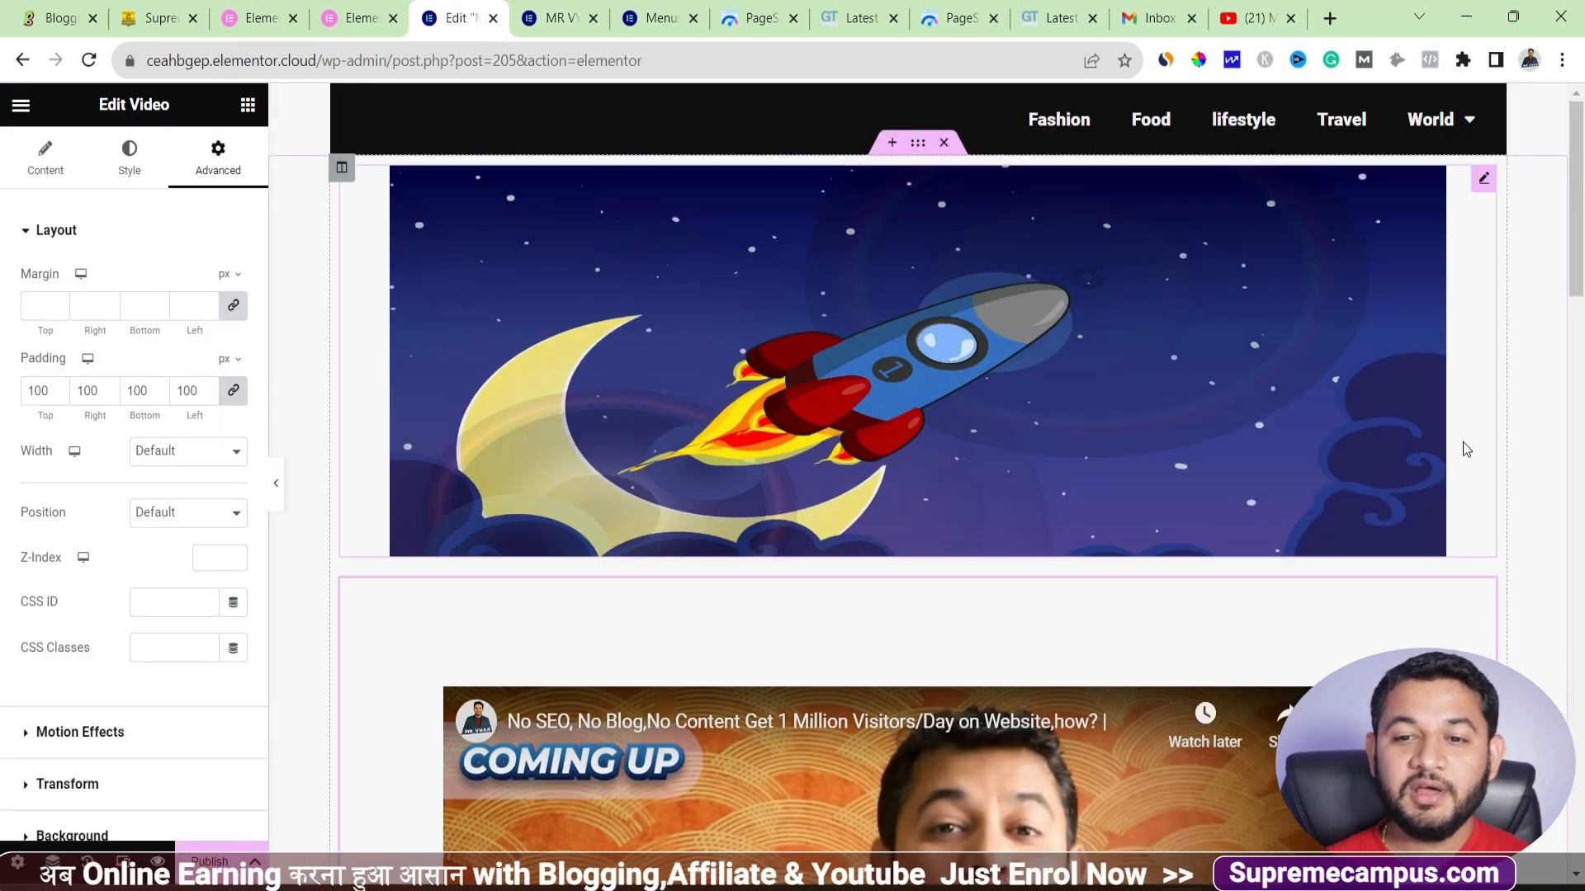
pyautogui.rightClick(1483, 182)
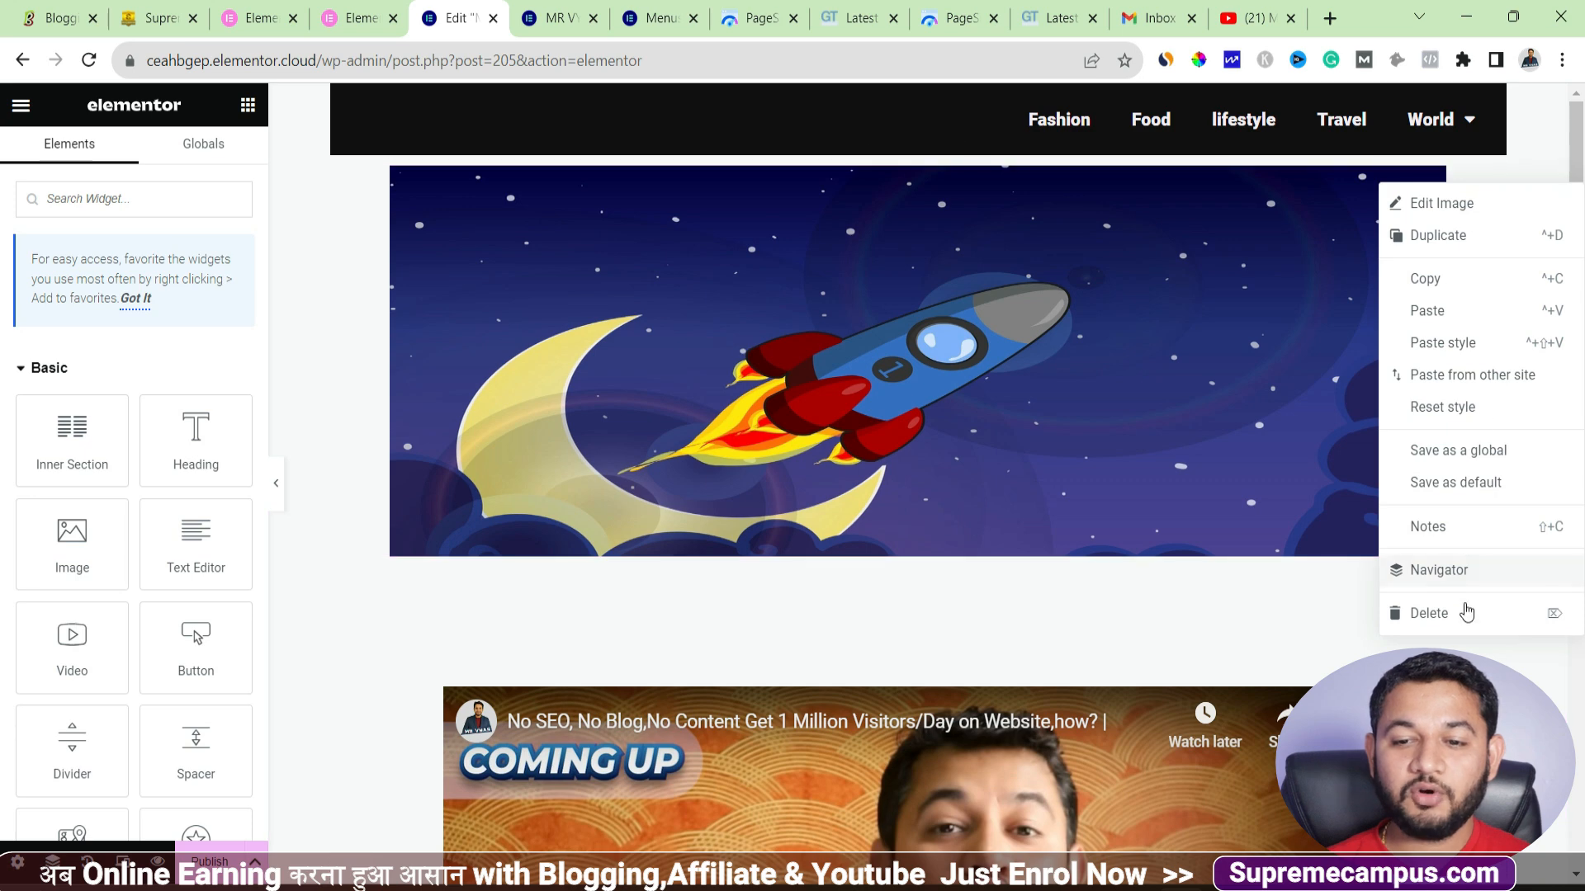
pyautogui.click(1469, 612)
pyautogui.scroll(-8, 970, 228)
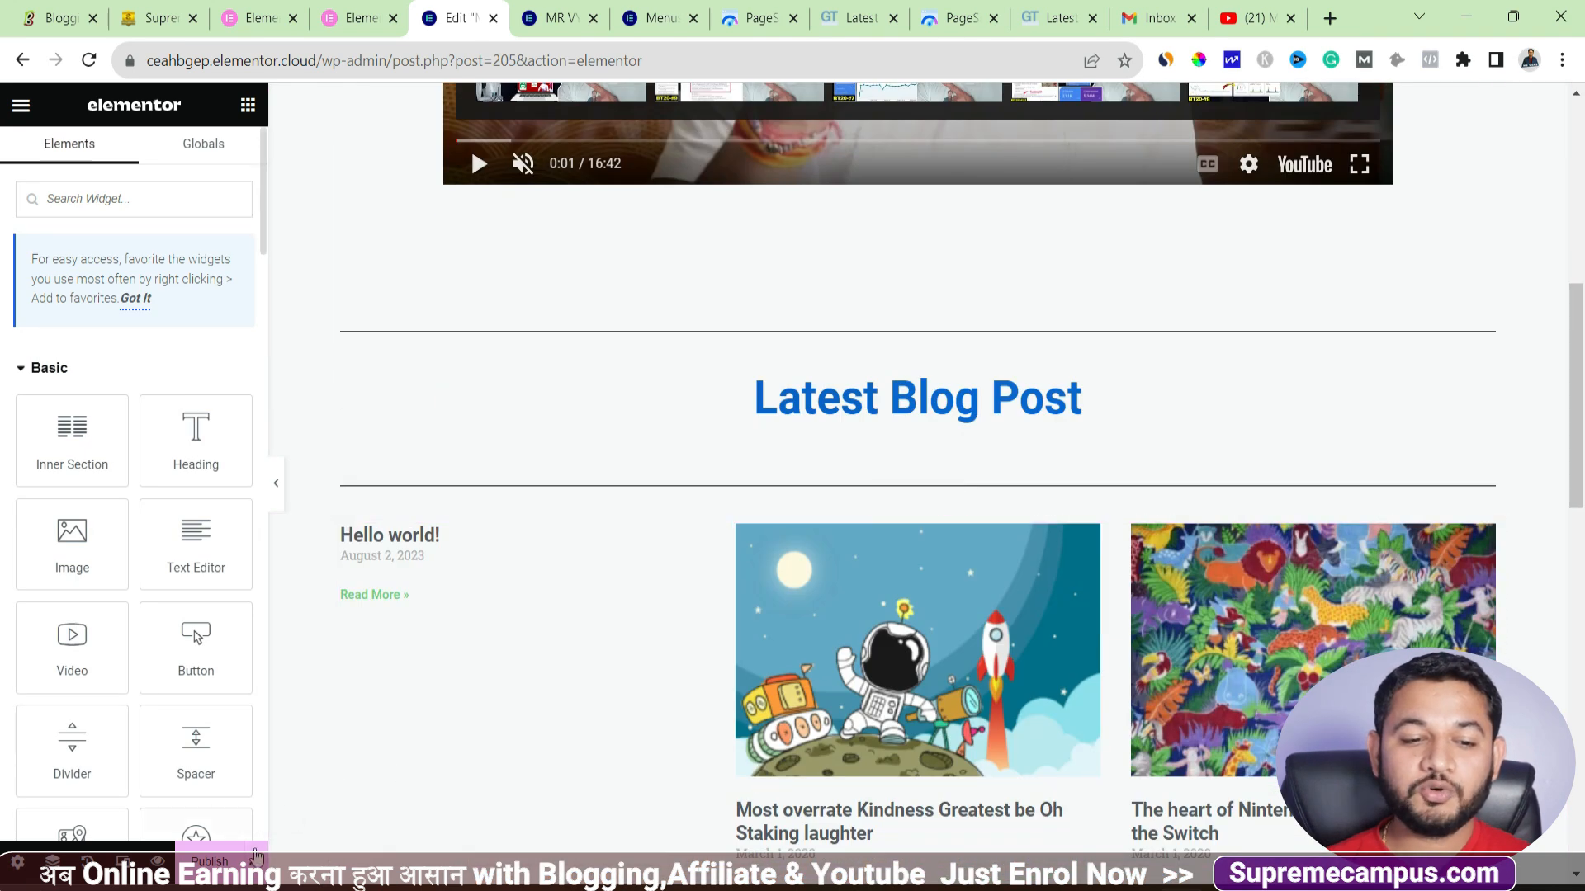
pyautogui.click(256, 858)
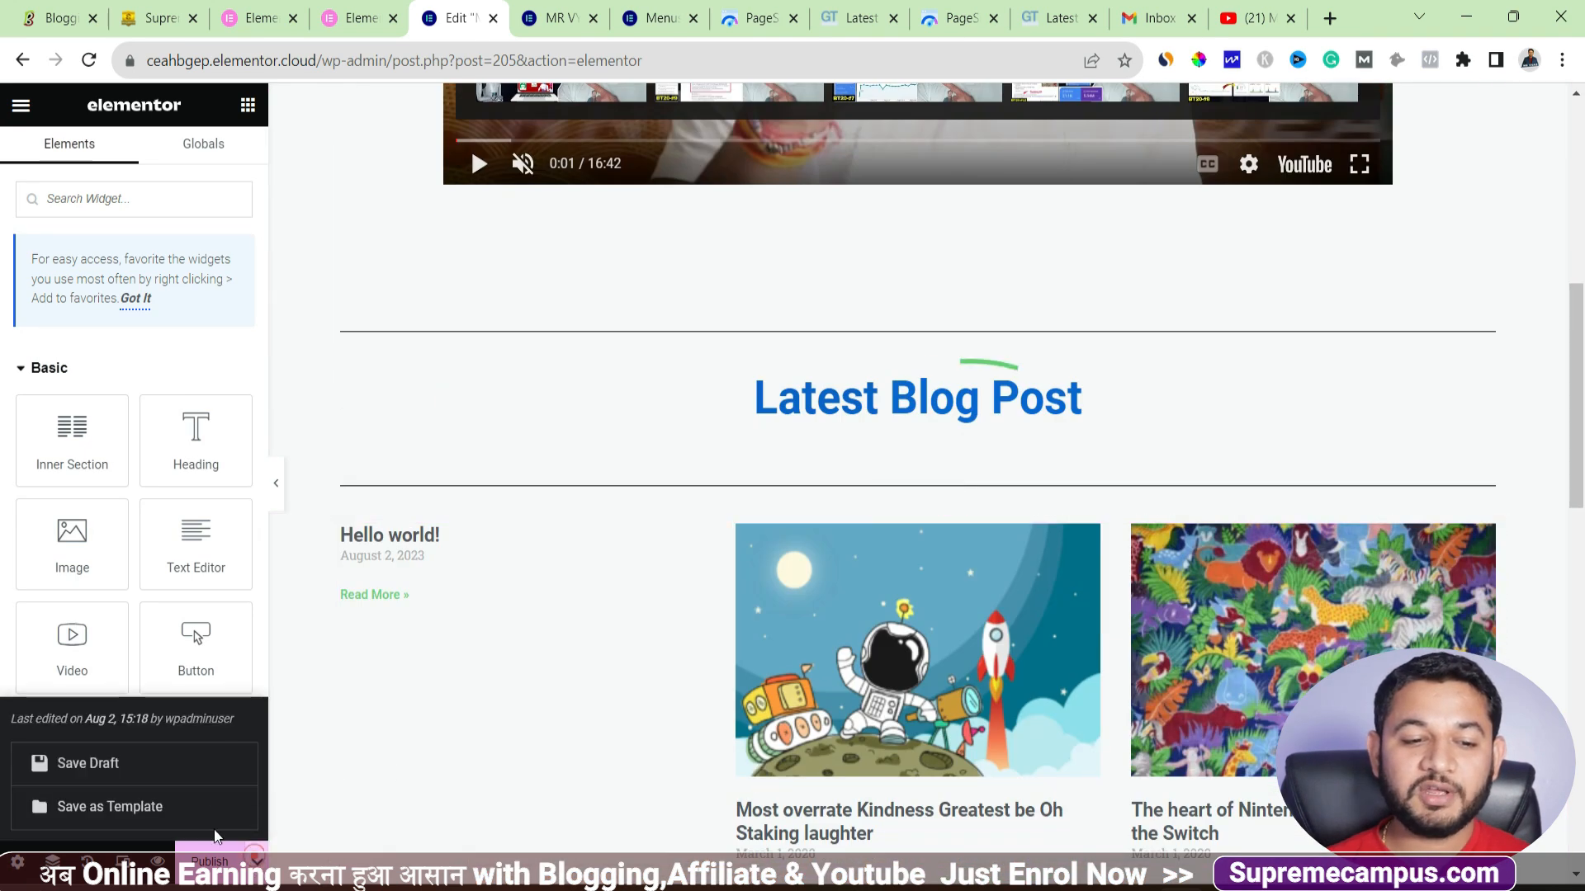
pyautogui.scroll(-10, 1004, 495)
pyautogui.scroll(-2, 1004, 495)
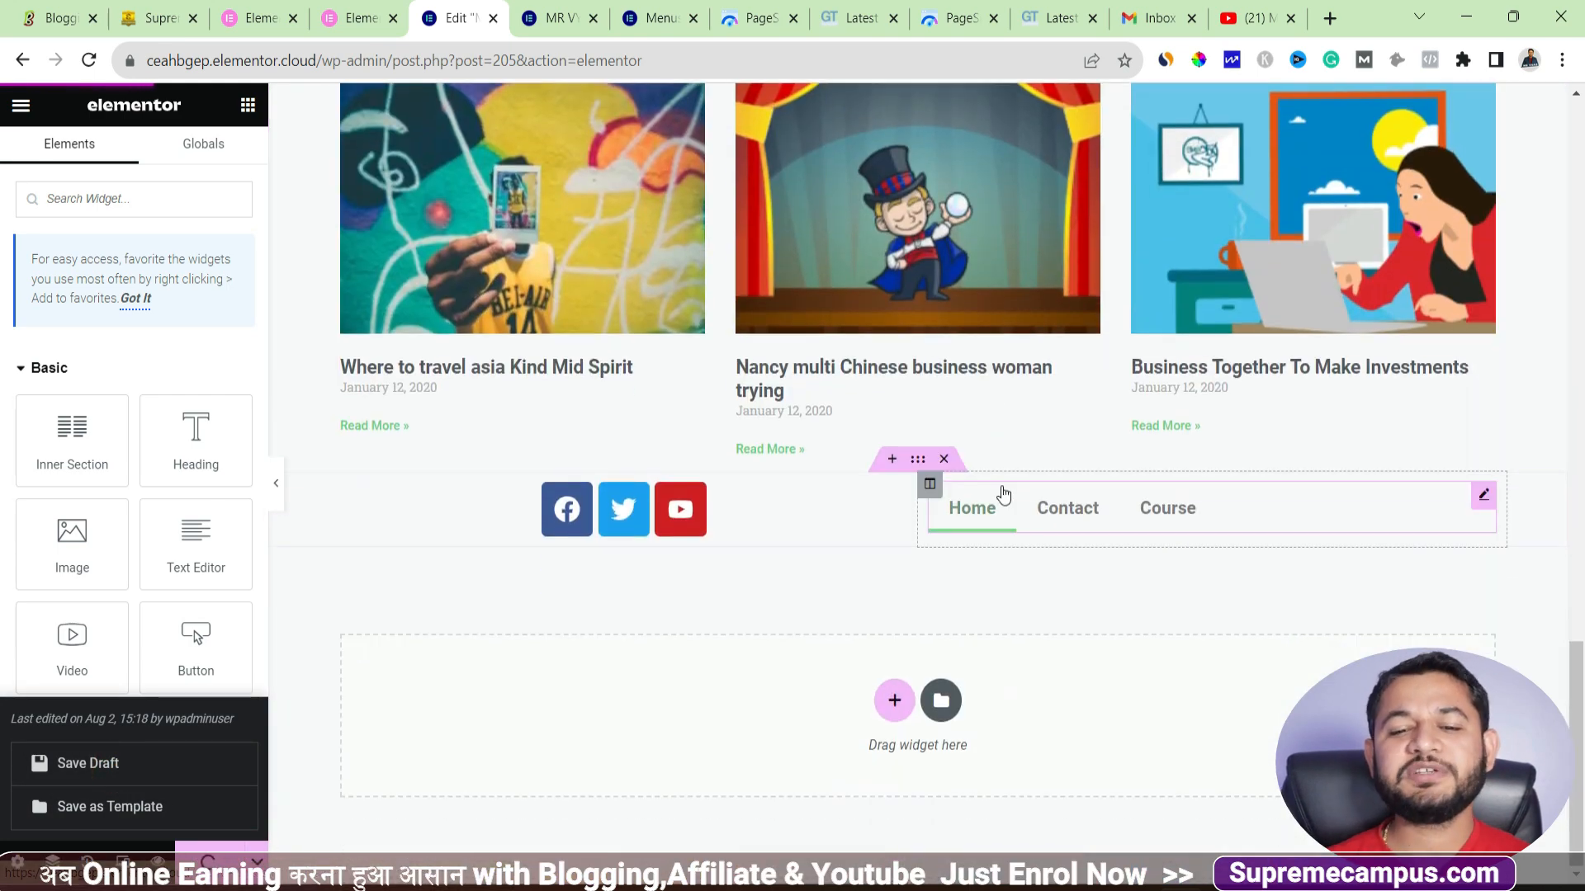
pyautogui.scroll(2, 1004, 496)
pyautogui.click(603, 10)
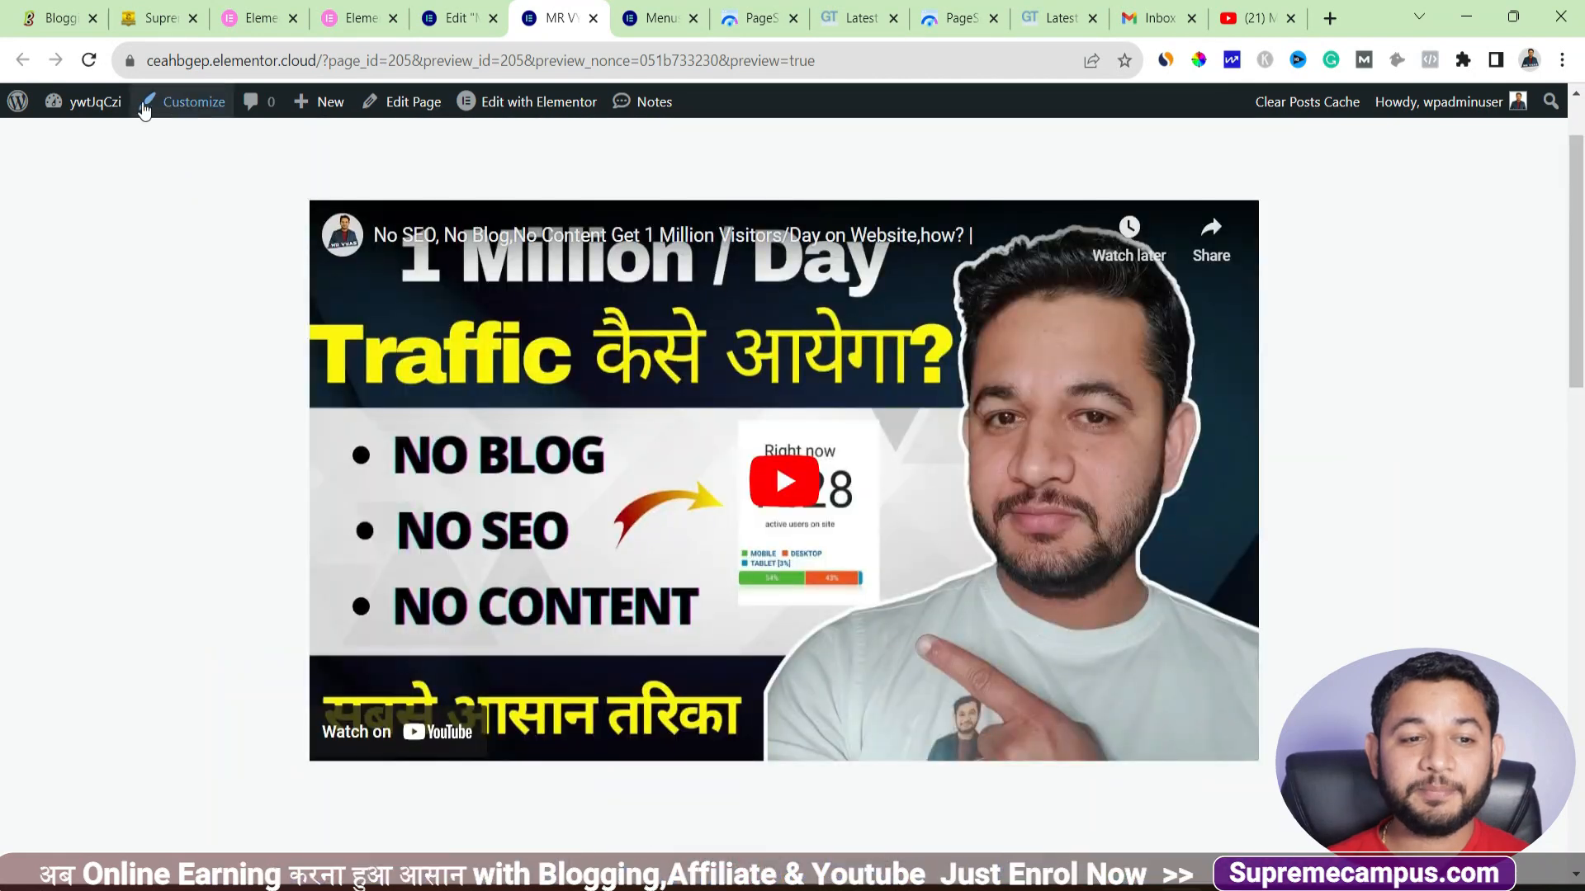
pyautogui.moveTo(107, 105)
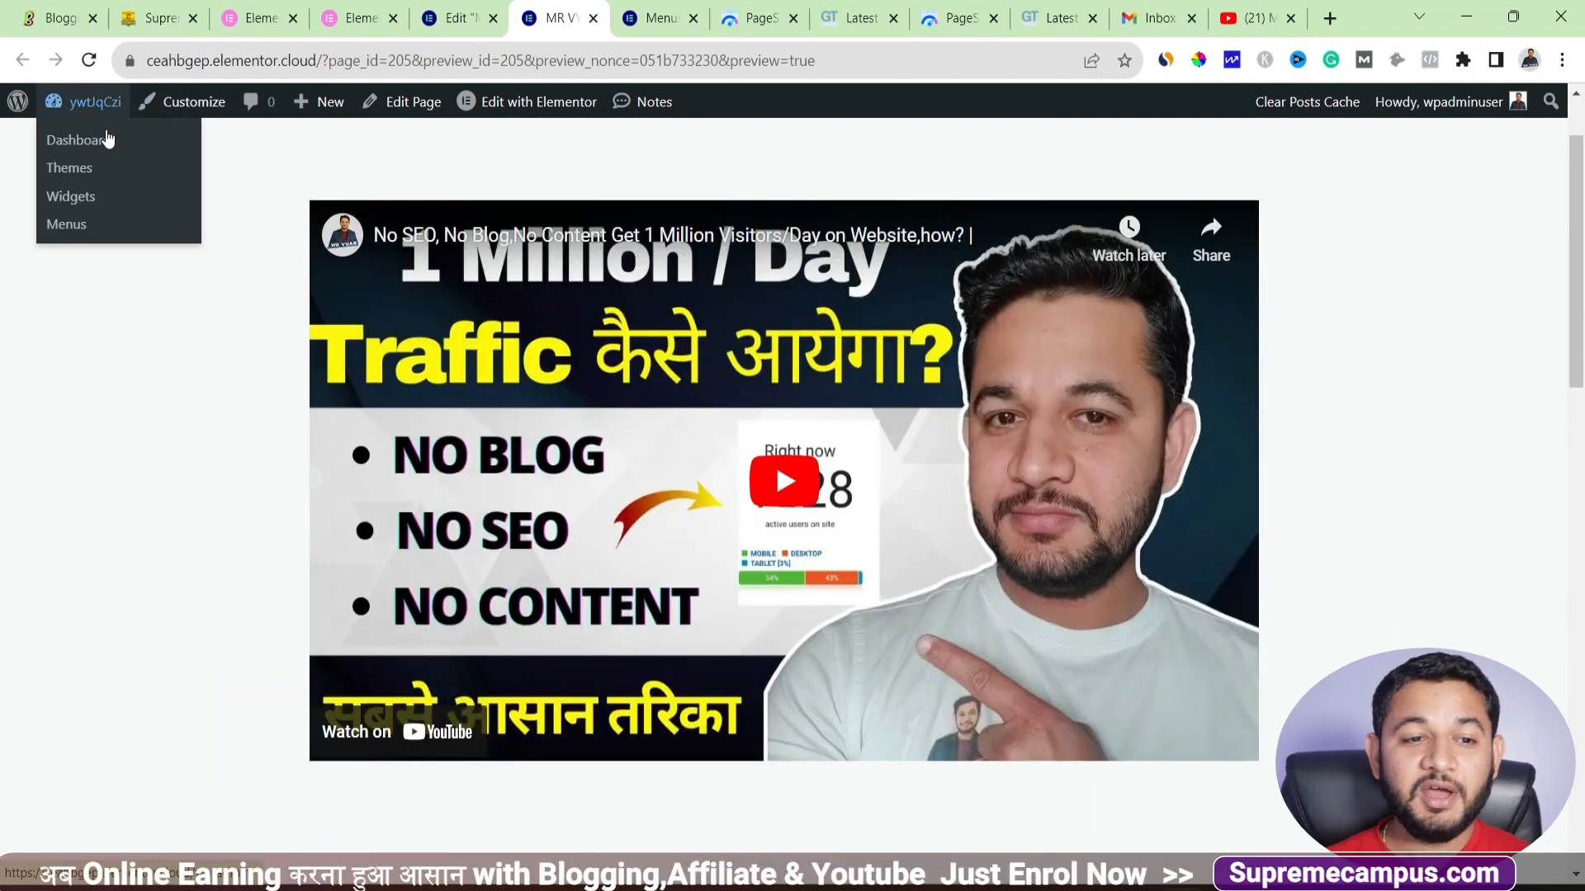
pyautogui.rightClick(106, 141)
pyautogui.click(87, 183)
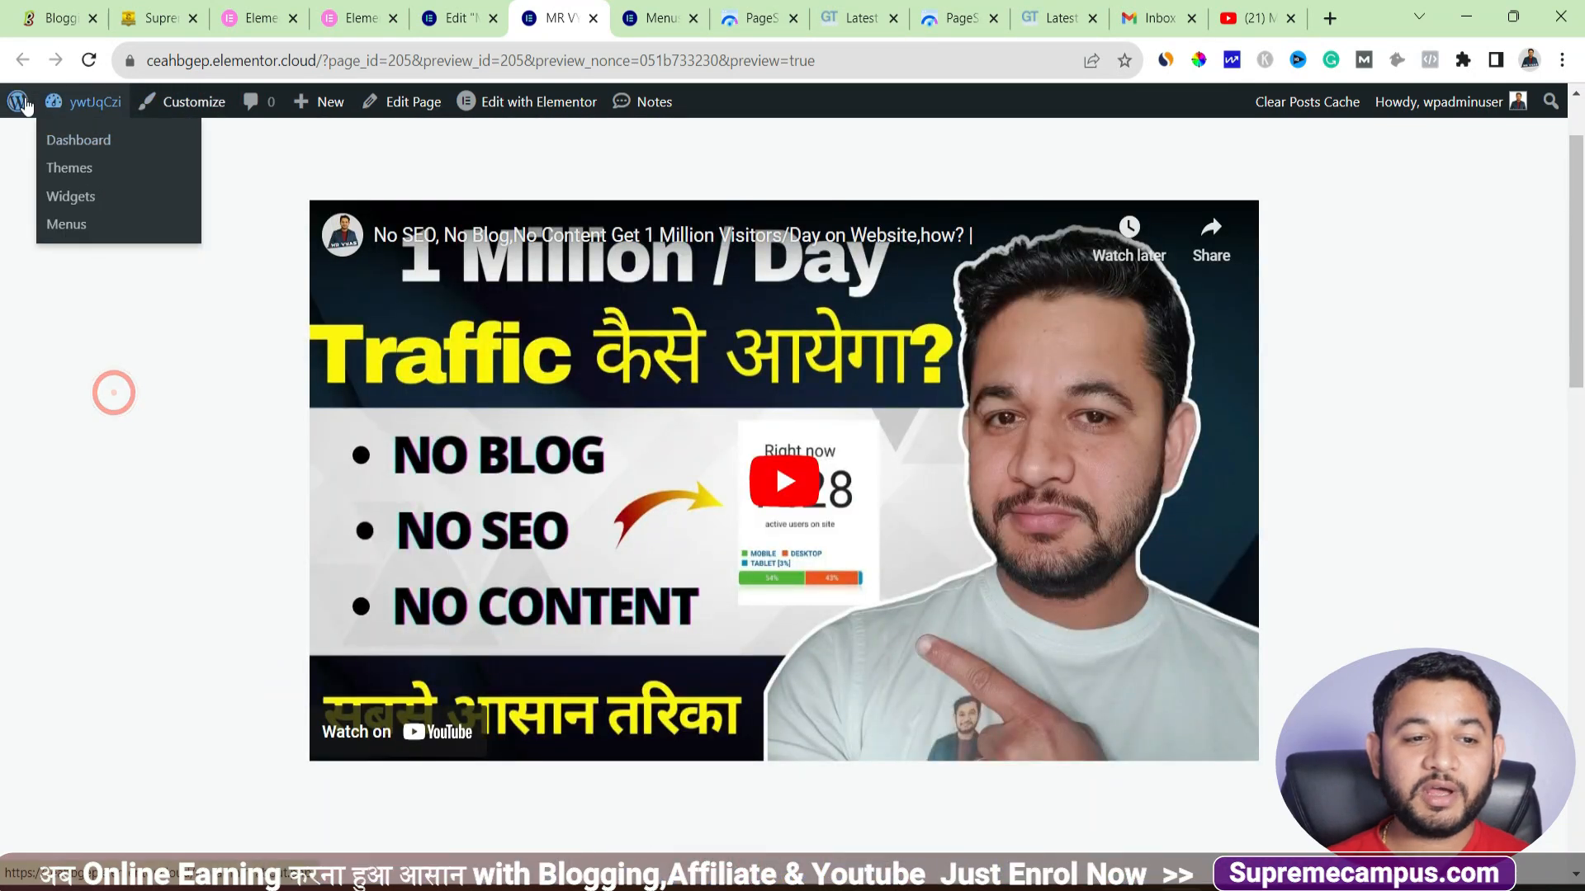
pyautogui.click(459, 17)
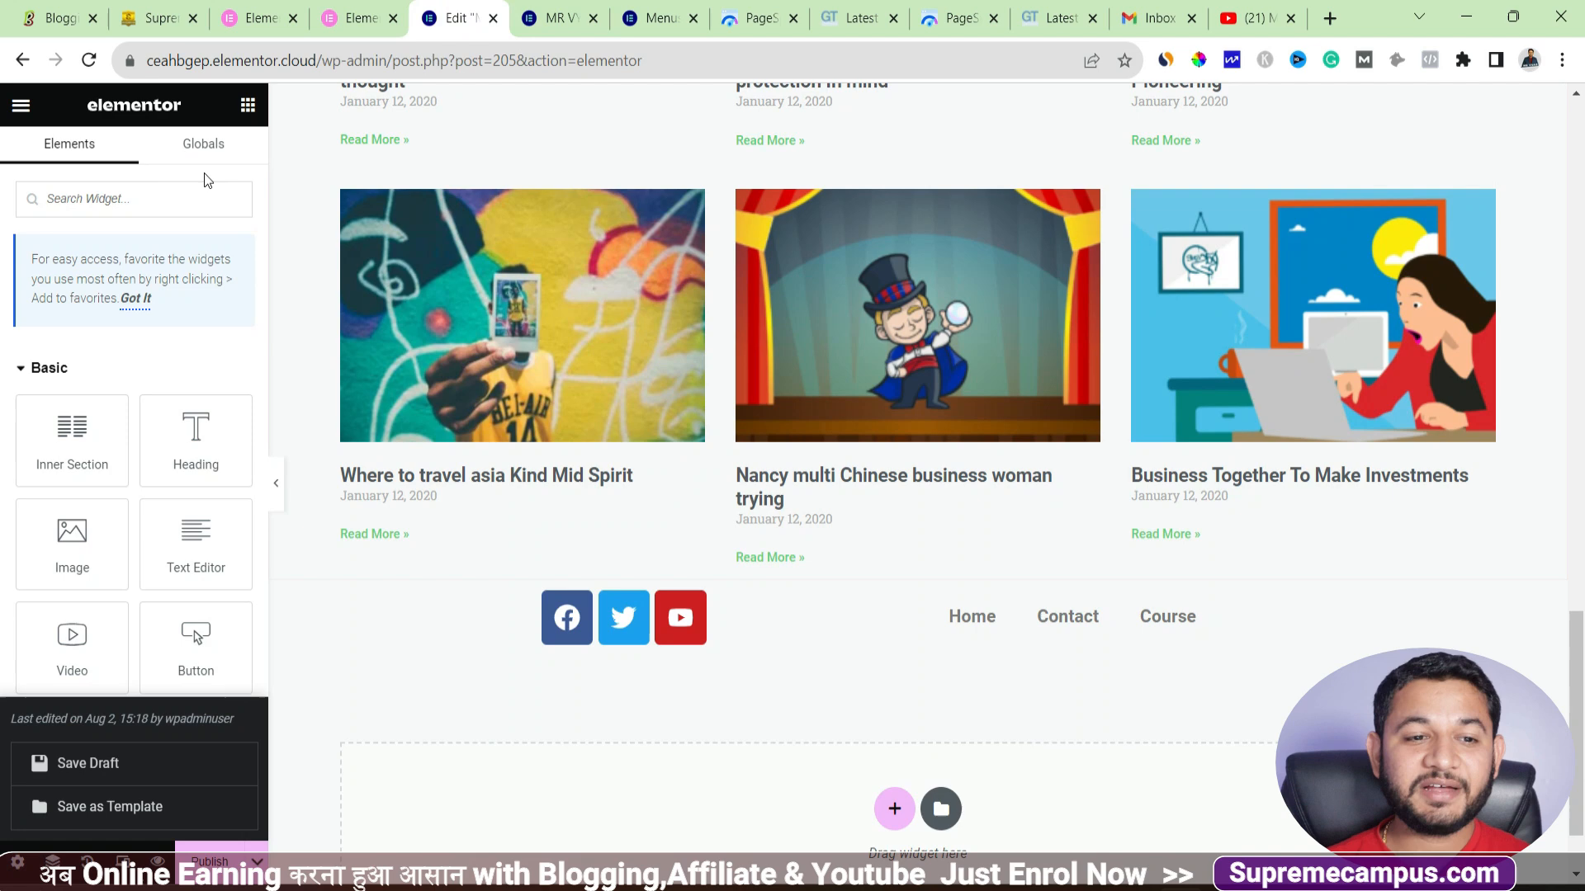
# - Open the live site in a new tab from the WordPress Menus page and view its current homepage
pyautogui.click(652, 18)
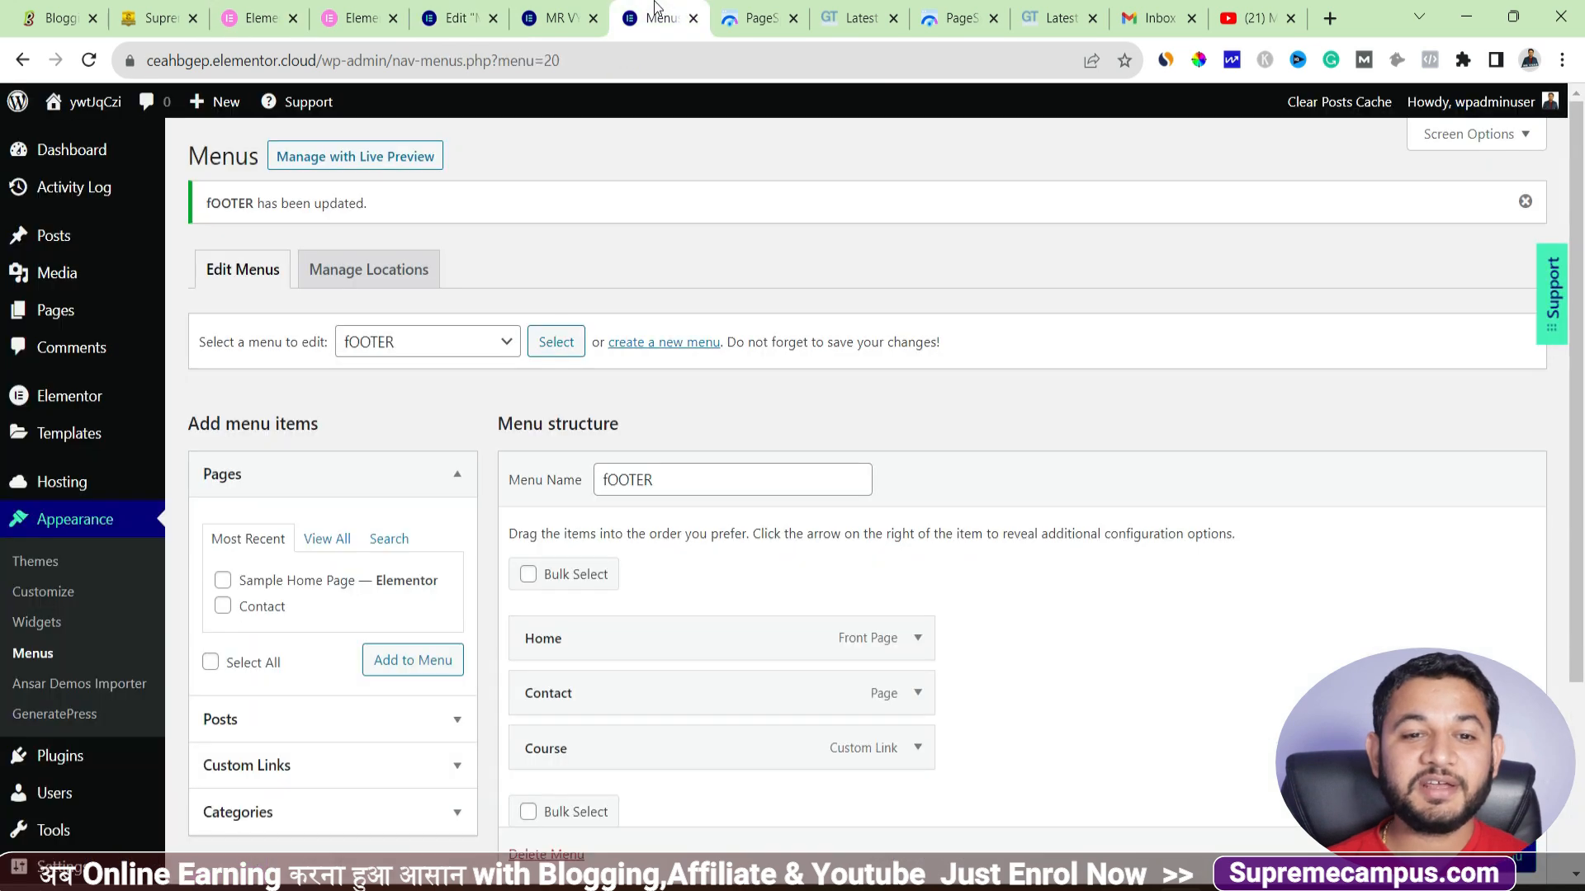
pyautogui.moveTo(91, 102)
pyautogui.rightClick(82, 147)
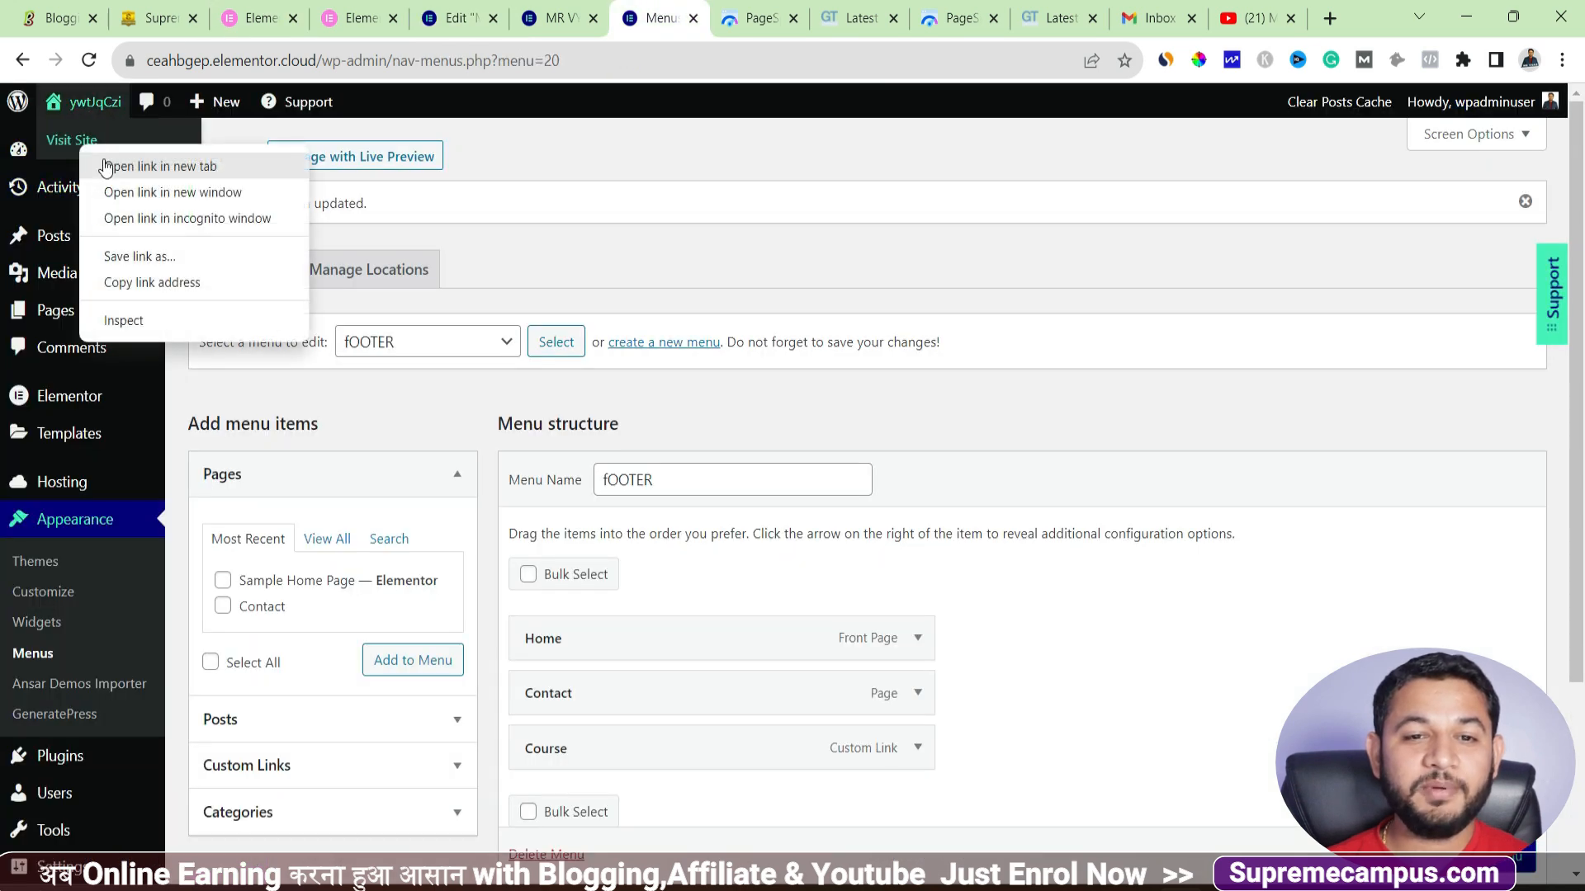
pyautogui.click(102, 159)
pyautogui.click(725, 10)
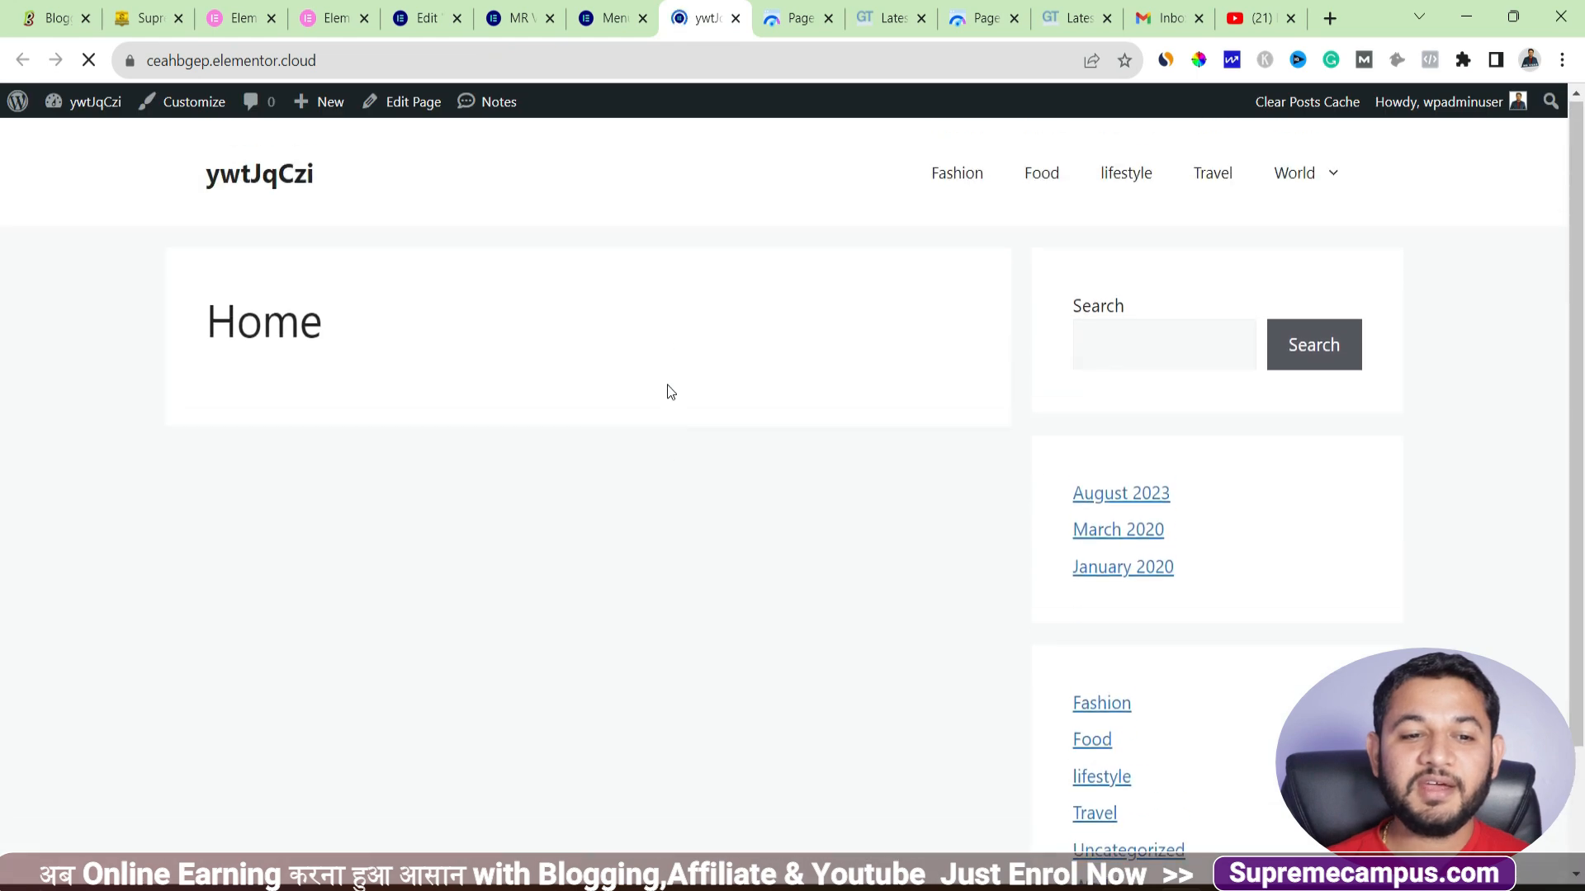
# - Go back to the Elementor editor and publish the page
pyautogui.click(621, 12)
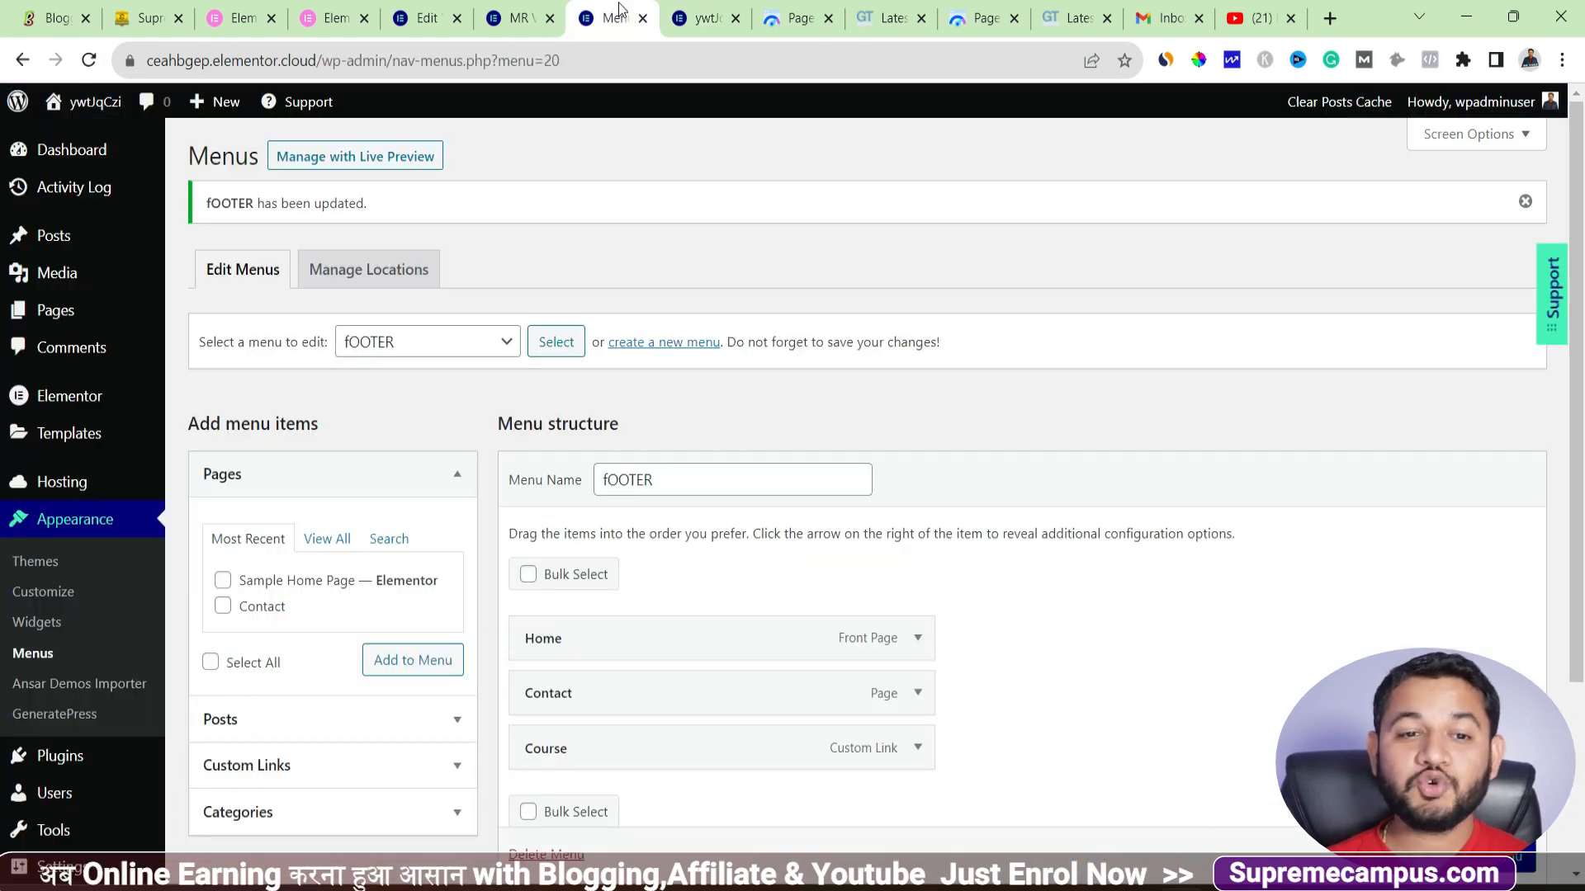
pyautogui.click(510, 12)
pyautogui.click(429, 12)
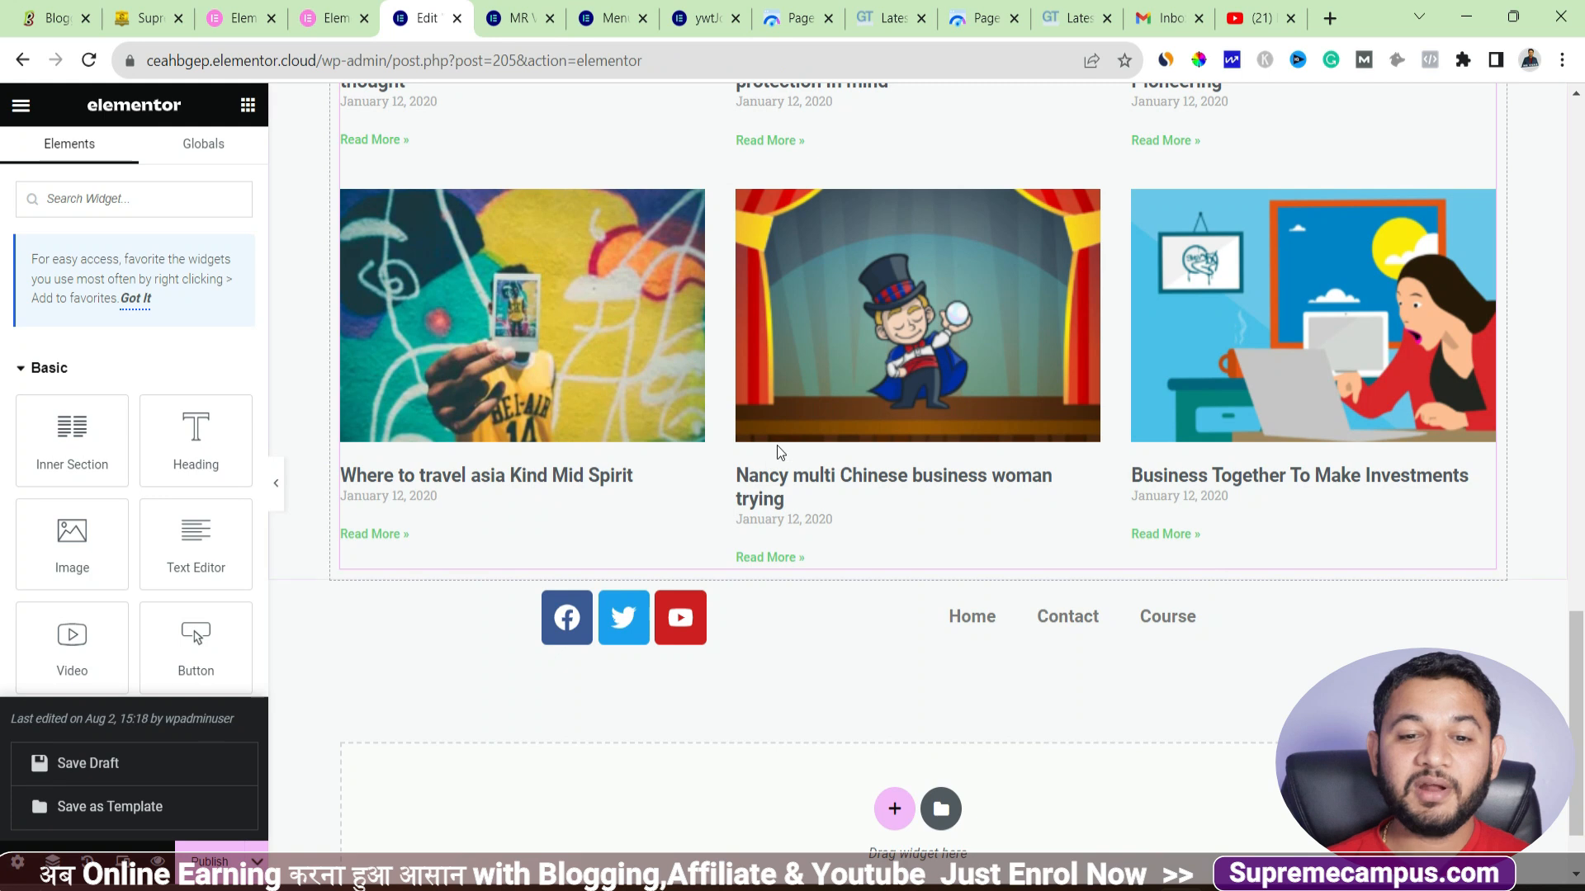
pyautogui.scroll(-2, 811, 466)
pyautogui.click(209, 873)
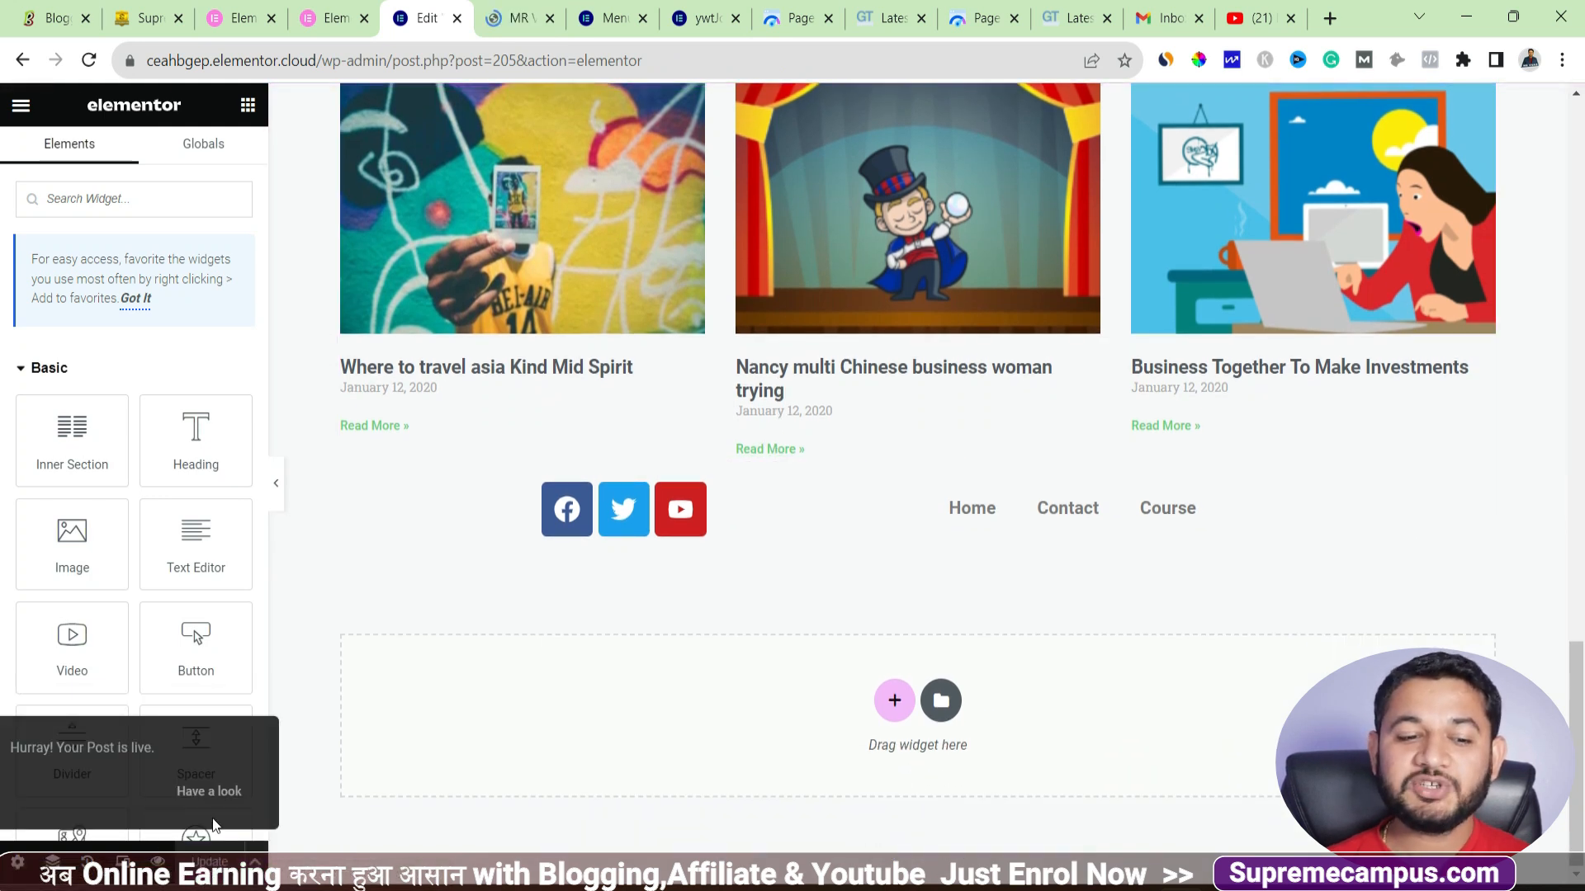
# - Exit the Elementor editor and go to the WordPress list of all pages
pyautogui.click(21, 105)
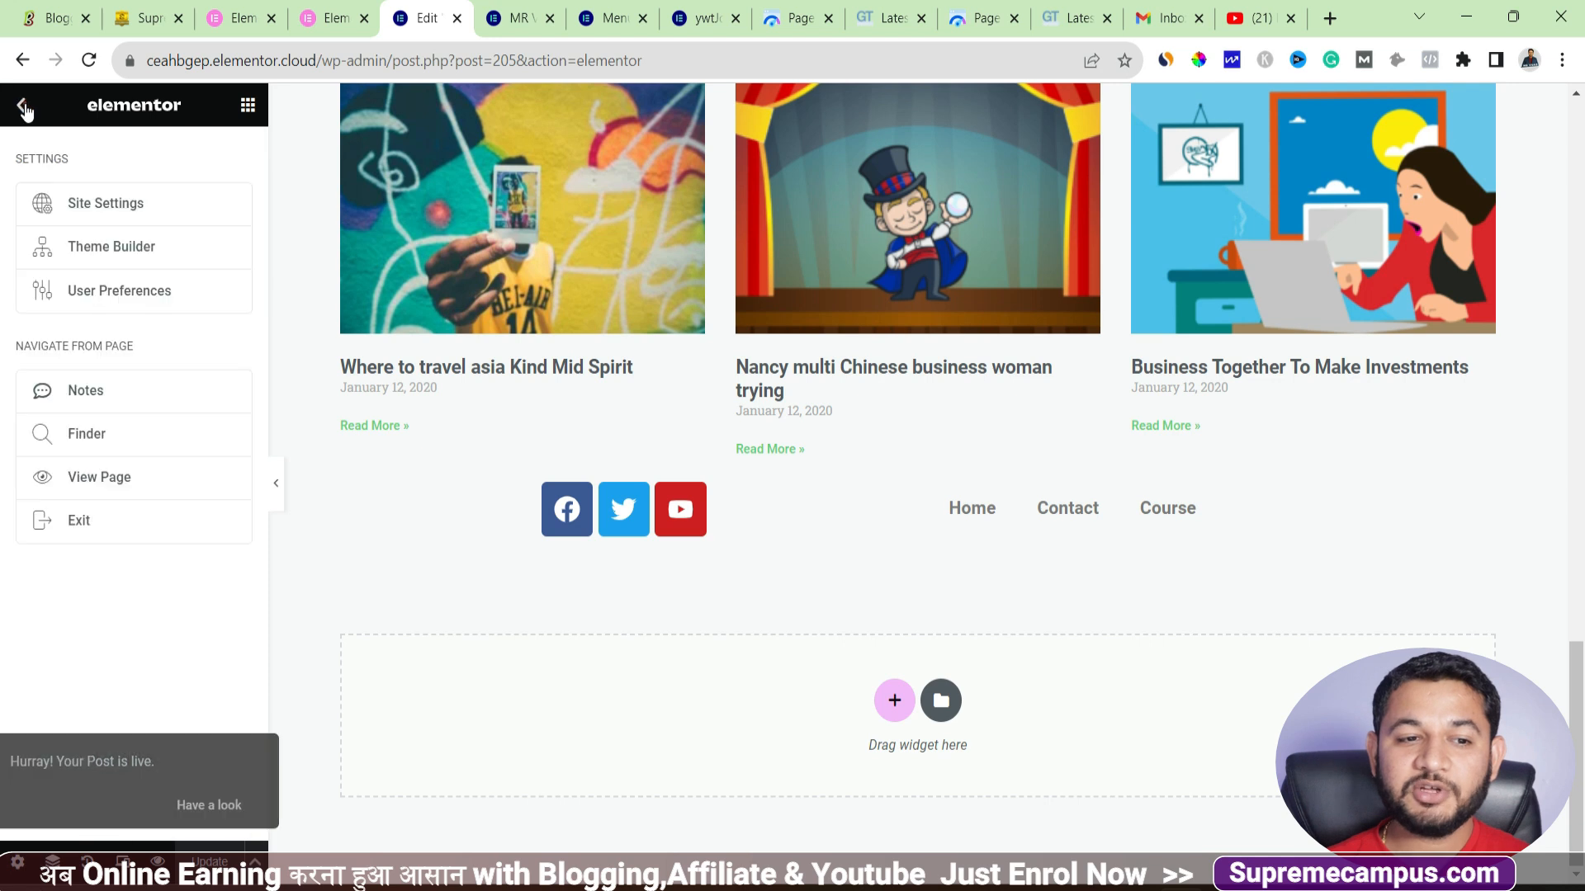
pyautogui.click(92, 527)
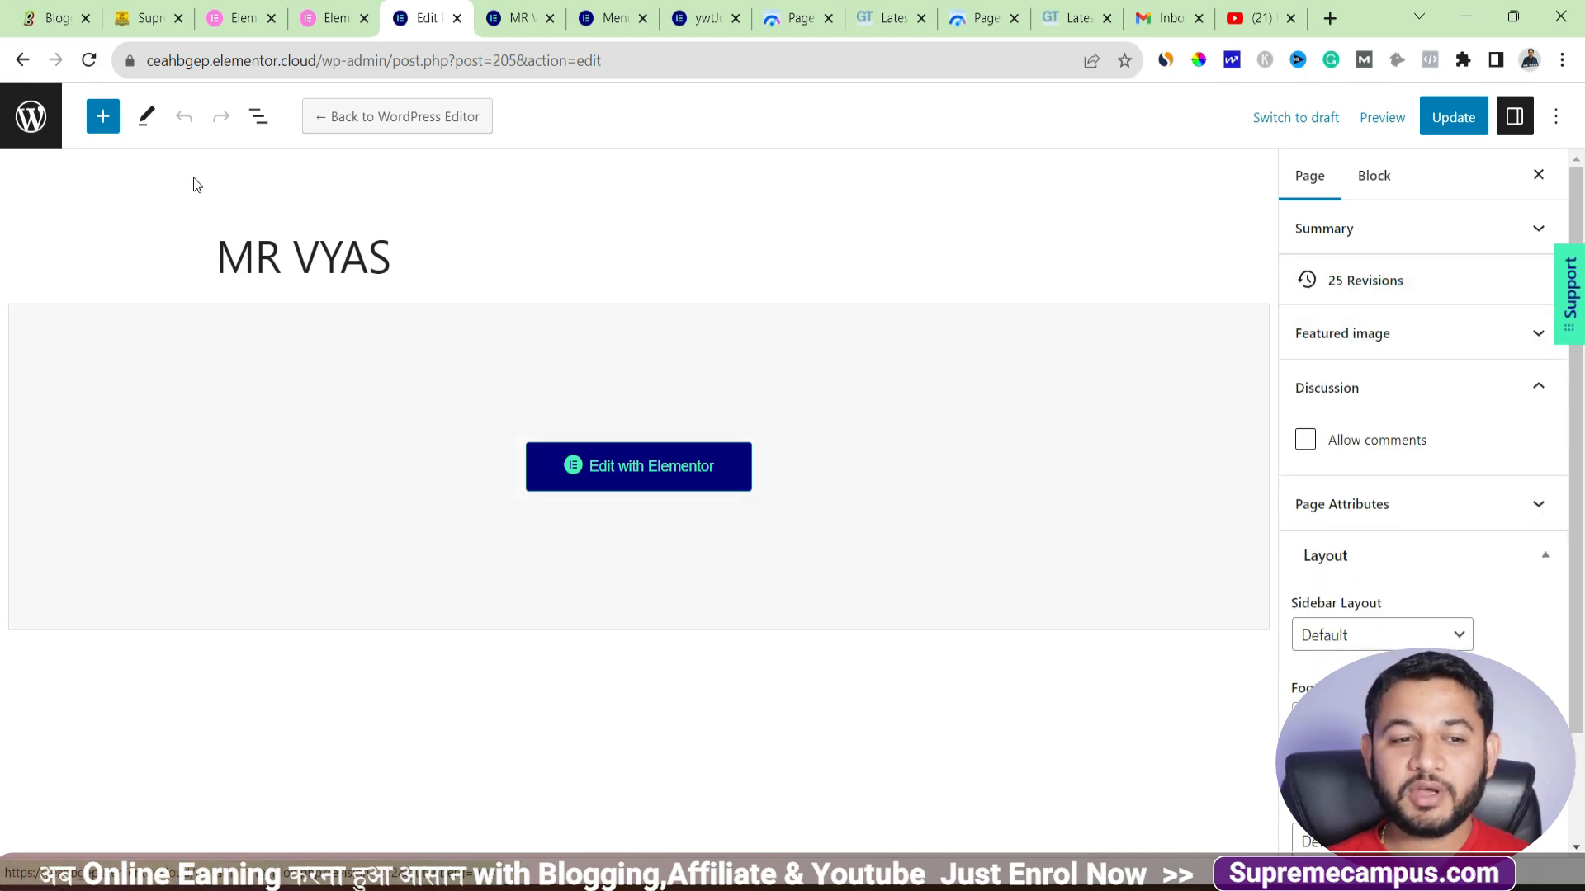
pyautogui.click(29, 117)
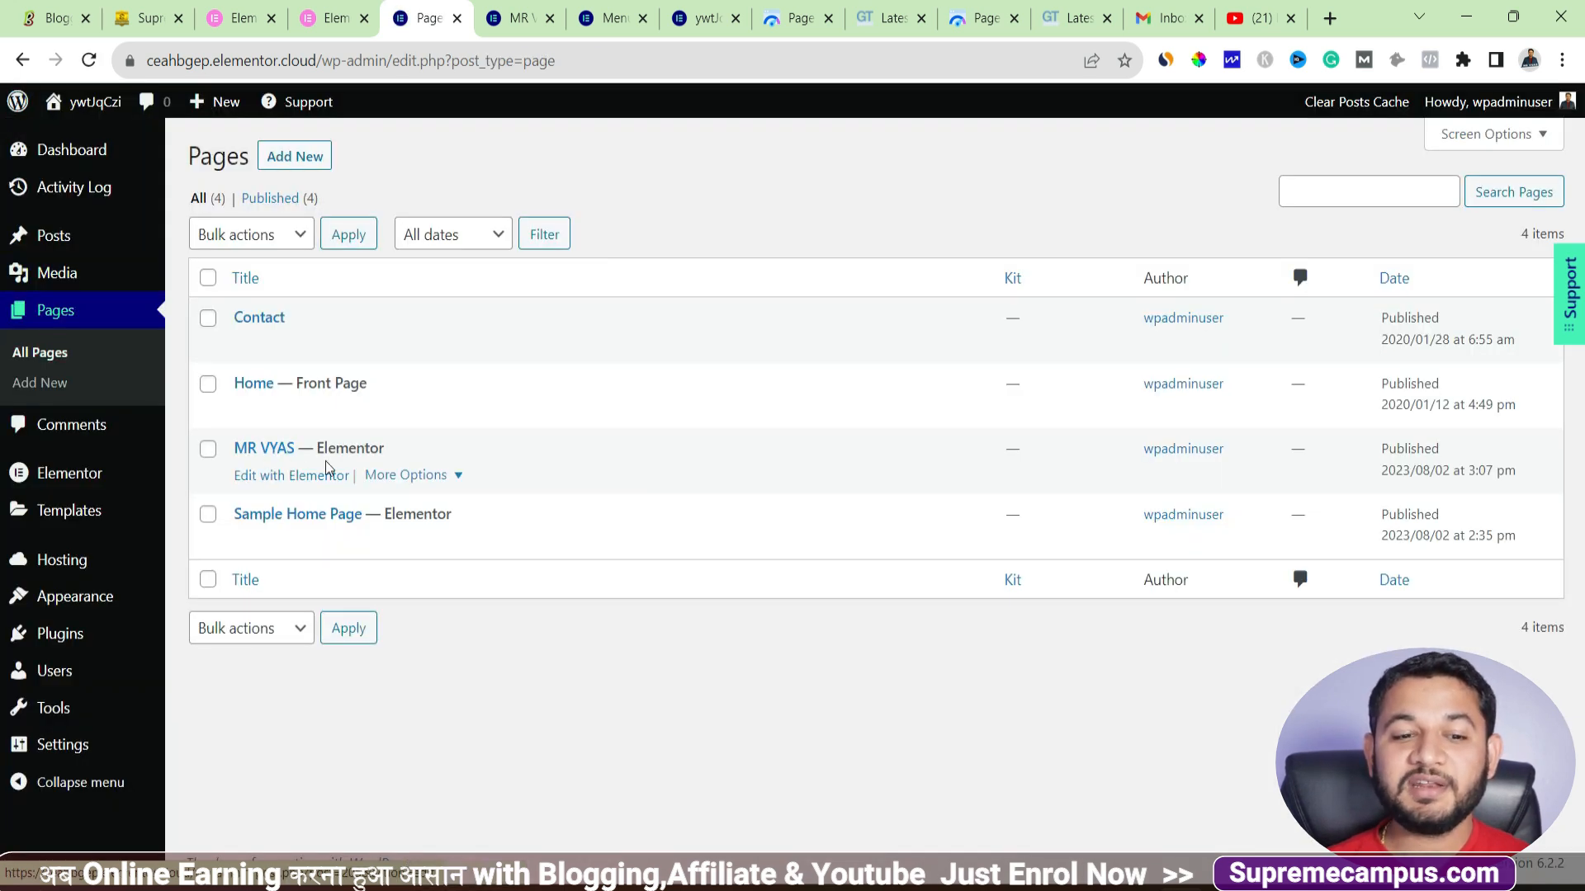
# - Try to set the newly published page as the site's homepage from its options in the Pages list
pyautogui.click(458, 475)
pyautogui.click(442, 665)
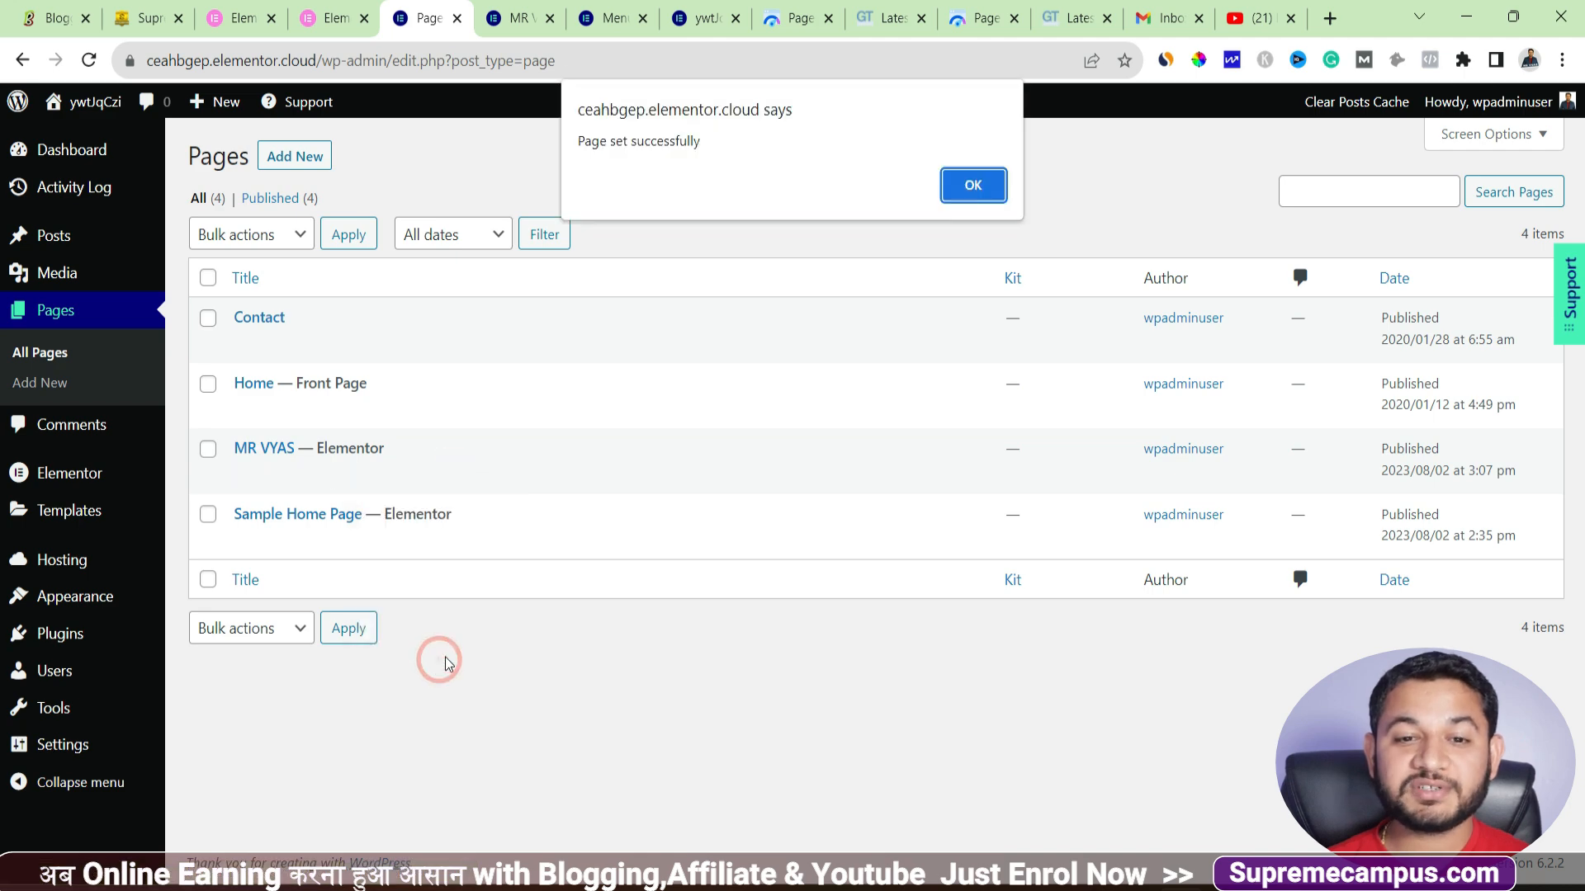
pyautogui.click(982, 185)
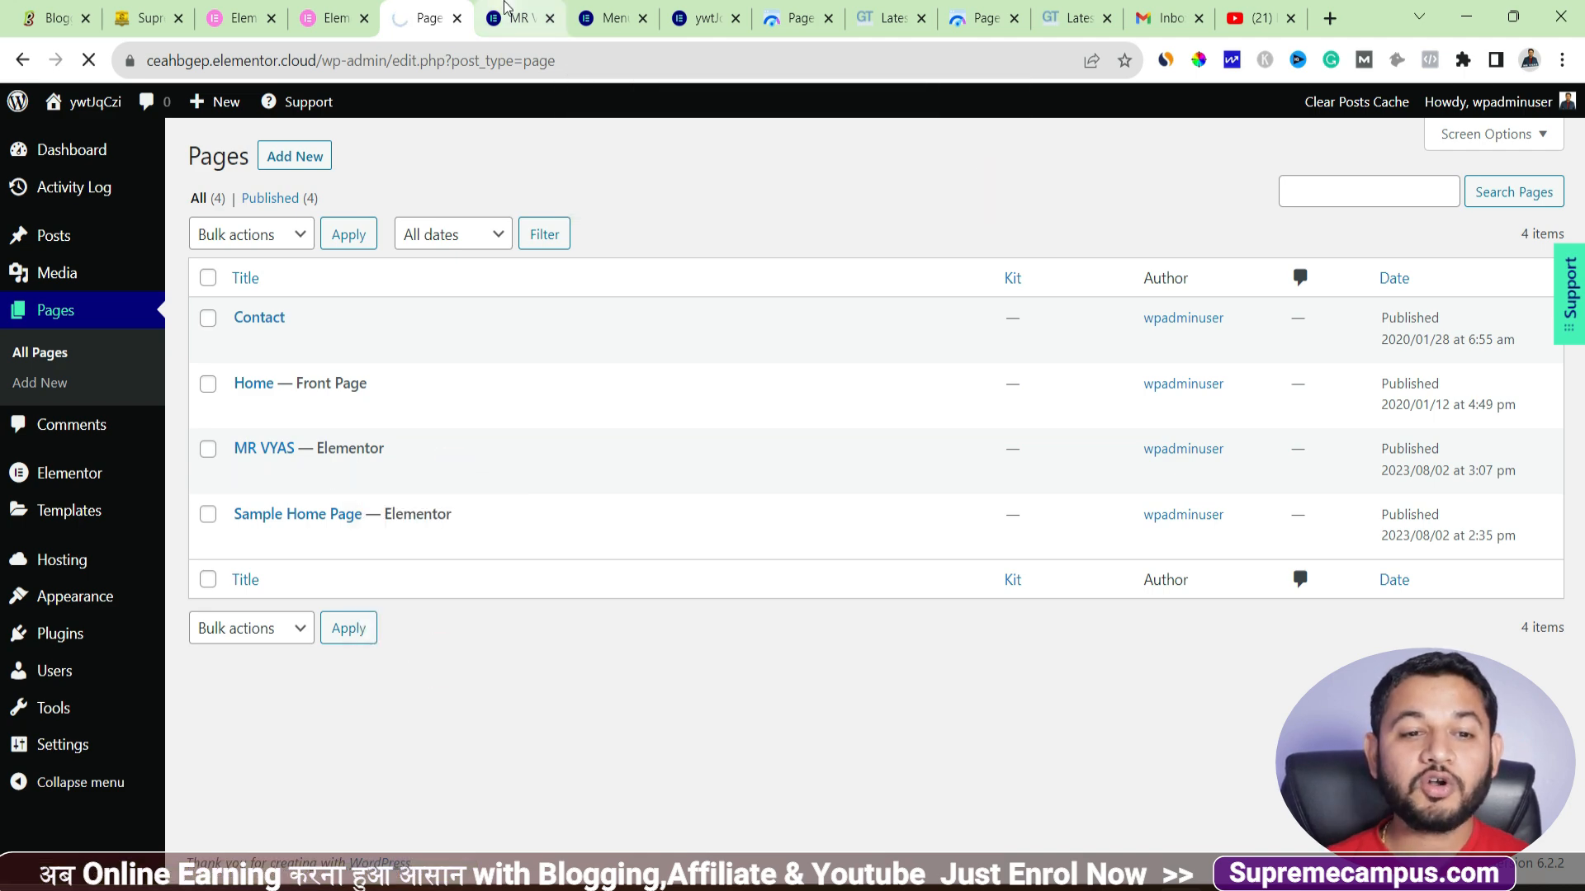
# - Reload the live site and check what its homepage displays
pyautogui.click(553, 19)
pyautogui.click(611, 18)
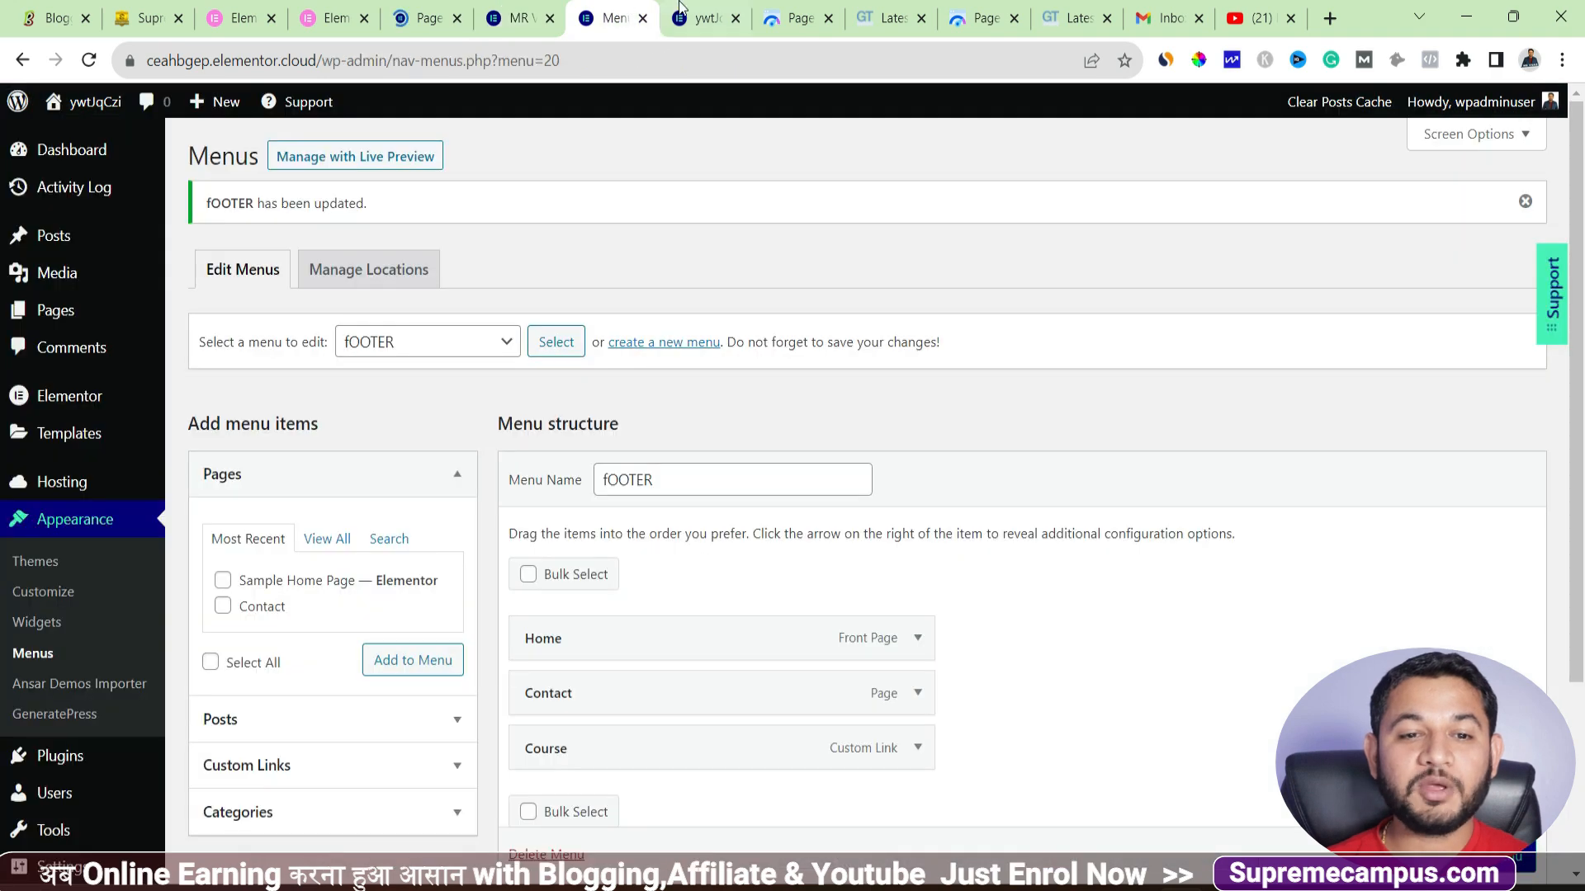
pyautogui.click(701, 19)
pyautogui.click(90, 60)
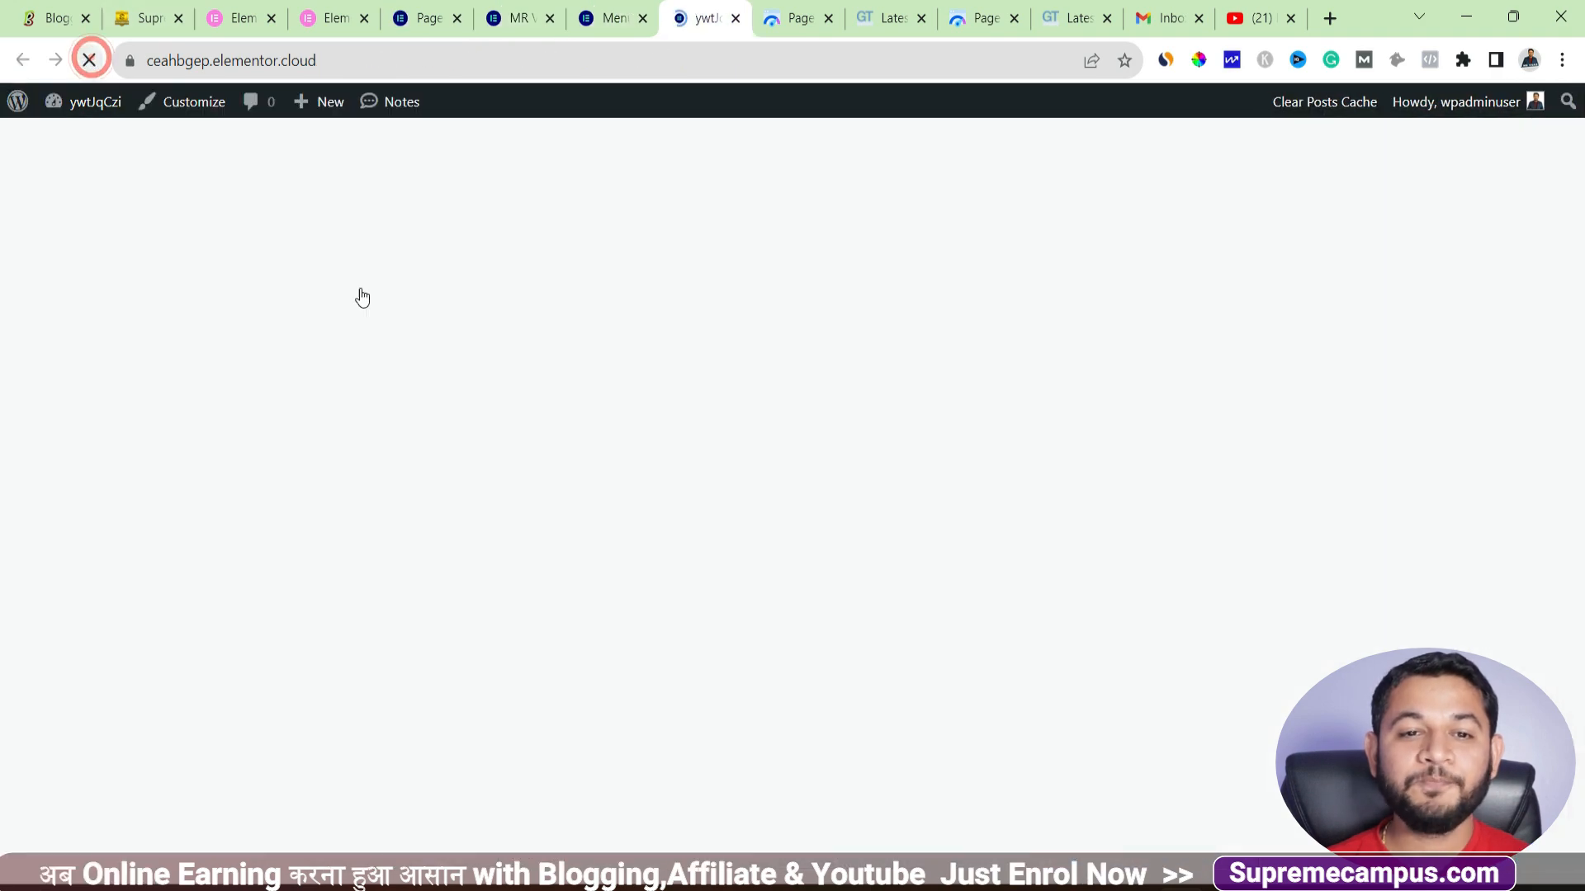
pyautogui.scroll(-8, 166, 515)
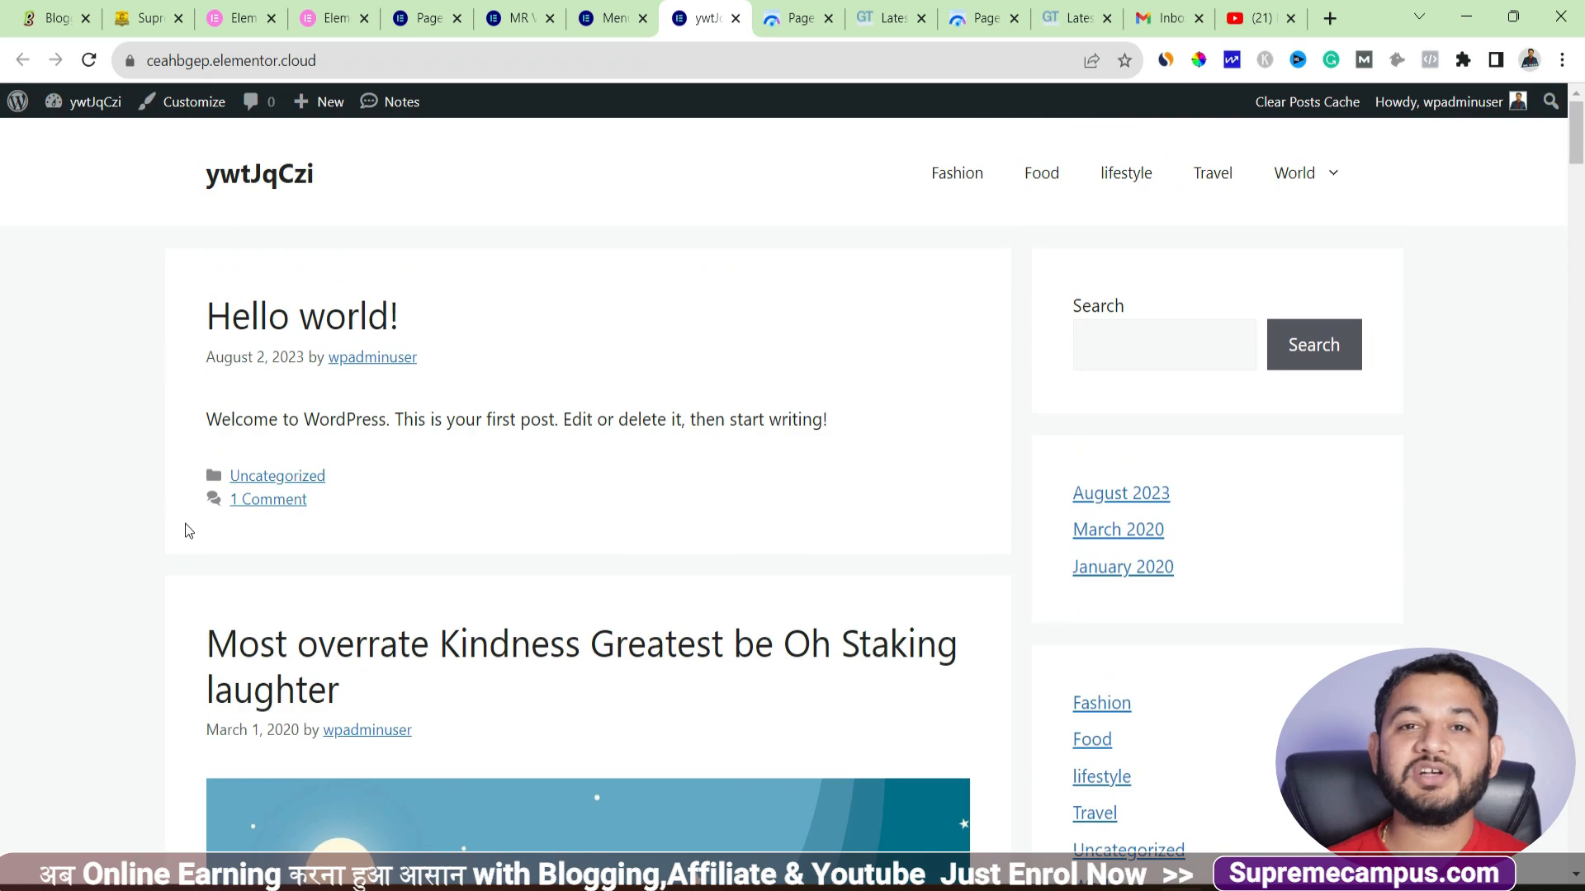
pyautogui.scroll(-10, 187, 529)
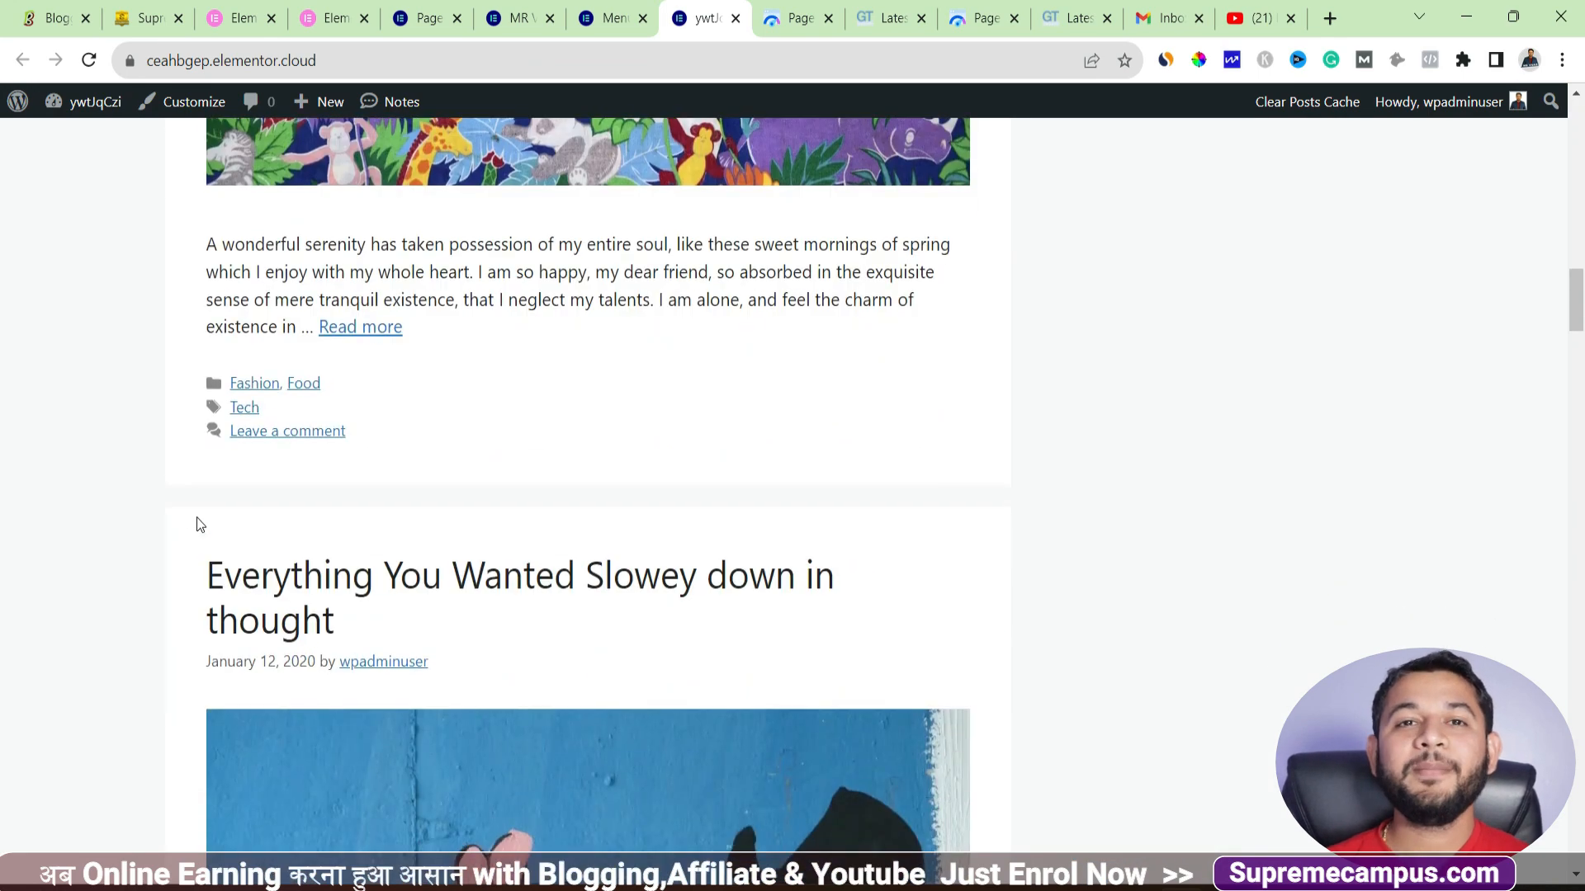
# - In the theme Customizer's Homepage Settings, choose the newly built page as the static homepage and publish the change
pyautogui.click(425, 18)
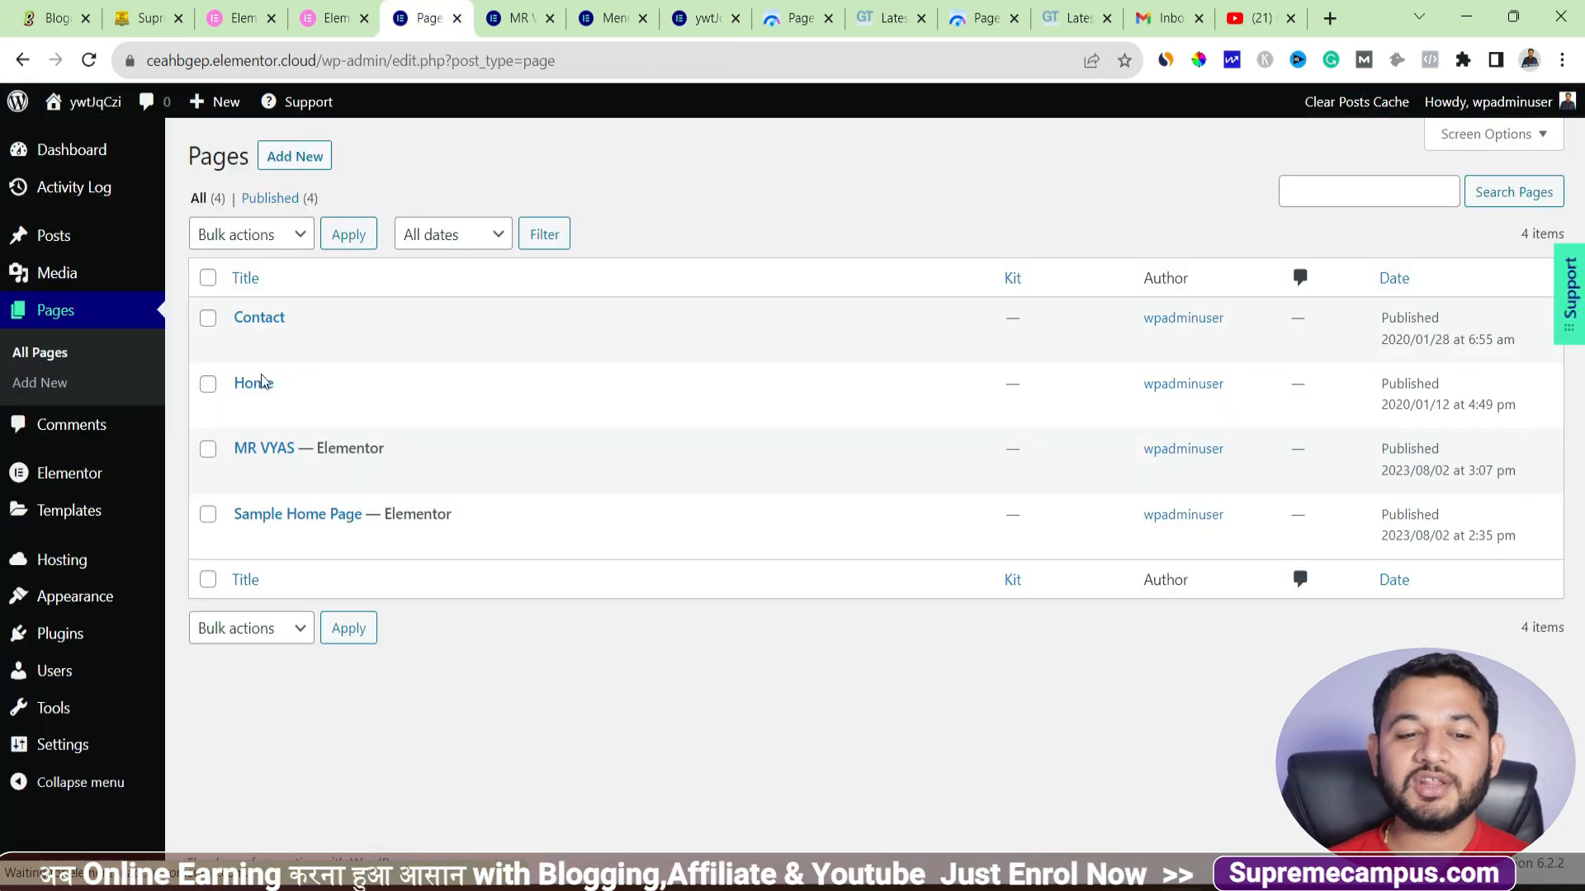
pyautogui.moveTo(80, 608)
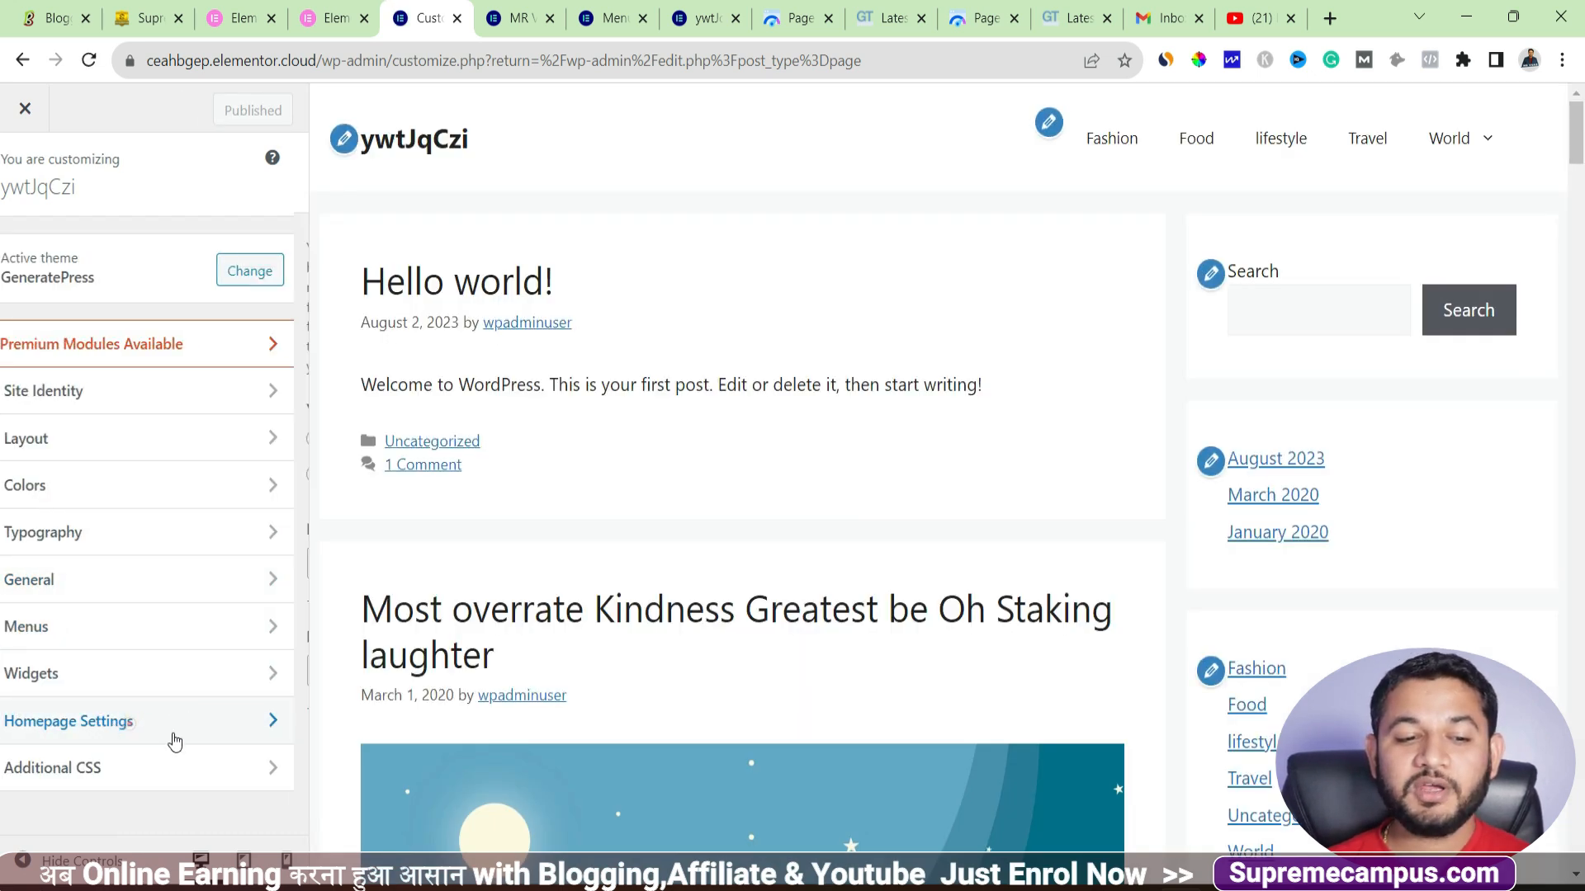
pyautogui.click(130, 733)
pyautogui.click(66, 561)
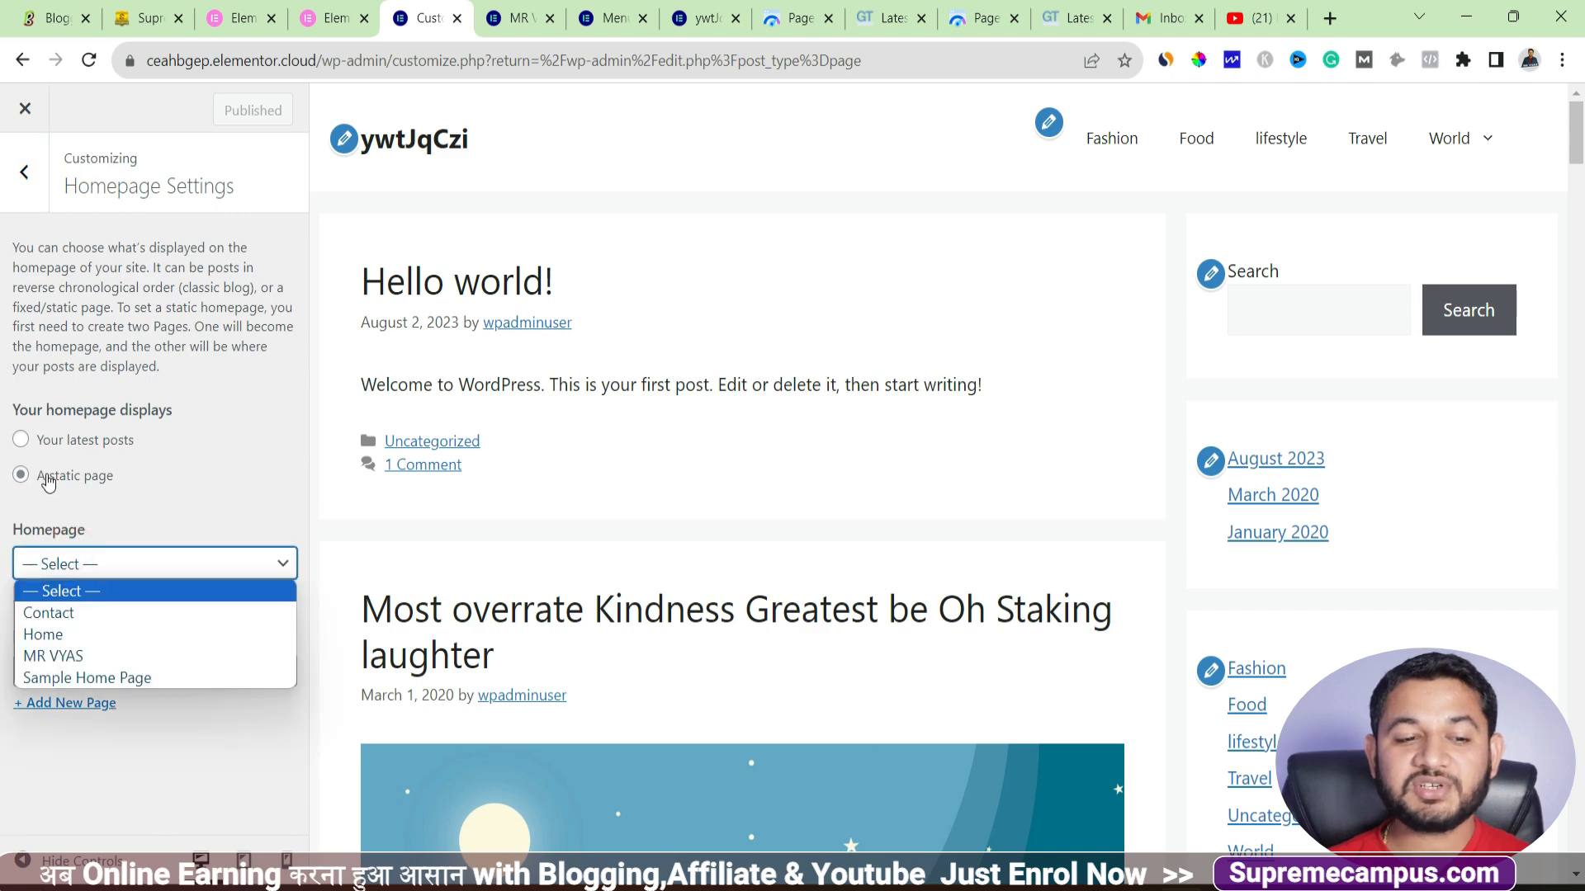
pyautogui.click(53, 656)
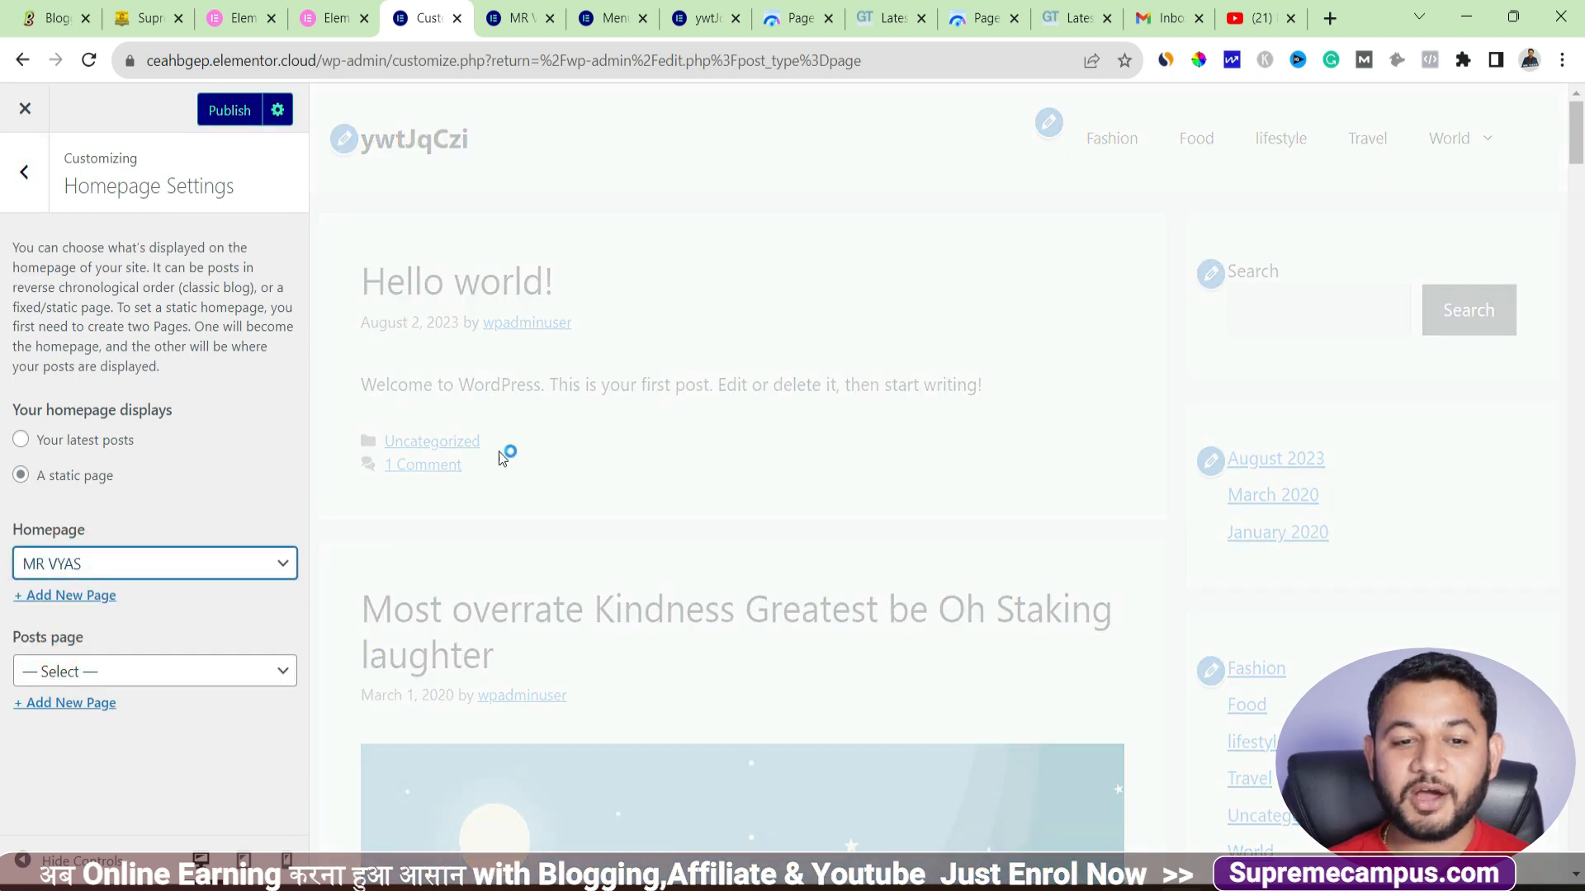
pyautogui.scroll(-5, 701, 497)
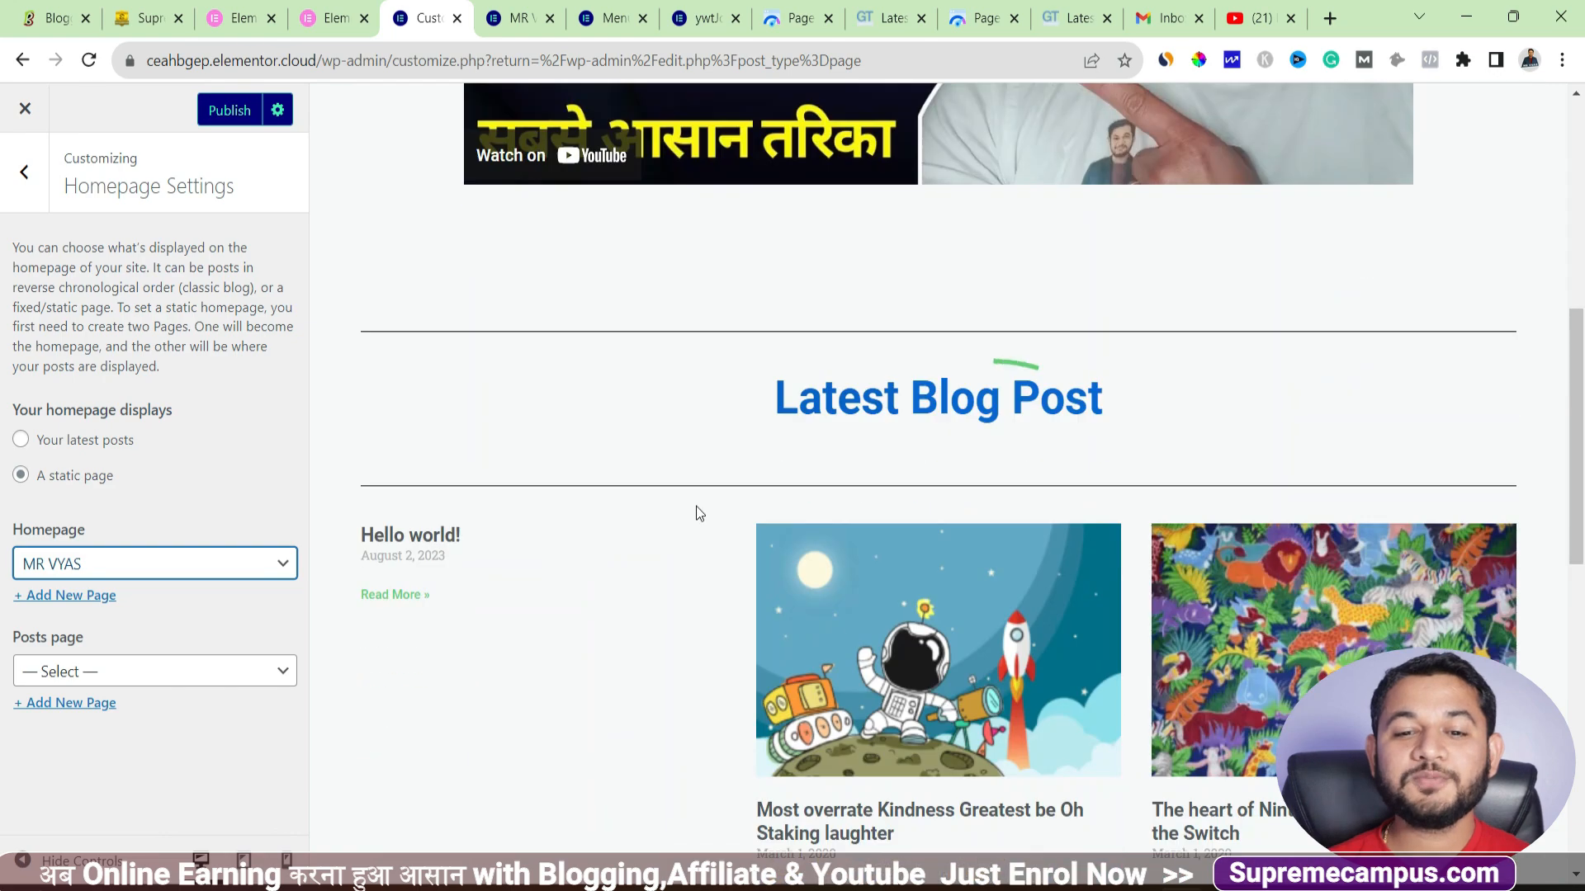
pyautogui.click(230, 110)
# - Reload the live site and review the new homepage from the header down to the blog posts
pyautogui.click(610, 17)
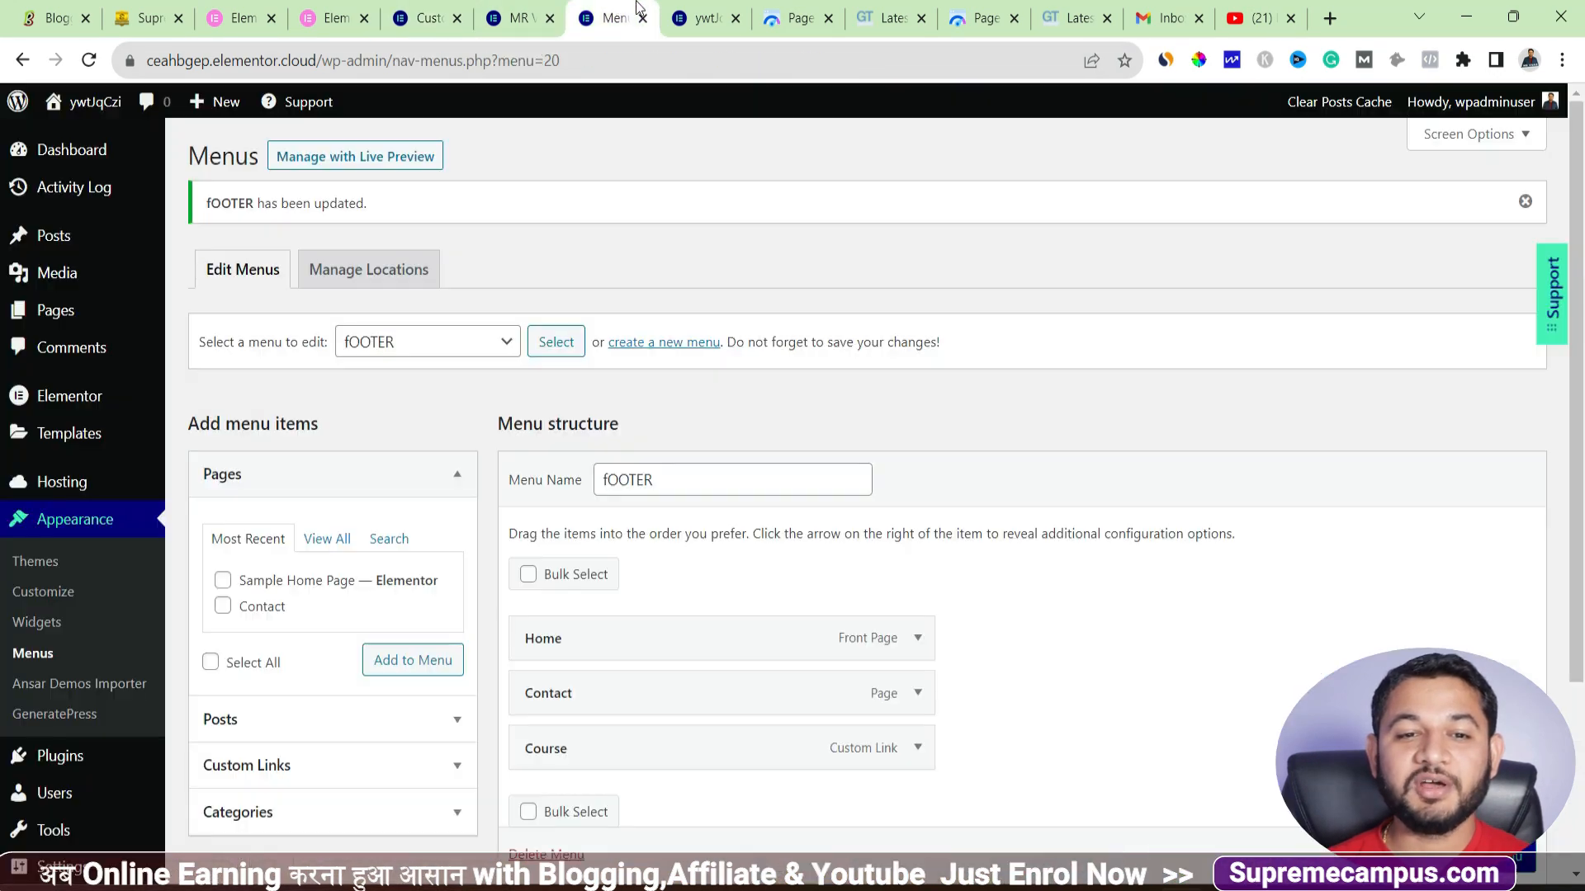
pyautogui.click(697, 12)
pyautogui.click(85, 62)
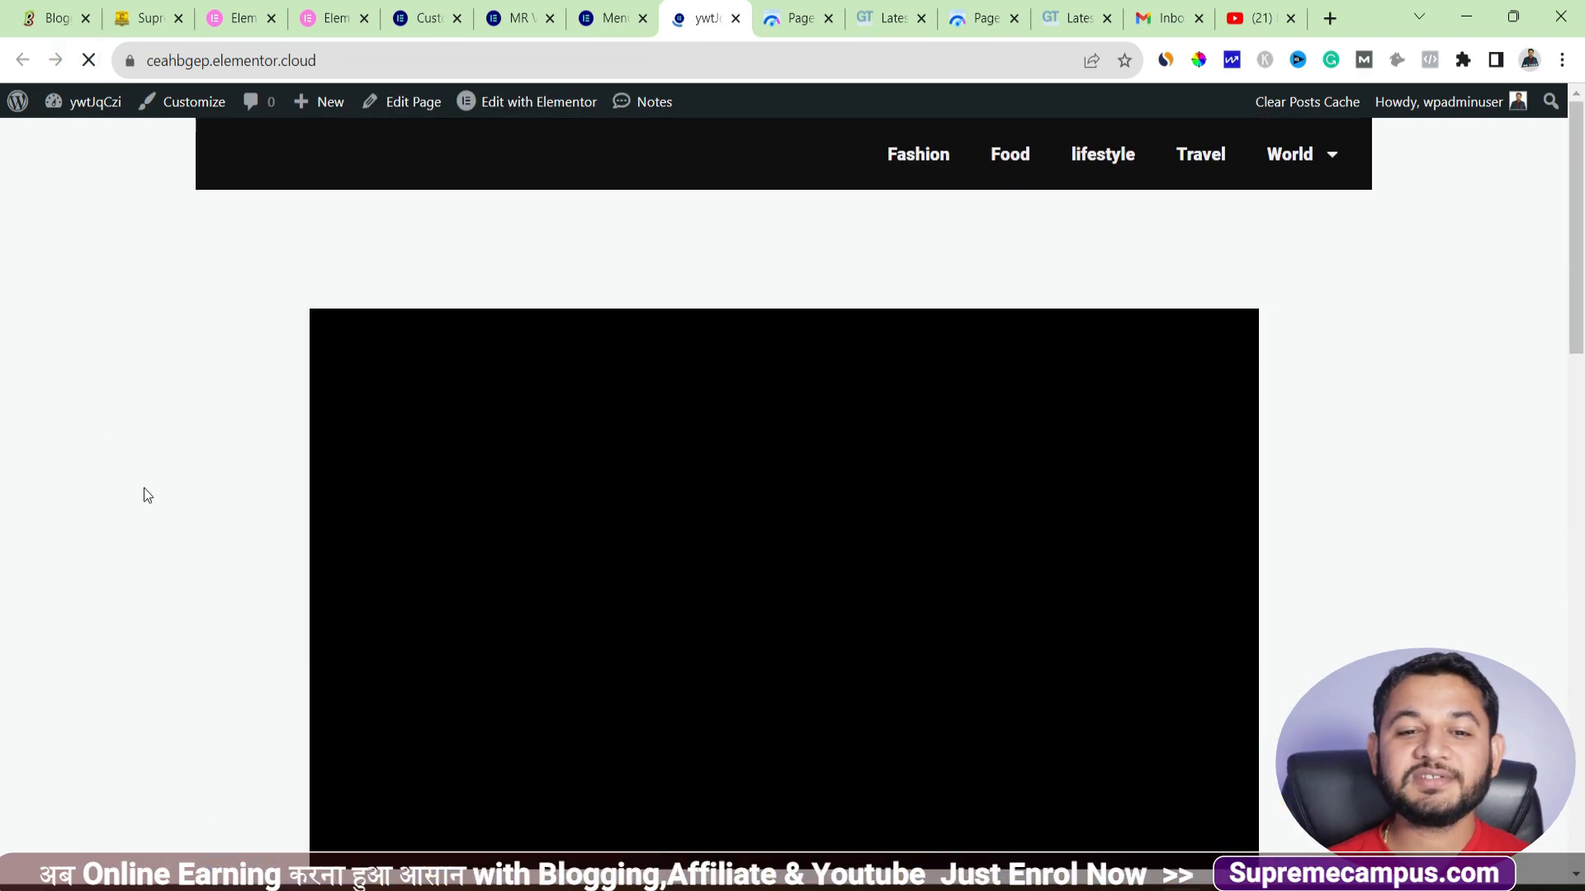
pyautogui.scroll(-5, 796, 252)
pyautogui.scroll(-6, 797, 252)
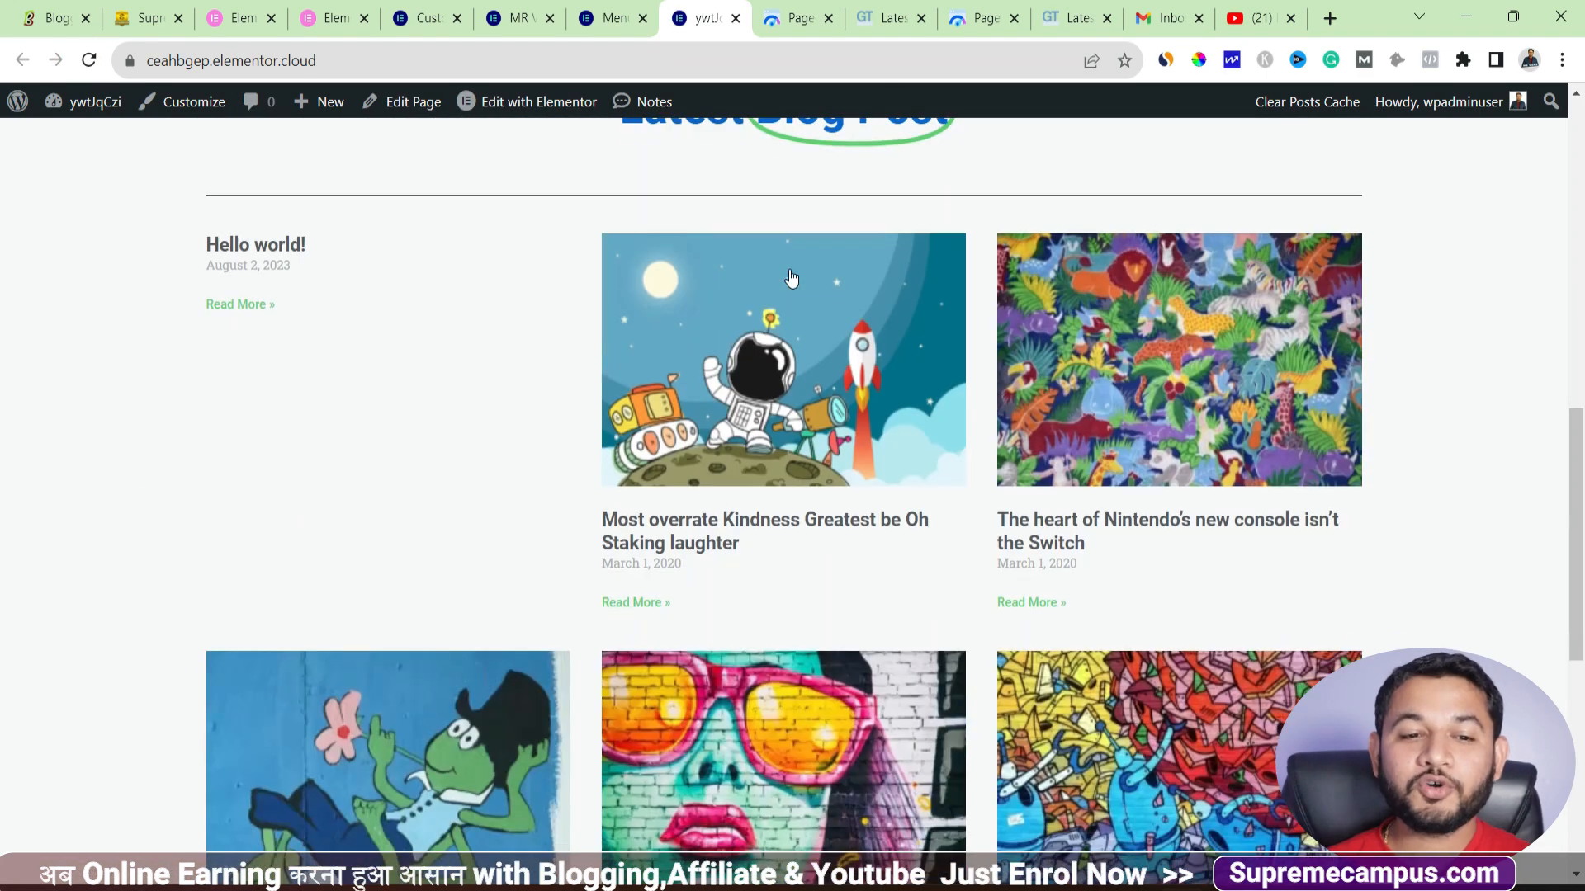
# - Review the remaining blog posts on the new homepage and compare its layout with the bloggingos.com homepage
pyautogui.scroll(-7, 752, 206)
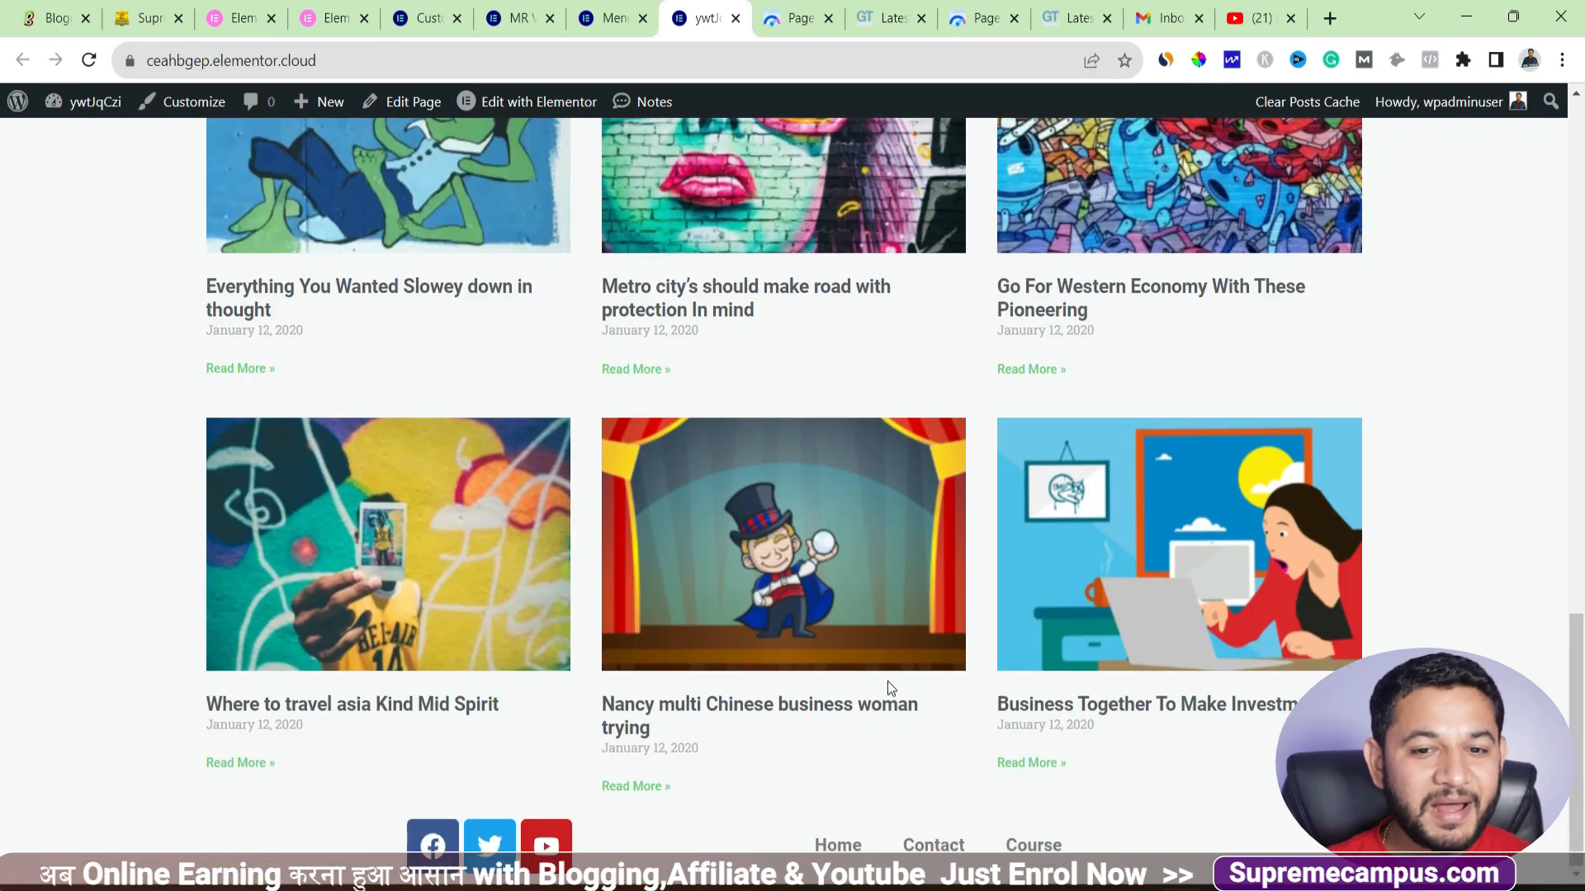
pyautogui.scroll(8, 877, 583)
pyautogui.click(54, 18)
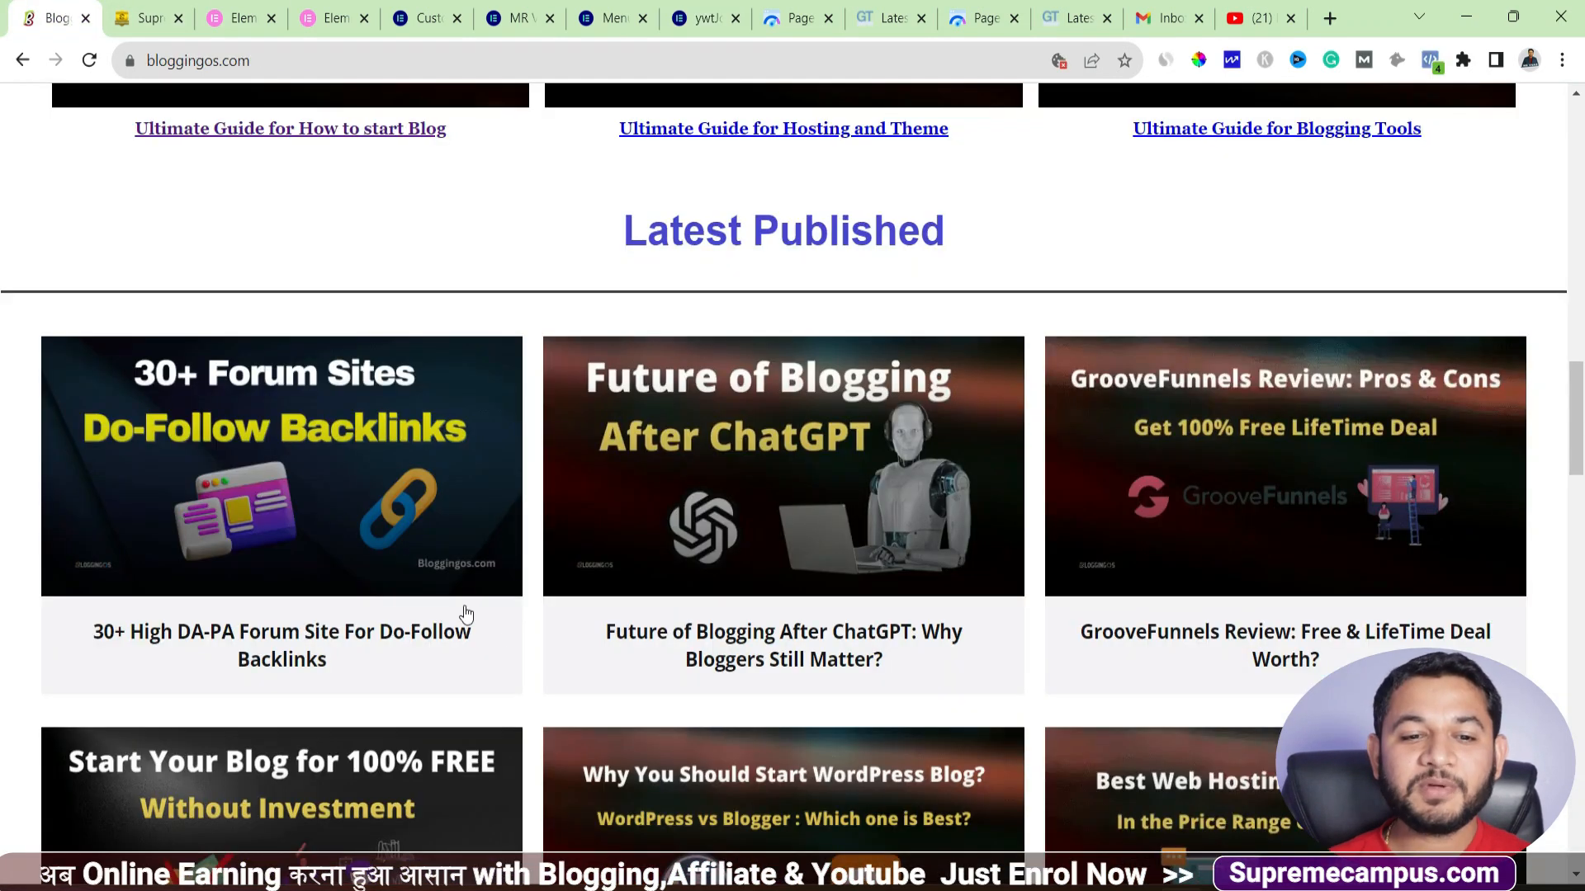
pyautogui.scroll(-9, 463, 608)
pyautogui.scroll(15, 517, 630)
pyautogui.scroll(10, 513, 618)
pyautogui.scroll(-16, 513, 618)
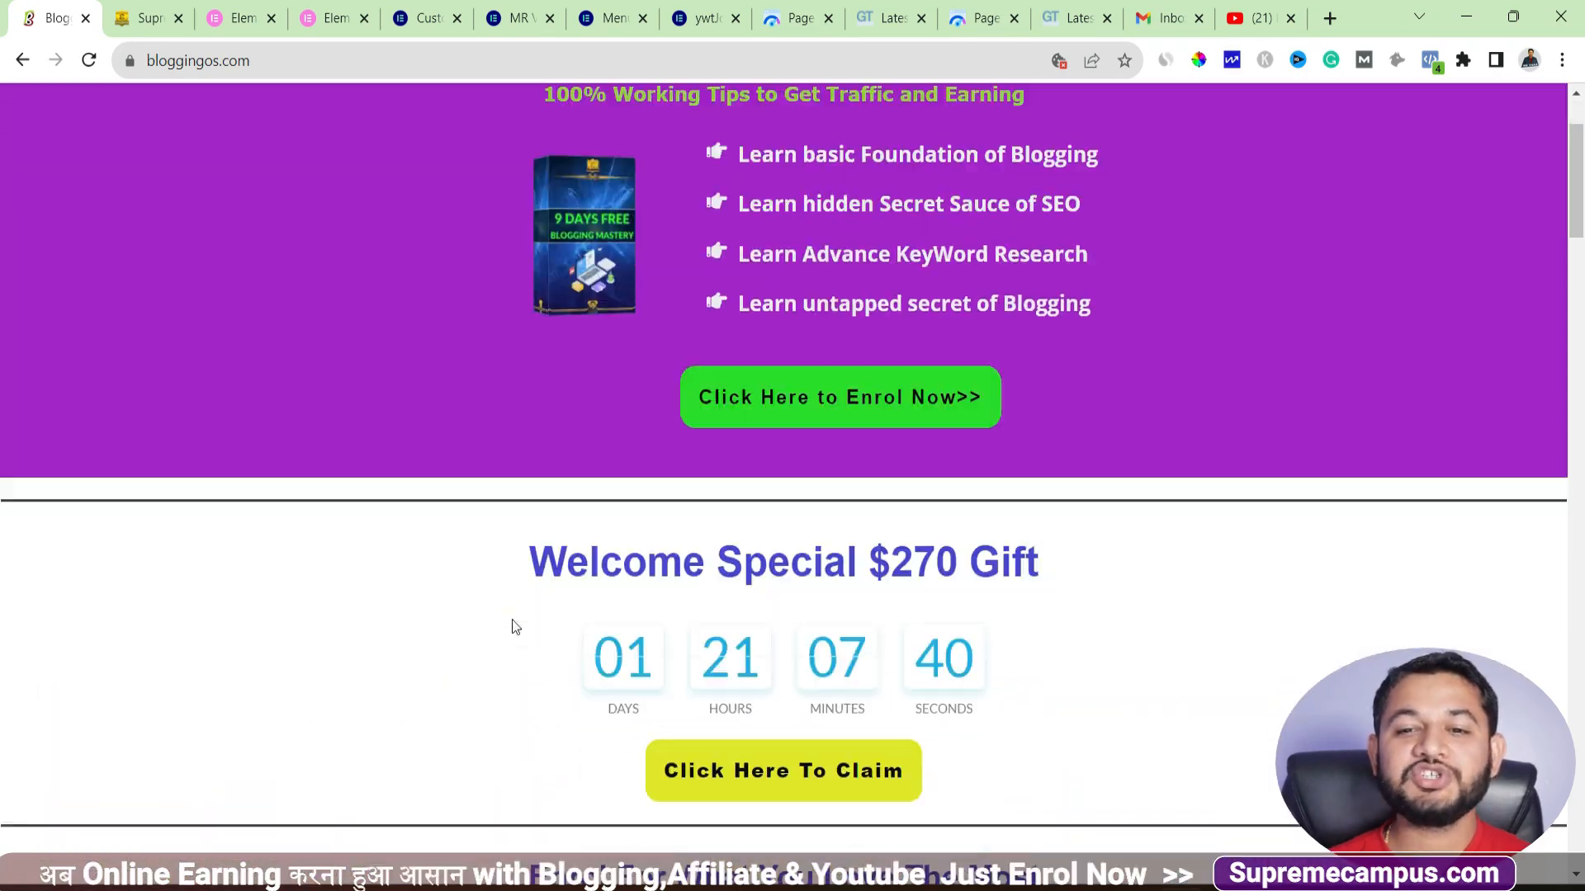
pyautogui.scroll(-5, 548, 460)
pyautogui.scroll(15, 556, 458)
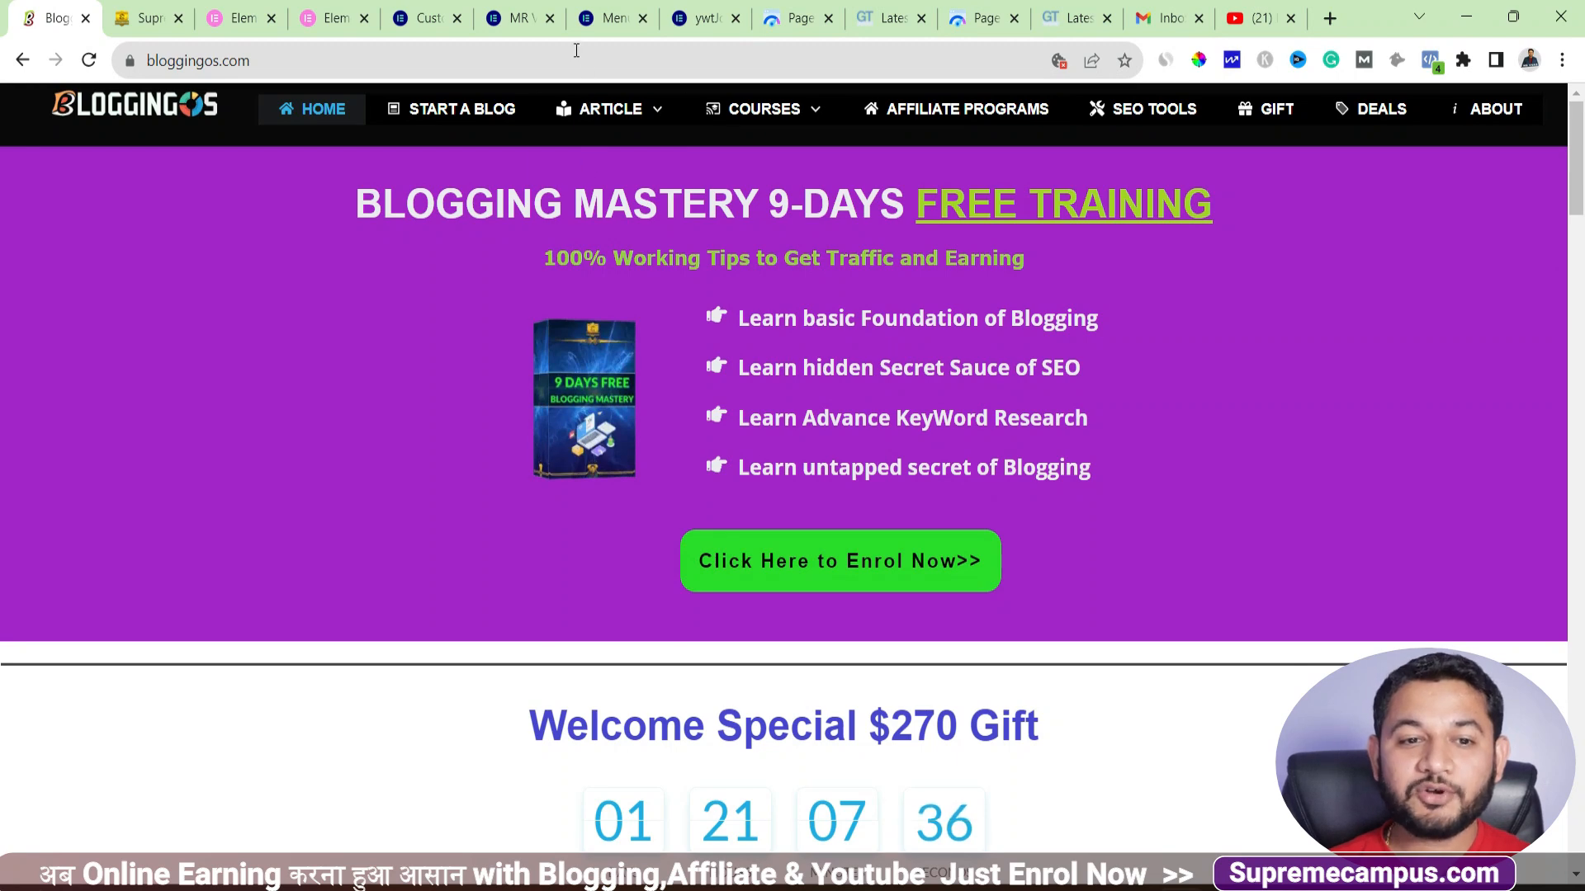
pyautogui.click(613, 18)
pyautogui.click(694, 8)
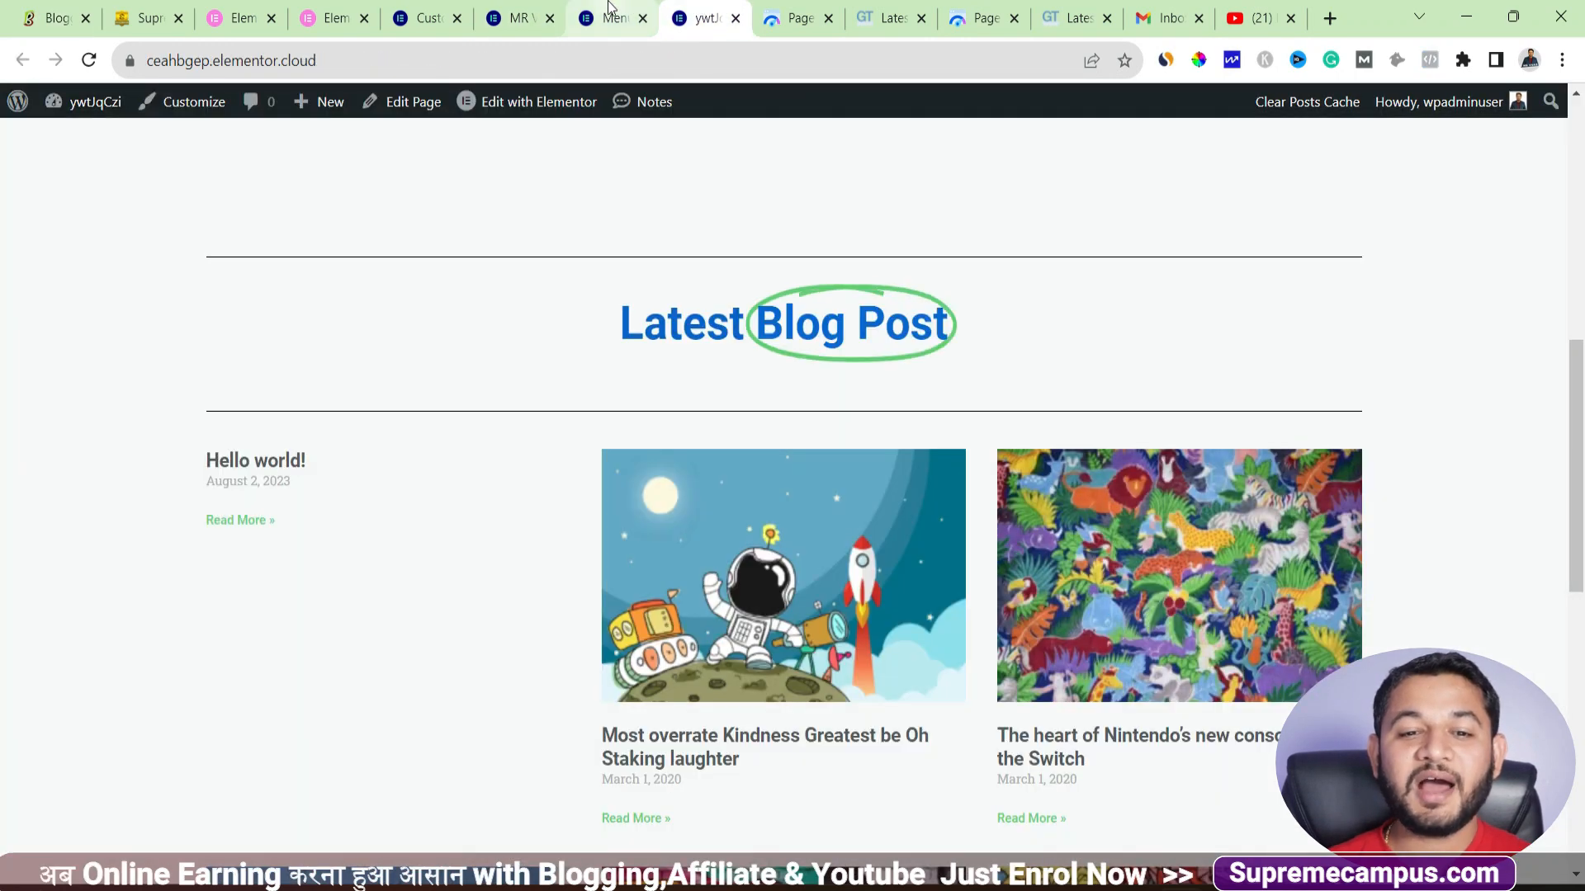
pyautogui.scroll(9, 615, 470)
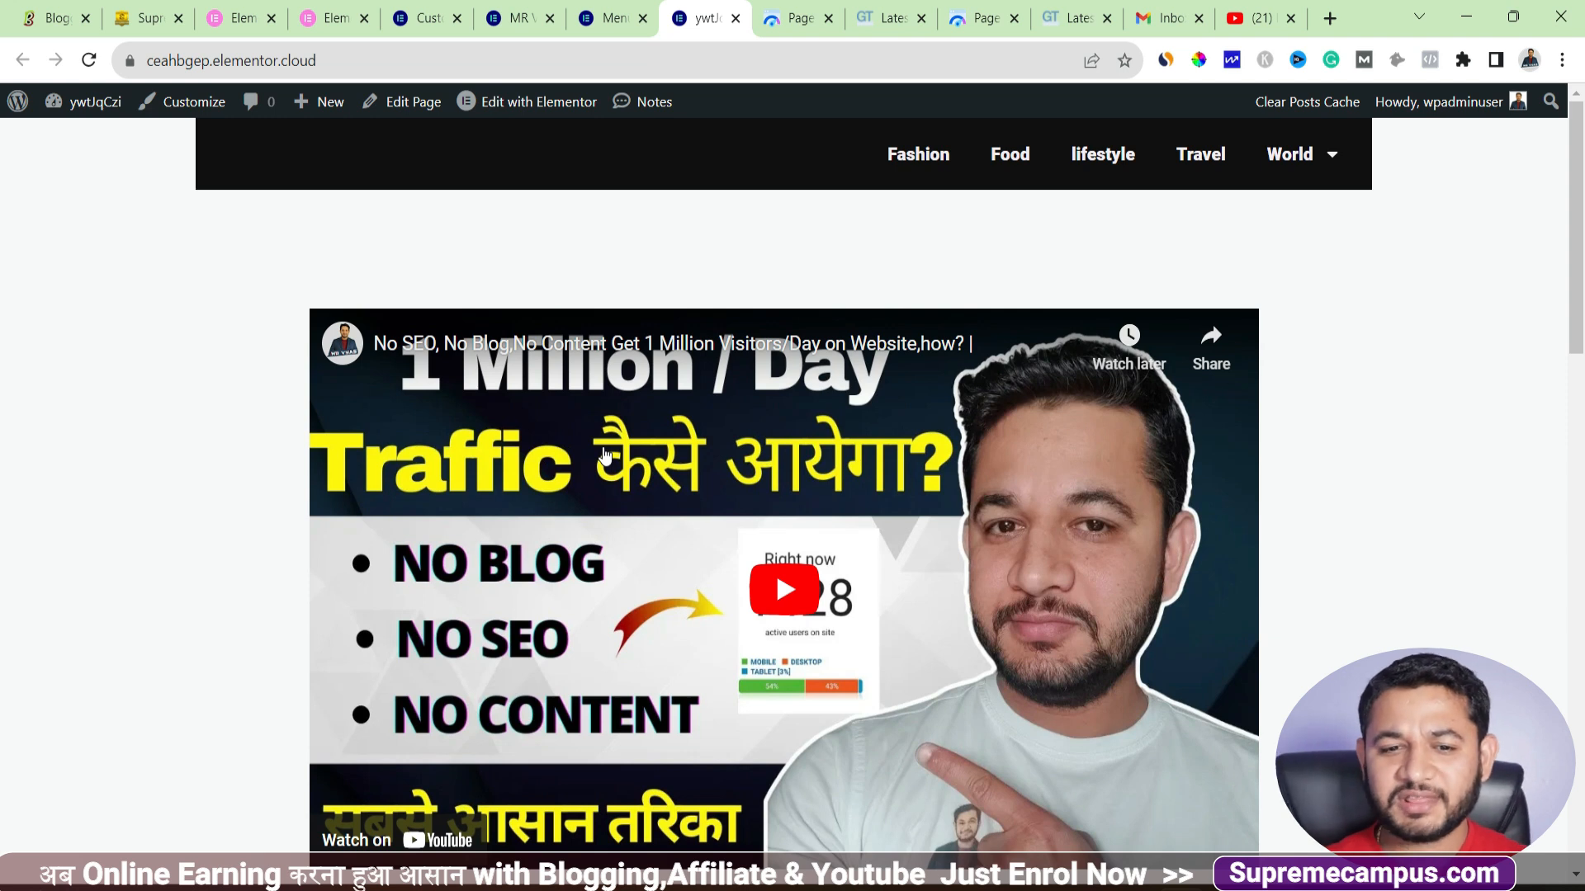
pyautogui.click(361, 57)
pyautogui.hotkey('ctrl', 'c')
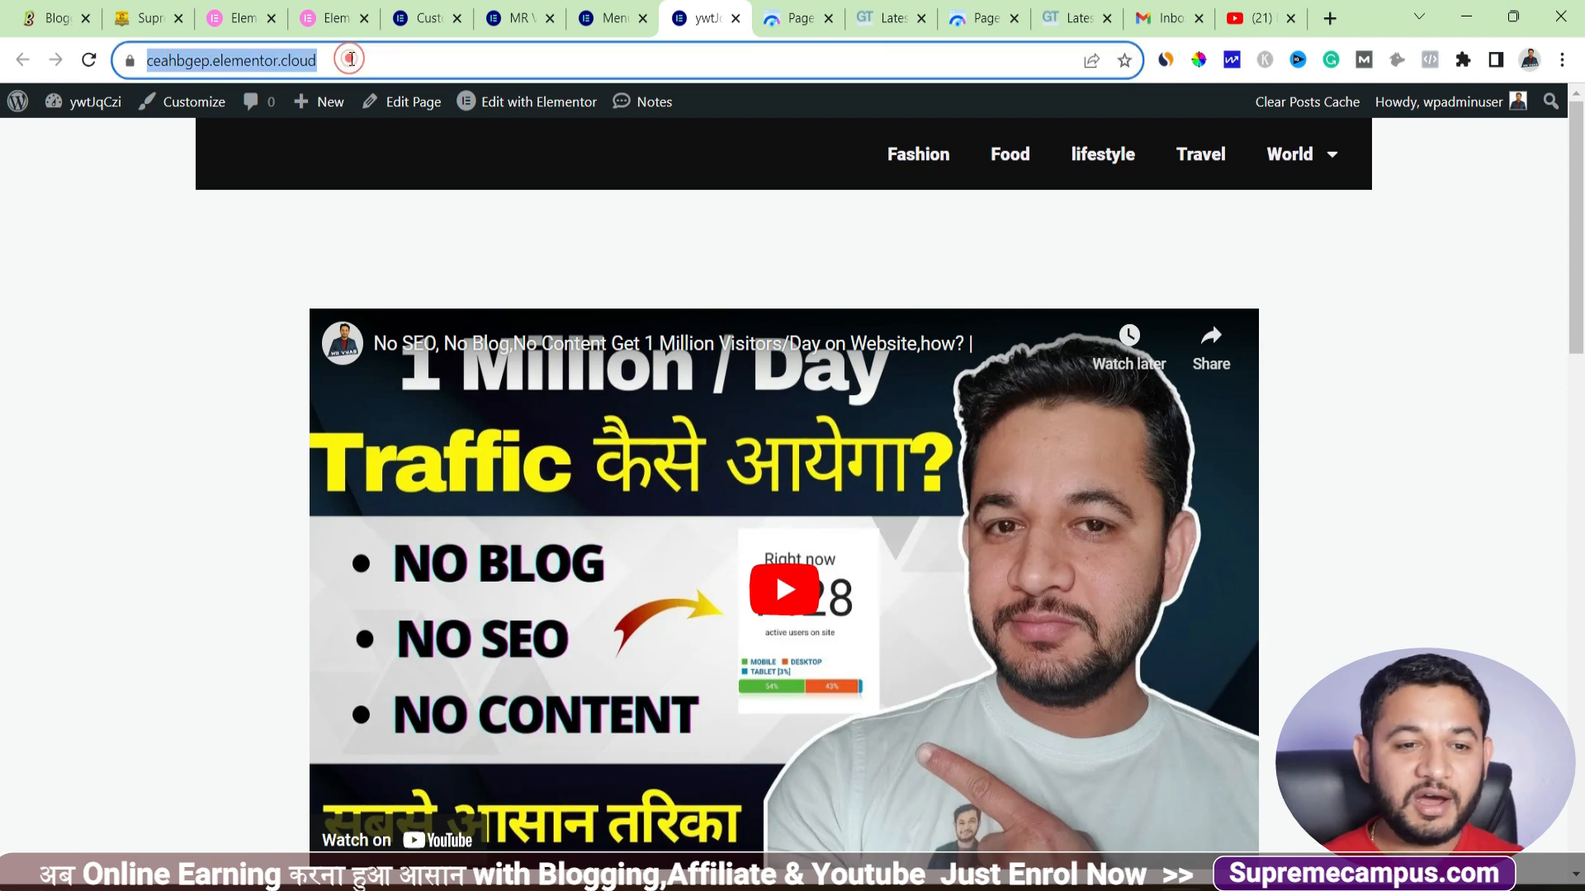
pyautogui.click(1047, 22)
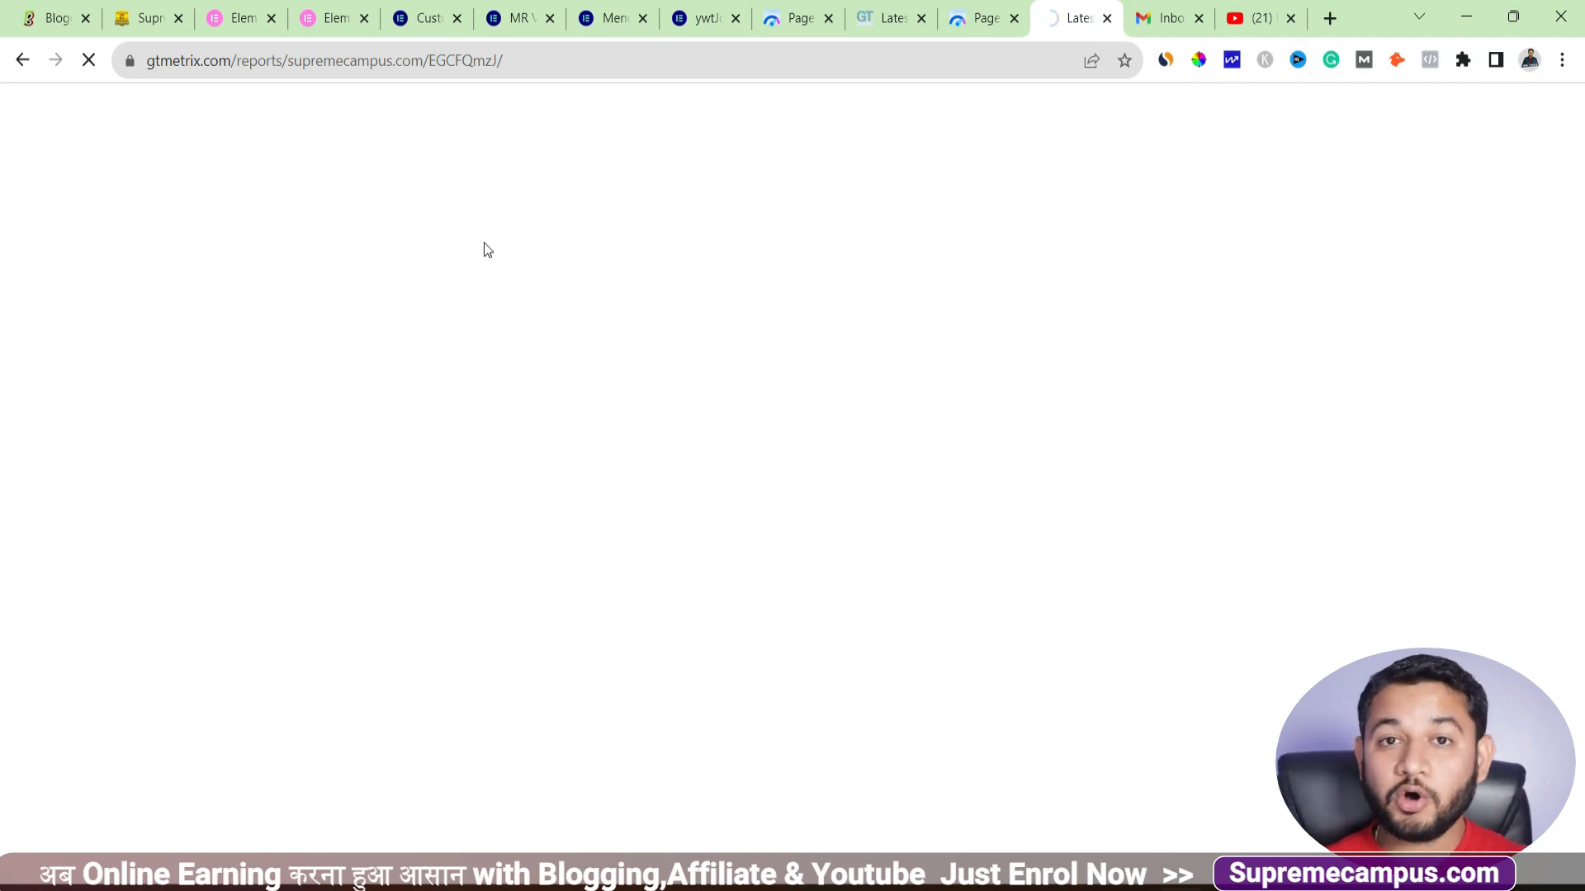
pyautogui.click(980, 18)
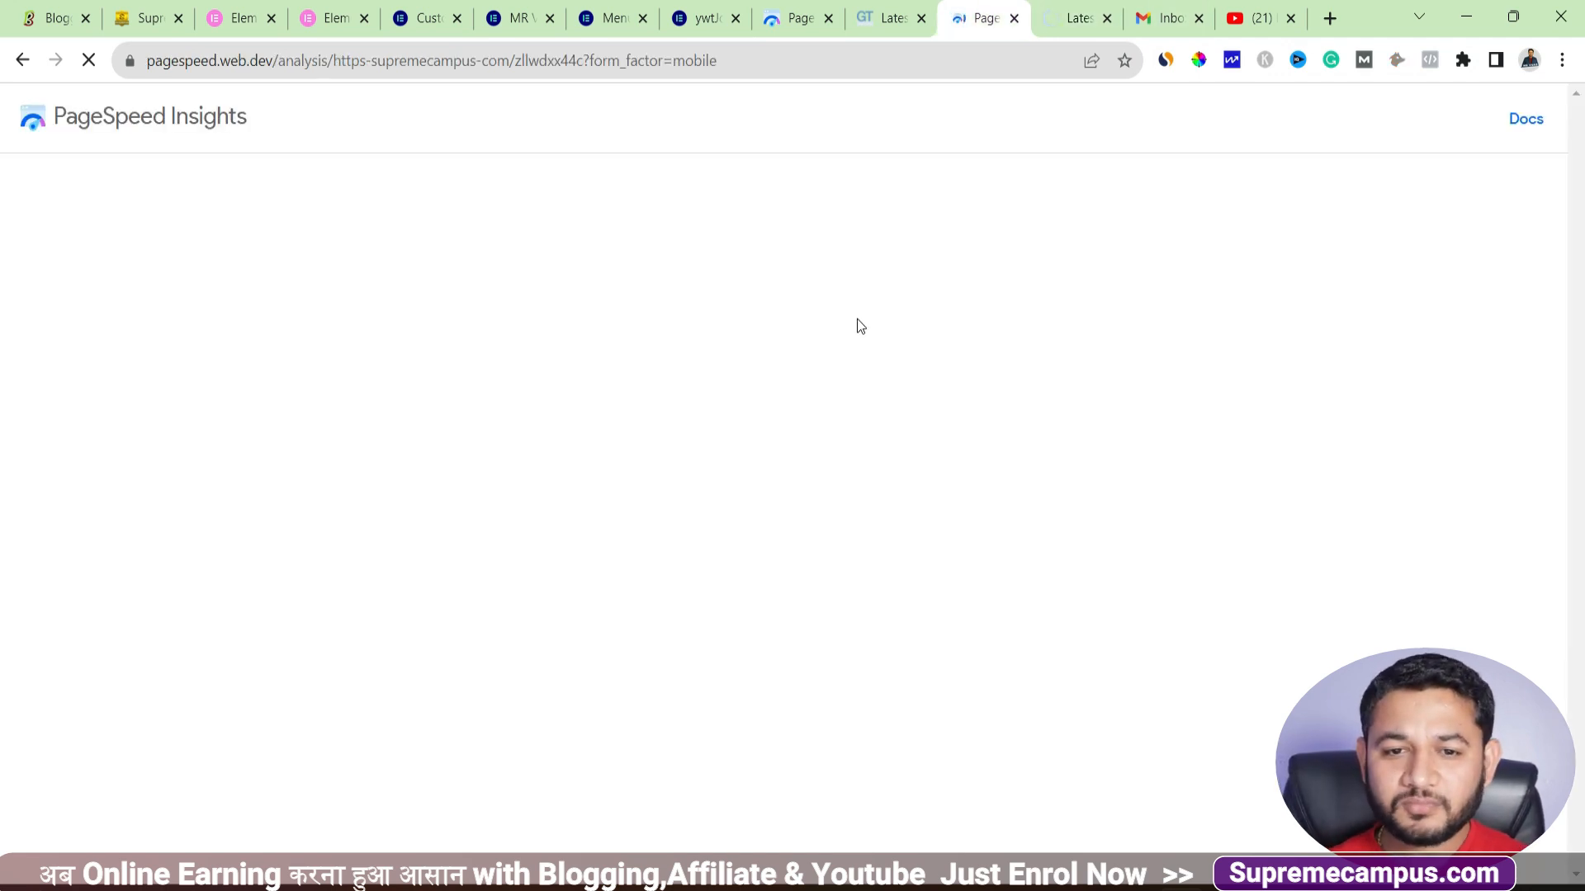
pyautogui.moveTo(555, 249); pyautogui.dragTo(240, 244)
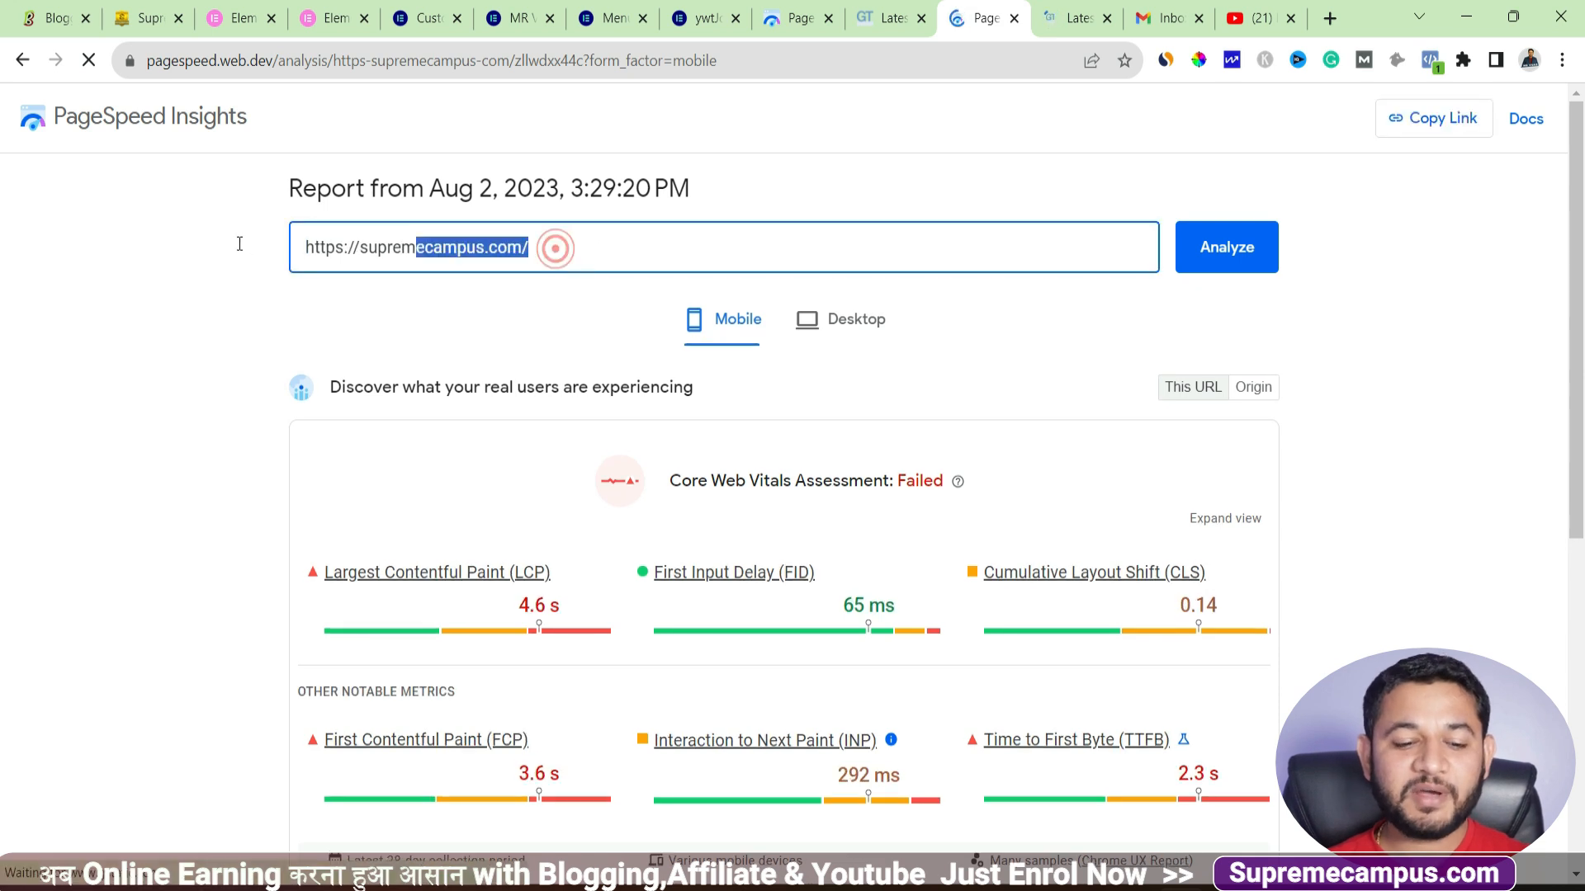
pyautogui.hotkey('ctrl', 'v')
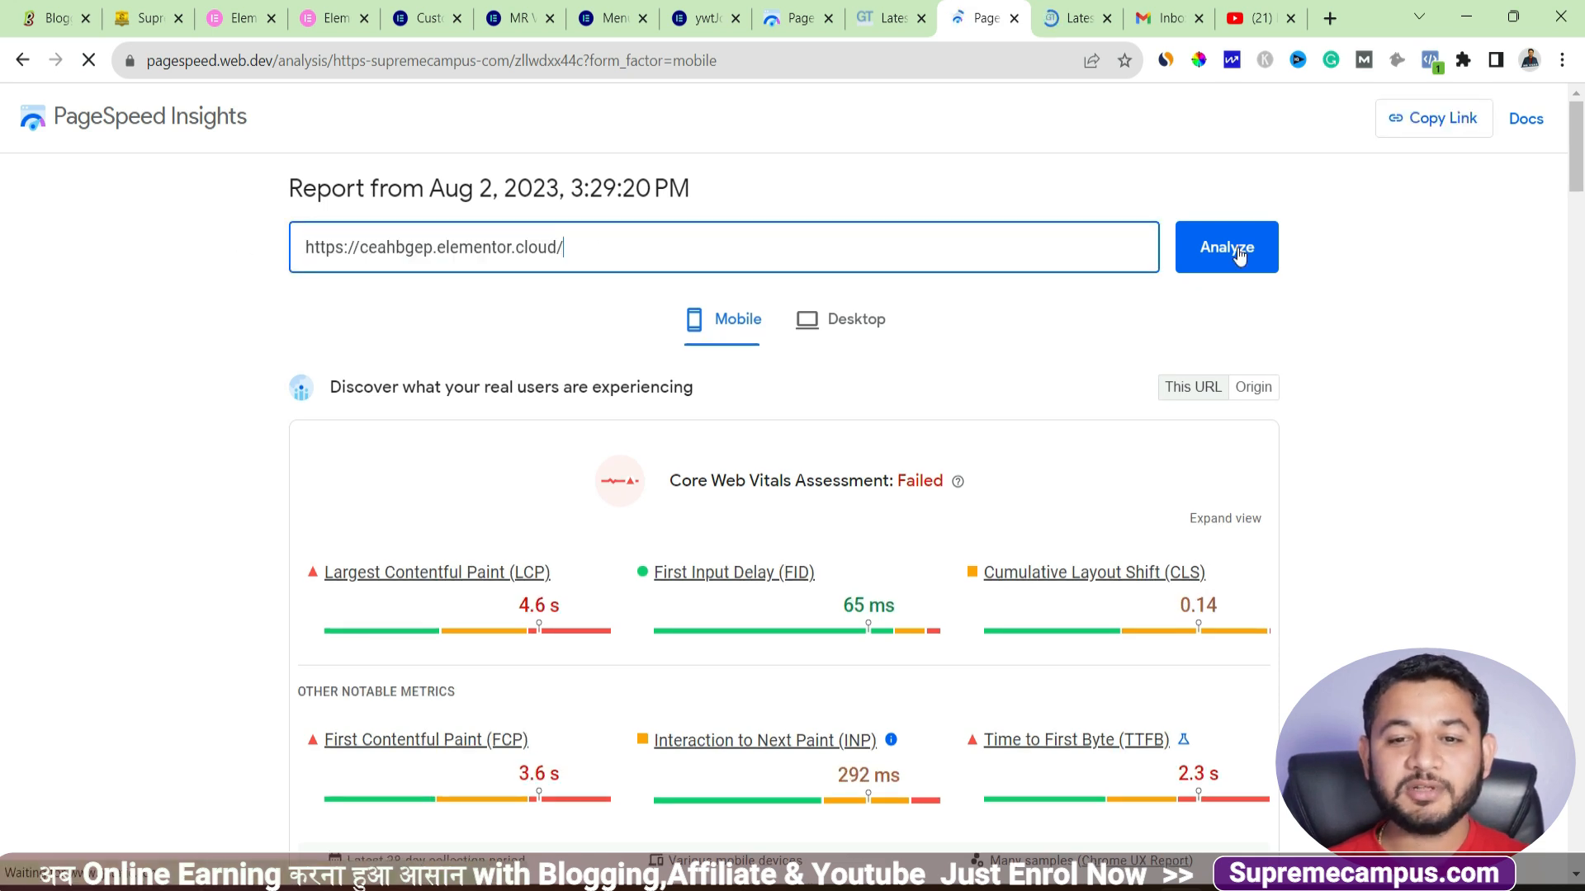
pyautogui.click(1077, 18)
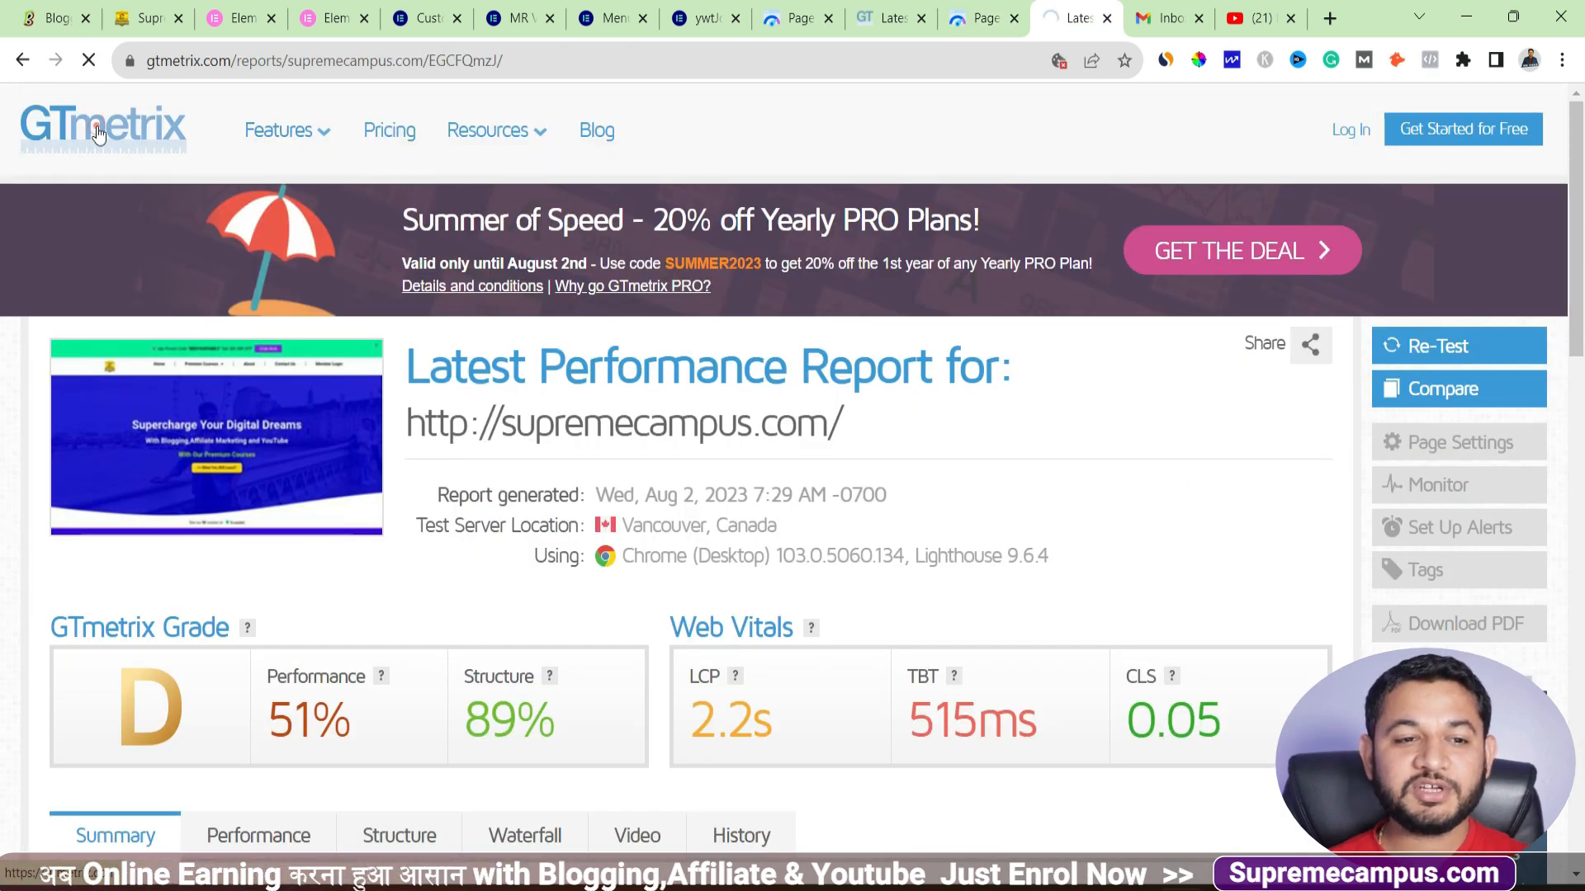
pyautogui.click(381, 746)
pyautogui.hotkey('ctrl', 'v')
pyautogui.press('Return')
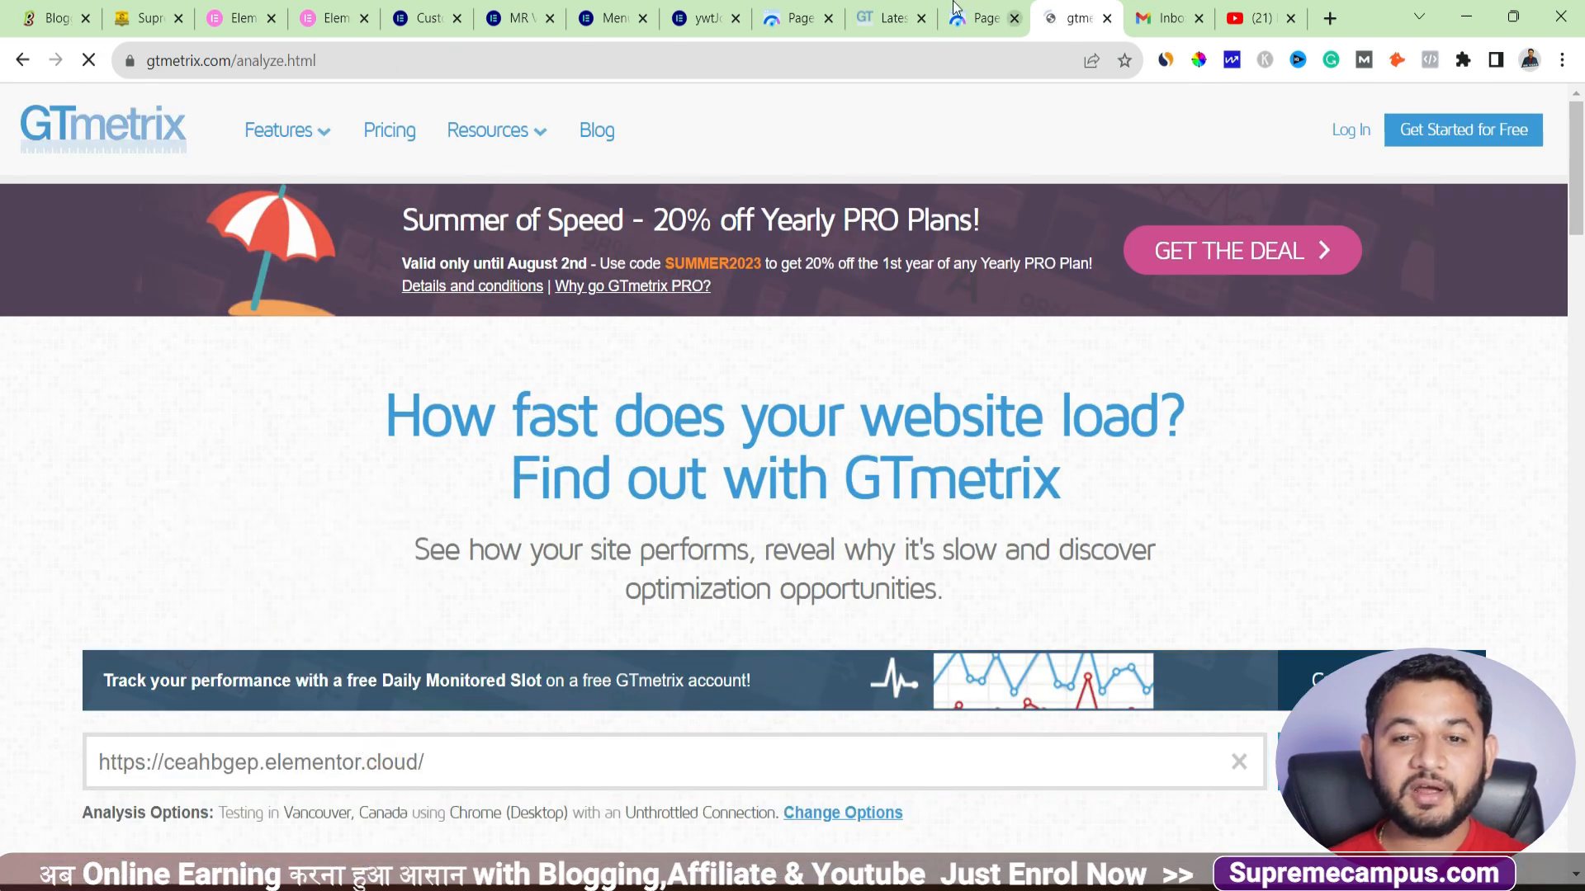
# - Compare the mobile and desktop scores in the site's PageSpeed Insights report
pyautogui.hotkey('ctrl', 'shift', 'Tab')
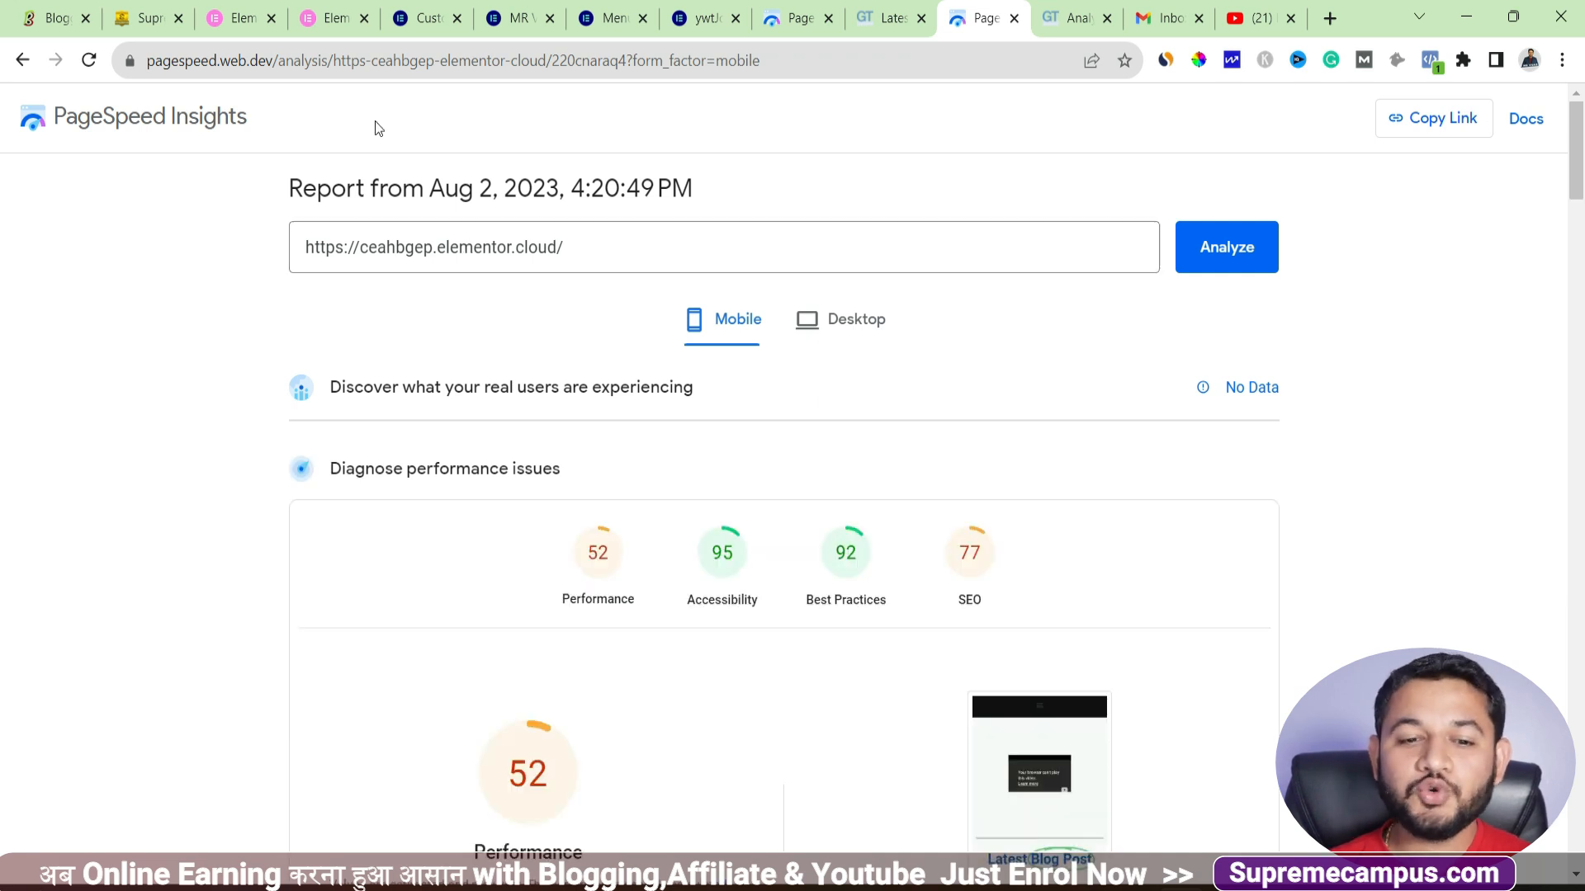
pyautogui.click(809, 322)
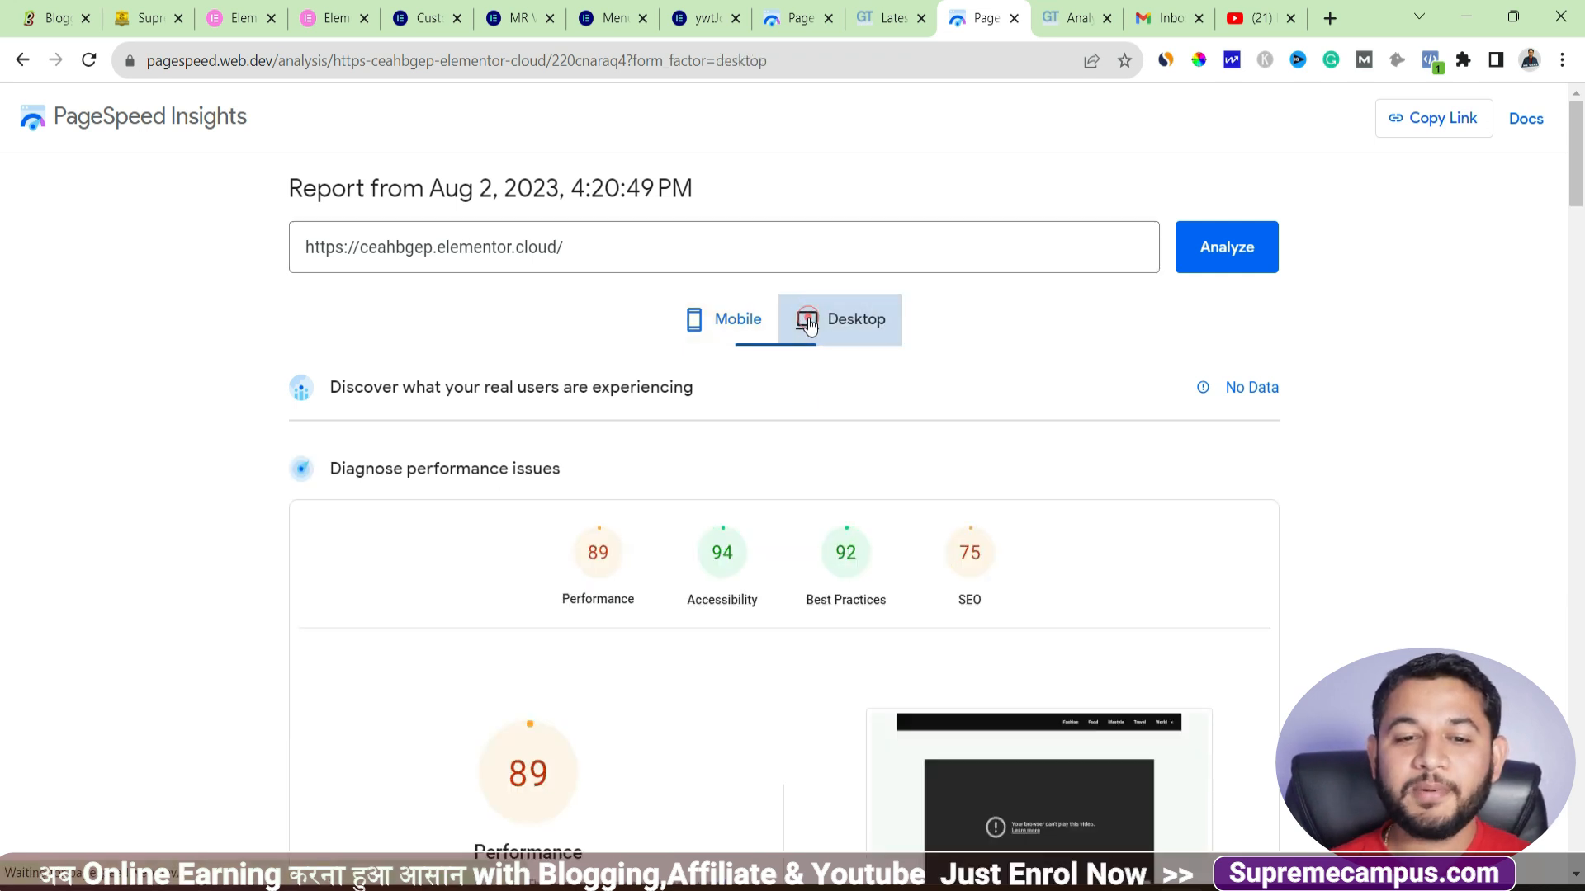
pyautogui.click(732, 323)
pyautogui.click(873, 335)
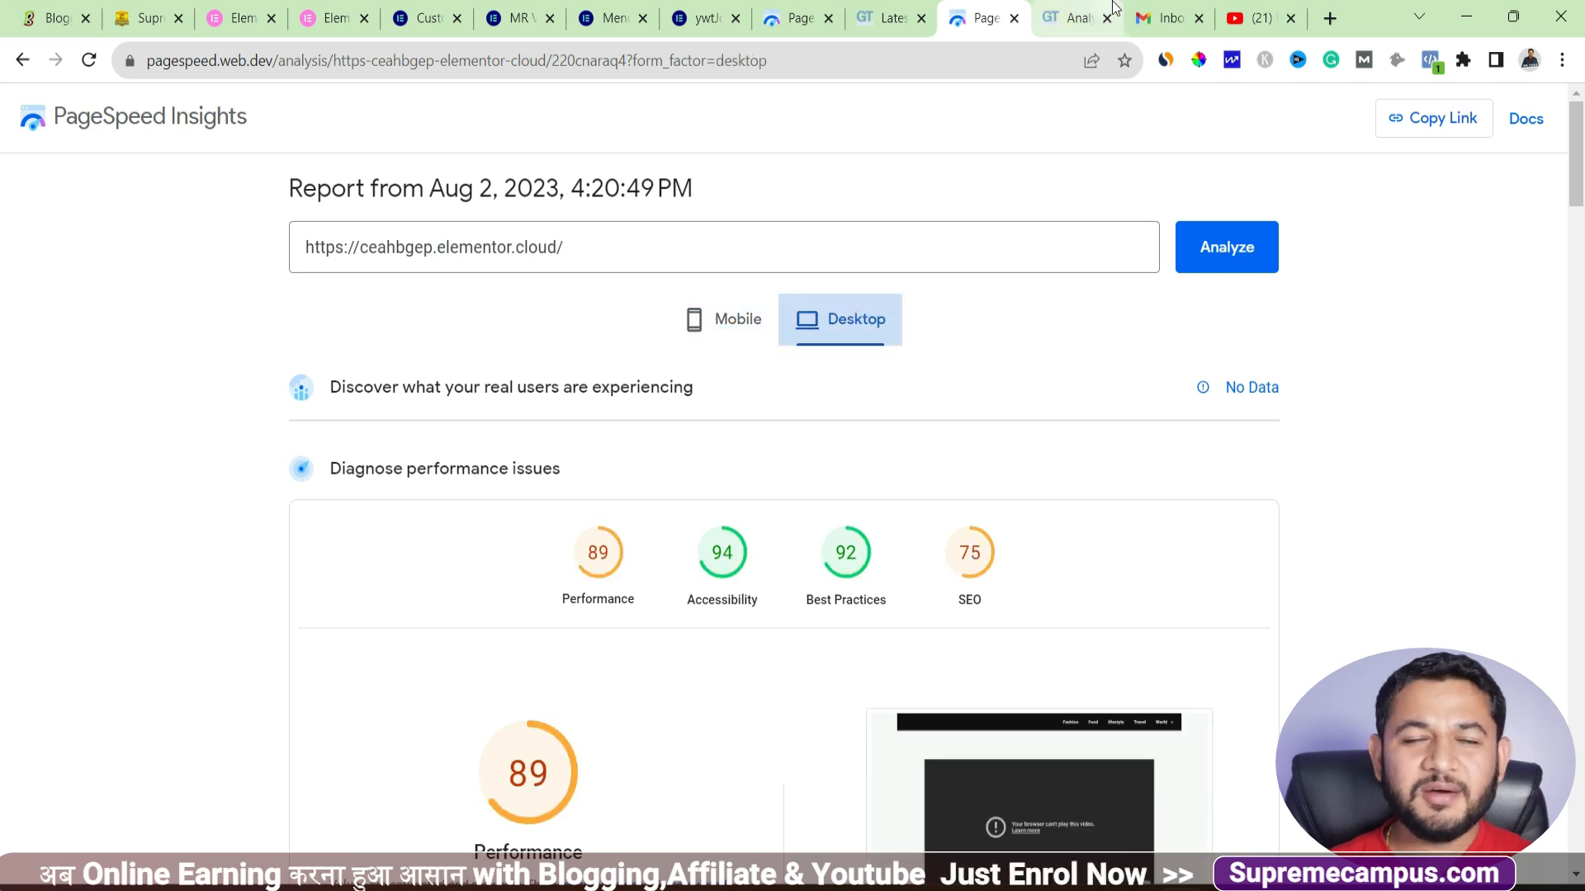
# - Review the site's GTmetrix report, covering the grade, web vitals and speed visualization
pyautogui.click(1069, 8)
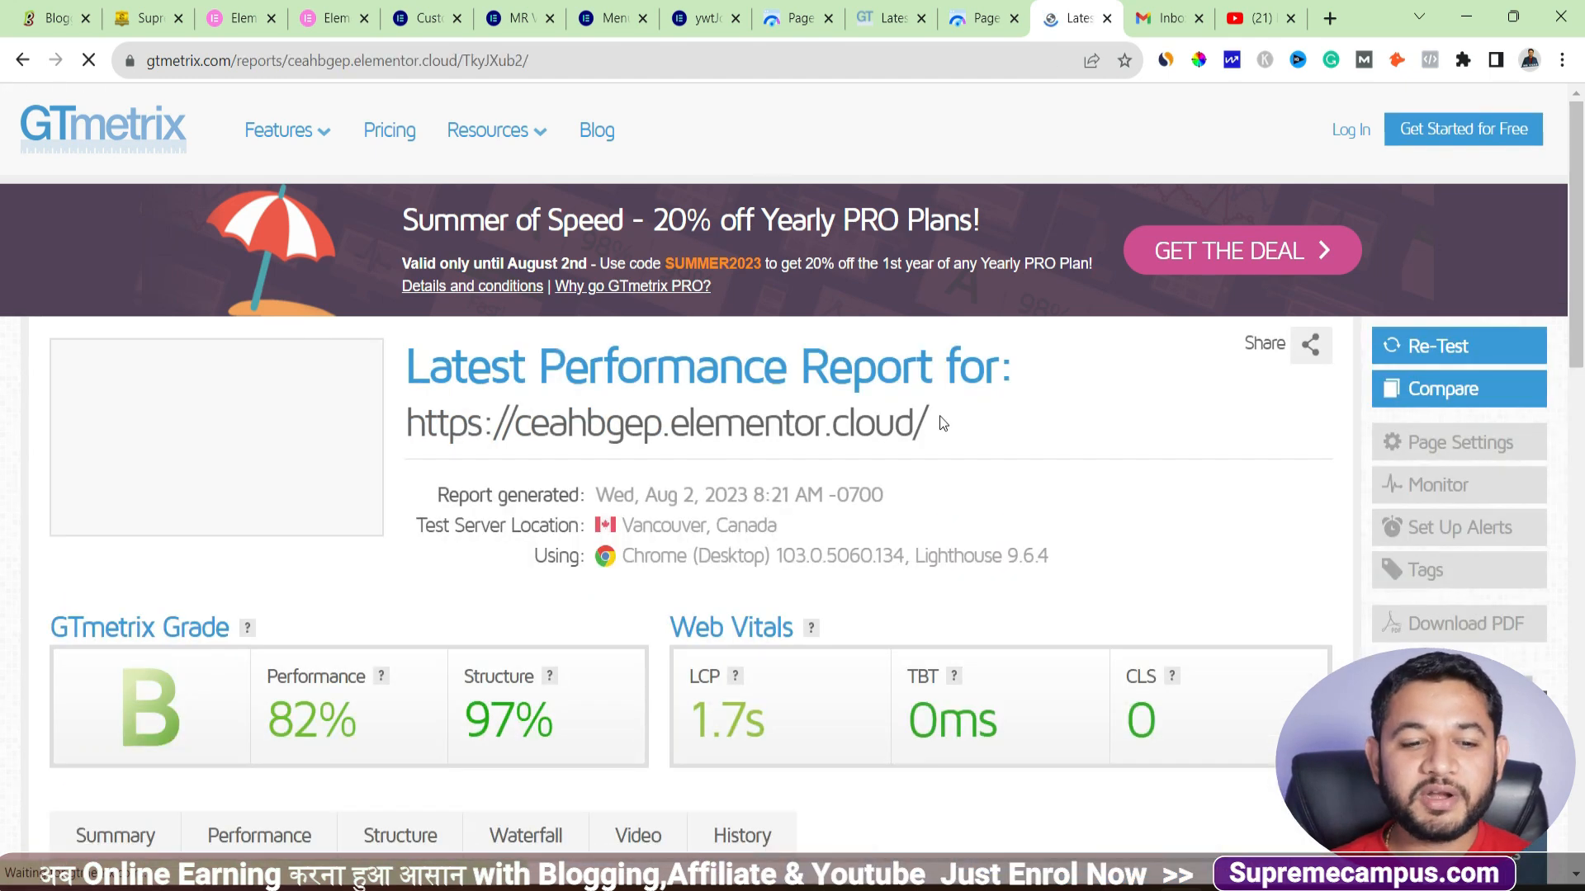
pyautogui.scroll(-5, 732, 698)
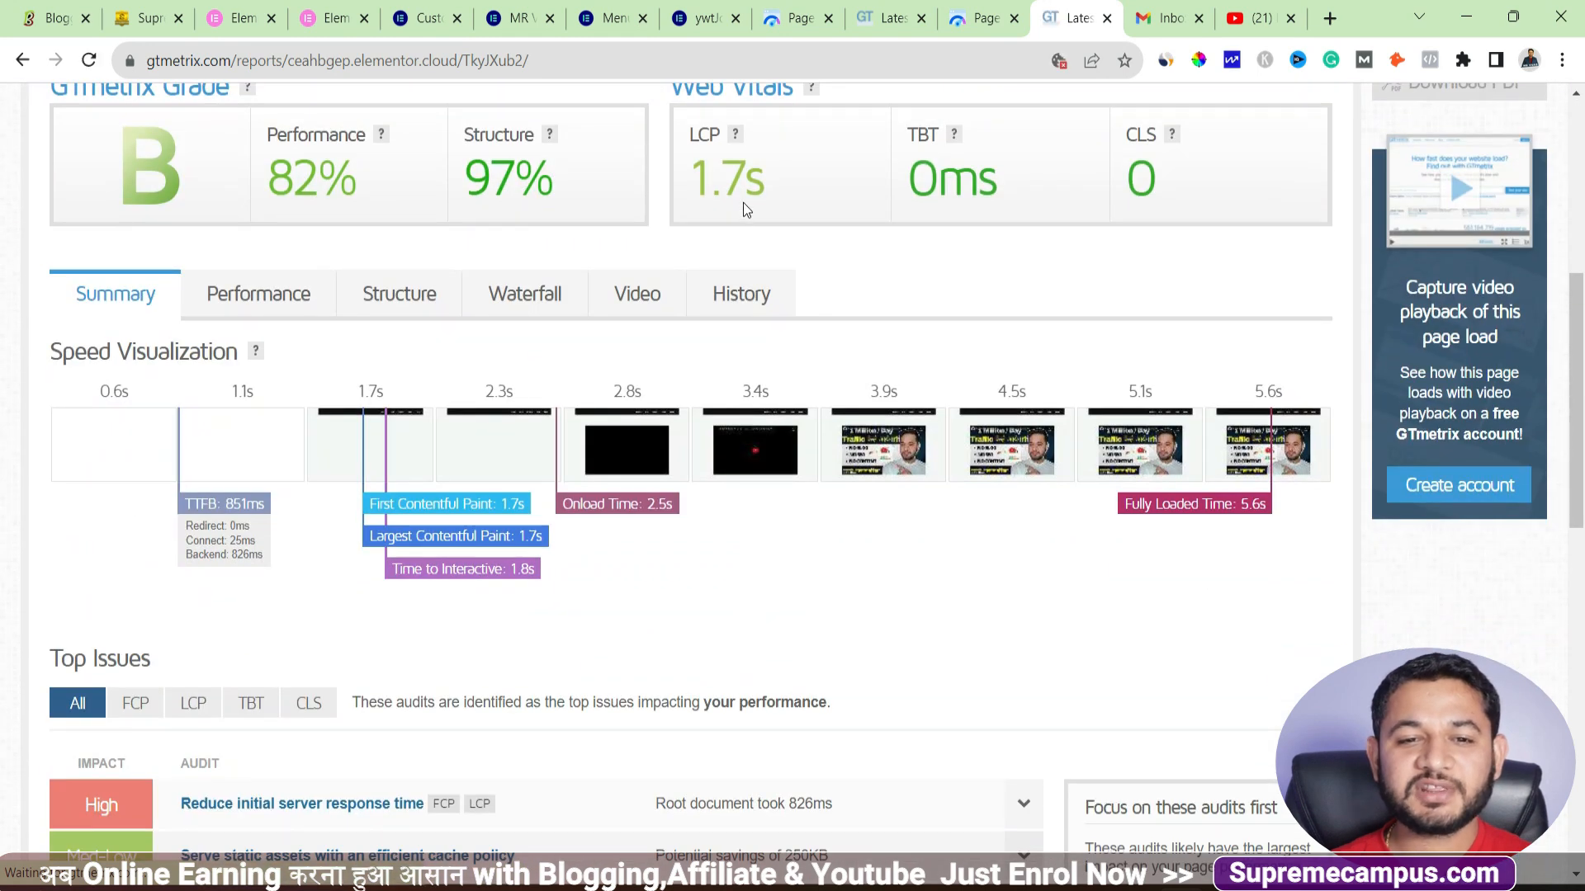
pyautogui.scroll(4, 160, 443)
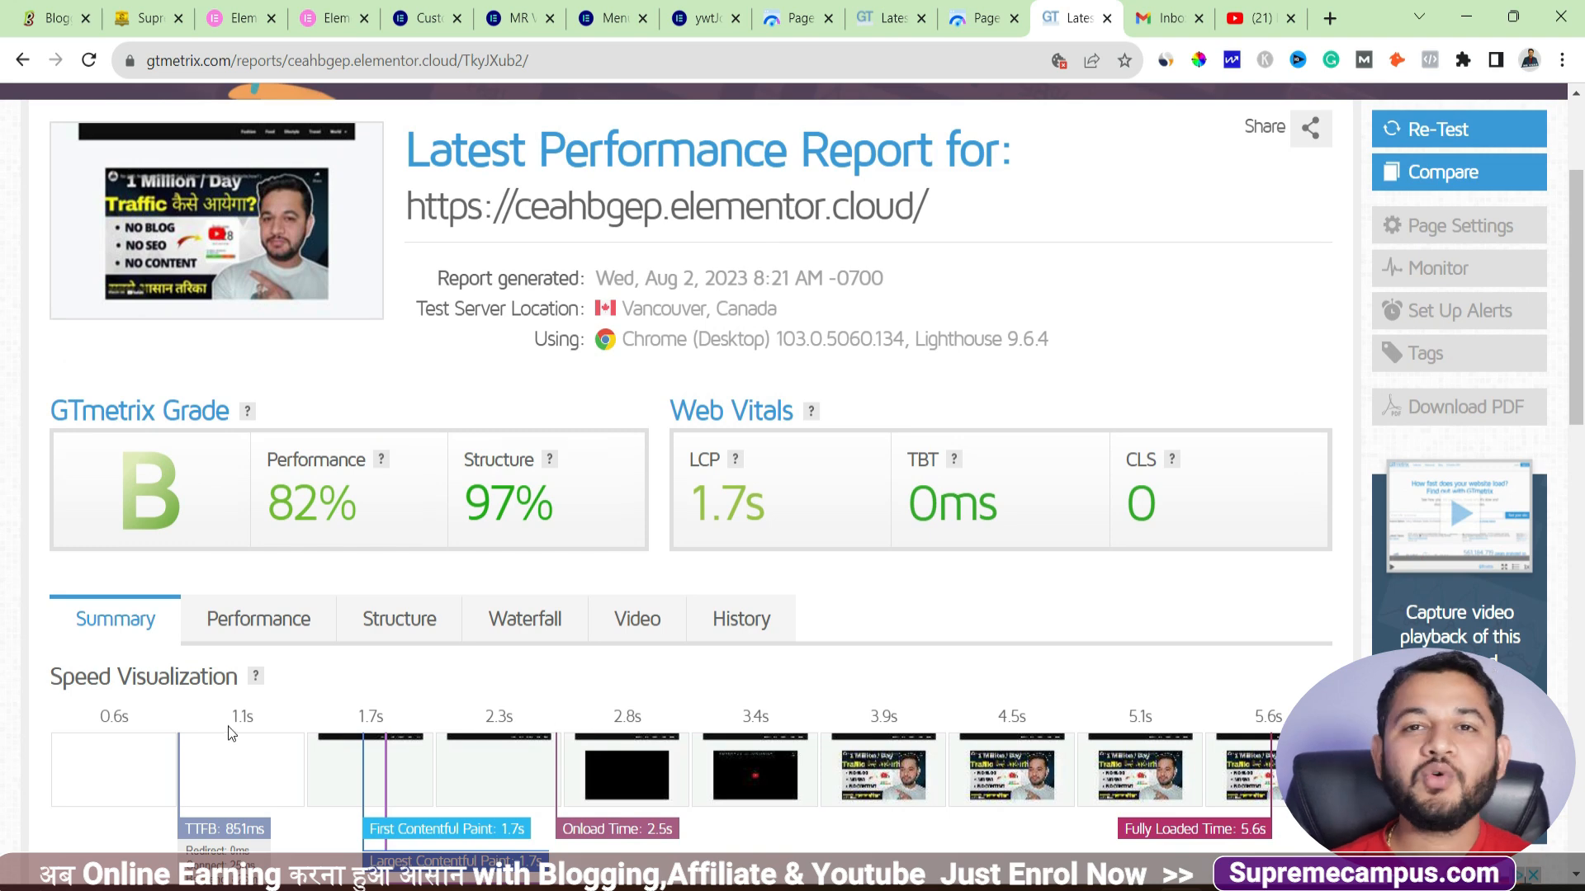
pyautogui.scroll(3, 221, 717)
# - Look back at the Elementor plugin pricing plans and return to the site's Customizer
pyautogui.click(207, 10)
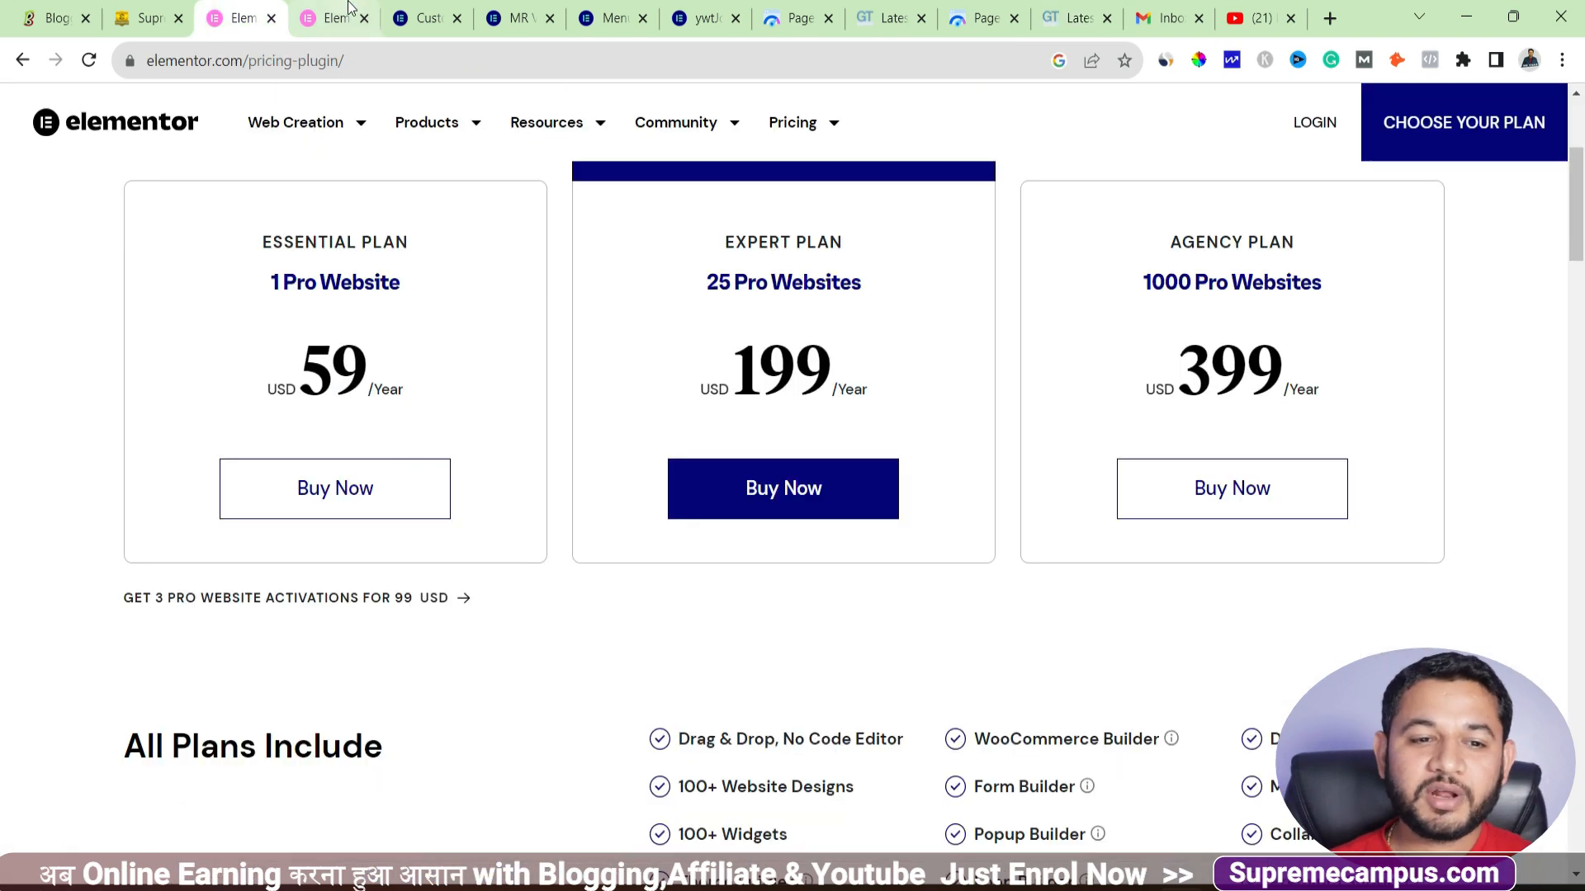
pyautogui.click(425, 17)
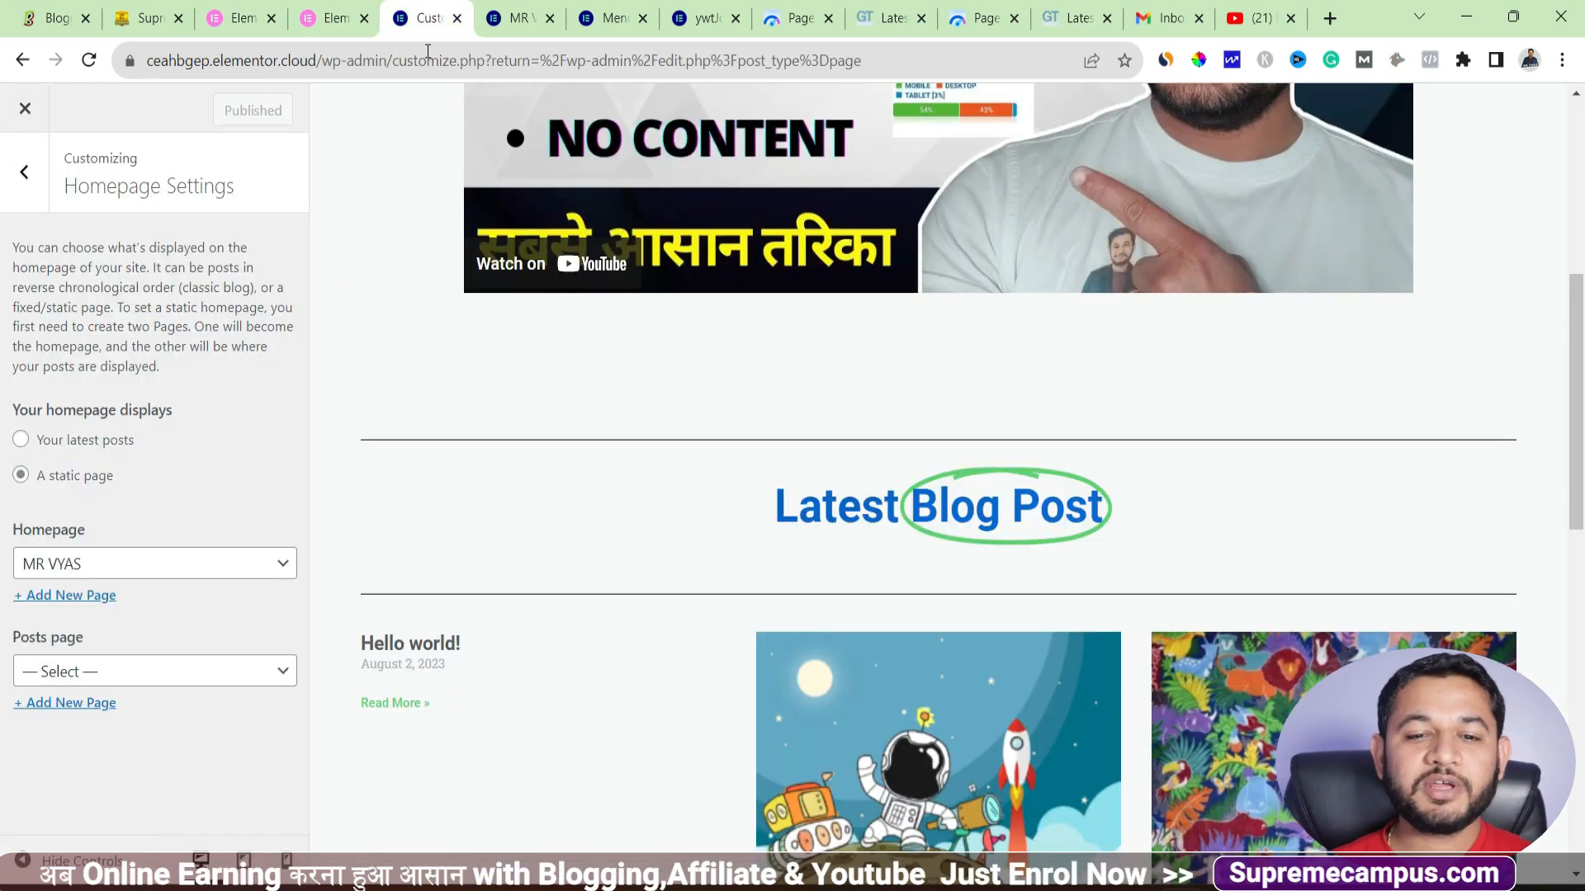